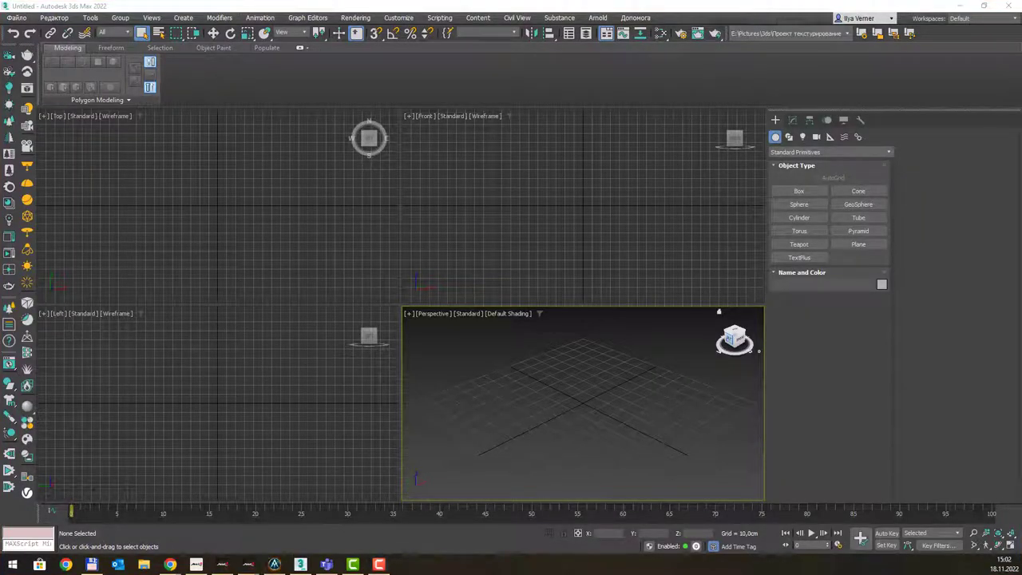
Preview the wagon reference picture over the viewports, then close it.
left_click_drag(624, 358, 515, 104)
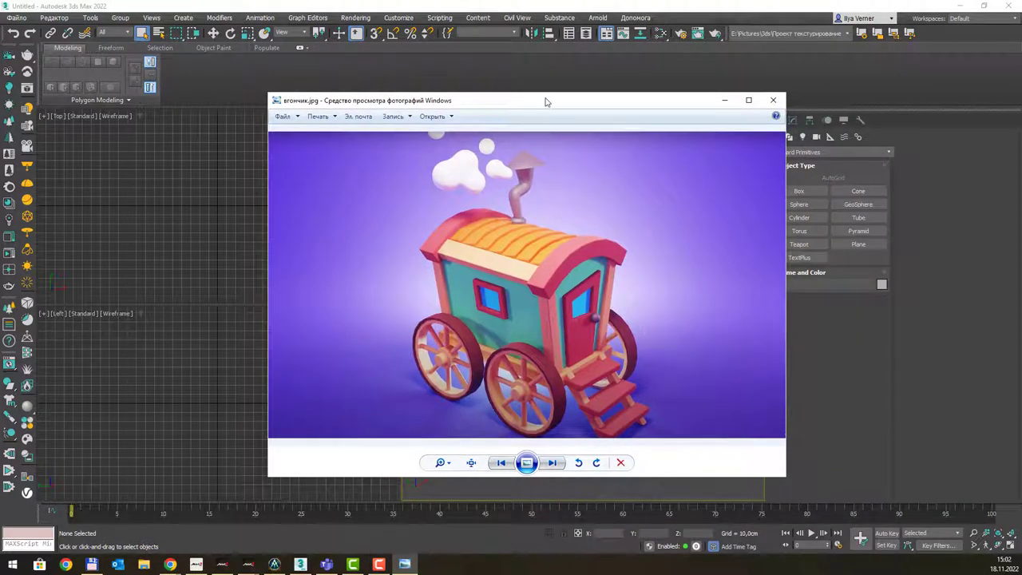
double_click(546, 100)
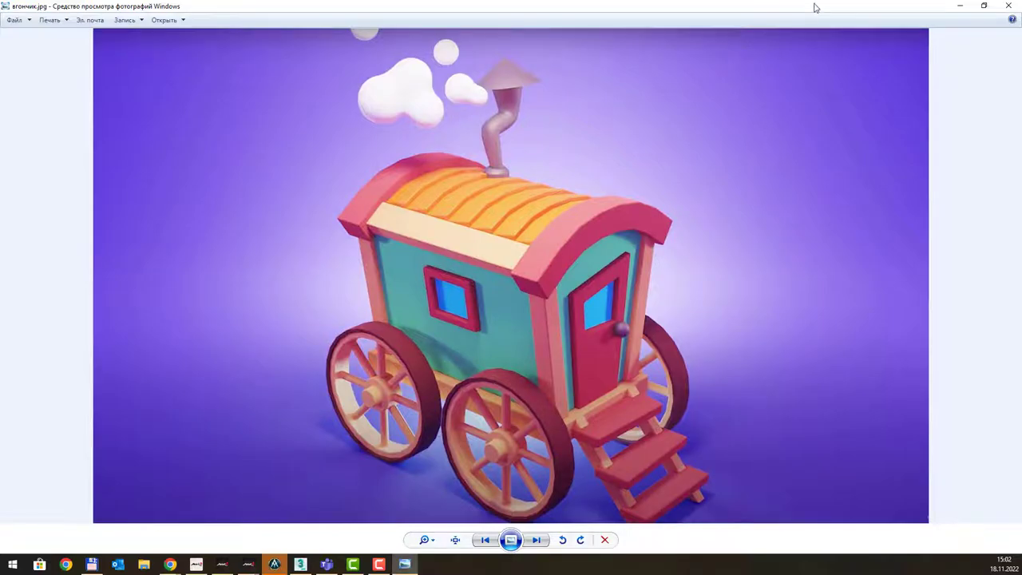
left_click_drag(816, 7, 467, 88)
left_click(663, 85)
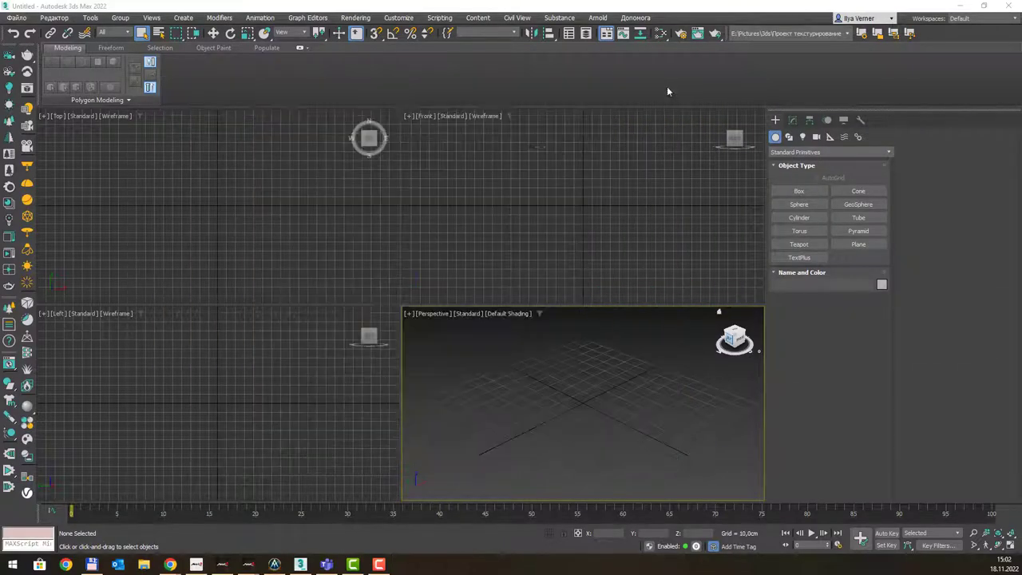
Open вгончик.jpg from the Desktop with File > View Image File.
left_click(16, 18)
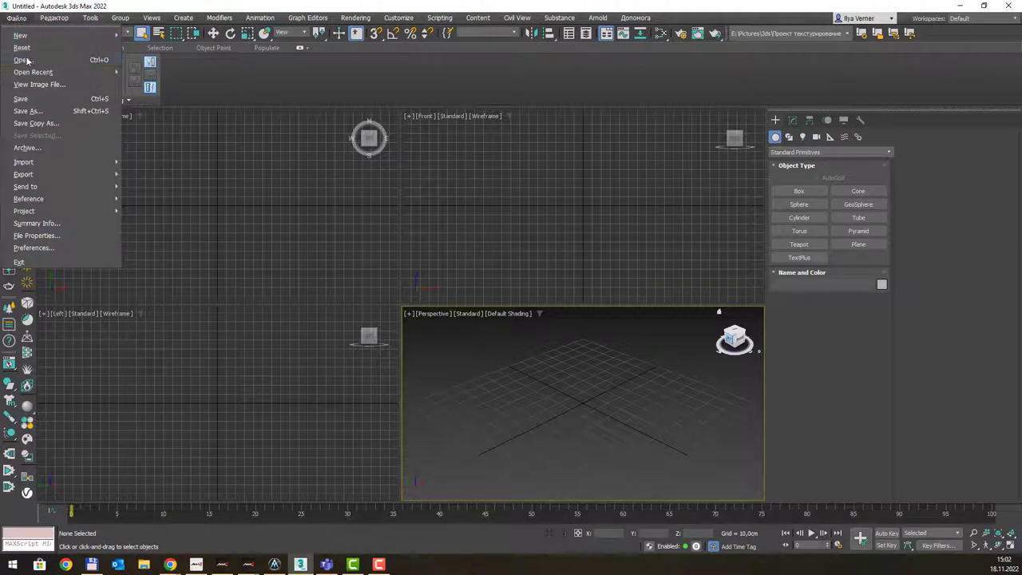
left_click(36, 84)
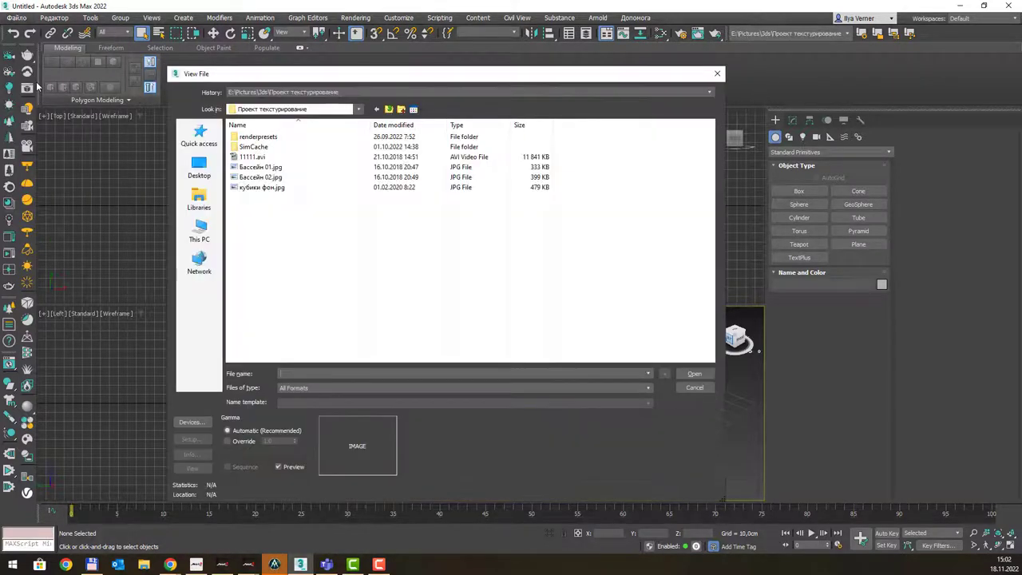
left_click(199, 168)
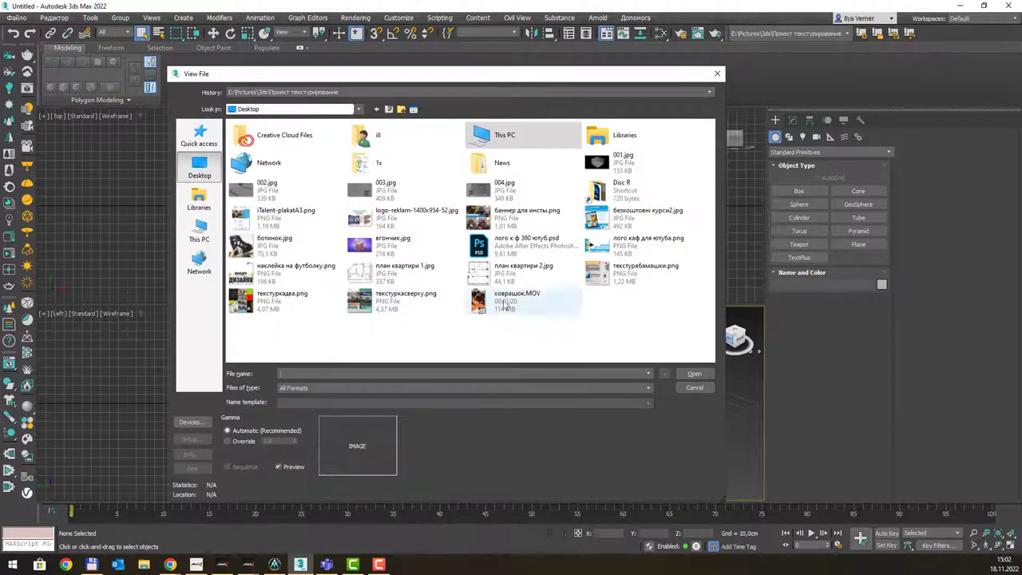
left_click(518, 253)
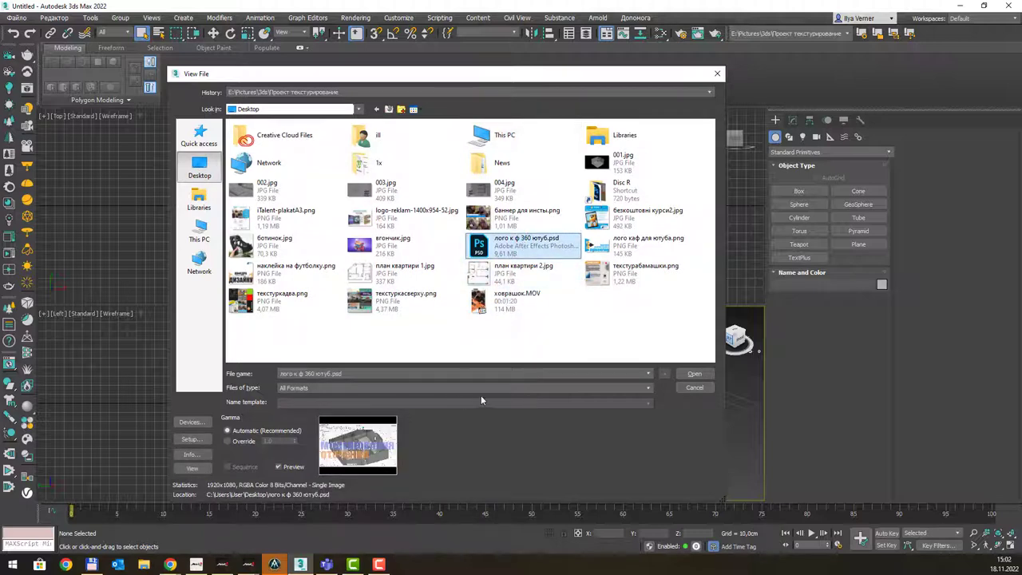
left_click(516, 344)
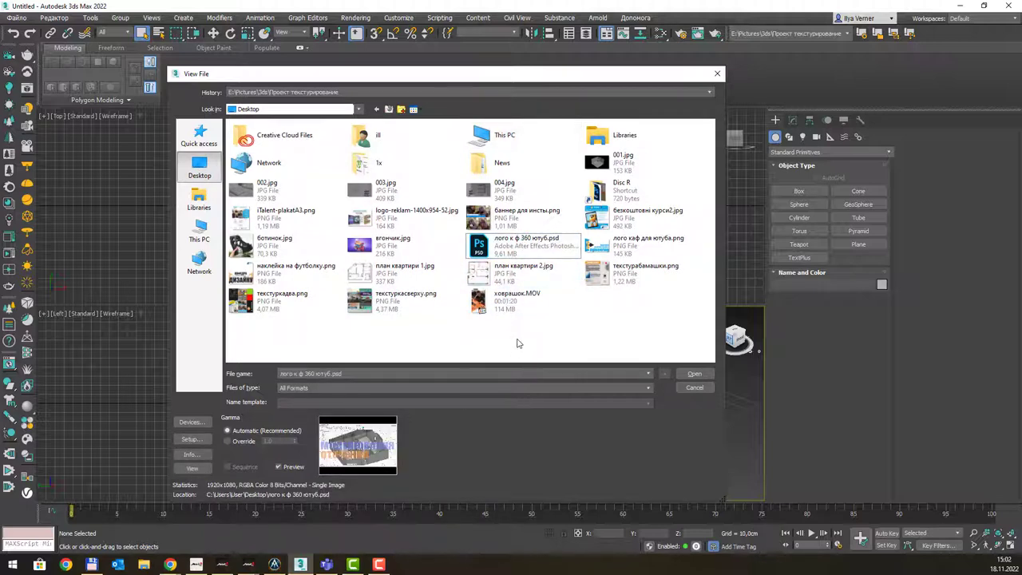
key("Left")
key("Return")
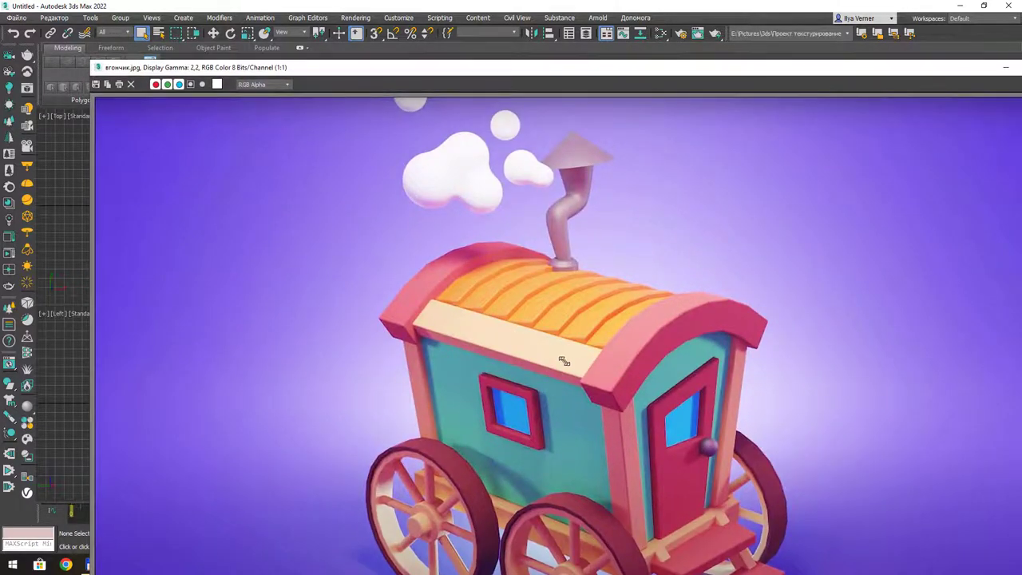
Shrink the reference image window and place it at the top-left beside the viewports.
mouse_move(559, 66)
left_mouse_down()
mouse_move(909, 402)
mouse_move(275, 53)
left_mouse_up()
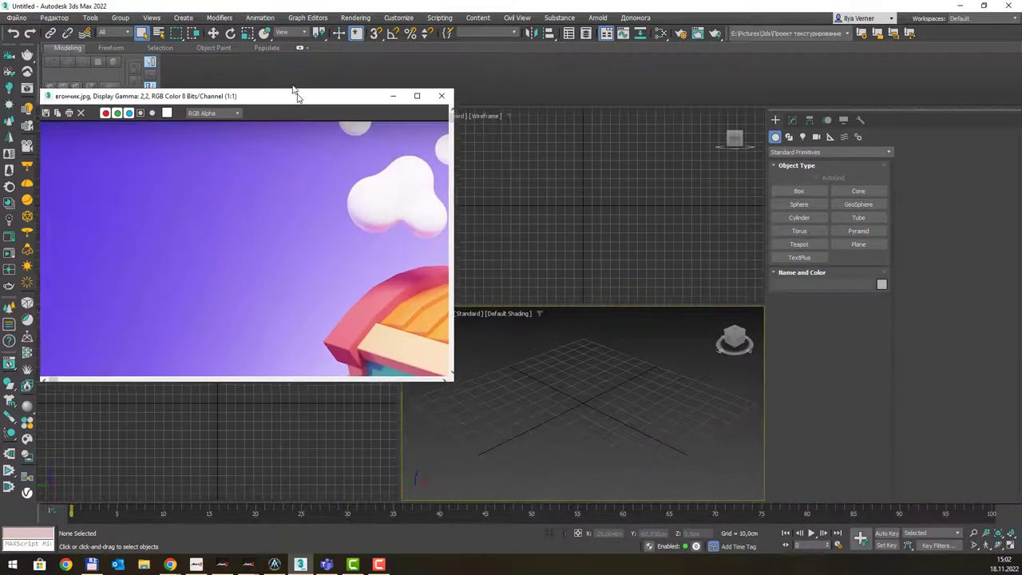
scroll(238, 165, "down", 3)
scroll(227, 185, "up", 1)
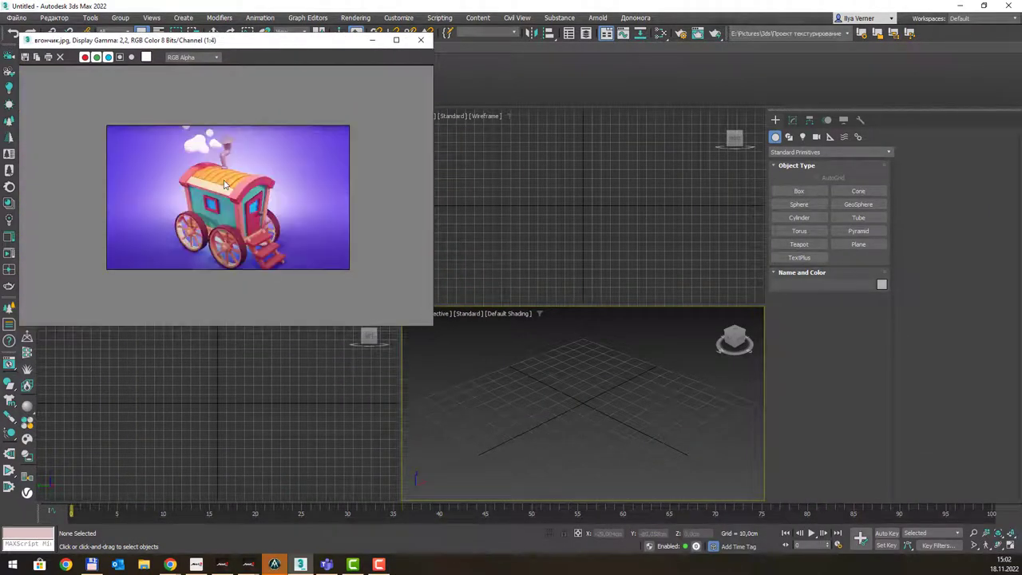
left_click_drag(432, 326, 260, 206)
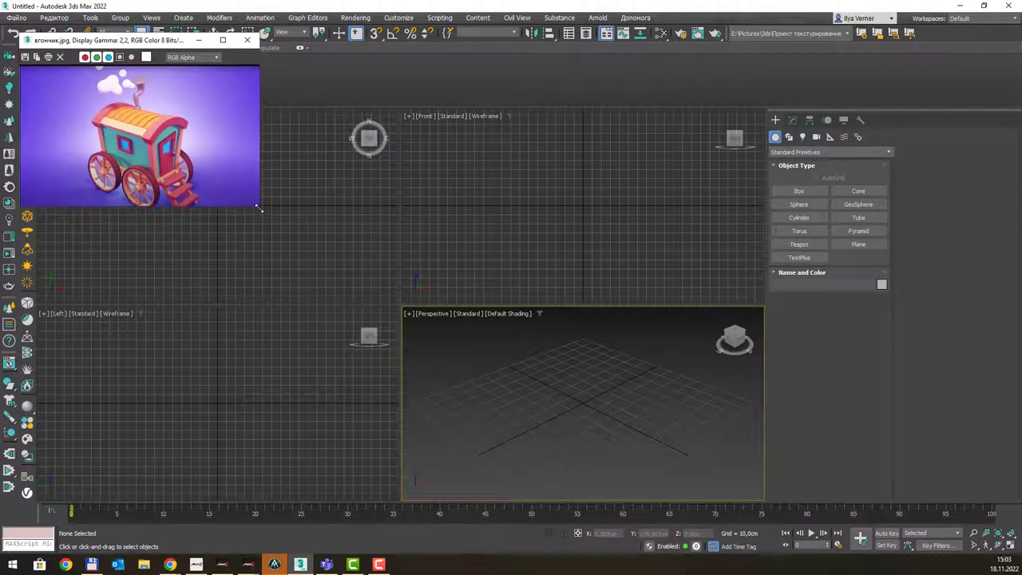
left_click(541, 248)
left_click(263, 274)
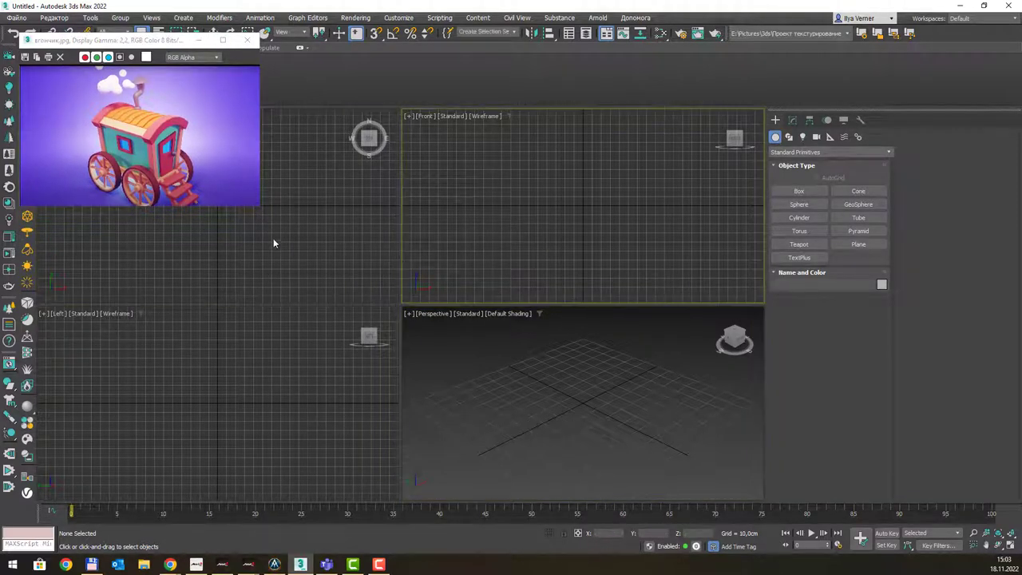
left_click(299, 376)
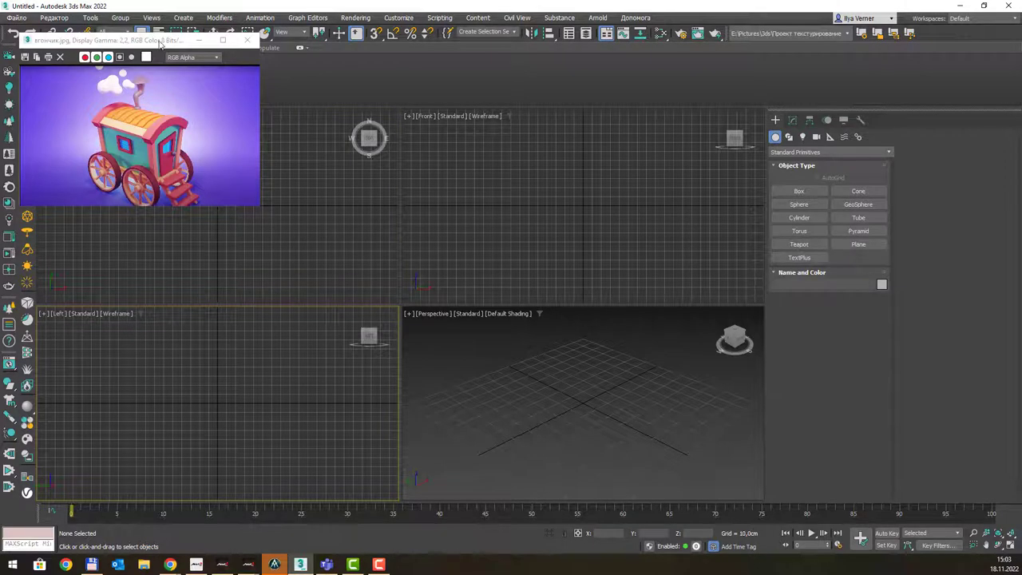
mouse_move(163, 40)
left_mouse_down()
mouse_move(176, 121)
mouse_move(186, 121)
mouse_move(128, 91)
mouse_move(135, 122)
left_mouse_up()
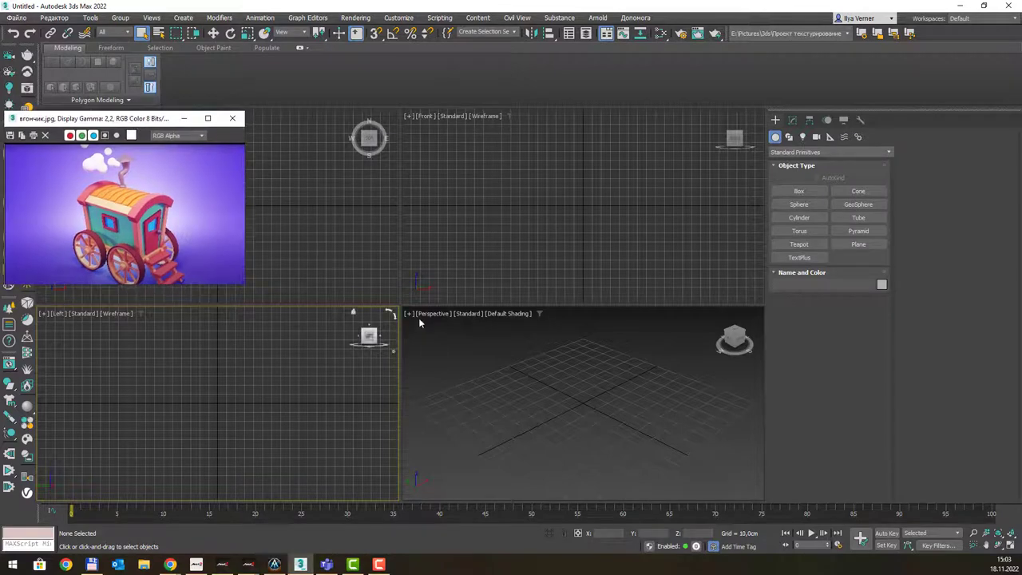
Shrink the upper viewport row and narrow the left column, nudging the image window aside.
left_click_drag(400, 304, 249, 219)
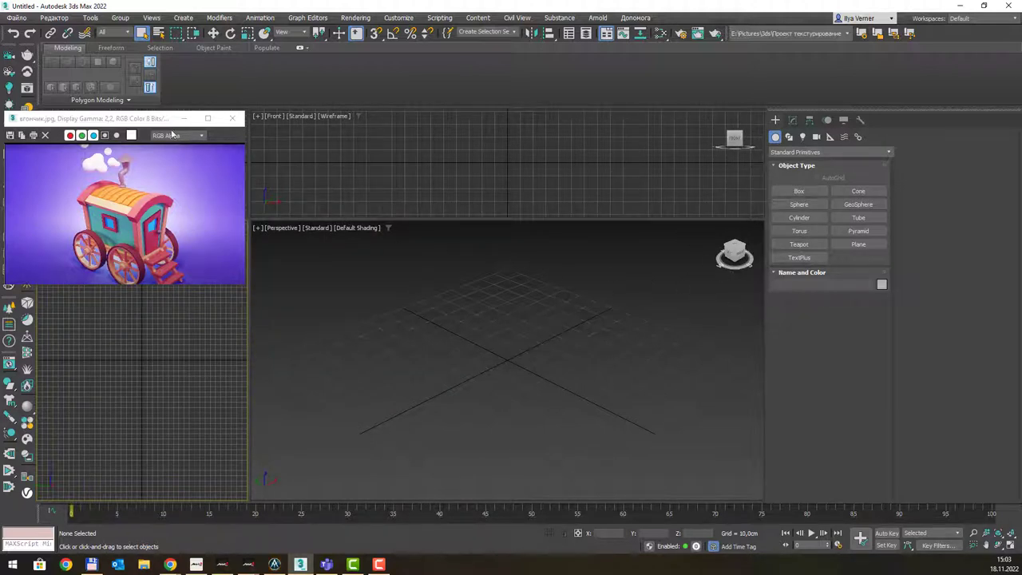
left_click_drag(148, 119, 145, 112)
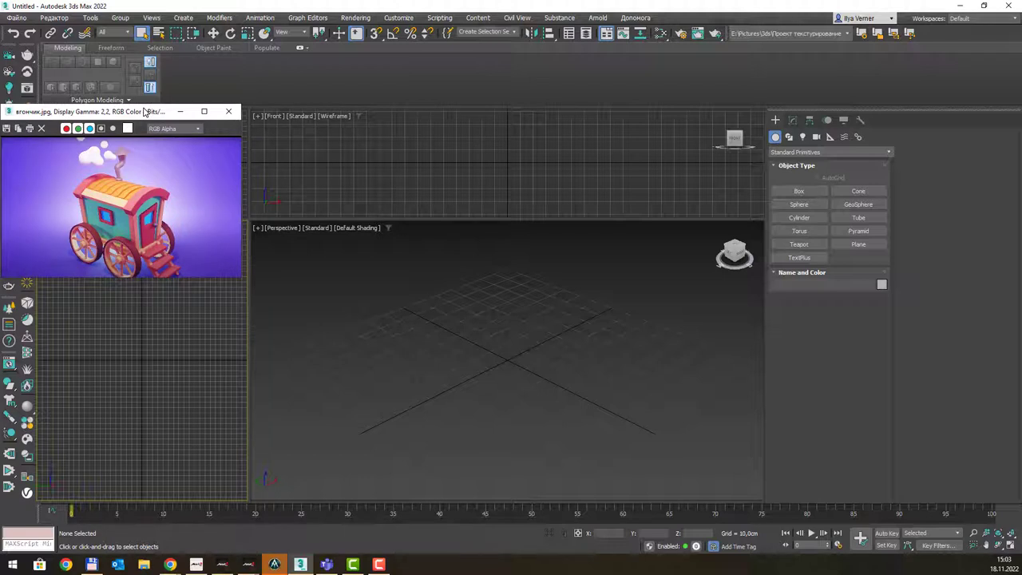
left_click(244, 340)
left_click_drag(240, 339, 234, 340)
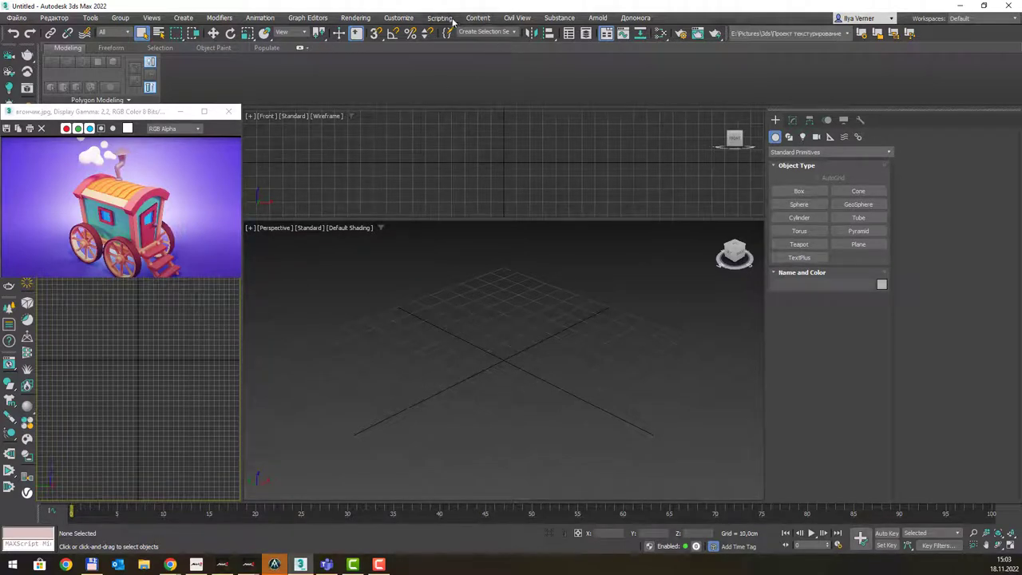
left_click(403, 18)
left_click(450, 196)
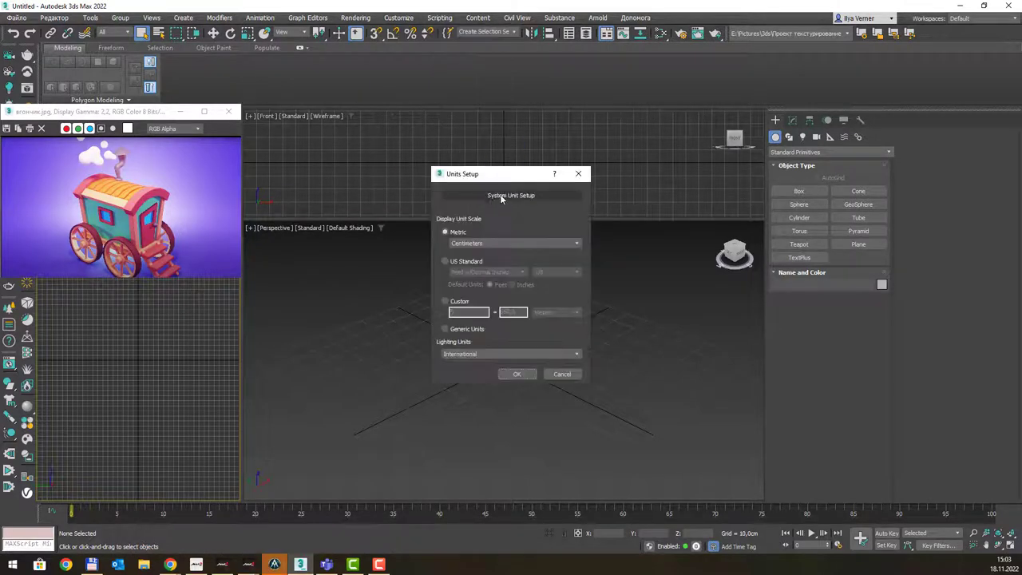
left_click(511, 194)
left_click_drag(521, 211, 673, 175)
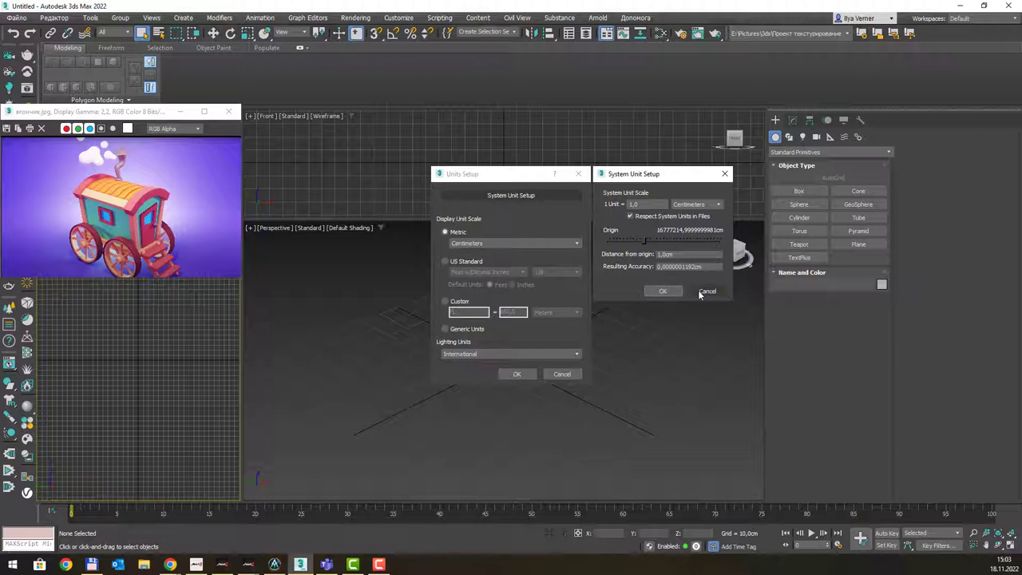
left_click(663, 291)
left_click(516, 375)
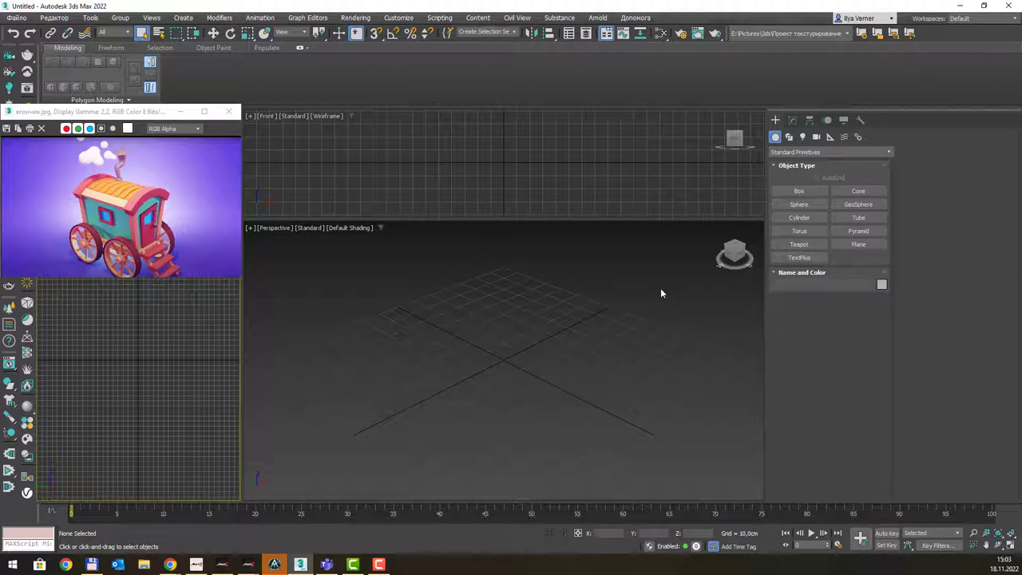
Draw a flat floor box and set its length to 200 cm.
left_click(798, 190)
mouse_move(508, 312)
left_mouse_down()
mouse_move(591, 378)
mouse_move(550, 434)
mouse_move(639, 489)
mouse_move(632, 477)
left_mouse_up()
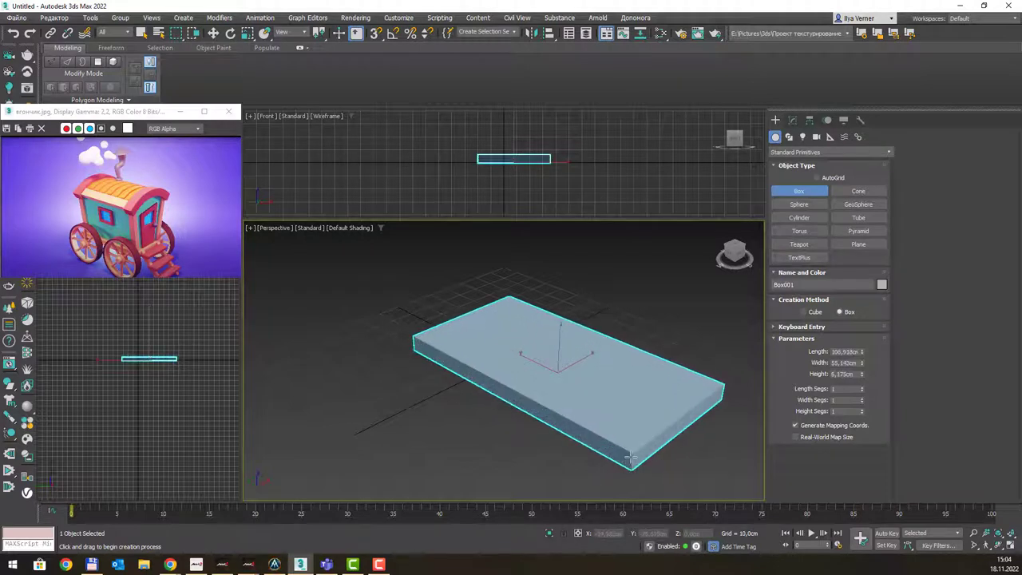
middle_click_drag(651, 364, 613, 342)
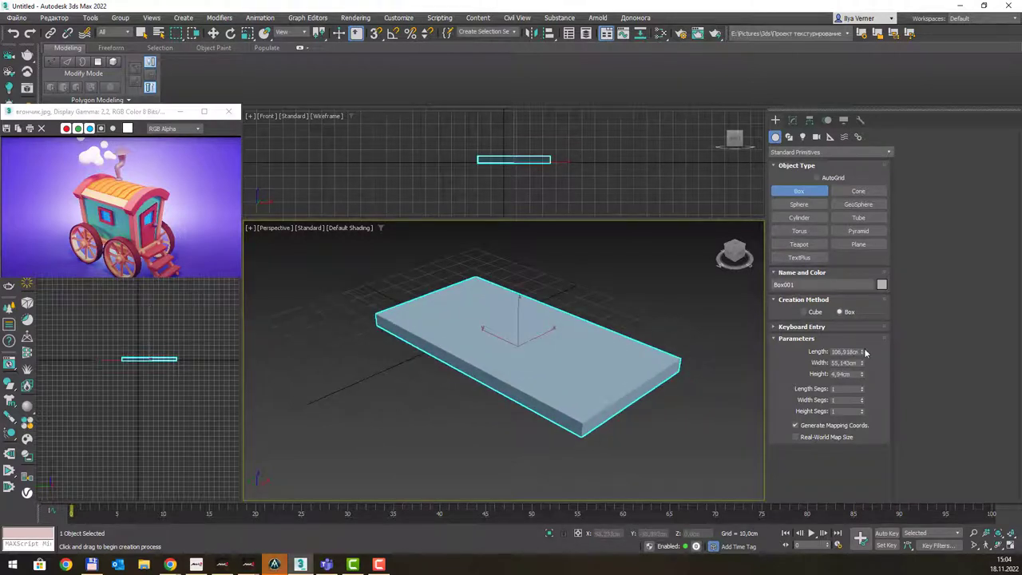
left_click_drag(861, 352, 861, 340)
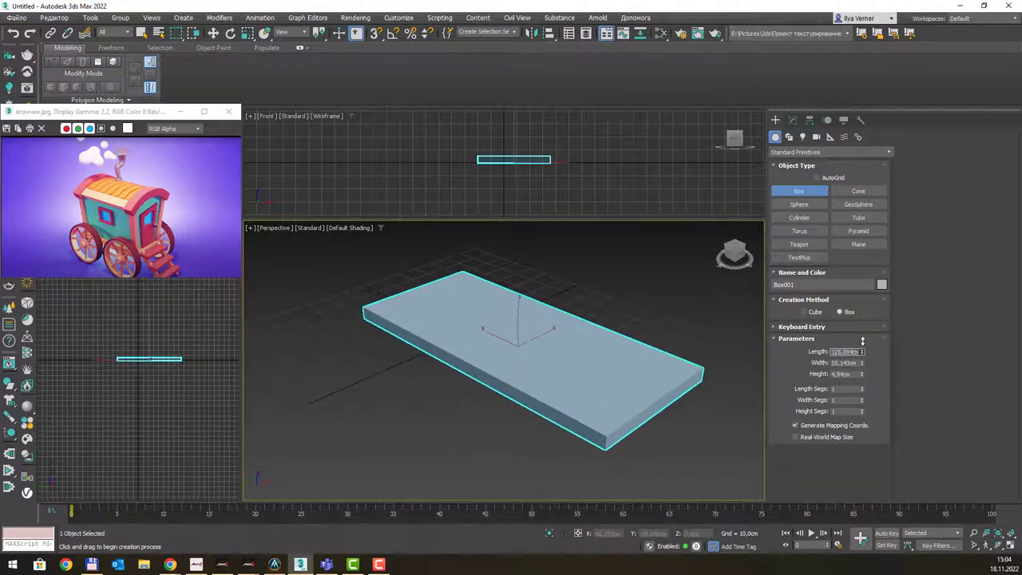
double_click(849, 351)
type("00")
key("Return")
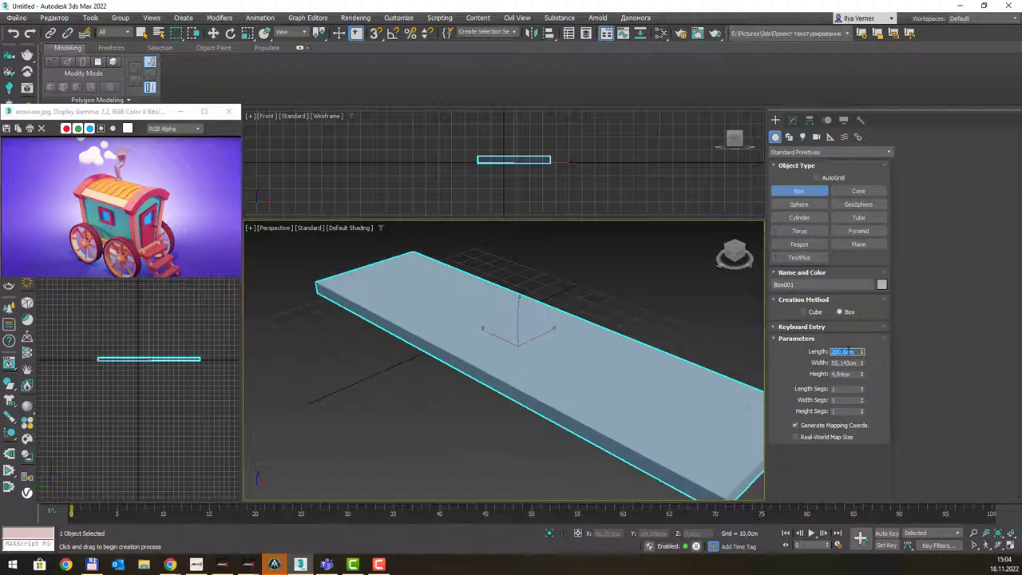
Set the floor box width to 100 cm.
scroll(439, 303, "down", 3)
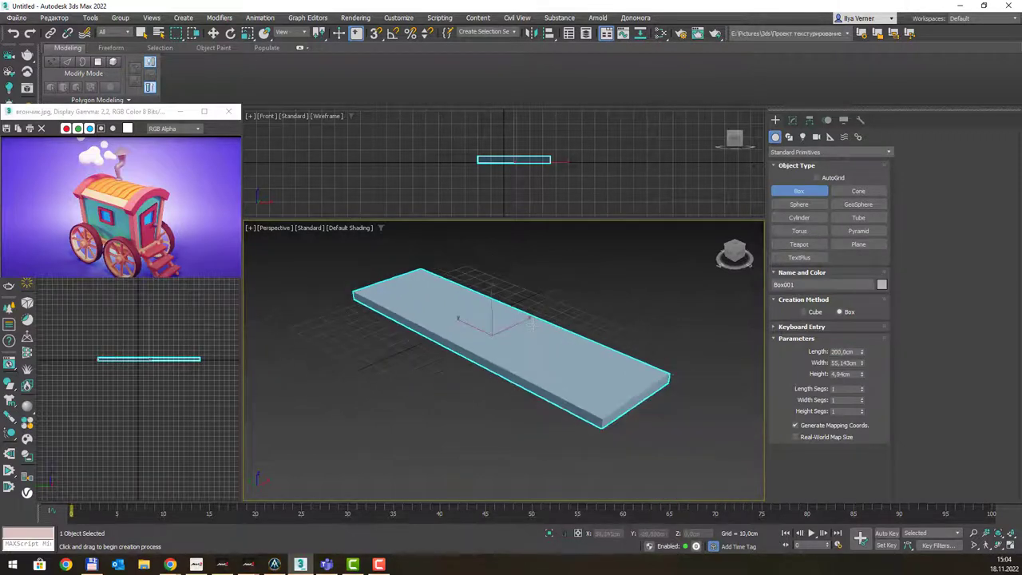
middle_click_drag(437, 287, 532, 314, "alt")
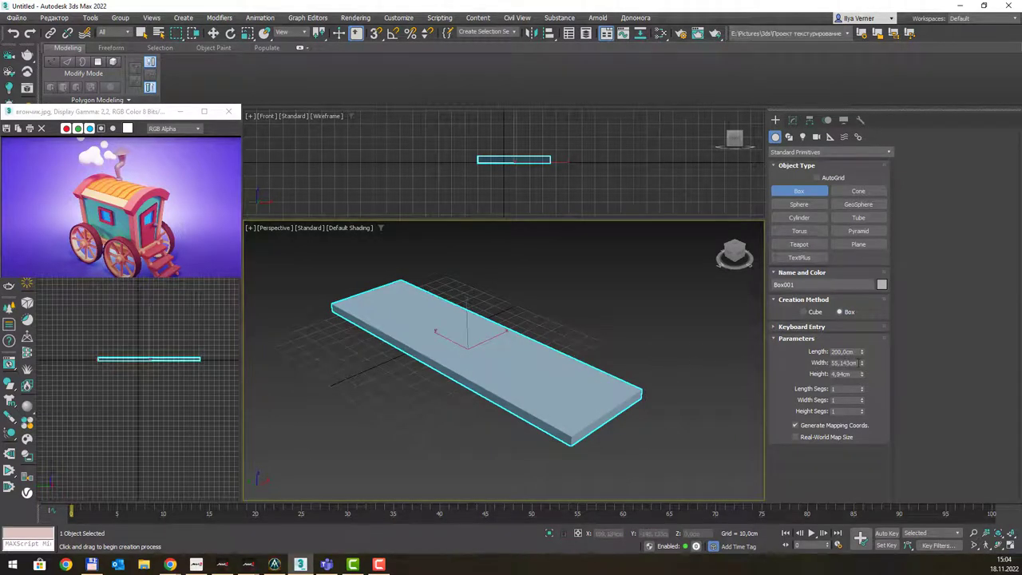
double_click(845, 363)
type("125")
key("Return")
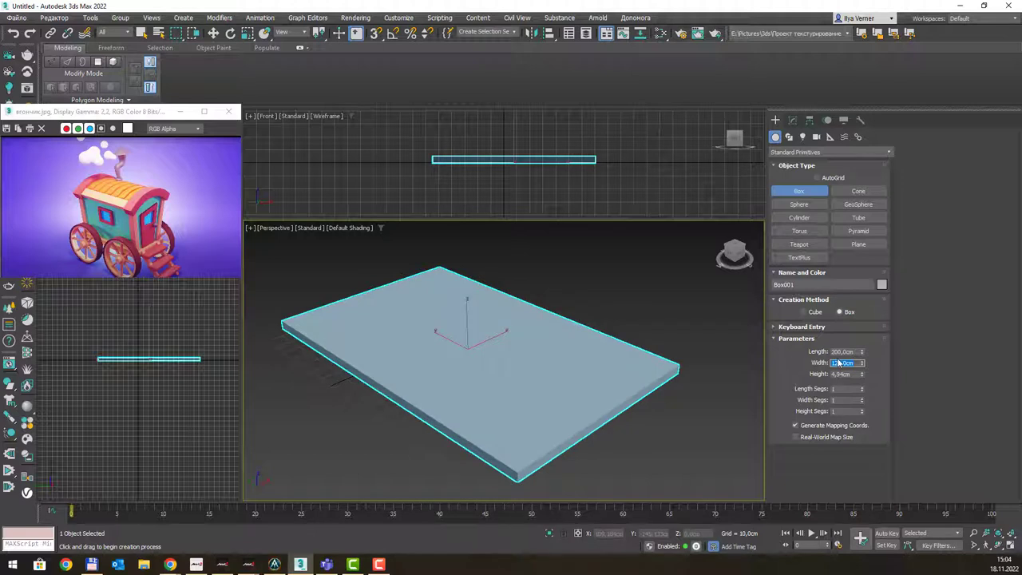
type("100")
key("Return")
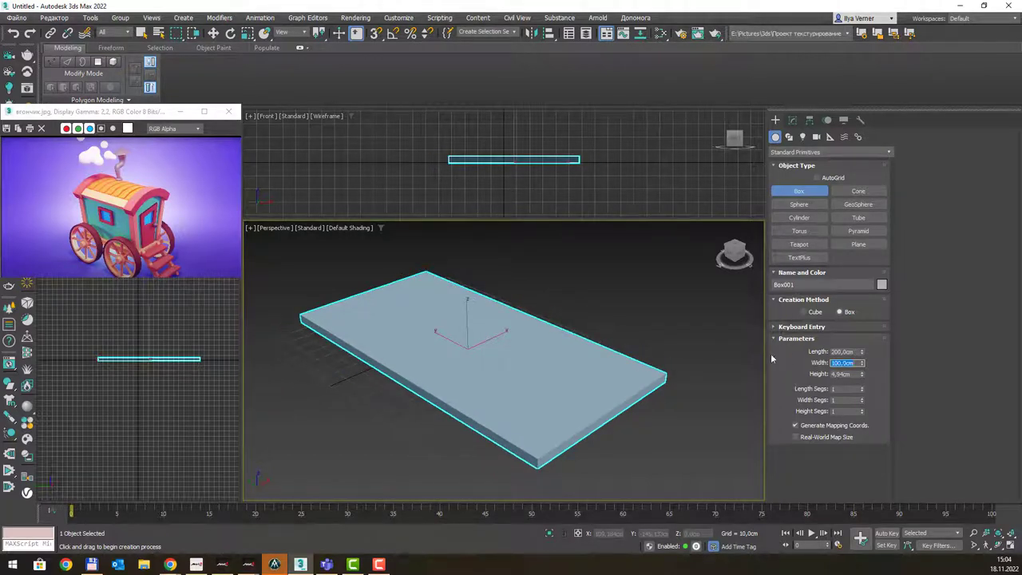
Make the floor box 6 cm high and turn on Edged Faces display.
middle_click_drag(589, 331, 592, 319, "alt")
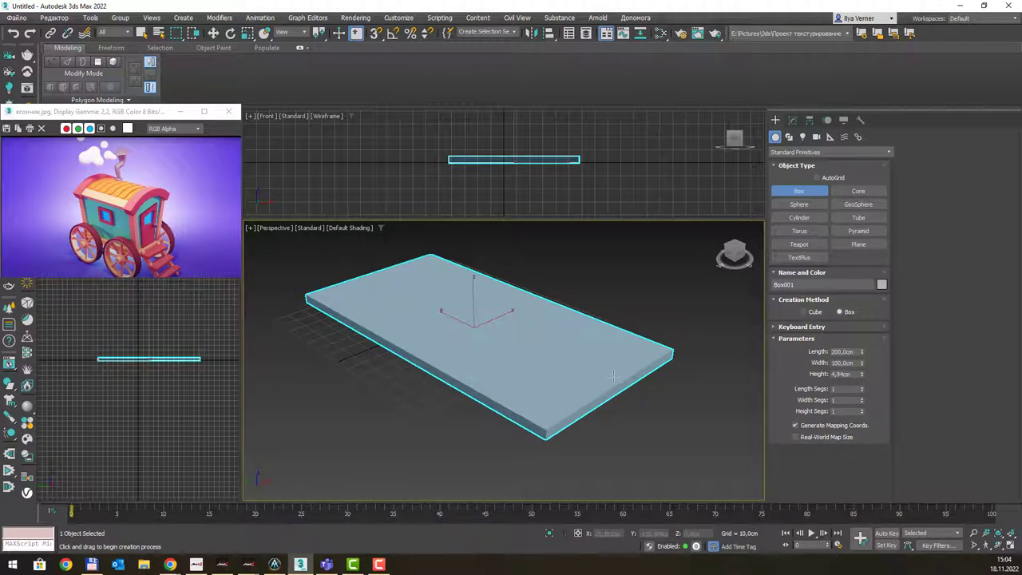
left_click_drag(862, 376, 863, 360)
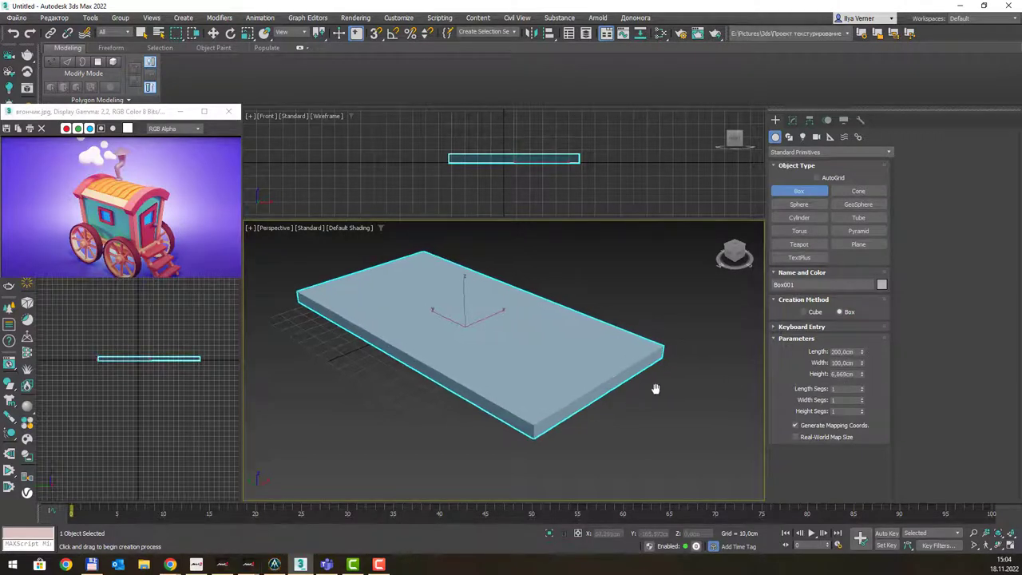
key("F4")
left_click_drag(857, 374, 782, 374)
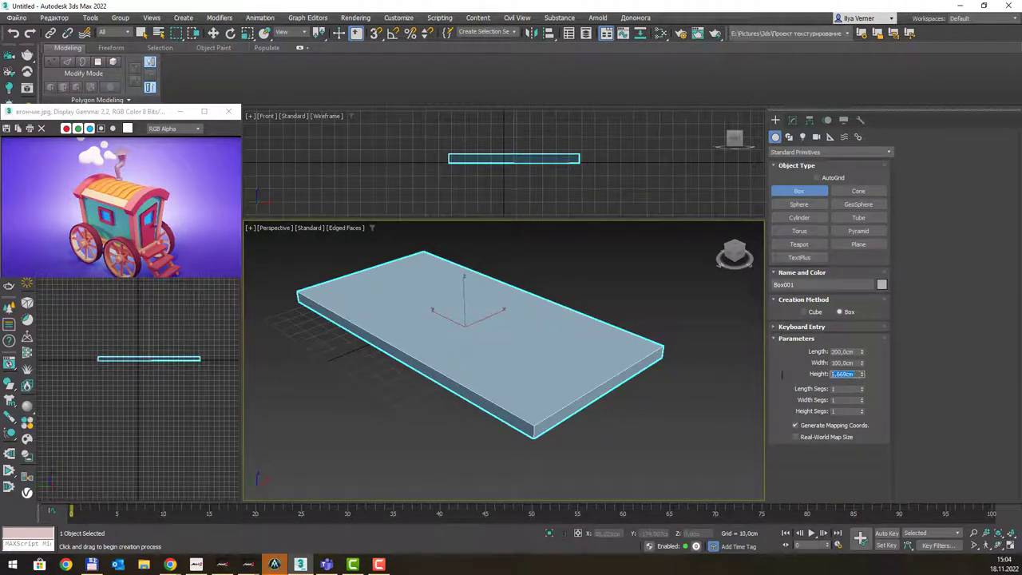
type("6")
key("Return")
Recentre the view on the floor box and switch the main viewport to Left view.
mouse_move(583, 374)
middle_mouse_down()
mouse_move(552, 335)
mouse_move(564, 335)
middle_mouse_up()
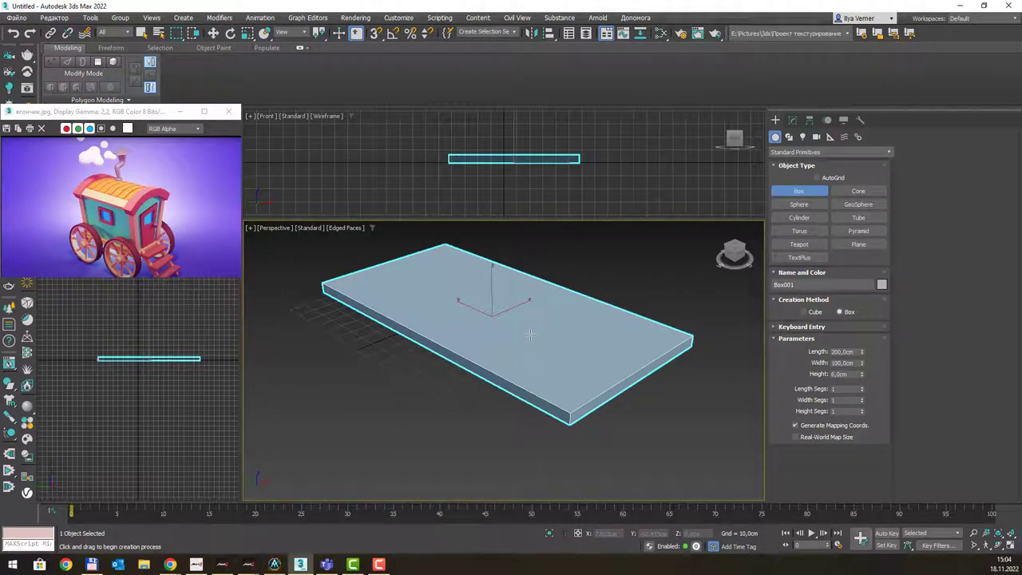
scroll(518, 337, "down", 1)
scroll(540, 333, "down", 3)
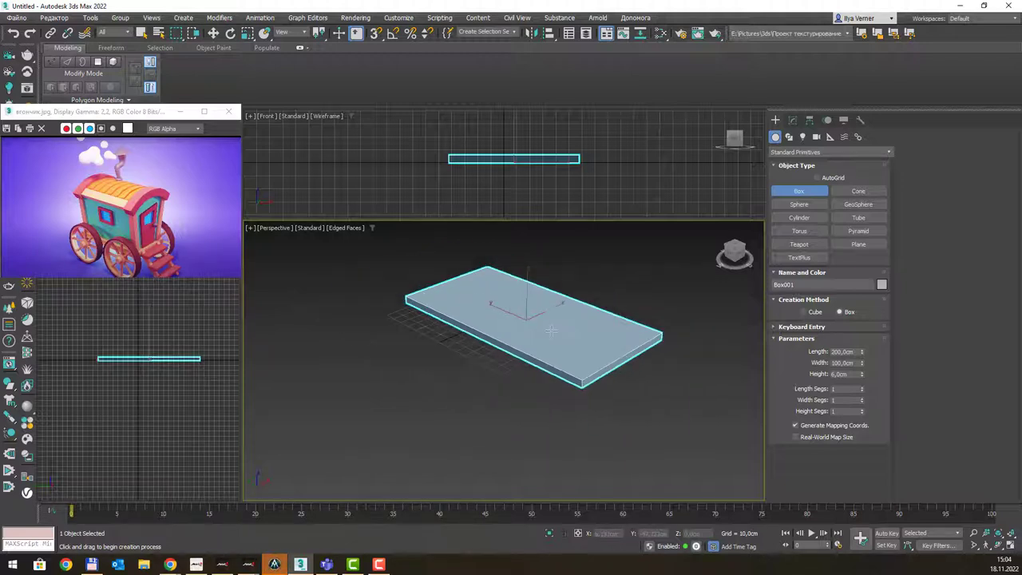
mouse_move(566, 322)
middle_mouse_down()
mouse_move(562, 340)
mouse_move(589, 363)
middle_mouse_up()
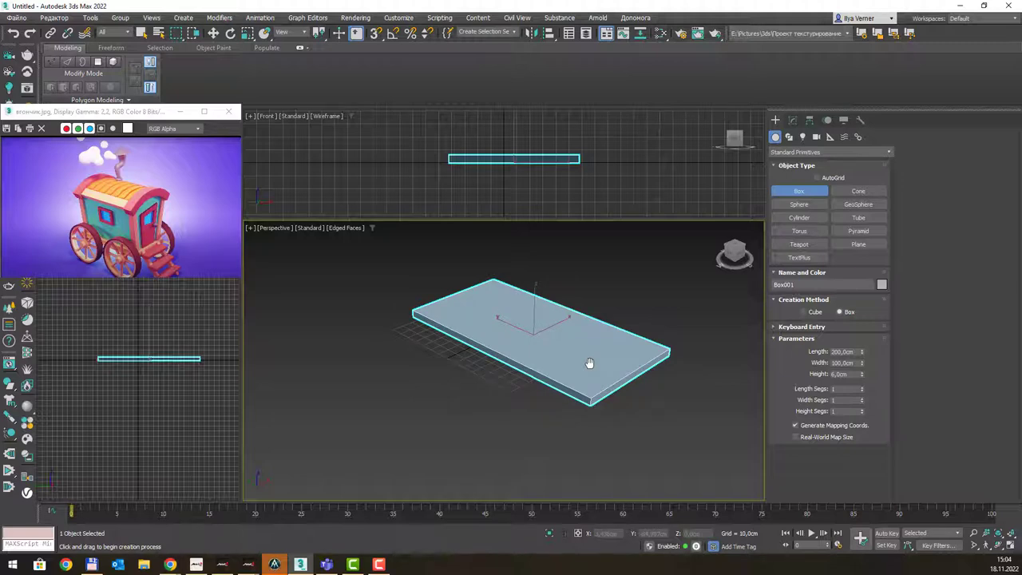
key("l")
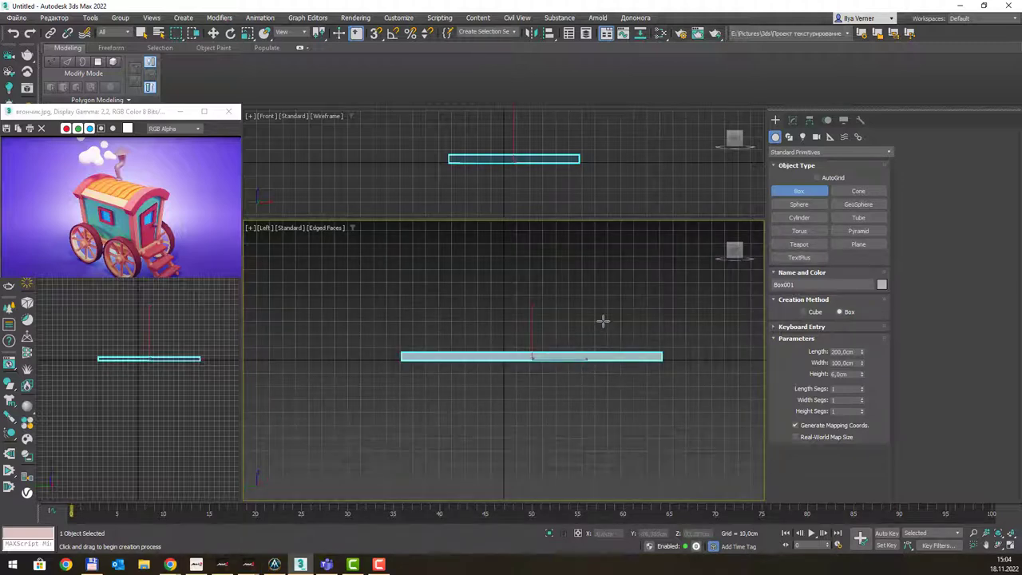
Draw a wheel cylinder in the Left view and move it to the floor board's end.
middle_click_drag(610, 309, 567, 313)
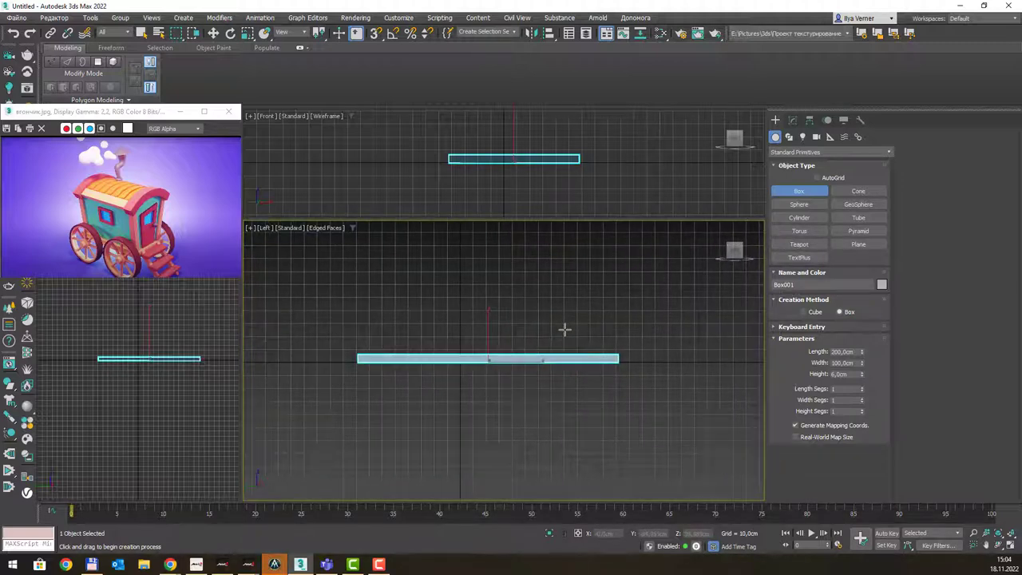
scroll(565, 329, "up", 2)
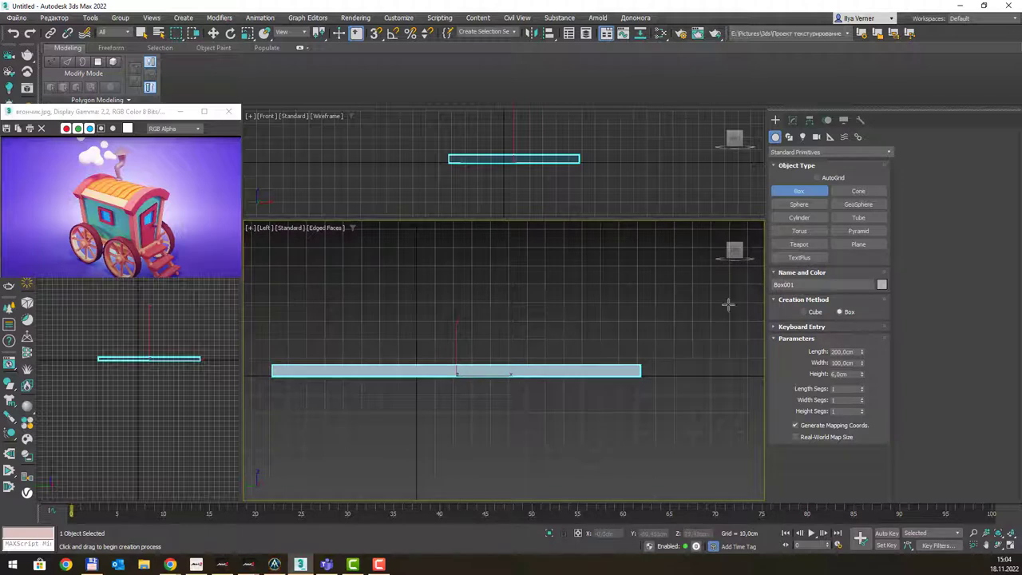
left_click(799, 217)
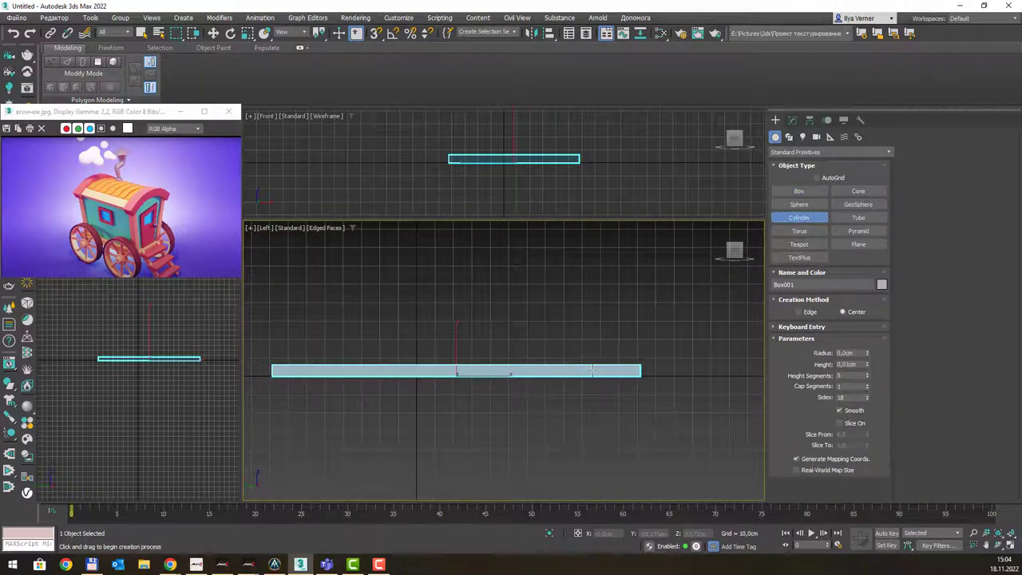
left_click_drag(593, 368, 656, 425)
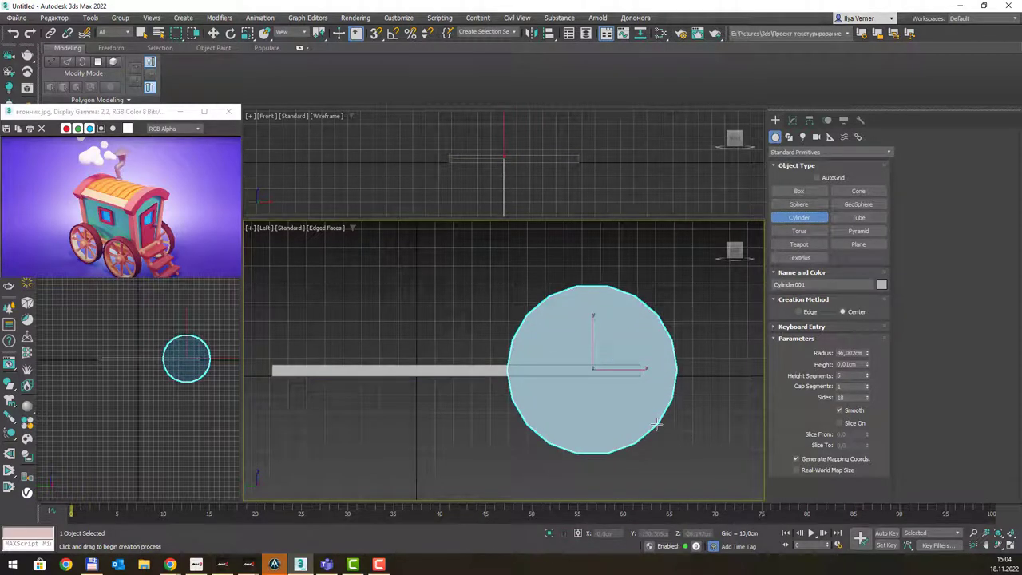
right_click(656, 422)
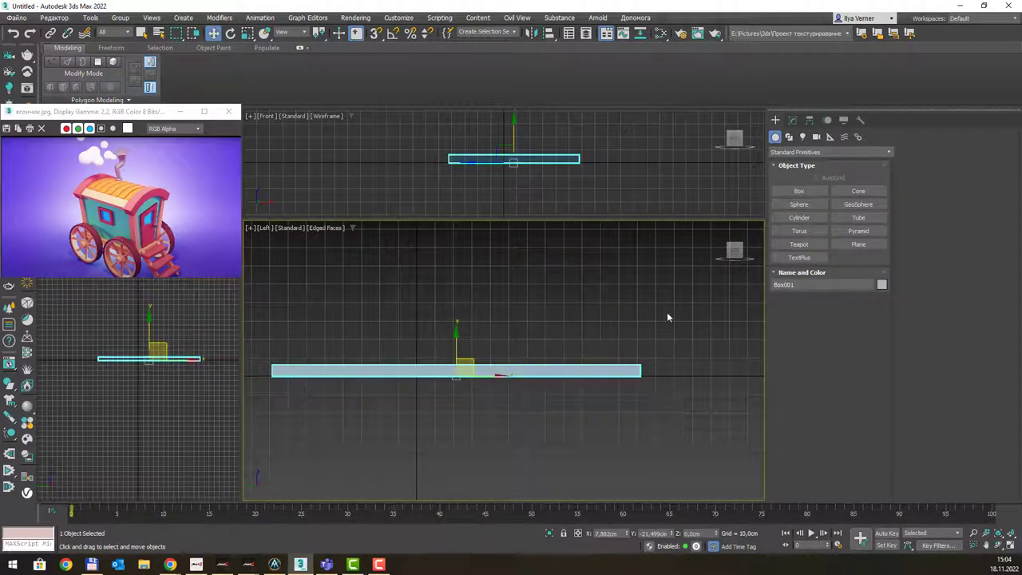
left_click(801, 216)
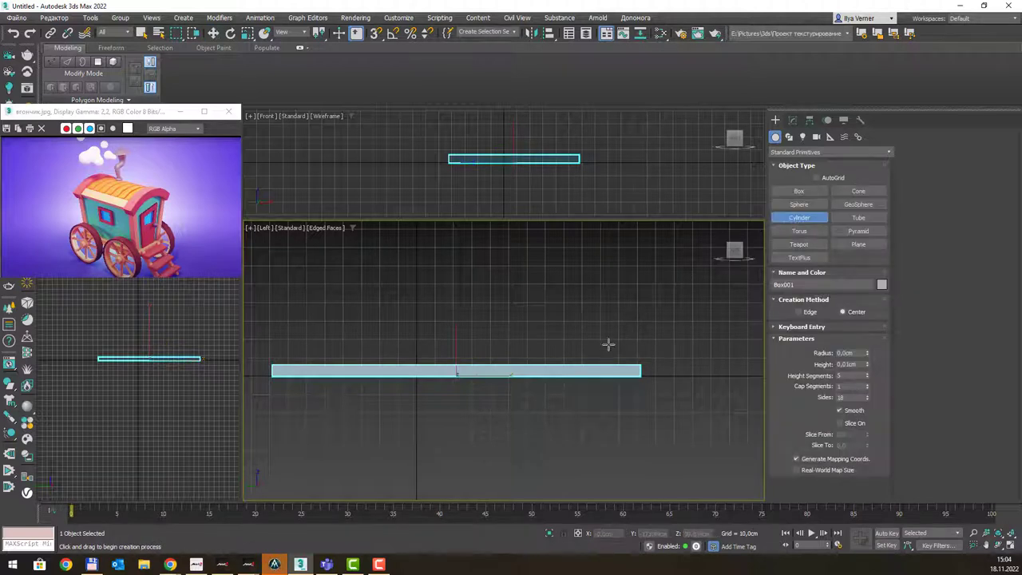
left_click_drag(595, 368, 685, 449)
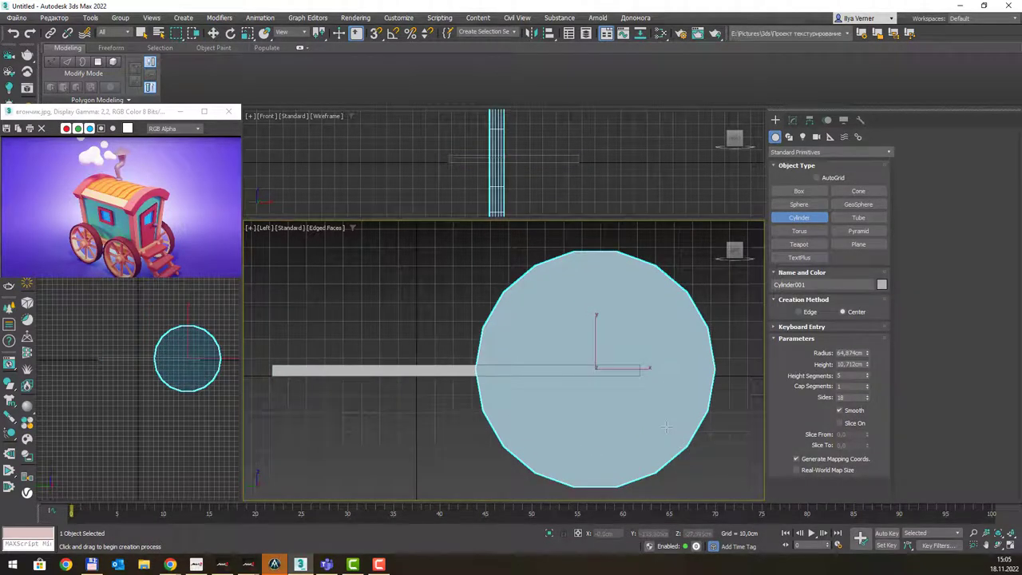
left_click(666, 427)
key("w")
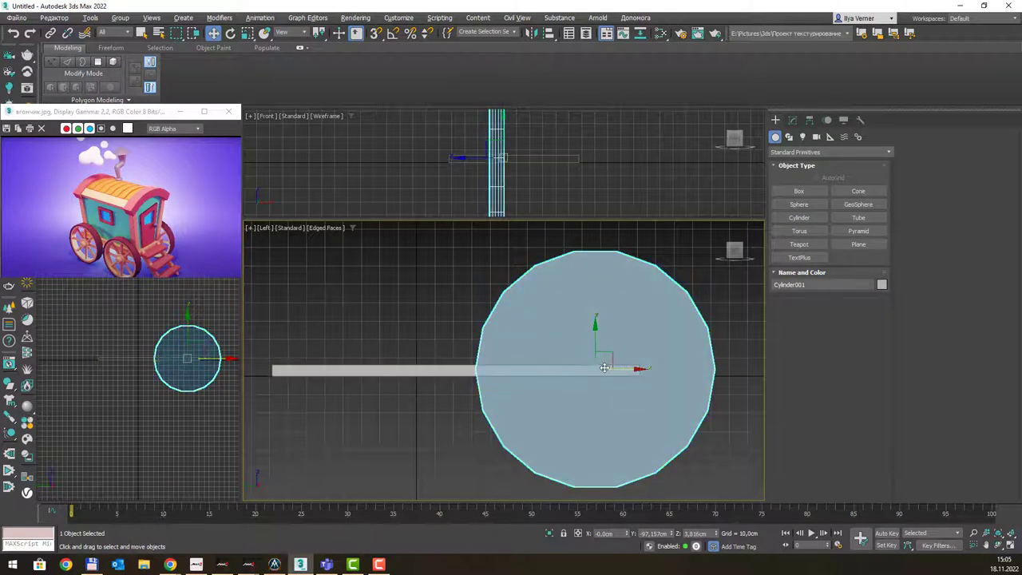
left_click_drag(599, 354, 578, 352)
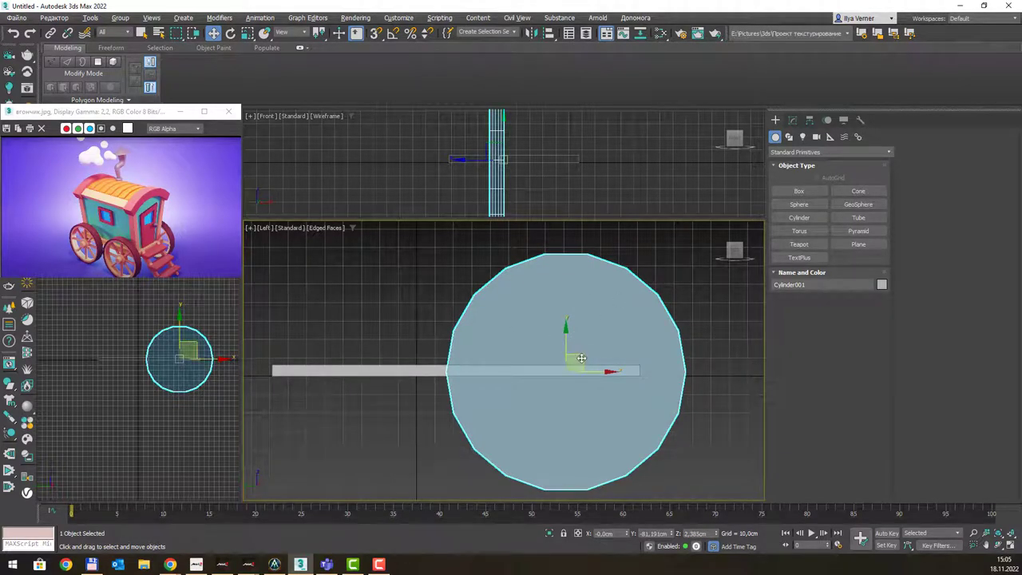
left_click_drag(581, 352, 584, 356)
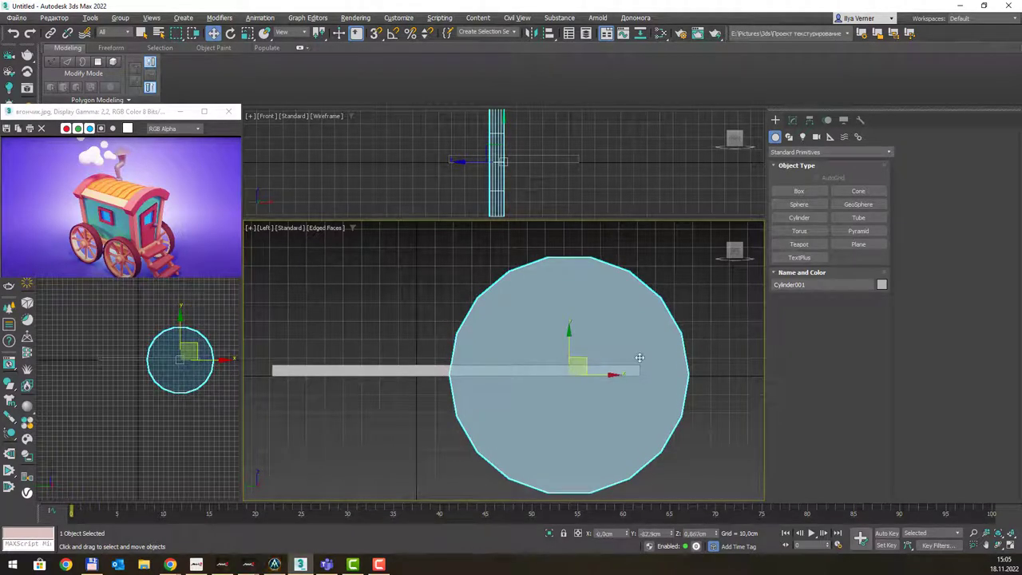
Set the wheel cylinder's radius to 60 cm in the Modify panel.
left_click(793, 120)
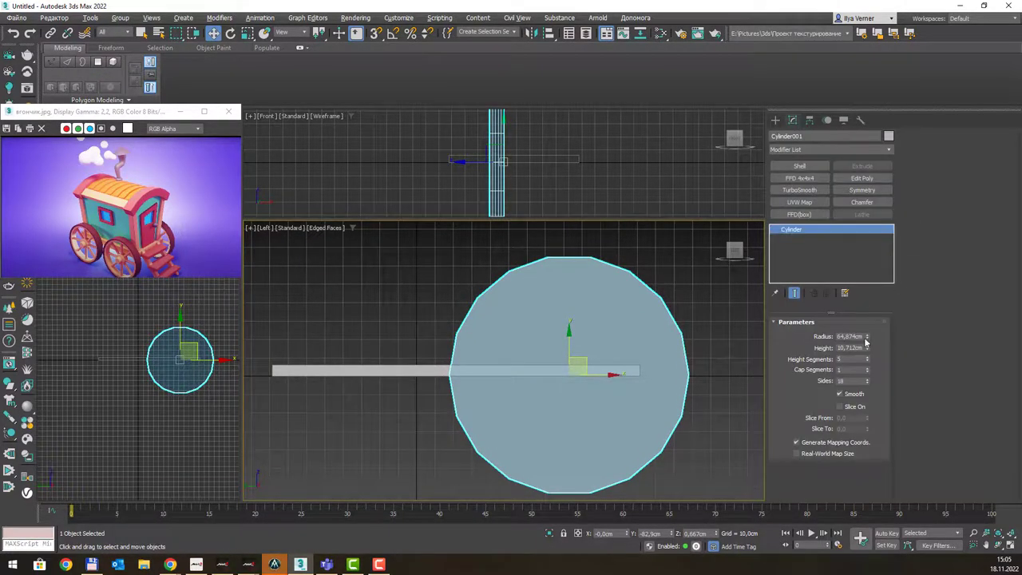
left_click_drag(869, 345, 869, 360)
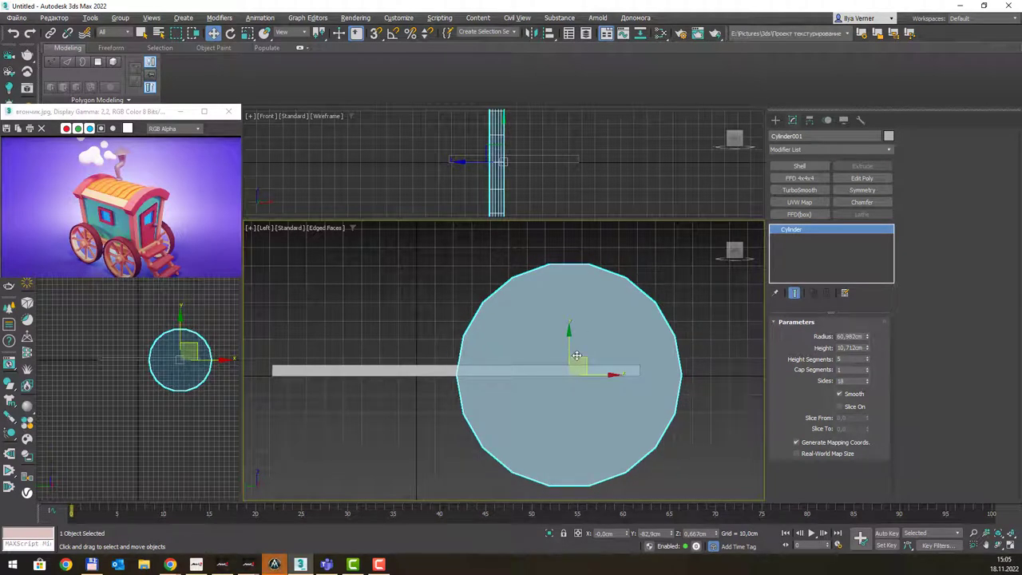
left_click_drag(578, 363, 376, 361, "shift")
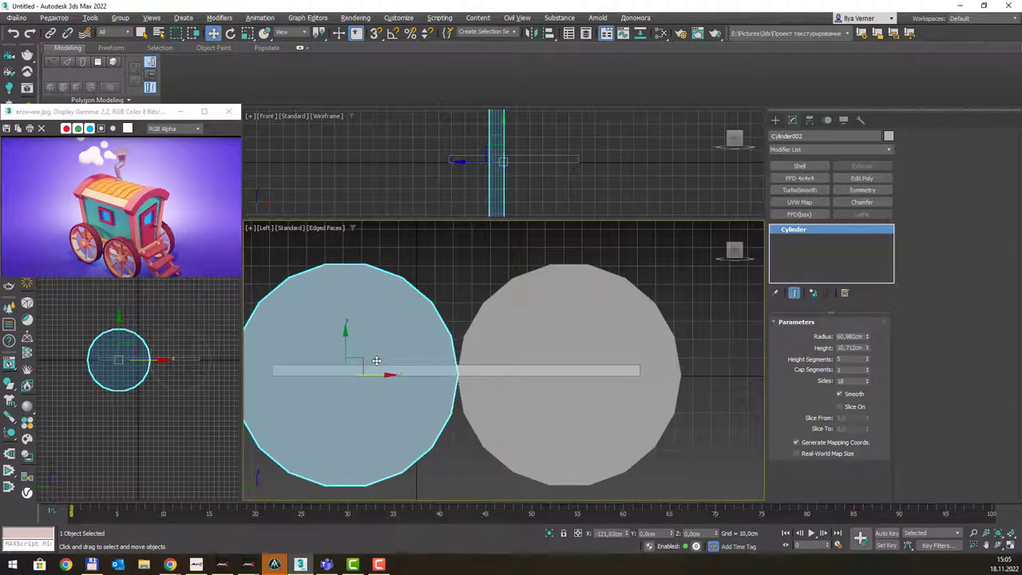
left_click(551, 327)
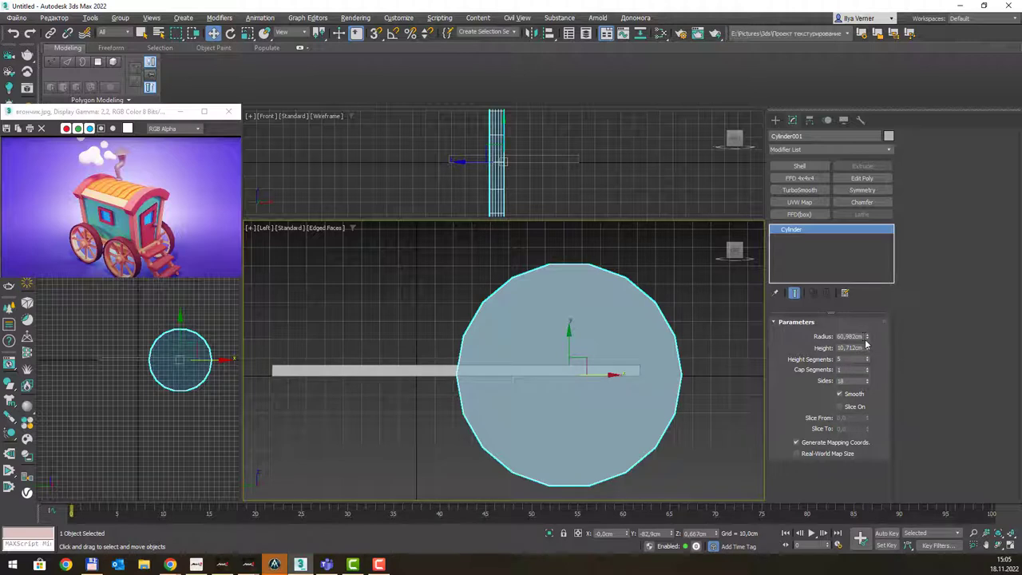
double_click(853, 336)
type("60")
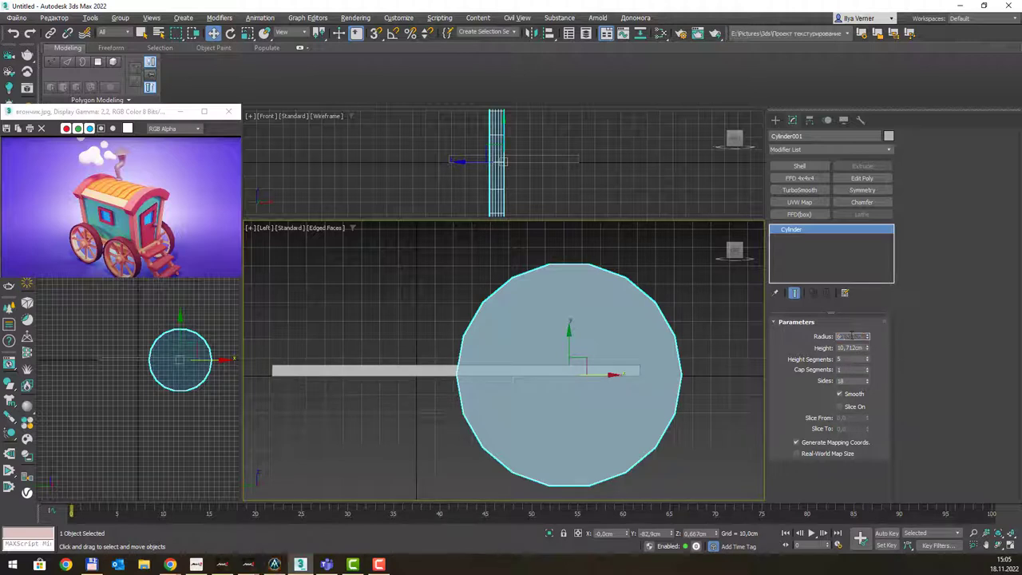
key("Return")
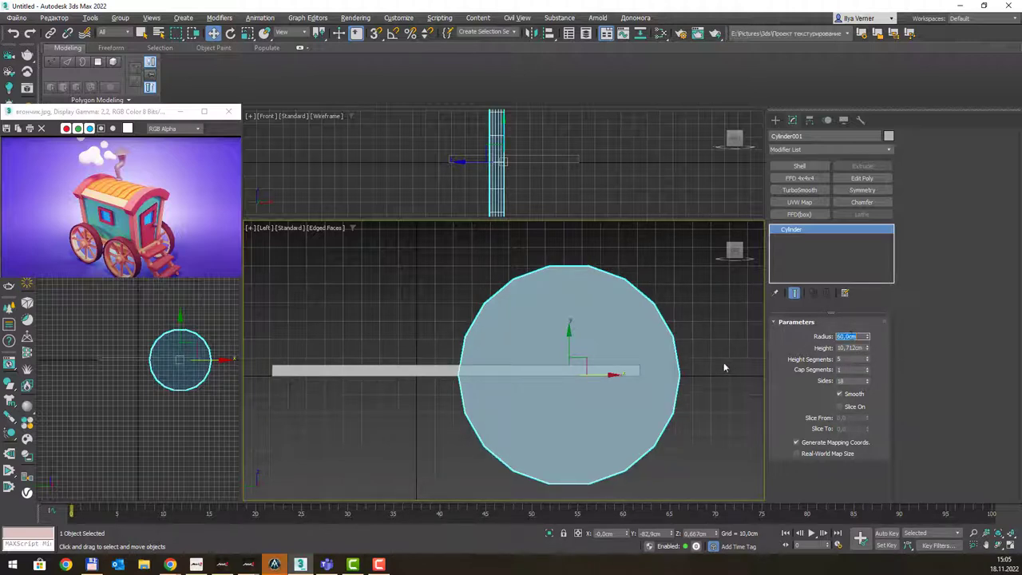
Return to Perspective view and reduce the wheel's height segments to 1.
key("p")
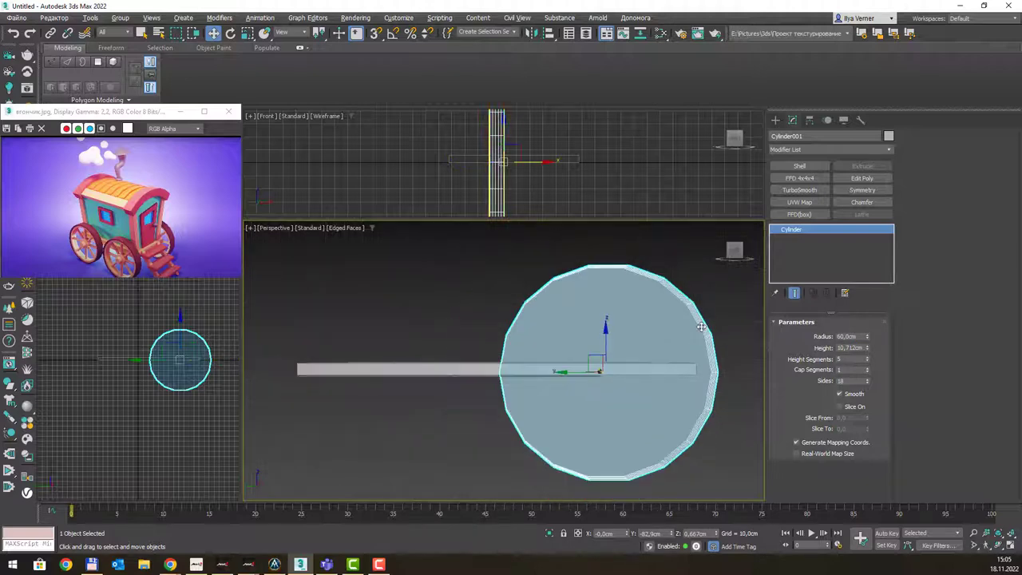
middle_click_drag(700, 327, 664, 338, "alt")
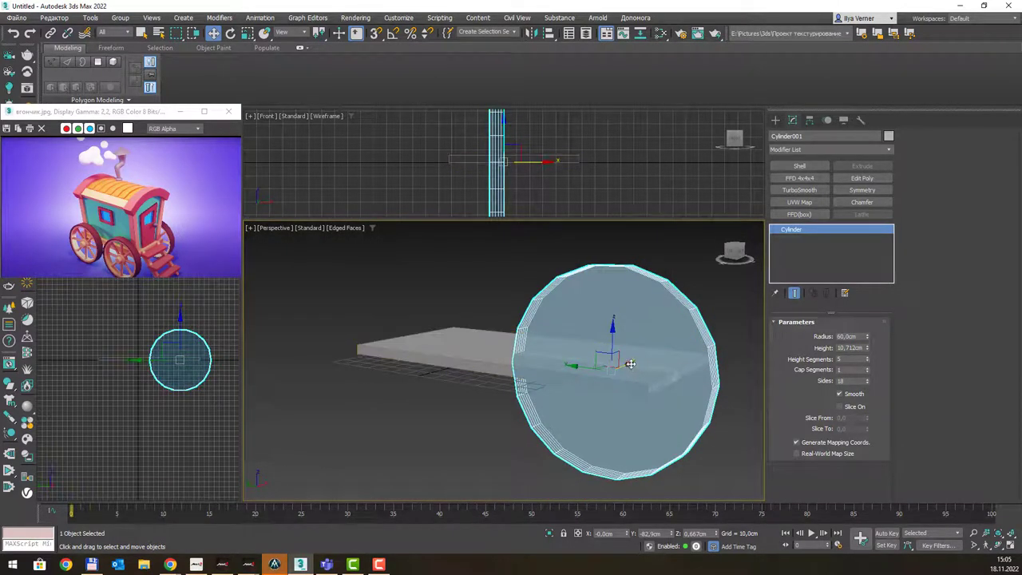
left_click_drag(631, 365, 587, 378)
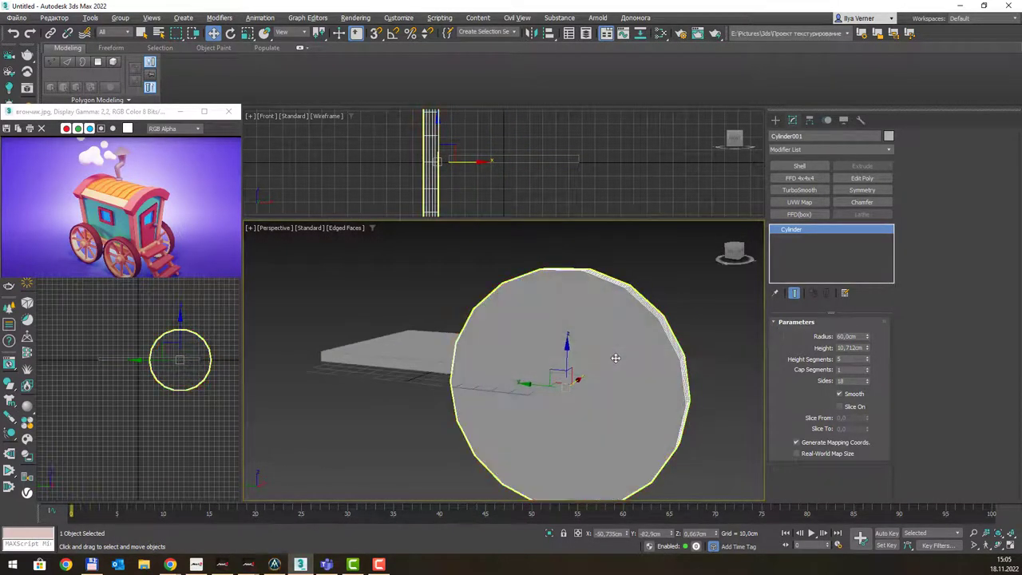
middle_click_drag(605, 354, 557, 281, "alt")
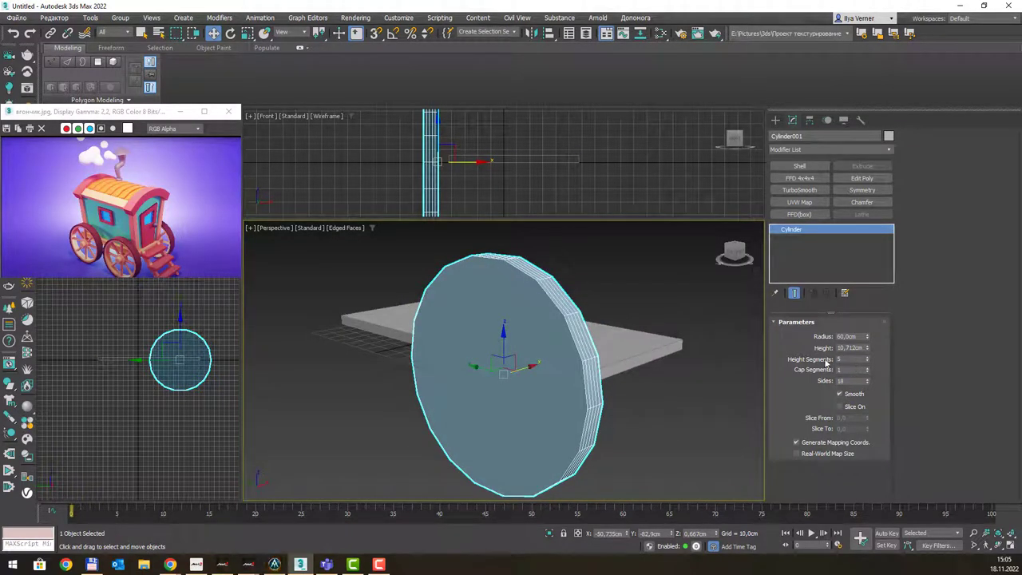
right_click(868, 351)
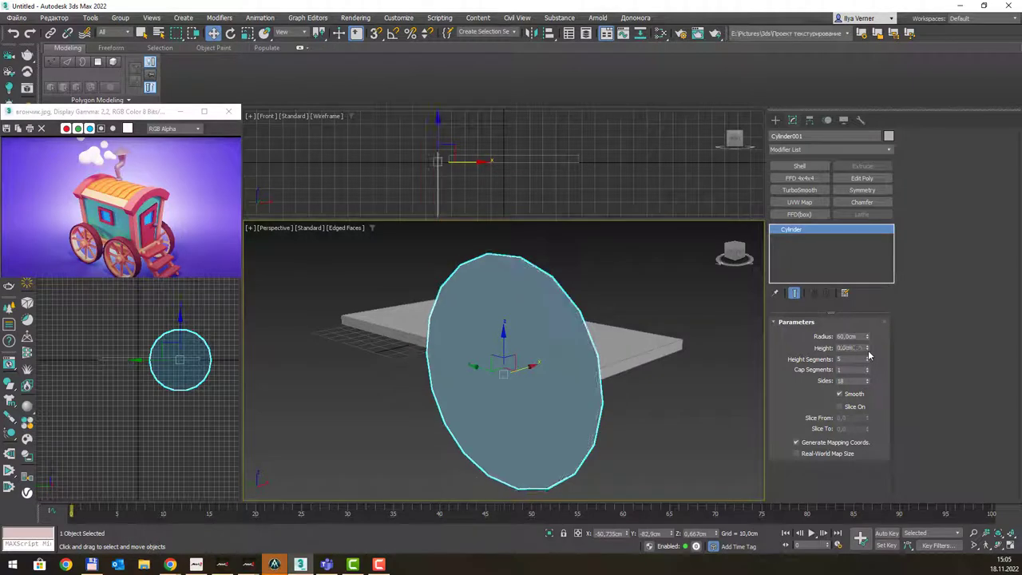
key("ctrl+z")
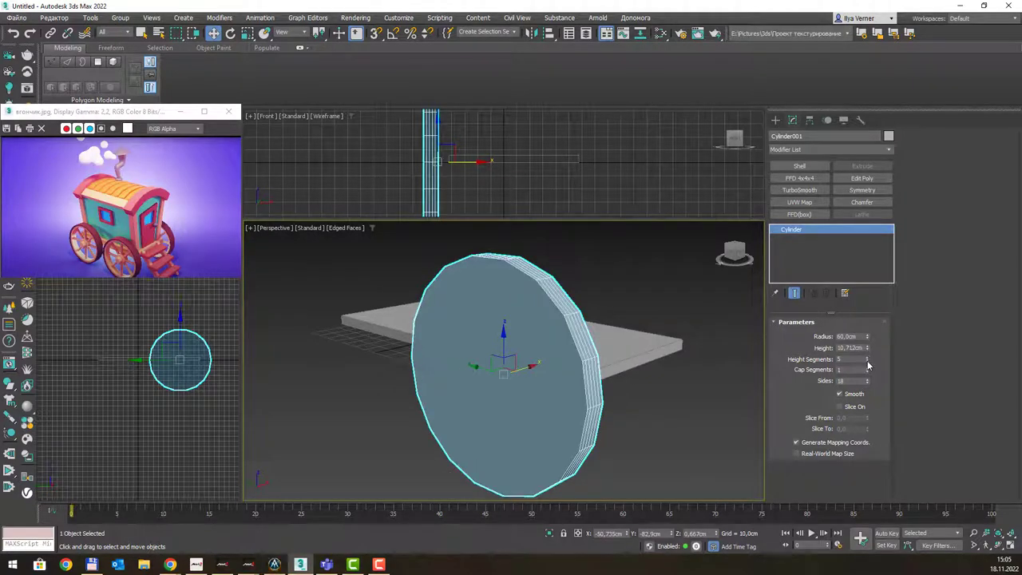
right_click(868, 360)
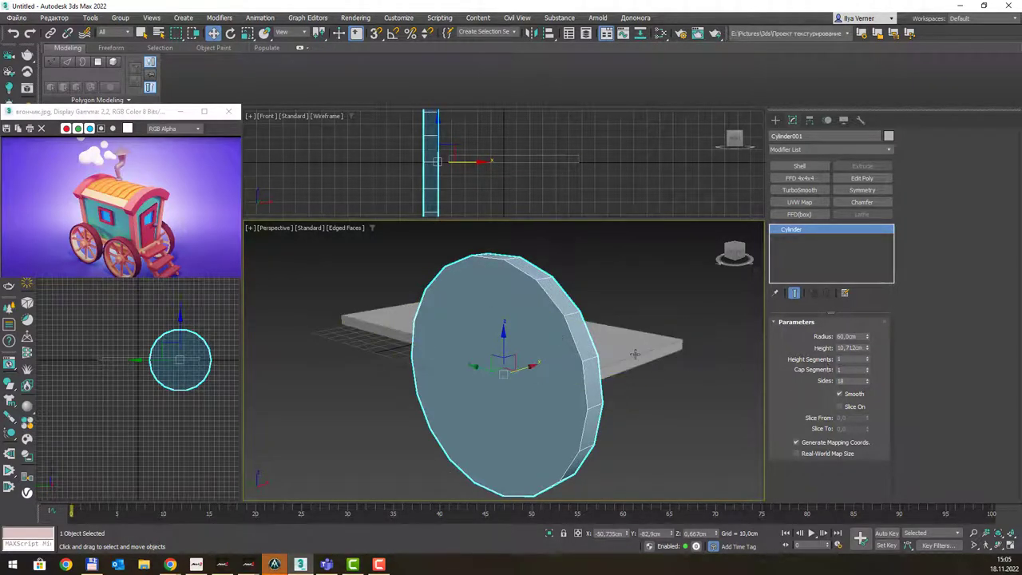
Thicken the wheel by raising its height to 15.639 cm.
scroll(522, 320, "up", 2)
scroll(579, 301, "down", 1)
scroll(571, 322, "down", 1)
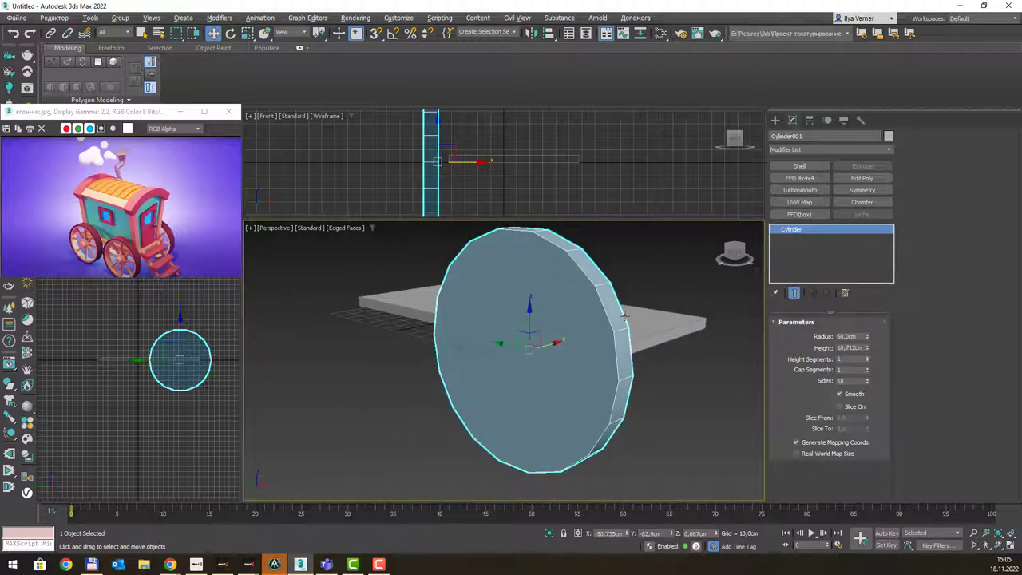
mouse_move(624, 317)
middle_mouse_down("alt")
mouse_move(635, 306)
mouse_move(624, 312)
middle_mouse_up("alt")
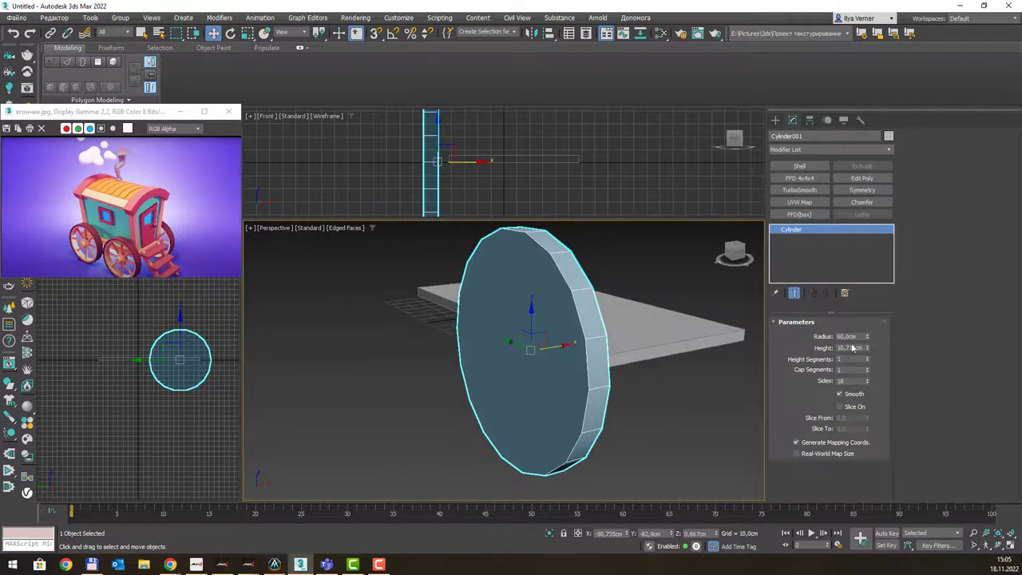
left_click_drag(865, 349, 874, 319)
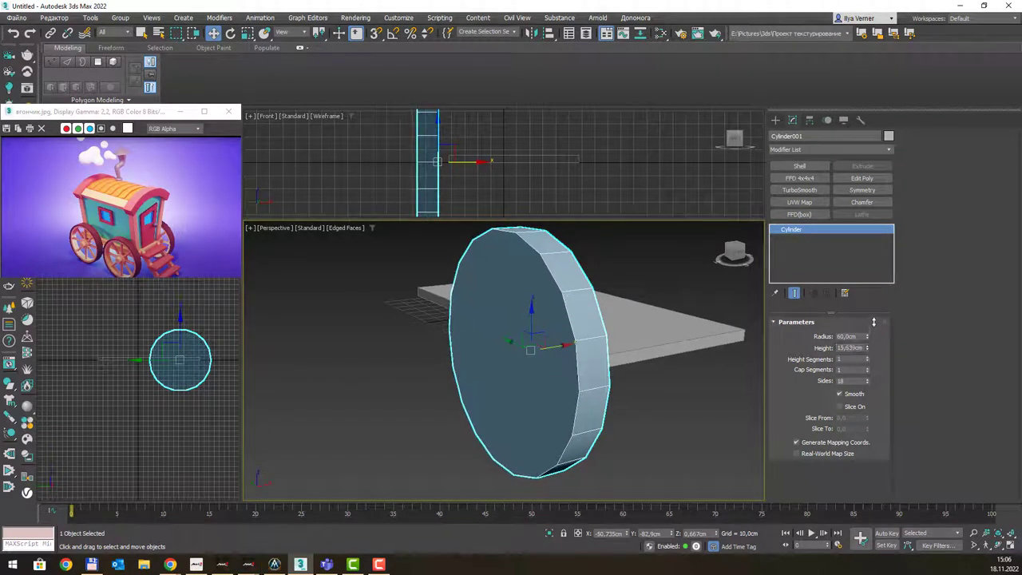
middle_click_drag(607, 295, 524, 284, "alt")
Convert the cylinder to Editable Poly and inset its front cap at Polygon level.
key("q")
right_click(523, 283)
mouse_move(551, 391)
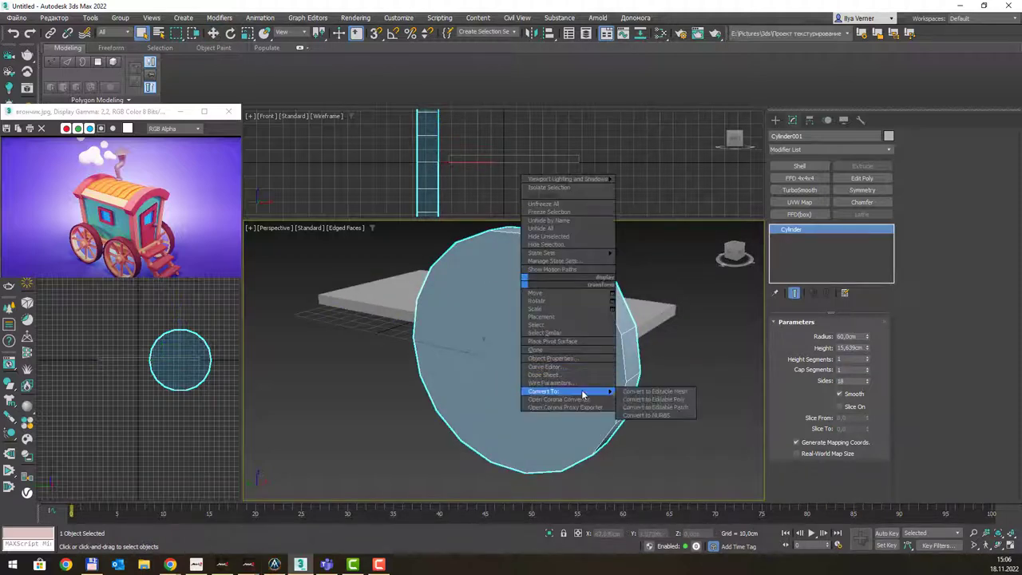
left_click(656, 400)
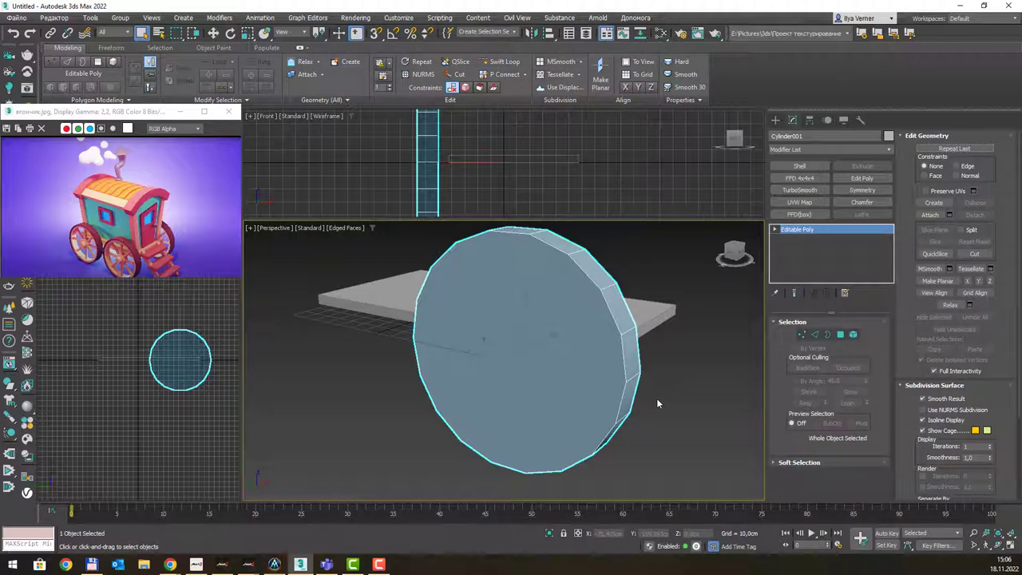
key("4")
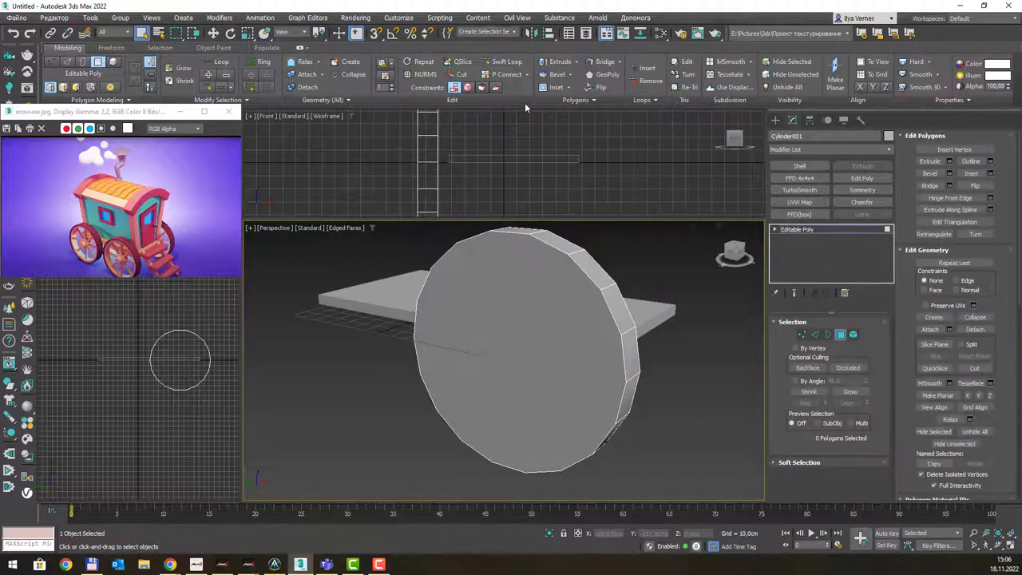
left_click(531, 273)
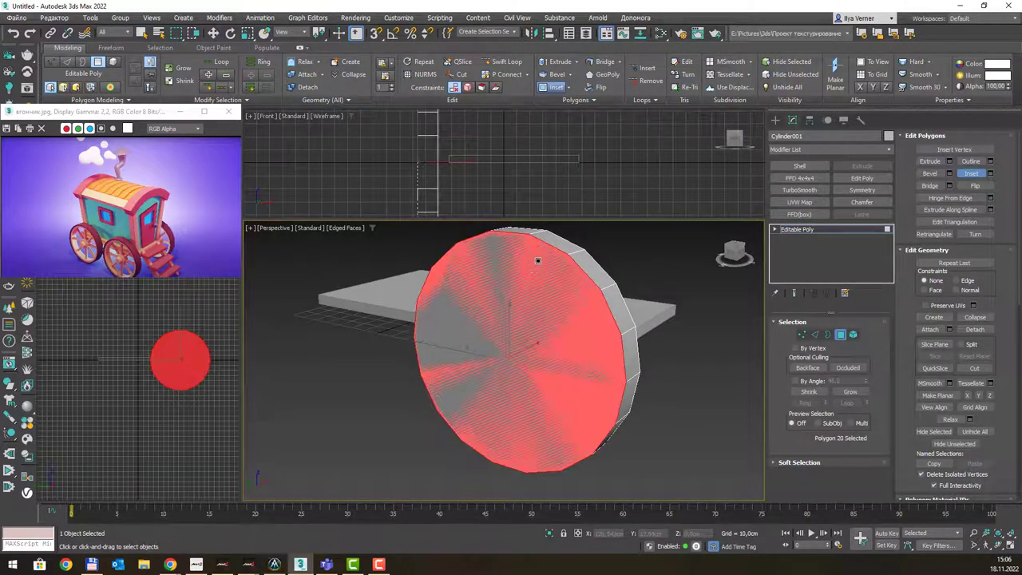
mouse_move(538, 258)
left_mouse_down()
mouse_move(532, 317)
mouse_move(502, 403)
left_mouse_up()
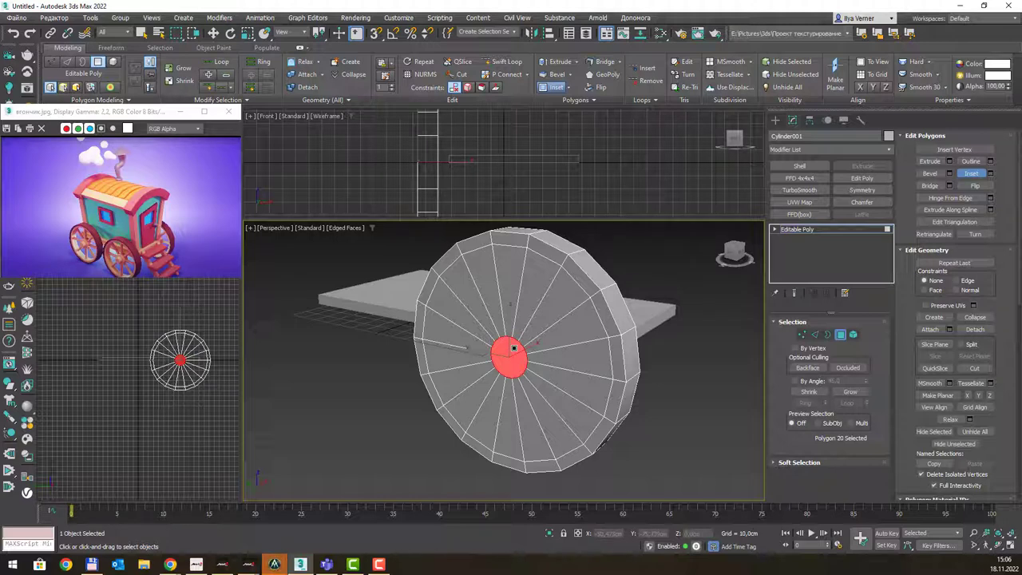
Select both wheel caps and inset them to form an outer rim ring.
mouse_move(517, 312)
middle_mouse_down("alt")
mouse_move(557, 281)
mouse_move(496, 328)
middle_mouse_up("alt")
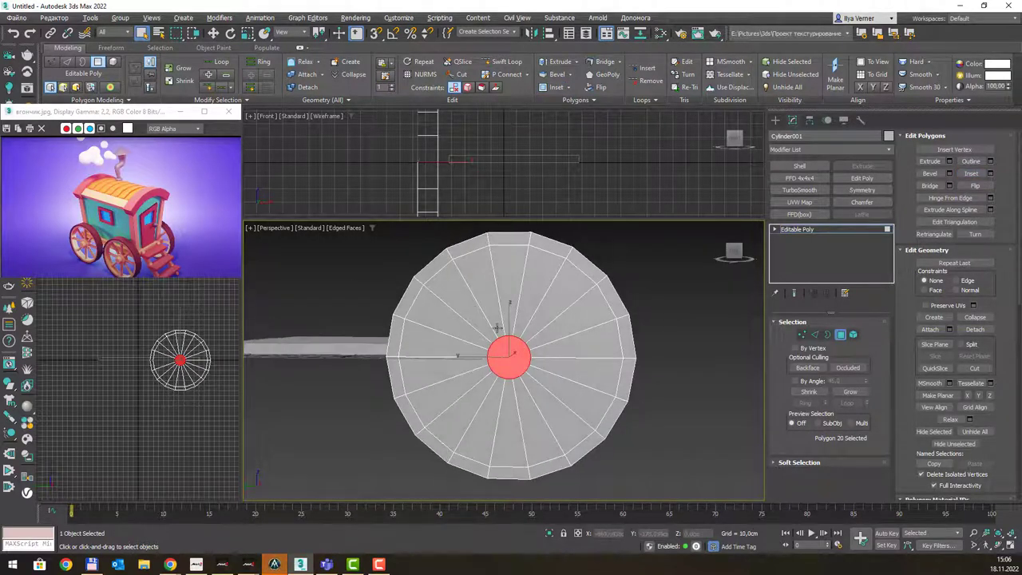
left_click(463, 301, "ctrl")
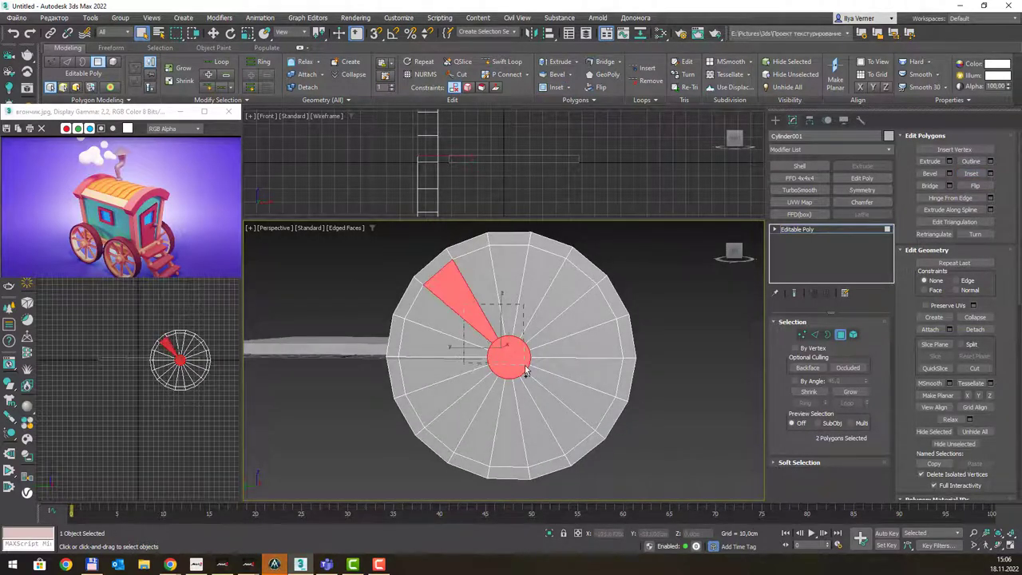
left_click(558, 408, "shift")
mouse_move(647, 329)
middle_mouse_down("alt")
mouse_move(516, 327)
mouse_move(586, 335)
middle_mouse_up("alt")
key("ctrl+z")
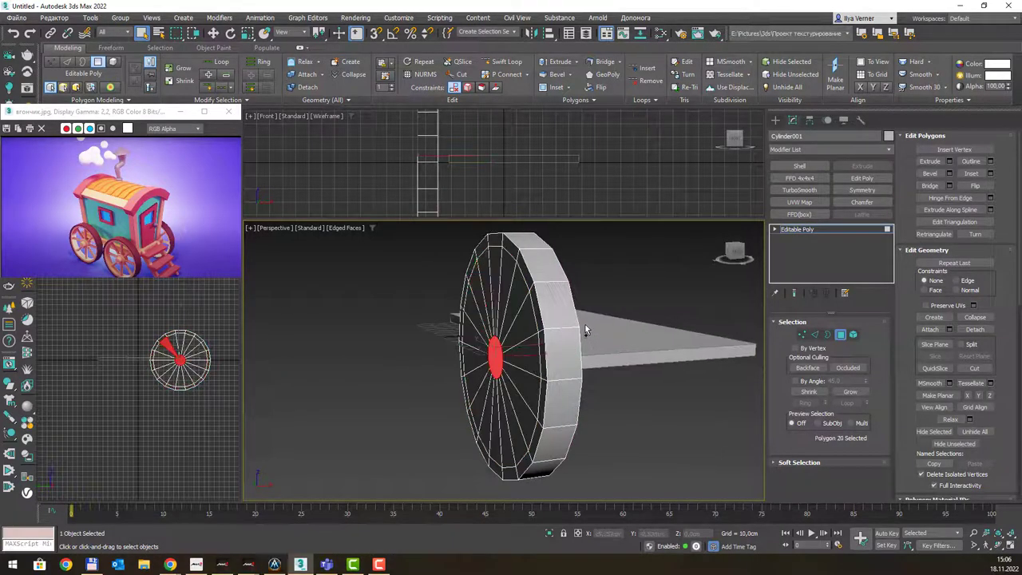
key("ctrl+z")
key("ctrl+z")
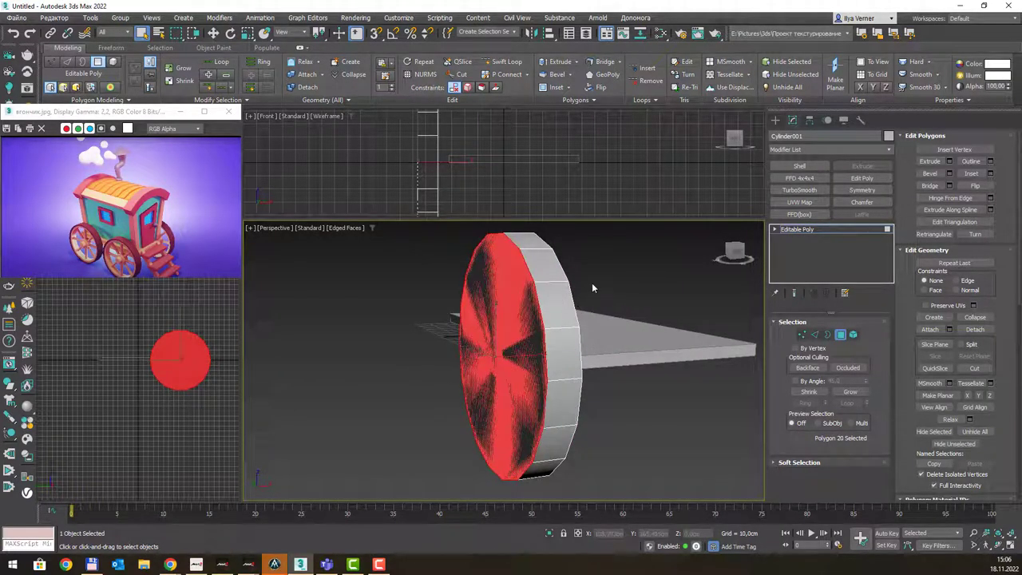
mouse_move(593, 287)
middle_mouse_down("alt")
mouse_move(525, 283)
mouse_move(629, 290)
mouse_move(623, 264)
middle_mouse_up("alt")
left_click(511, 284, "ctrl")
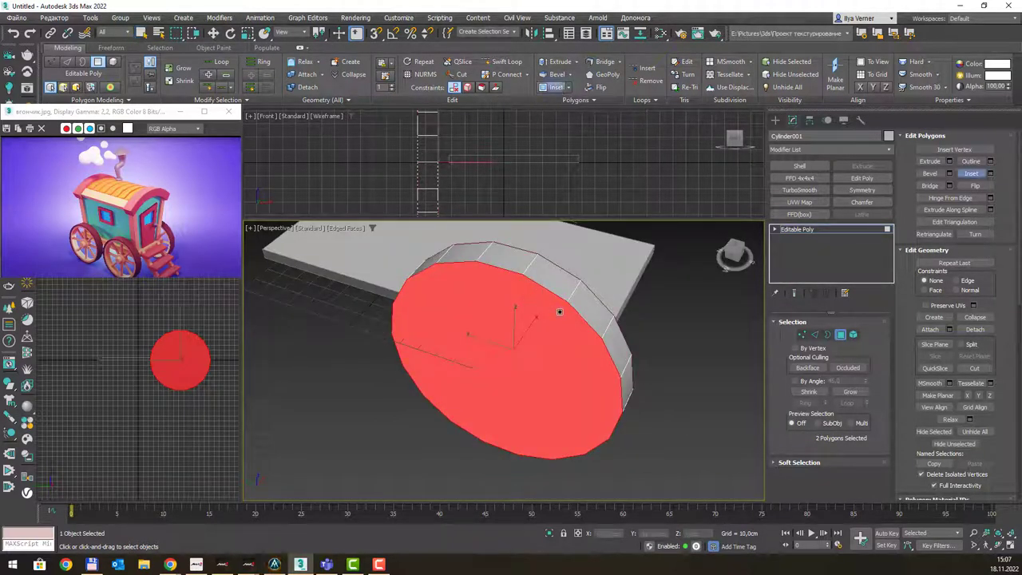
mouse_move(591, 314)
middle_mouse_down("alt")
mouse_move(507, 288)
mouse_move(536, 289)
middle_mouse_up("alt")
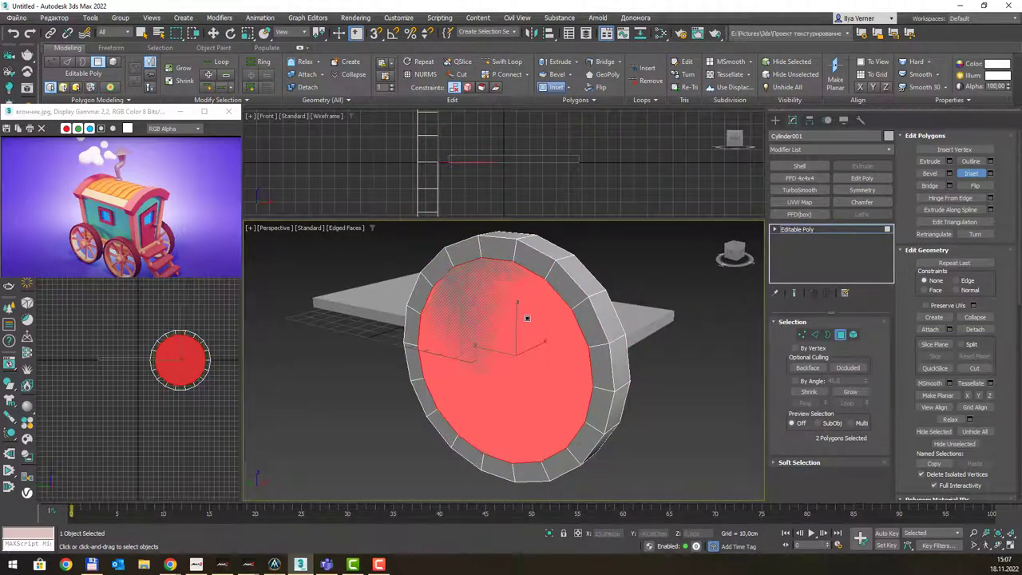
left_click_drag(526, 313, 495, 424)
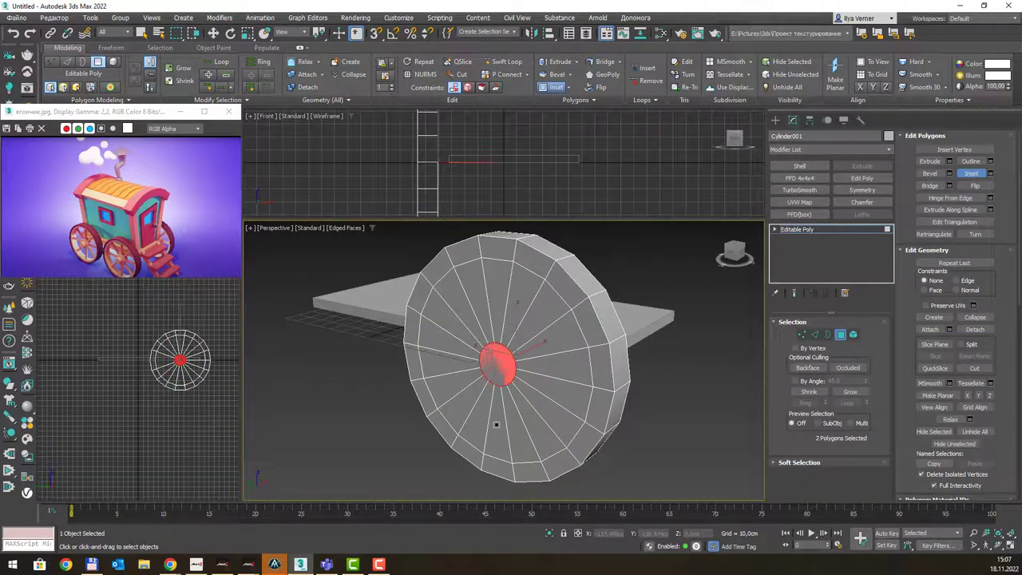
middle_click_drag(496, 424, 495, 319, "alt")
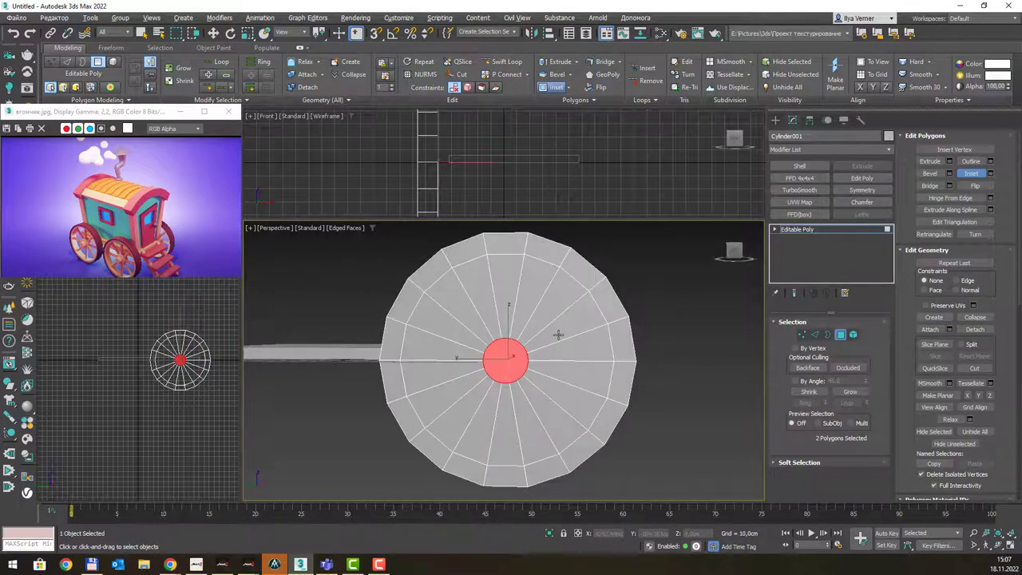
Extrude the faces inside the rim inward, then inset them to a small centre hub polygon.
right_click(467, 313)
left_click_drag(461, 304, 552, 415)
mouse_move(552, 415)
middle_mouse_down("alt")
mouse_move(591, 353)
mouse_move(693, 345)
middle_mouse_up("alt")
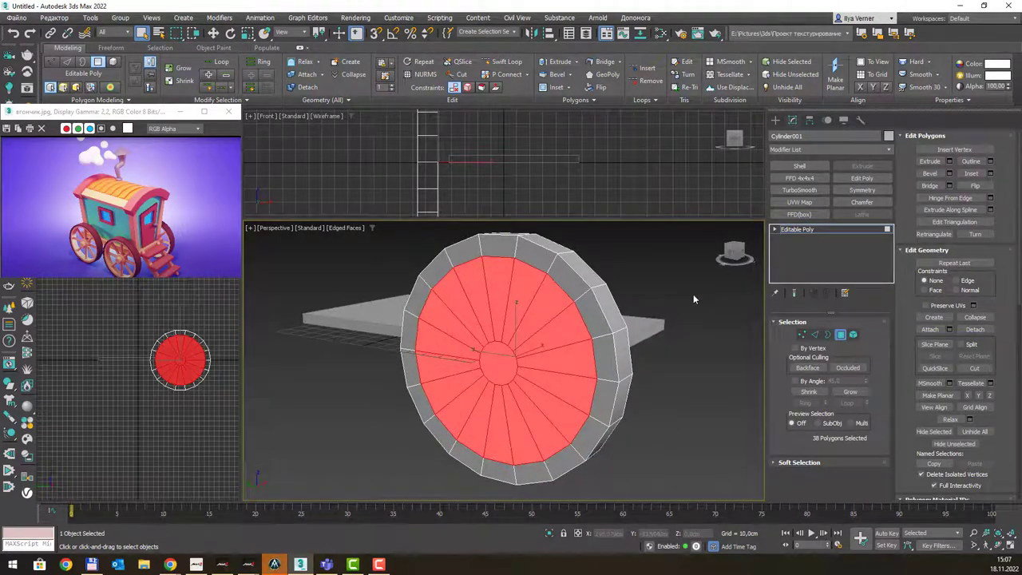
left_click(558, 61)
left_click_drag(554, 321, 539, 333)
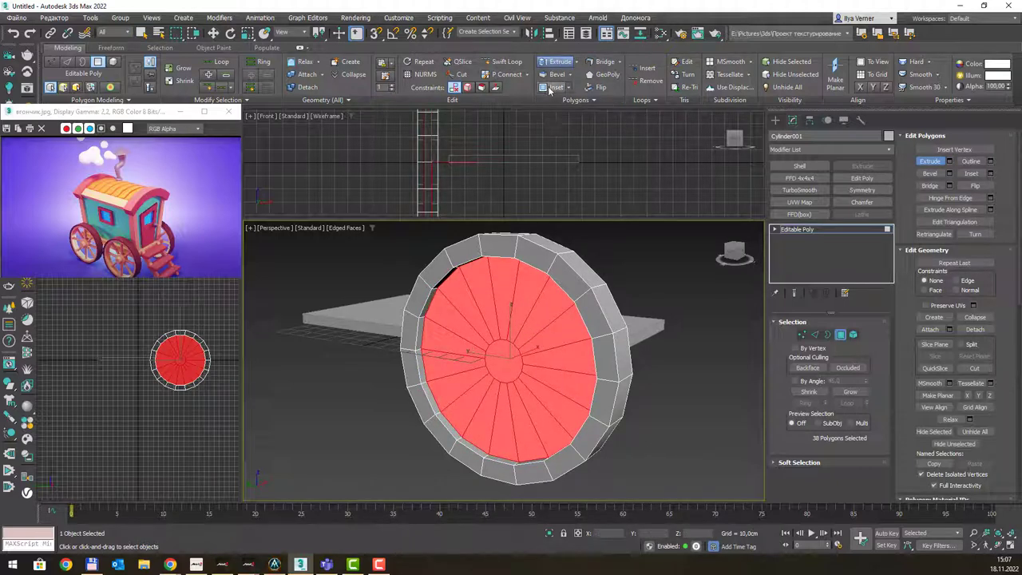
left_click(555, 87)
left_click_drag(515, 329, 511, 363)
mouse_move(511, 363)
middle_mouse_down("alt")
mouse_move(566, 371)
mouse_move(598, 356)
mouse_move(545, 365)
middle_mouse_up("alt")
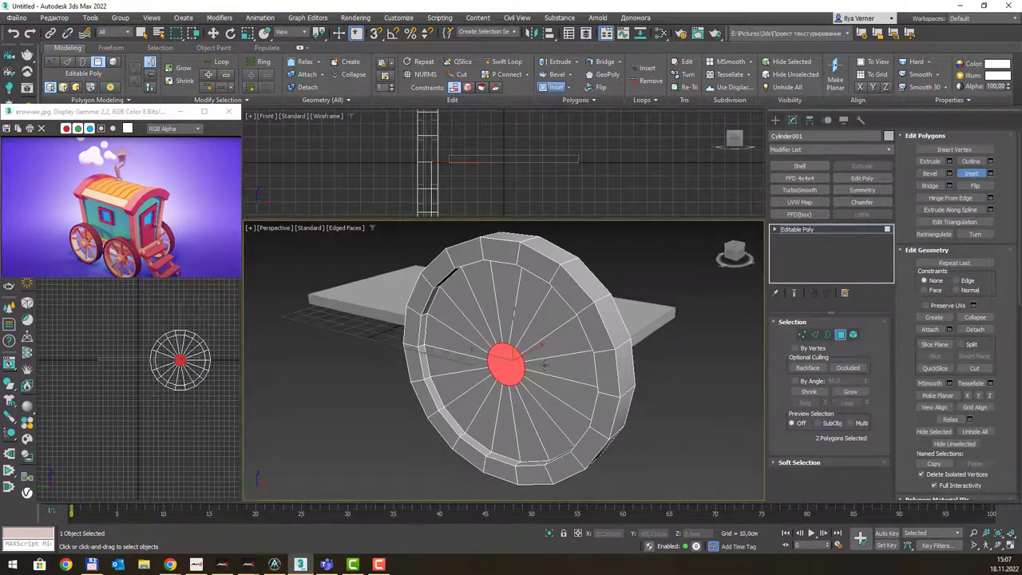
left_click_drag(504, 366, 503, 371)
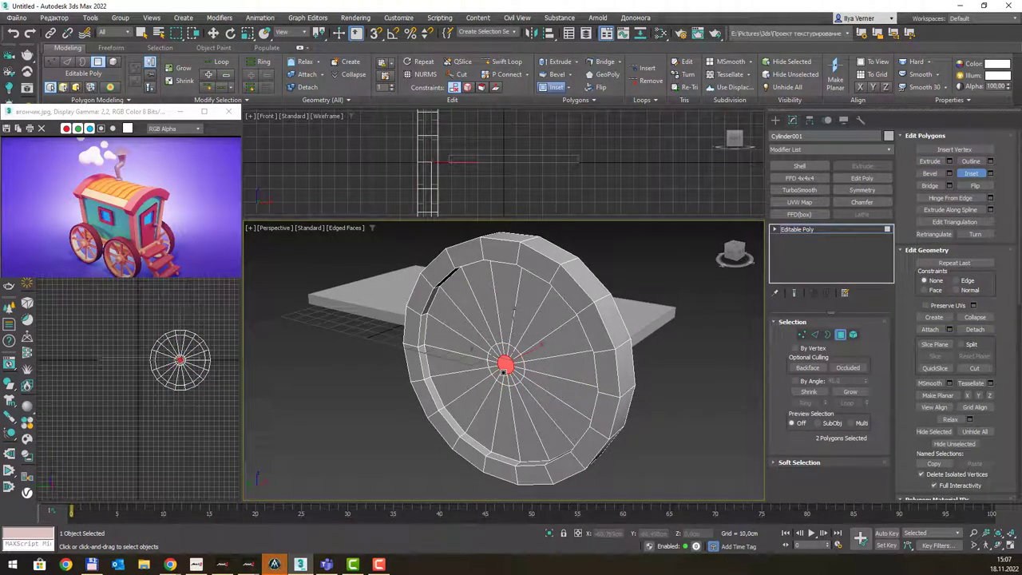
middle_click_drag(587, 273, 580, 272, "alt")
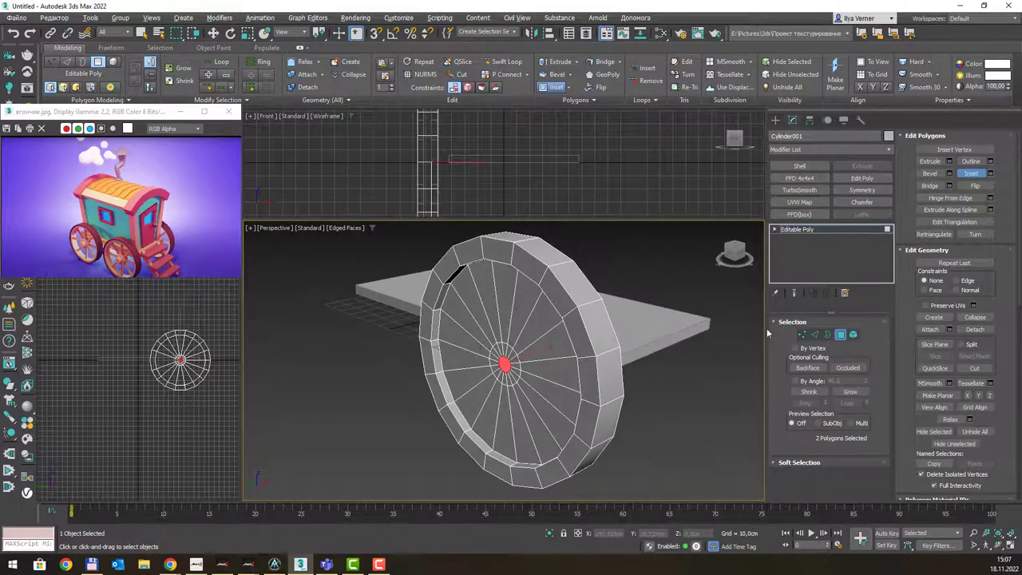
Extrude the two hub polygons 5.766 cm outward using the Extrude caddy.
left_click(948, 162)
left_click_drag(508, 347, 516, 363)
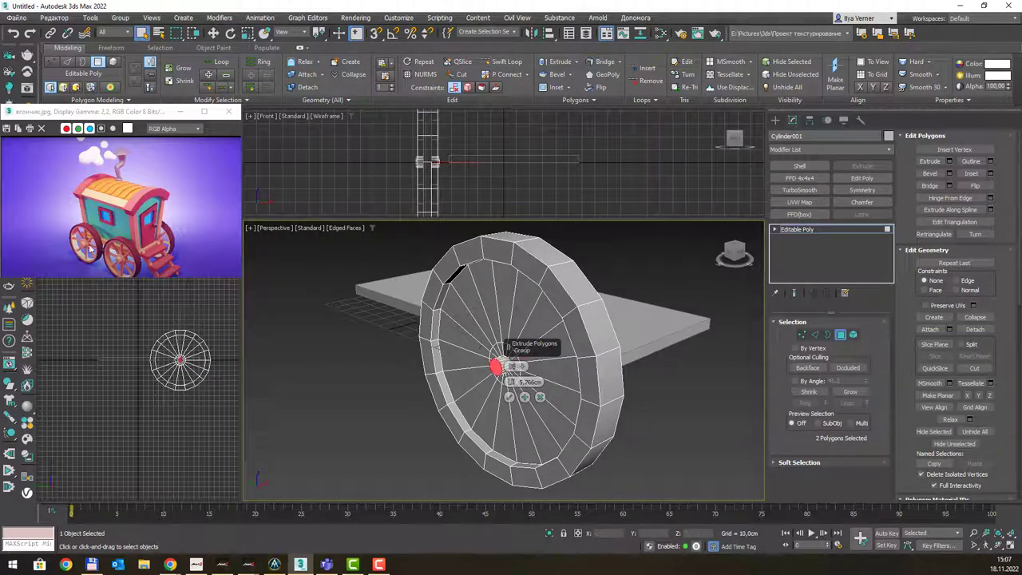
left_click(154, 118)
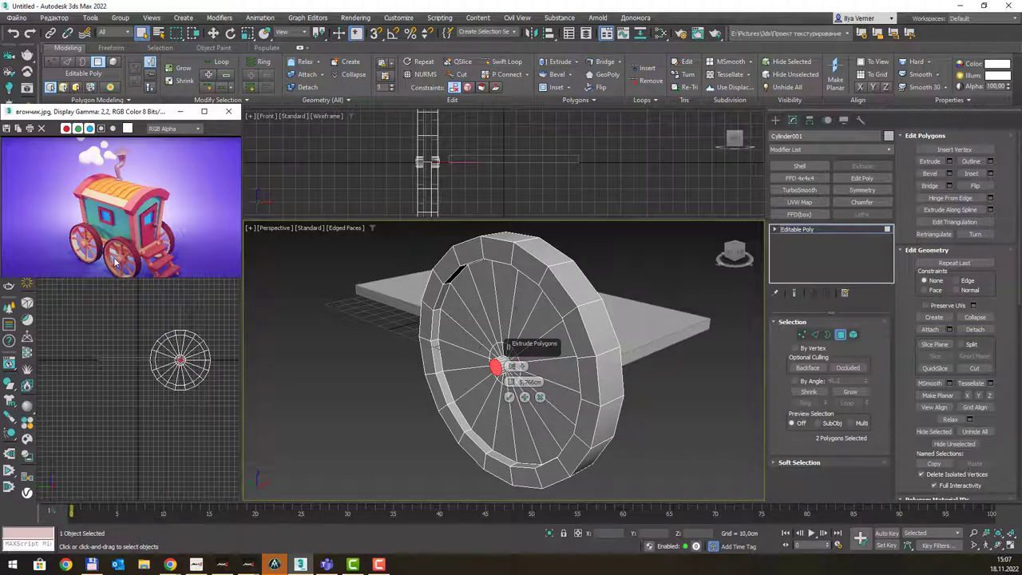
scroll(116, 261, "up", 2)
scroll(152, 227, "down", 1)
scroll(148, 222, "down", 1)
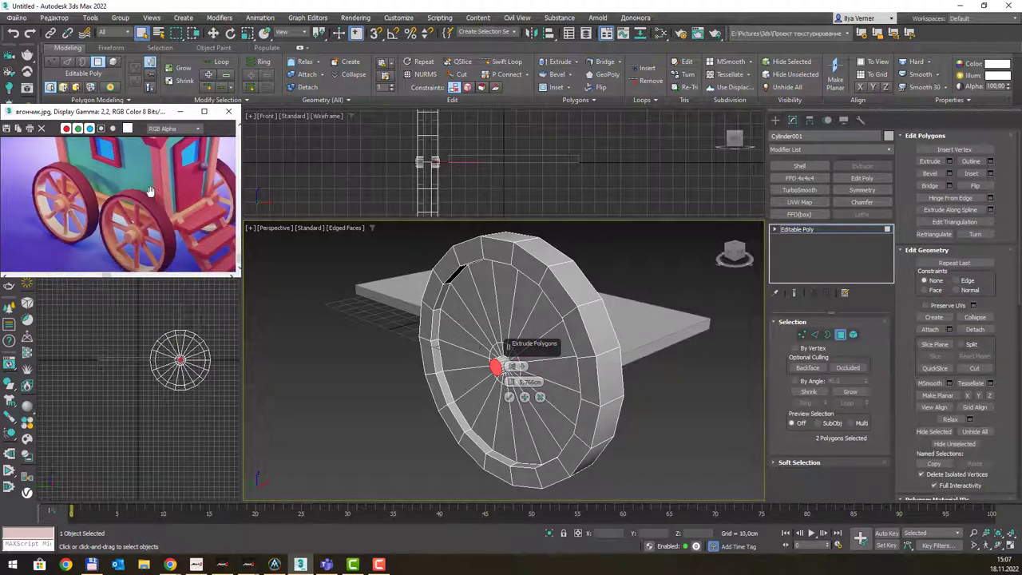
scroll(142, 215, "down", 1)
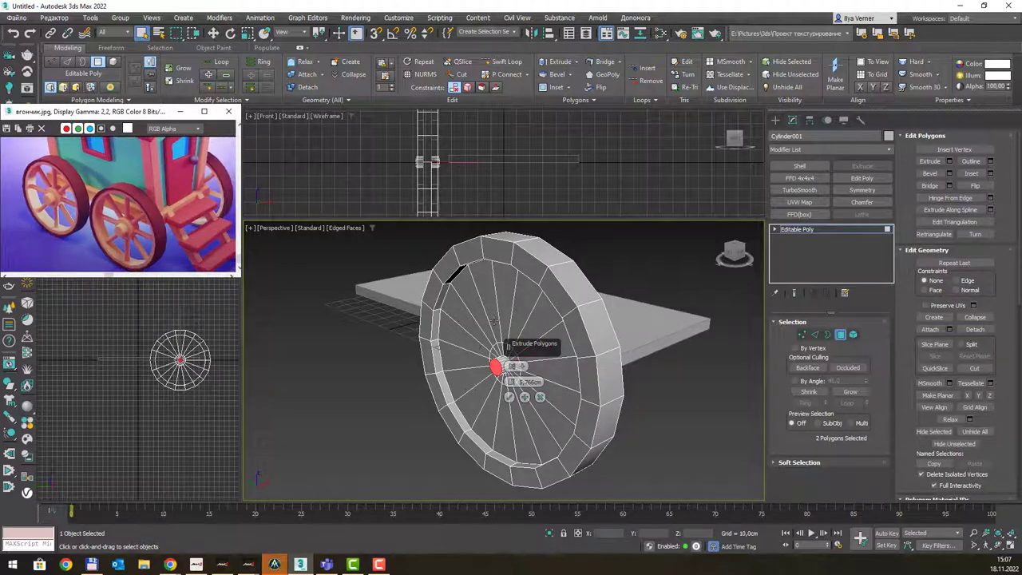
left_click(509, 397)
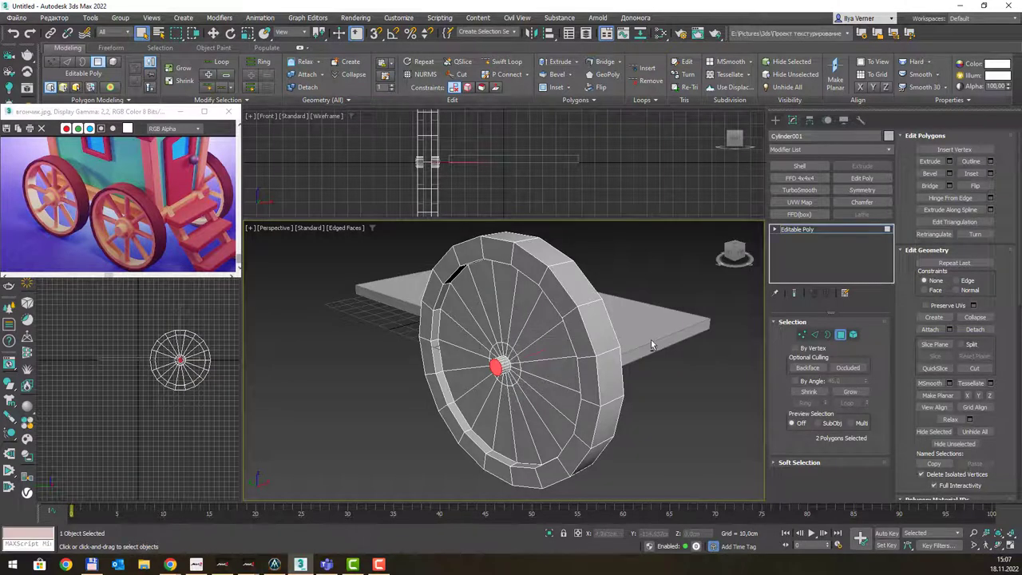
mouse_move(522, 399)
middle_mouse_down("alt")
mouse_move(619, 353)
mouse_move(600, 353)
mouse_move(613, 357)
middle_mouse_up("alt")
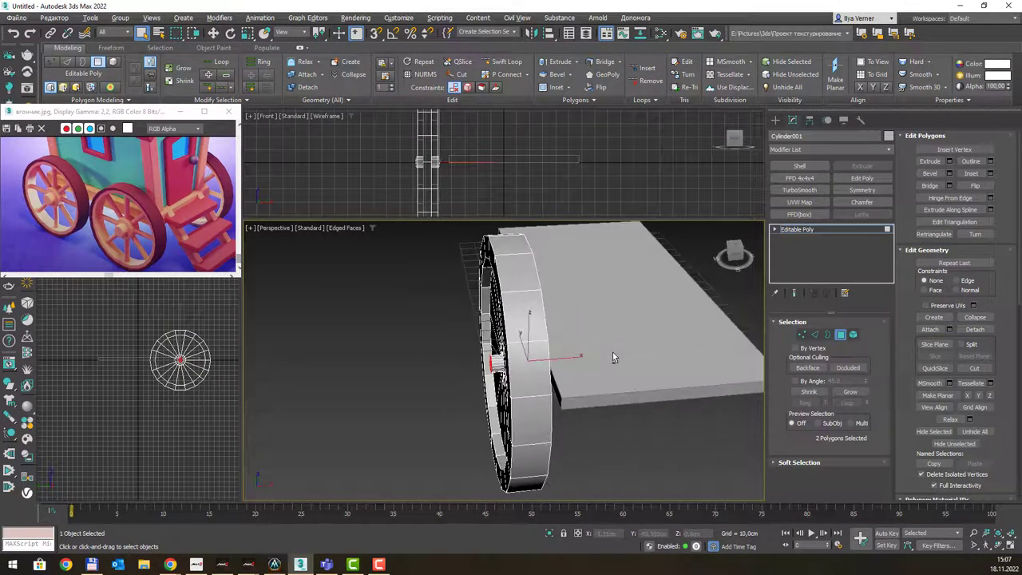
Scale the selected hub polygons narrower.
key("r")
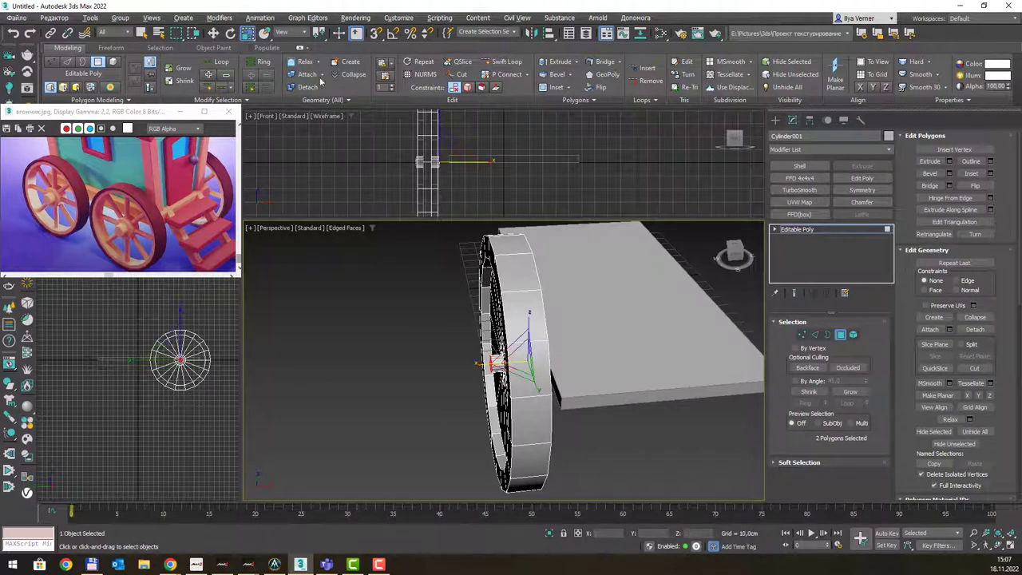
left_click_drag(319, 33, 321, 64)
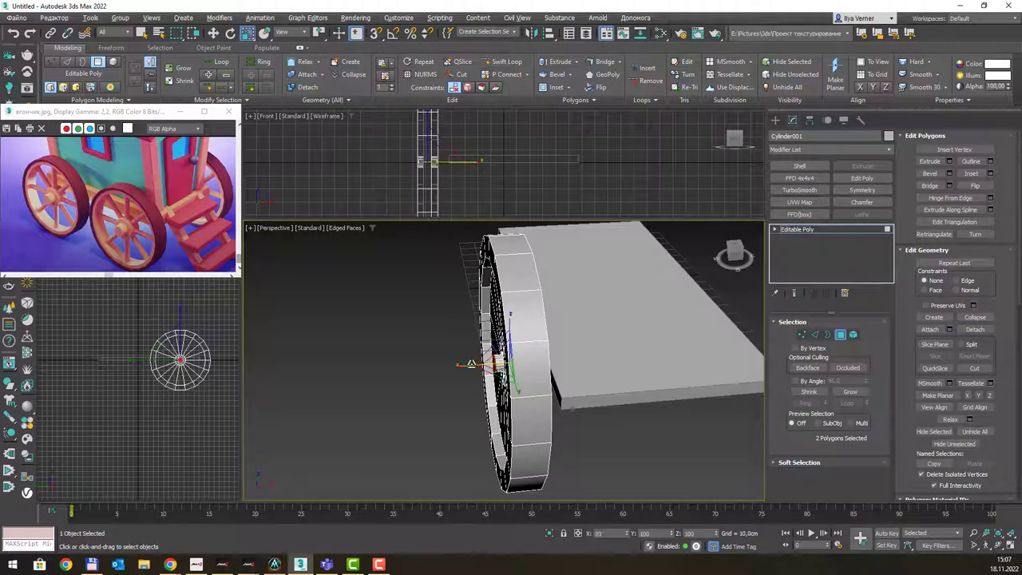
left_click_drag(471, 364, 581, 346)
mouse_move(585, 347)
middle_mouse_down("alt")
mouse_move(479, 372)
mouse_move(644, 307)
middle_mouse_up("alt")
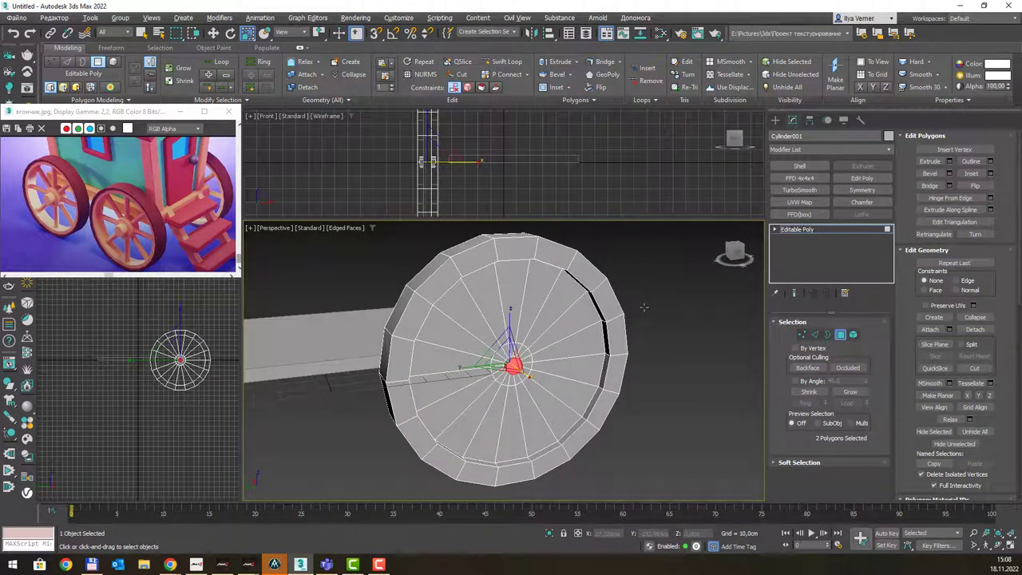
mouse_move(644, 307)
middle_mouse_down("alt")
mouse_move(613, 313)
mouse_move(626, 307)
middle_mouse_up("alt")
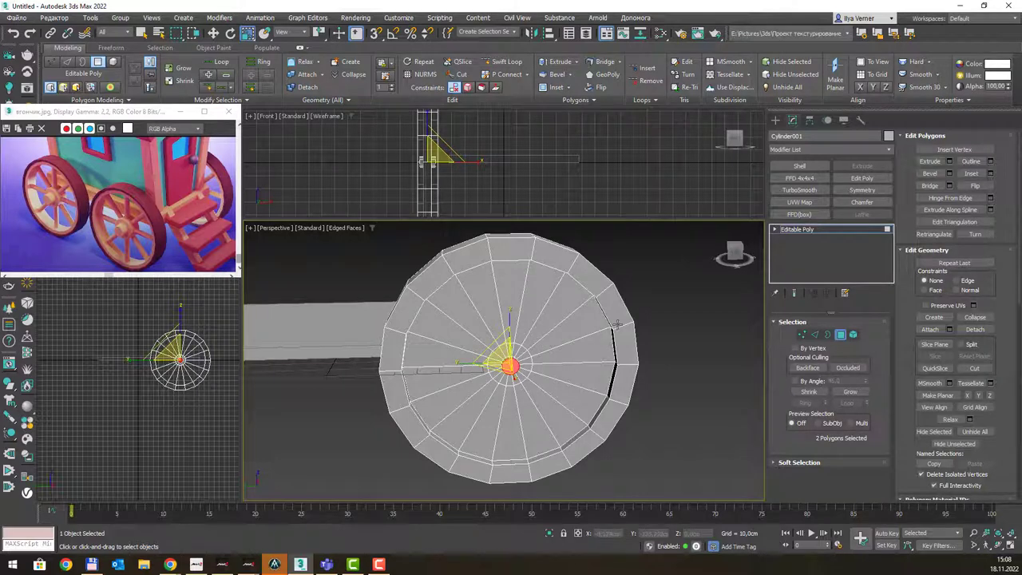
Switch to Edge level with Backface selection enabled and pick an edge on the wheel face.
left_click(815, 333)
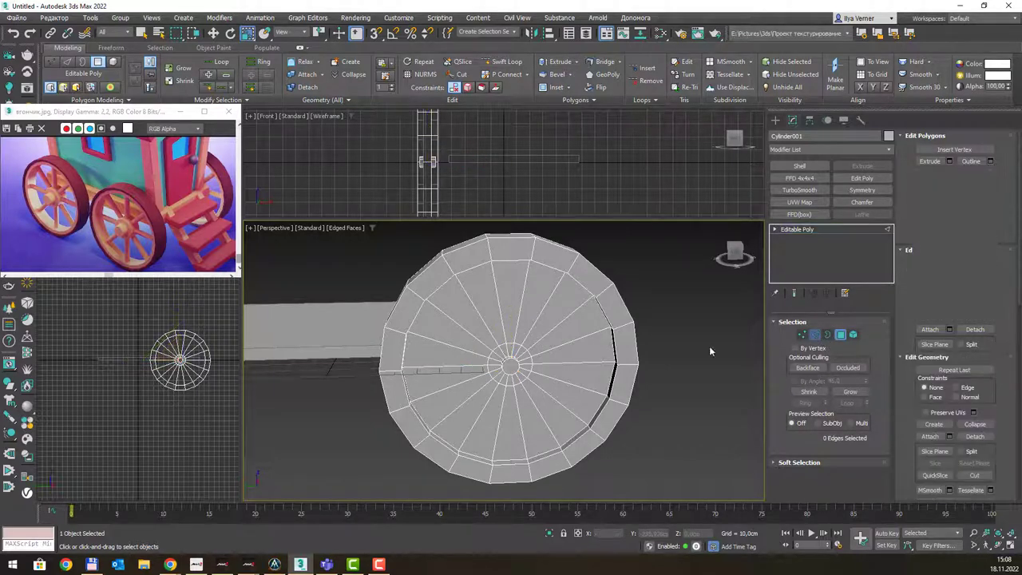
middle_click_drag(636, 342, 637, 334, "alt")
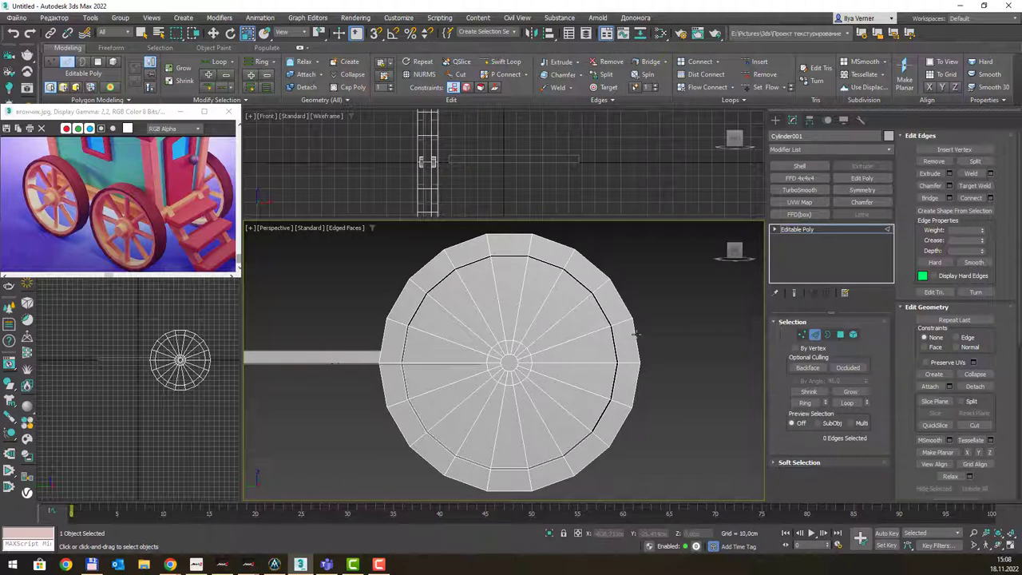
left_click(808, 368)
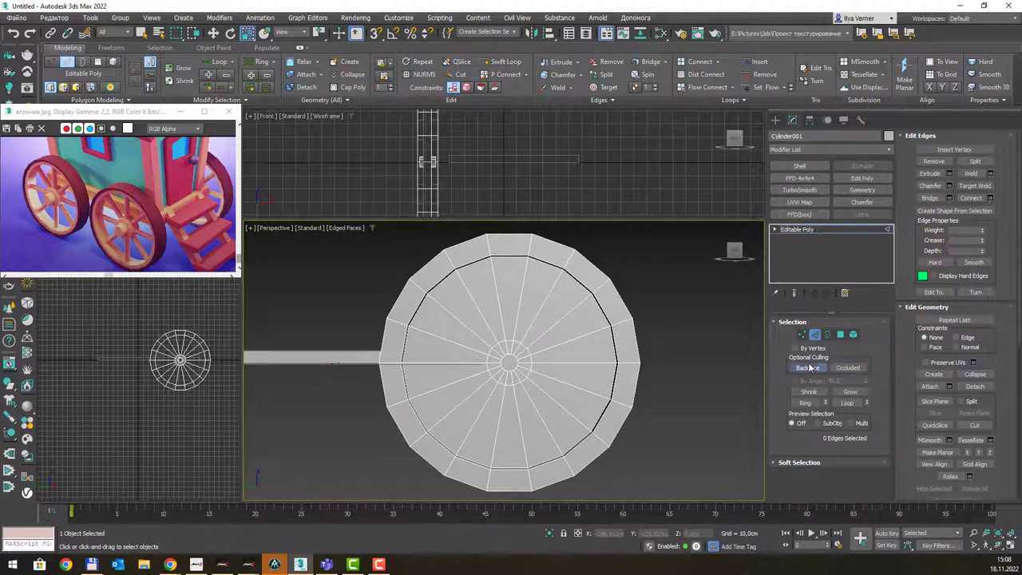
left_click(463, 314)
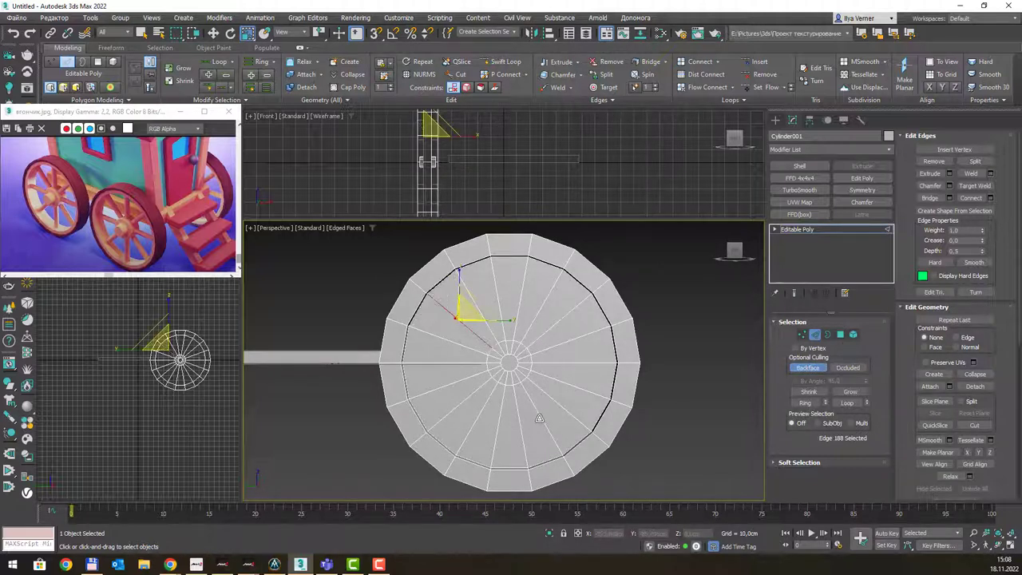
Drag-select all edges across the wheel cap in plain selection mode.
key("q")
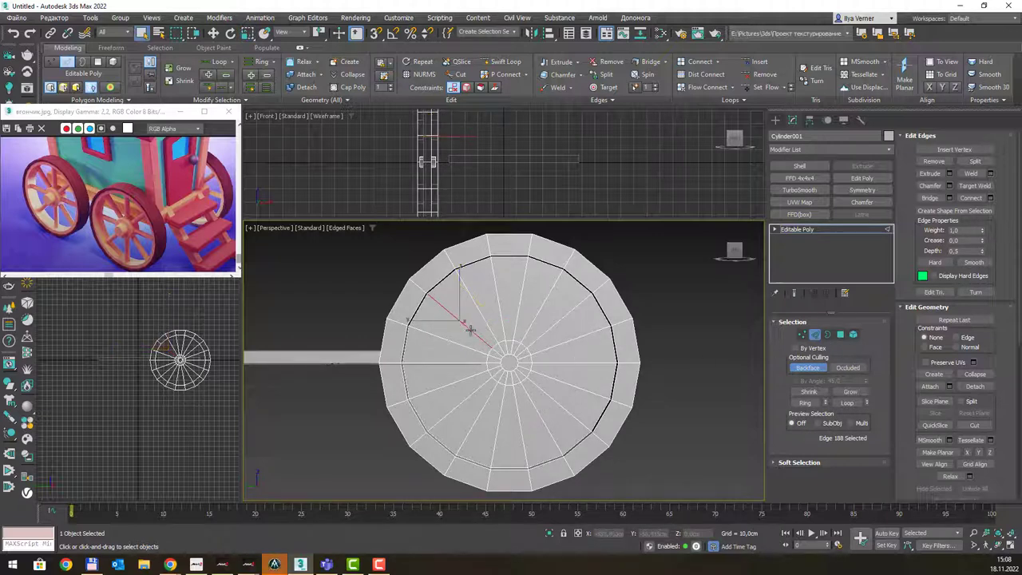
left_click_drag(456, 319, 559, 434)
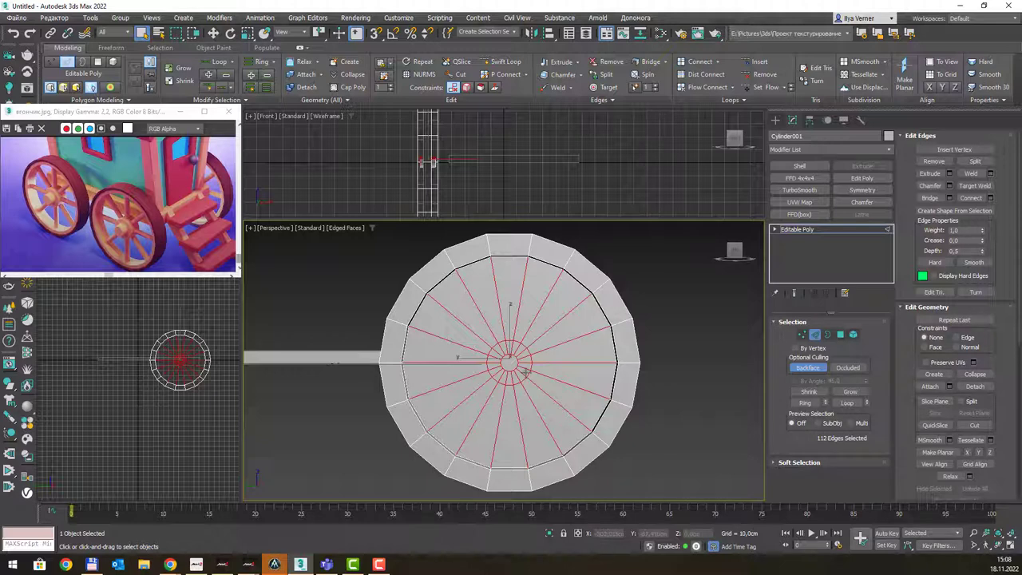
scroll(526, 371, "up", 2)
scroll(518, 356, "up", 2)
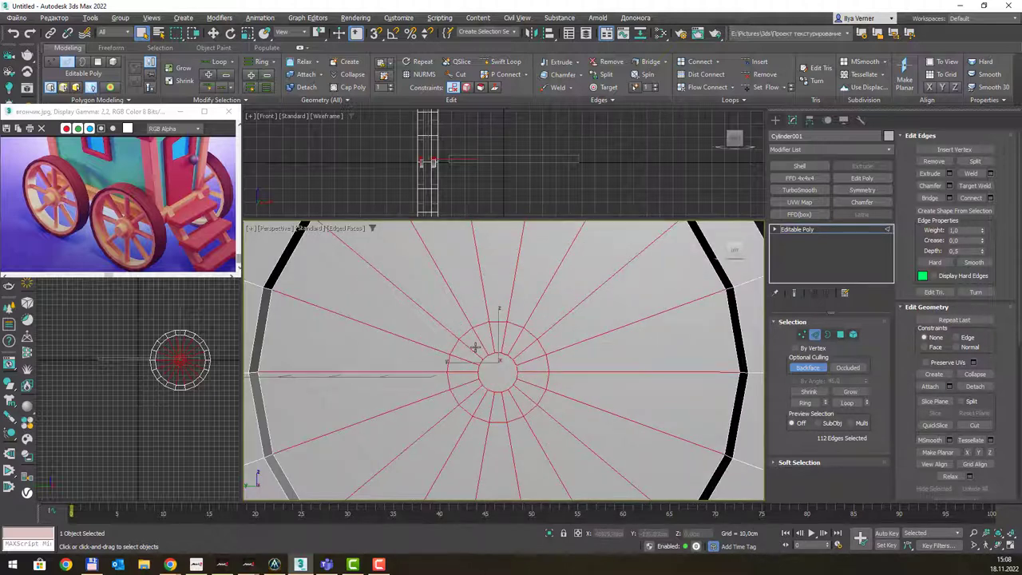
Deselect the hub ring edges around the top and left of the hub.
left_click_drag(471, 341, 529, 407, "alt")
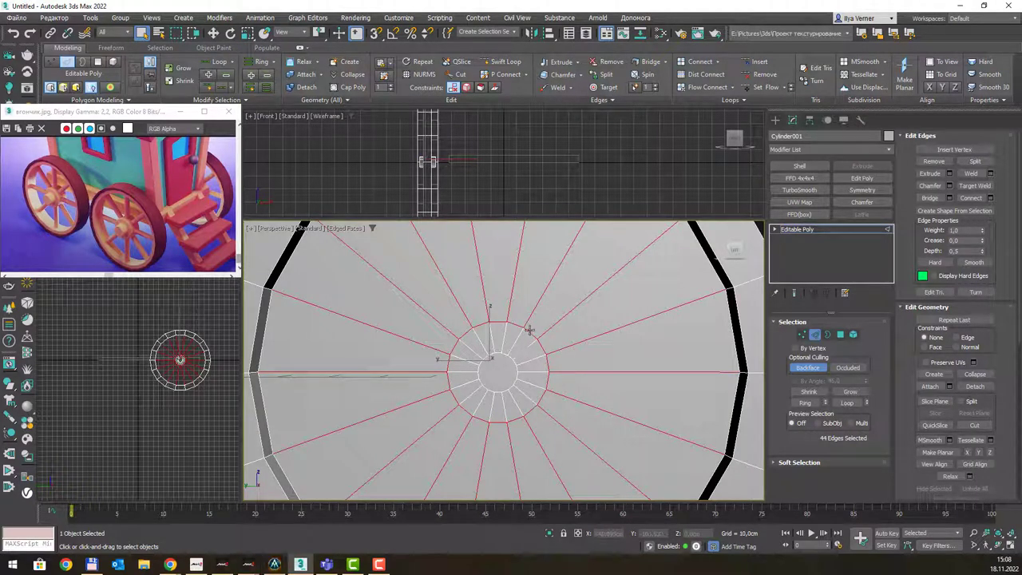
left_click(508, 324, "alt")
left_click(500, 323, "alt")
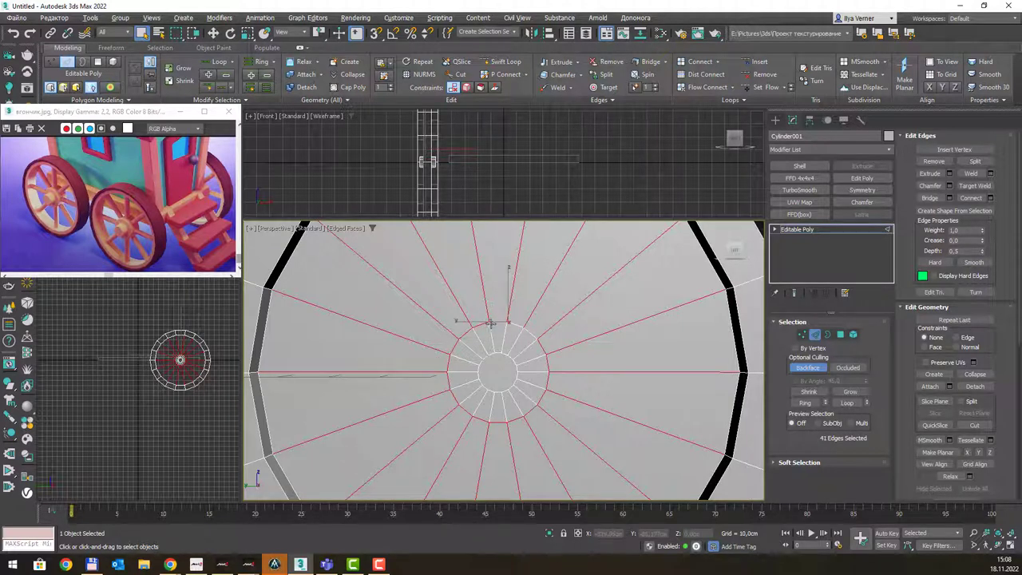
left_click(477, 329, "alt")
left_click(461, 341, "alt")
left_click(455, 354, "alt")
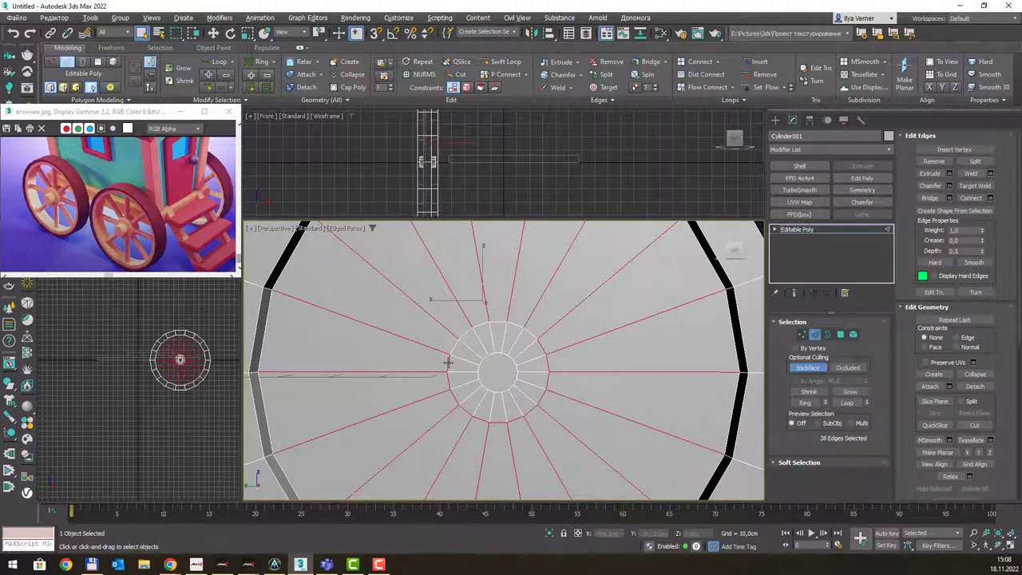
left_click(451, 367, "alt")
left_click(452, 384, "alt")
left_click(456, 404, "alt")
left_click(462, 412, "alt")
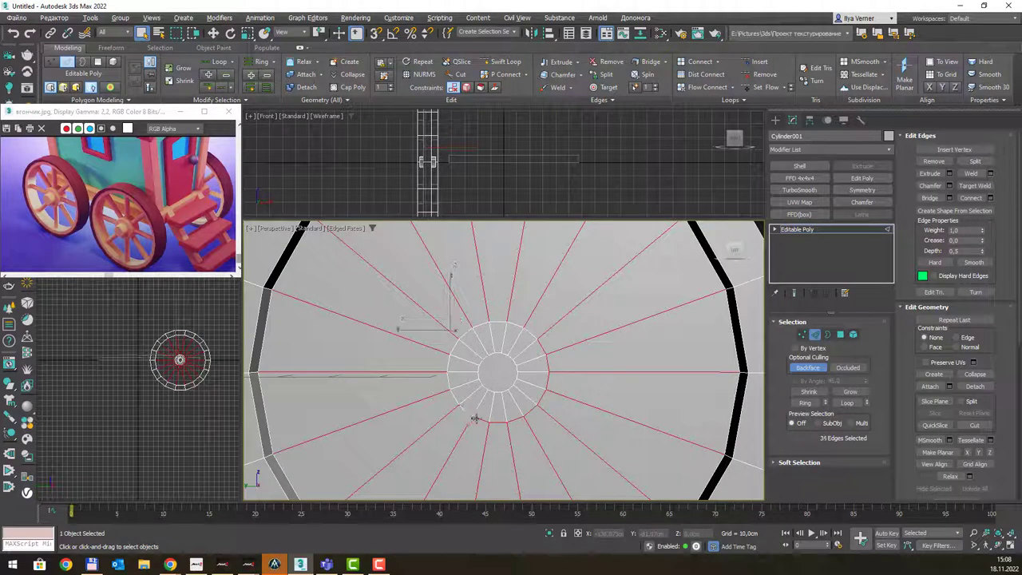
Deselect the remaining lower and right hub edges, leaving the 26 spoke edges selected.
left_click(484, 421, "alt")
left_click(504, 423, "alt")
left_click(524, 416, "alt")
left_click(535, 404, "alt")
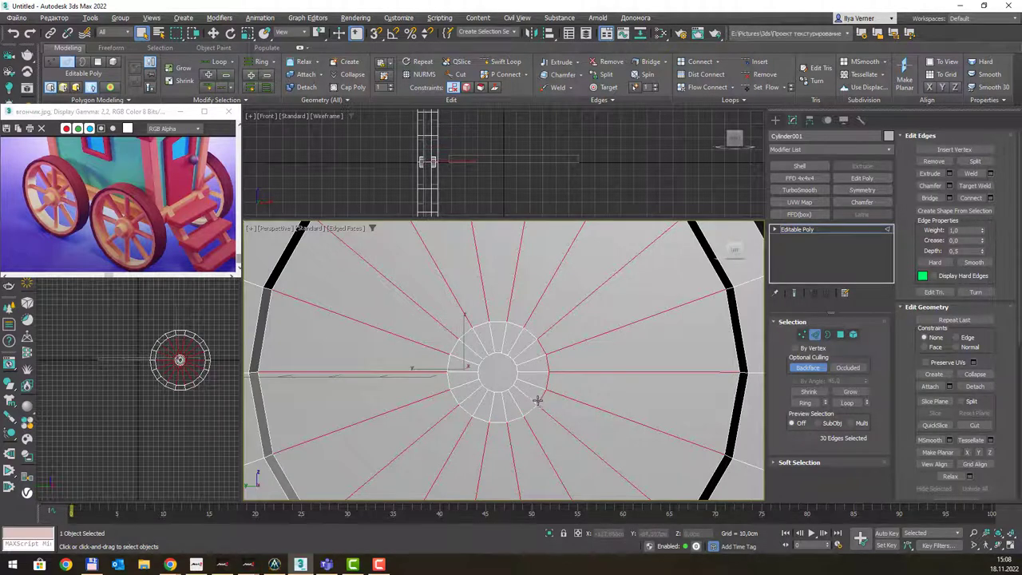
left_click(543, 390, "alt")
left_click(550, 370, "alt")
left_click(550, 359, "alt")
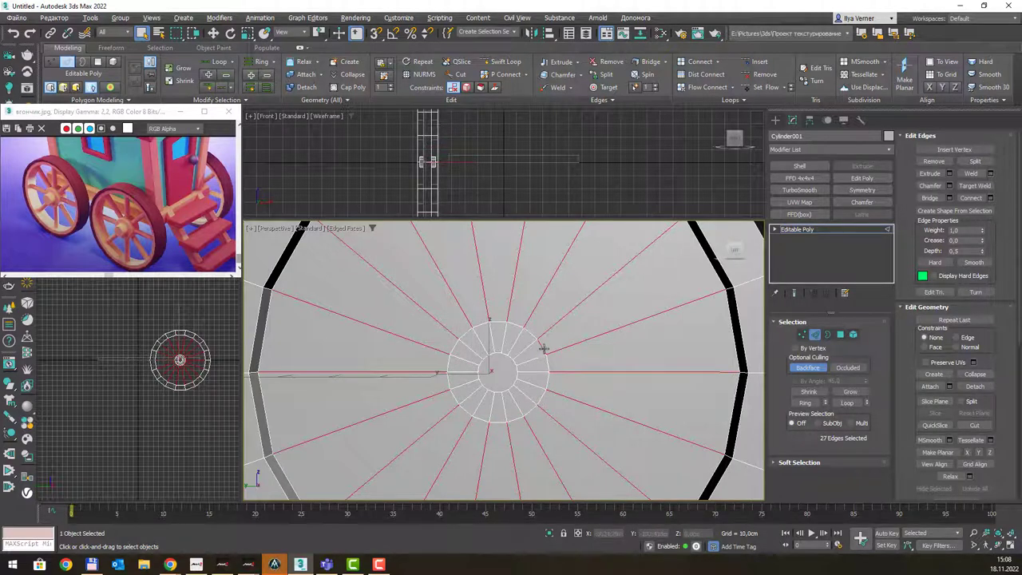
left_click(543, 348, "alt")
scroll(543, 348, "down", 3)
scroll(575, 335, "down", 3)
mouse_move(604, 320)
middle_mouse_down("alt")
mouse_move(586, 318)
mouse_move(606, 325)
middle_mouse_up("alt")
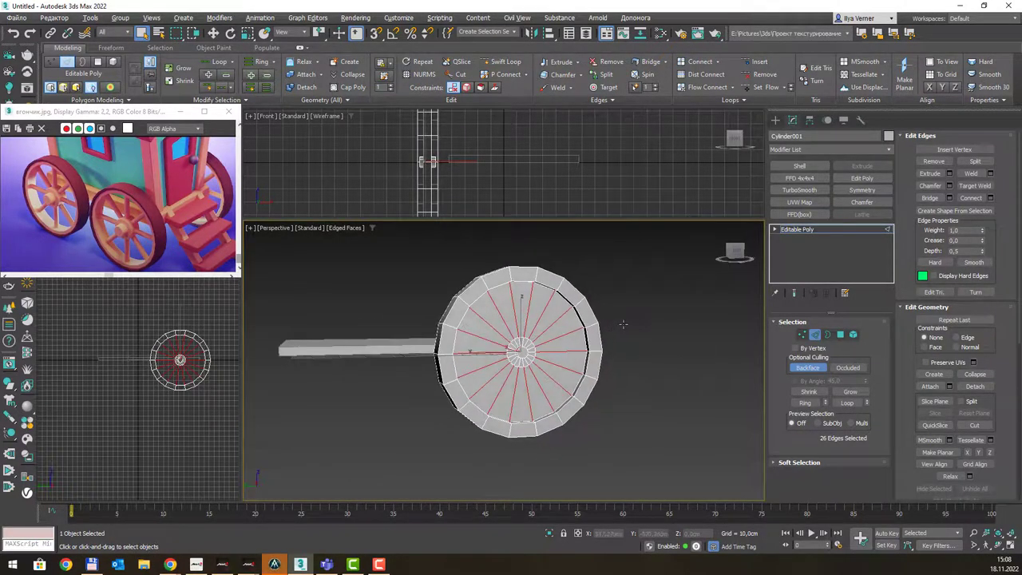
scroll(530, 322, "up", 4)
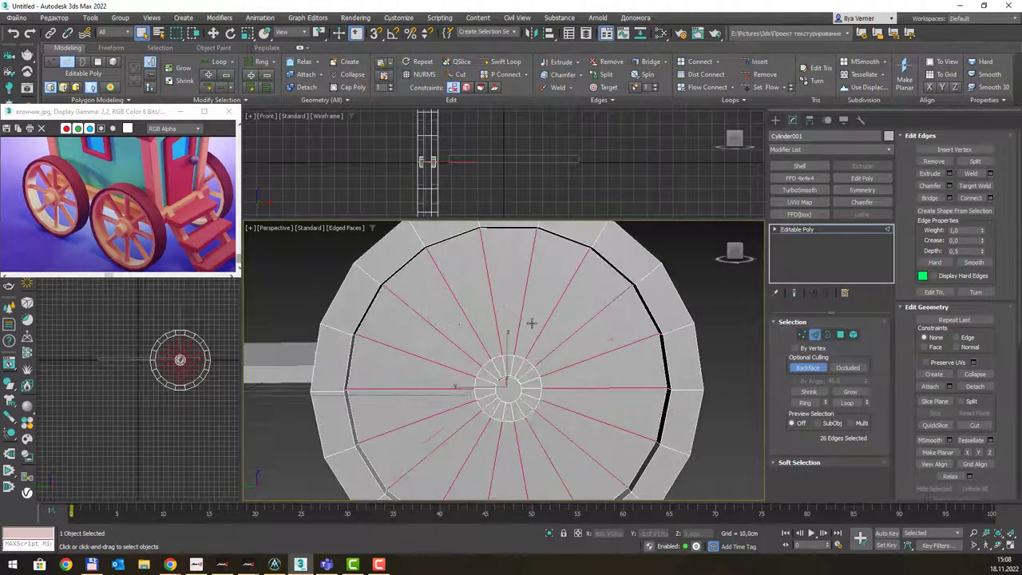
scroll(531, 321, "down", 2)
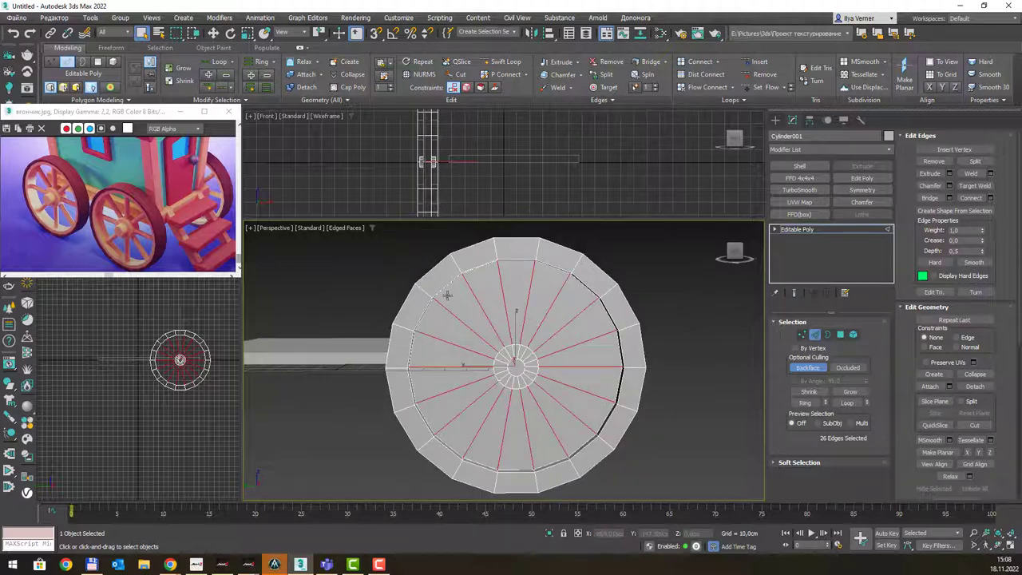
Deselect surplus spoke edges around the wheel cap, adding one right-side spoke back.
left_click(484, 312, "alt")
left_click(529, 289, "alt")
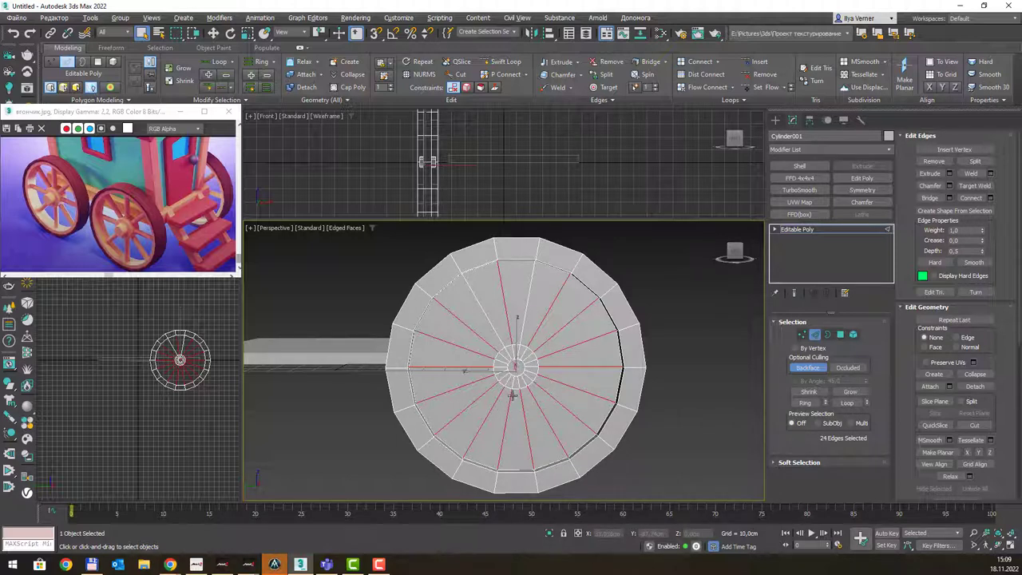
left_click(509, 408, "alt")
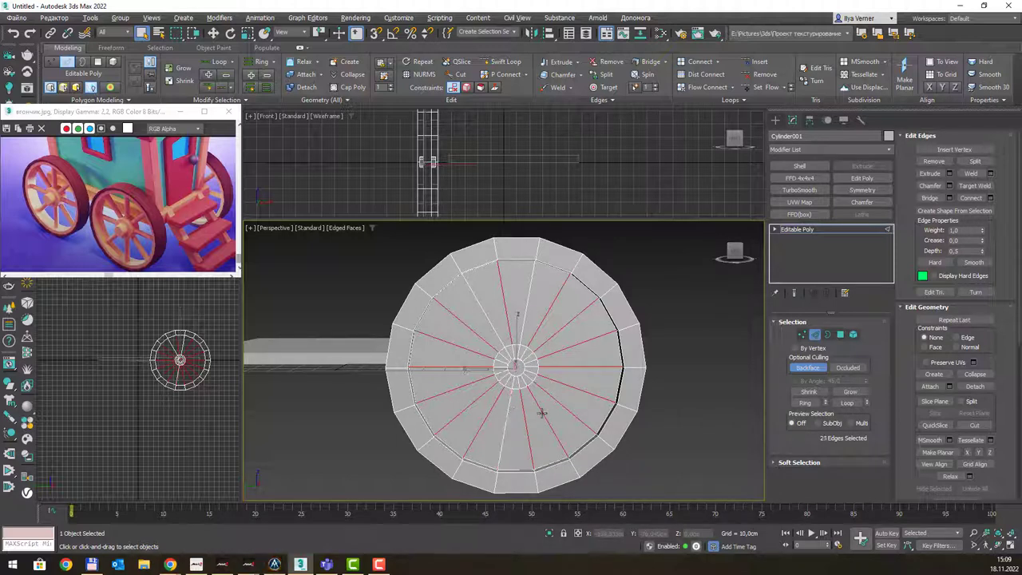
left_click(547, 407, "alt")
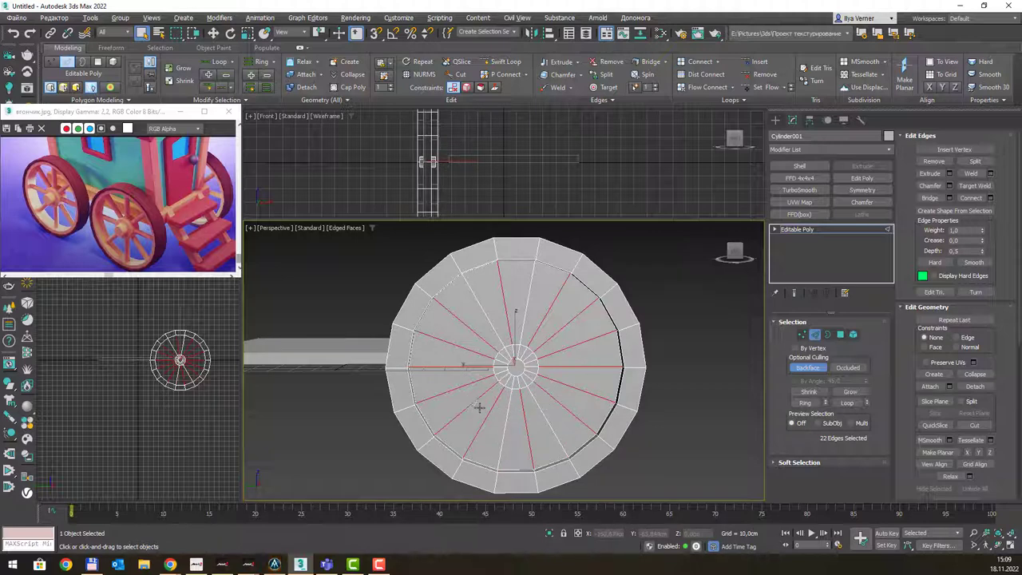
left_click(564, 384, "ctrl")
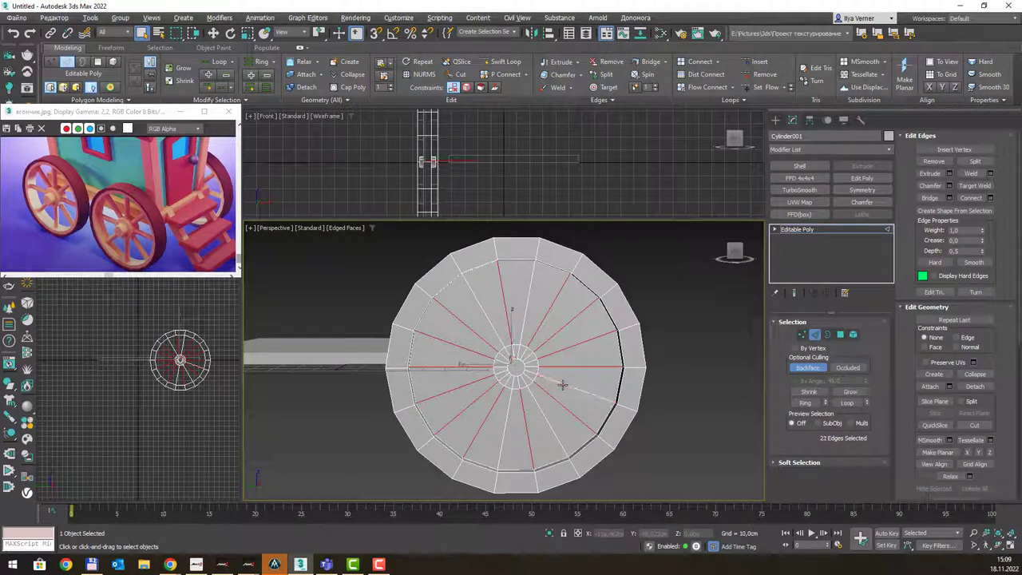
left_click(478, 342, "alt")
left_click(477, 328, "alt")
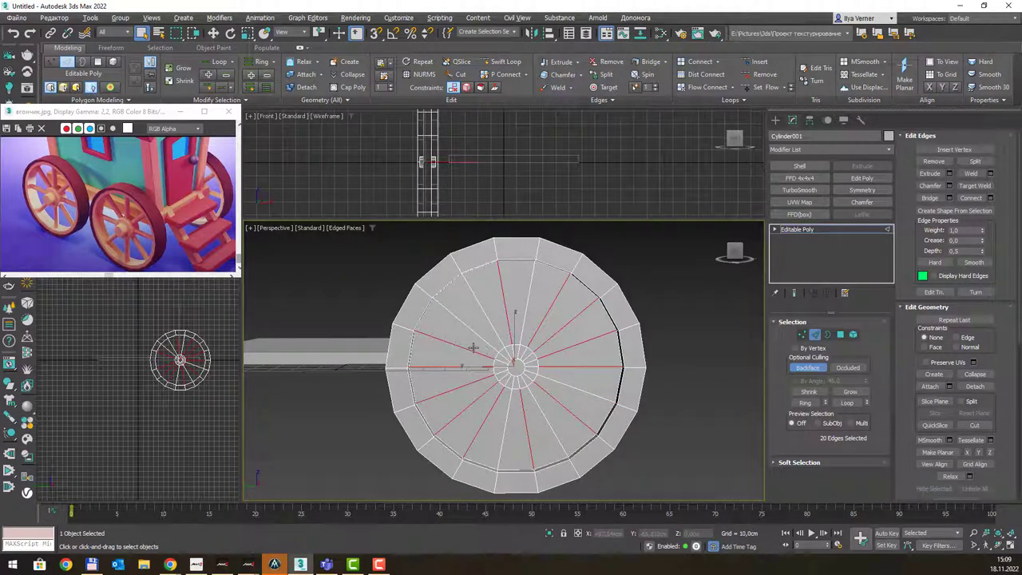
left_click(550, 309, "alt")
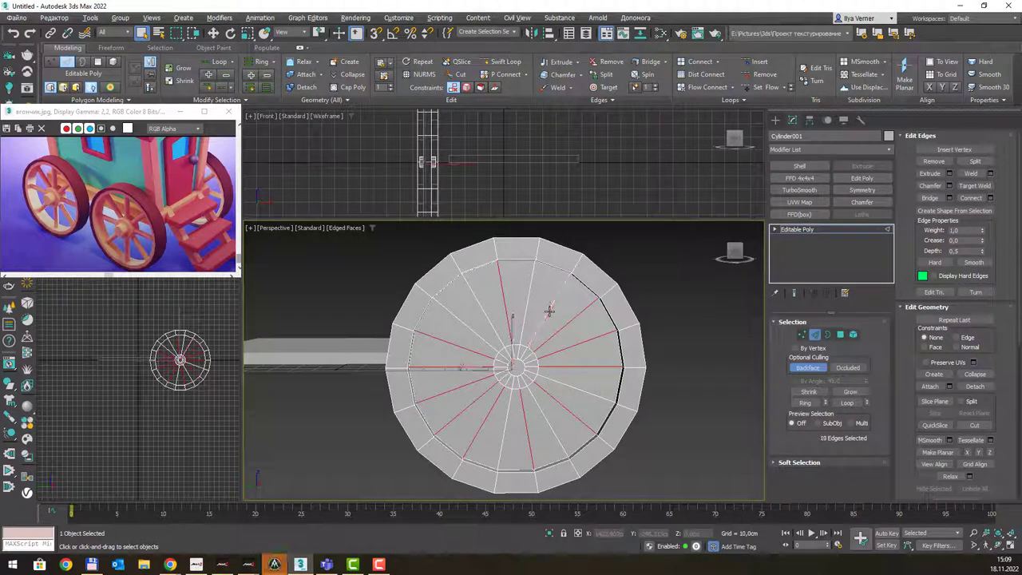
left_click(492, 409, "alt")
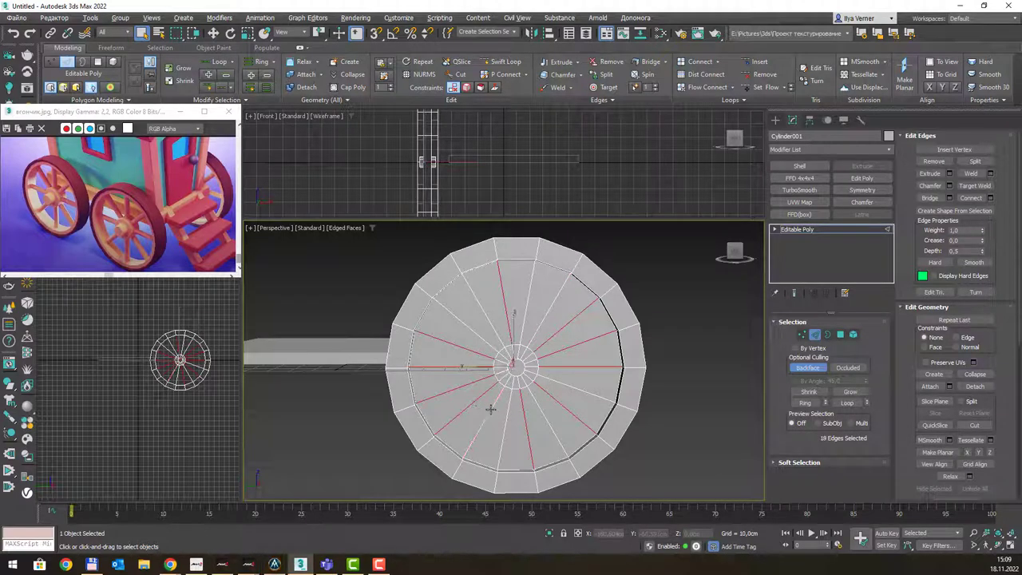
left_click(453, 390, "alt")
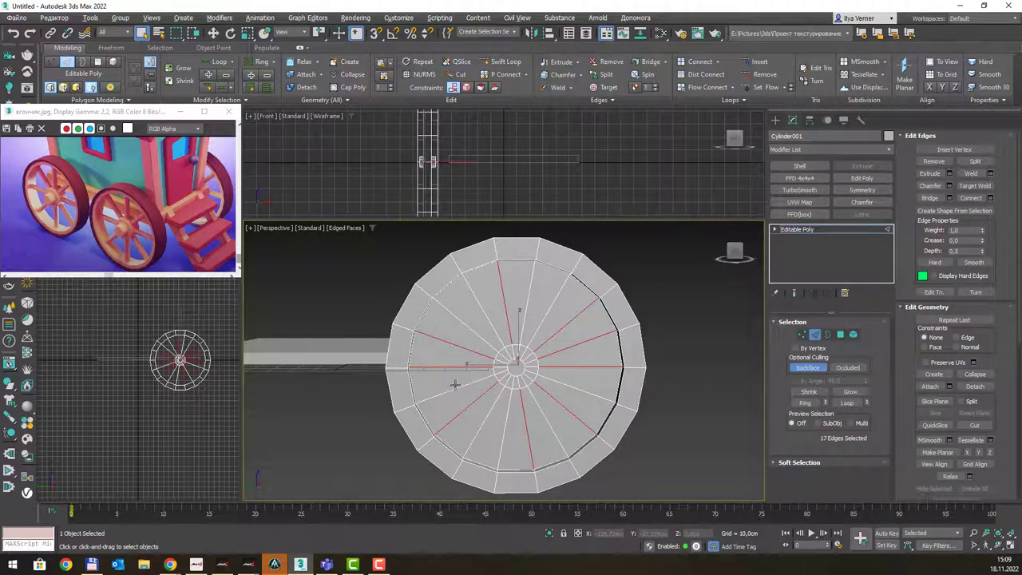
Refine the upper-left and right spokes so 16 radial edges remain, then orbit to verify.
left_click(460, 346, "alt")
left_click(552, 396, "alt")
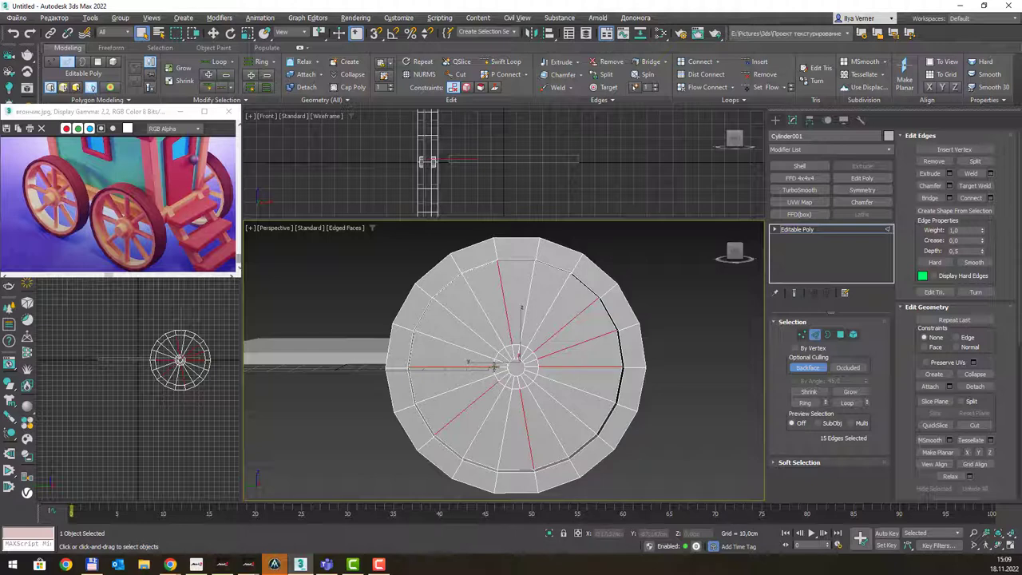
left_click(566, 348, "alt")
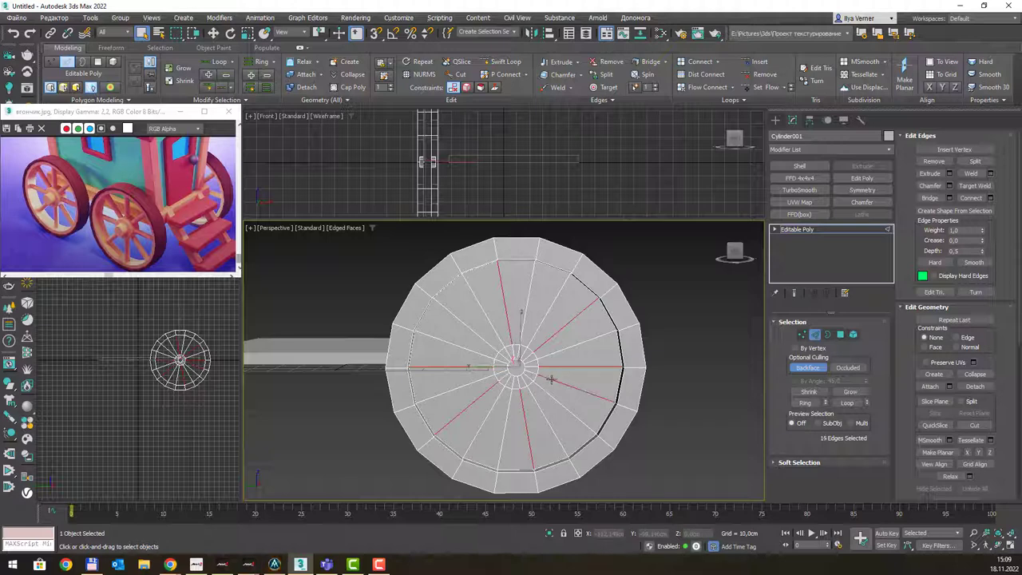
left_click(465, 348, "ctrl")
left_click(506, 298, "ctrl")
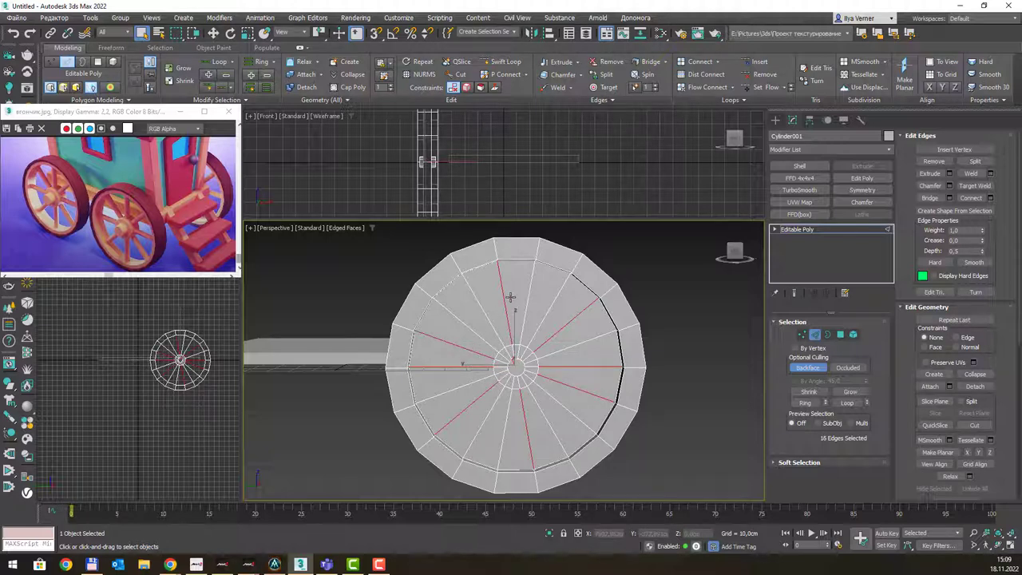
left_click(467, 349, "alt")
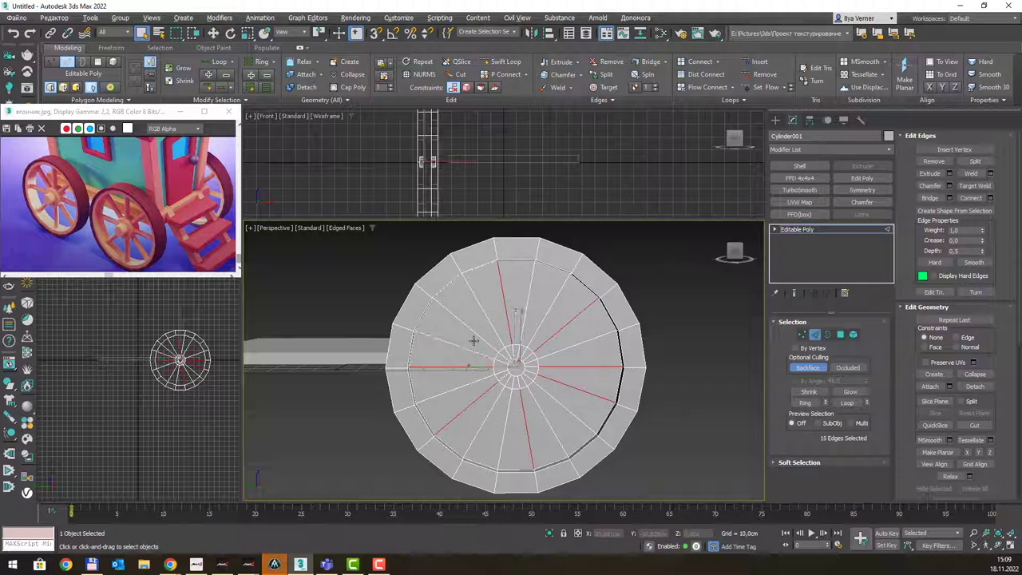
left_click(479, 342, "ctrl")
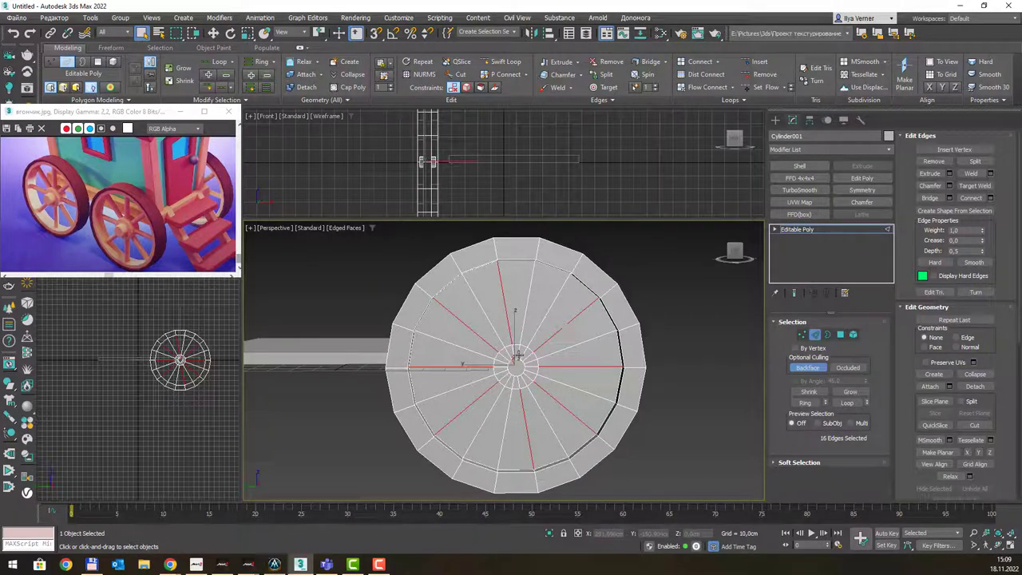
mouse_move(546, 305)
middle_mouse_down("alt")
mouse_move(569, 332)
mouse_move(554, 285)
middle_mouse_up("alt")
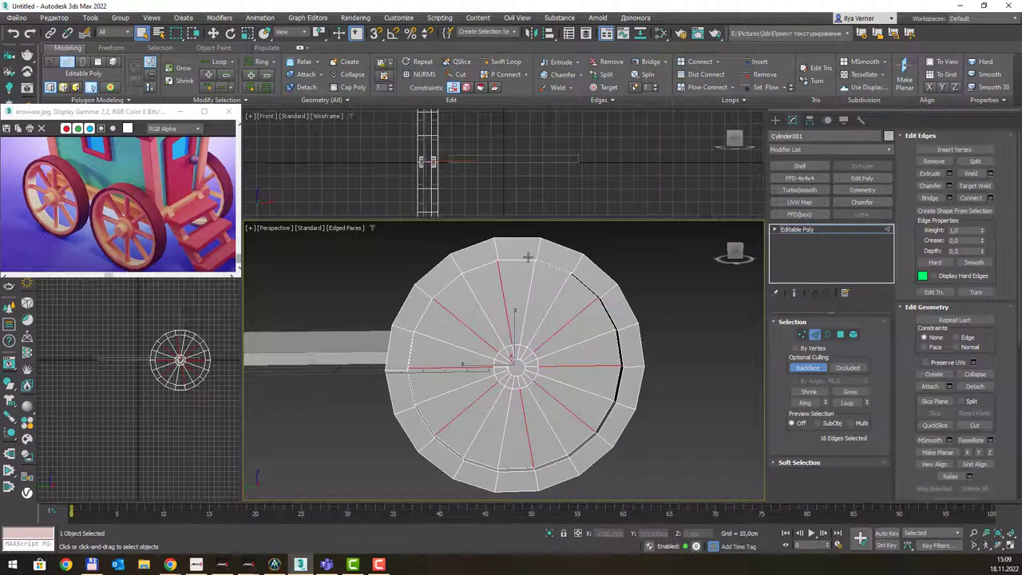
middle_click_drag(562, 333, 501, 301, "alt")
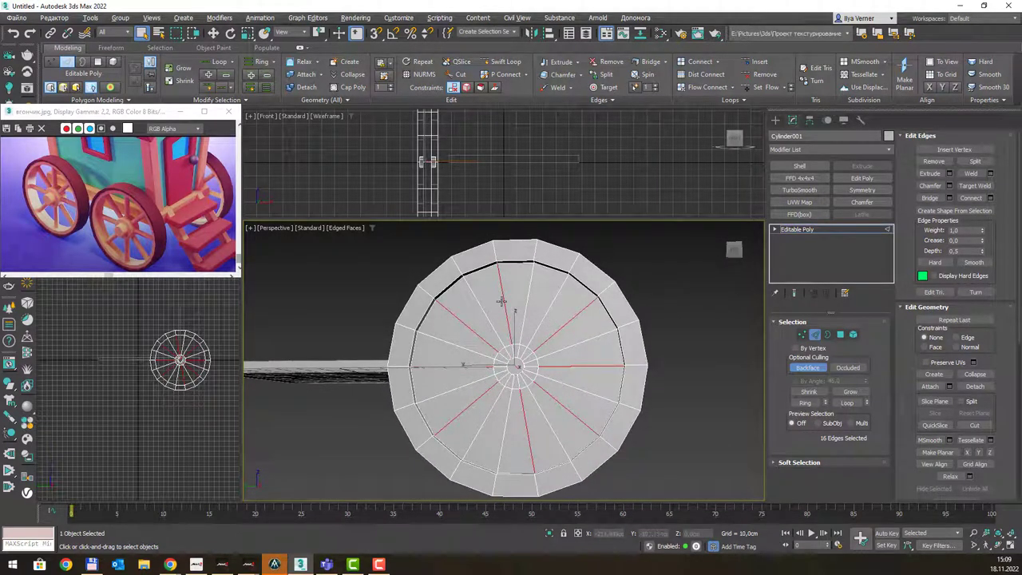
mouse_move(493, 375)
middle_mouse_down("alt")
mouse_move(456, 392)
mouse_move(462, 385)
middle_mouse_up("alt")
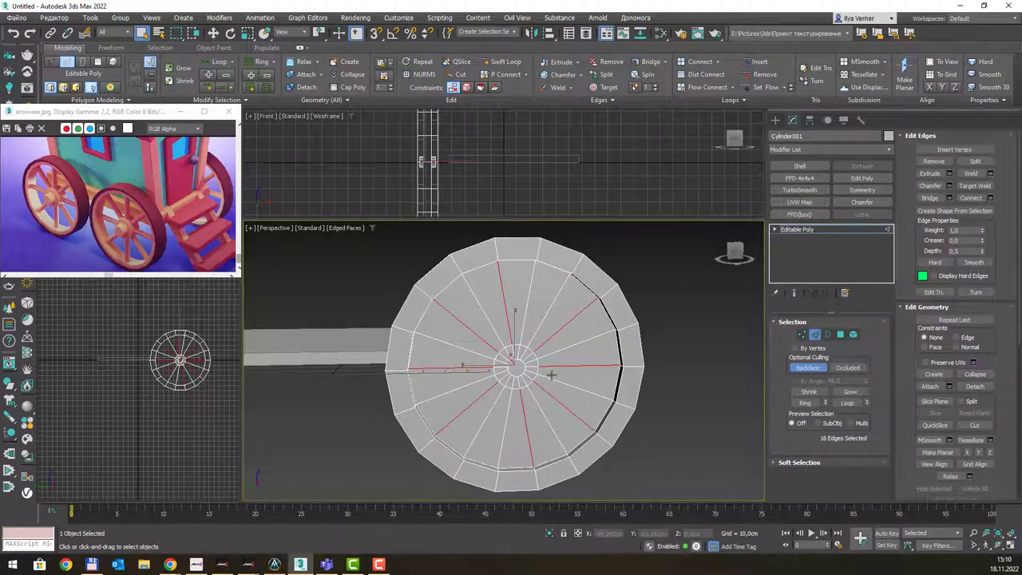
middle_click_drag(543, 375, 549, 362, "alt")
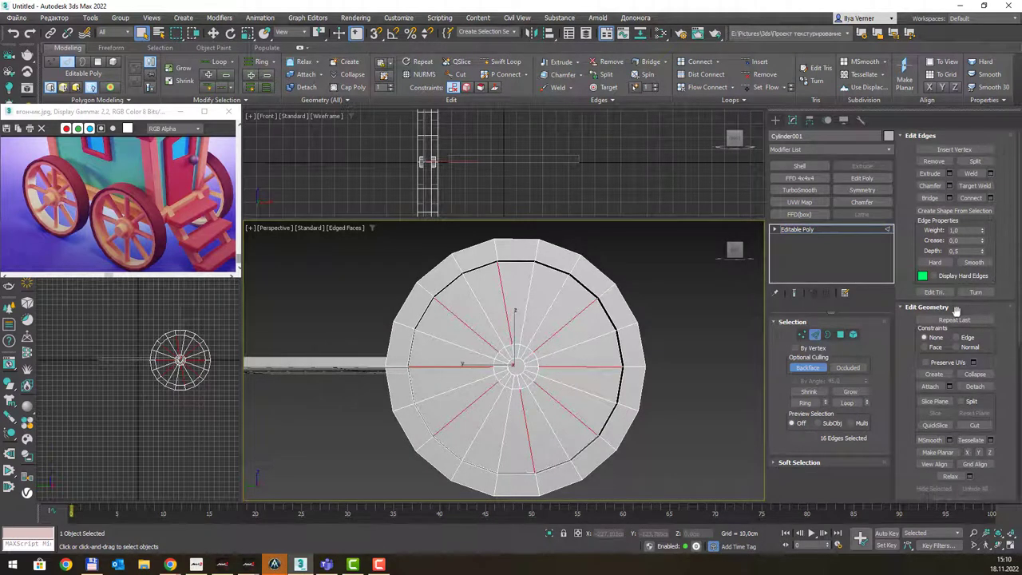
Create Shape From Selection with Linear type, making Shape001 from the 16 spoke edges.
left_click(969, 212)
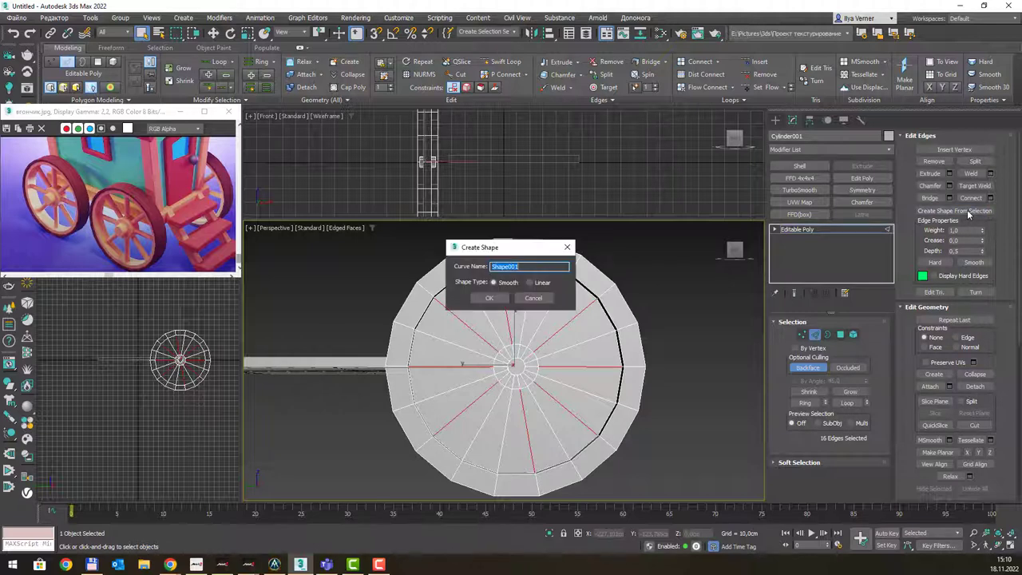
left_click(531, 284)
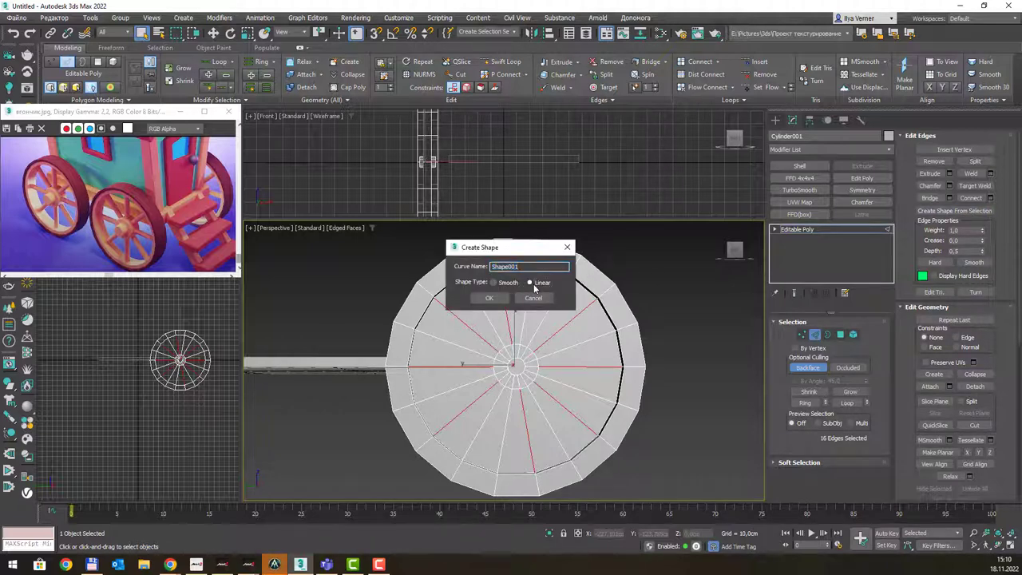
left_click(491, 298)
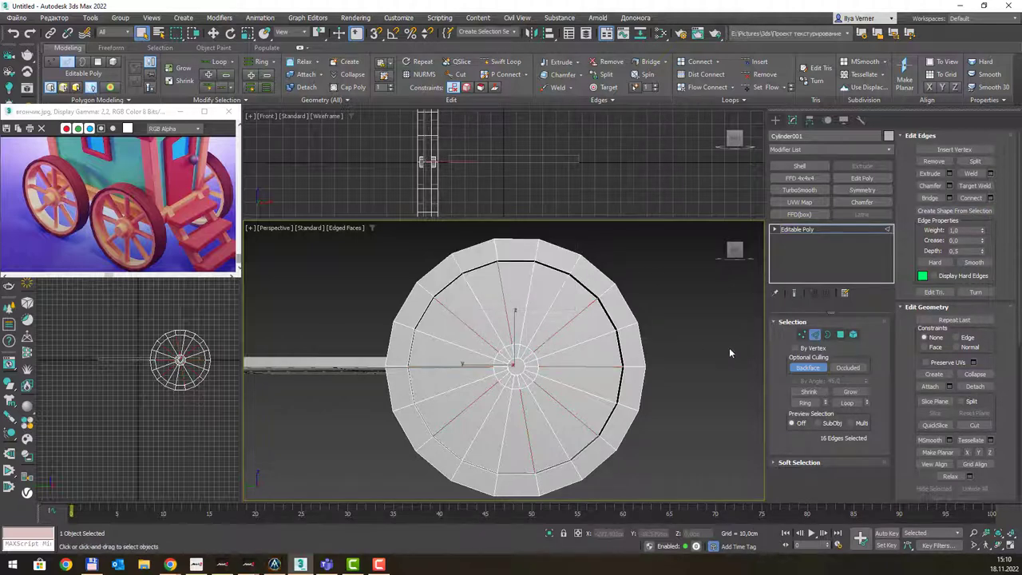
In Polygon mode, select both cap discs' faces while excluding the central hub faces.
left_click(842, 337)
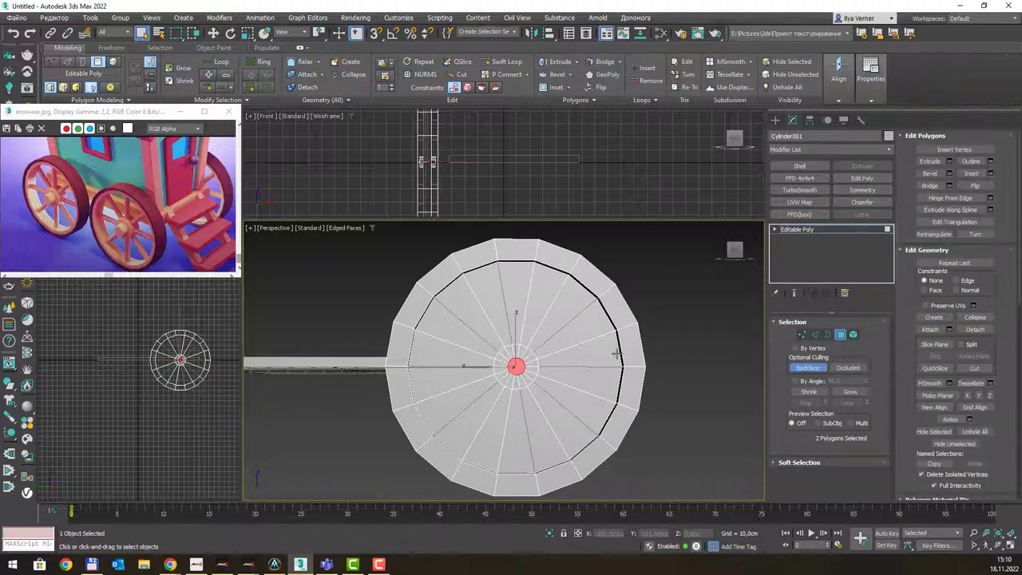
middle_click_drag(548, 344, 545, 339)
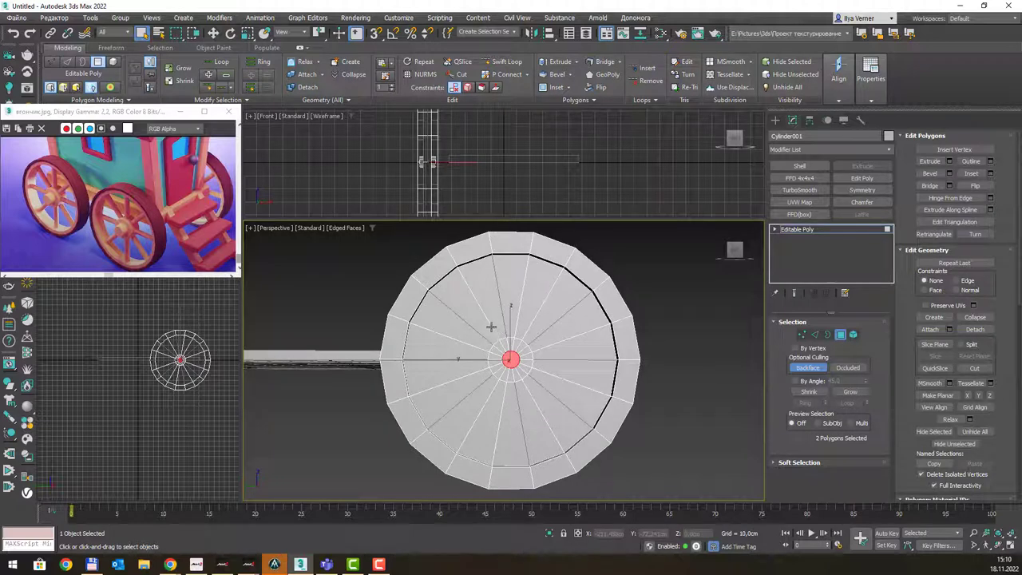
left_click(807, 367)
mouse_move(453, 312)
left_mouse_down()
mouse_move(564, 424)
mouse_move(549, 396)
left_mouse_up()
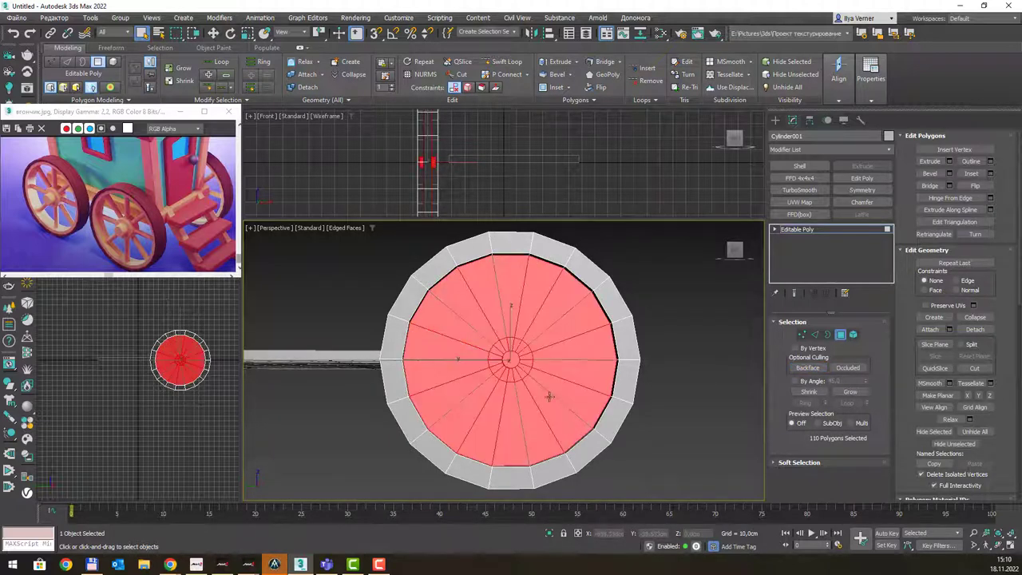
scroll(515, 356, "up", 3)
left_click(487, 339, "alt")
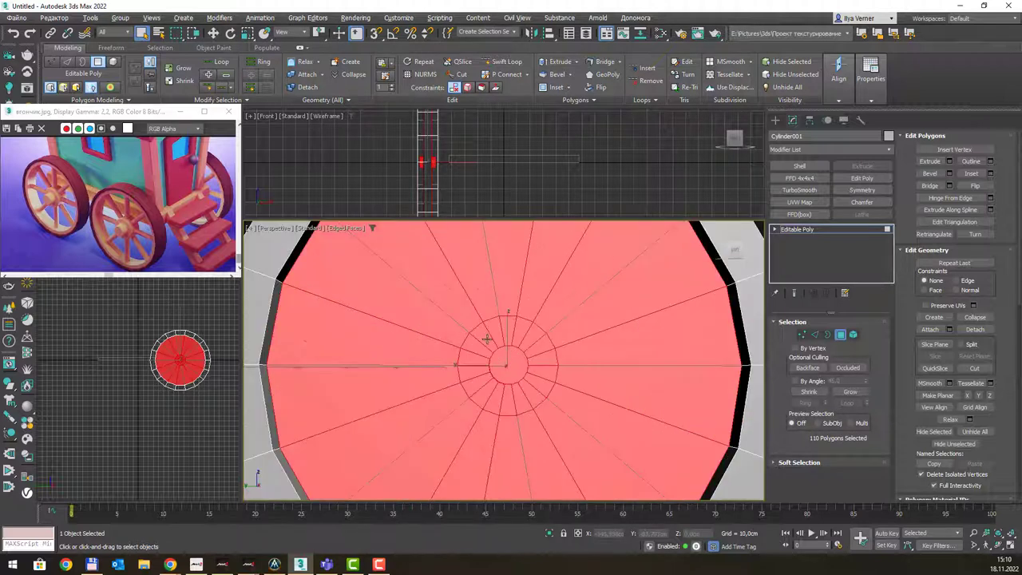
left_click_drag(534, 394, 479, 335, "alt")
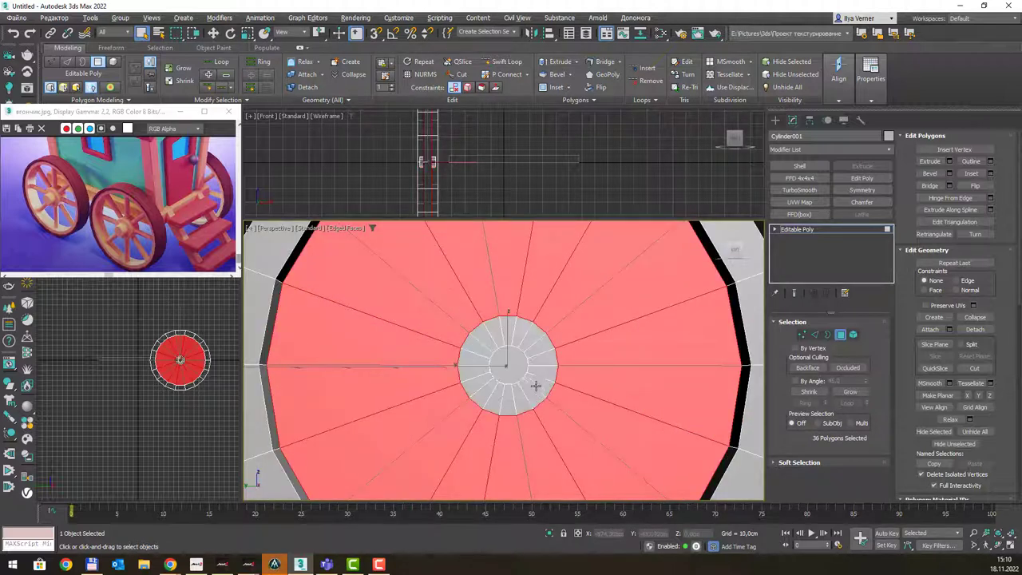
scroll(534, 394, "down", 4)
Bridge the front and back disc faces to open the wheel, then exit Polygon mode.
mouse_move(535, 394)
middle_mouse_down("alt")
mouse_move(469, 338)
mouse_move(706, 335)
middle_mouse_up("alt")
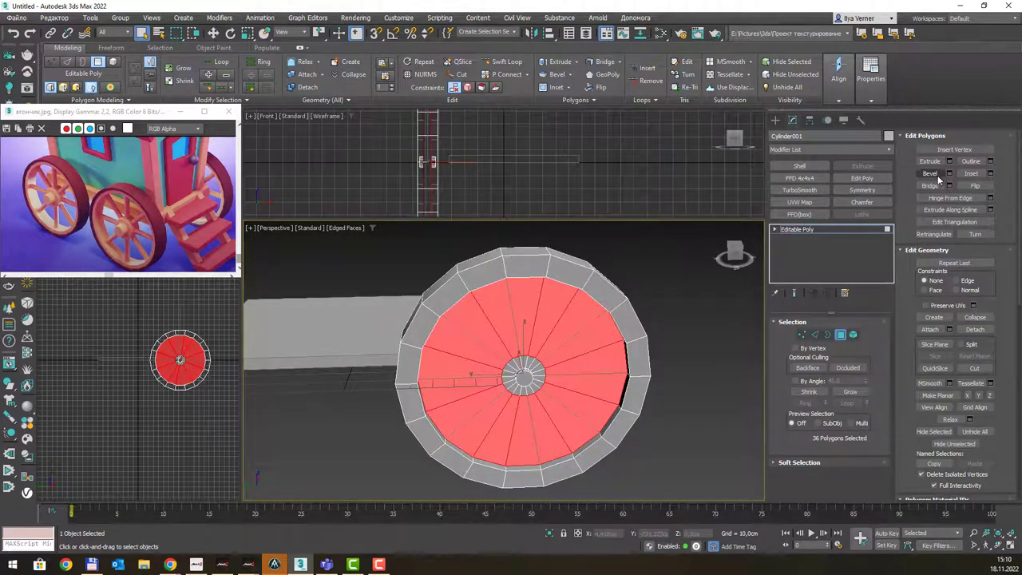
left_click(930, 186)
mouse_move(701, 256)
middle_mouse_down("alt")
mouse_move(731, 228)
mouse_move(725, 275)
middle_mouse_up("alt")
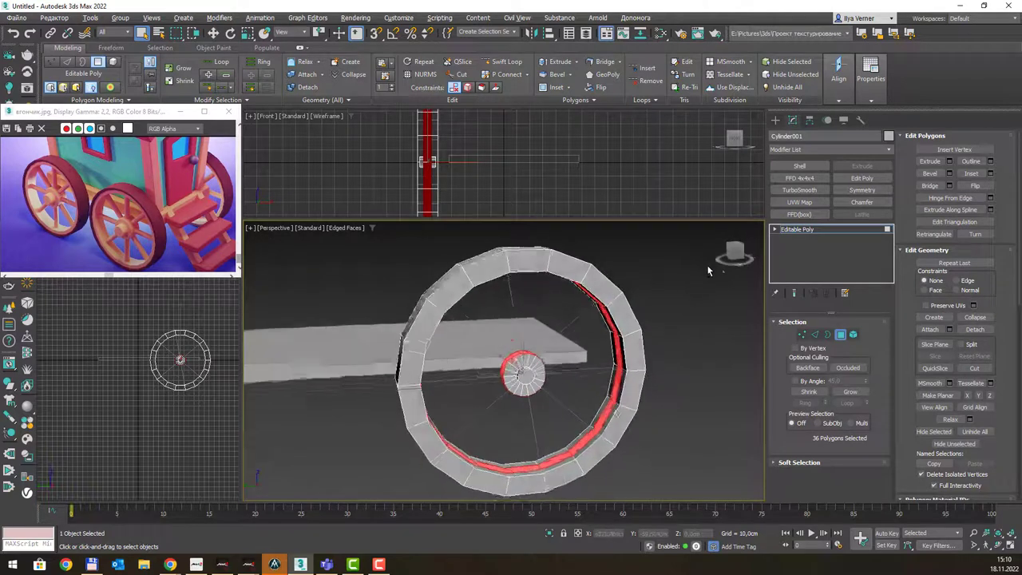
left_click(840, 333)
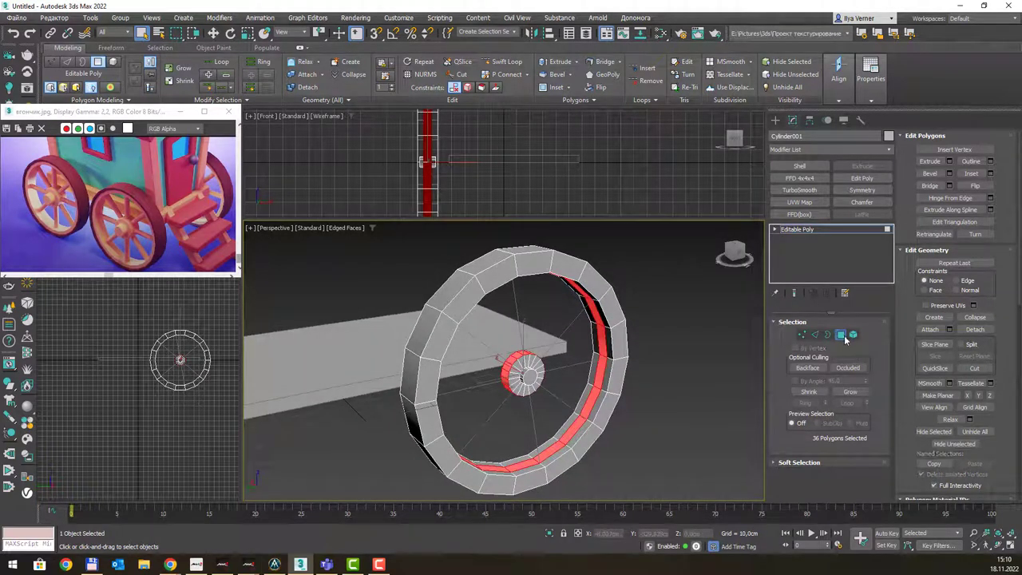
Enable Shape001's renderer and viewport rendering with a thickness of about 2 cm.
left_click(565, 326)
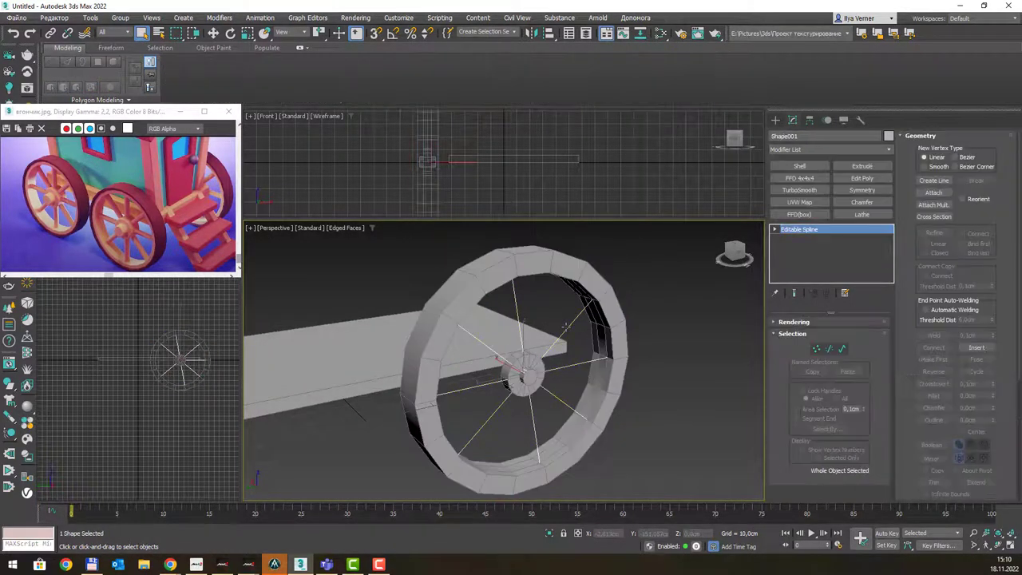
mouse_move(588, 339)
middle_mouse_down("alt")
mouse_move(559, 327)
mouse_move(535, 333)
mouse_move(566, 294)
mouse_move(571, 327)
mouse_move(588, 345)
mouse_move(567, 362)
mouse_move(552, 312)
middle_mouse_up("alt")
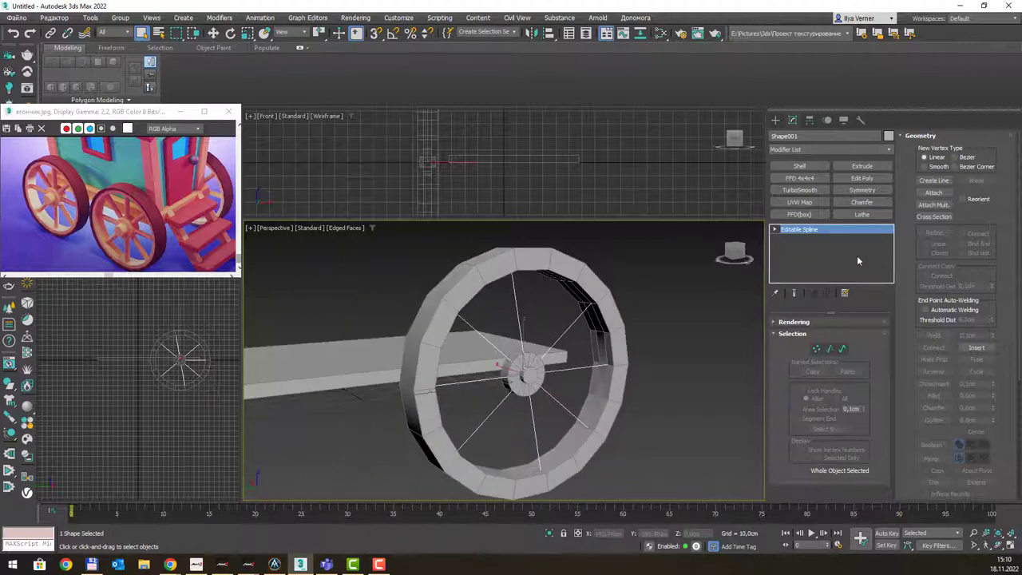
left_click(774, 322)
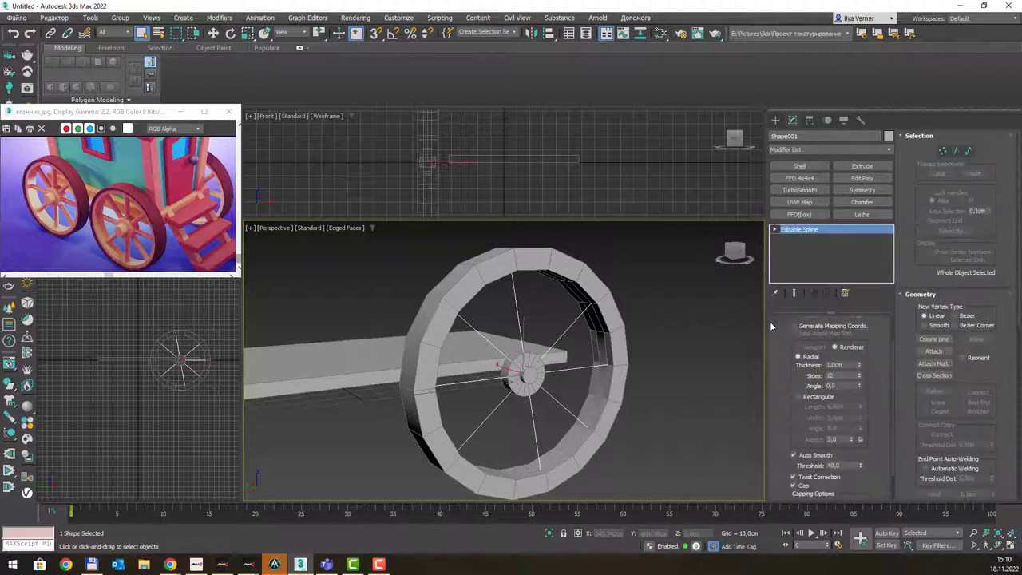
left_click(816, 342)
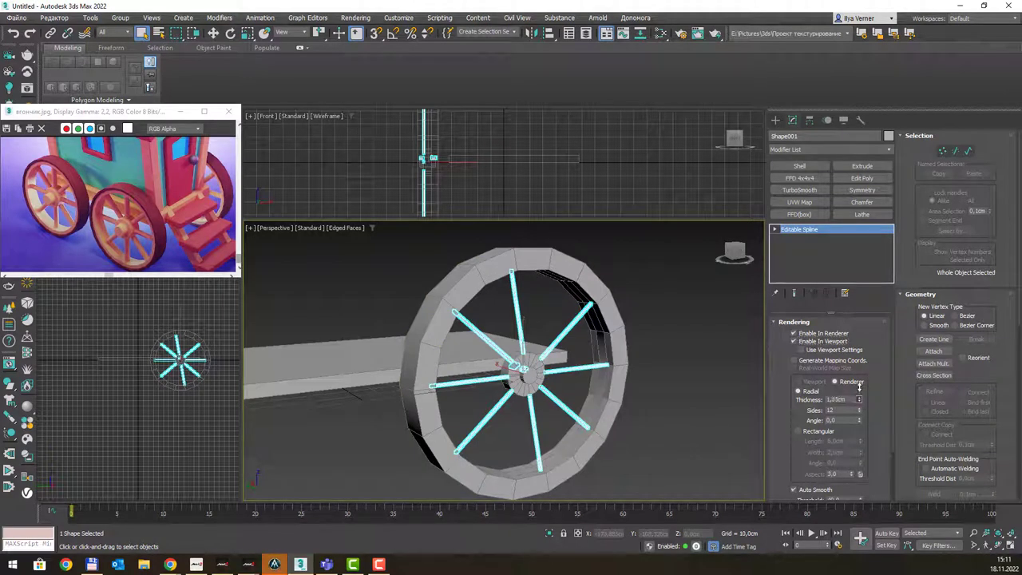
left_click_drag(859, 397, 867, 341)
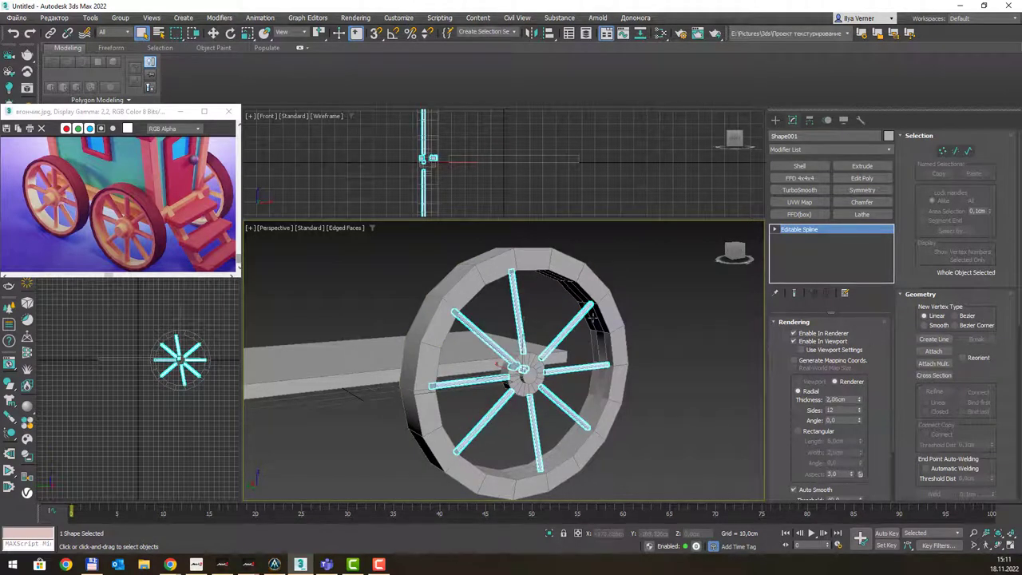
Switch to a wireframe Top view zoomed and centred on the spoke shape.
key("t")
key("z")
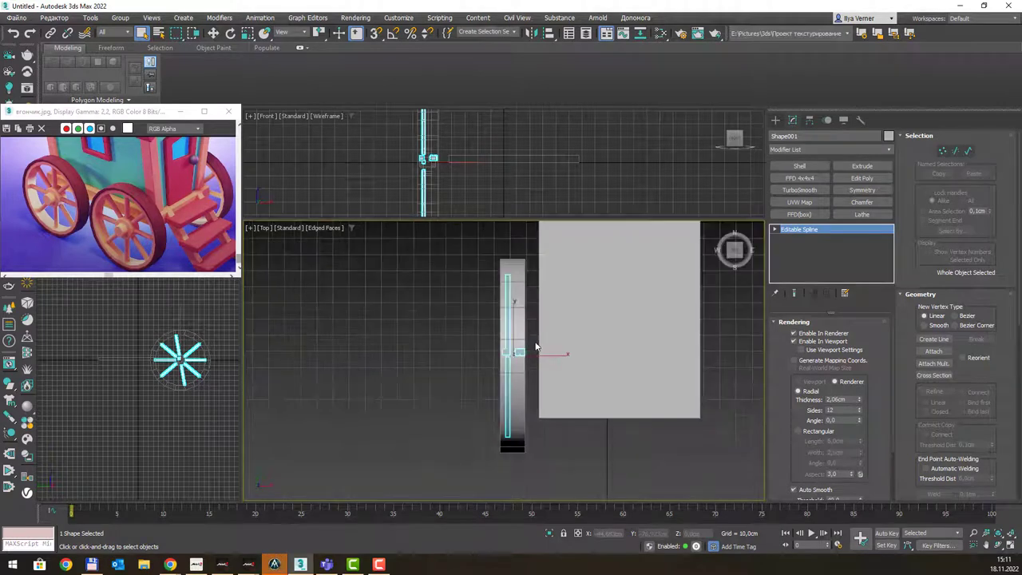
middle_click_drag(479, 353, 424, 369)
key("F3")
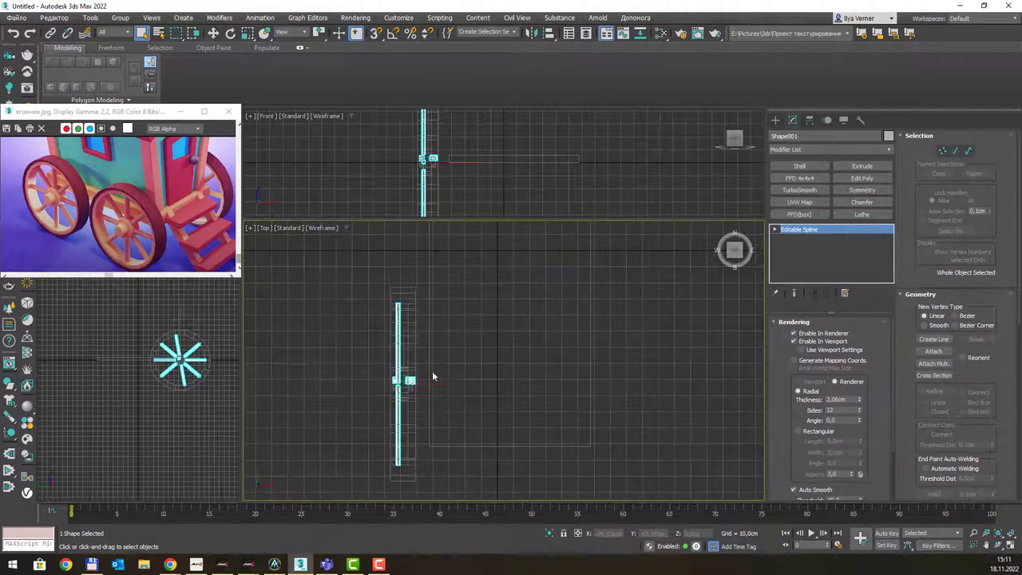
Move Shape001 slightly along X so the spokes sit within the rim and hub, checking in shaded Perspective.
scroll(432, 371, "up", 2)
key("w")
left_click_drag(430, 395, 439, 393)
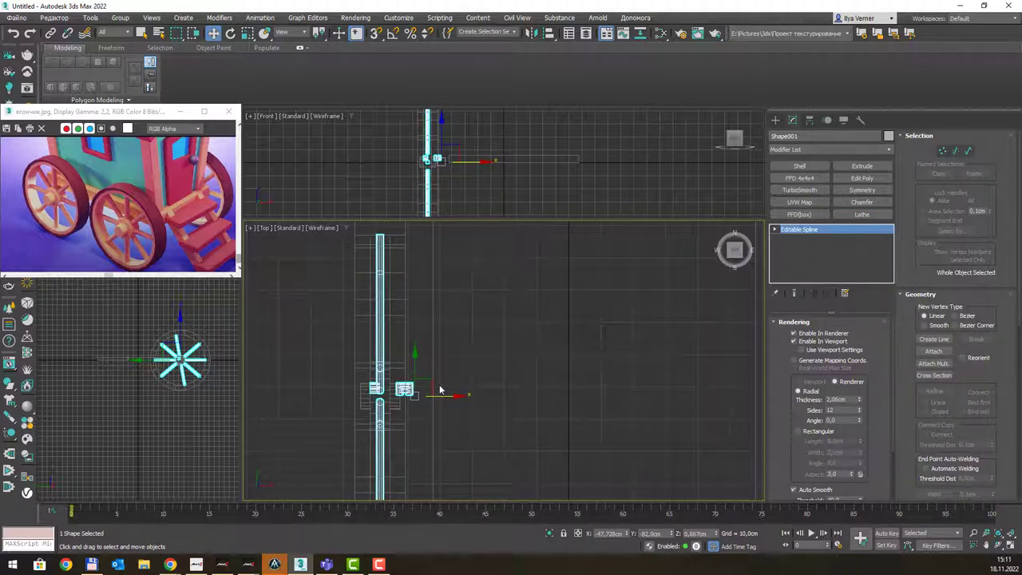
scroll(388, 382, "up", 2)
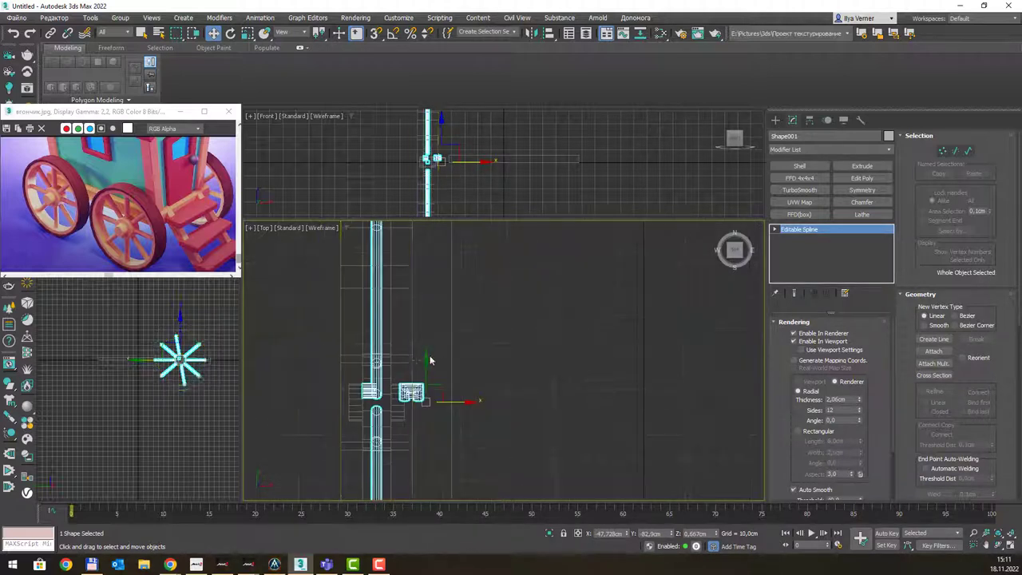
mouse_move(388, 382)
middle_mouse_down("alt")
mouse_move(482, 318)
mouse_move(502, 412)
middle_mouse_up("alt")
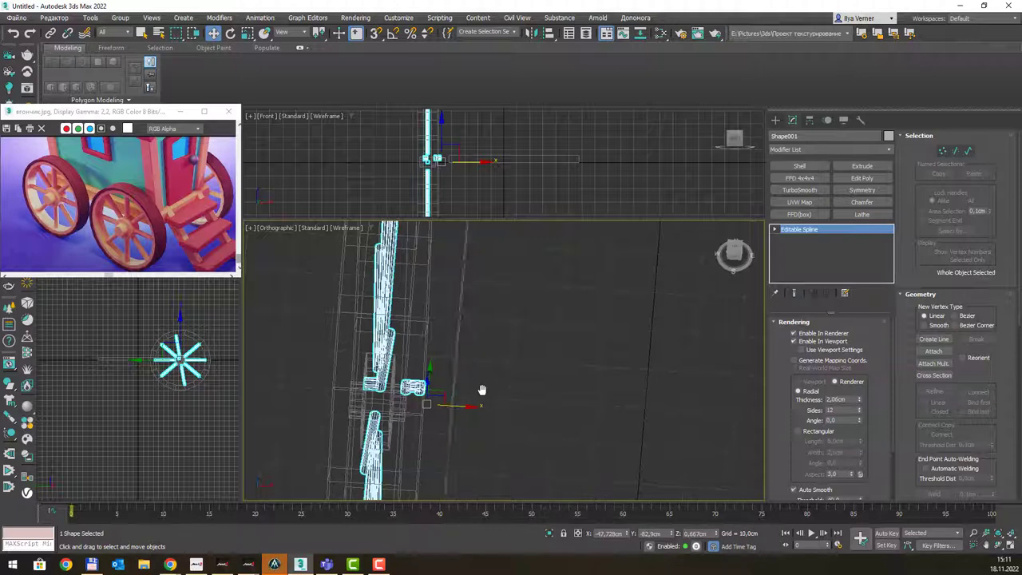
key("p")
key("F3")
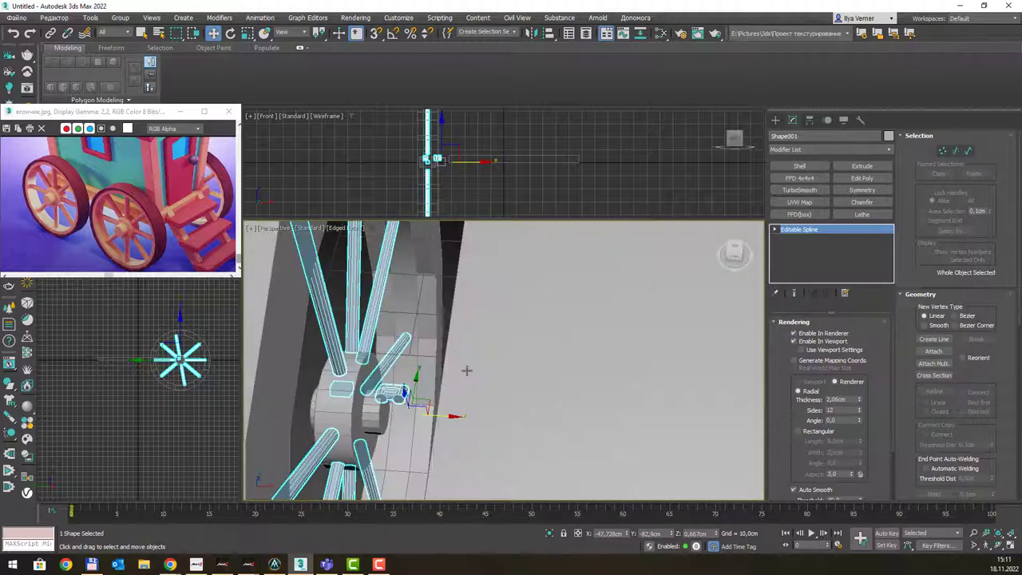
mouse_move(467, 372)
middle_mouse_down("alt")
mouse_move(451, 391)
mouse_move(444, 349)
middle_mouse_up("alt")
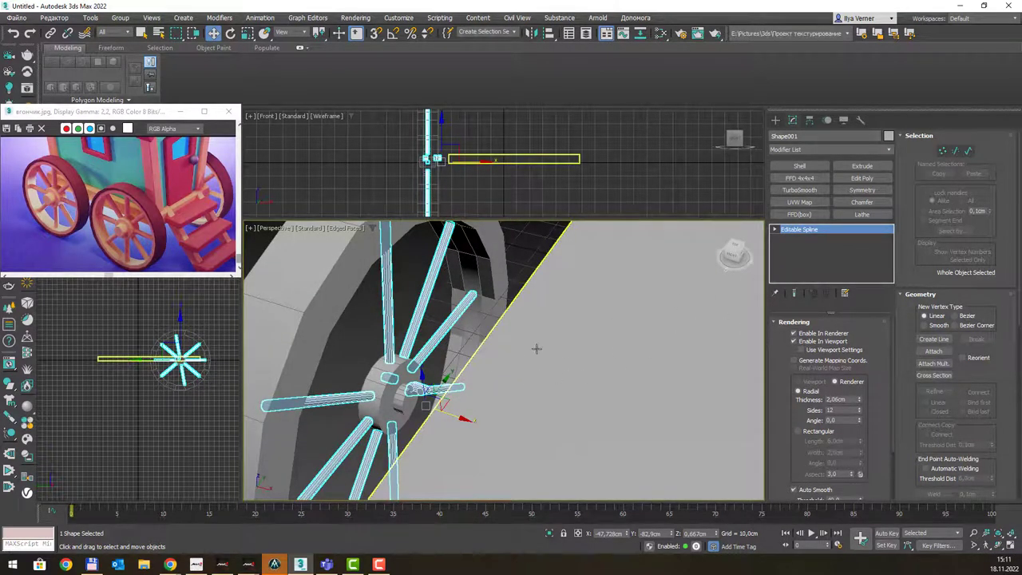
Try selecting spoke segments at Shape001's segment level, then clear that selection.
key("2")
middle_click_drag(538, 349, 404, 411, "alt")
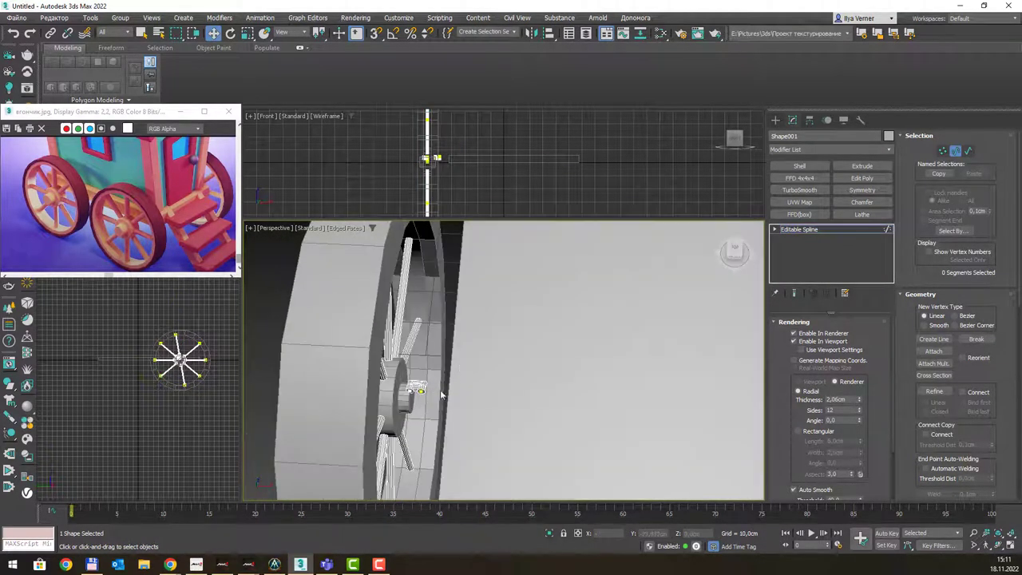
left_click(407, 418)
left_click(406, 418)
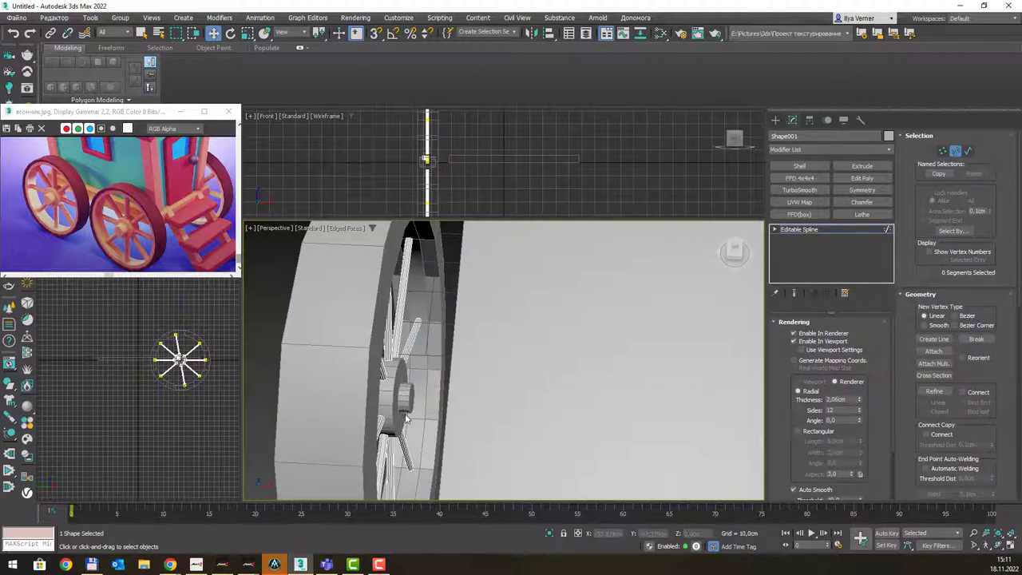
scroll(406, 419, "down", 5)
mouse_move(405, 419)
middle_mouse_down("alt")
mouse_move(511, 365)
mouse_move(547, 326)
mouse_move(448, 351)
mouse_move(399, 406)
middle_mouse_up("alt")
scroll(463, 338, "up", 5)
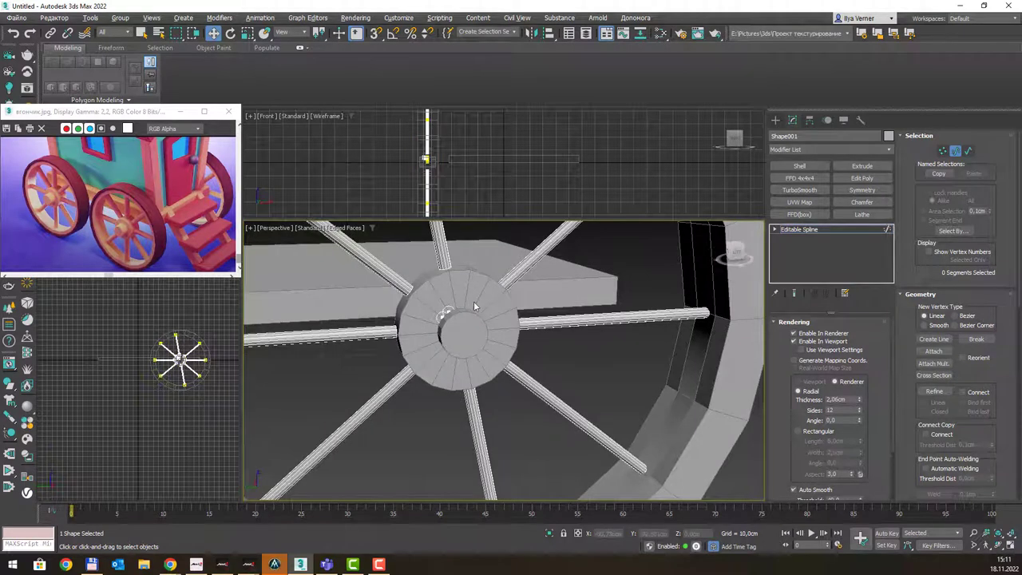
Isolate the spoke splines with Alt+Q to inspect them, then end isolation and face the wheel front-on.
left_click_drag(467, 295, 431, 349)
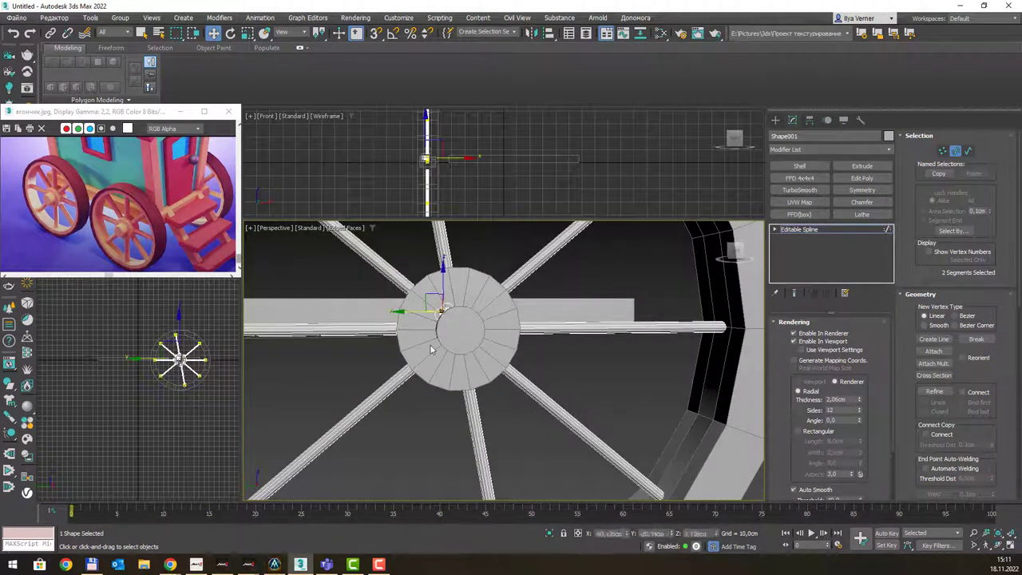
key("alt+q")
scroll(482, 310, "down", 2)
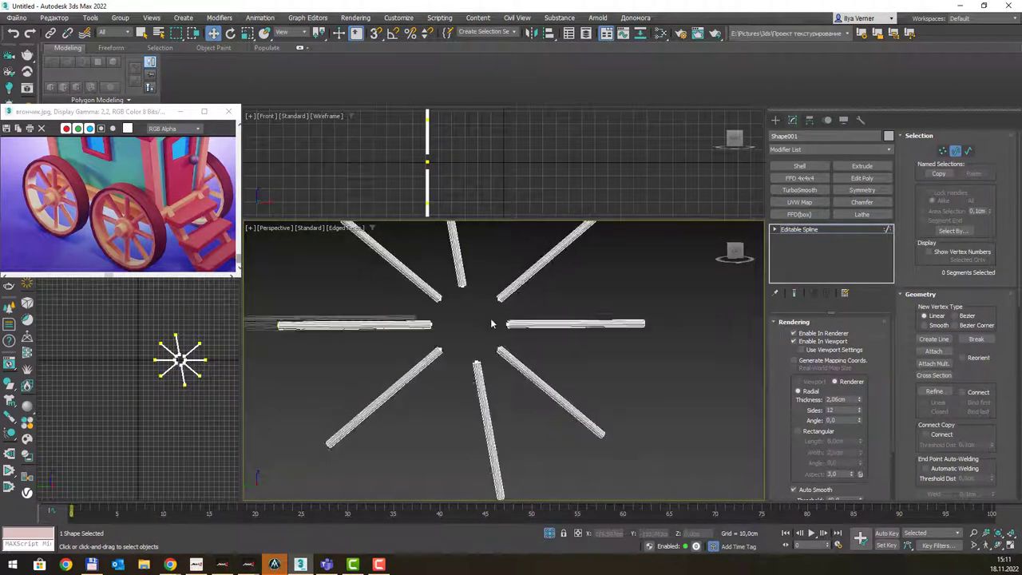
scroll(493, 326, "down", 2)
mouse_move(559, 452)
middle_mouse_down("alt")
mouse_move(548, 321)
mouse_move(625, 315)
mouse_move(573, 515)
middle_mouse_up("alt")
left_click(549, 534)
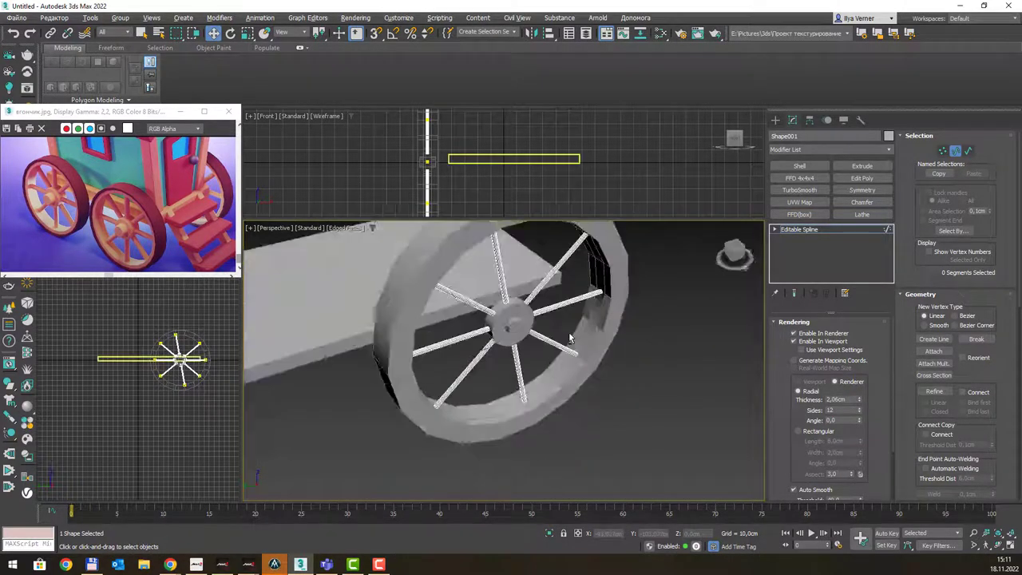
mouse_move(511, 335)
middle_mouse_down("alt")
mouse_move(523, 313)
mouse_move(571, 317)
mouse_move(534, 321)
mouse_move(561, 332)
middle_mouse_up("alt")
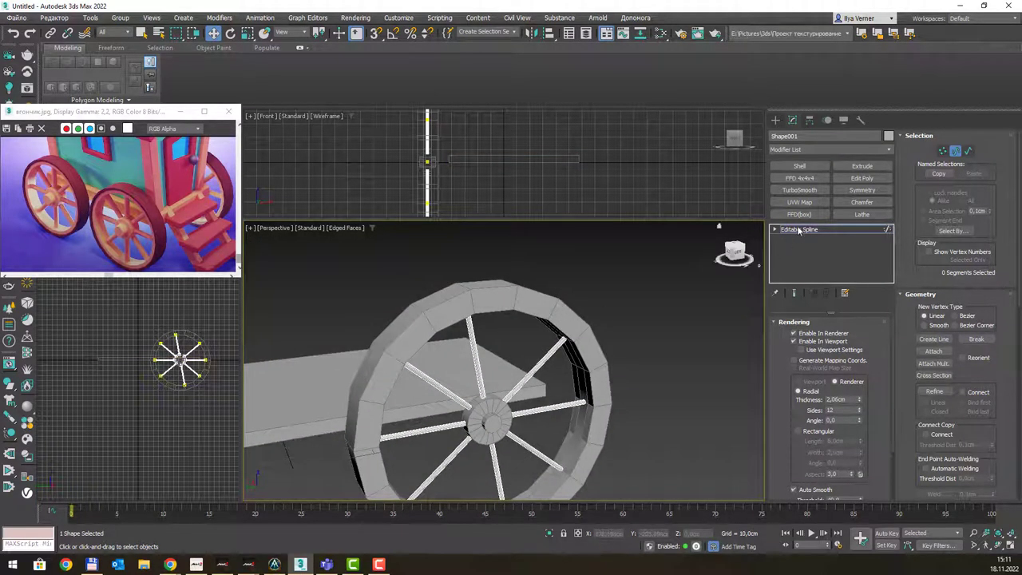
Select the rim Cylinder001 and Attach the spoke shape to it.
left_click(800, 229)
left_click(589, 336)
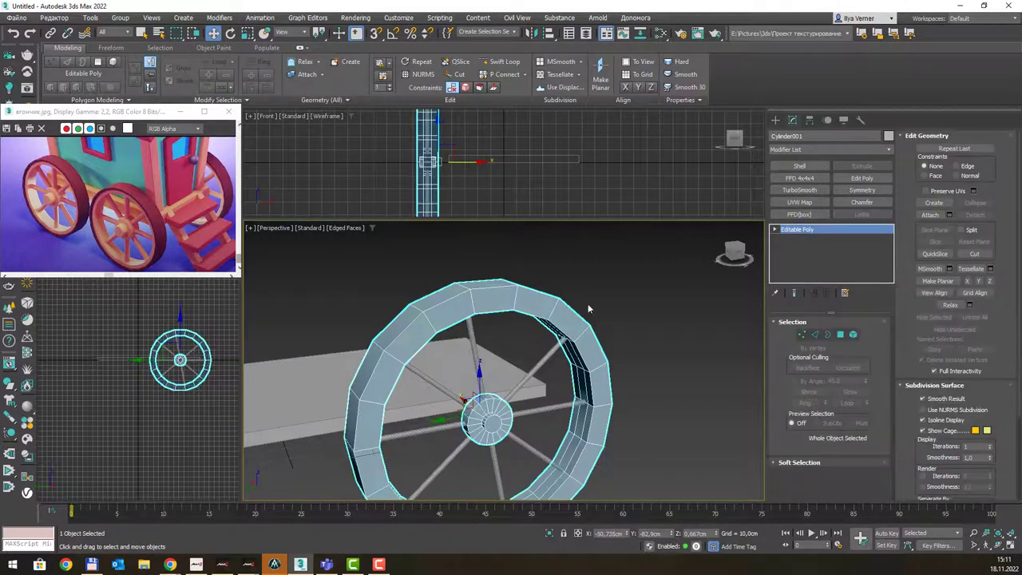
middle_click_drag(659, 316, 663, 276)
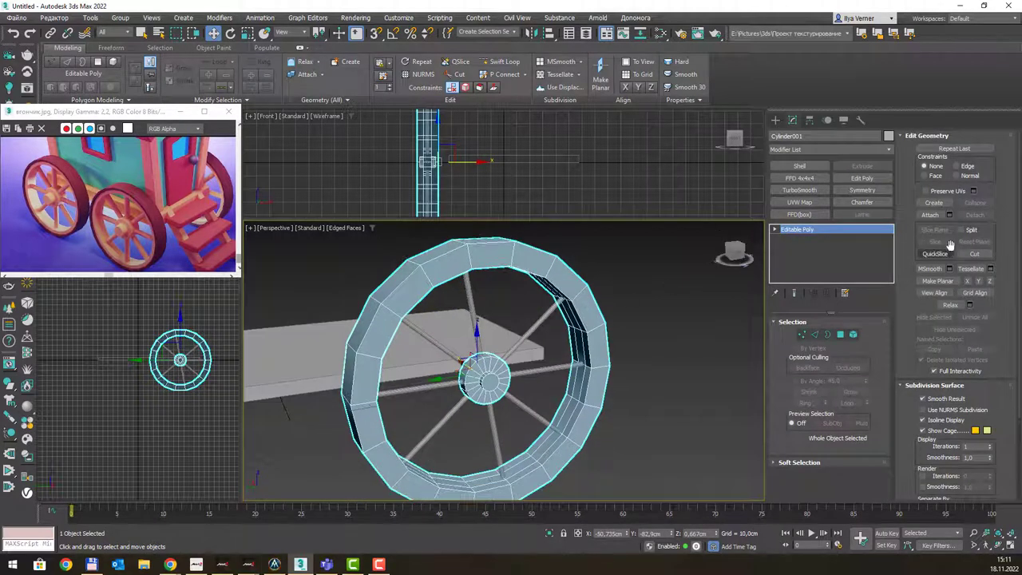
left_click(931, 215)
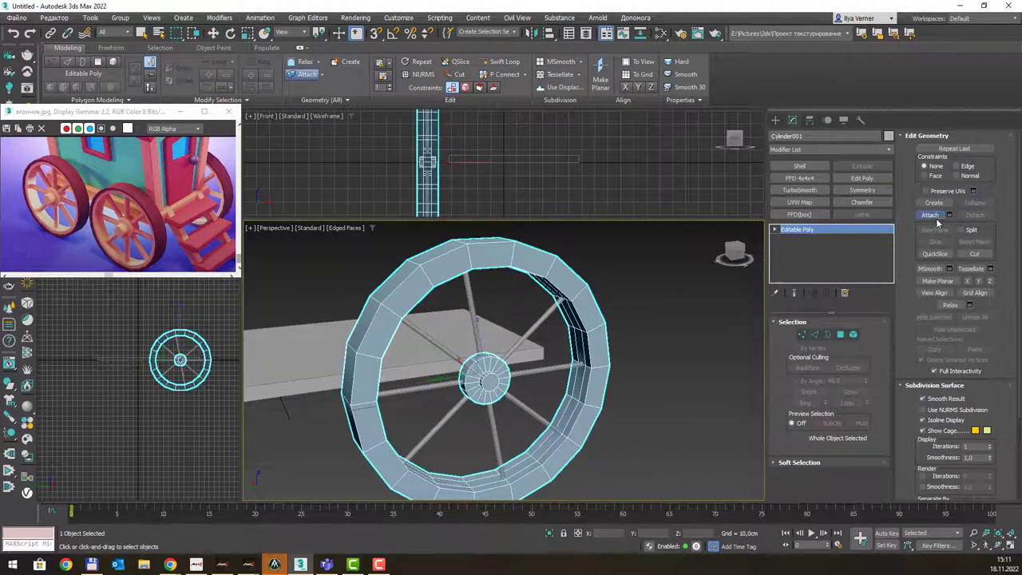
left_click(546, 321)
scroll(579, 315, "down", 3)
scroll(578, 315, "down", 2)
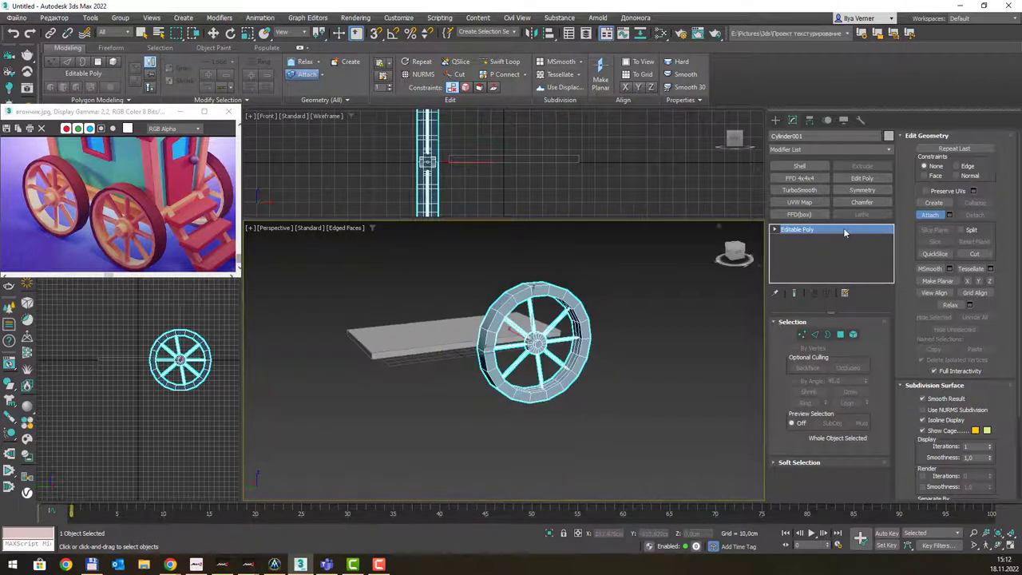
Exit vertex level and reselect the combined wheel object Cylinder001.
key("1")
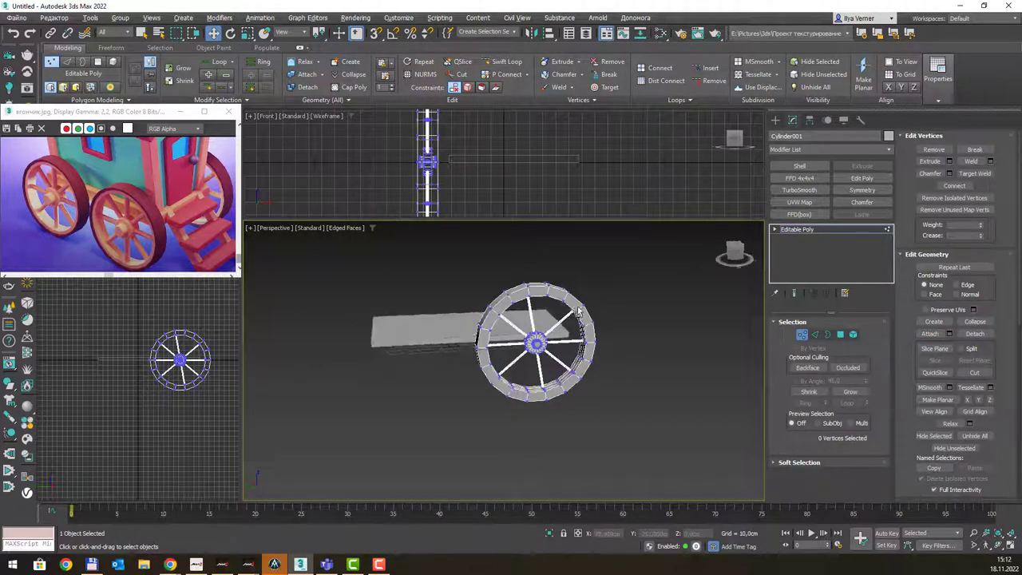
middle_click_drag(600, 309, 616, 328, "alt")
left_click(803, 335)
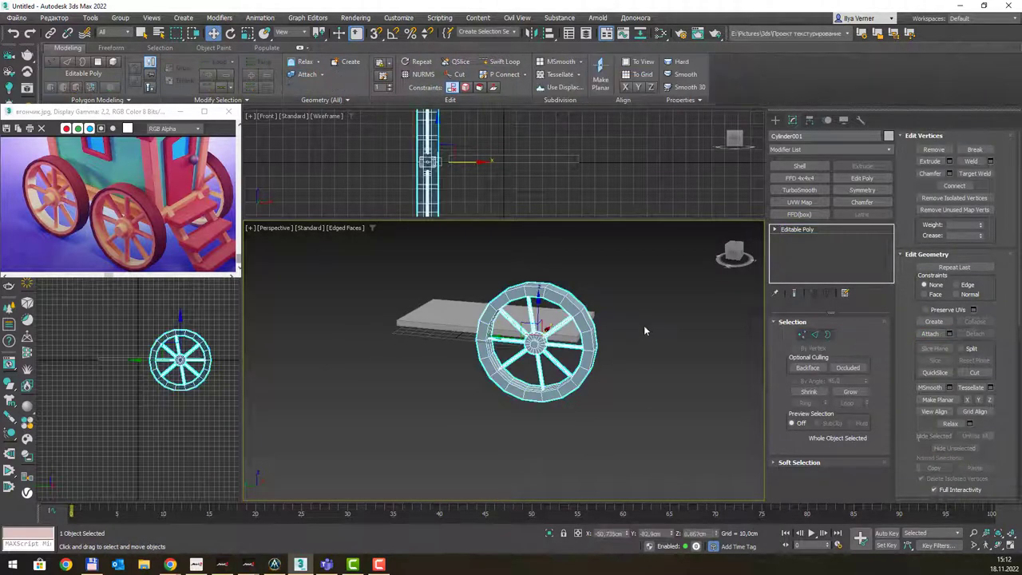
left_click(639, 316)
middle_click_drag(636, 301, 551, 316, "alt")
left_click(519, 372)
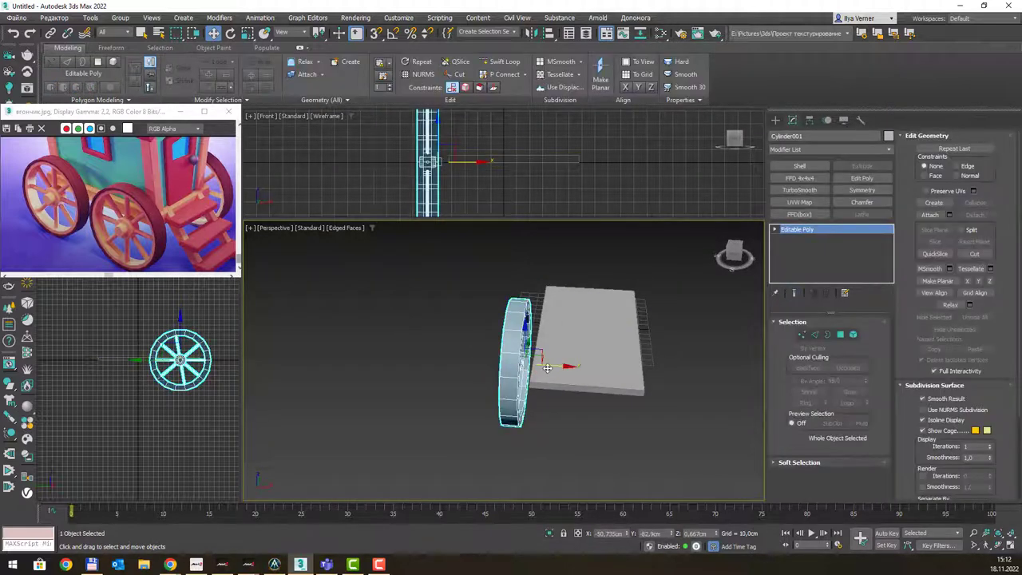
In Top view, place the wheel at the board's edge and Shift-drag a copy to the other end.
key("t")
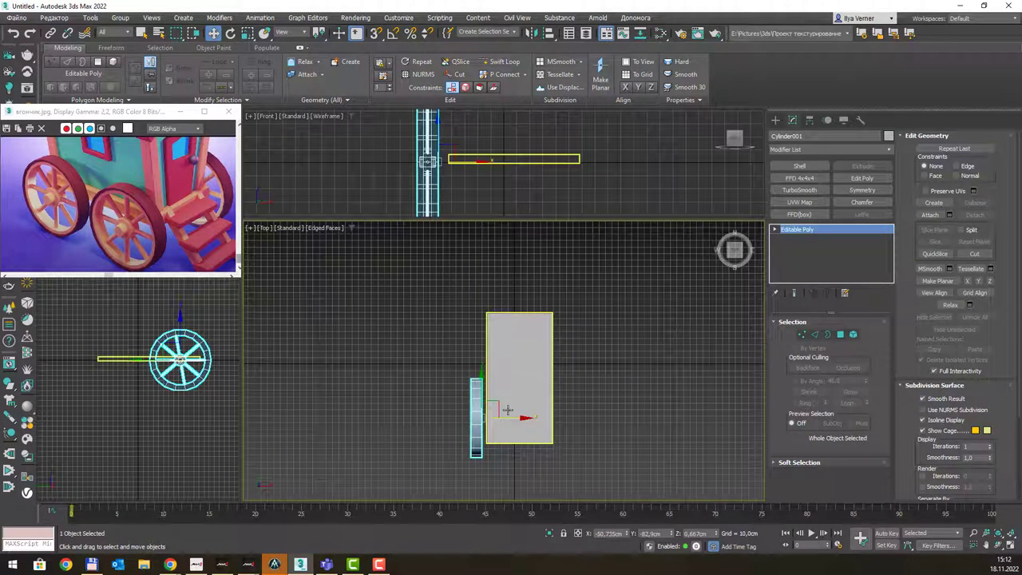
left_click_drag(492, 403, 497, 408)
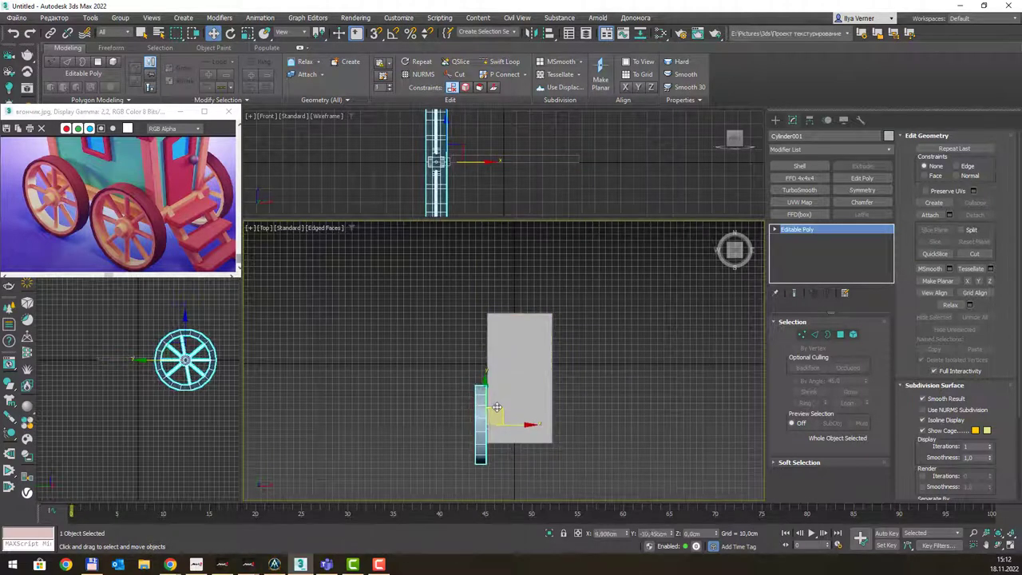
left_click_drag(496, 407, 499, 327, "shift")
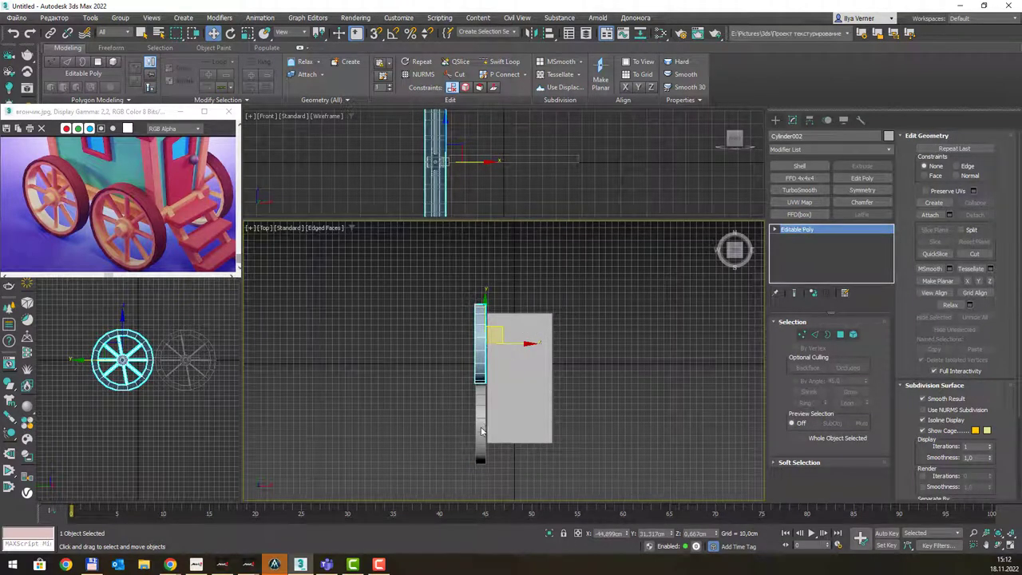
Clone both wheels across to the board's opposite side, then view the whole cart in Perspective.
left_click(483, 418, "ctrl")
left_click_drag(519, 385, 585, 385, "shift")
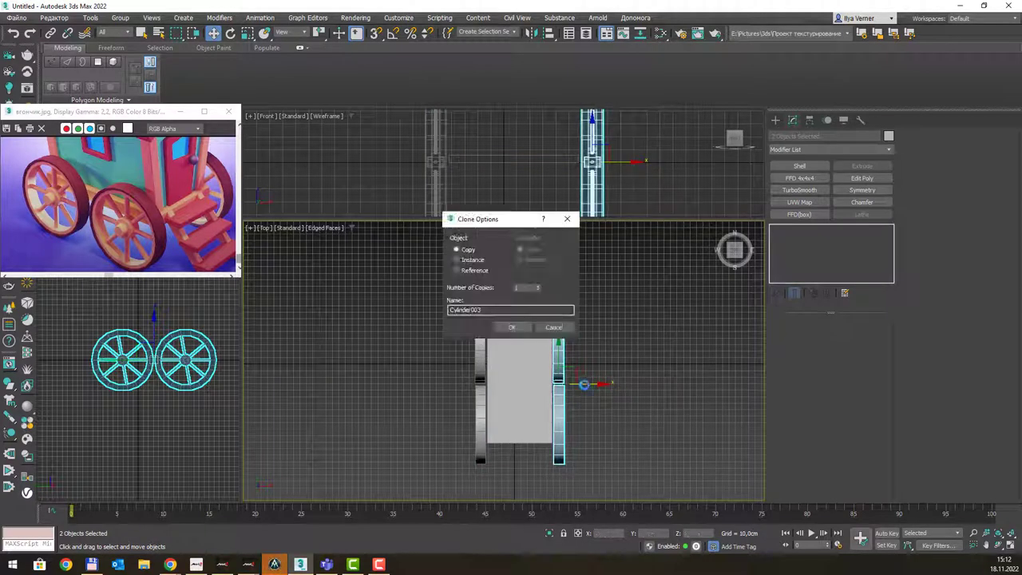
left_click(515, 327)
key("p")
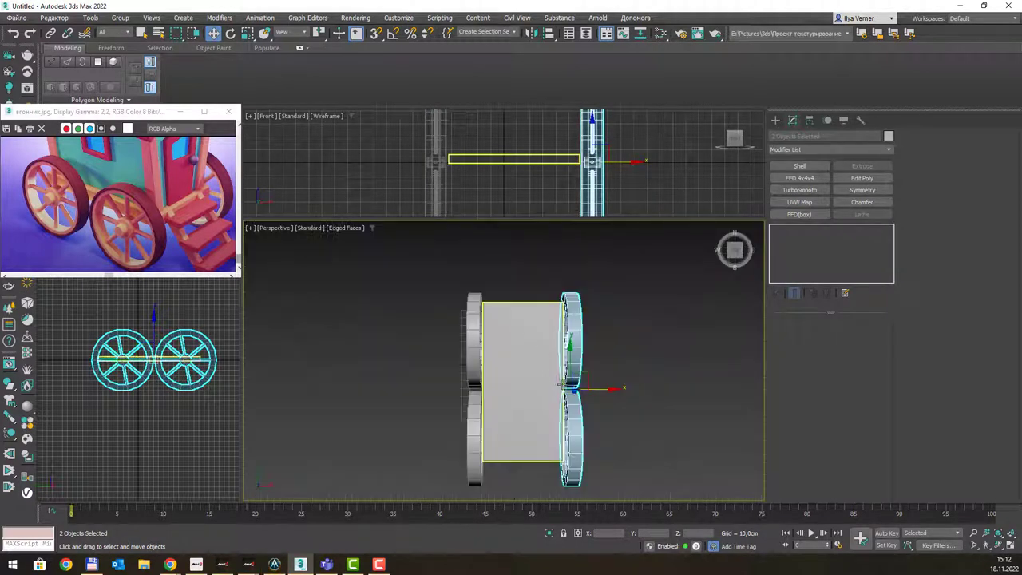
mouse_move(524, 328)
middle_mouse_down("alt")
mouse_move(601, 322)
mouse_move(628, 283)
mouse_move(666, 287)
mouse_move(616, 299)
middle_mouse_up("alt")
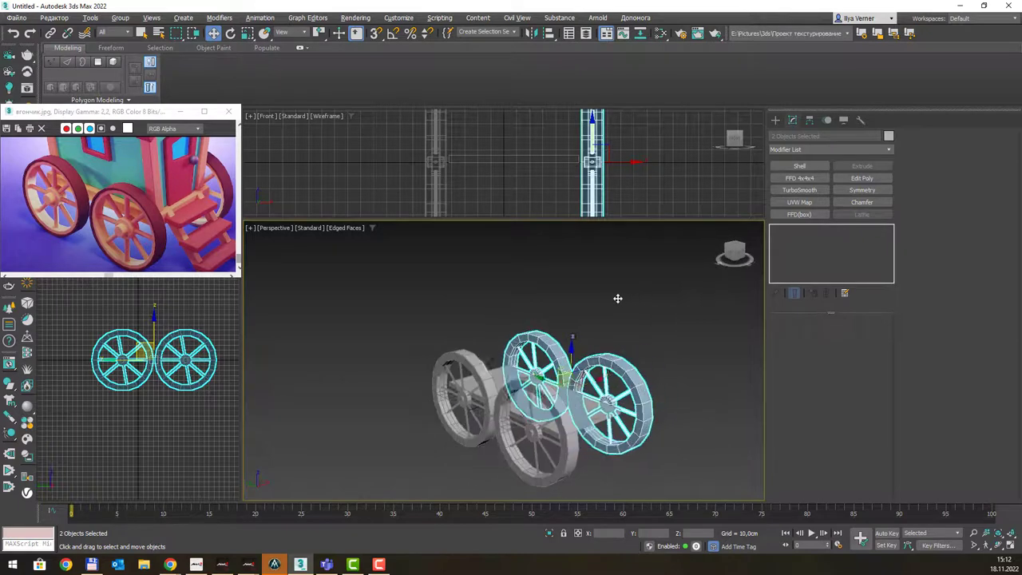
left_click(656, 359)
mouse_move(656, 359)
middle_mouse_down("alt")
mouse_move(515, 385)
mouse_move(482, 346)
middle_mouse_up("alt")
Shift-drag the floor box Box001 upward to clone it as Box002.
left_click(510, 387)
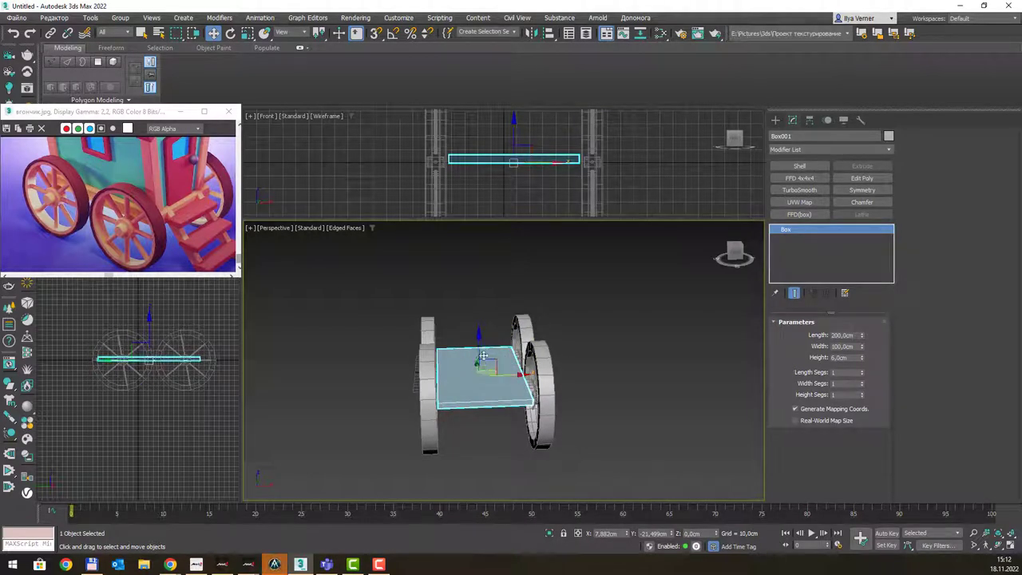
scroll(476, 393, "up", 2)
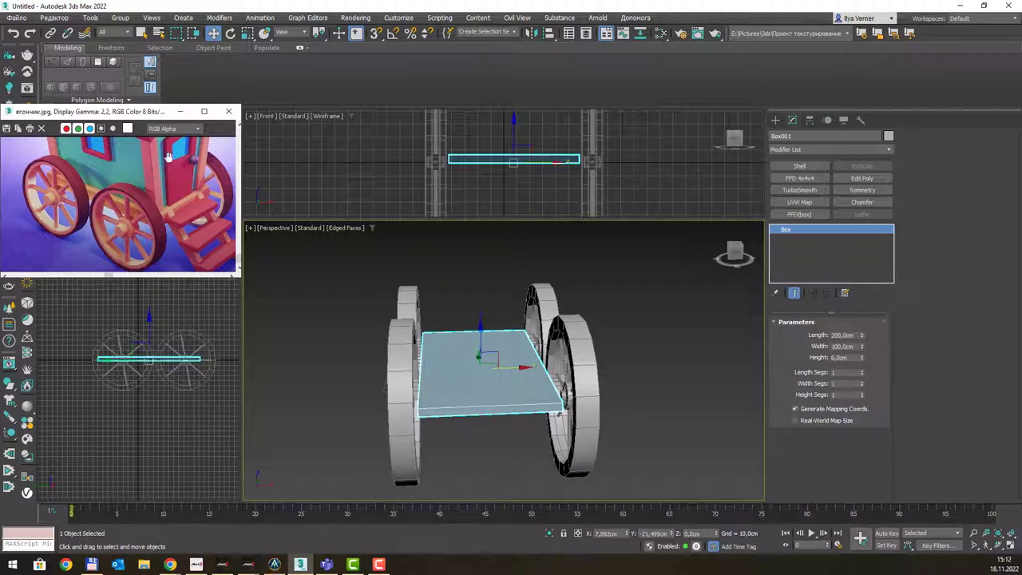
mouse_move(176, 160)
middle_mouse_down()
mouse_move(157, 198)
mouse_move(139, 182)
middle_mouse_up()
scroll(157, 198, "down", 3)
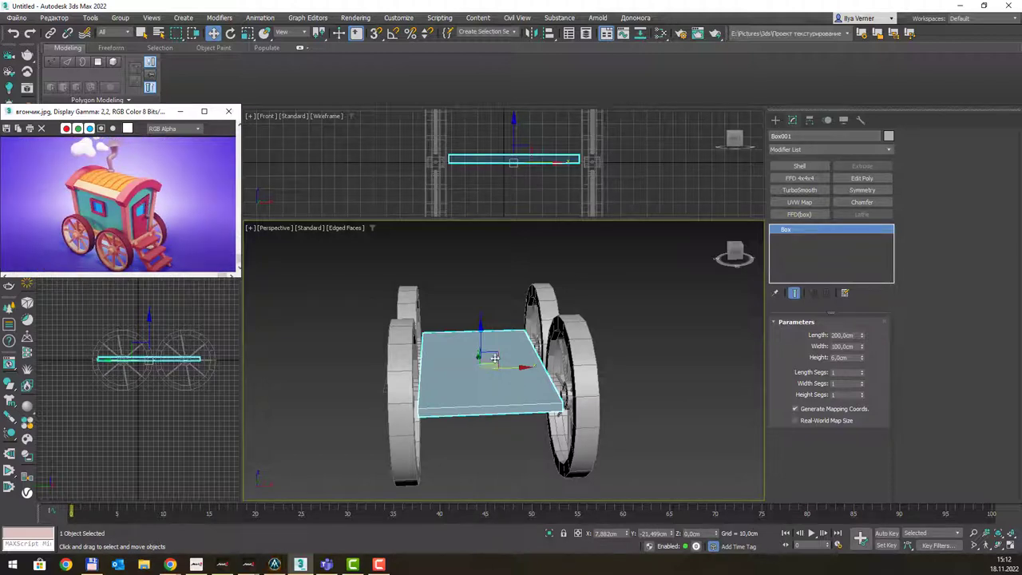
mouse_move(481, 342)
left_mouse_down("shift")
mouse_move(485, 302)
mouse_move(515, 327)
left_mouse_up("shift")
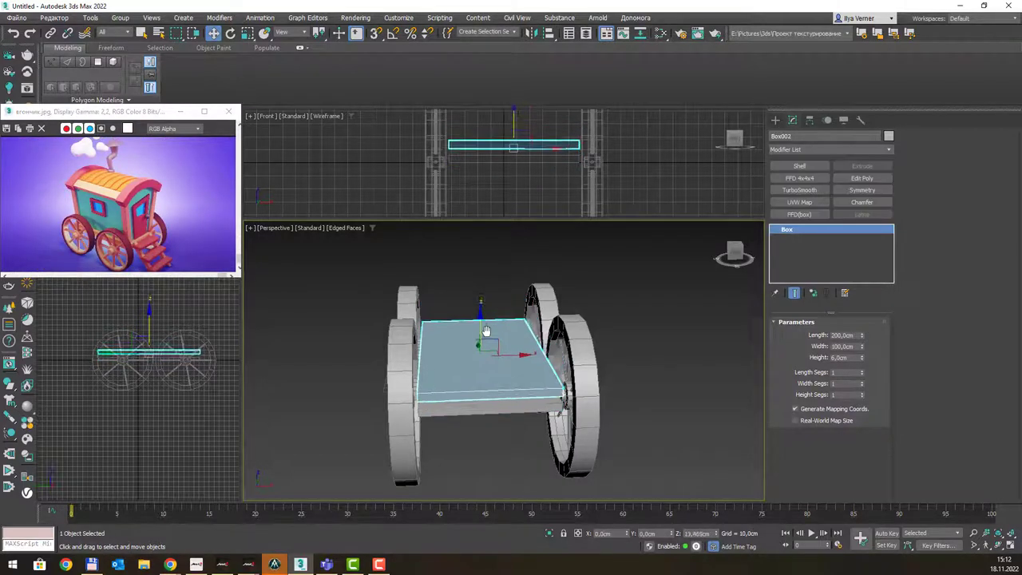
left_click(515, 328)
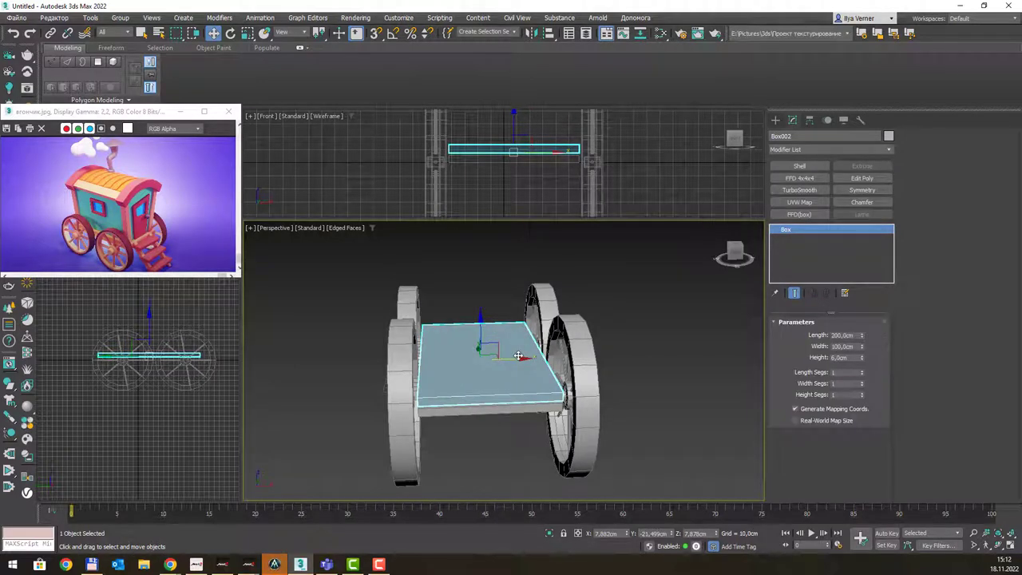
With vertex snap on in Front view, move Box002 to sit directly on the floor box.
key("f")
scroll(527, 339, "up", 2)
scroll(524, 329, "up", 2)
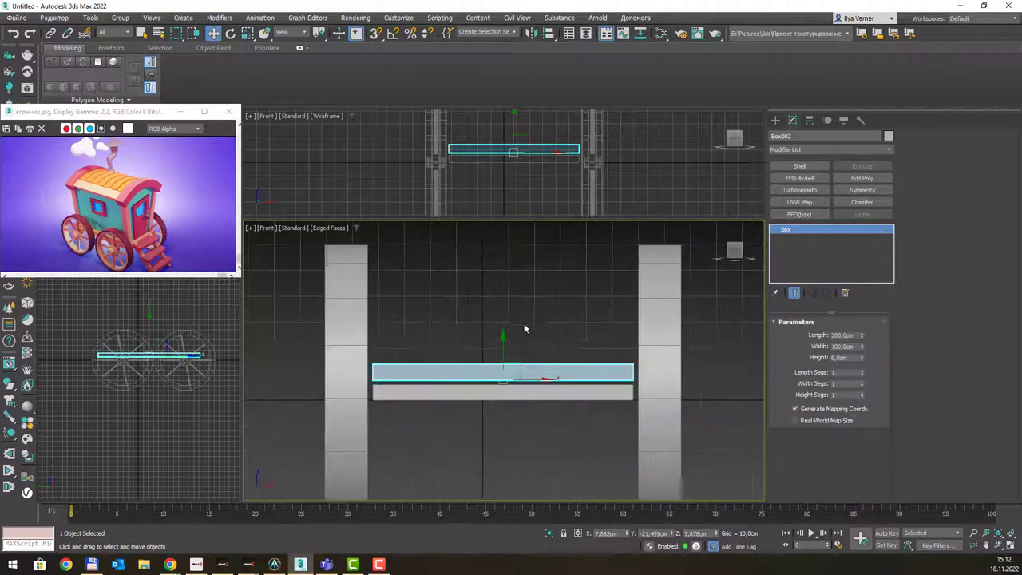
key("s")
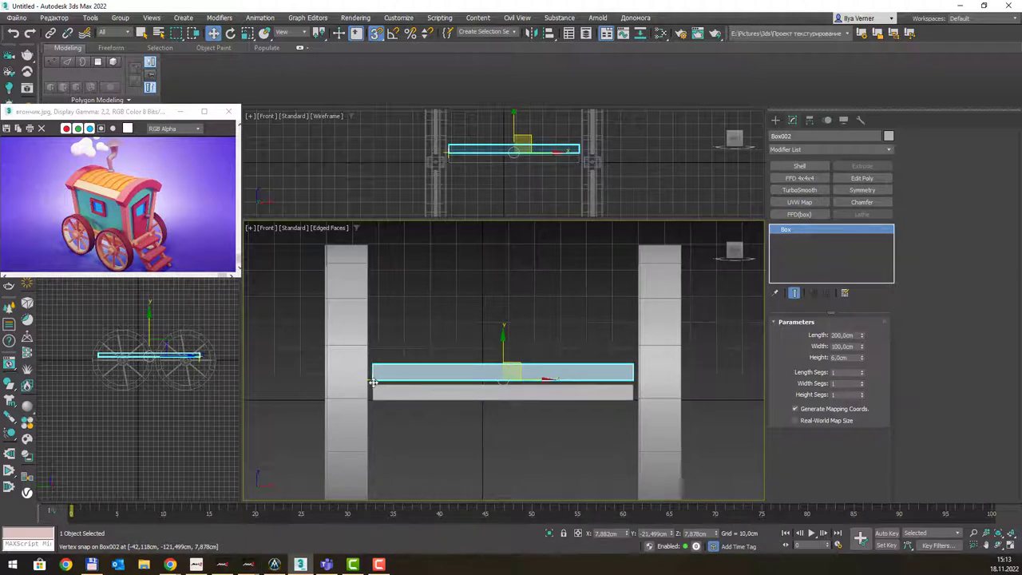
left_click(375, 387)
left_click(450, 368)
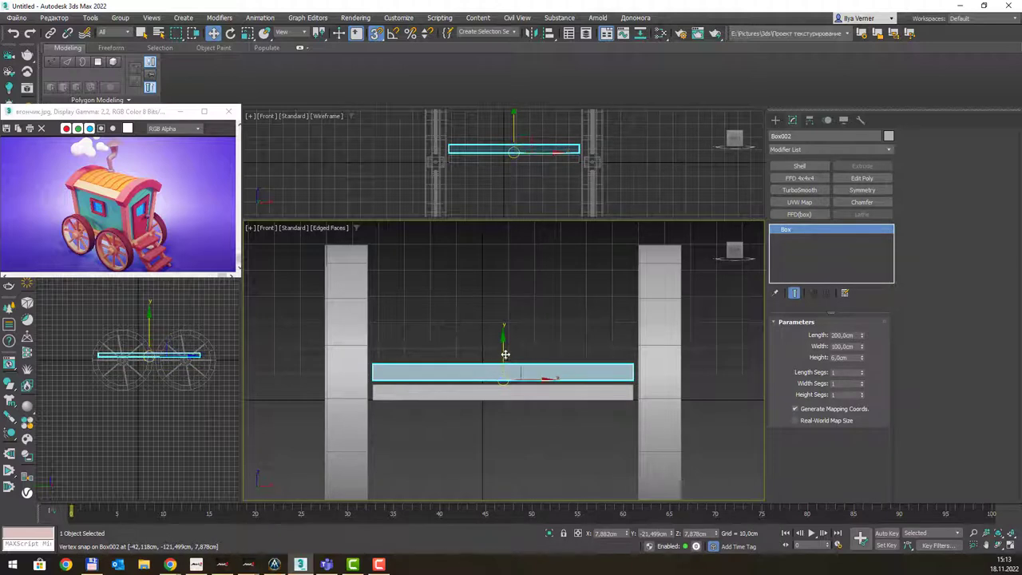
mouse_move(506, 349)
left_mouse_down()
mouse_move(474, 360)
mouse_move(545, 349)
left_mouse_up()
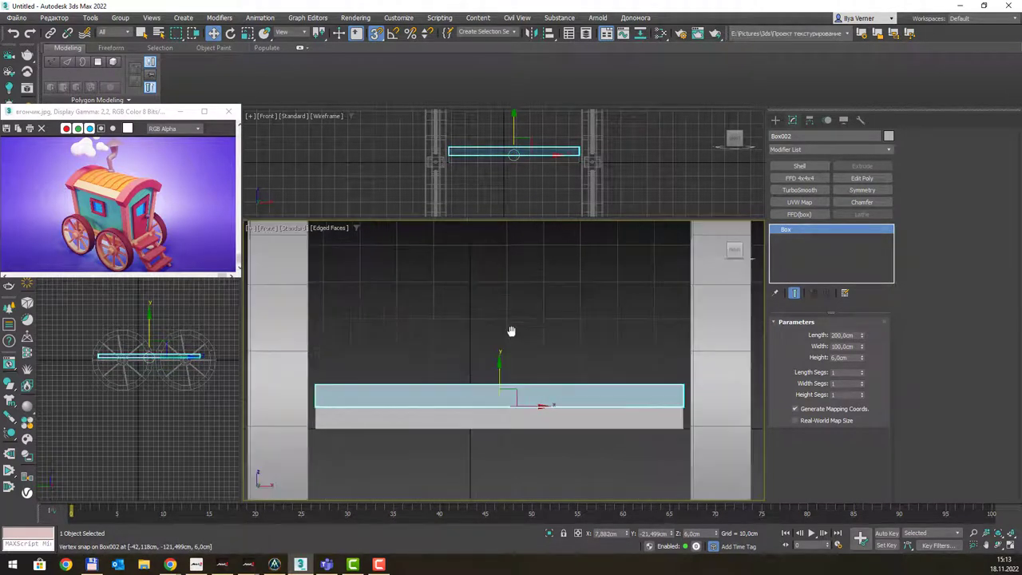
key("p")
scroll(521, 320, "down", 5)
middle_click_drag(520, 347, 547, 335, "alt")
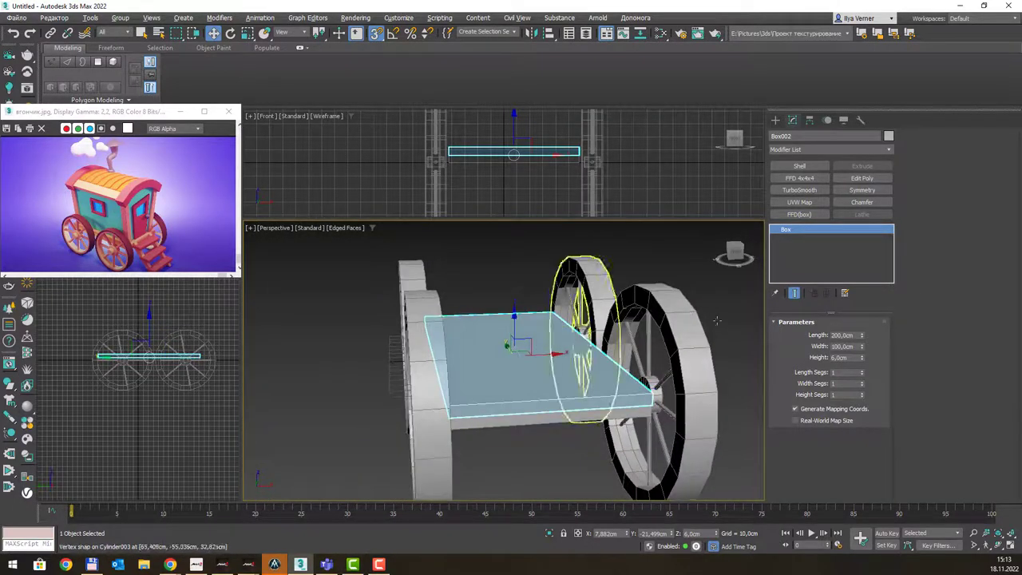
Raise the body box height to 200 cm.
left_click_drag(861, 361, 868, 281)
double_click(842, 358)
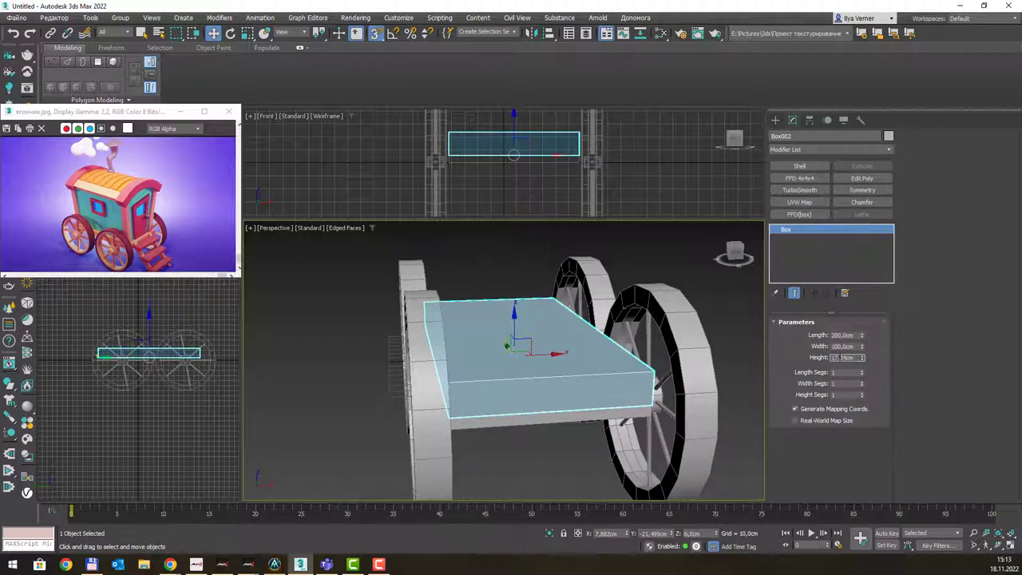
type("200")
key("Return")
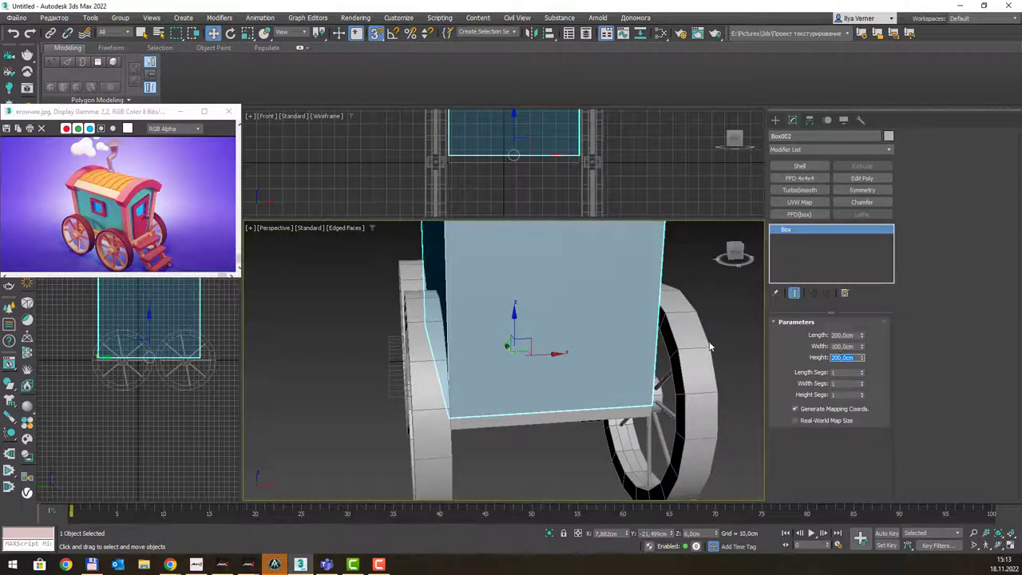
scroll(709, 347, "down", 3)
Resize the body box to 176 cm high, 168 cm long and 84 cm wide.
mouse_move(710, 347)
middle_mouse_down("alt")
mouse_move(518, 379)
mouse_move(529, 367)
middle_mouse_up("alt")
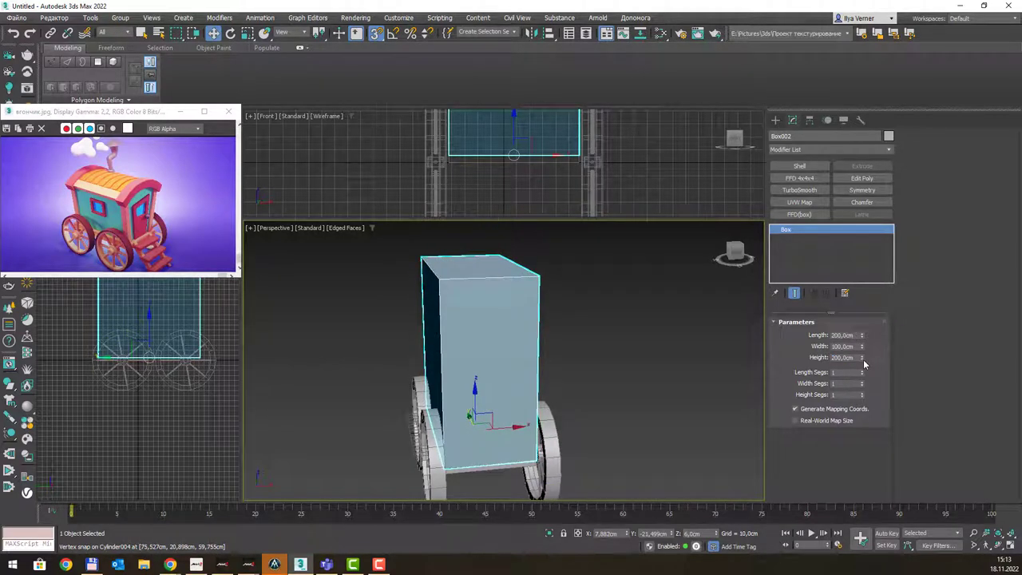
left_click_drag(863, 364, 861, 367)
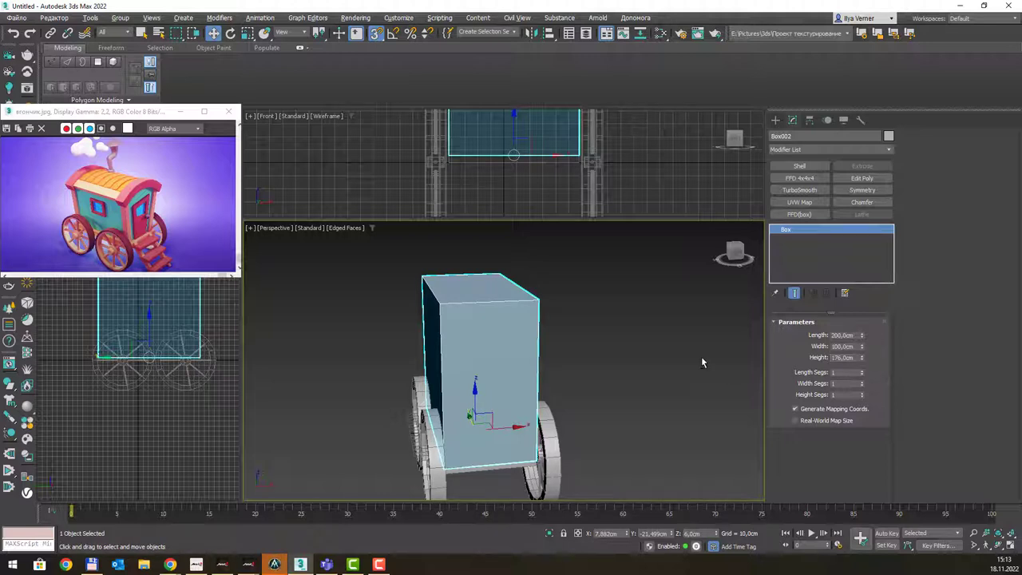
middle_click_drag(701, 362, 694, 356, "alt")
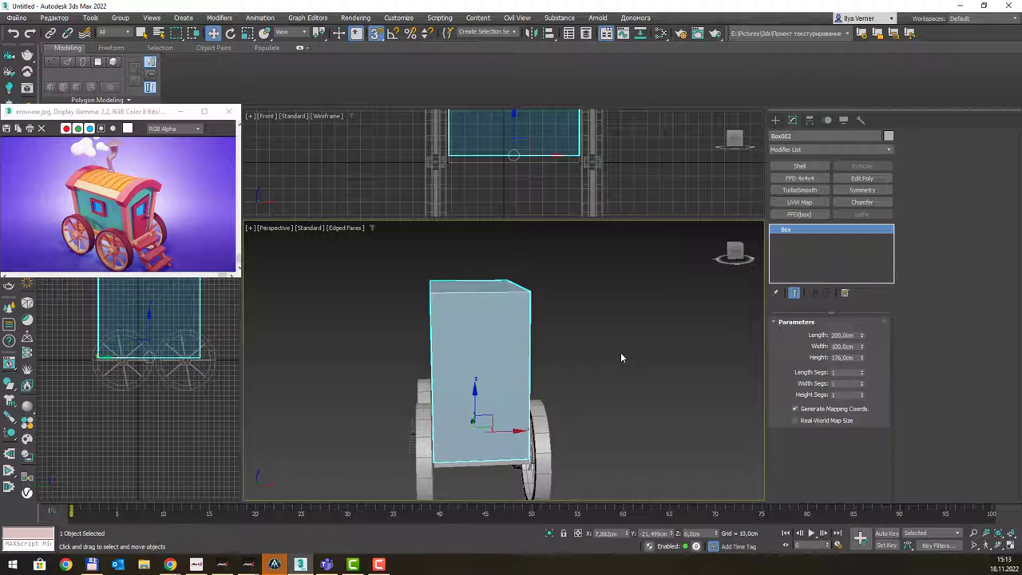
left_click_drag(863, 341, 862, 359)
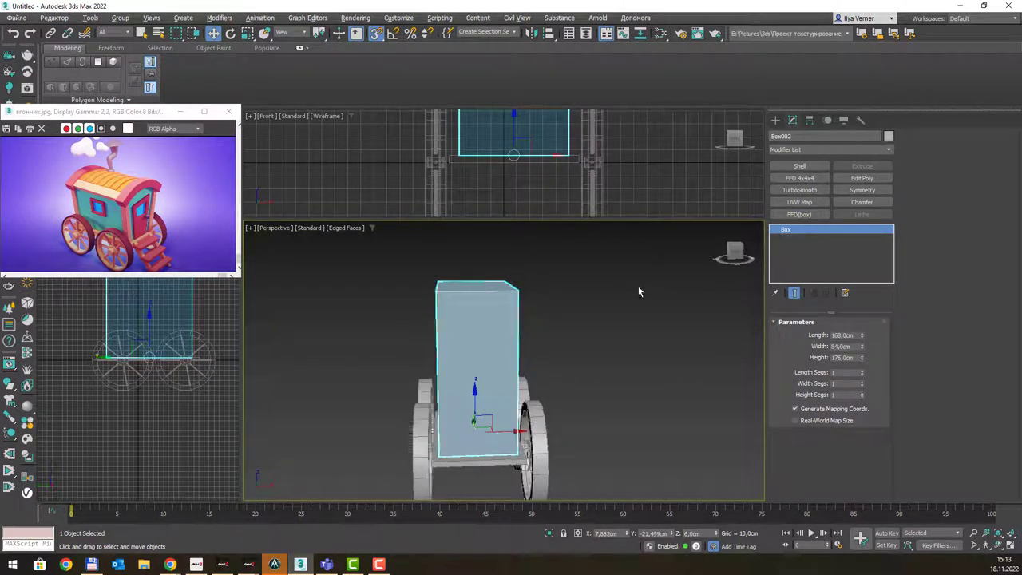
middle_click_drag(638, 286, 650, 300, "alt")
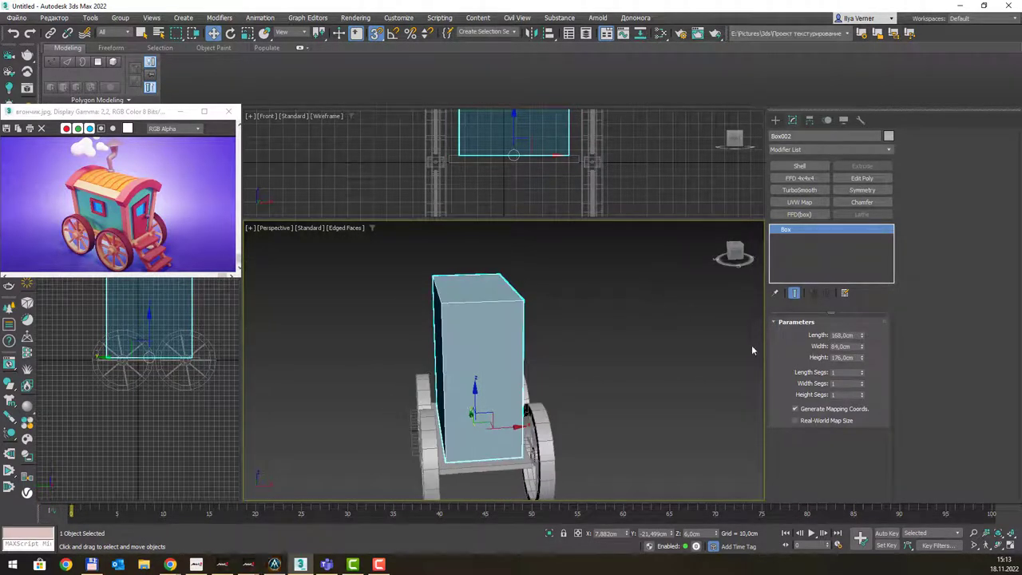
Convert the body box to an editable poly and scale its top face wider.
right_click(492, 293)
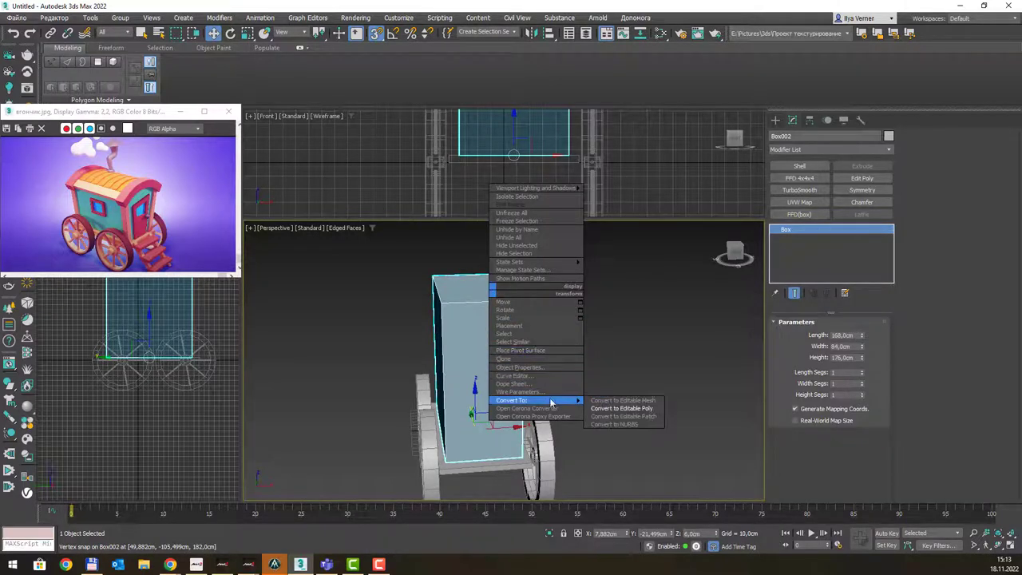
left_click(607, 412)
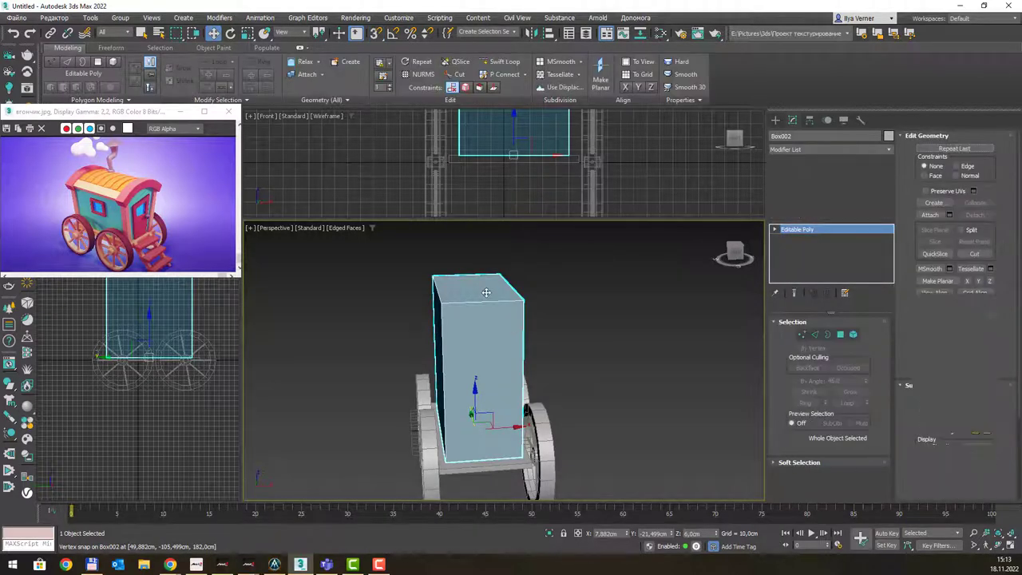
key("4")
left_click(486, 292)
key("r")
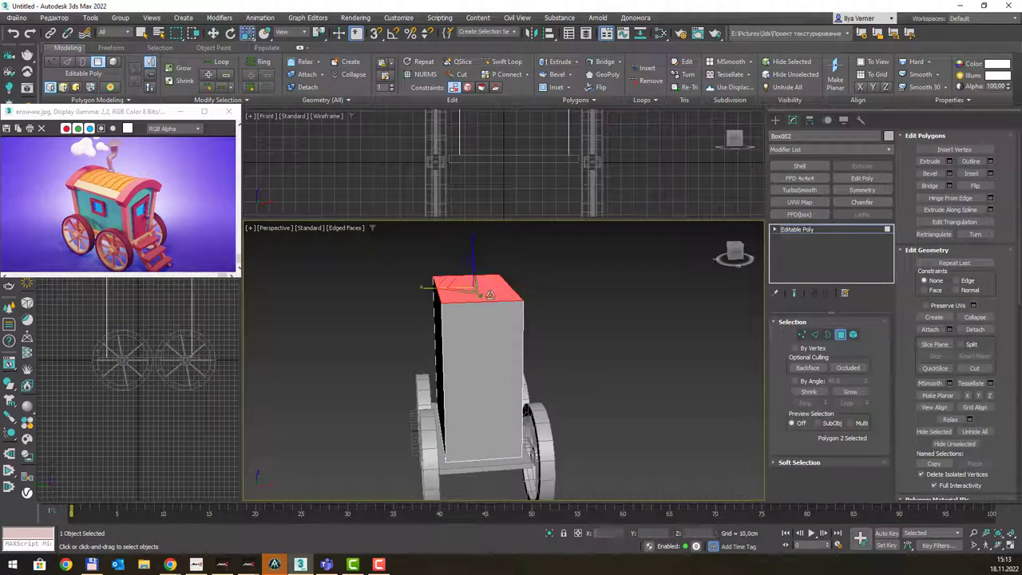
left_click_drag(431, 289, 405, 283)
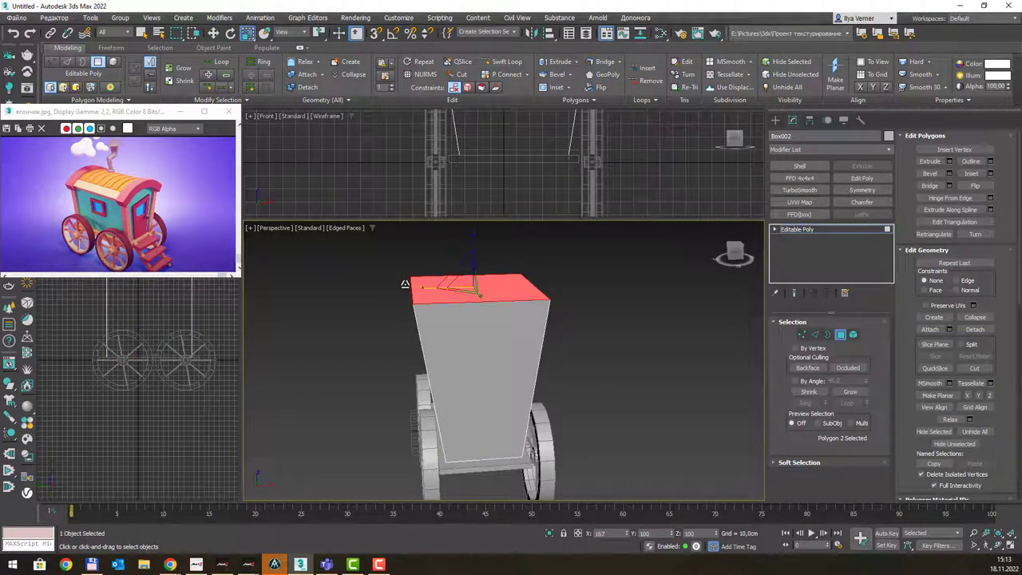
Inspect the flared body from a three-quarter view and leave polygon editing.
mouse_move(536, 297)
middle_mouse_down("alt")
mouse_move(629, 293)
mouse_move(548, 300)
mouse_move(587, 344)
mouse_move(586, 361)
mouse_move(685, 361)
mouse_move(634, 370)
mouse_move(488, 312)
mouse_move(518, 323)
mouse_move(516, 339)
mouse_move(487, 400)
mouse_move(476, 389)
middle_mouse_up("alt")
right_click(487, 400)
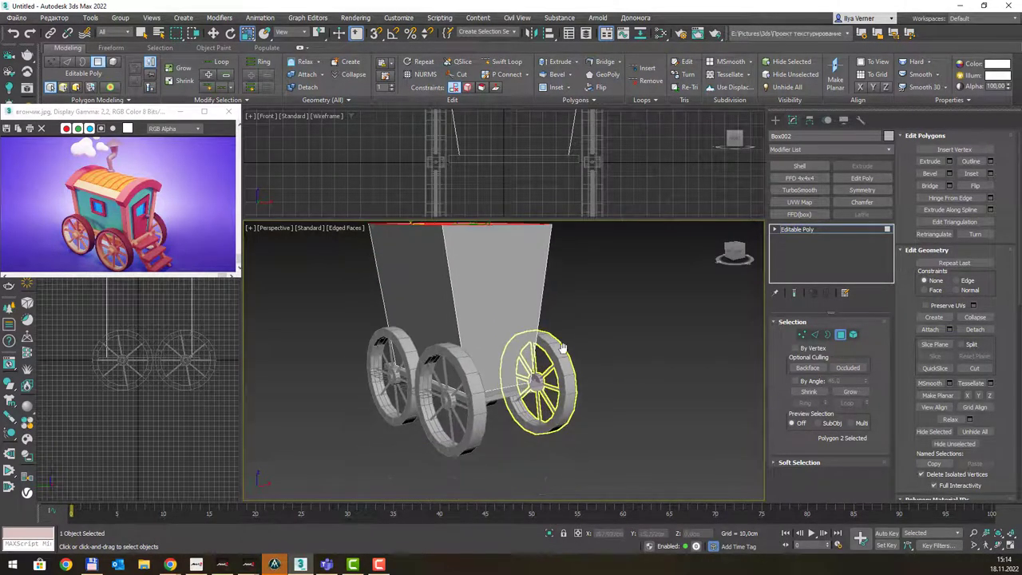
left_click(472, 389, "ctrl")
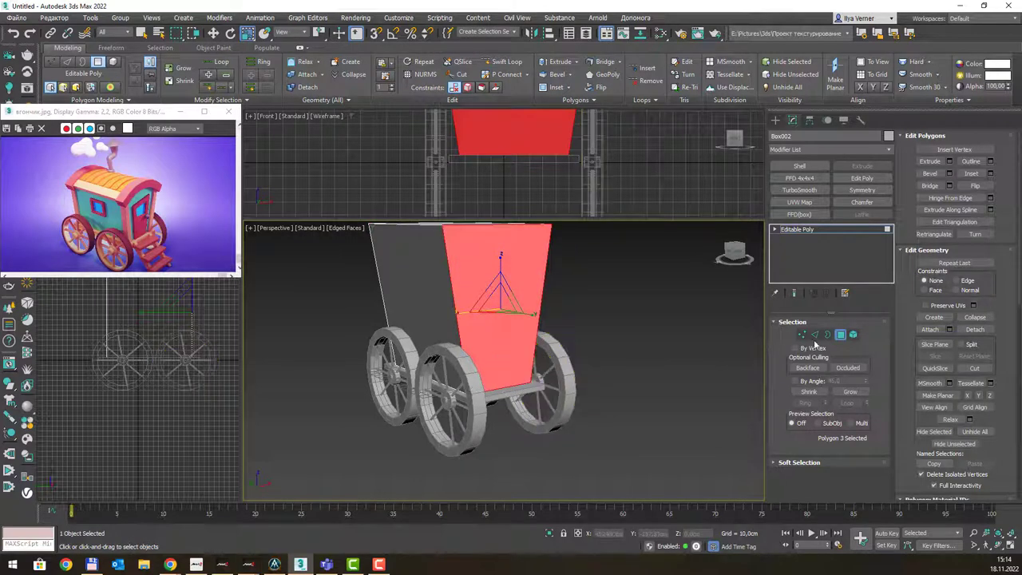
left_click(840, 334)
key("q")
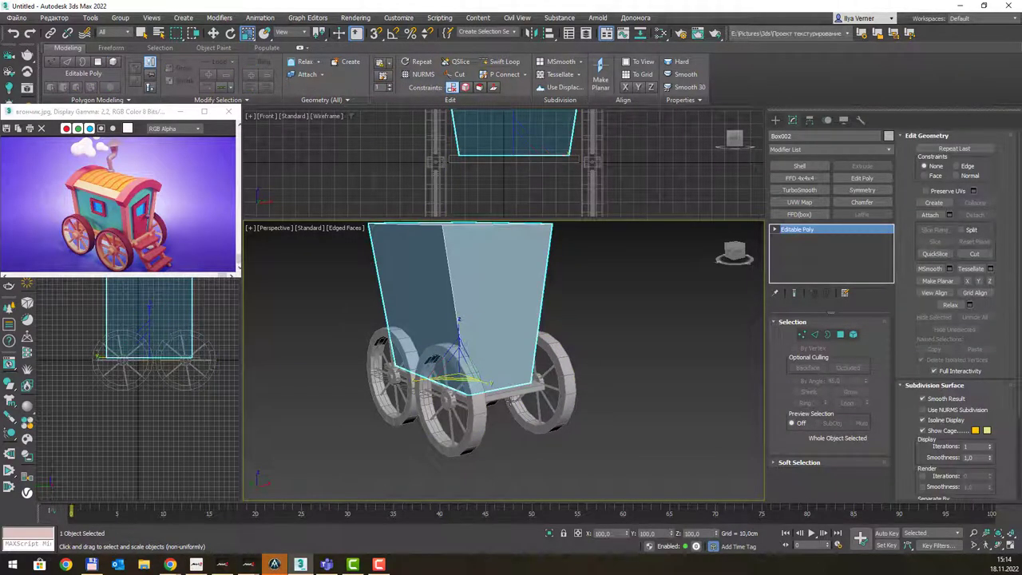
Select the body together with the cart base, then clear the selection.
middle_click_drag(472, 353, 498, 394, "alt")
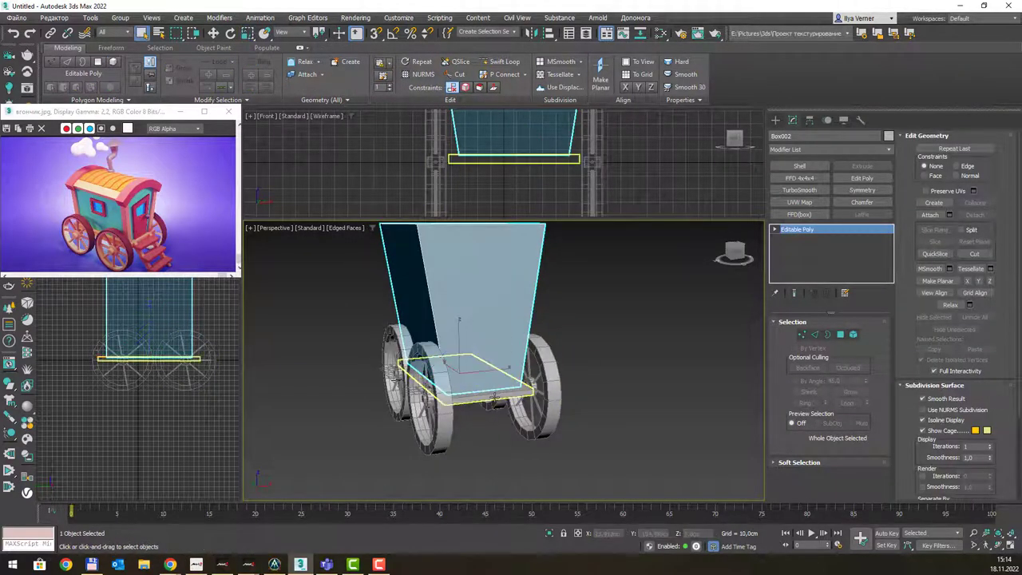
left_click(498, 395, "ctrl")
key("w")
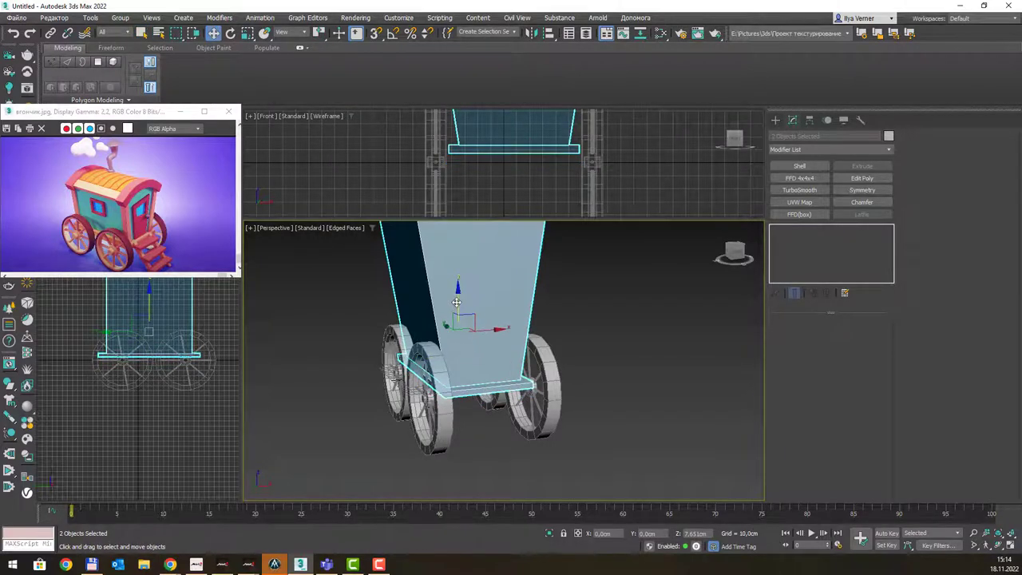
mouse_move(455, 309)
middle_mouse_down("alt")
mouse_move(617, 325)
mouse_move(531, 335)
mouse_move(521, 381)
middle_mouse_up("alt")
left_click(617, 325)
Connect the body's top front and back edges with 5 new edges.
left_click(444, 353)
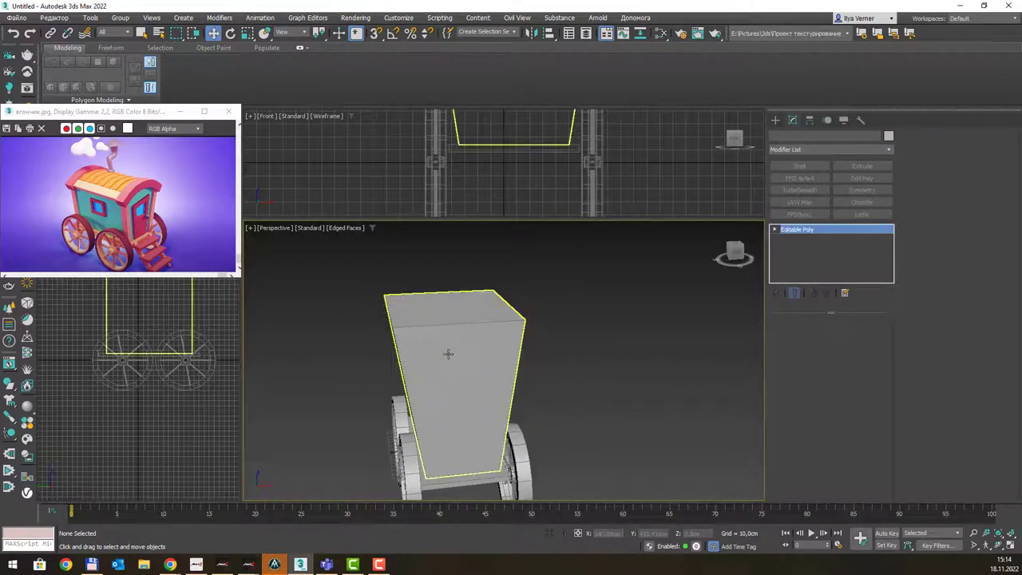
key("2")
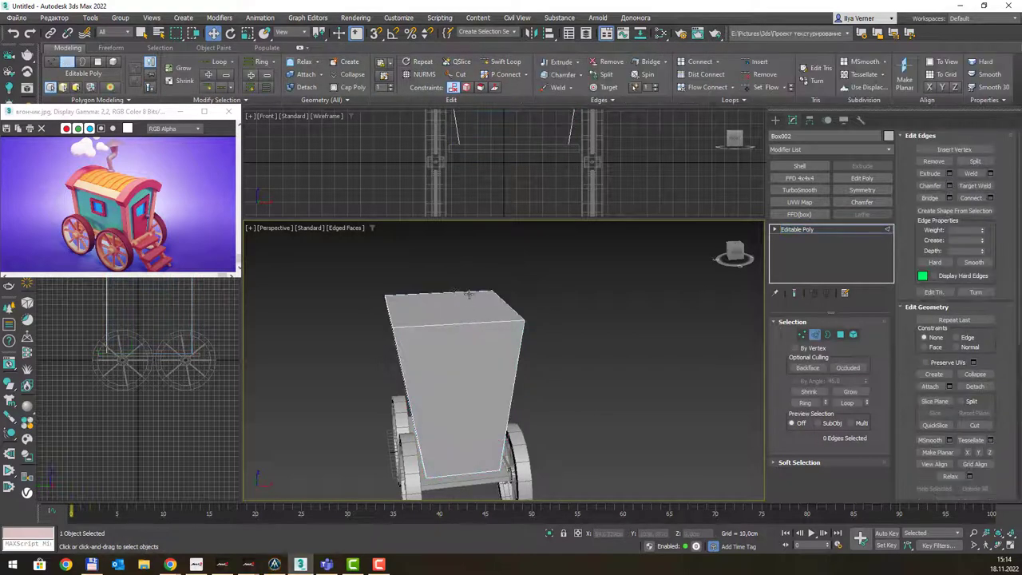
middle_click_drag(472, 292, 466, 285, "alt")
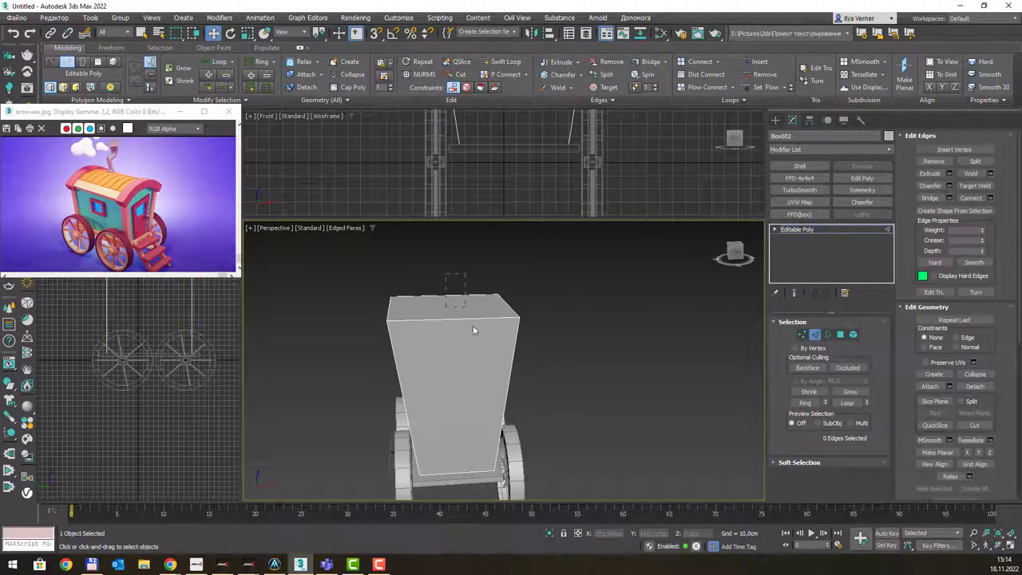
double_click(476, 321)
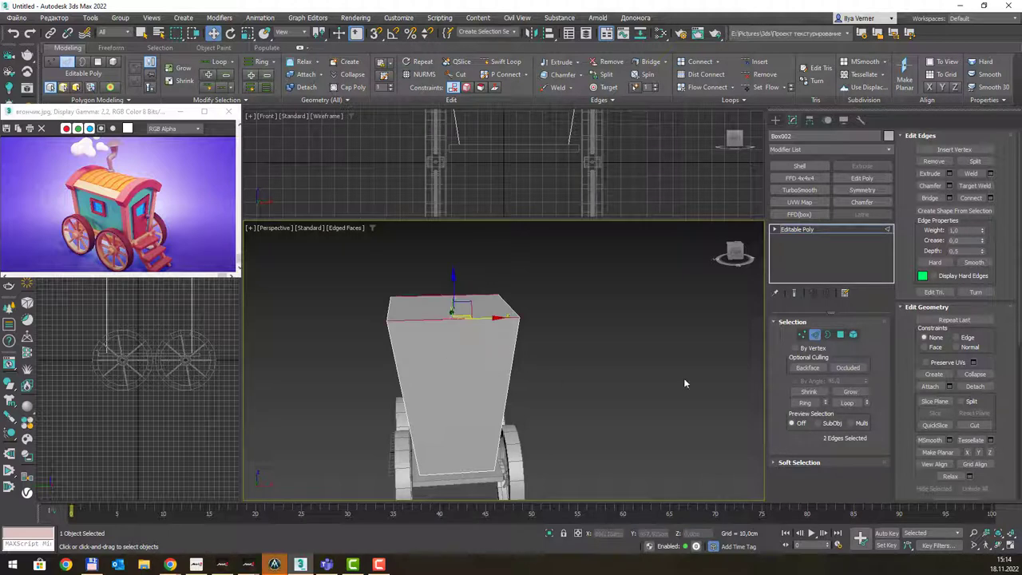
left_click(990, 199)
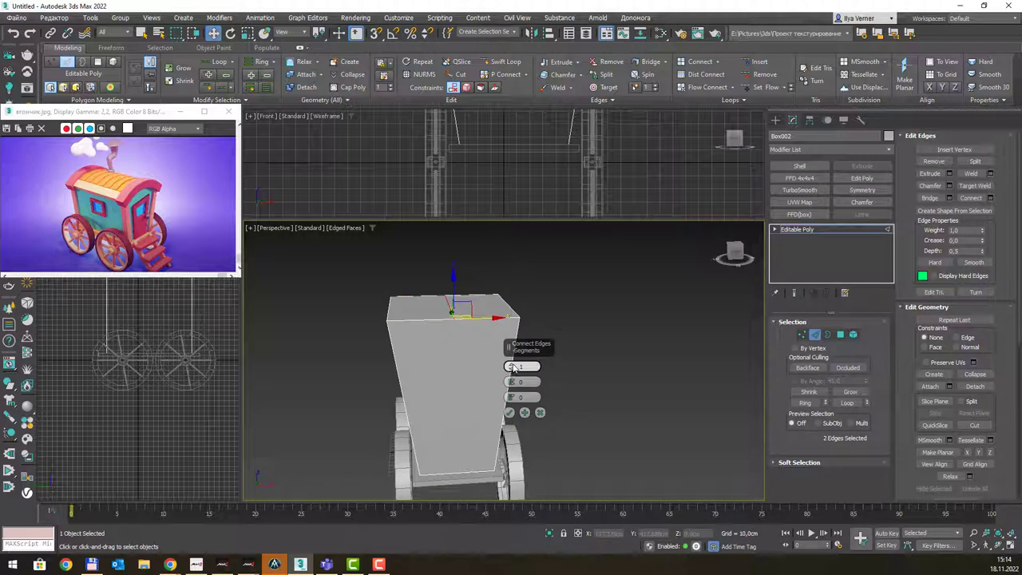
left_click_drag(513, 365, 513, 343)
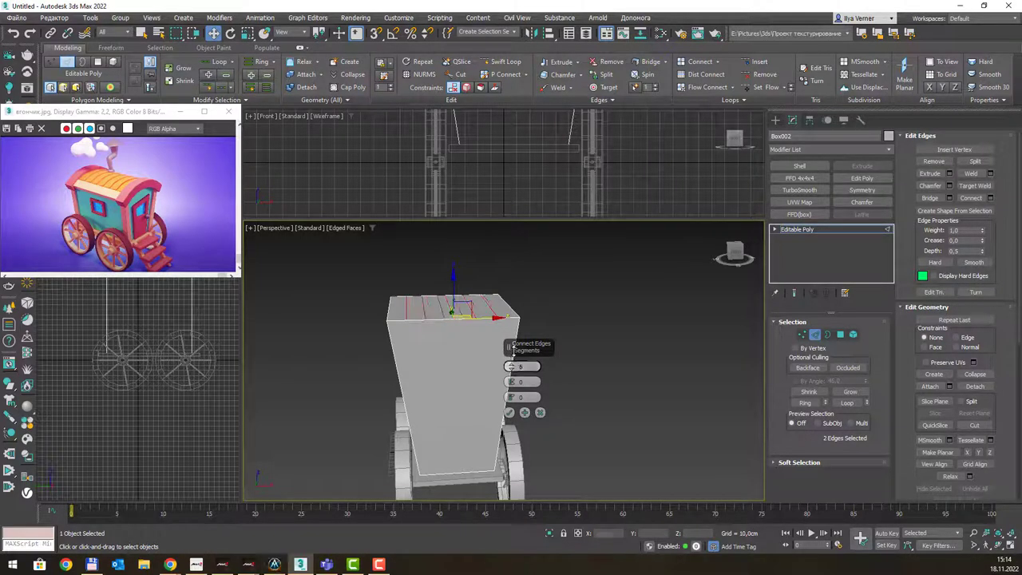
middle_click_drag(562, 280, 567, 274, "alt")
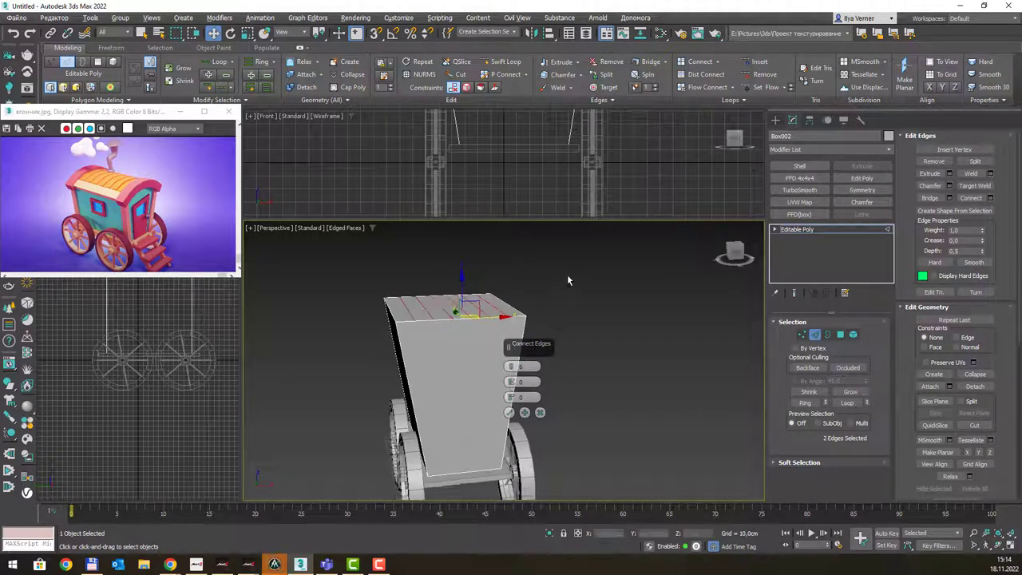
left_click(509, 412)
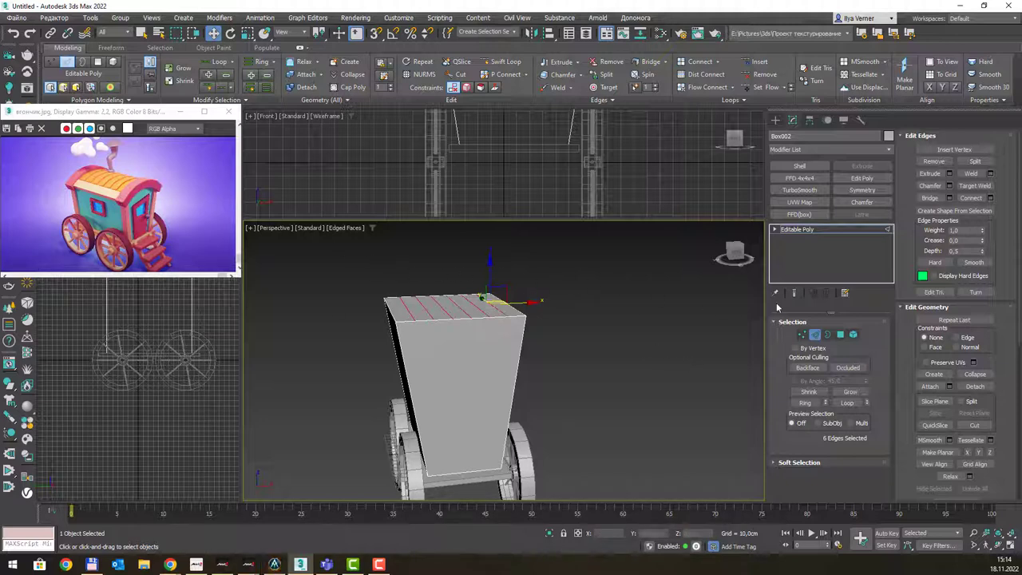
Select all the top polygon strips using By Angle selection.
left_click(843, 335)
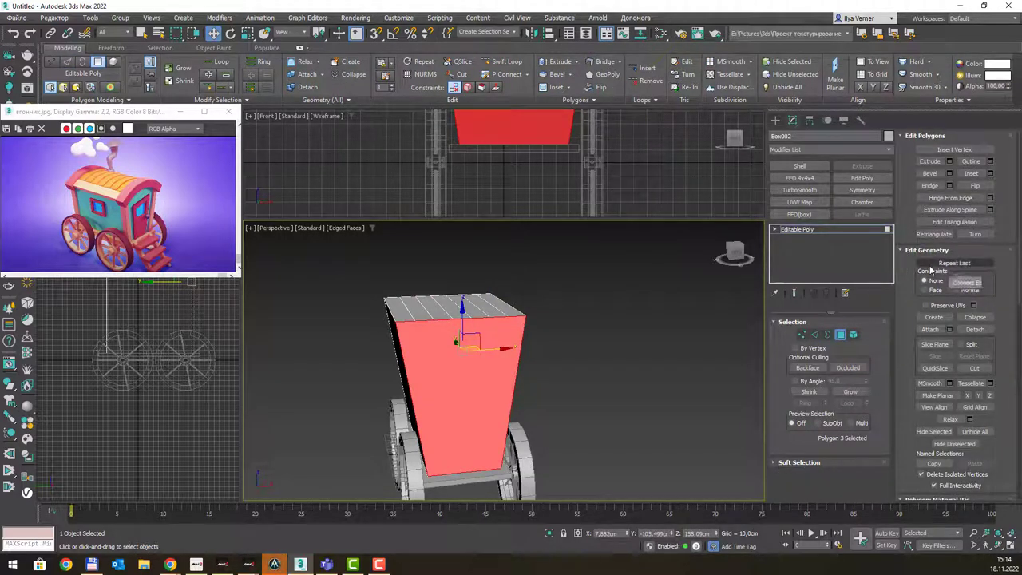
left_click(805, 384)
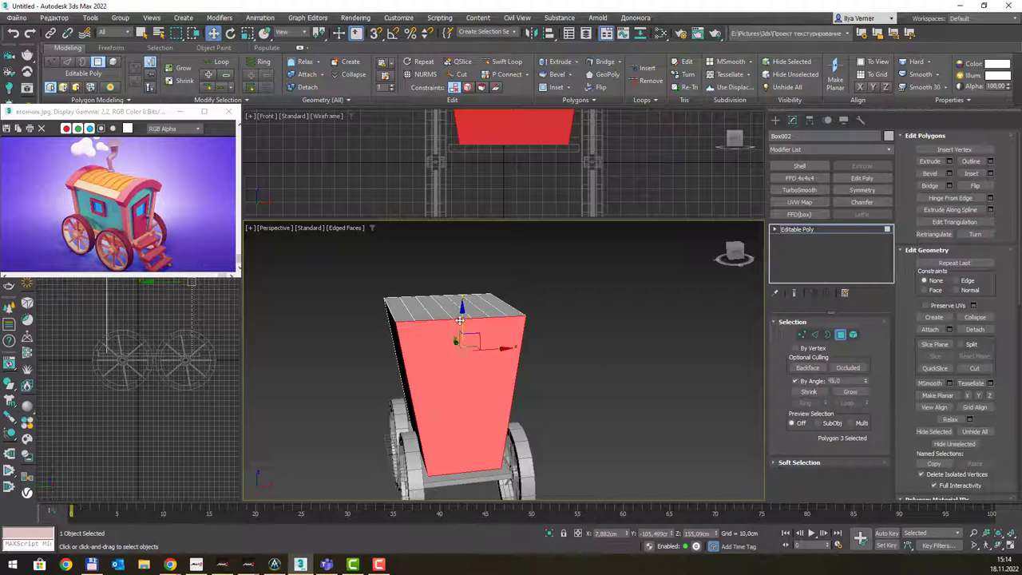
left_click(457, 309)
left_click(457, 344)
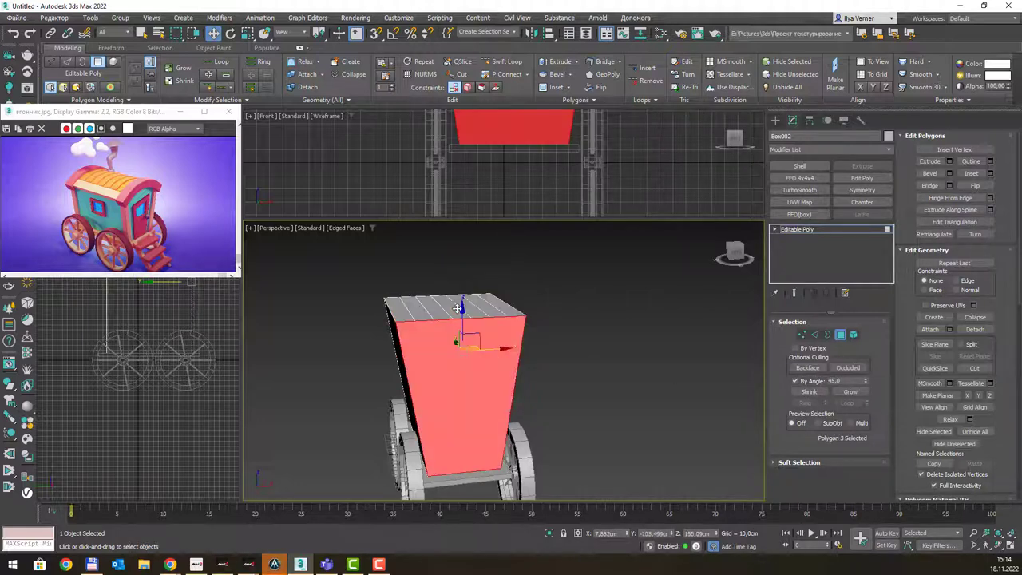
key("q")
key("ctrl+z")
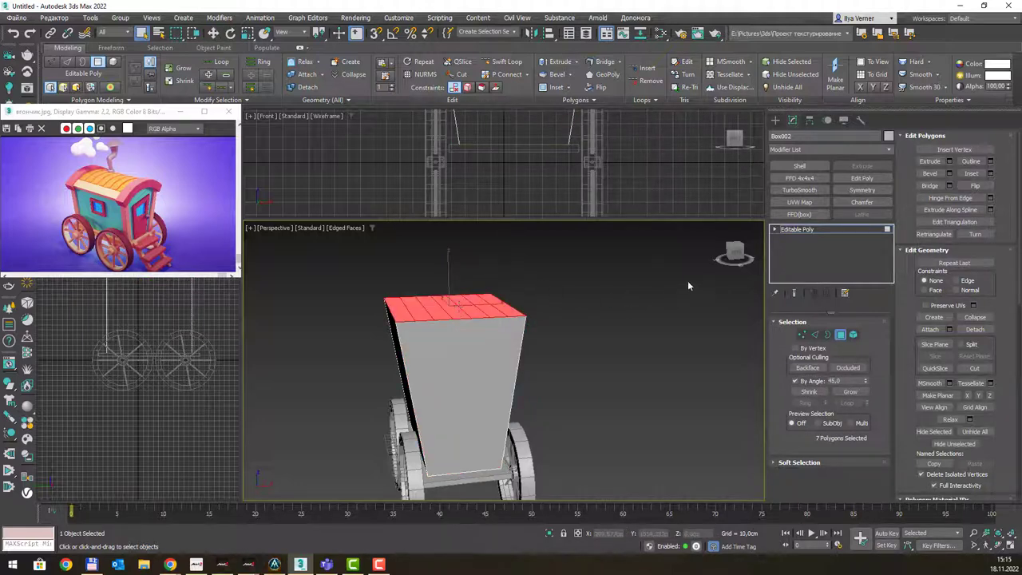
middle_click_drag(513, 307, 529, 313, "alt")
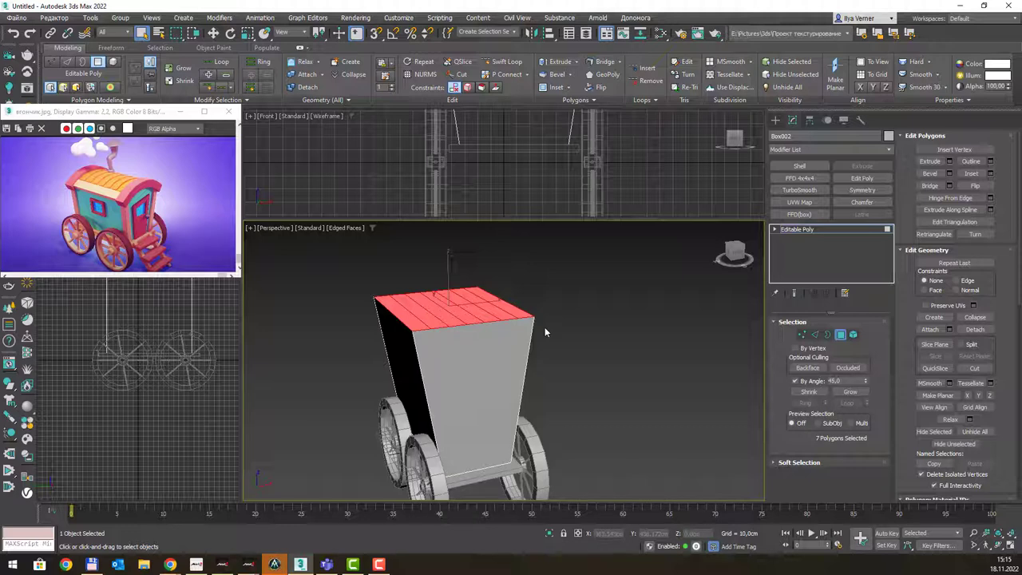
Add a Bend modifier and arch the body top with a 98.5° angle.
left_click(888, 152)
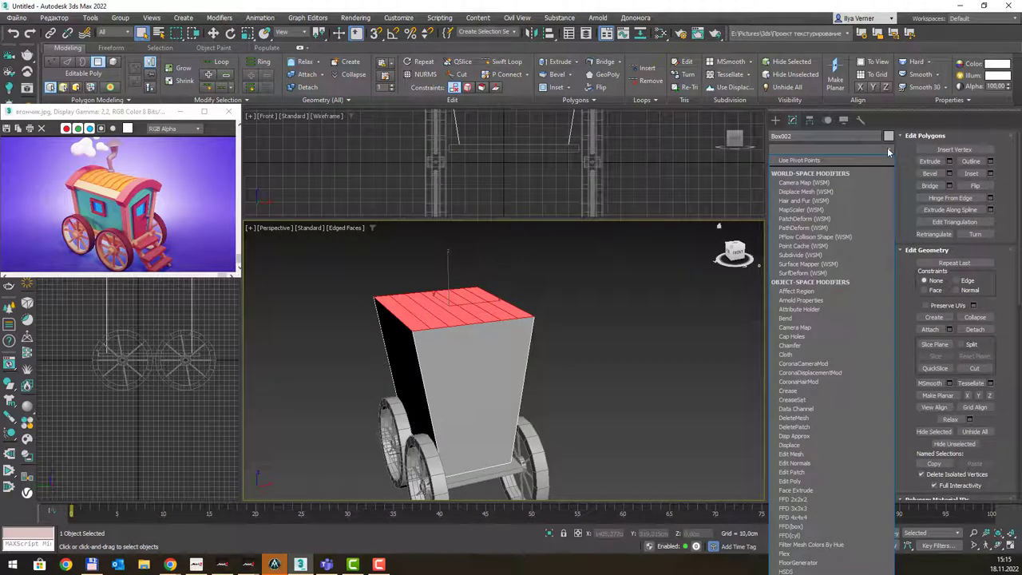
left_click(786, 318)
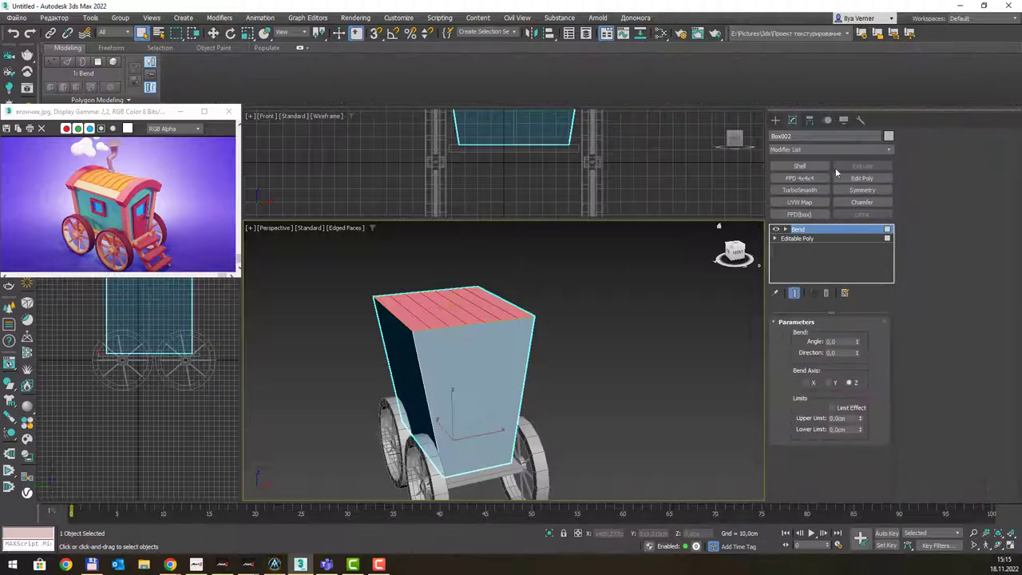
left_click(787, 230)
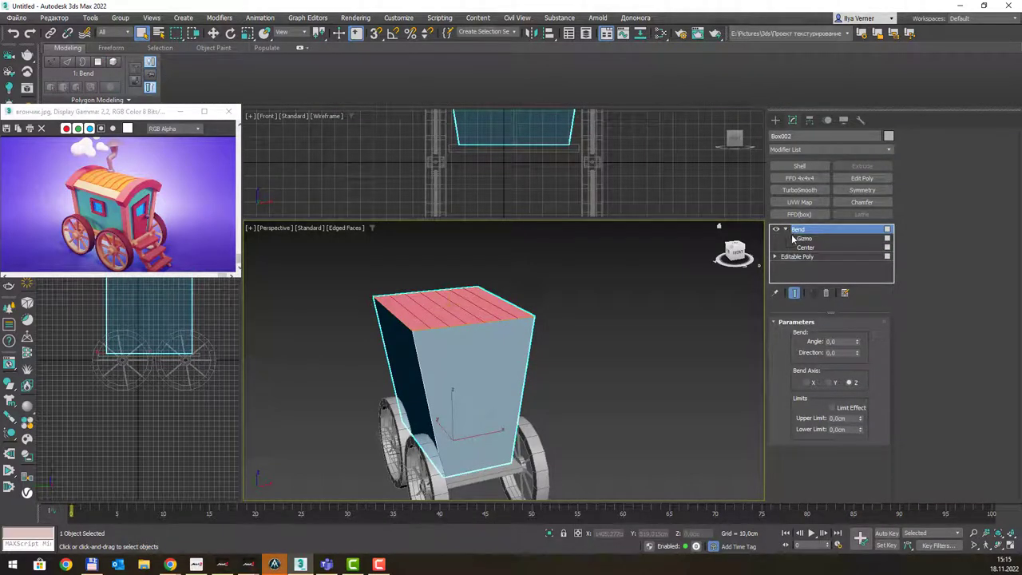
left_click(794, 238)
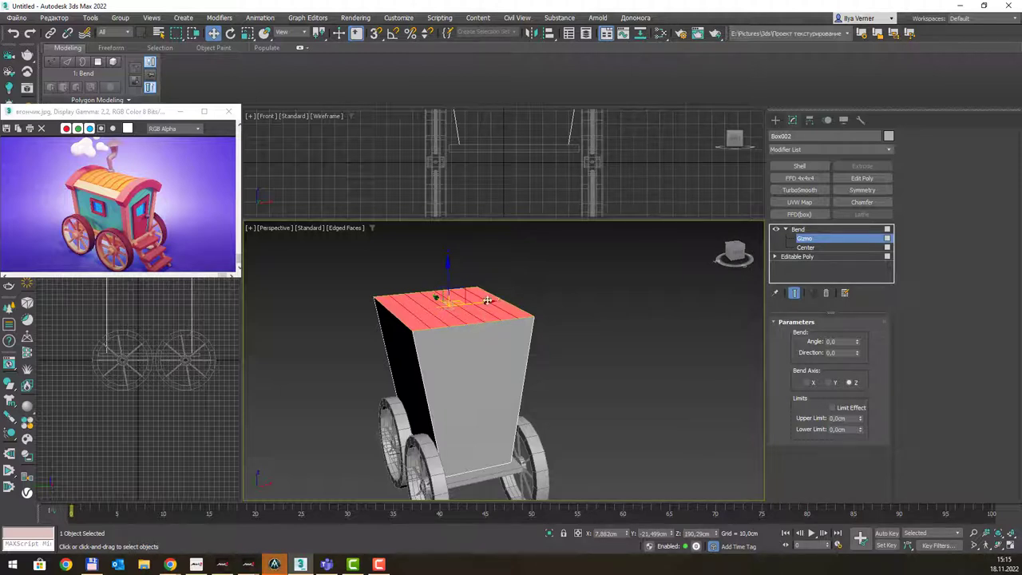
scroll(464, 319, "up", 2)
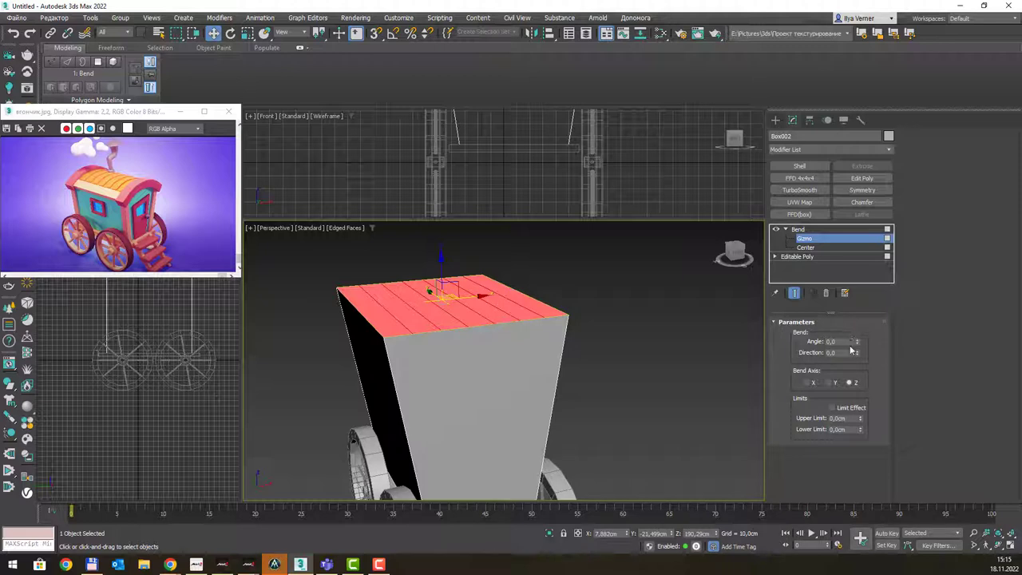
mouse_move(860, 313)
left_mouse_down()
mouse_move(857, 344)
mouse_move(859, 289)
left_mouse_up()
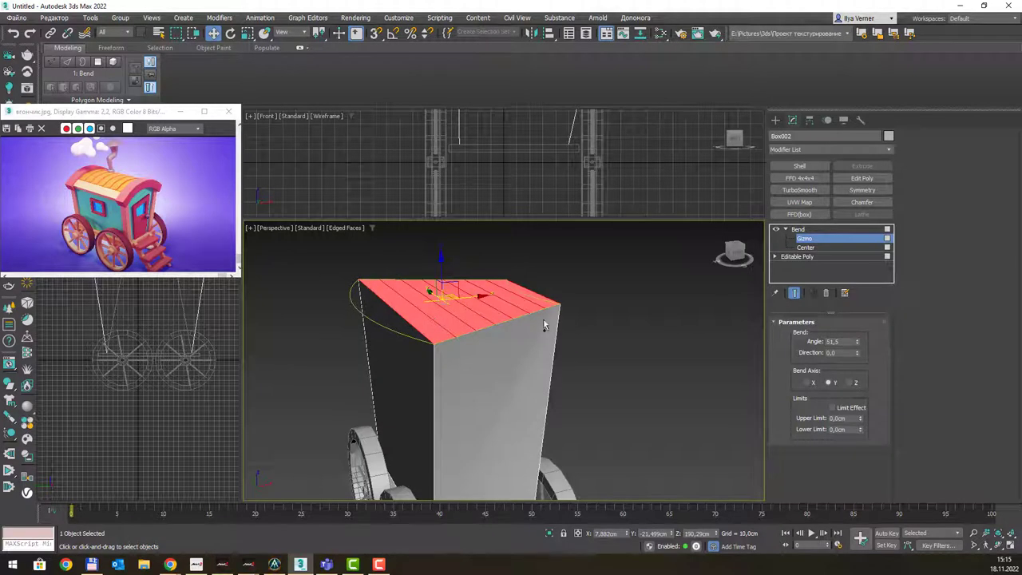
key("ctrl+z")
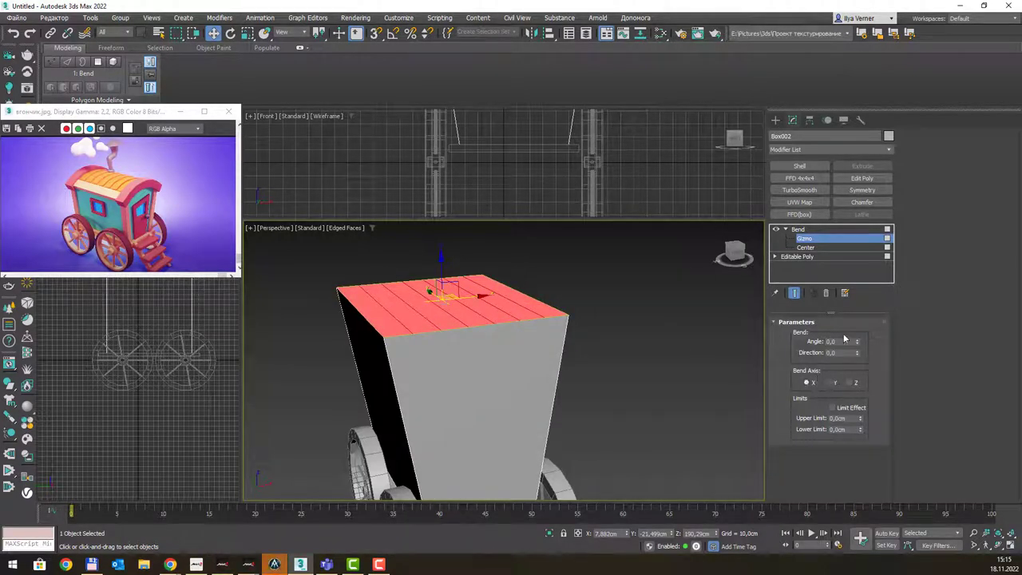
left_click_drag(857, 344, 855, 238)
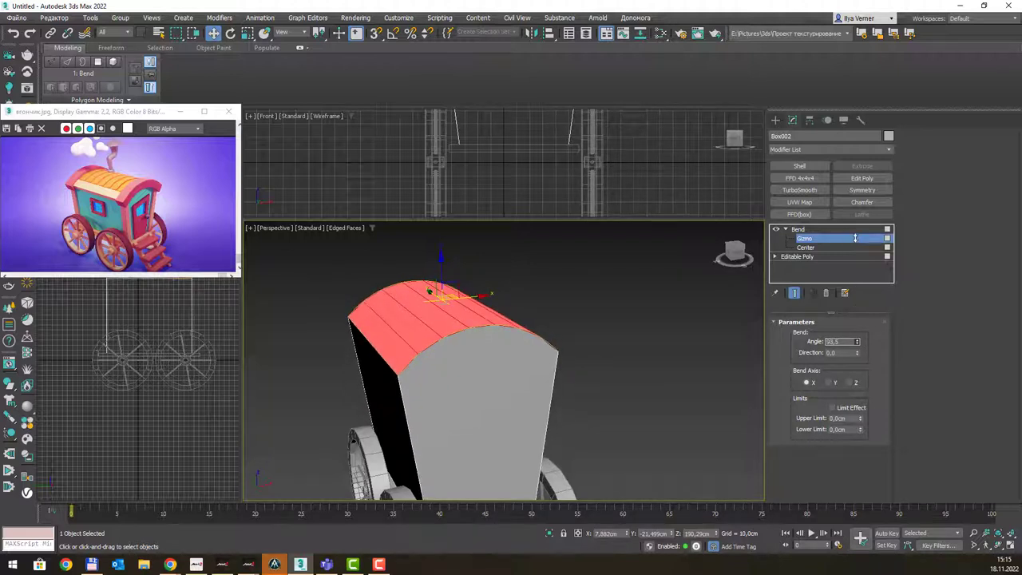
Exit the Bend gizmo and stack an Edit Poly modifier above the Bend.
middle_click_drag(549, 301, 564, 354, "alt")
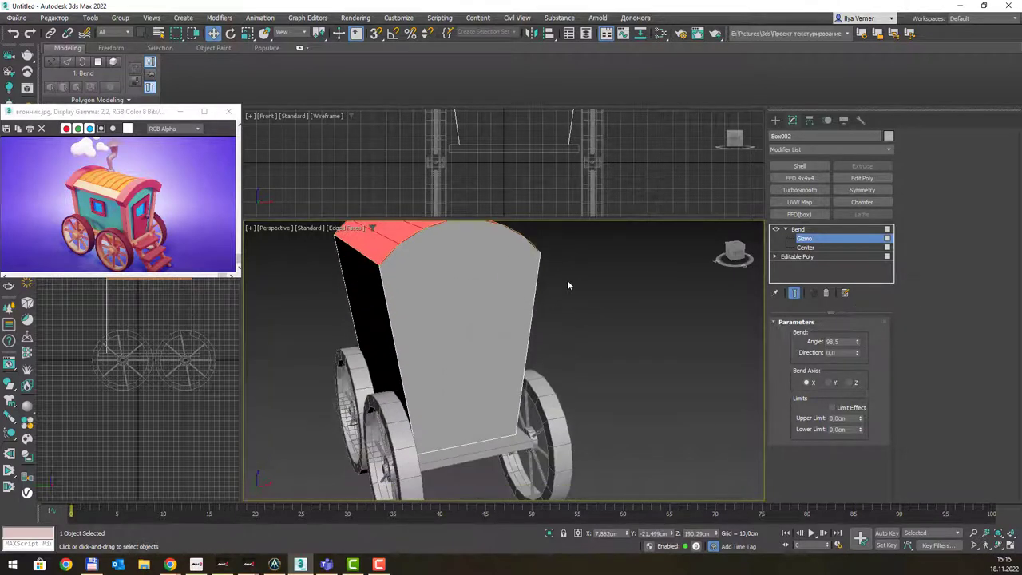
middle_click_drag(540, 316, 551, 278)
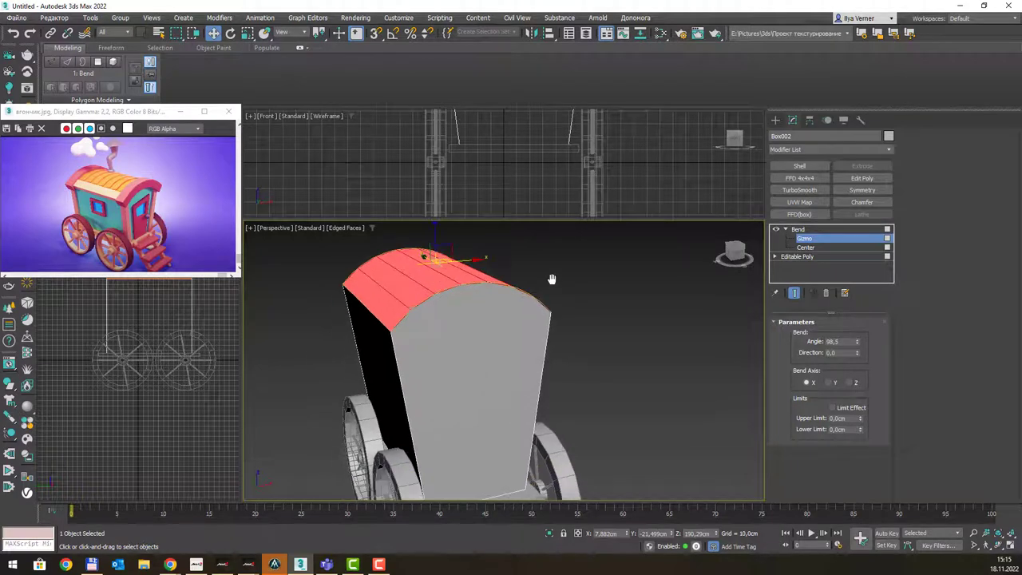
key("ctrl+b")
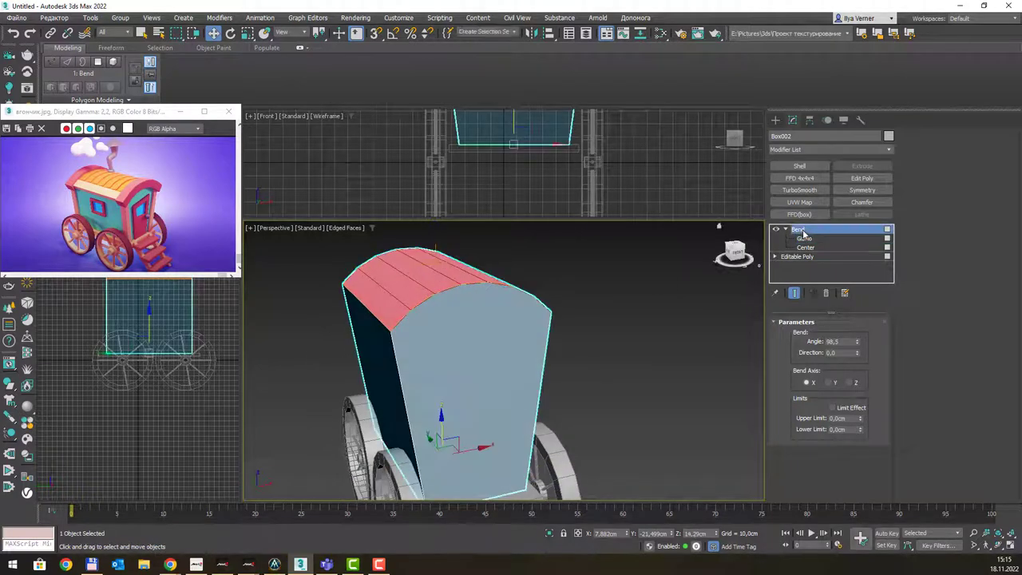
middle_click_drag(594, 293, 605, 294)
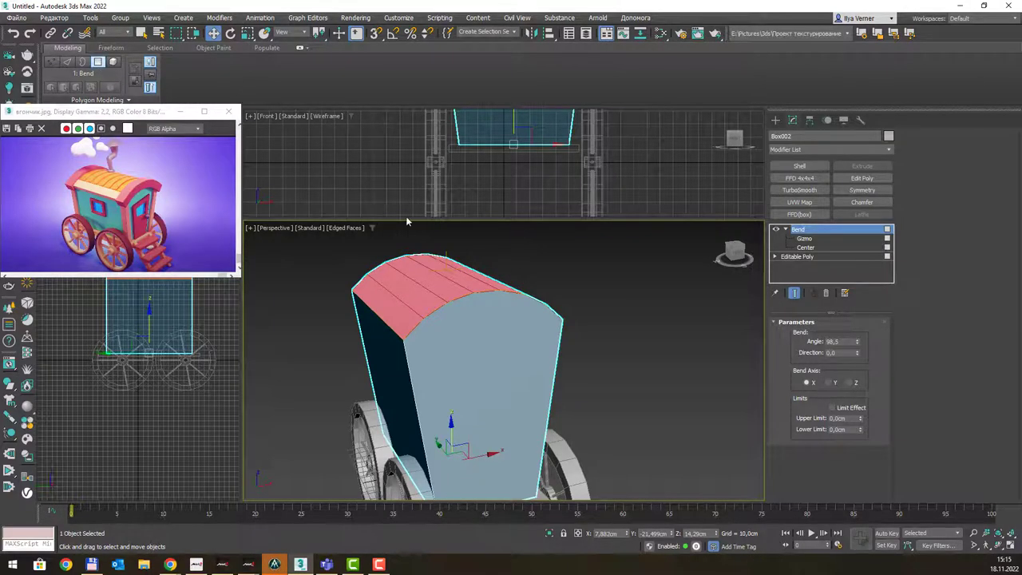
left_click(861, 178)
left_click(795, 239)
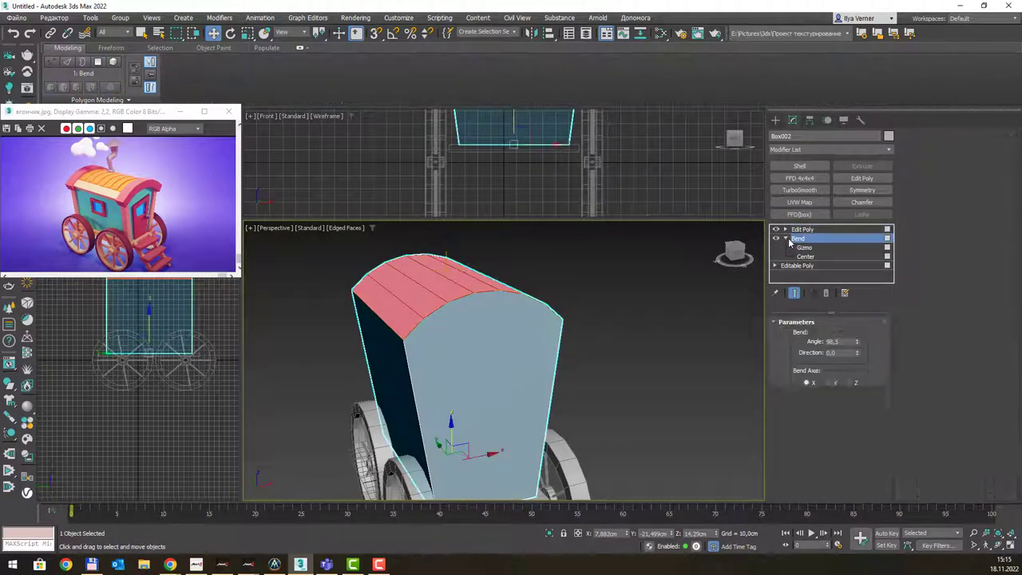
left_click(786, 239)
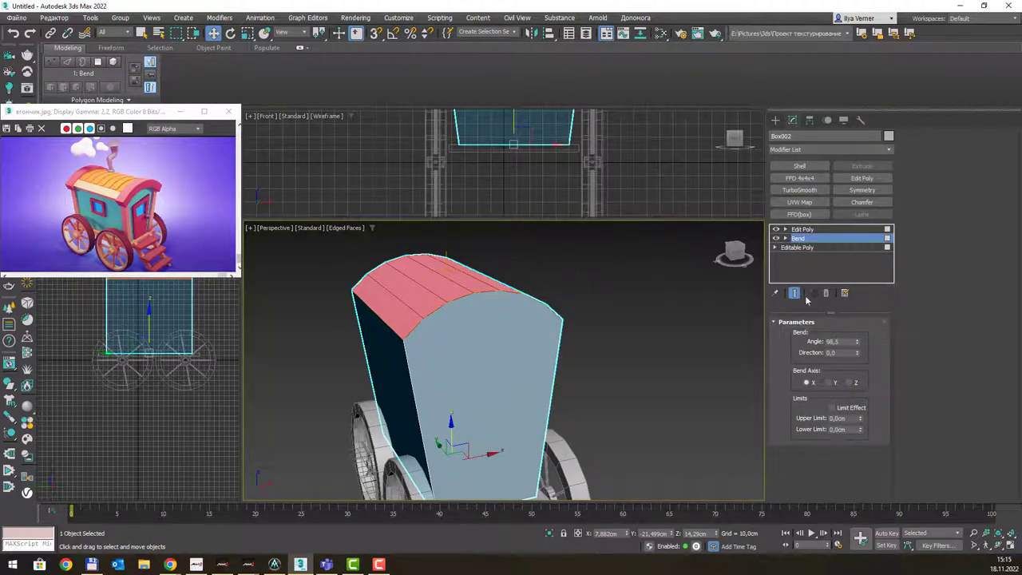
Extrude the roof polygons 3.731 cm by Local Normal and commit.
left_click(813, 230)
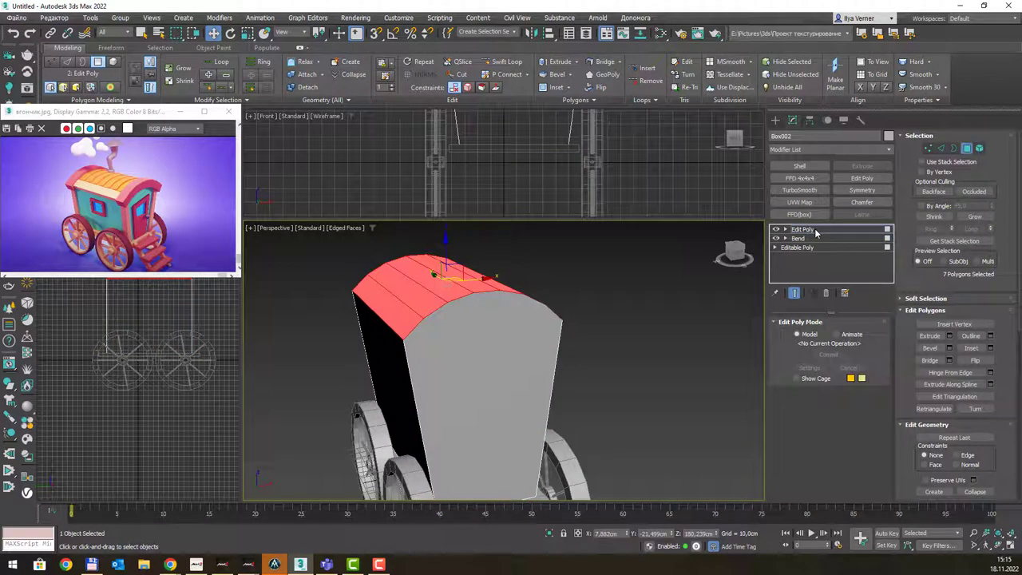
left_click(949, 335)
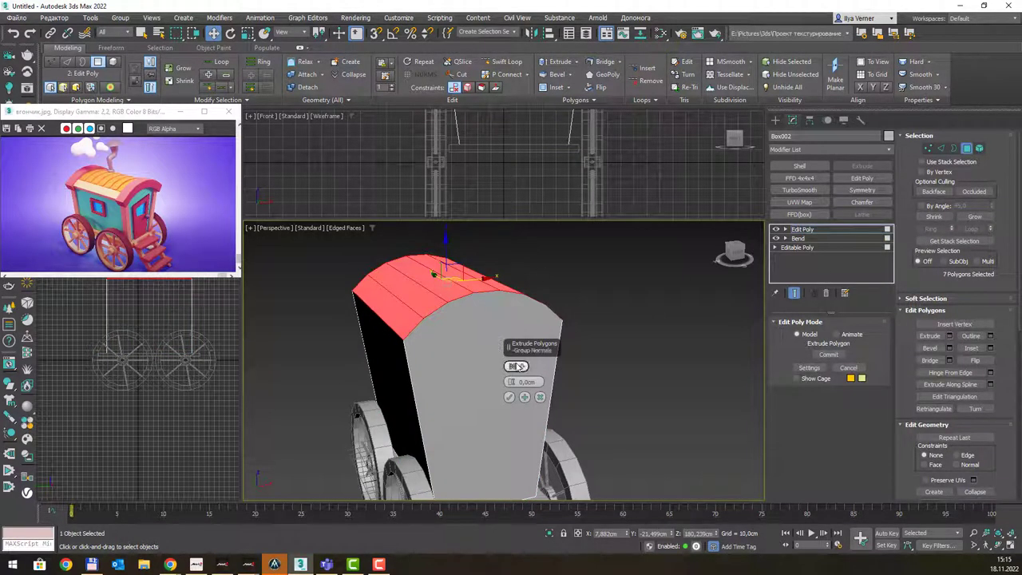
left_click_drag(510, 378, 511, 366)
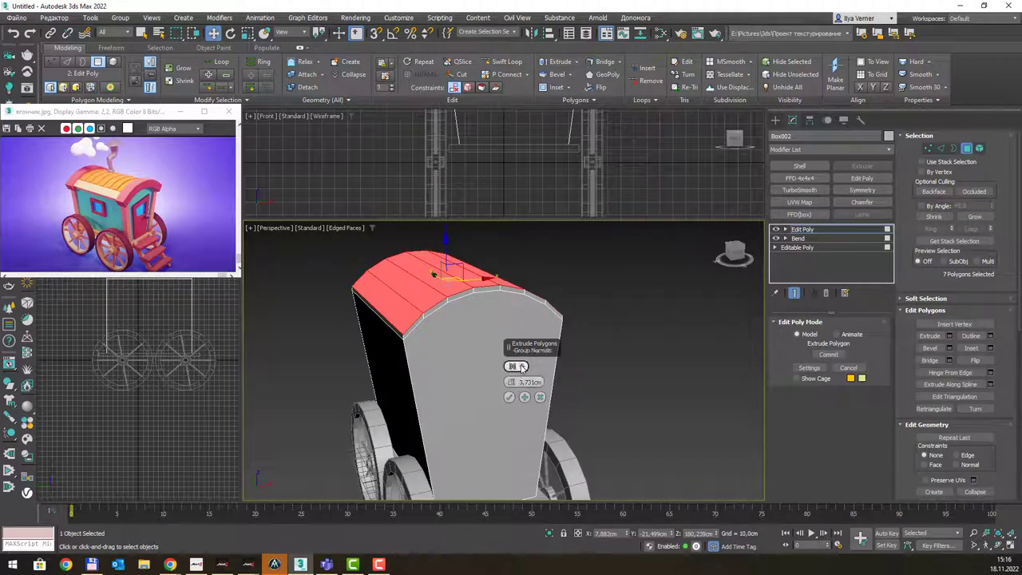
left_click(511, 366)
left_click(539, 385)
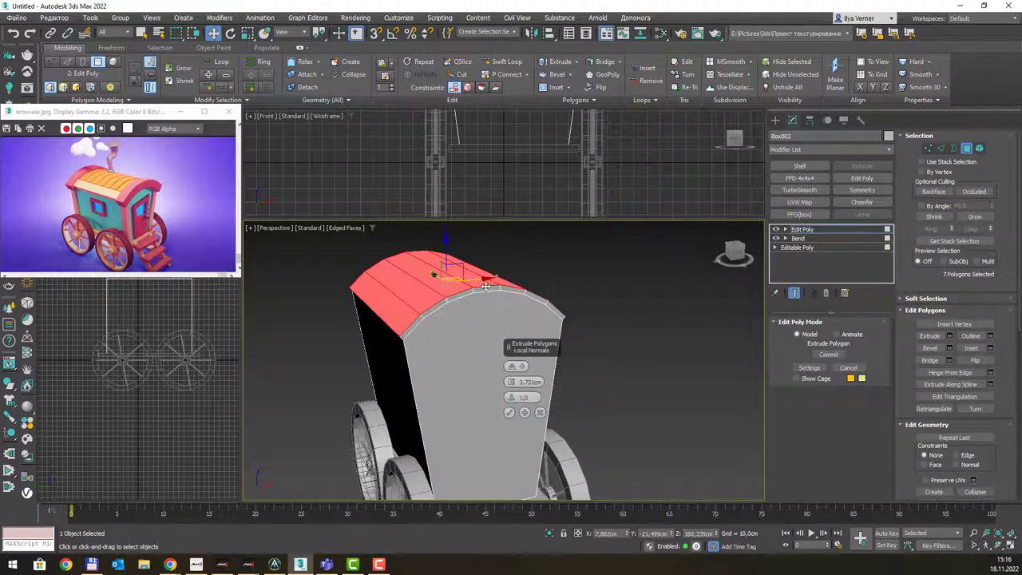
middle_click_drag(474, 356, 463, 309, "alt")
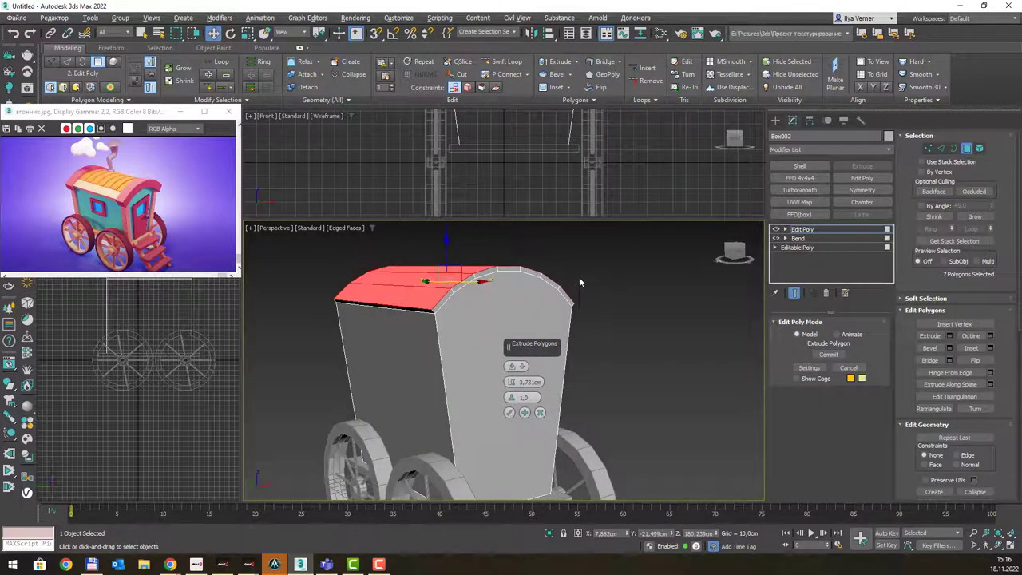
mouse_move(579, 304)
middle_mouse_down("alt")
mouse_move(557, 284)
mouse_move(511, 285)
middle_mouse_up("alt")
key("q")
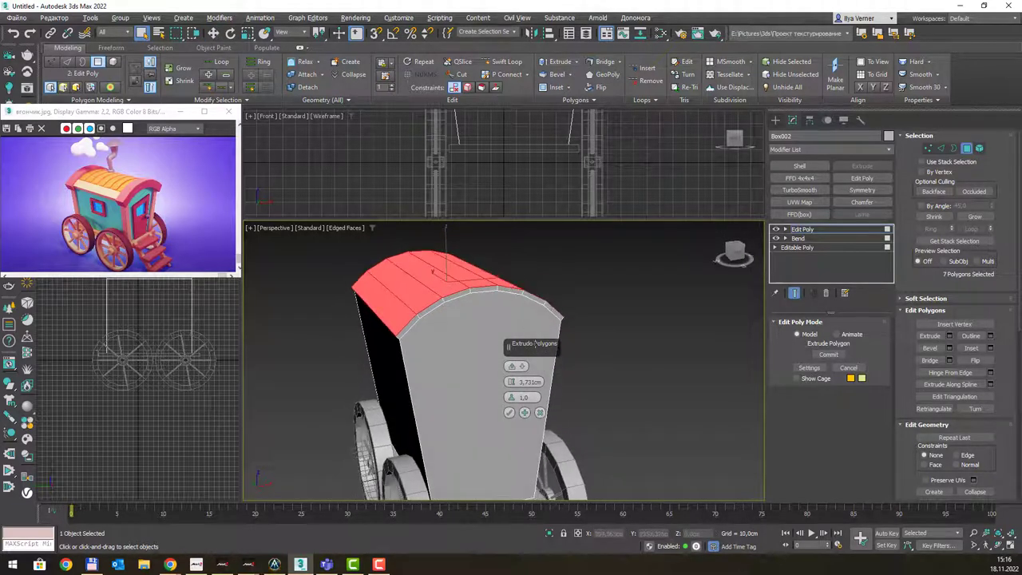
left_click(509, 412)
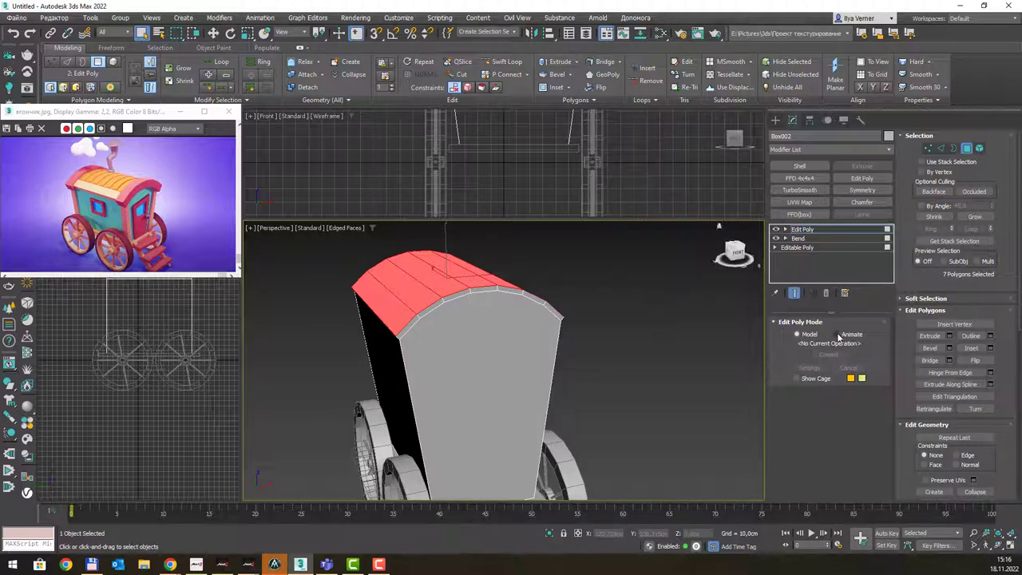
Select the front and back end faces of the body by angle.
left_click(937, 207)
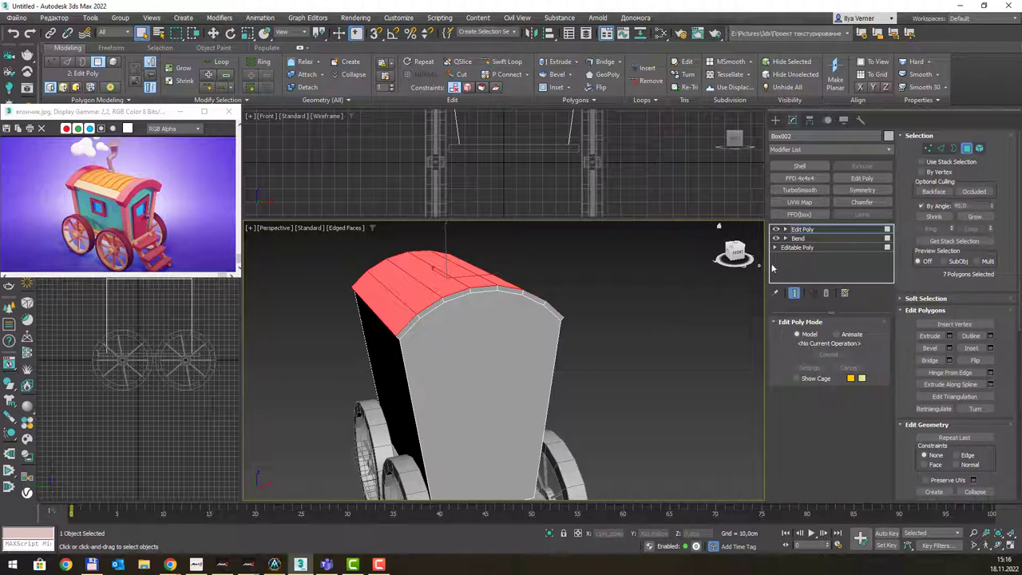
left_click(455, 295)
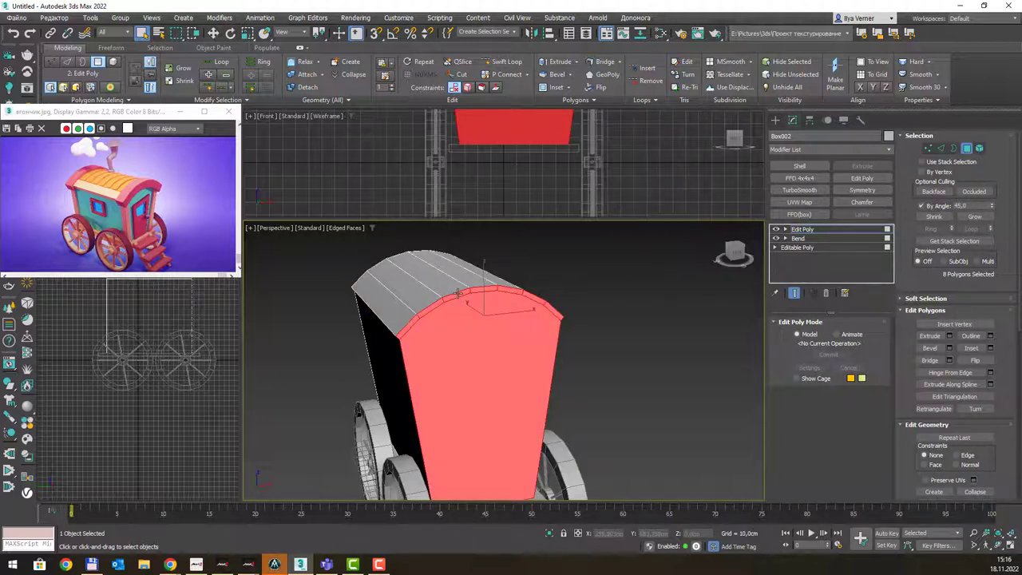
left_click(483, 369, "alt")
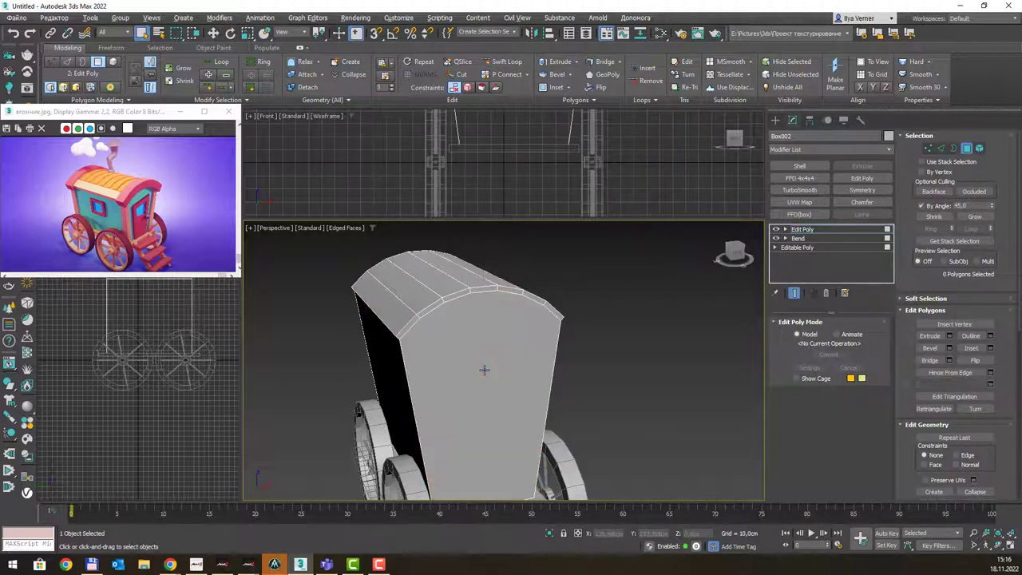
left_click(452, 296)
middle_click_drag(435, 270, 450, 289, "alt")
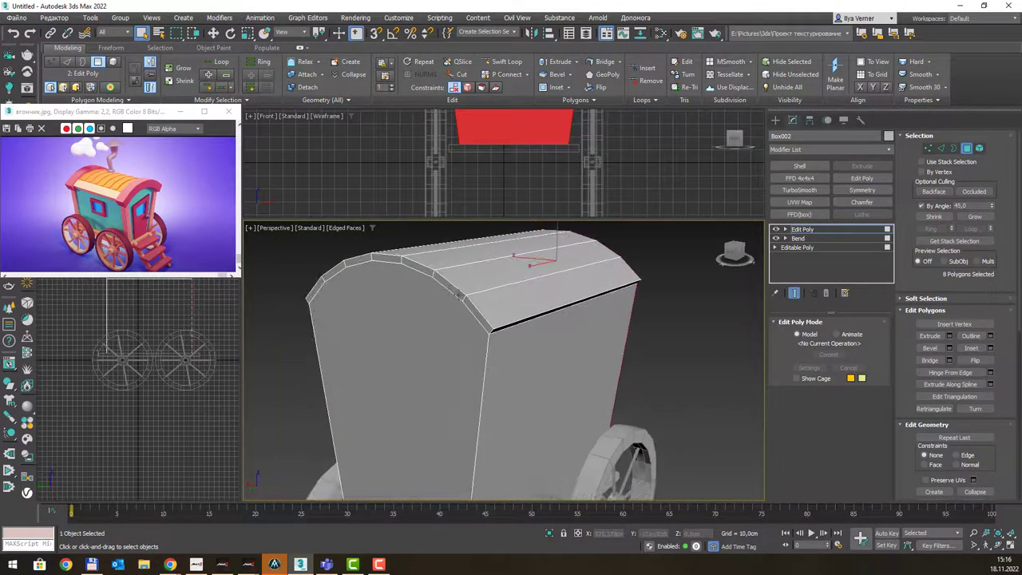
left_click(451, 289, "ctrl")
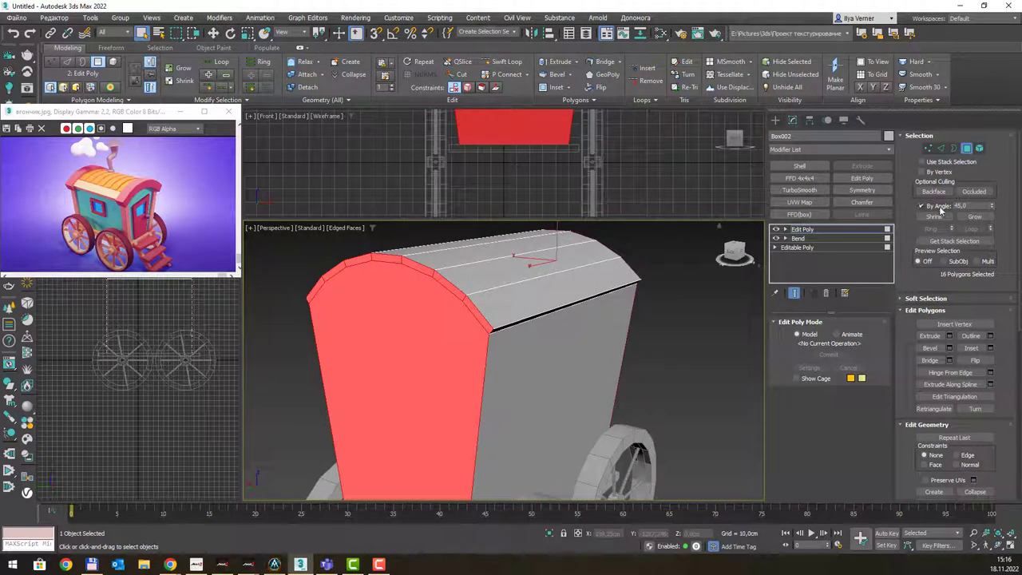
Deselect the large end polygons and extrude the roof-edge faces 11.871 cm.
left_click(921, 205)
left_click(452, 347, "alt")
mouse_move(595, 356)
middle_mouse_down("alt")
mouse_move(604, 326)
mouse_move(530, 320)
middle_mouse_up("alt")
left_click(567, 336, "alt")
mouse_move(585, 297)
middle_mouse_down("alt")
mouse_move(597, 298)
mouse_move(548, 301)
mouse_move(559, 283)
middle_mouse_up("alt")
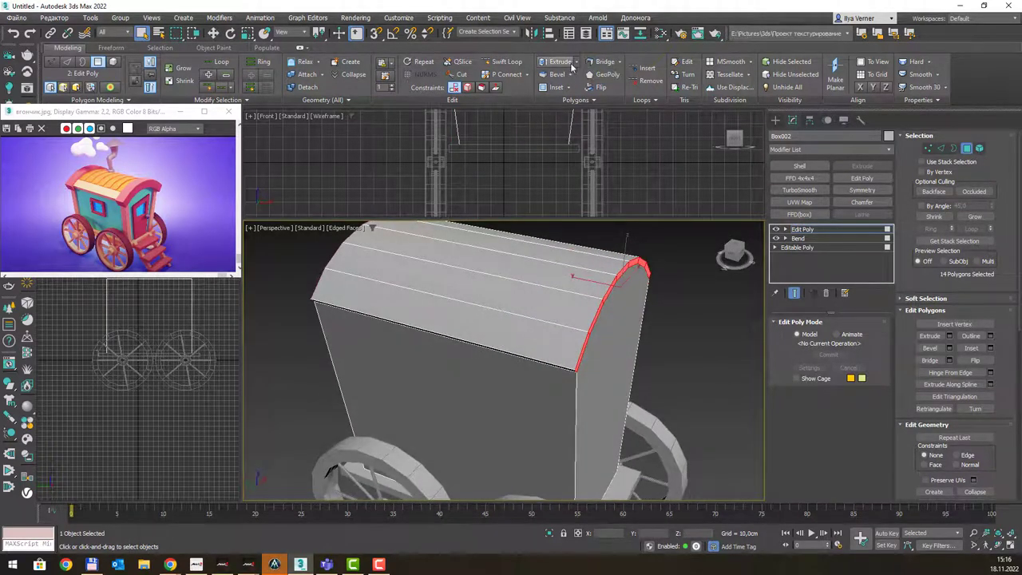
left_click(559, 61)
key("shift+e")
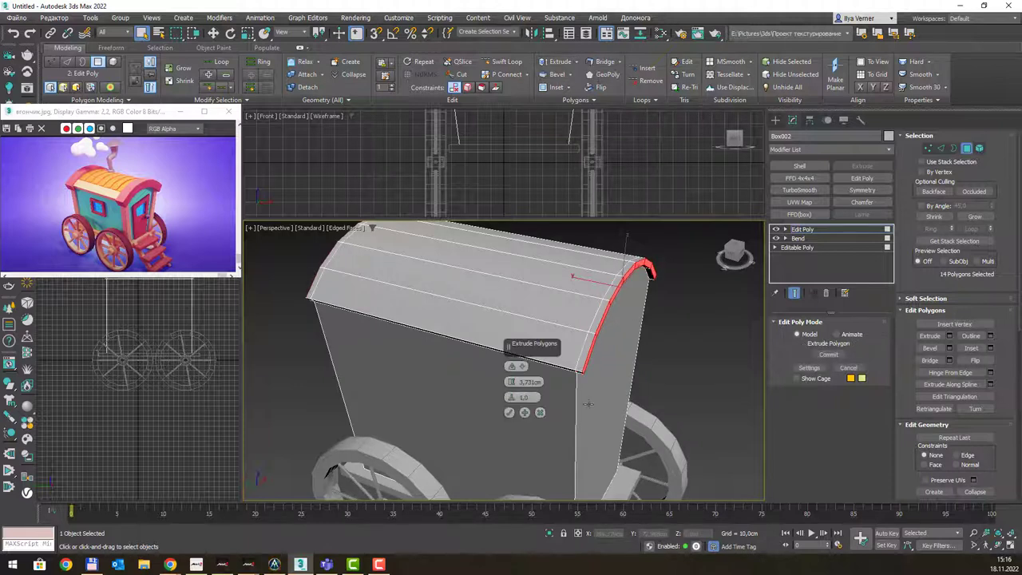
left_click_drag(513, 367, 518, 354)
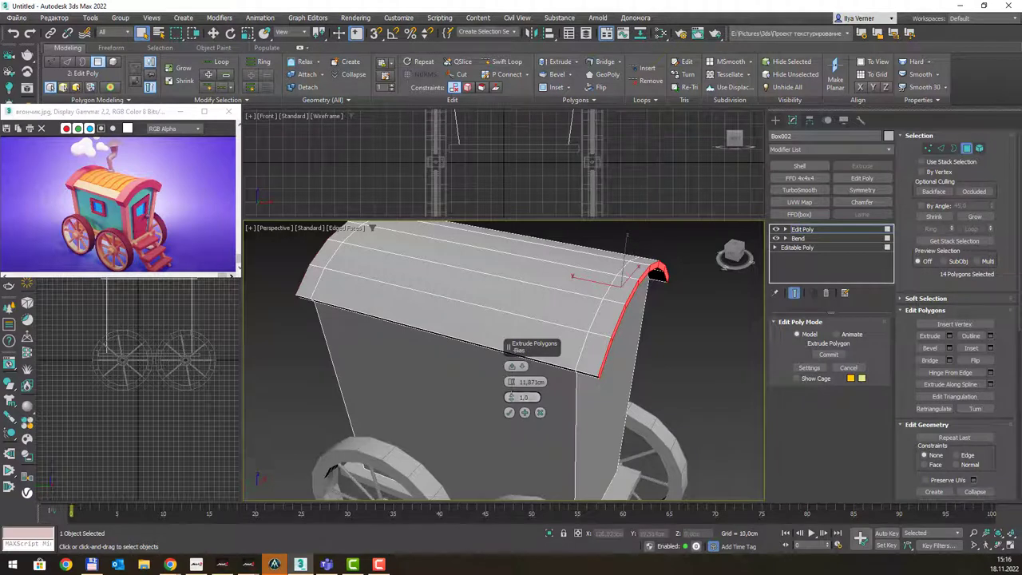
Commit the roof end-strip extrusion and select the small eave corner polygons.
left_click(510, 412)
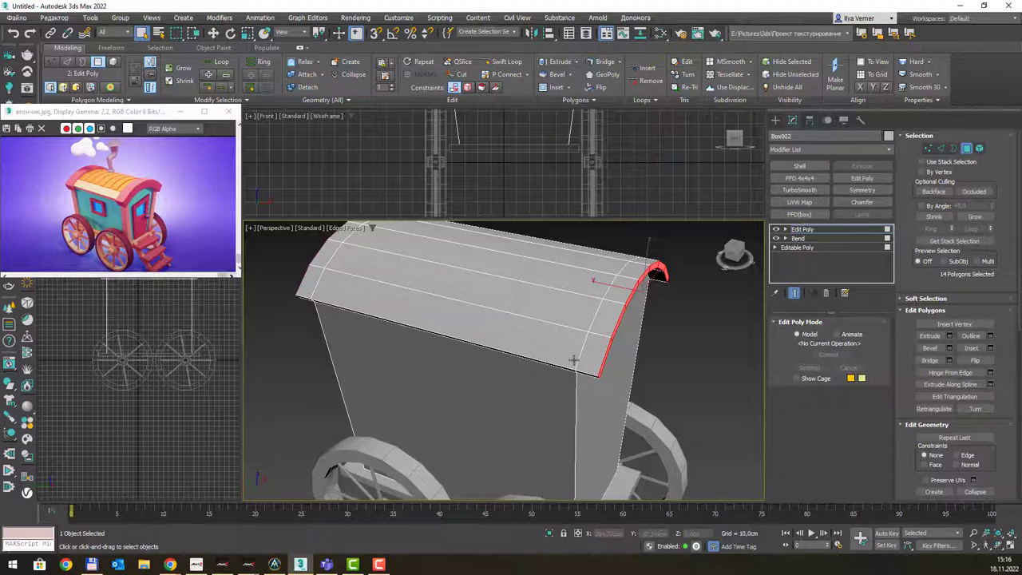
middle_click_drag(589, 369, 596, 313, "alt")
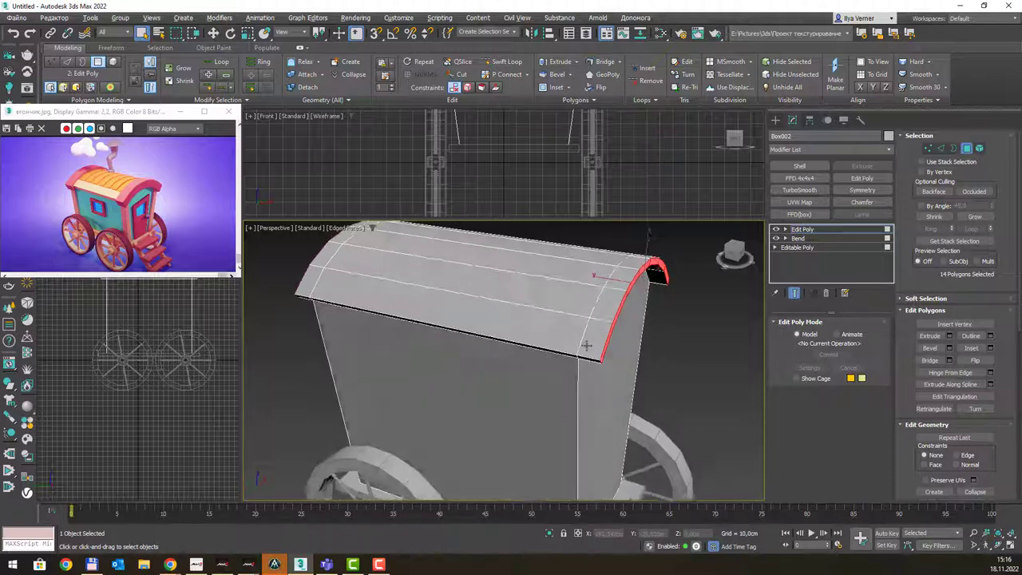
left_click(597, 306)
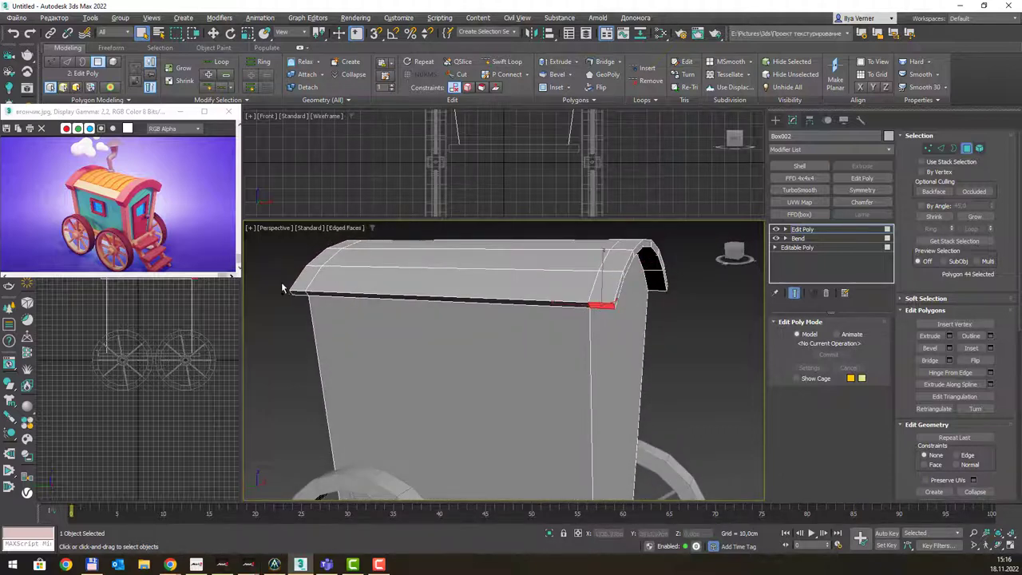
middle_click_drag(626, 312, 502, 288, "alt")
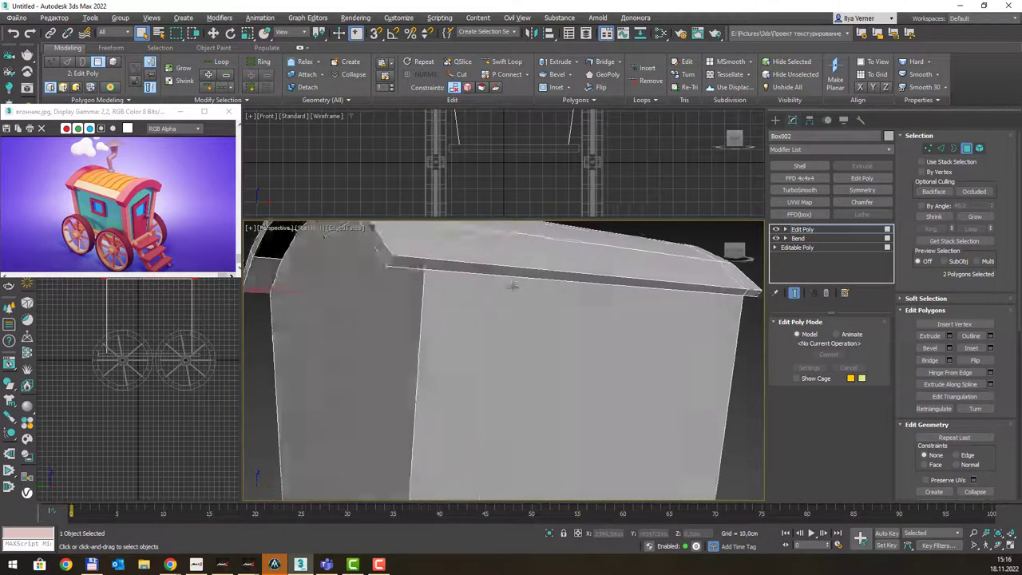
left_click(355, 255, "ctrl")
middle_click_drag(597, 282, 511, 311, "alt")
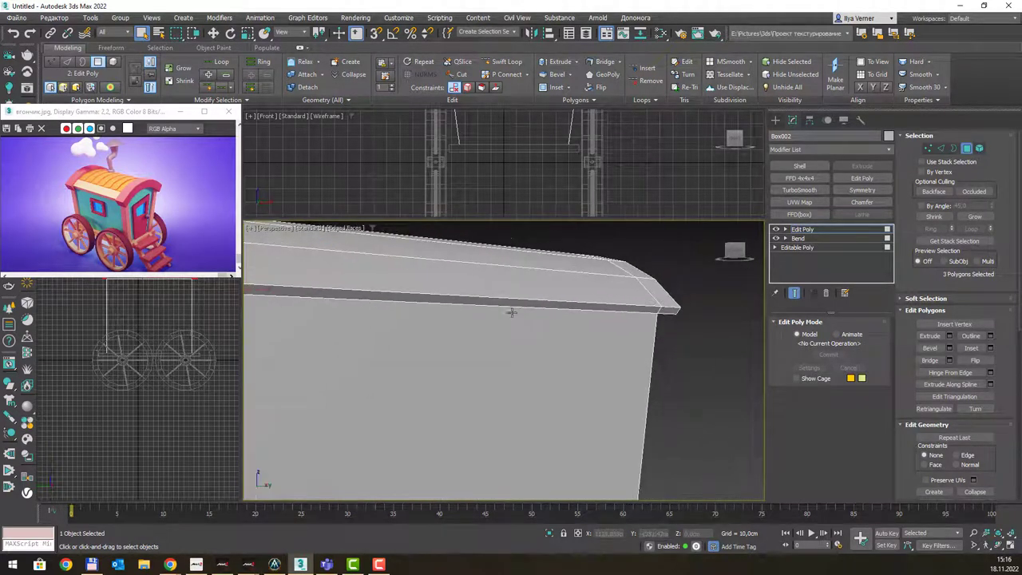
mouse_move(677, 342)
middle_mouse_down("alt")
mouse_move(586, 327)
mouse_move(686, 110)
middle_mouse_up("alt")
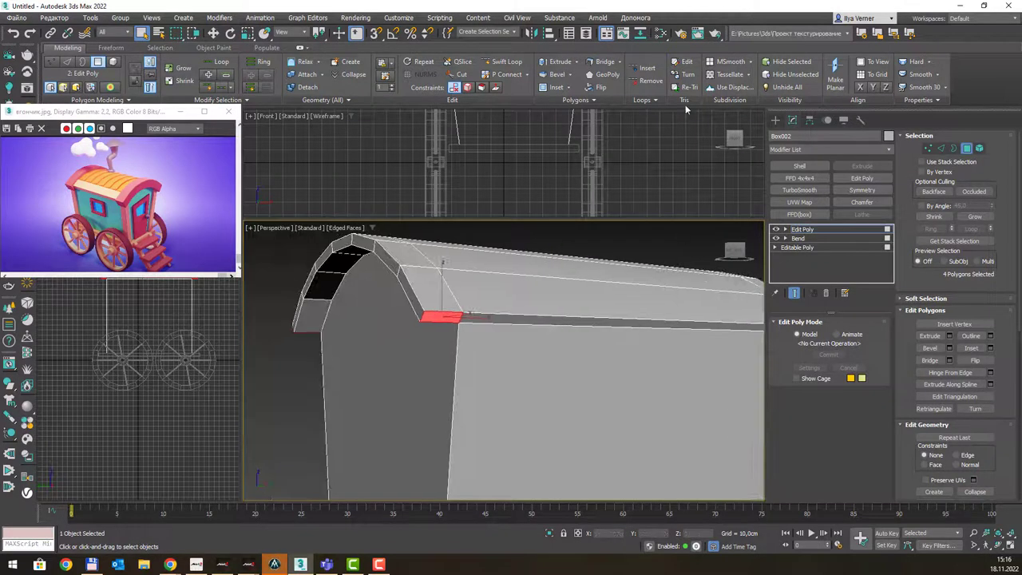
Extrude the selected eave corner polygons outward by 10.684 cm.
left_click(576, 63)
left_click(566, 78)
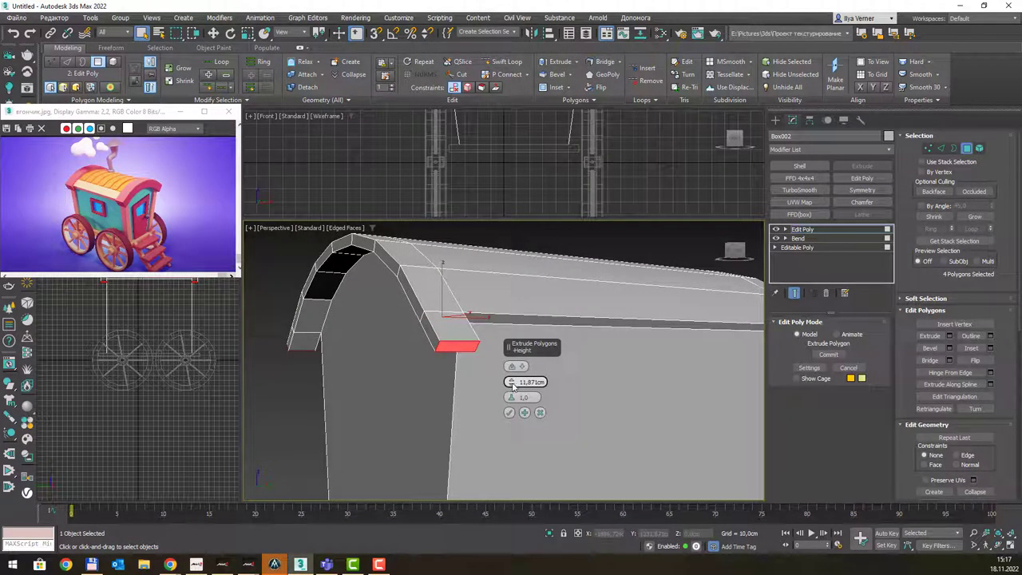
left_click_drag(513, 384, 512, 399)
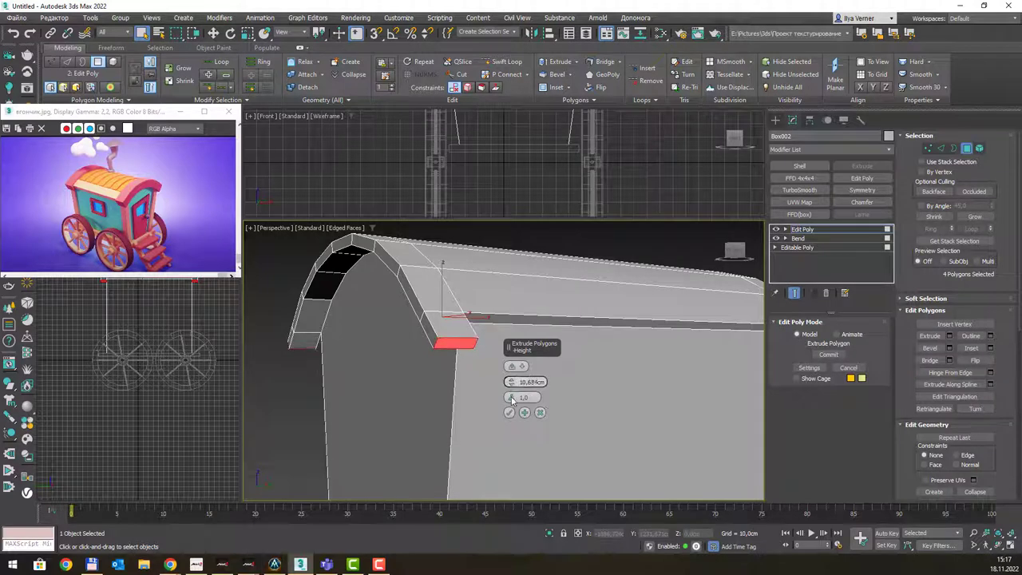
left_click(508, 412)
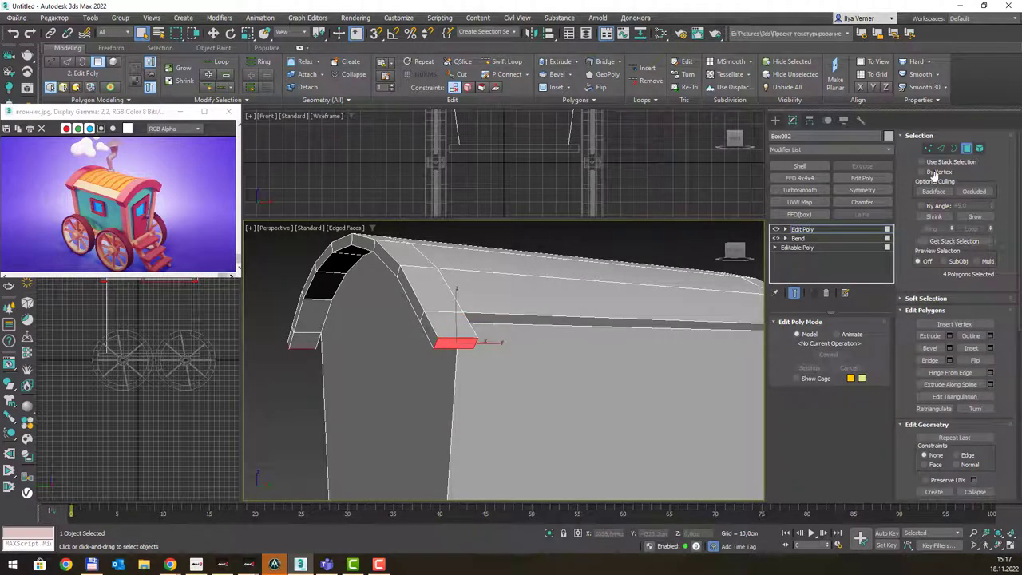
With By Angle 45 on, select the top roof surface plus both arched end strips.
left_click(930, 206)
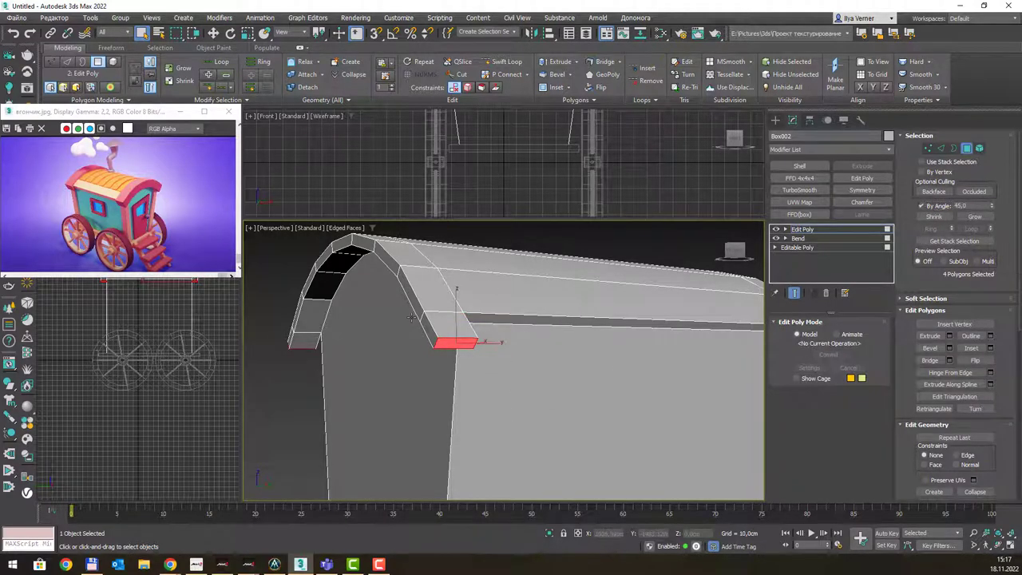
left_click(443, 318)
middle_click_drag(443, 318, 287, 310, "alt")
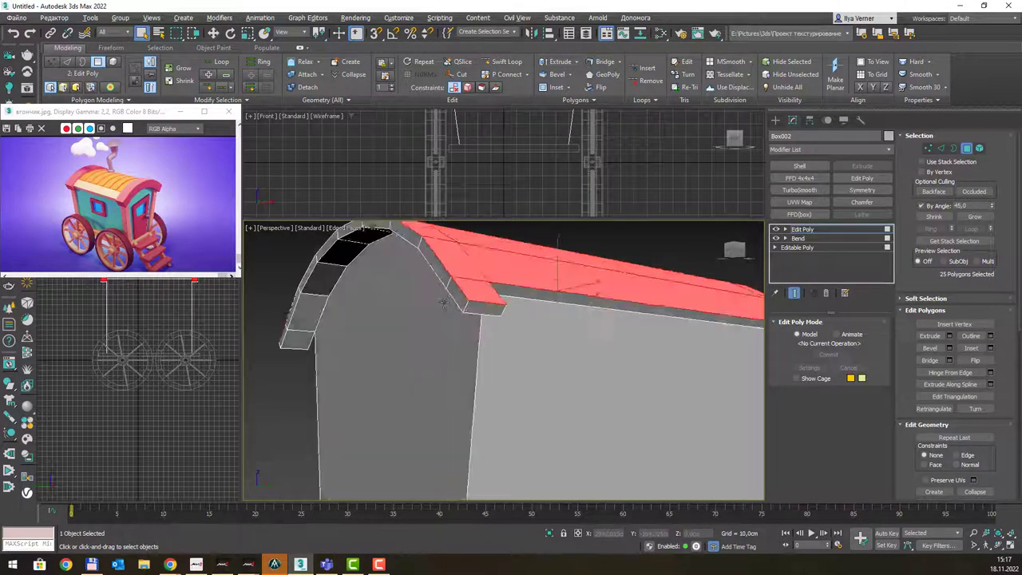
left_click(310, 295, "ctrl")
scroll(522, 378, "down", 3)
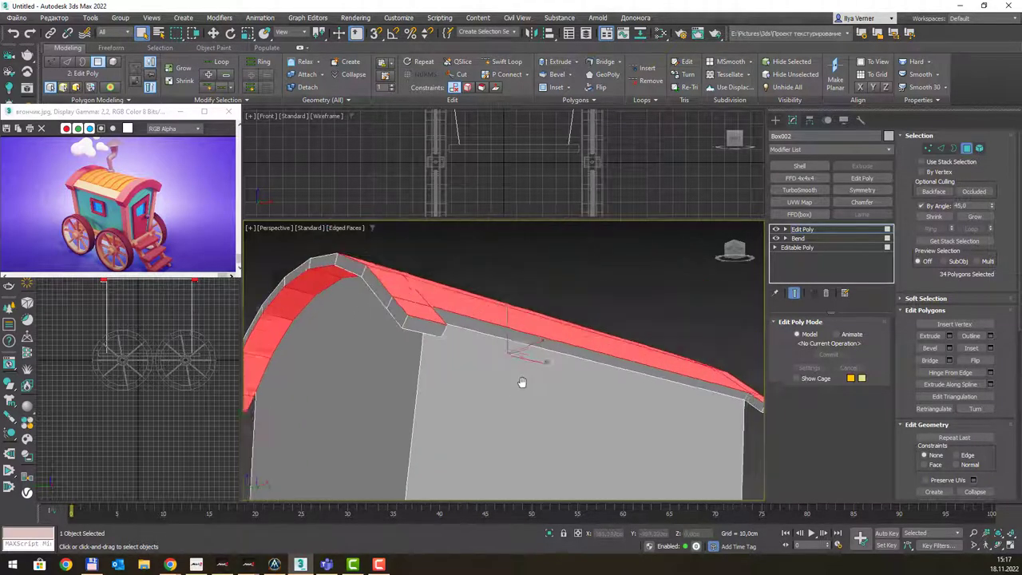
scroll(522, 367, "down", 1)
scroll(563, 332, "down", 2)
middle_click_drag(564, 332, 490, 285, "alt")
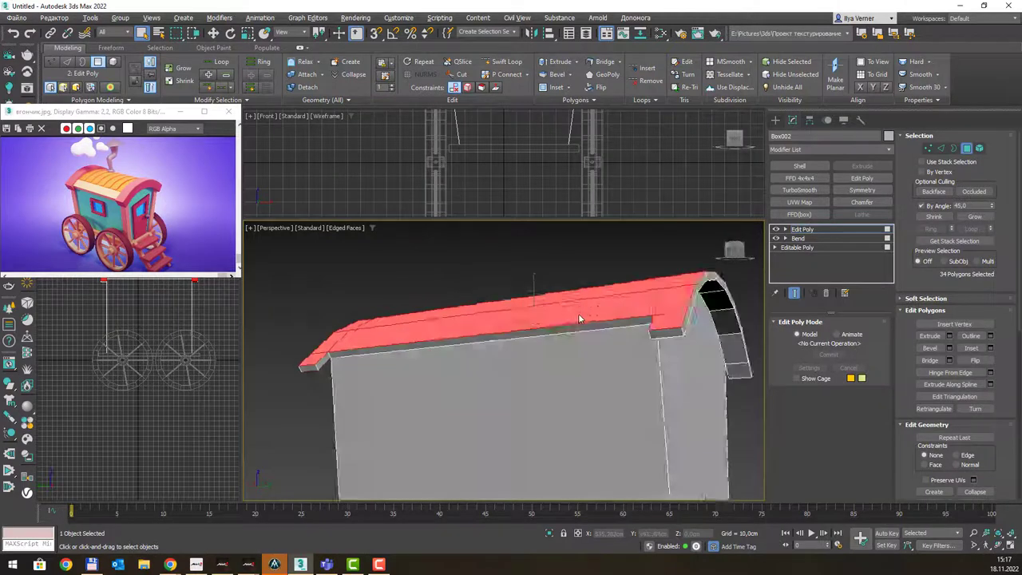
scroll(506, 273, "up", 2)
scroll(507, 273, "down", 1)
scroll(490, 293, "down", 2)
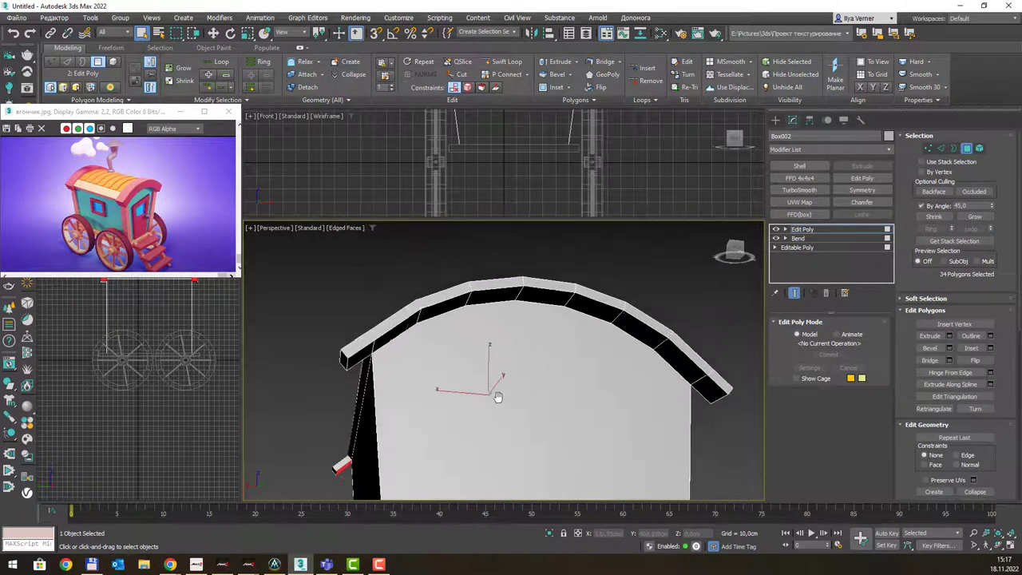
scroll(486, 383, "down", 1)
left_click(371, 317, "ctrl")
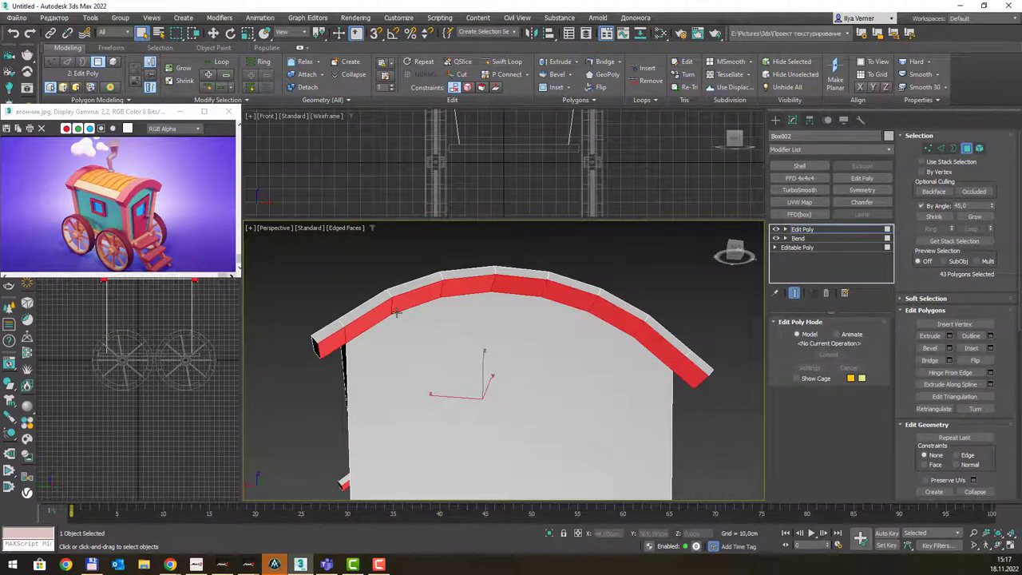
middle_click_drag(371, 317, 498, 349, "alt")
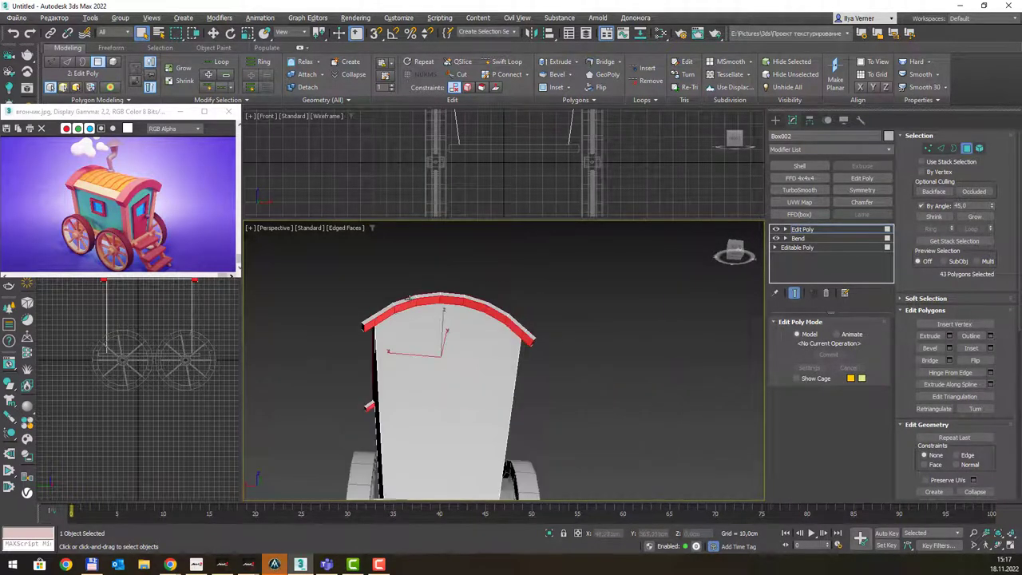
Turn off By Angle and deselect the top roof polygons, keeping only the arch strips.
left_click(931, 206)
left_click_drag(433, 313, 452, 418, "alt")
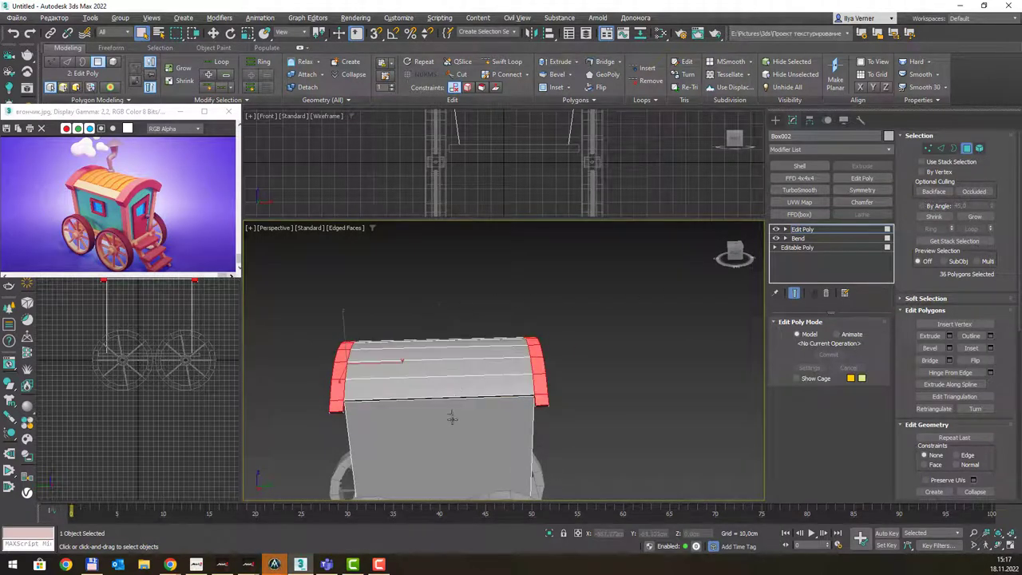
middle_click_drag(460, 354, 633, 327, "alt")
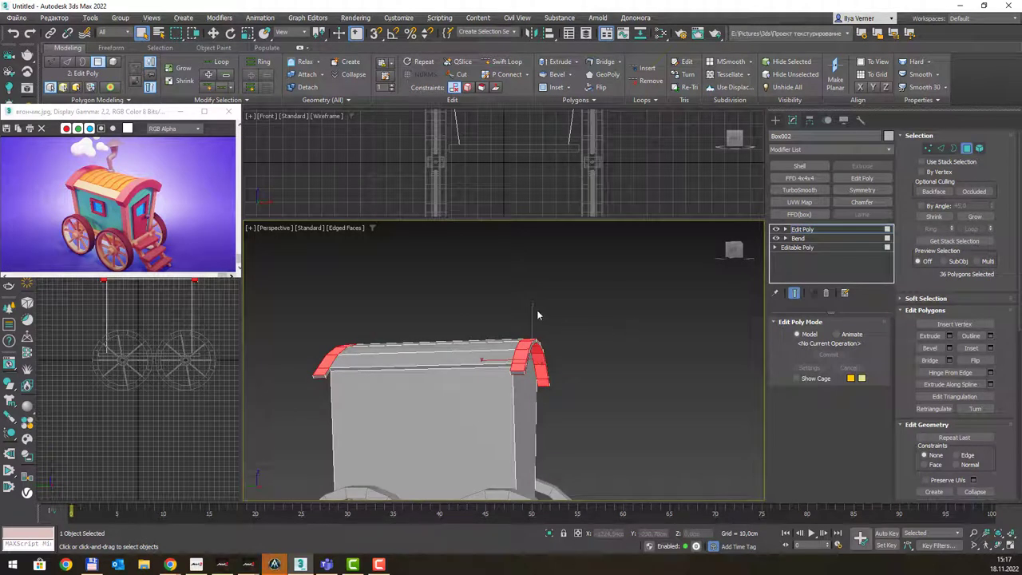
middle_click_drag(536, 310, 544, 343)
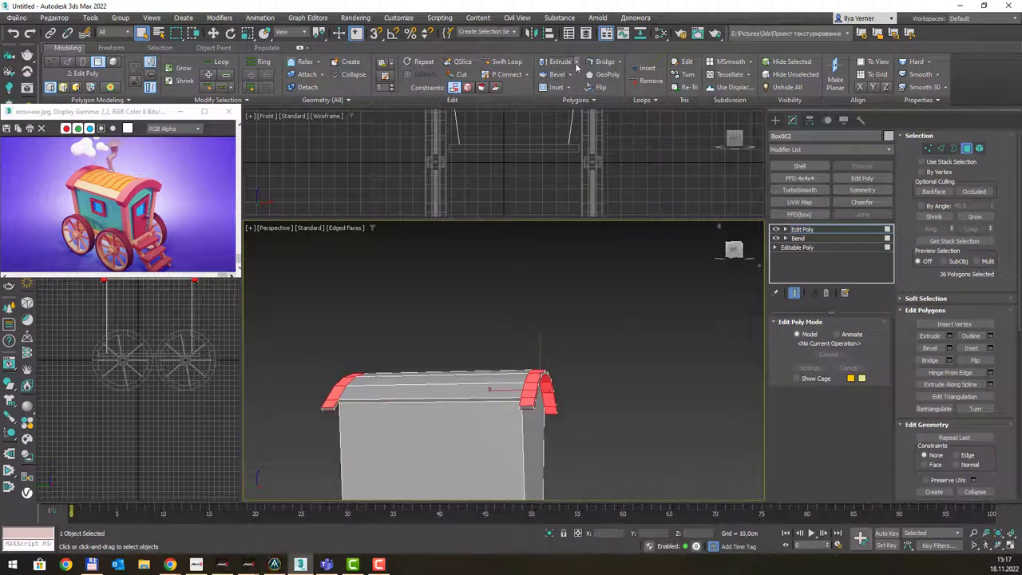
Extrude both arched end strips as a Group by 7.631 cm.
left_click(576, 64)
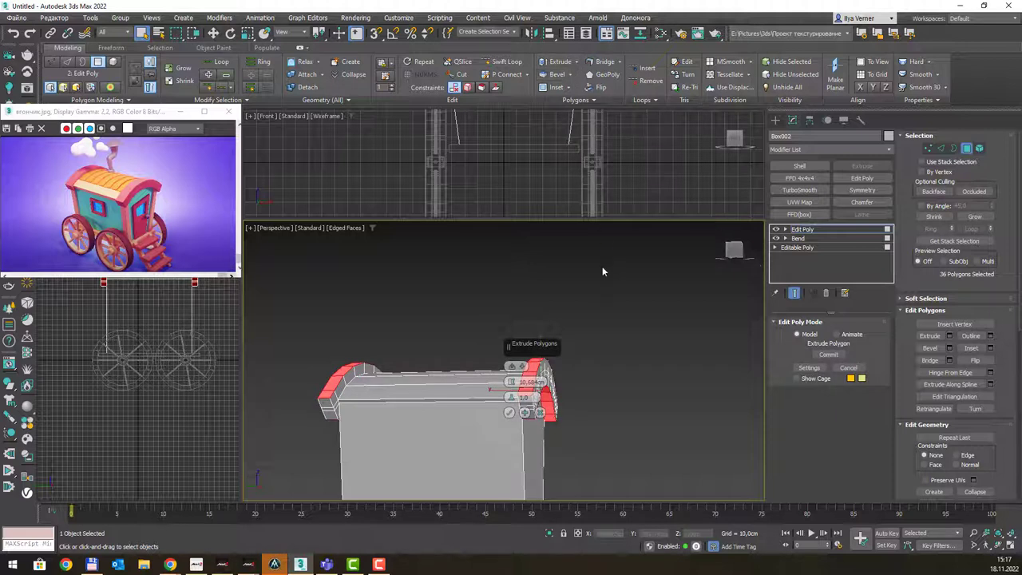
left_click(522, 365)
left_click(543, 371)
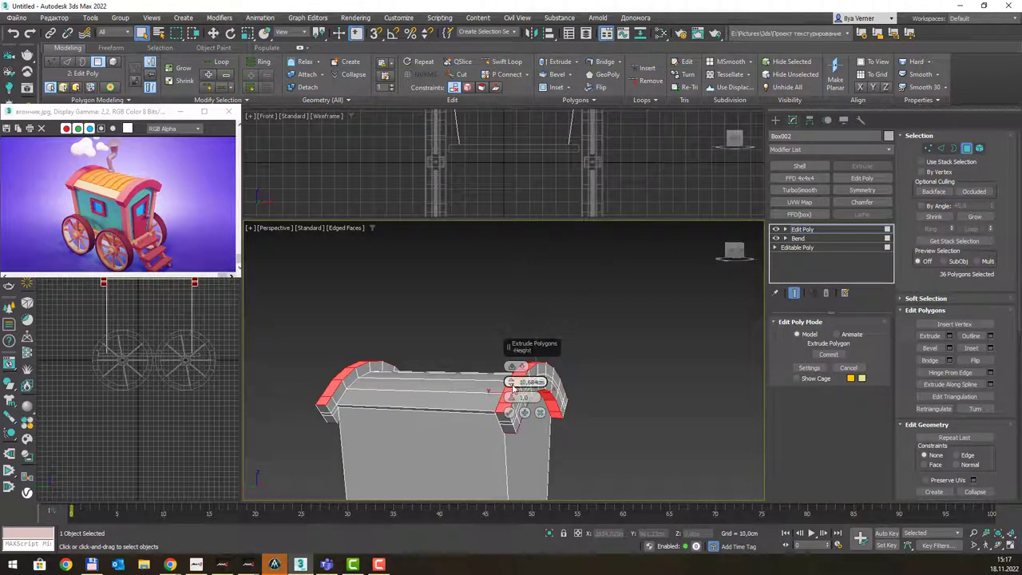
left_click_drag(514, 392, 512, 391)
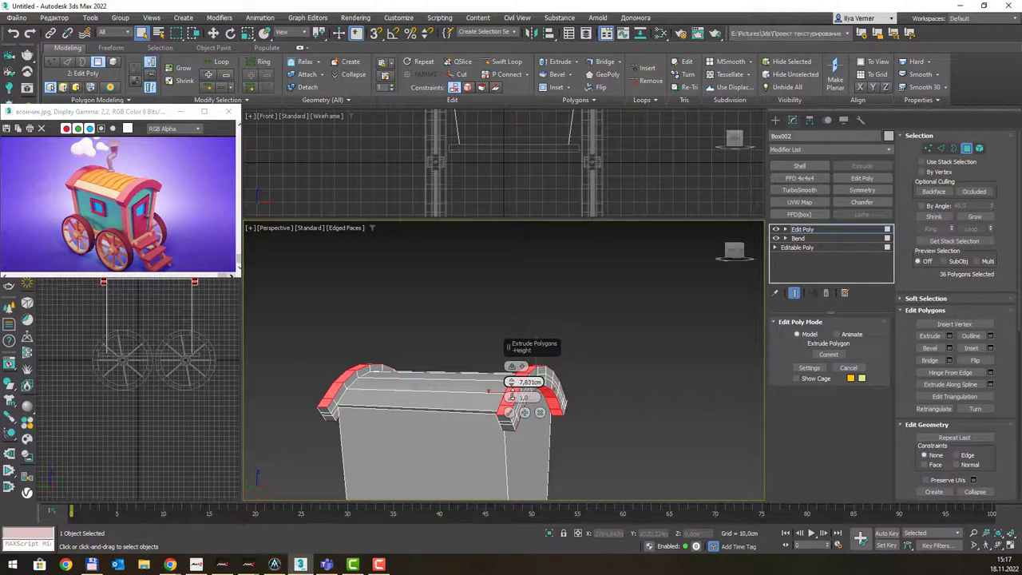
mouse_move(601, 354)
middle_mouse_down("alt")
mouse_move(564, 372)
mouse_move(616, 381)
middle_mouse_up("alt")
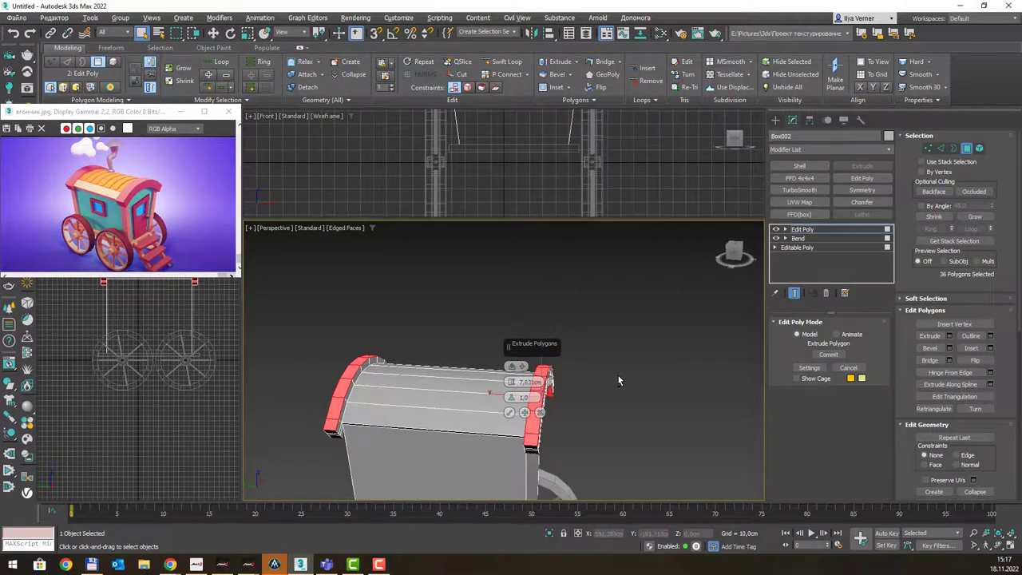
left_click(510, 412)
middle_click_drag(479, 383, 460, 382, "alt")
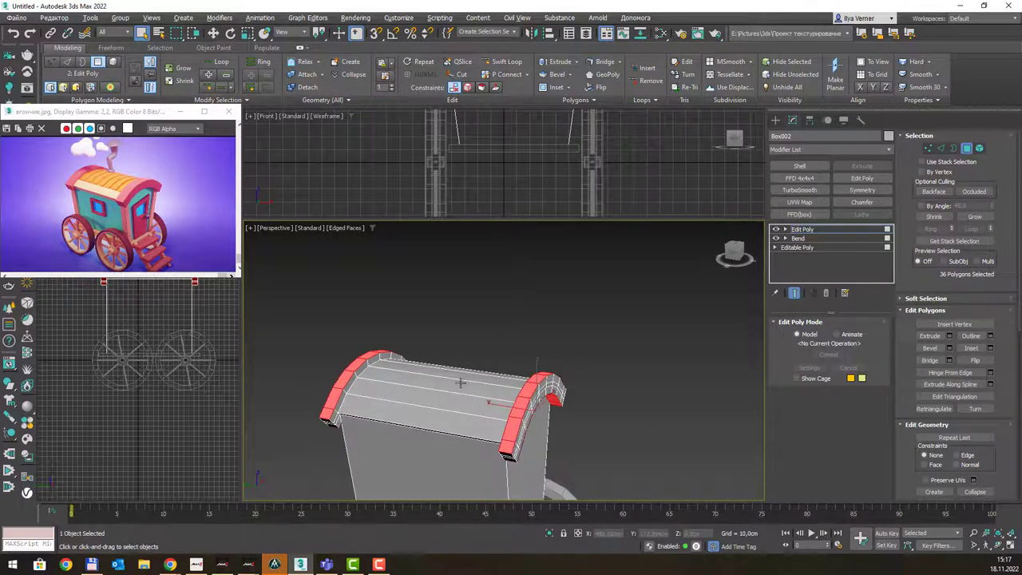
left_click(338, 400)
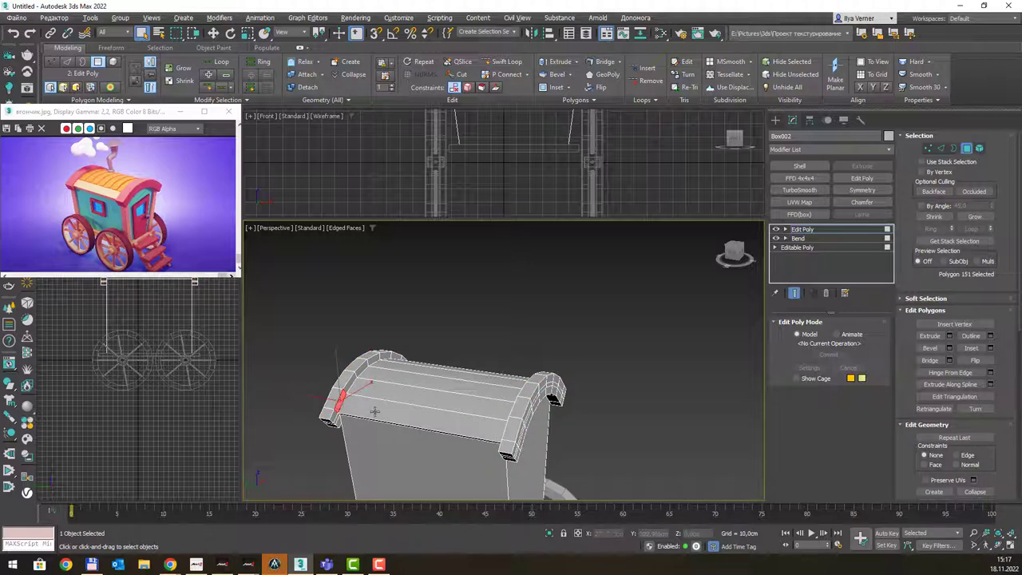
Select the eight outer-face polygons along the arch rims on both roof ends.
middle_click_drag(375, 411, 350, 406, "alt")
scroll(350, 406, "up", 2)
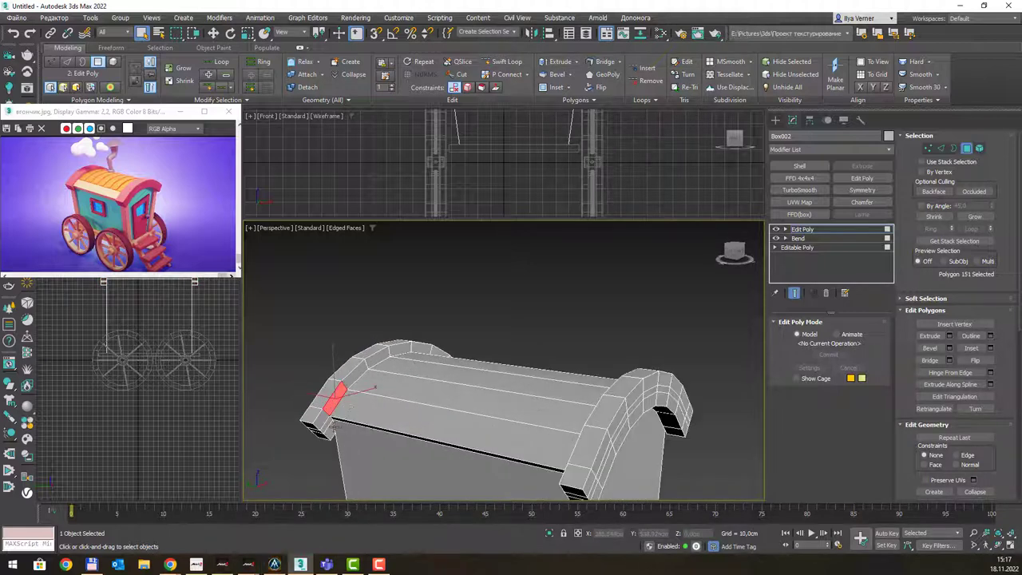
left_click(328, 419, "ctrl")
middle_click_drag(328, 419, 500, 391, "alt")
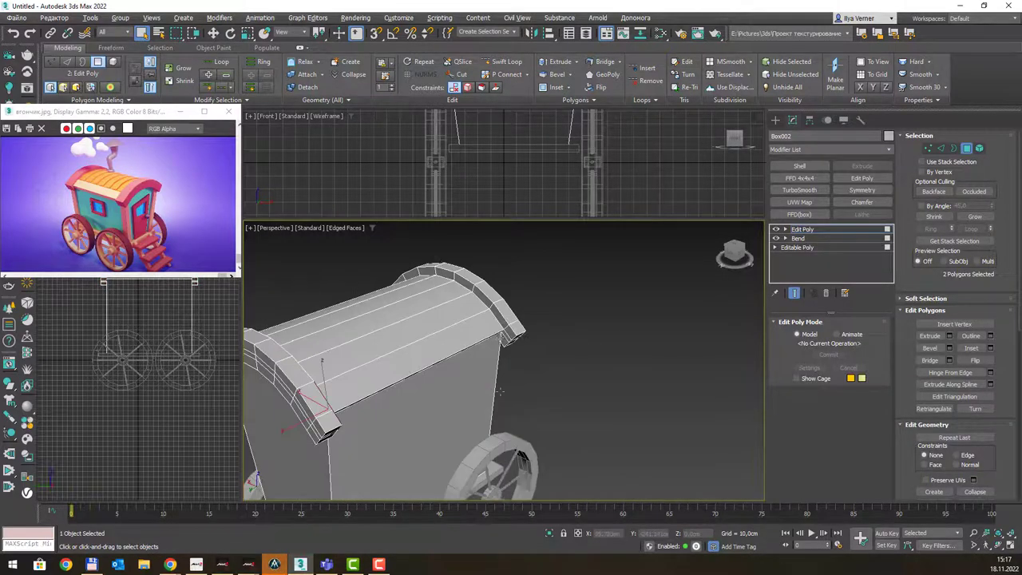
left_click(493, 314, "ctrl")
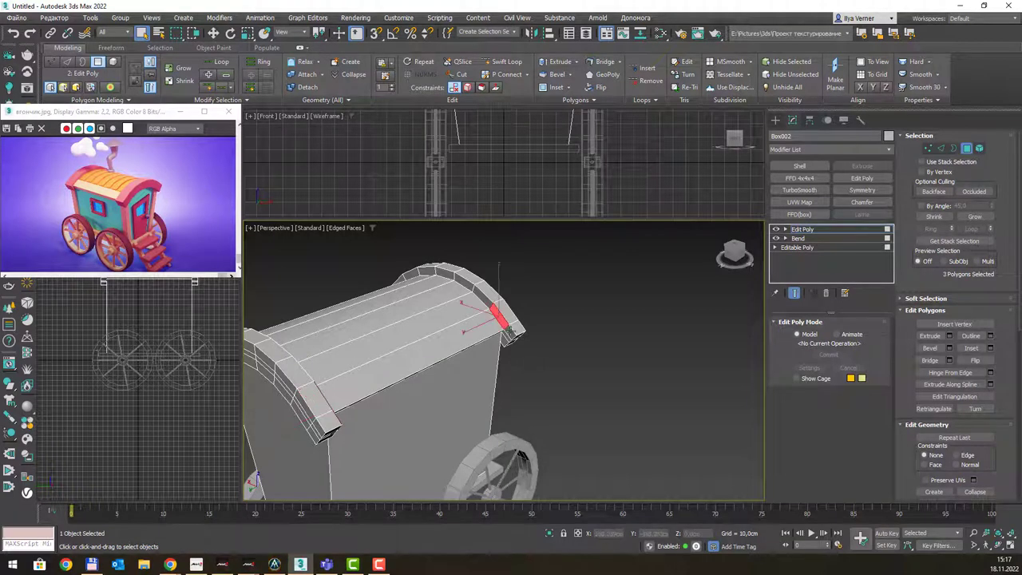
left_click(483, 320, "ctrl")
mouse_move(483, 319)
middle_mouse_down("alt")
mouse_move(530, 353)
mouse_move(488, 391)
mouse_move(384, 323)
mouse_move(498, 406)
mouse_move(543, 343)
middle_mouse_up("alt")
scroll(441, 414, "up", 1)
scroll(440, 416, "up", 2)
left_click(439, 415, "ctrl")
left_click(470, 387, "ctrl")
left_click(545, 343, "ctrl")
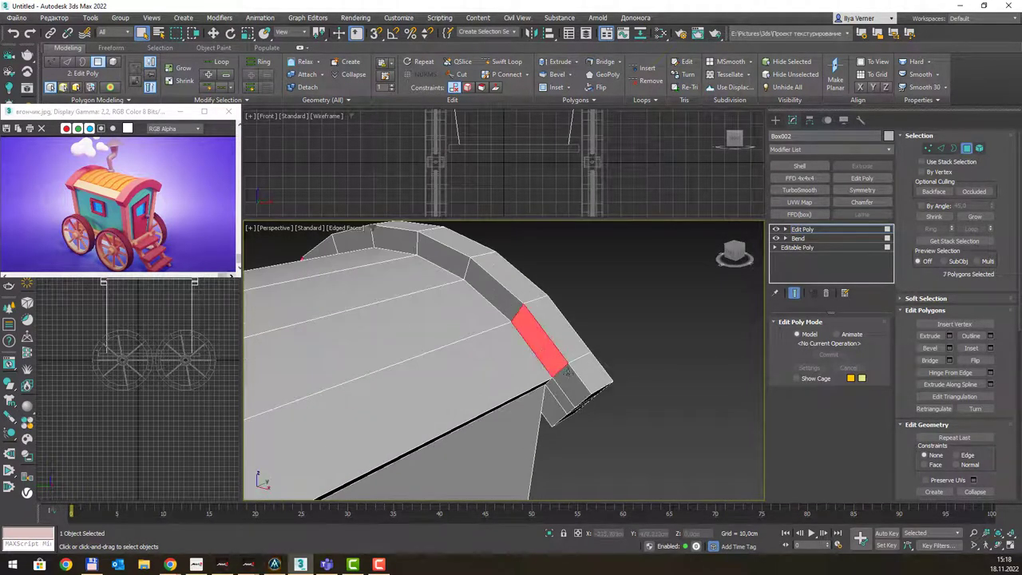
left_click(572, 386, "ctrl")
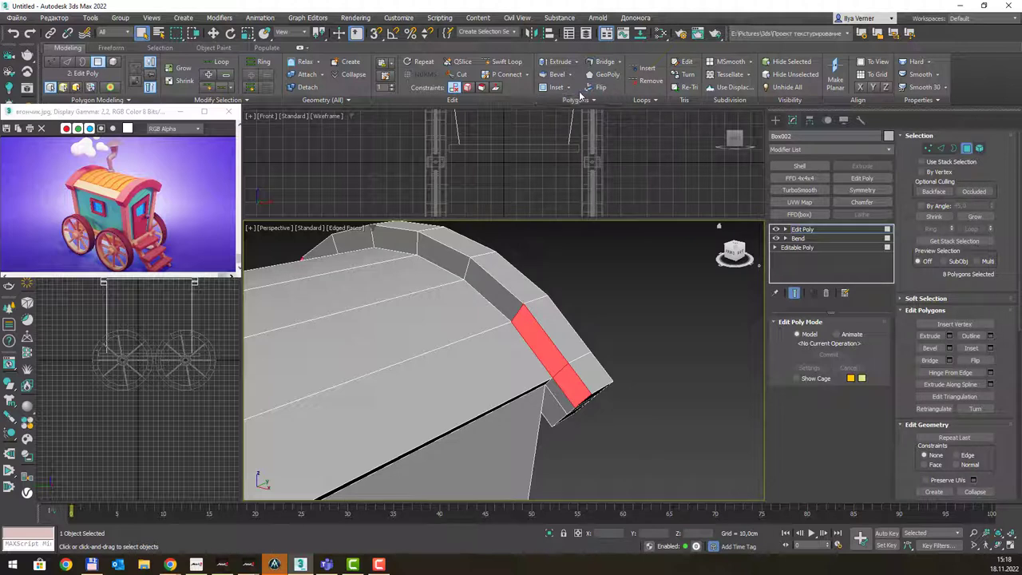
Inset the selected arch rim polygons by about 1.526 cm.
left_click(569, 87)
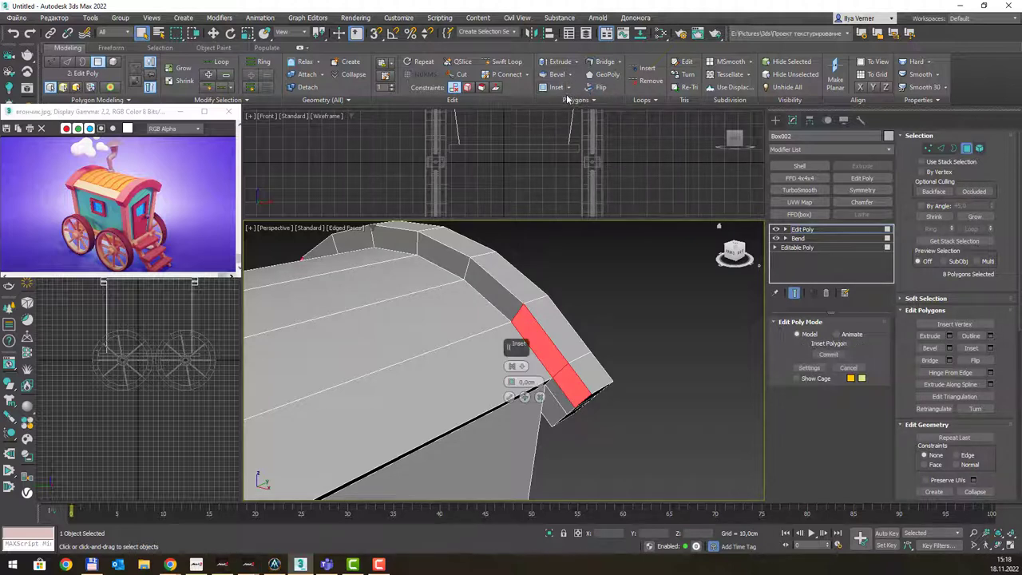
left_click_drag(511, 383, 510, 379)
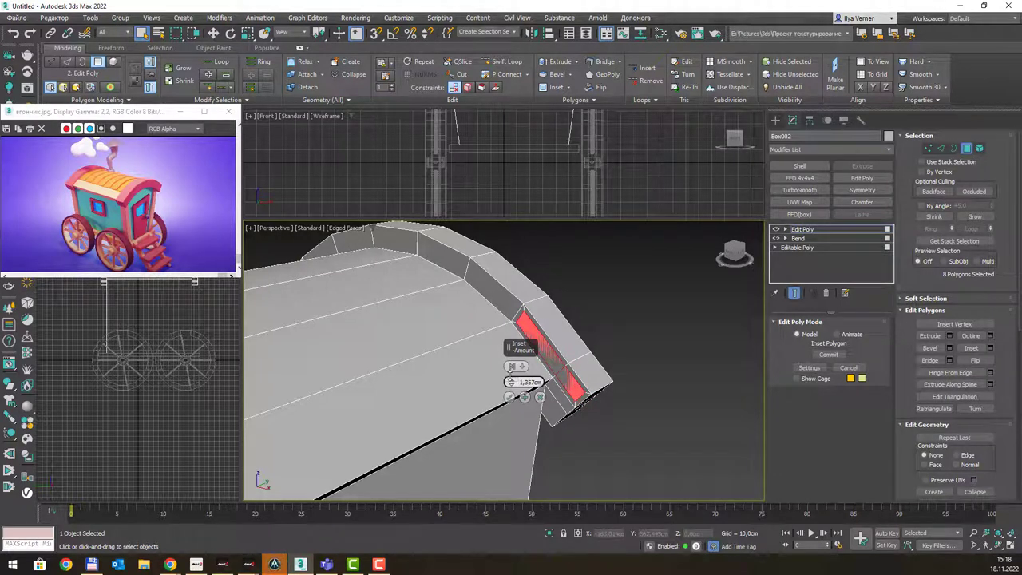
left_click_drag(510, 369, 510, 368)
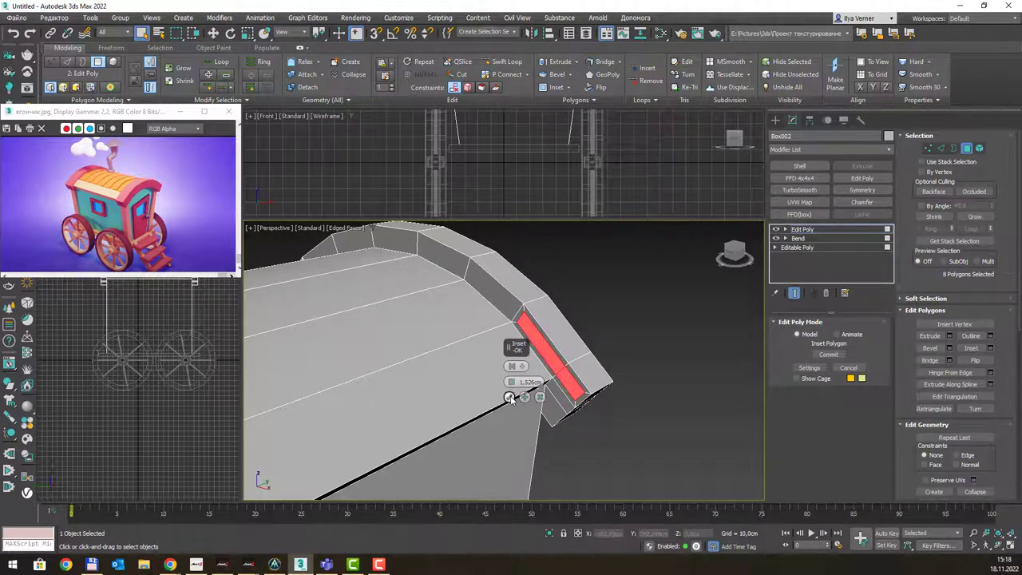
left_click(509, 397)
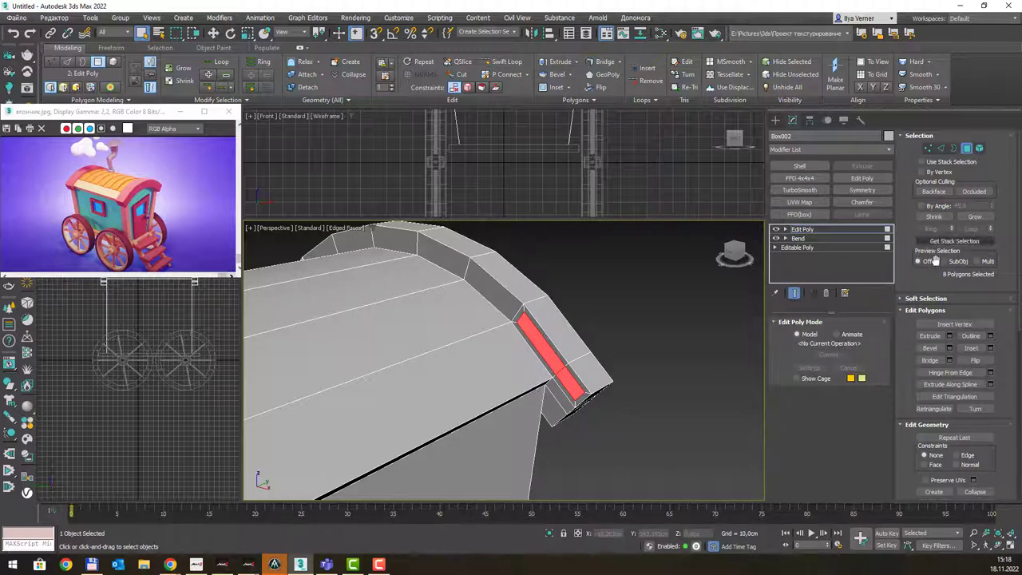
Bridge the inset roof-end faces across the roof and orbit to inspect the result.
left_click(932, 361)
scroll(623, 338, "down", 3)
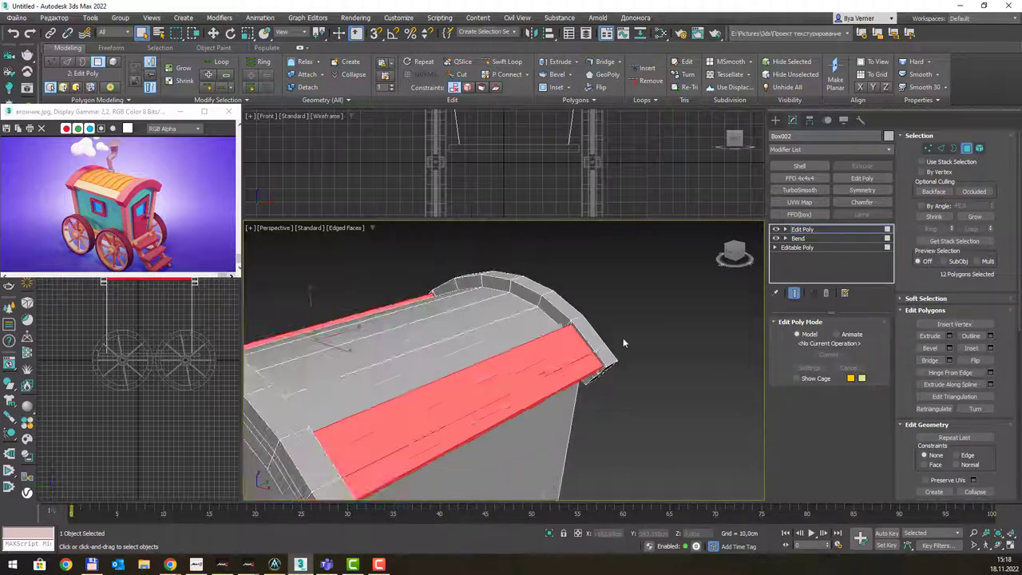
scroll(622, 337, "down", 2)
middle_click_drag(553, 322, 659, 318, "alt")
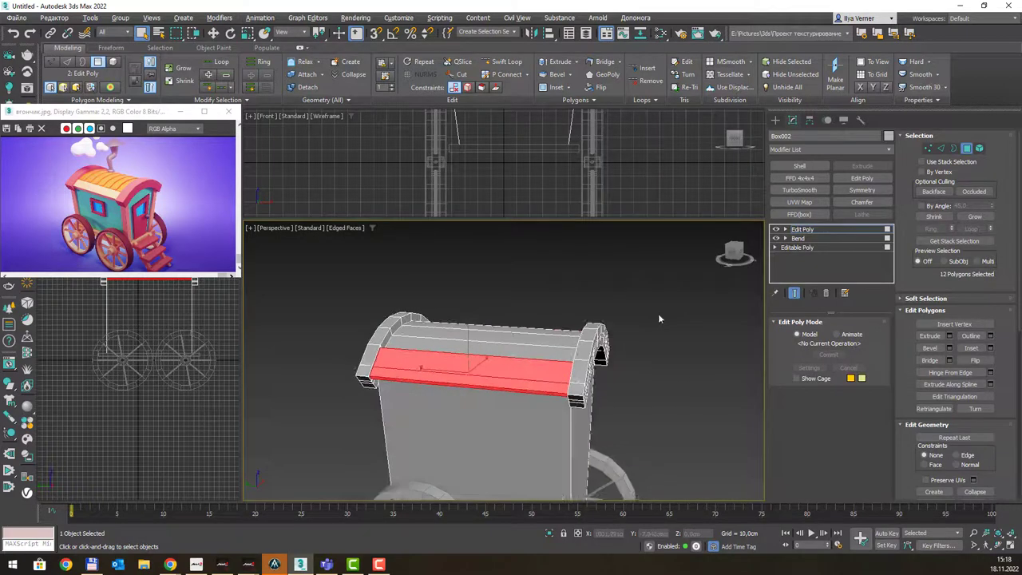
mouse_move(396, 358)
middle_mouse_down("alt")
mouse_move(447, 356)
mouse_move(400, 344)
middle_mouse_up("alt")
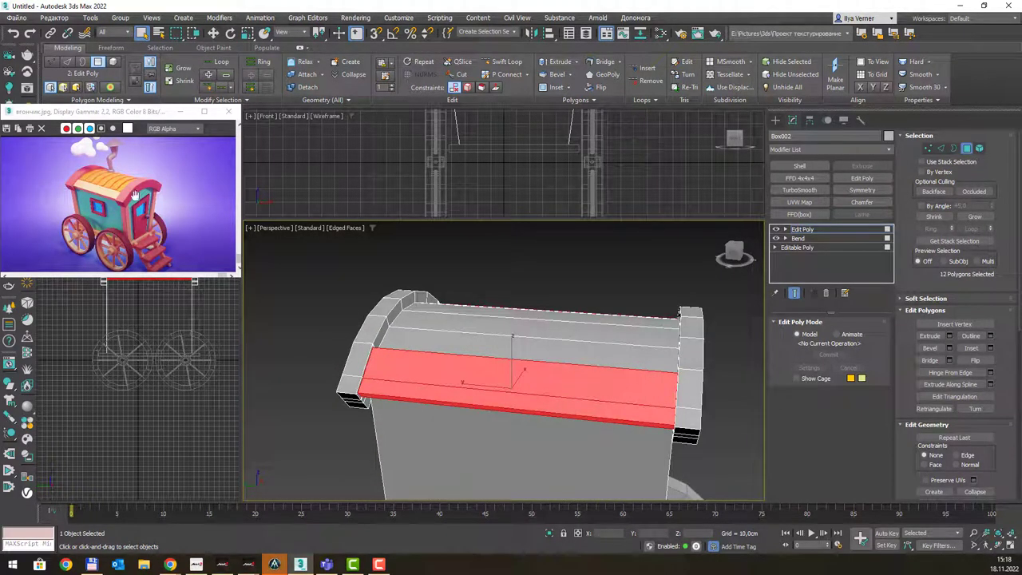
middle_click_drag(528, 273, 485, 262)
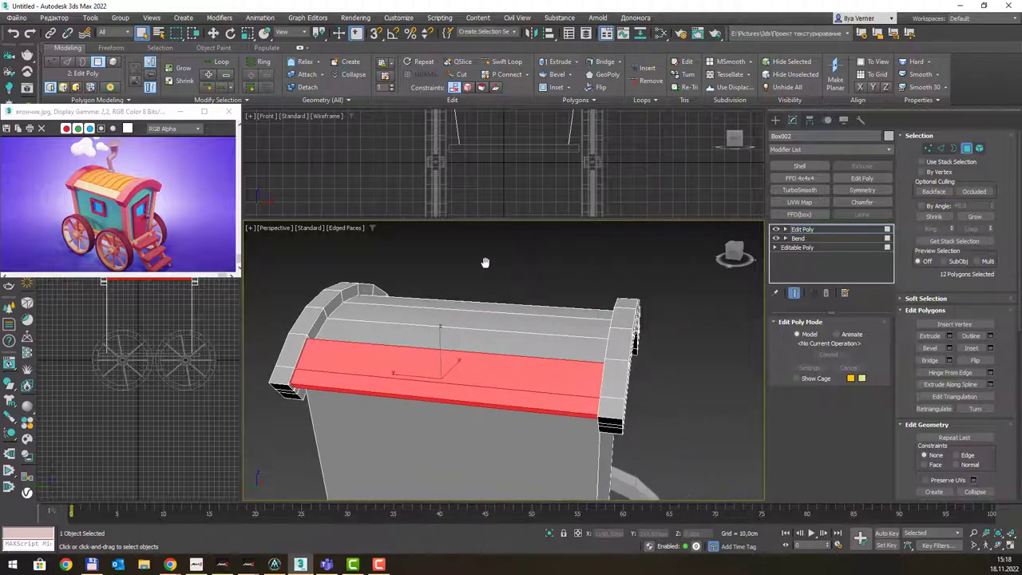
left_click(802, 230)
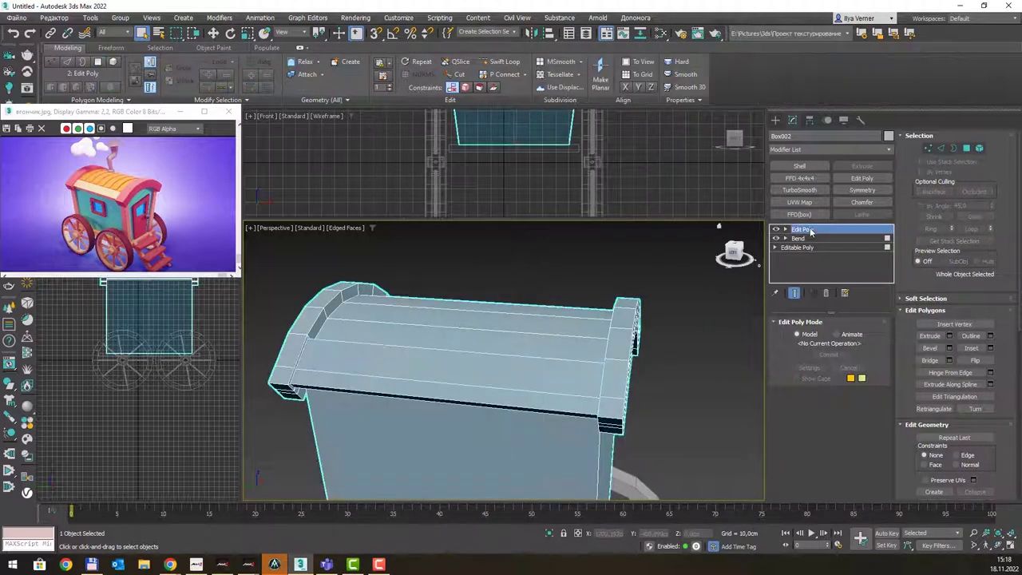
middle_click_drag(546, 261, 547, 274, "alt")
Select the six top roof strip polygons.
key("4")
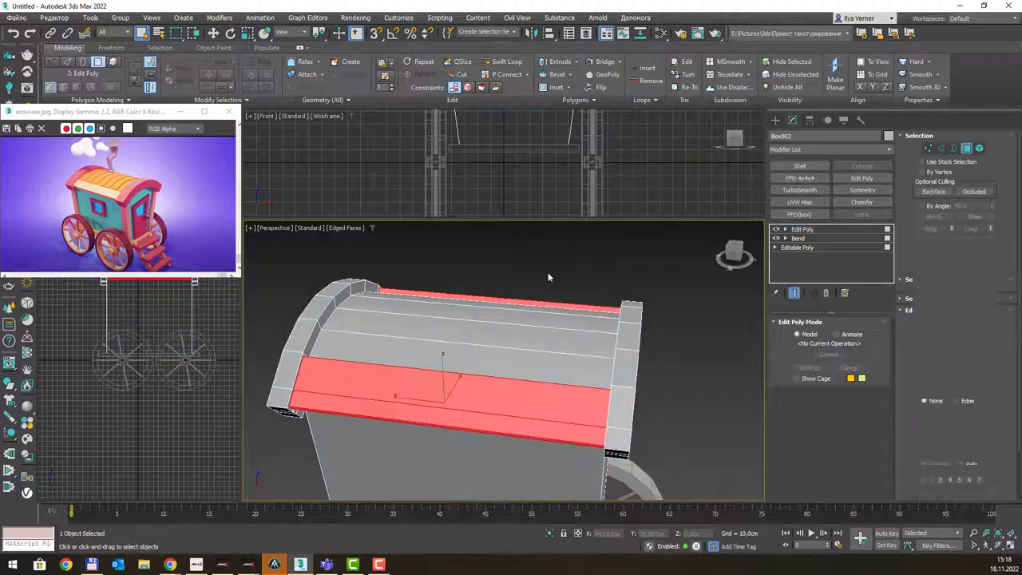
left_click(481, 365, "alt")
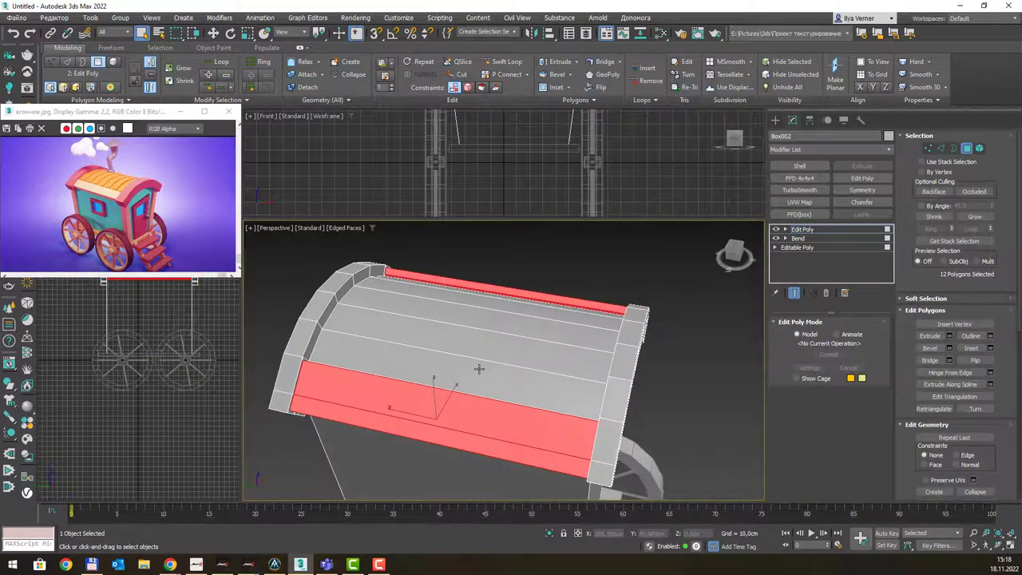
left_click(478, 368)
left_click(487, 323, "ctrl")
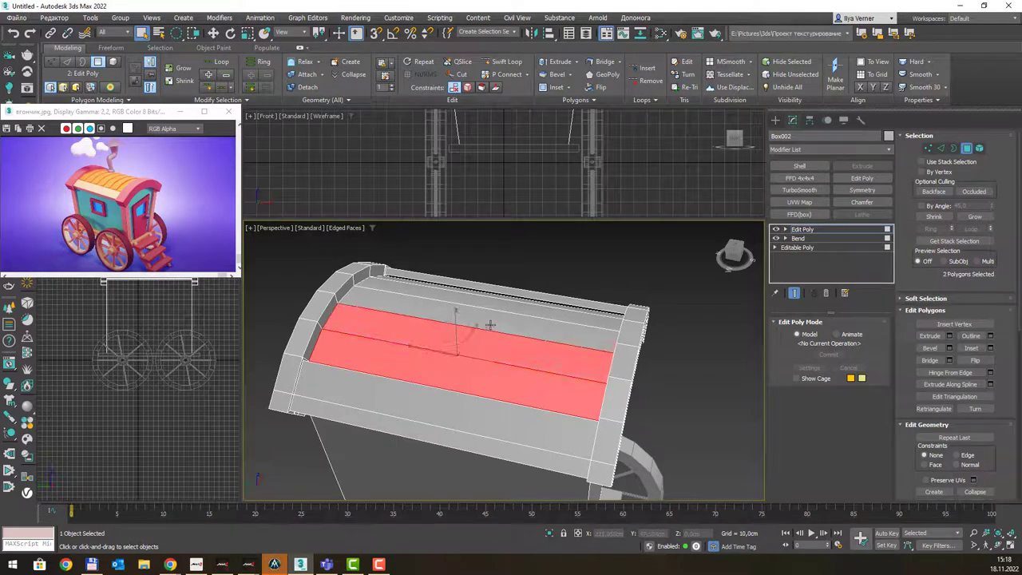
left_click(581, 309, "ctrl")
mouse_move(580, 309)
middle_mouse_down("alt")
mouse_move(532, 325)
mouse_move(591, 319)
middle_mouse_up("alt")
left_click(528, 328, "ctrl")
left_click(567, 318, "ctrl")
scroll(583, 320, "up", 5)
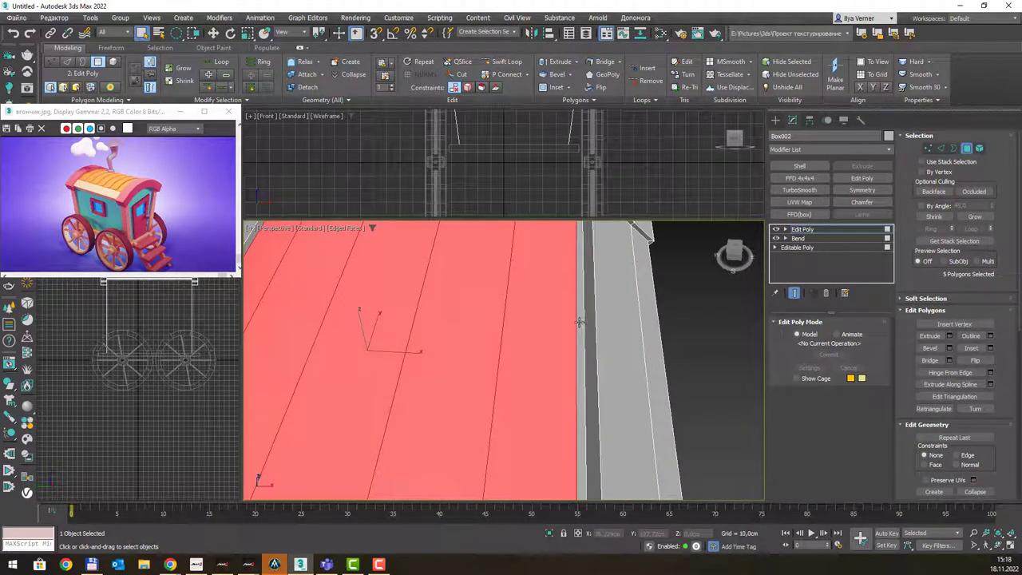
left_click(581, 322, "ctrl")
scroll(567, 318, "down", 4)
scroll(555, 316, "down", 2)
mouse_move(557, 303)
middle_mouse_down("alt")
mouse_move(585, 300)
mouse_move(551, 327)
middle_mouse_up("alt")
scroll(551, 328, "up", 3)
scroll(551, 327, "up", 3)
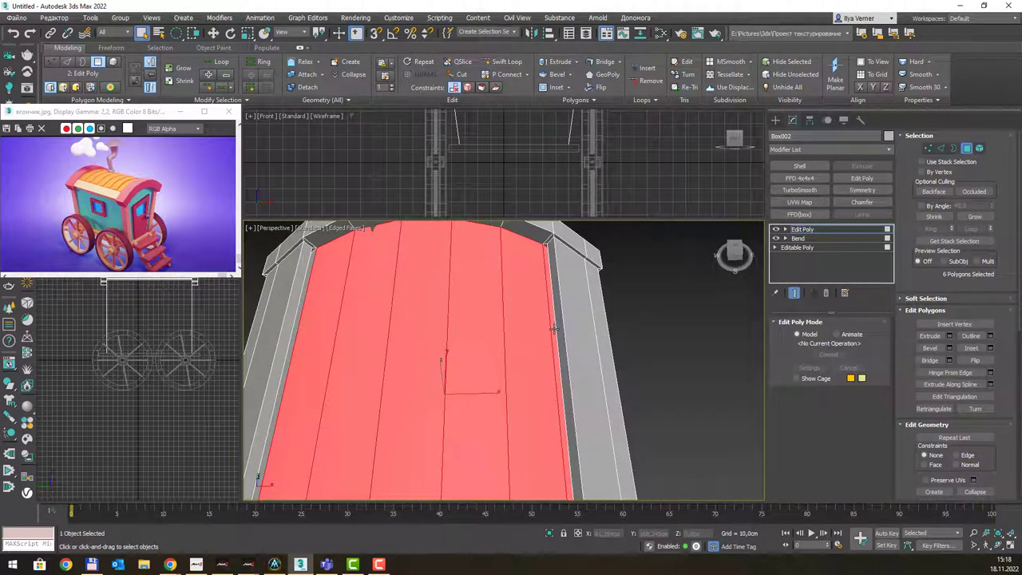
scroll(540, 310, "down", 3)
middle_click_drag(511, 296, 608, 283, "alt")
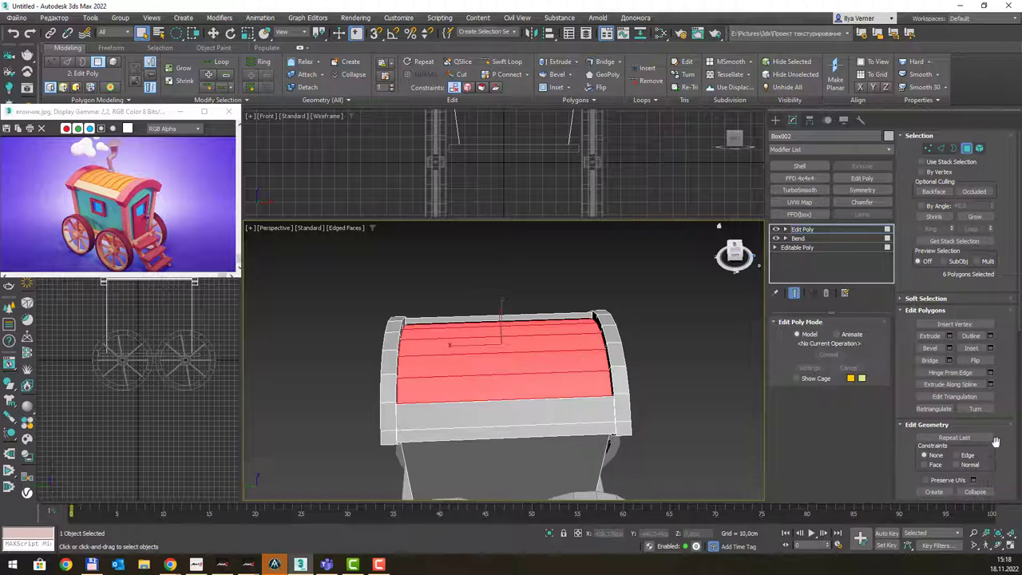
scroll(987, 379, "down", 2)
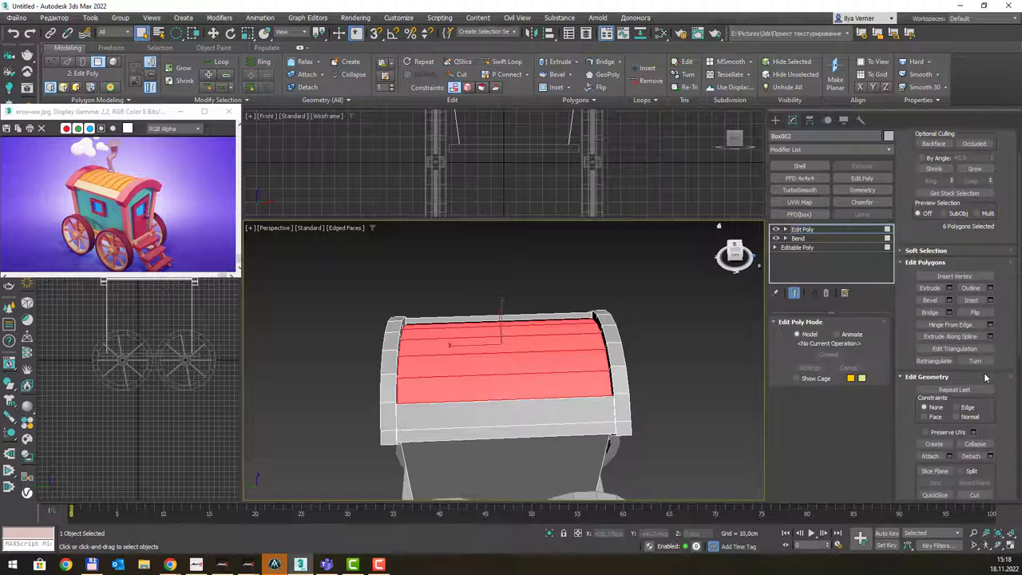
Detach the six roof strips as a cloned object, Object001, and enter its Polygon level.
left_click(975, 456)
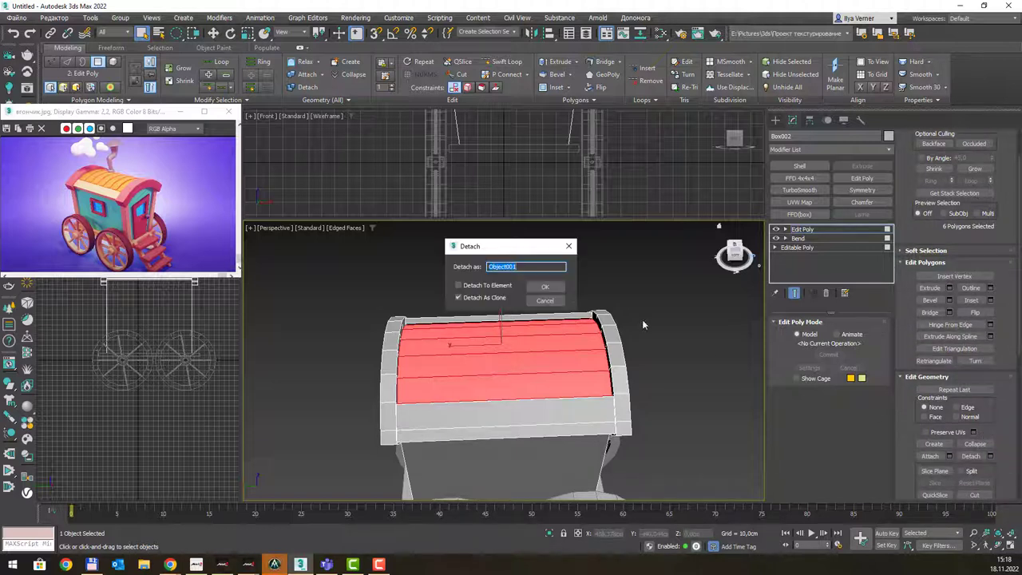
left_click(472, 299)
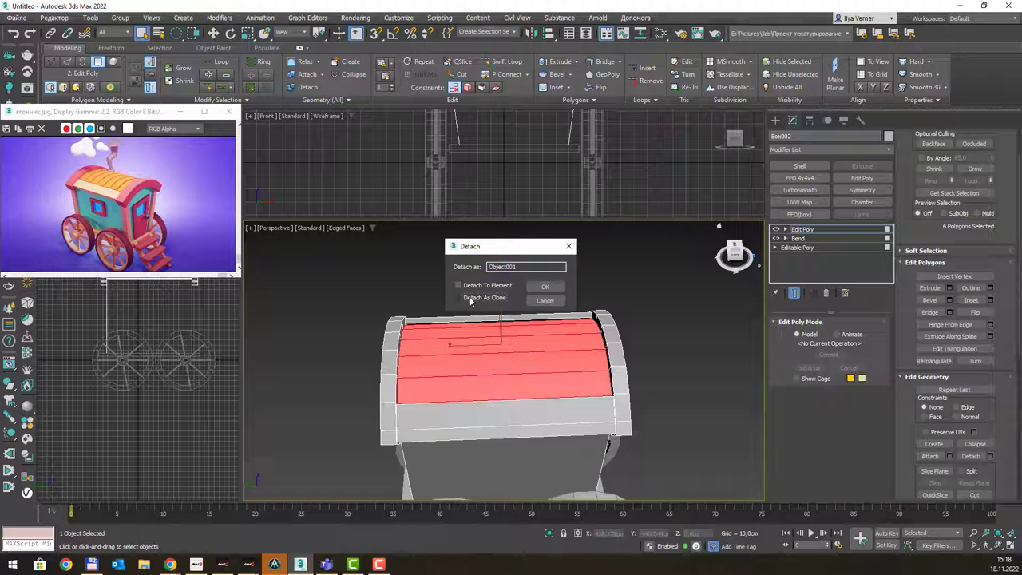
left_click(545, 287)
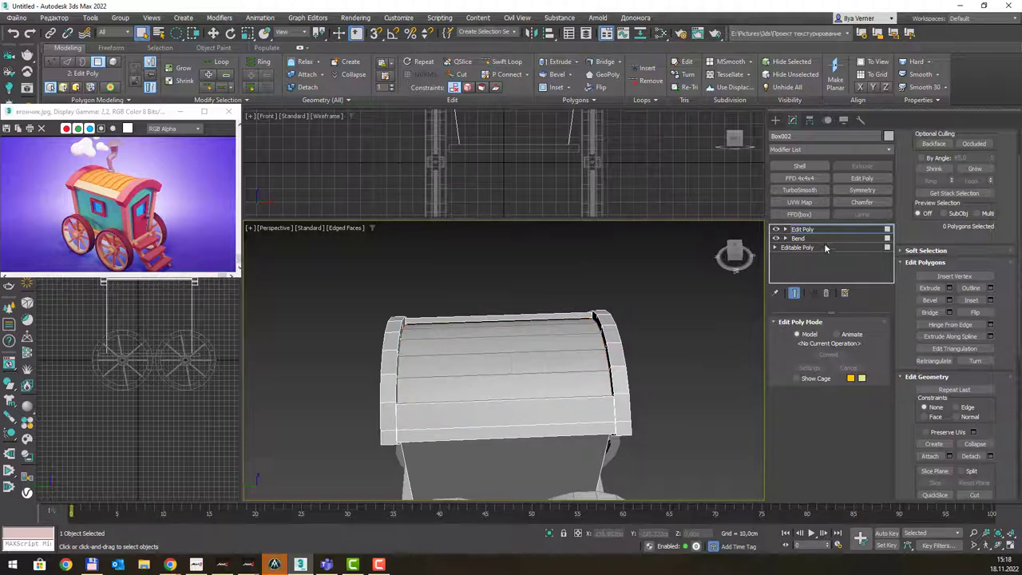
left_click(521, 345)
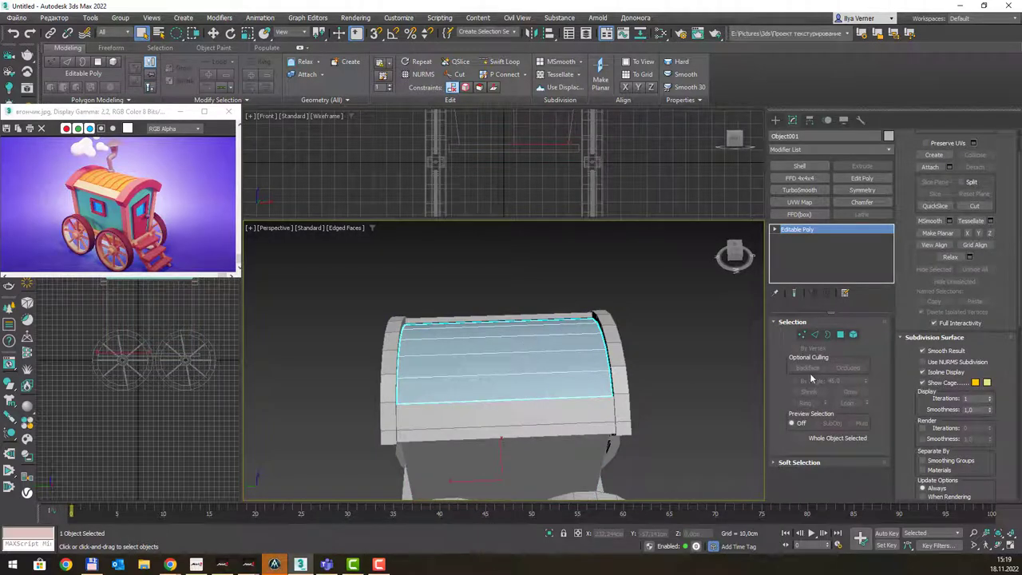
left_click(840, 335)
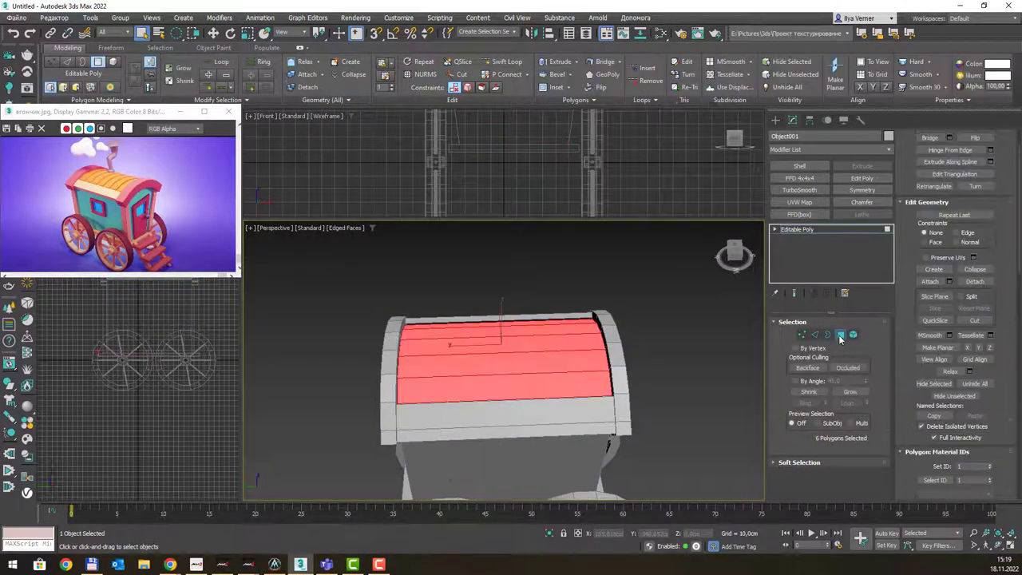
middle_click_drag(671, 305, 626, 307, "alt")
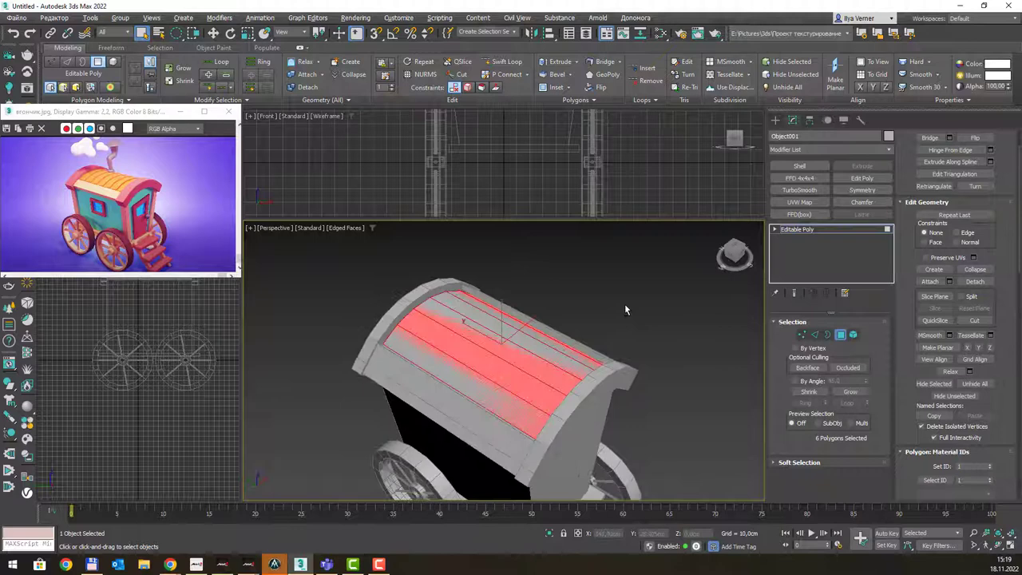
Select the roof's lengthwise edge loops and connect them with 5 crossing edges.
left_click(815, 334)
mouse_move(701, 308)
middle_mouse_down("alt")
mouse_move(659, 301)
mouse_move(711, 303)
mouse_move(704, 306)
middle_mouse_up("alt")
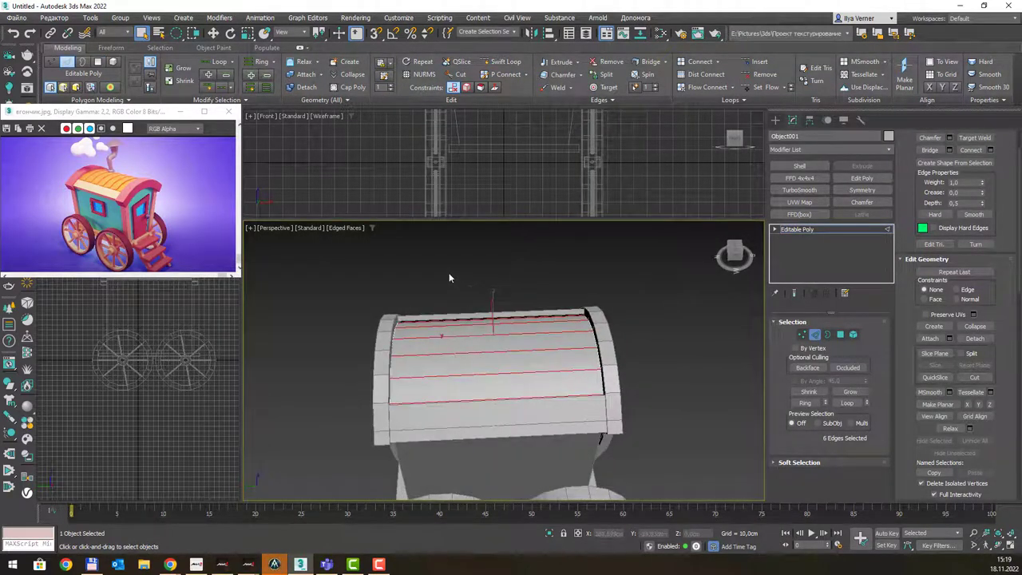
key("alt+l")
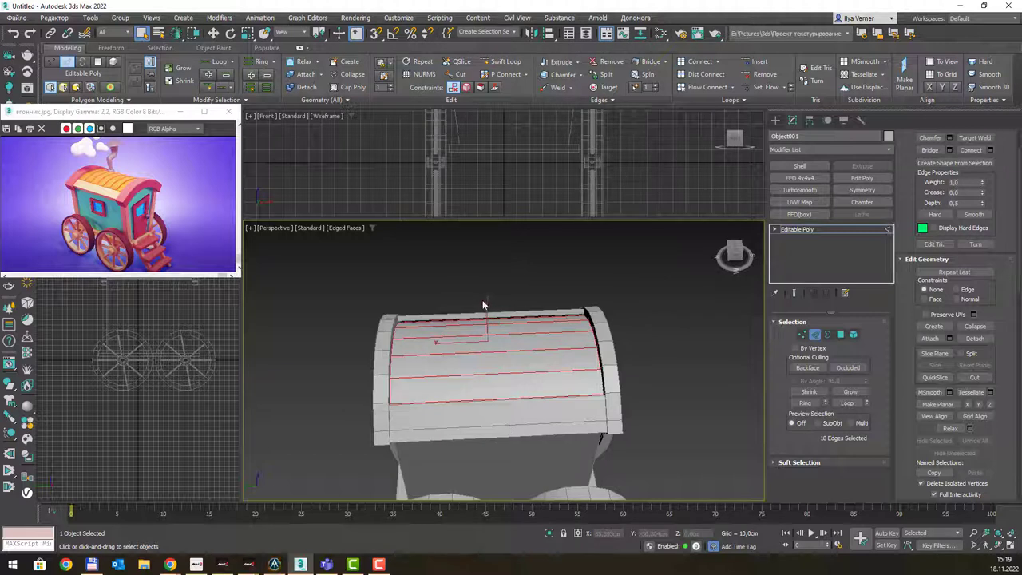
left_click_drag(494, 451, 505, 459, "alt")
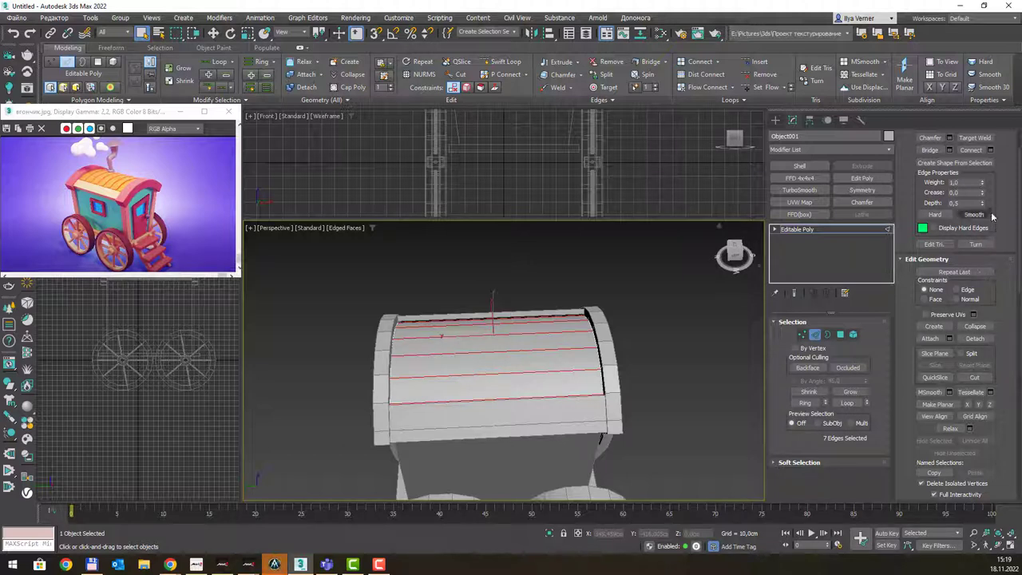
left_click(990, 150)
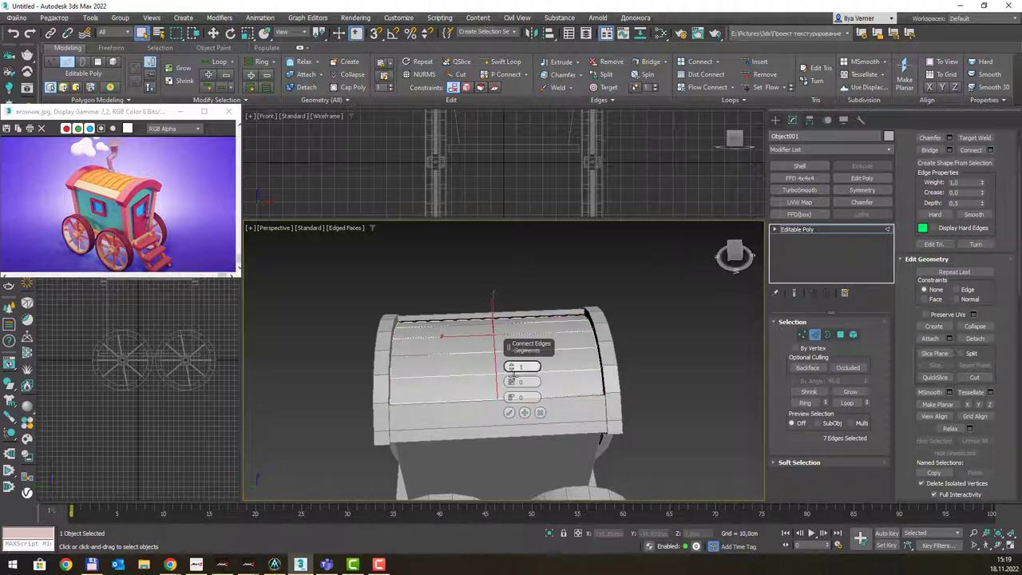
left_click_drag(513, 366, 512, 364)
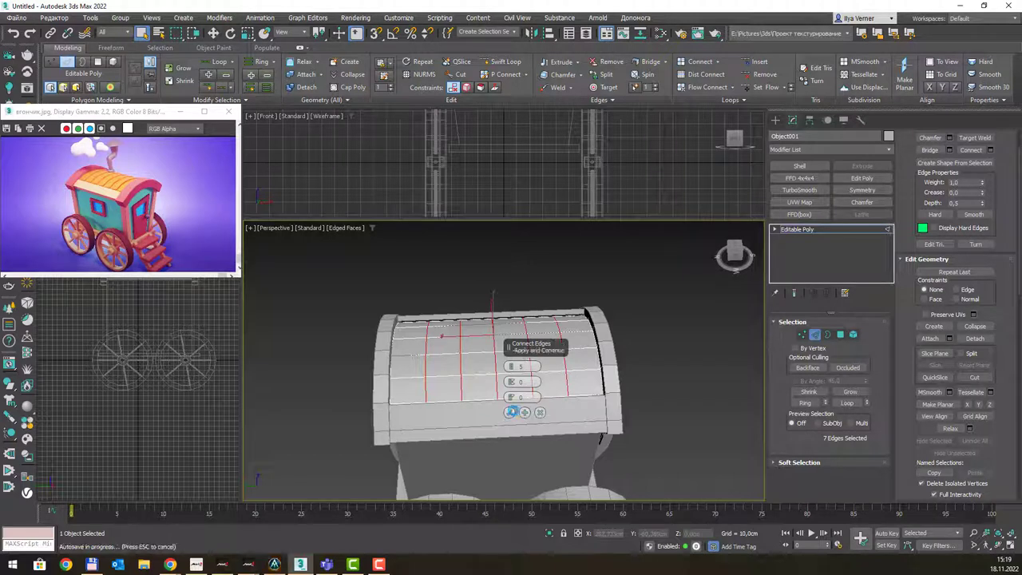
left_click(512, 412)
Chamfer the crossing roof edges by 2.713 cm with 0 segments to form plank gaps.
left_click(427, 338, "alt")
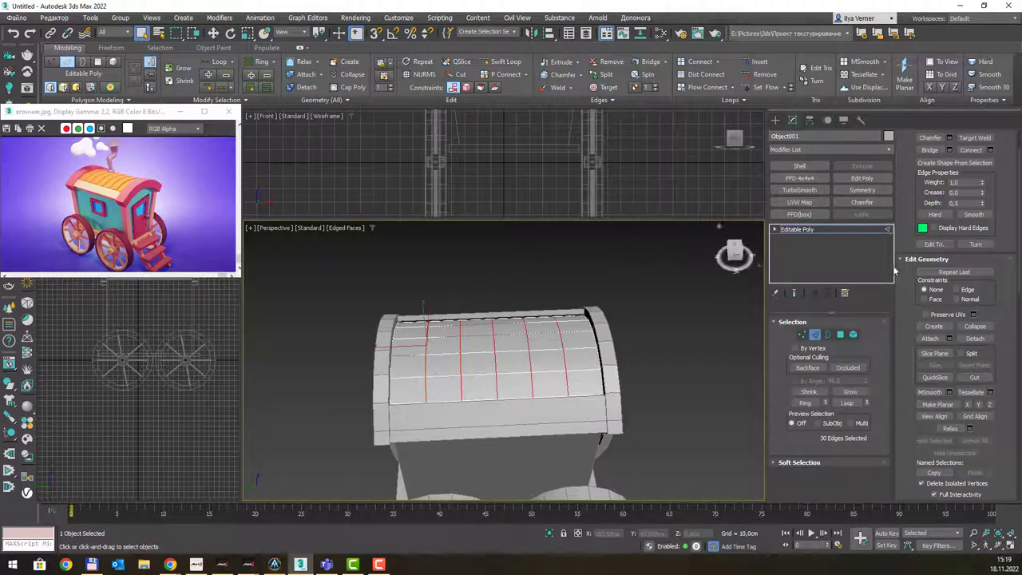
scroll(952, 173, "up", 2)
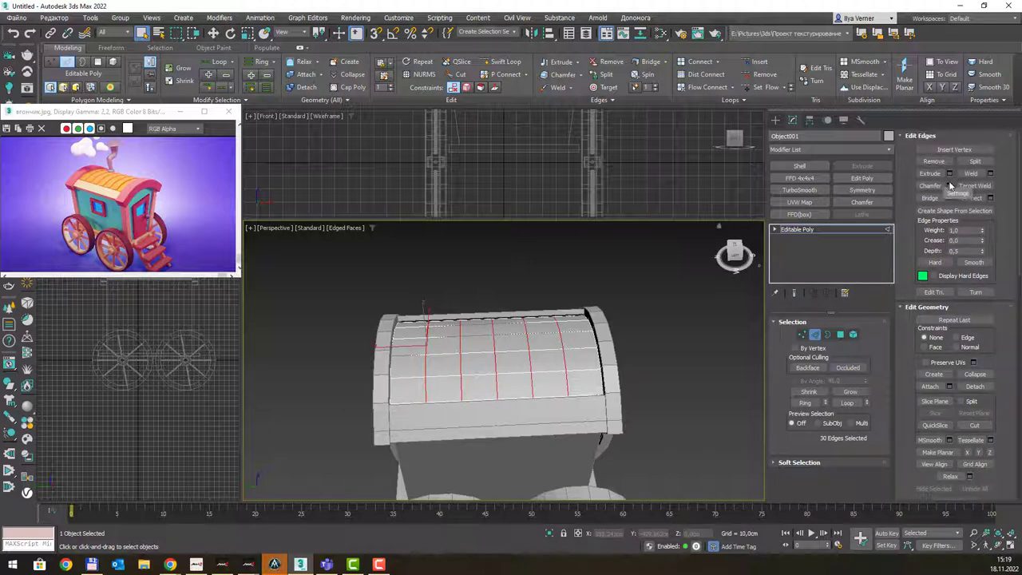
left_click(949, 185)
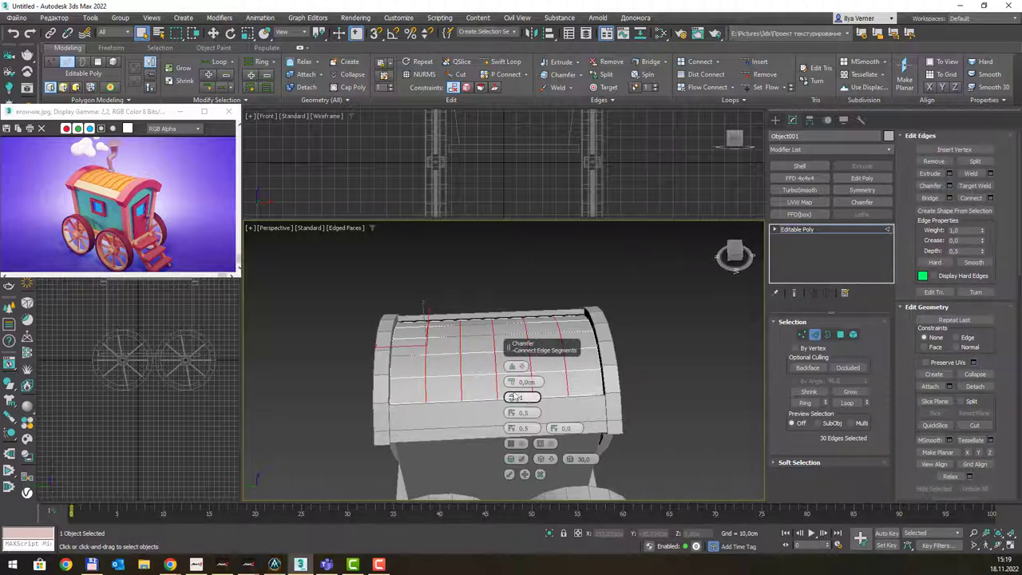
left_click_drag(511, 381, 512, 365)
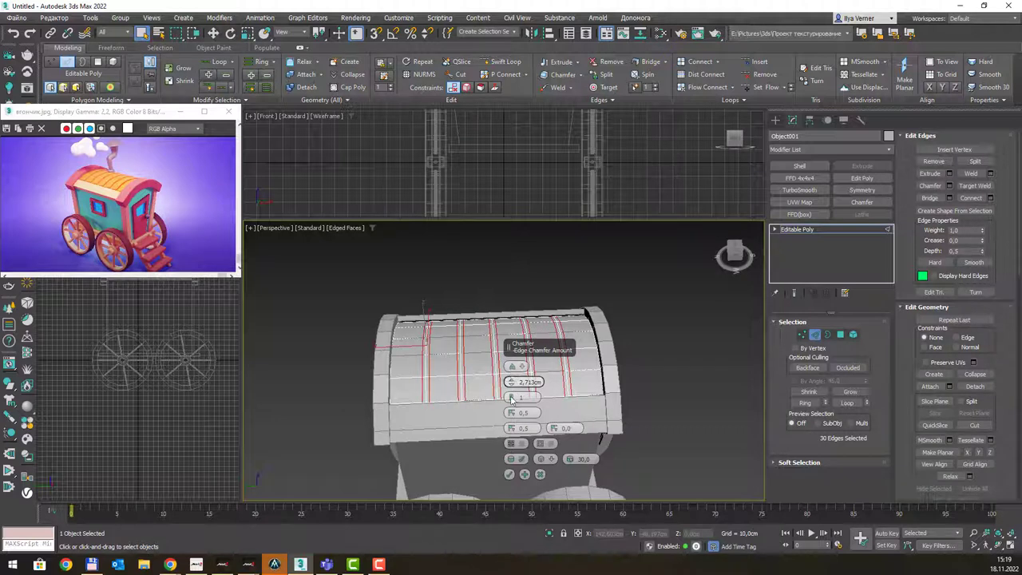
left_click(511, 402)
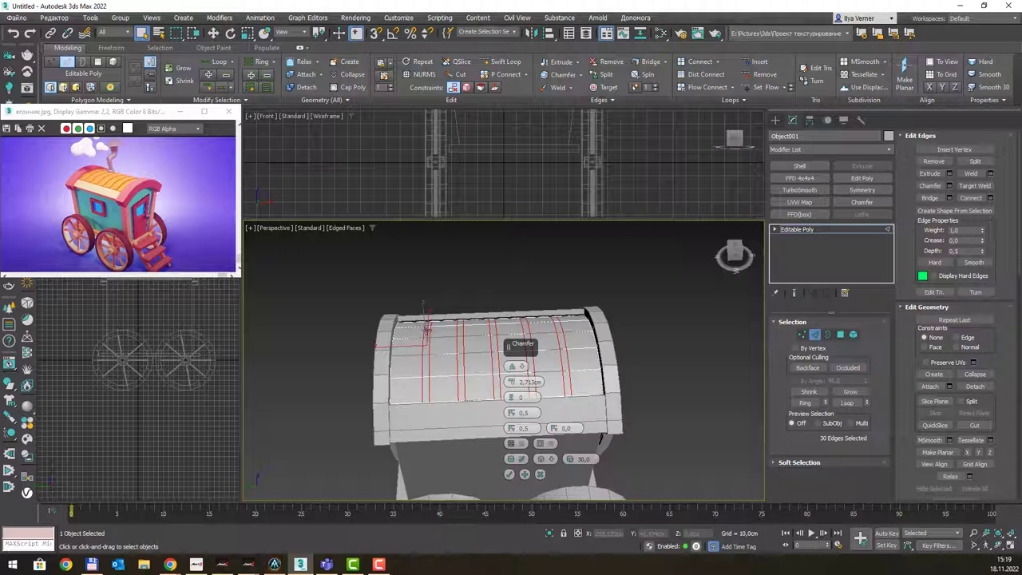
left_click(509, 474)
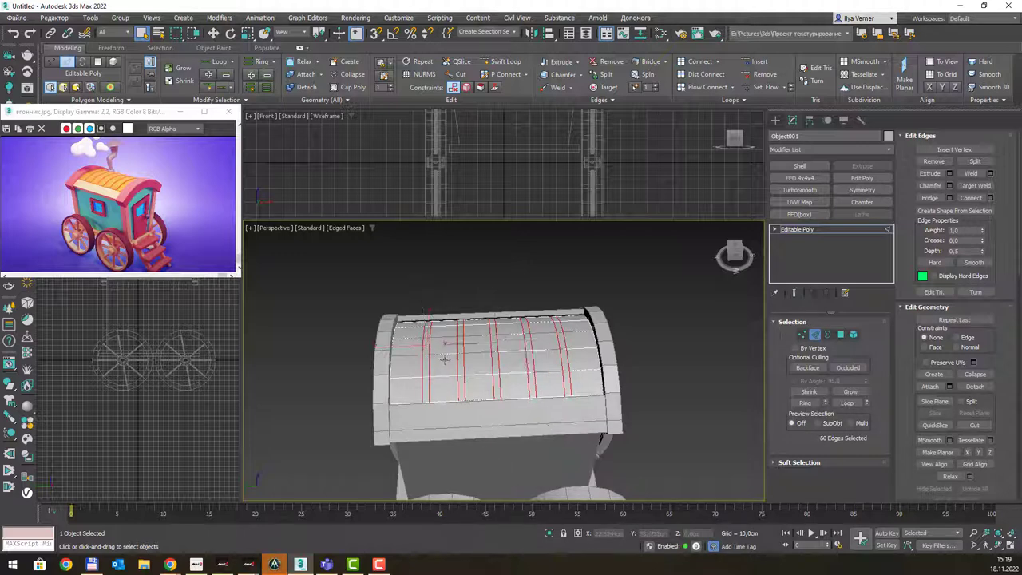
scroll(426, 375, "up", 3)
left_click(415, 400)
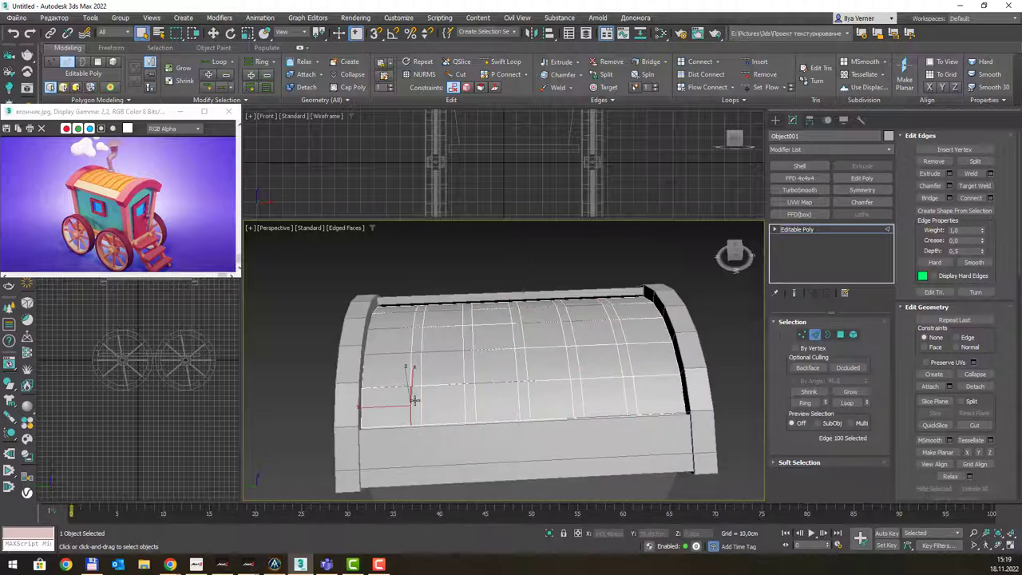
In Polygon mode, select the first three narrow gap strips across the roof.
key("4")
left_click(414, 400)
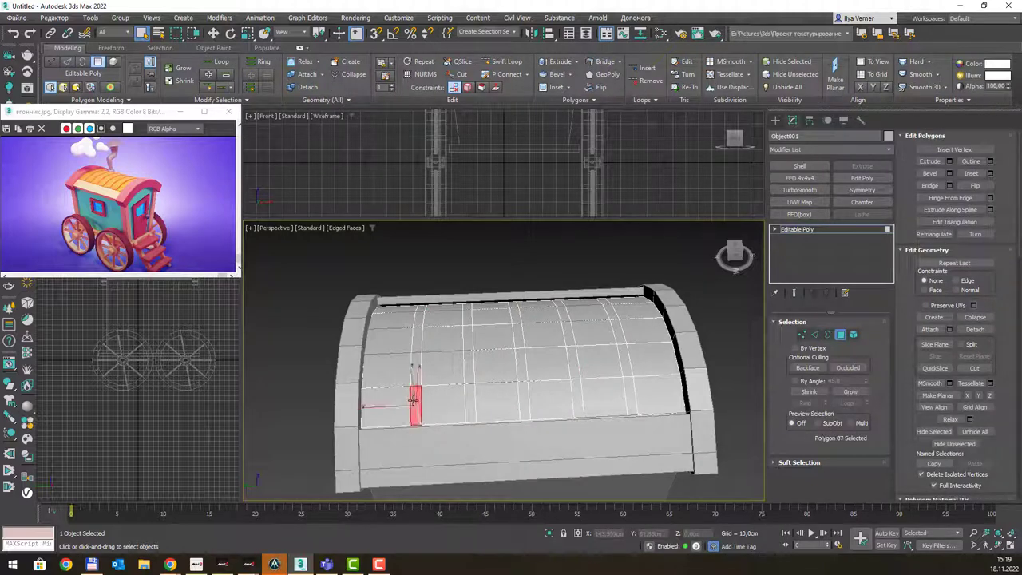
left_click(415, 351, "ctrl")
left_click(416, 319, "ctrl")
left_click(416, 308, "ctrl")
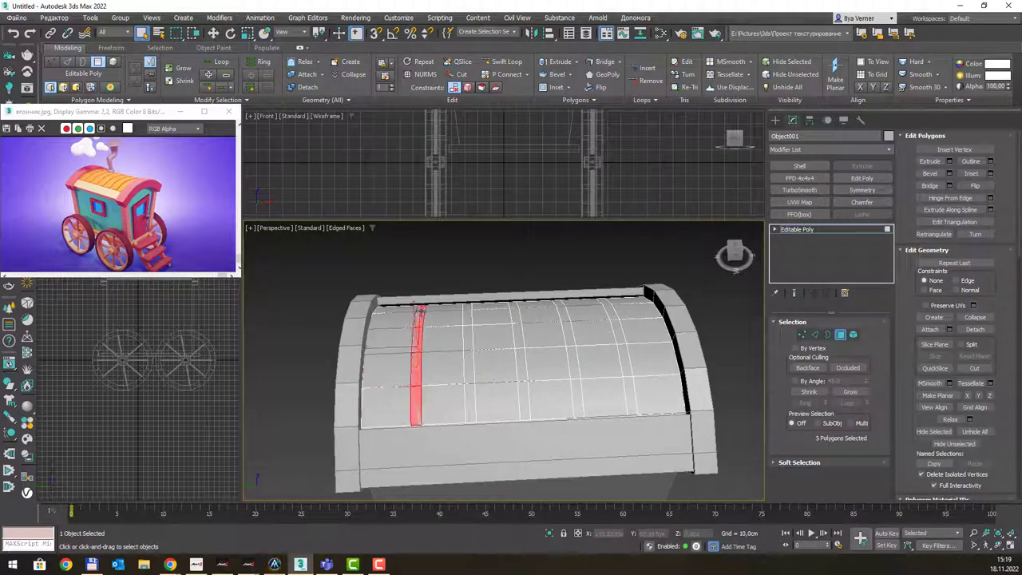
mouse_move(475, 309)
middle_mouse_down("alt")
mouse_move(480, 326)
mouse_move(448, 299)
middle_mouse_up("alt")
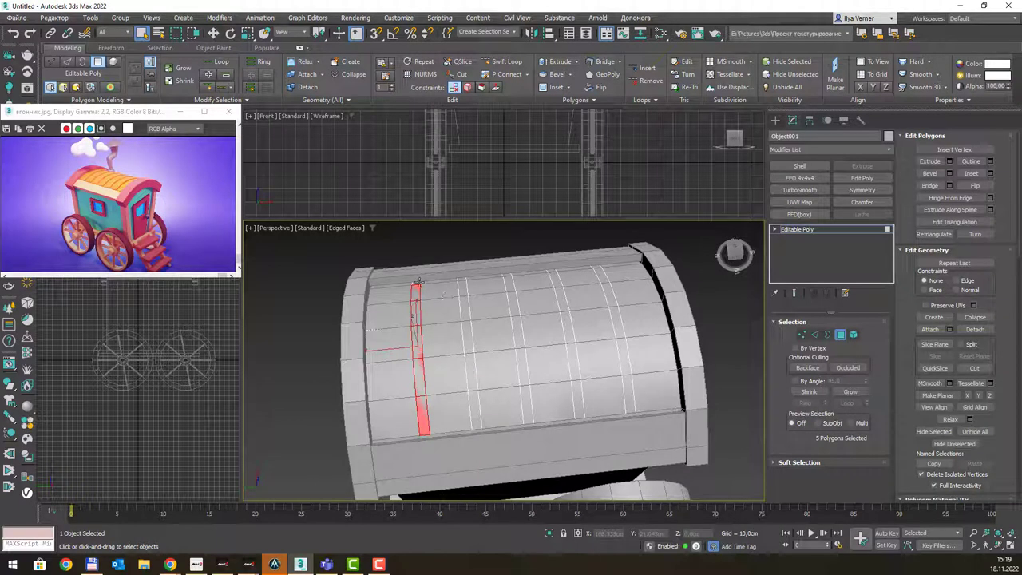
left_click(416, 286, "ctrl")
left_click(475, 395, "ctrl")
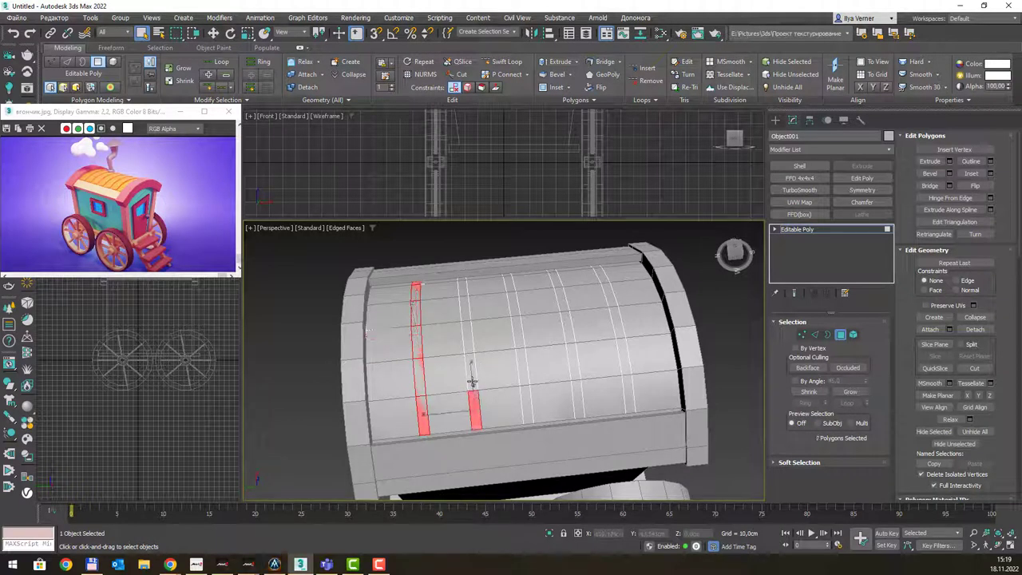
left_click(469, 359, "ctrl")
left_click(462, 324, "ctrl")
left_click(460, 302, "ctrl")
left_click(463, 286, "ctrl")
left_click(462, 285, "ctrl")
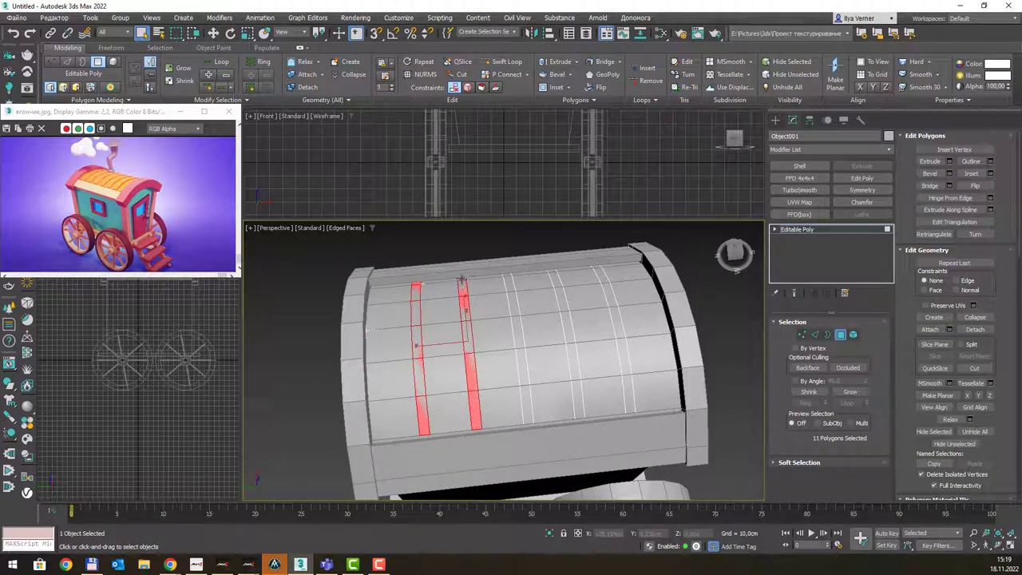
left_click(509, 280, "ctrl")
left_click(514, 302, "ctrl")
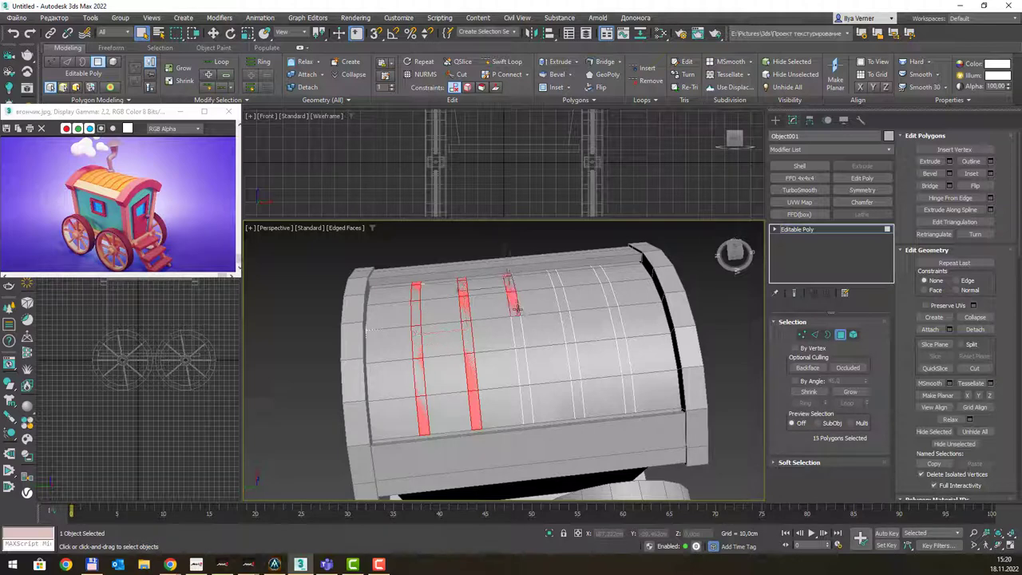
left_click(517, 329, "ctrl")
left_click(521, 355, "ctrl")
left_click(526, 381, "ctrl")
left_click(529, 406, "ctrl")
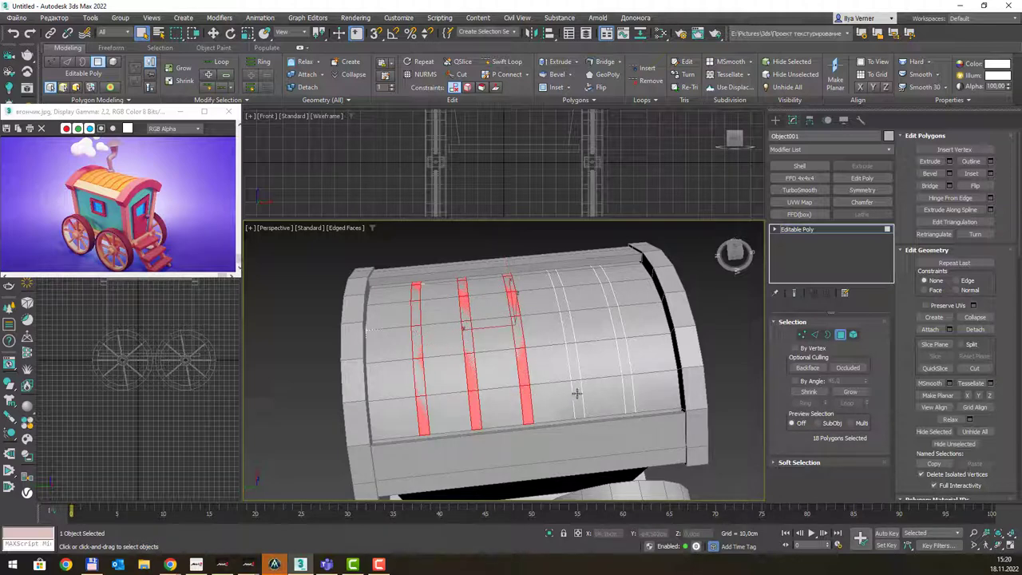
Add the fourth and fifth gap strips, then switch the selection to the 36 wide plank polygons.
left_click(577, 396, "ctrl")
left_click(572, 361, "ctrl")
left_click(567, 330, "ctrl")
left_click(562, 303, "ctrl")
left_click(557, 286, "ctrl")
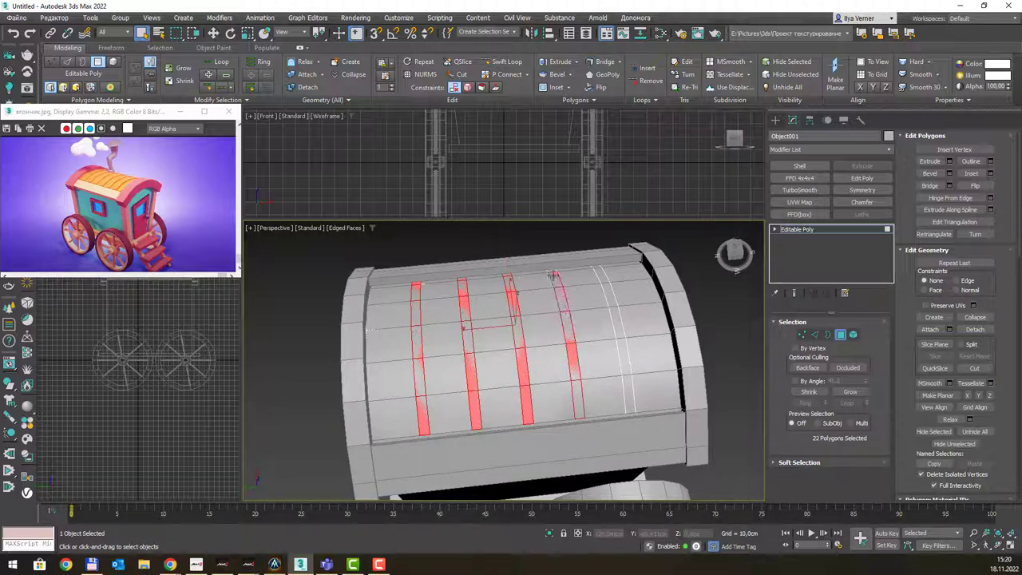
left_click(551, 272, "ctrl")
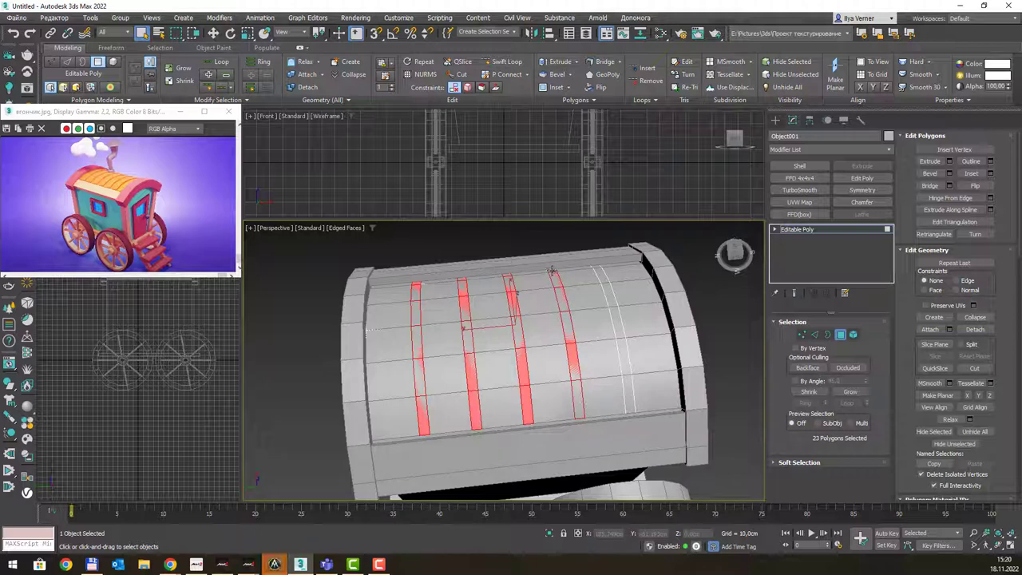
left_click(605, 290, "ctrl")
left_click(611, 316, "ctrl")
left_click(618, 344, "ctrl")
left_click(623, 369, "ctrl")
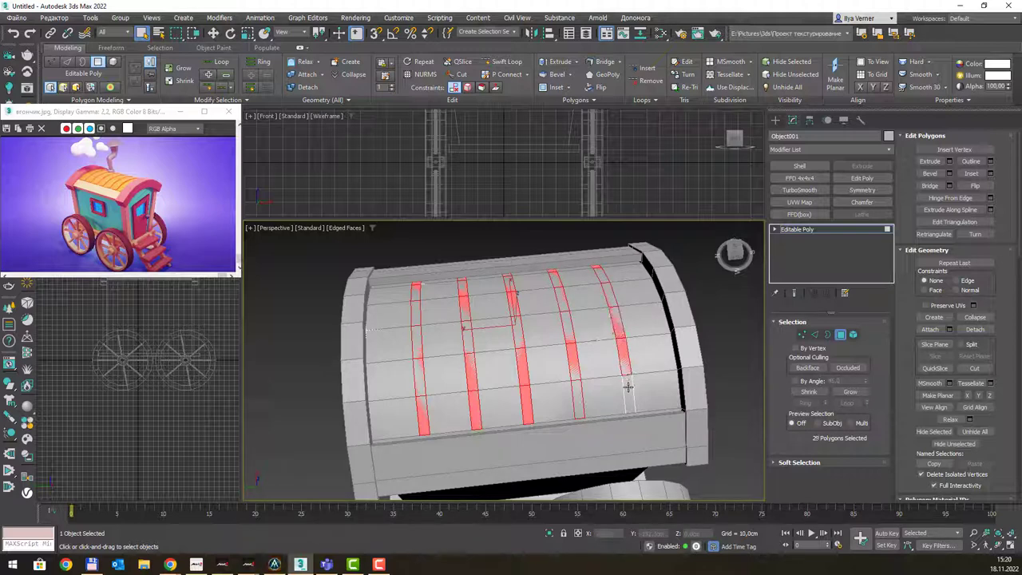
left_click(629, 386, "ctrl")
key("F2")
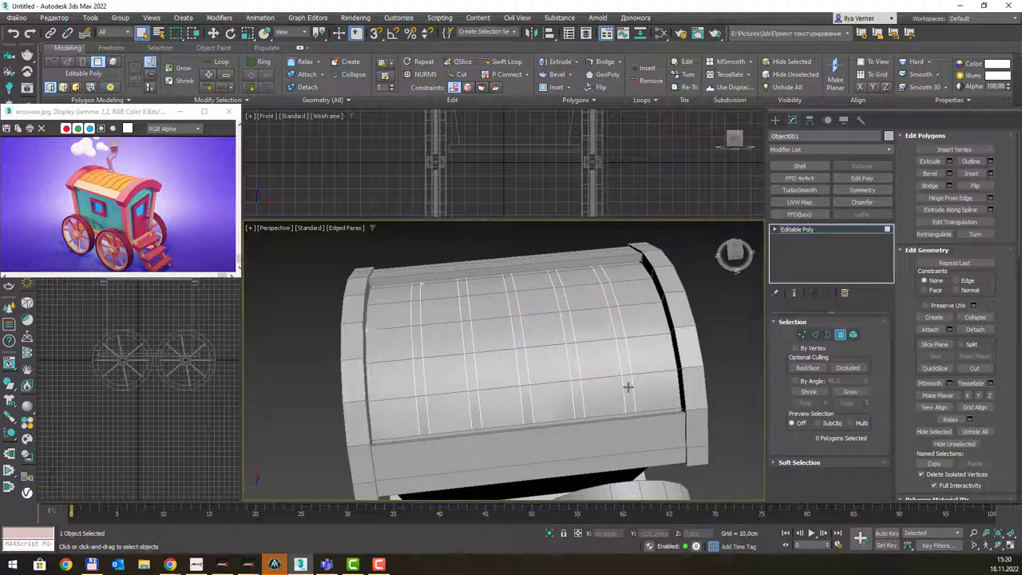
key("ctrl+z")
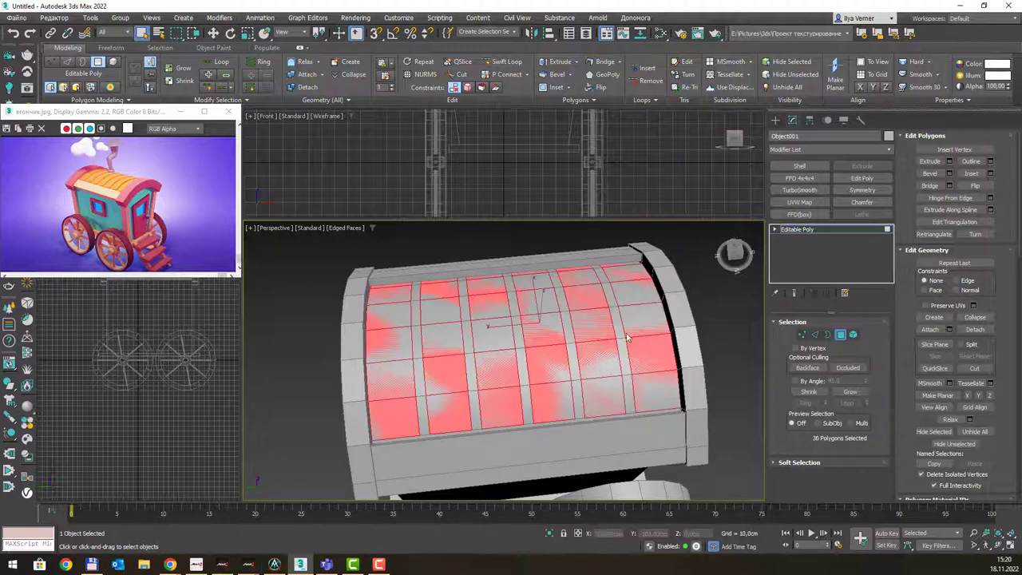
middle_click_drag(598, 367, 563, 303, "alt")
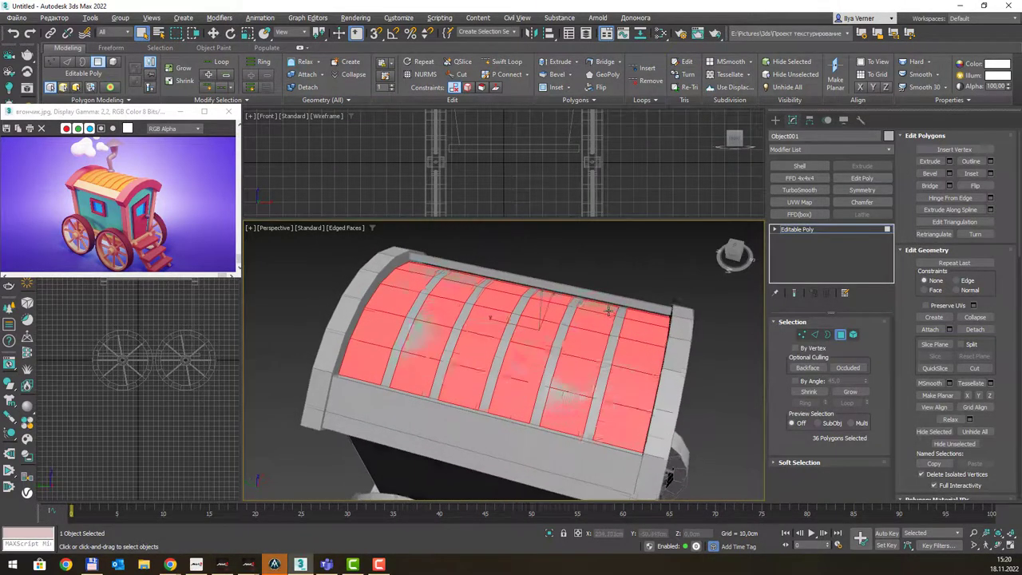
Extrude the 36 roof plank faces by Local Normal, 3,725cm high, into separate raised planks.
scroll(566, 301, "up", 3)
scroll(639, 295, "down", 4)
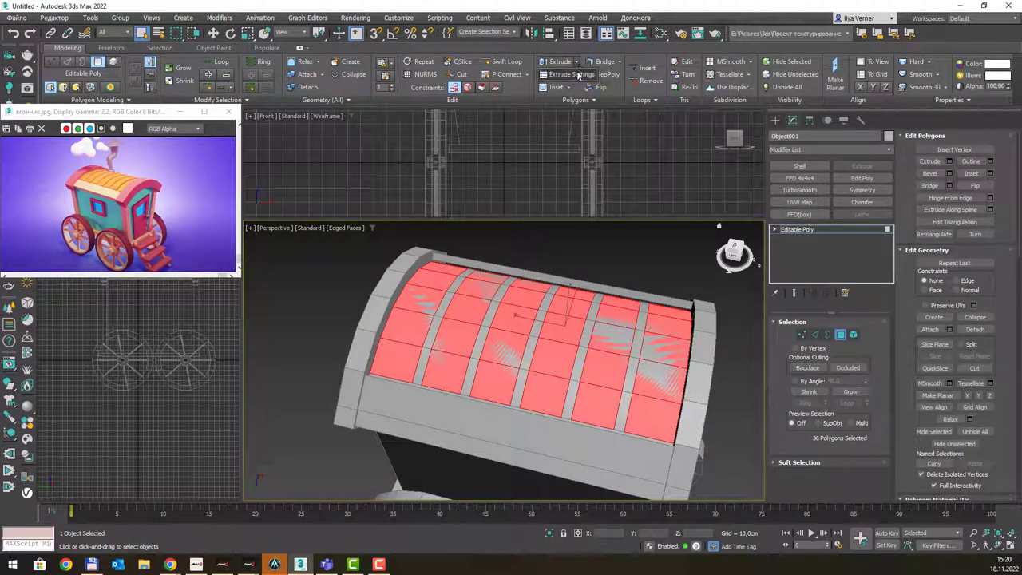
left_click(580, 67)
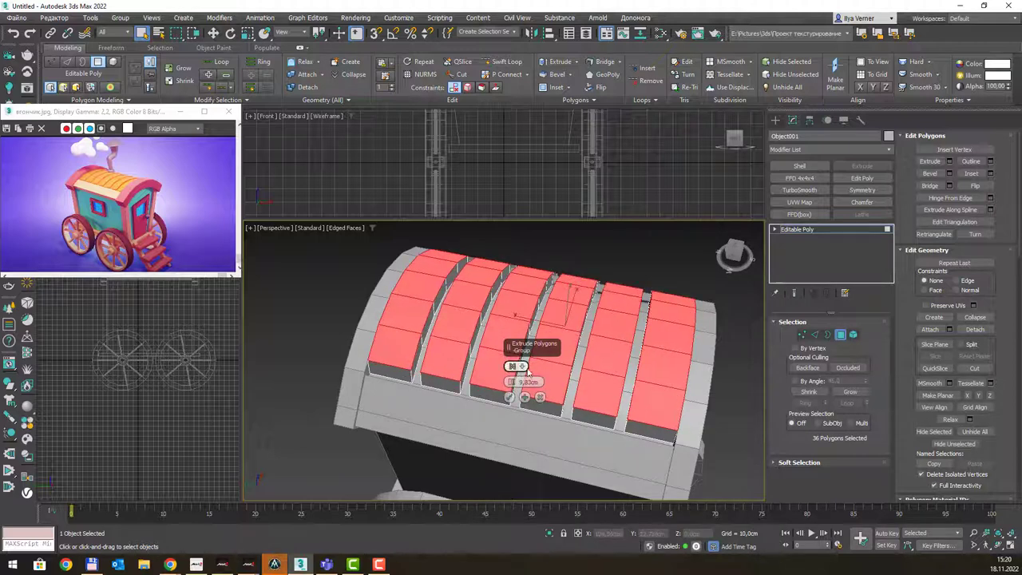
left_click(511, 366)
left_click(545, 387)
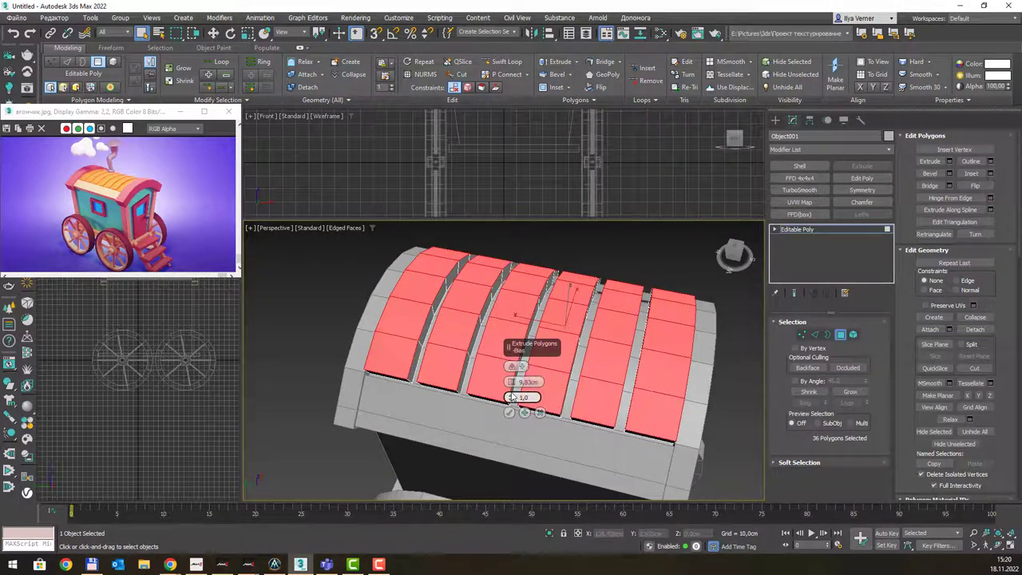
left_click_drag(512, 382, 512, 397)
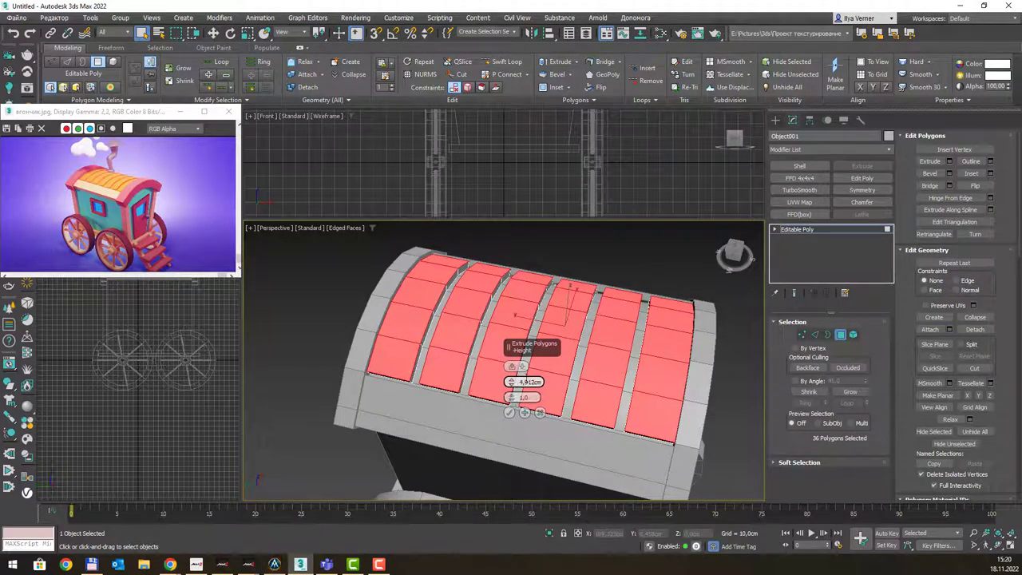
middle_click_drag(512, 397, 517, 385, "alt")
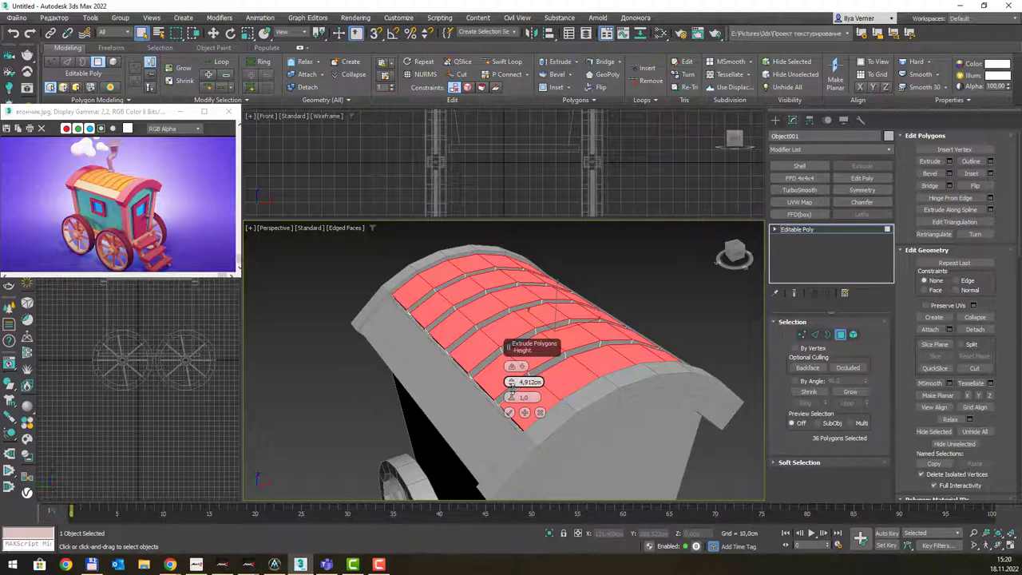
left_click_drag(512, 387, 511, 384)
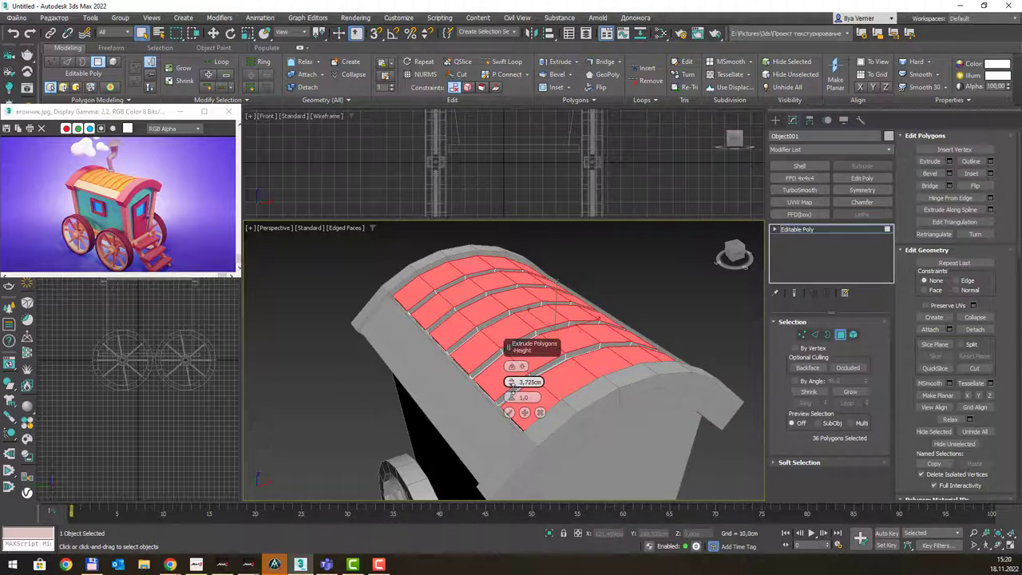
middle_click_drag(531, 316, 631, 321, "alt")
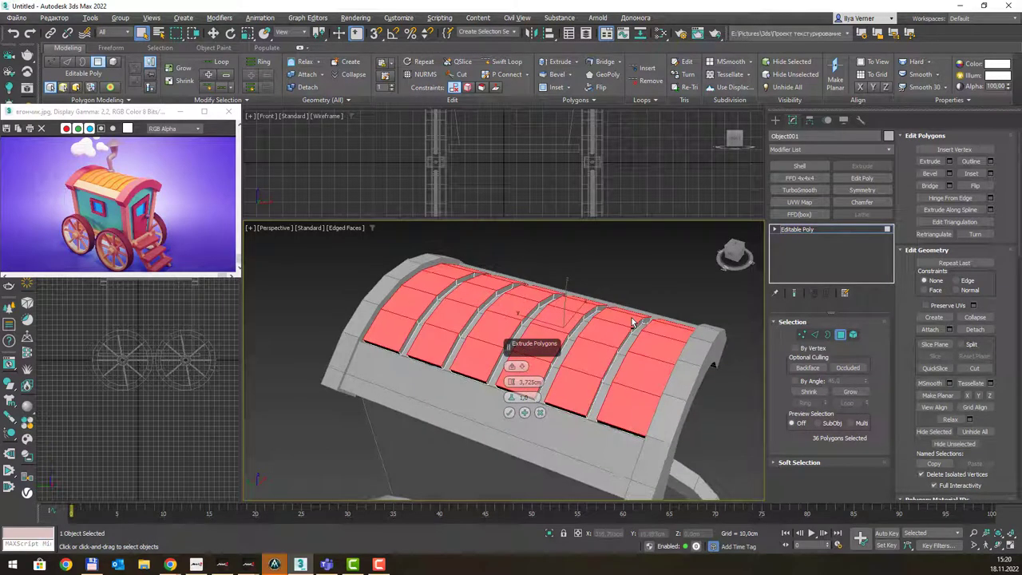
left_click(509, 412)
mouse_move(575, 303)
middle_mouse_down("alt")
mouse_move(625, 305)
mouse_move(707, 343)
middle_mouse_up("alt")
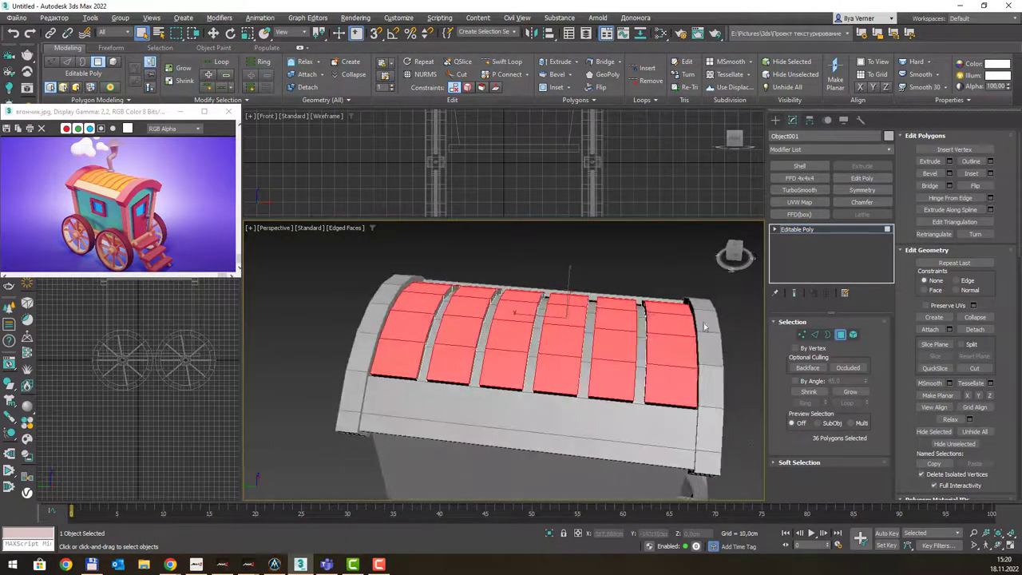
In Element mode, nudge individual roof plank strips slightly along the roof.
key("5")
left_click(671, 336)
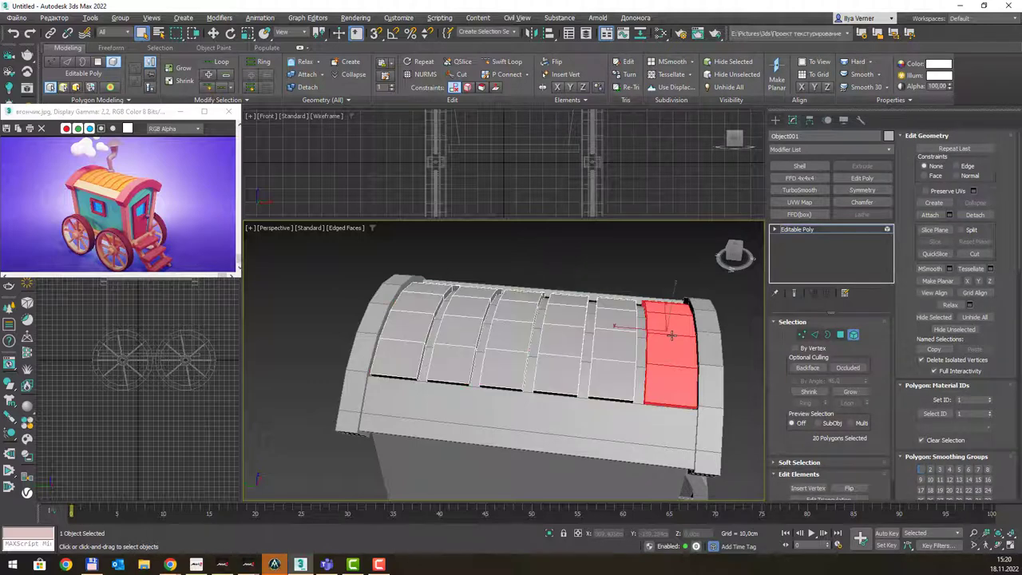
key("w")
left_click_drag(632, 330, 628, 329)
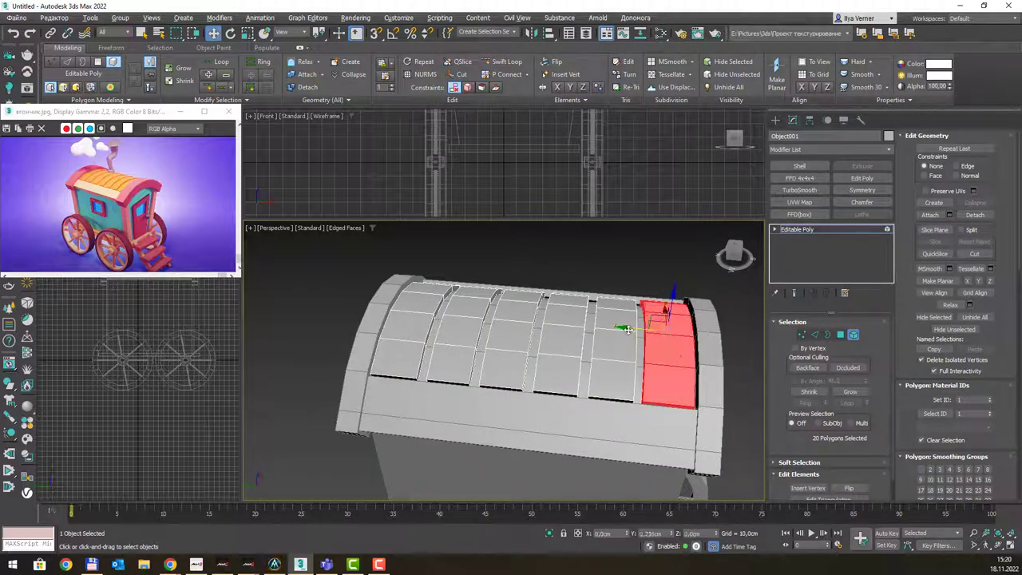
left_click(435, 339)
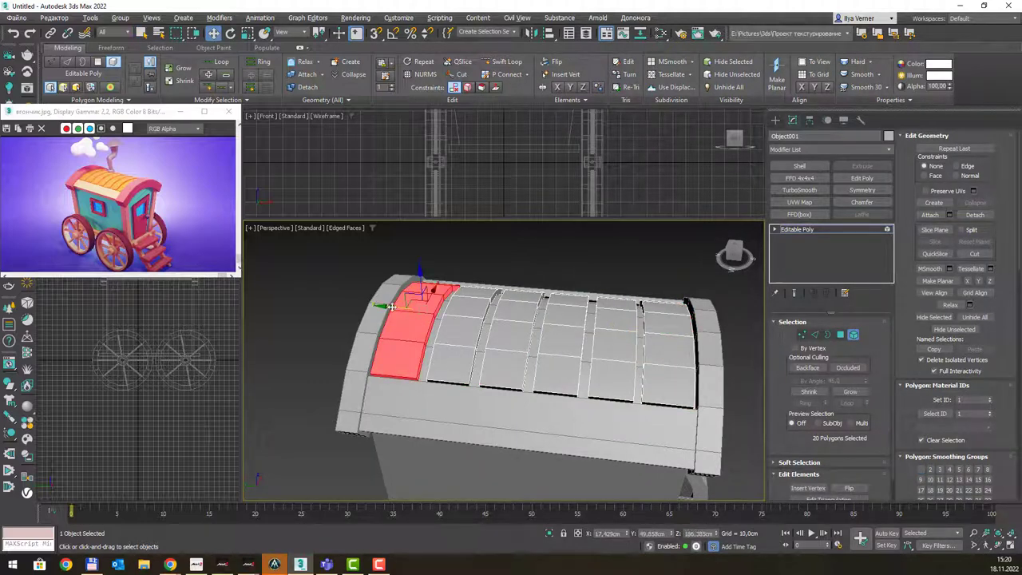
left_click_drag(391, 306, 444, 312)
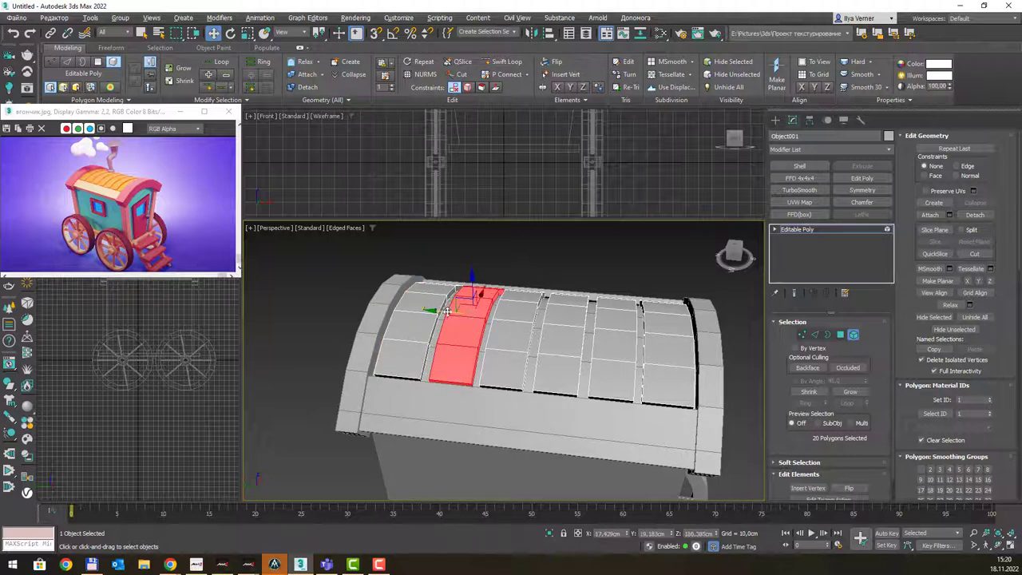
mouse_move(515, 329)
left_mouse_down()
mouse_move(482, 317)
mouse_move(545, 329)
left_mouse_up()
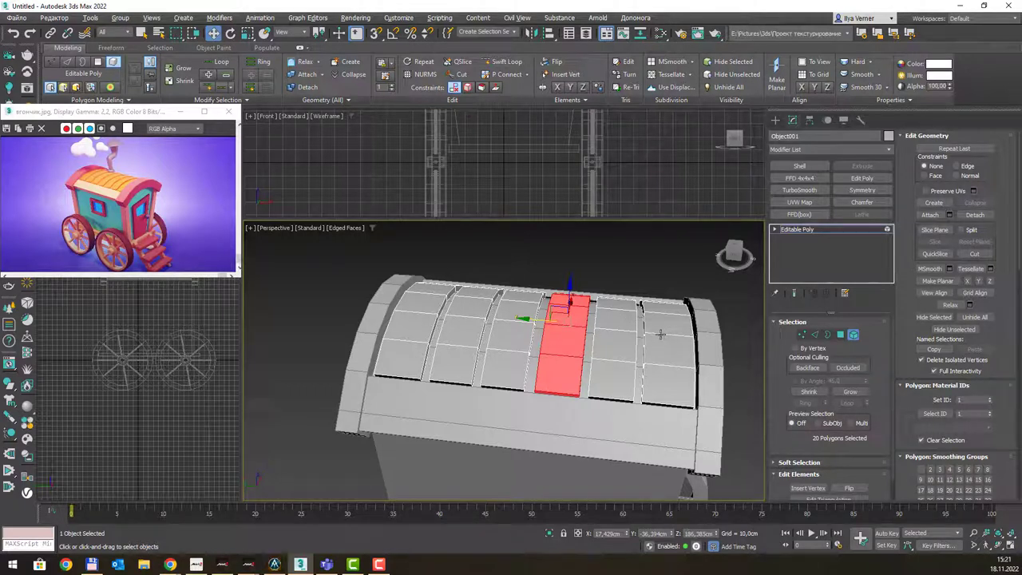
Select all six roof plank strips together, from the right end to the left.
key("q")
left_click(661, 333)
left_click(608, 333, "ctrl")
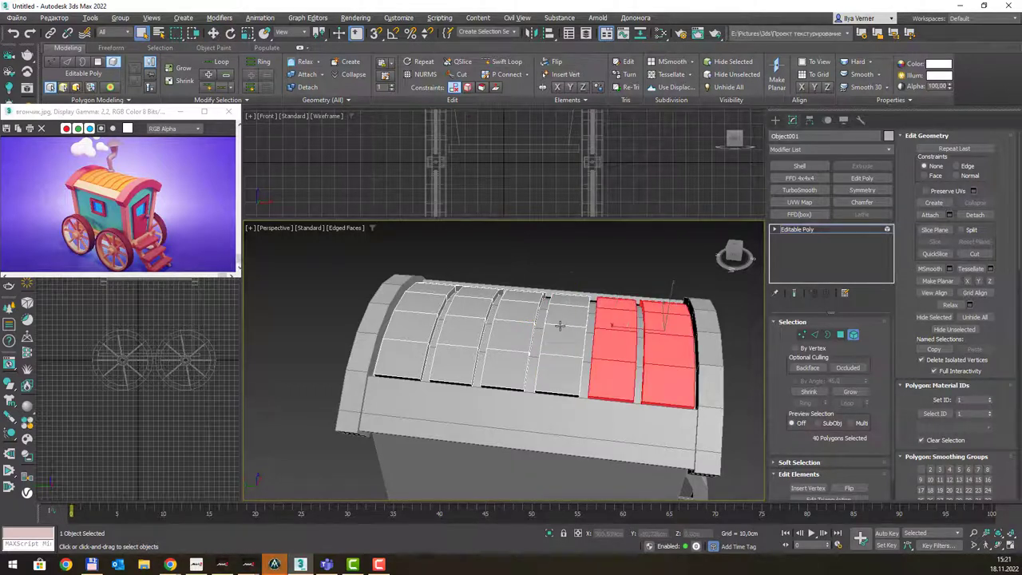
left_click(558, 326, "ctrl")
left_click(515, 324, "ctrl")
left_click(471, 319, "ctrl")
left_click(425, 317, "ctrl")
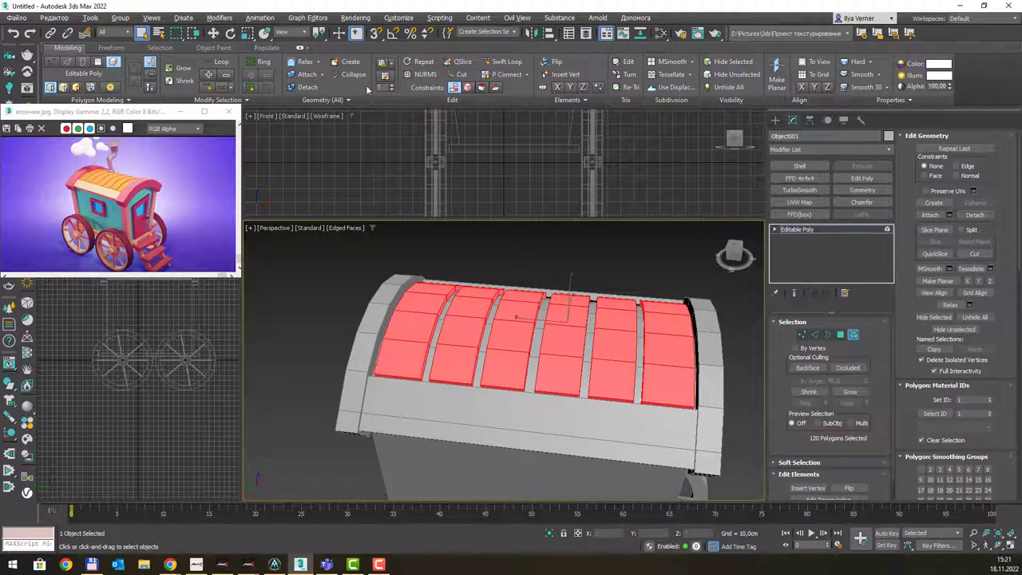
Inspect the six columns of raised roof planks from several angles, then exit polygon editing.
key("e")
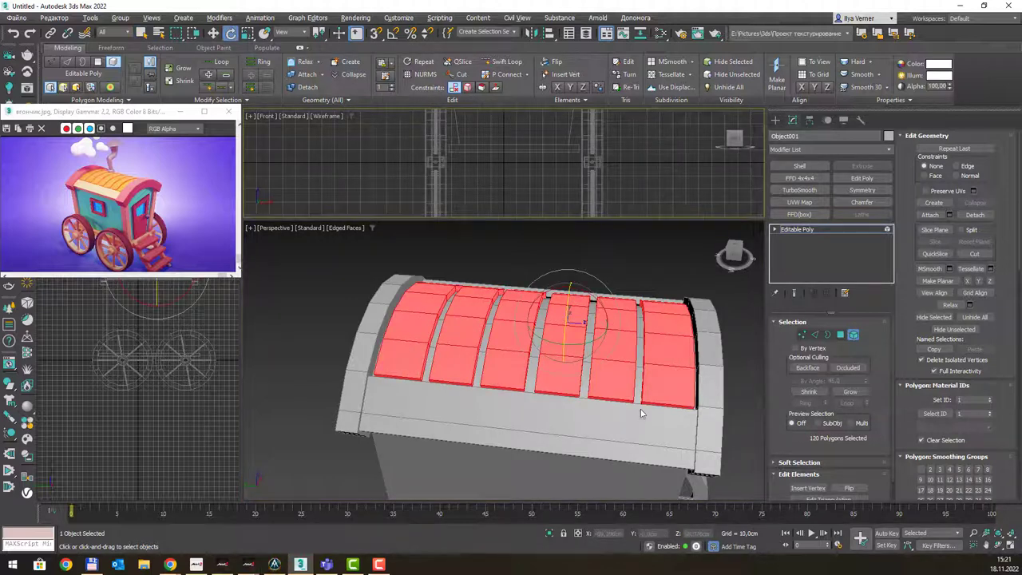
left_click_drag(588, 297, 588, 297)
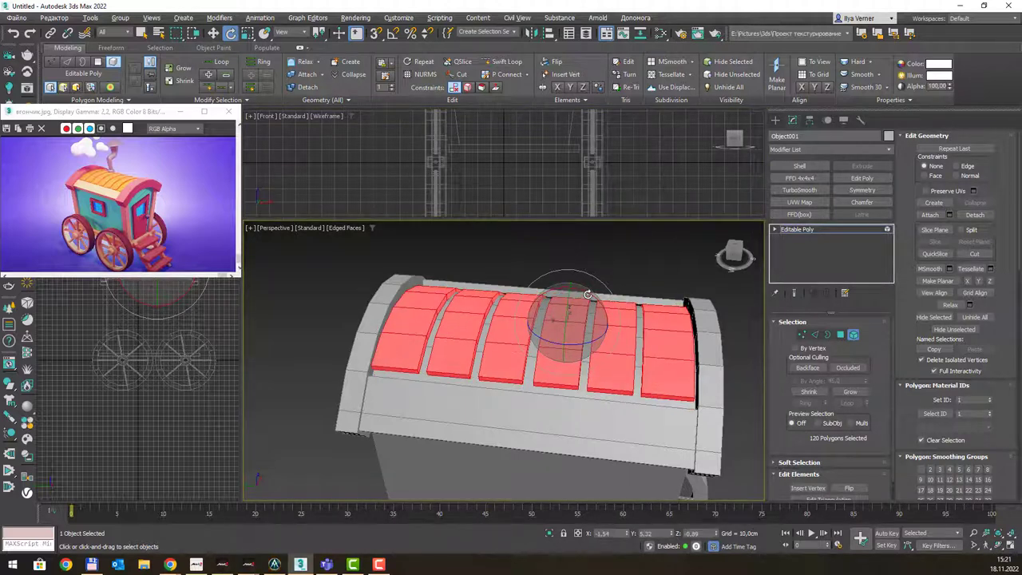
left_click_drag(588, 296, 588, 291)
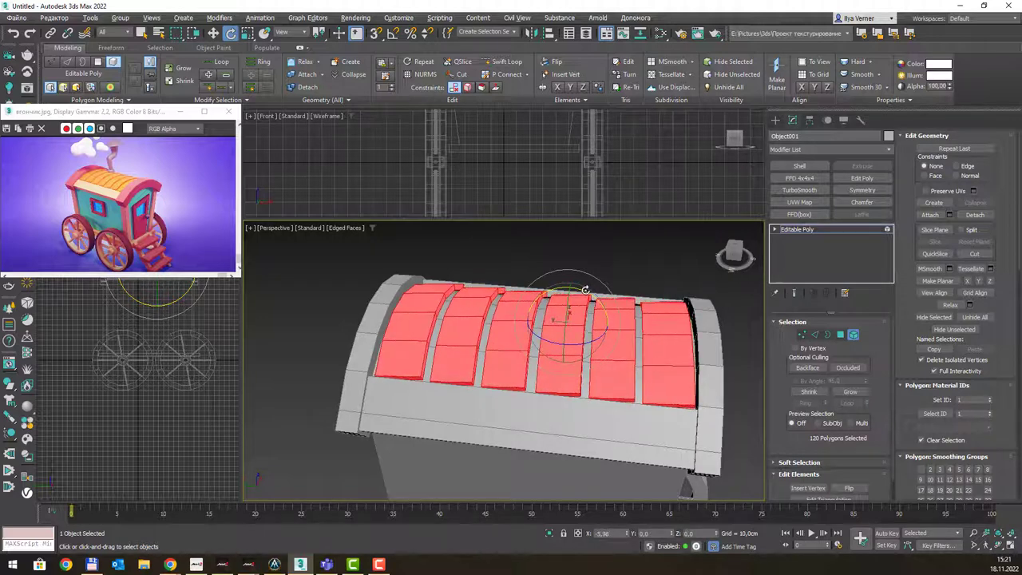
scroll(614, 290, "down", 3)
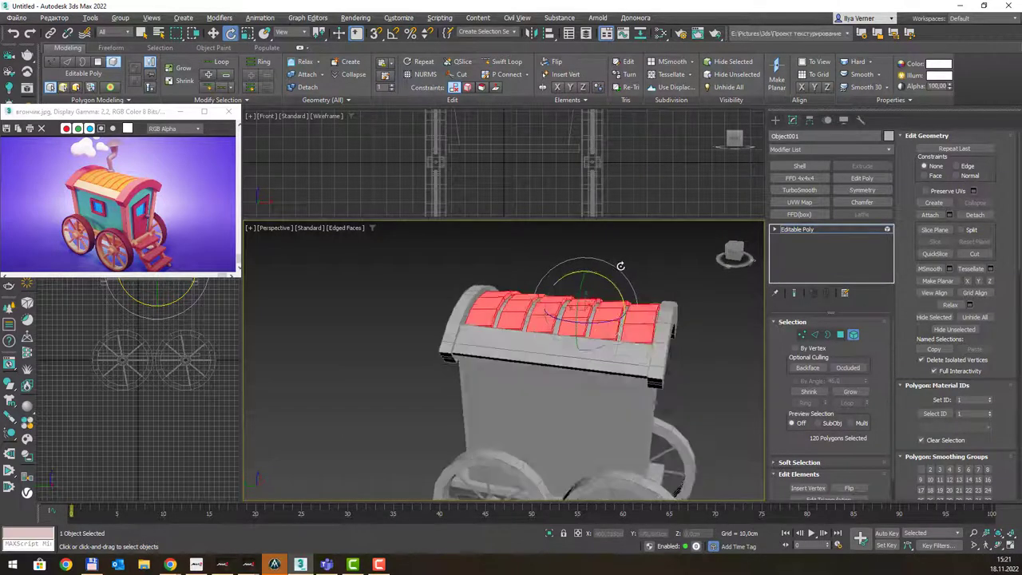
middle_click_drag(613, 290, 617, 273, "alt")
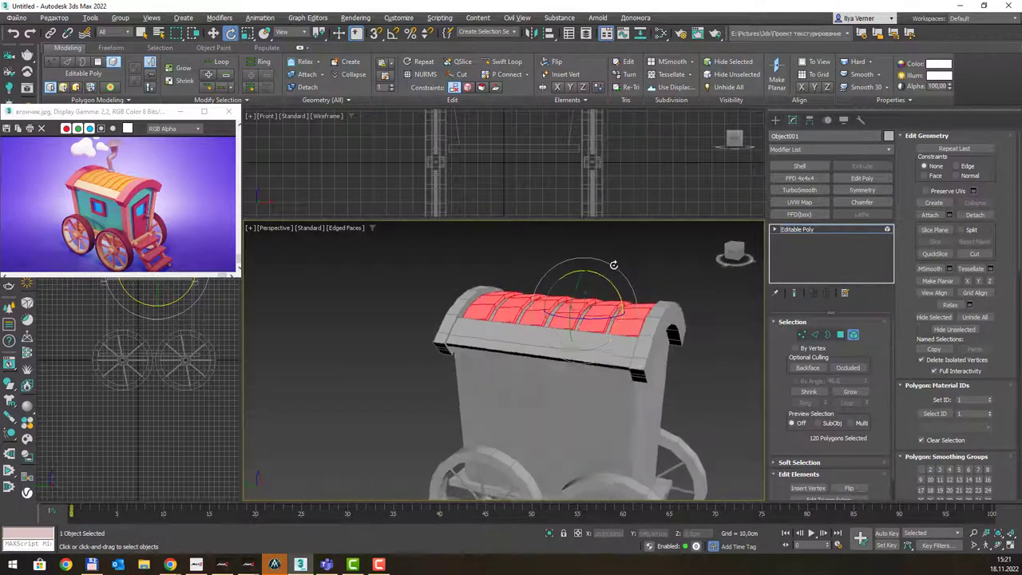
left_click(840, 335)
Deselect everything and zoom and pan to frame the whole wagon with its roof centred.
left_click(654, 267)
scroll(631, 272, "down", 2)
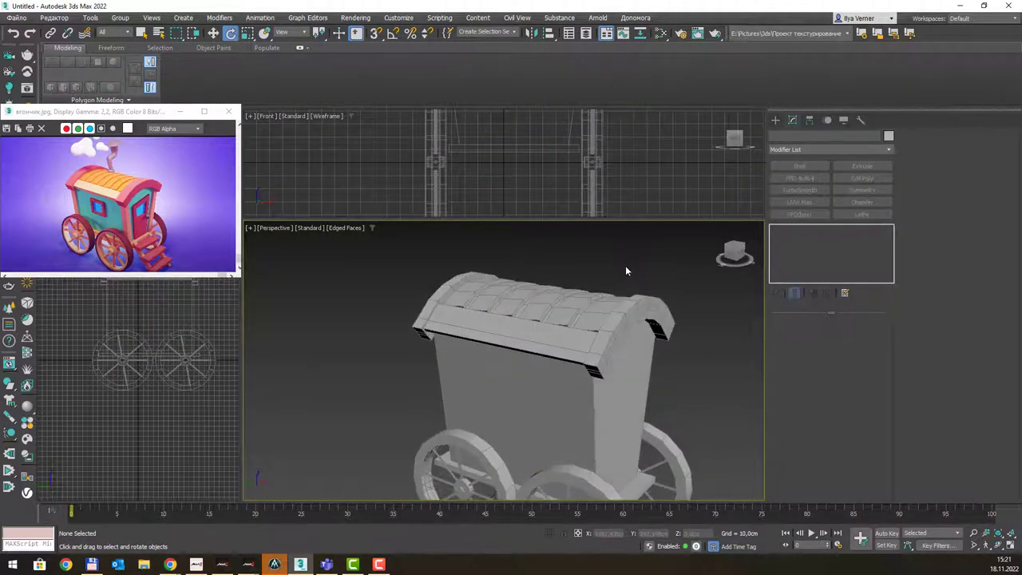
scroll(627, 267, "down", 3)
middle_click_drag(633, 268, 530, 310)
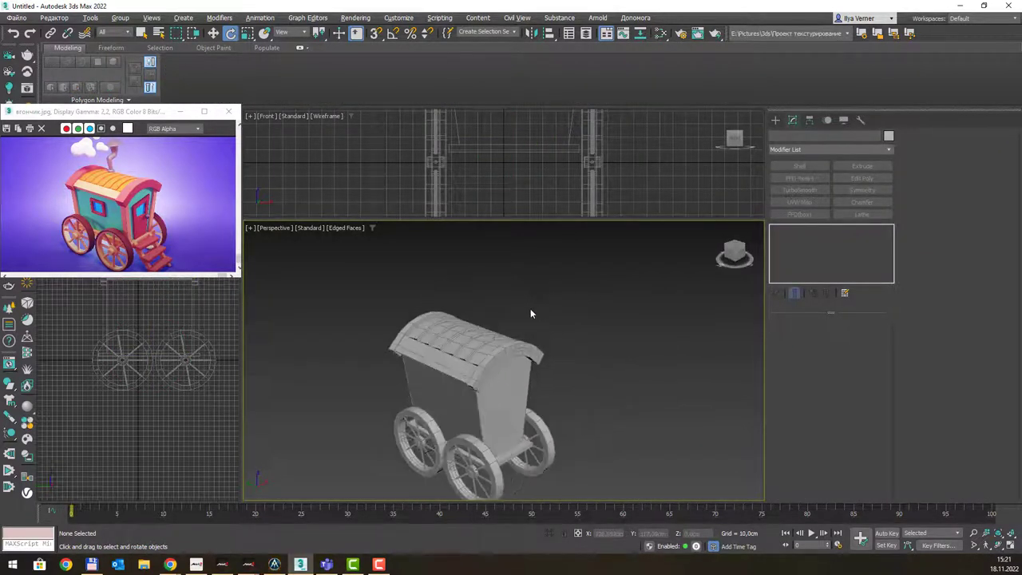
scroll(477, 316, "up", 3)
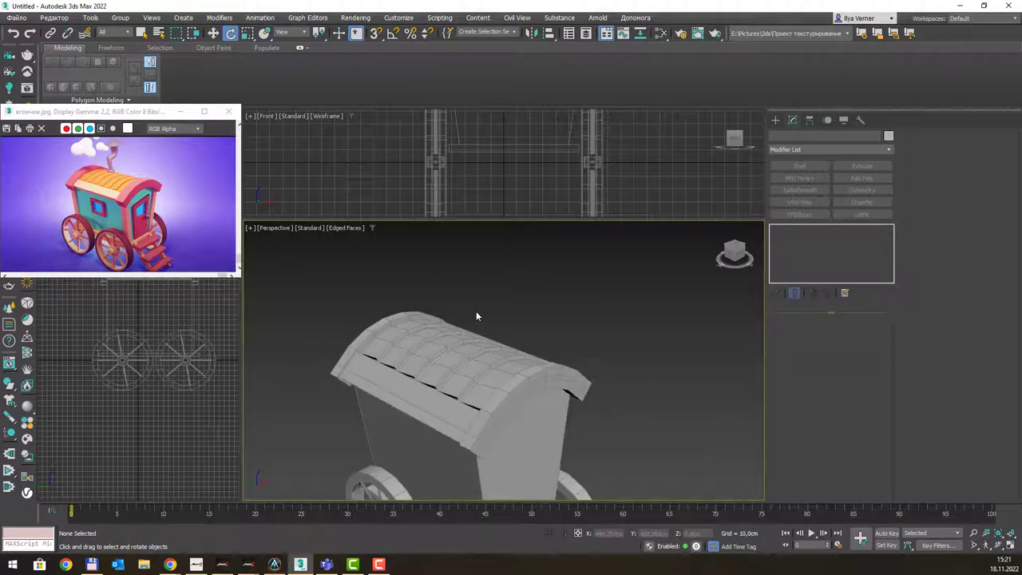
mouse_move(476, 316)
middle_mouse_down()
mouse_move(515, 296)
mouse_move(518, 235)
mouse_move(486, 313)
middle_mouse_up()
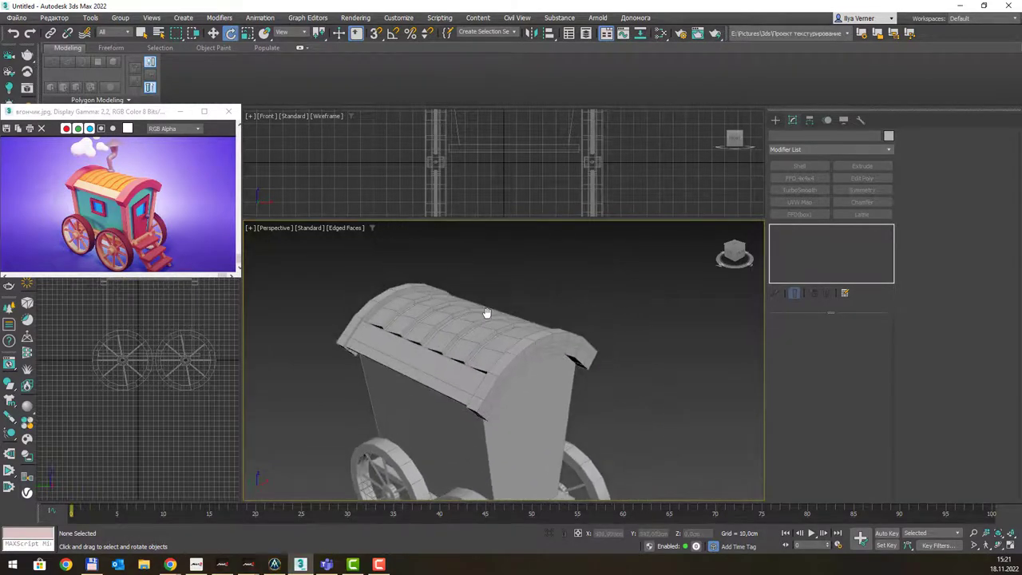
Switch to the Front view framed on the roof arch, with the Create panel open.
key("f")
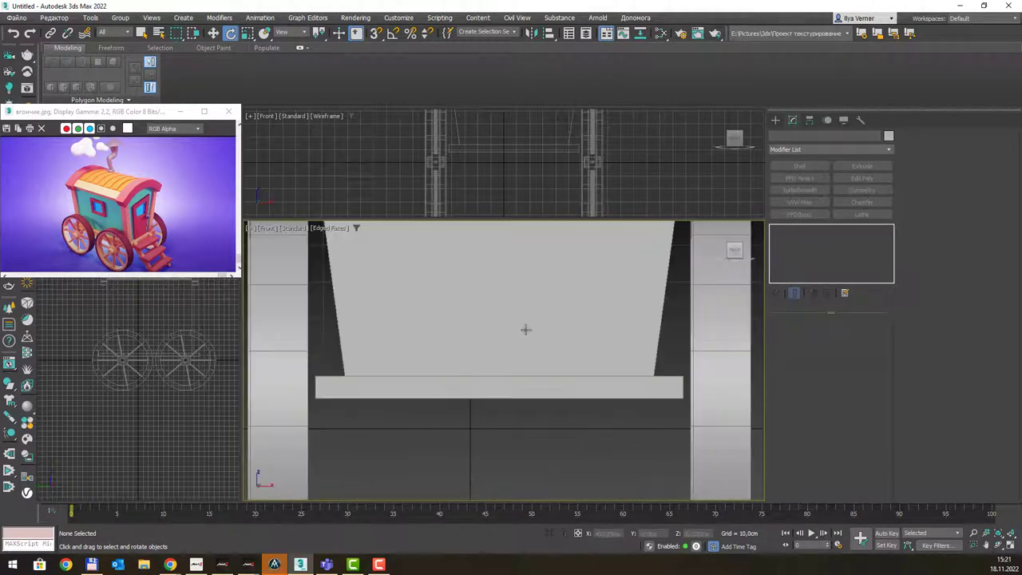
scroll(532, 299, "down", 2)
scroll(525, 452, "down", 2)
key("ctrl+z")
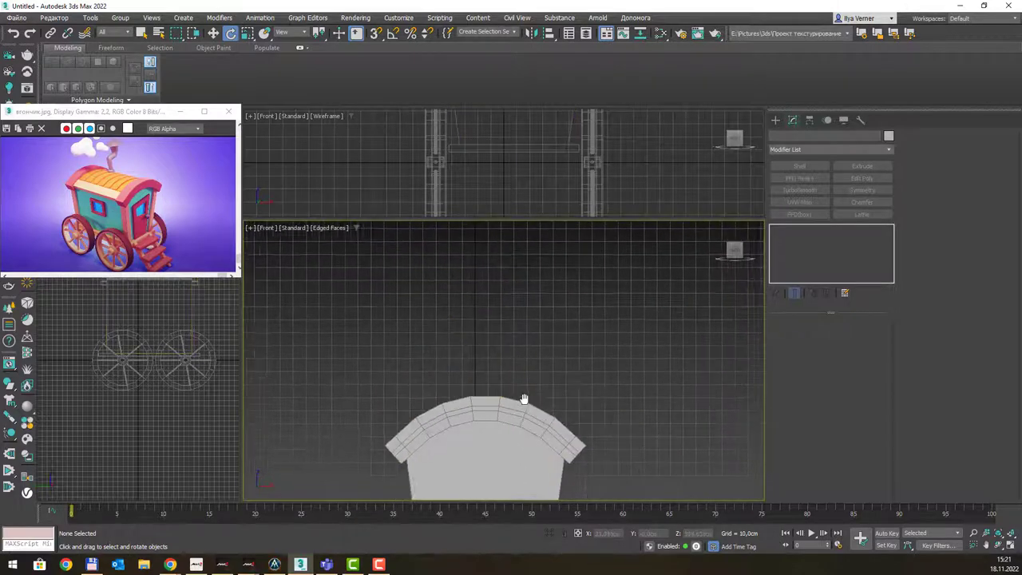
middle_click_drag(572, 380, 565, 317)
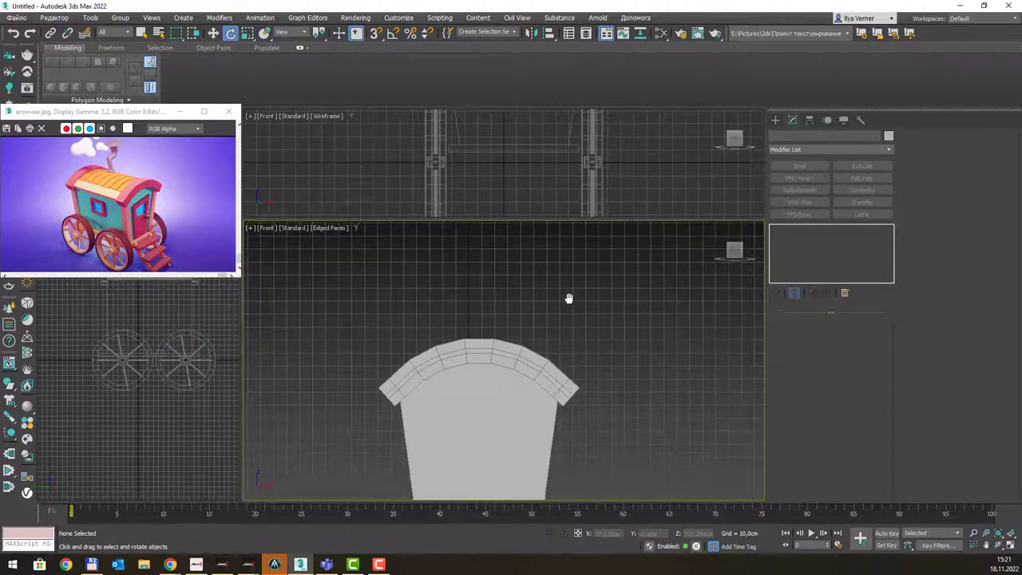
left_click(774, 120)
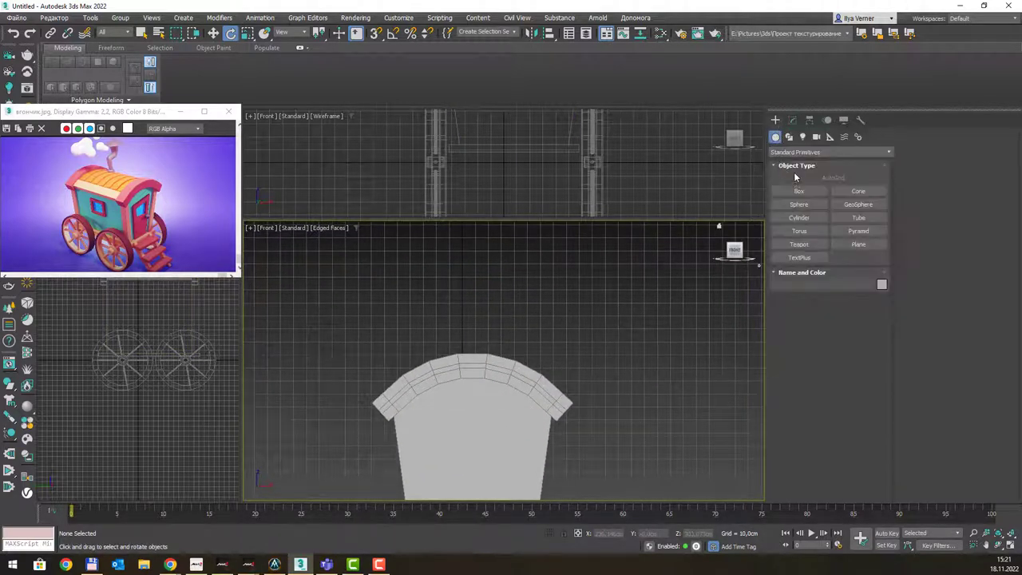
Draw a four-point zigzag Line spline up from the arch top and give it 3,296cm rendering thickness.
left_click(789, 136)
left_click(802, 202)
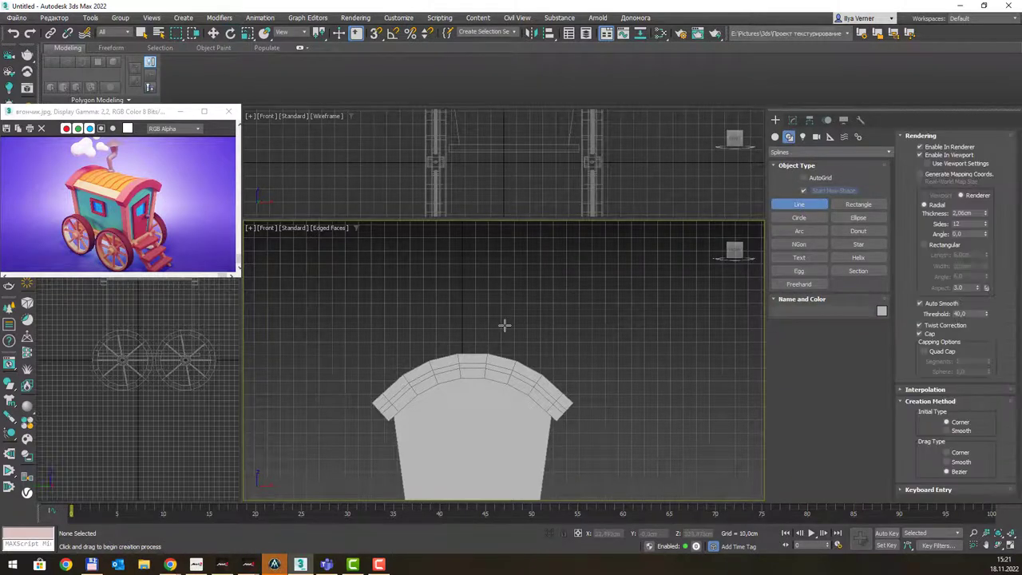
middle_click_drag(504, 325, 505, 357)
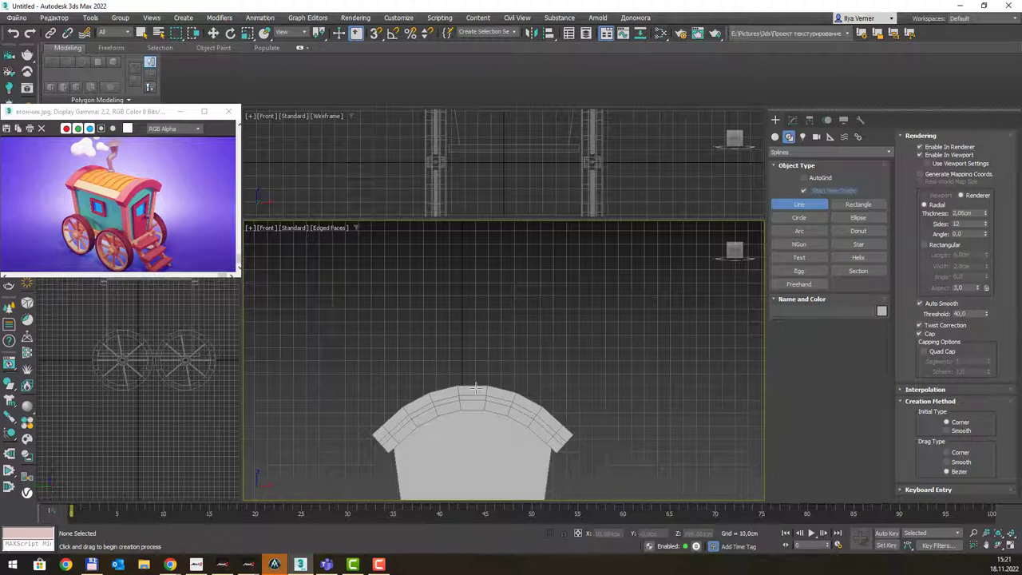
left_click(475, 389)
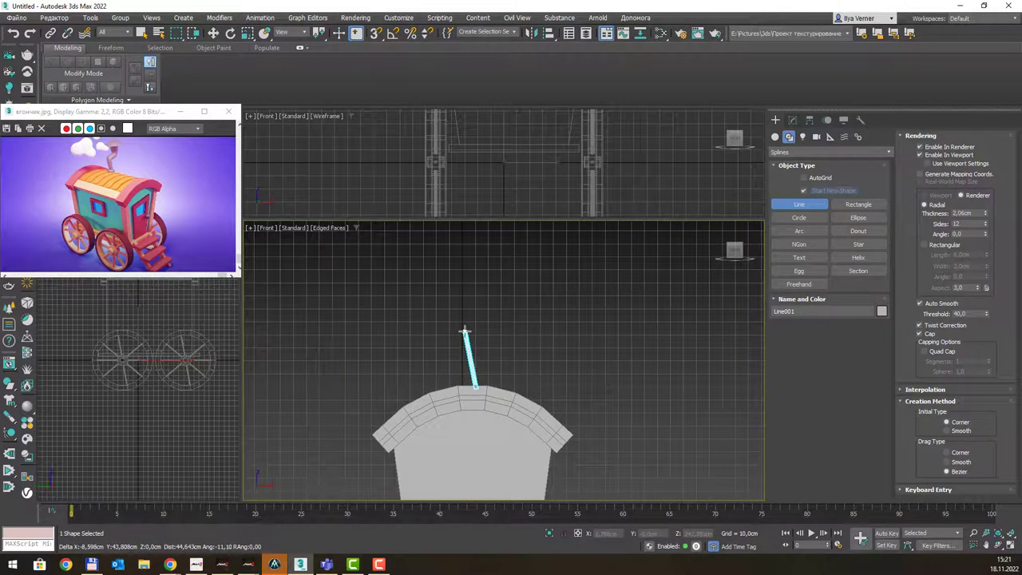
left_click(470, 329)
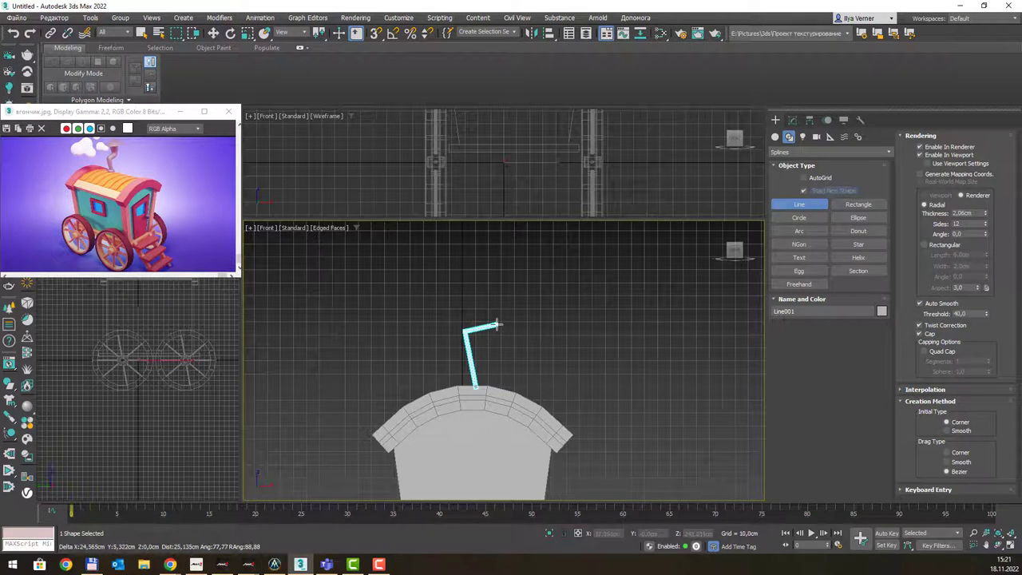
left_click(497, 325)
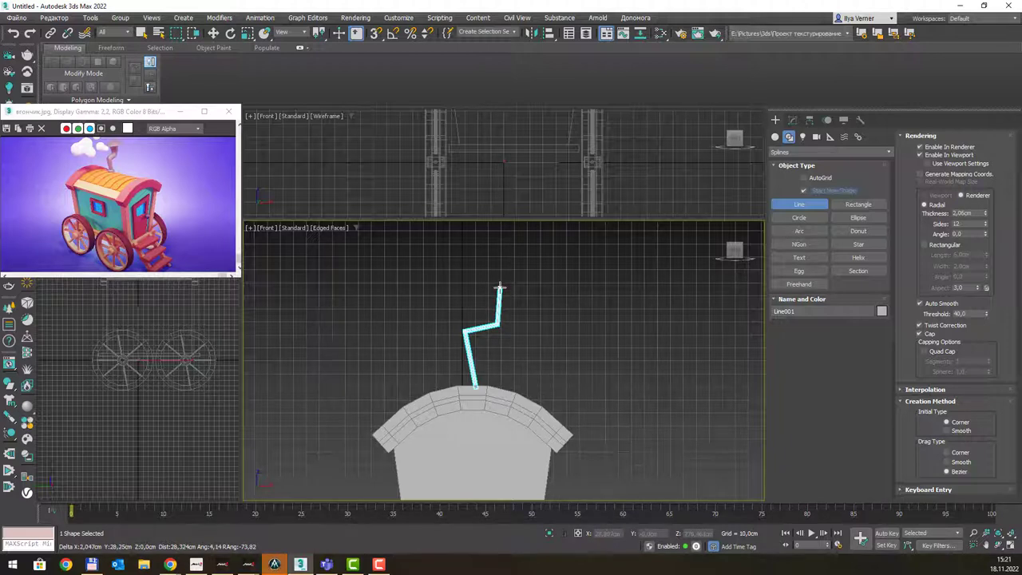
left_click(499, 288)
right_click(499, 288)
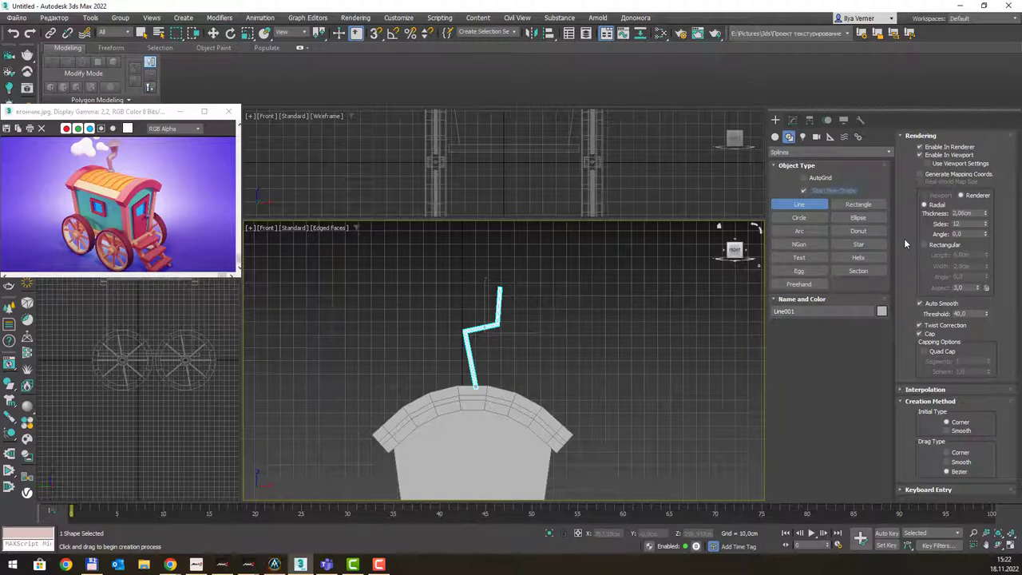
mouse_move(735, 250)
left_click_drag(986, 216, 993, 181)
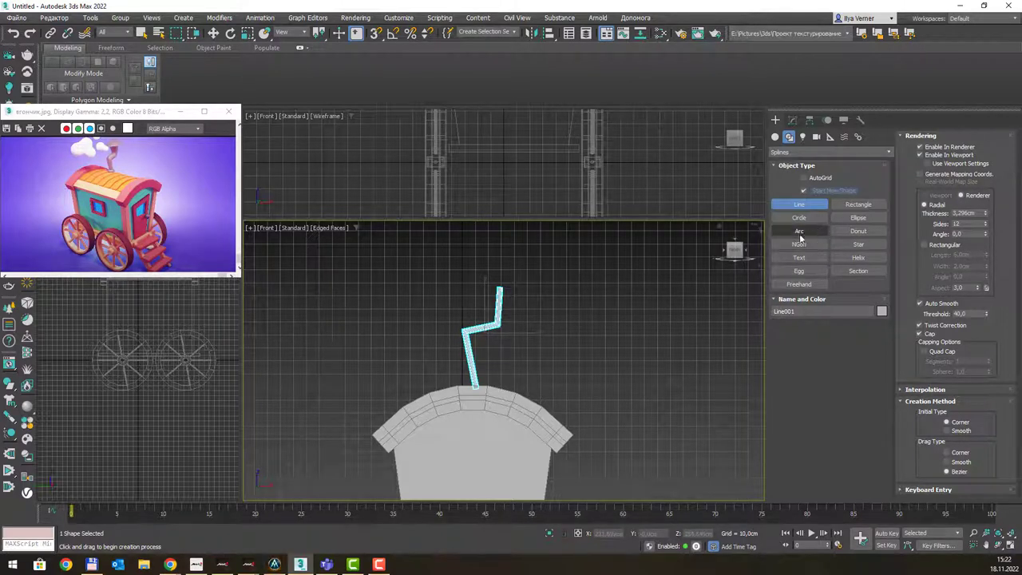
Select the line's two bend vertices and turn off its viewport thickness display.
key("e")
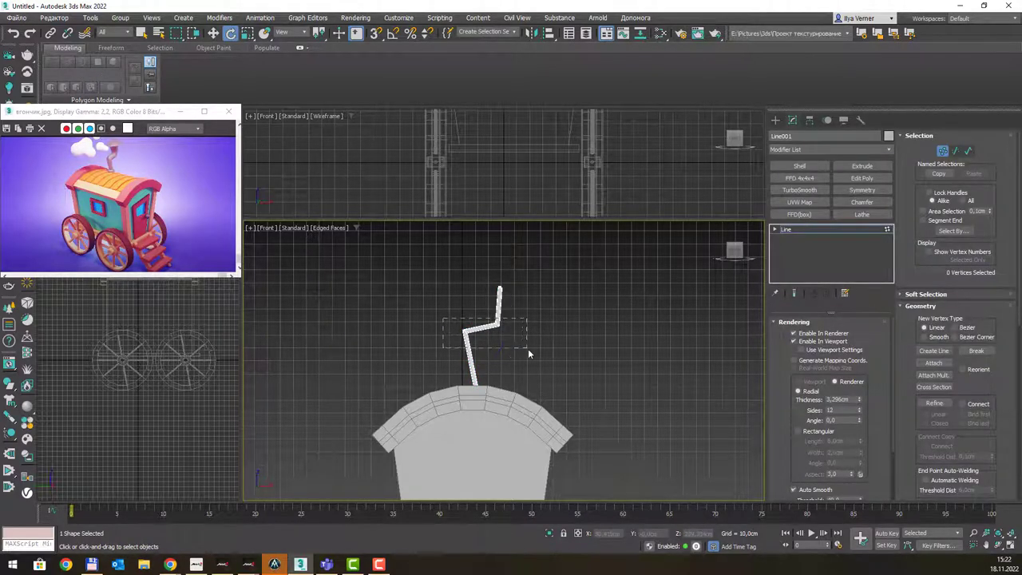
left_click_drag(442, 318, 528, 348)
key("q")
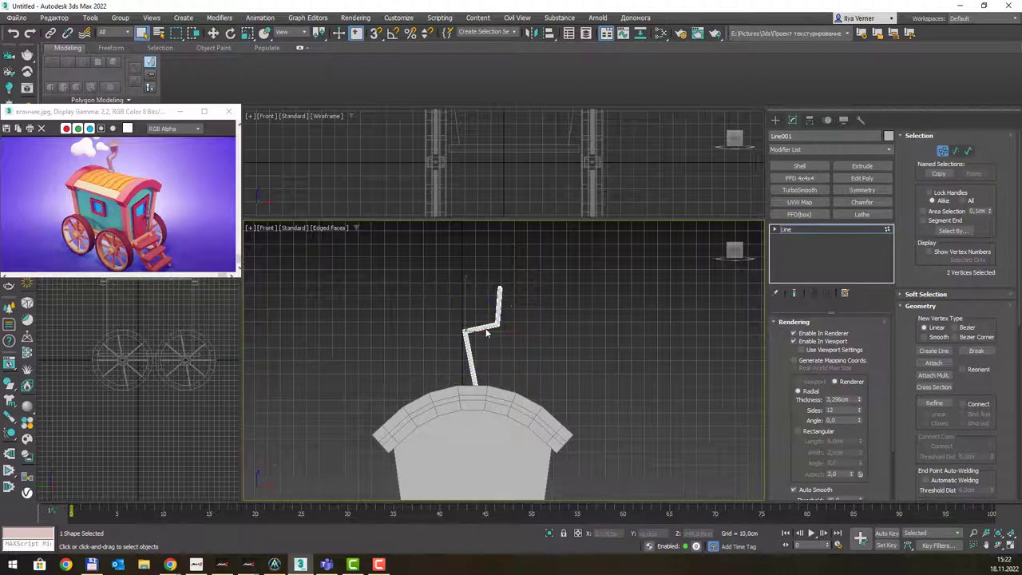
scroll(489, 335, "up", 3)
scroll(489, 334, "up", 3)
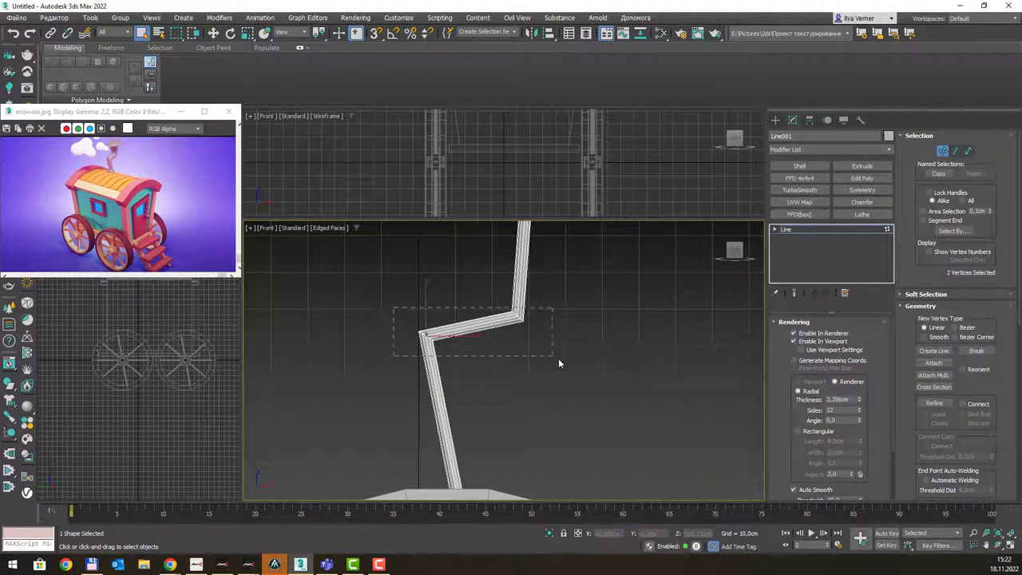
left_click(811, 344)
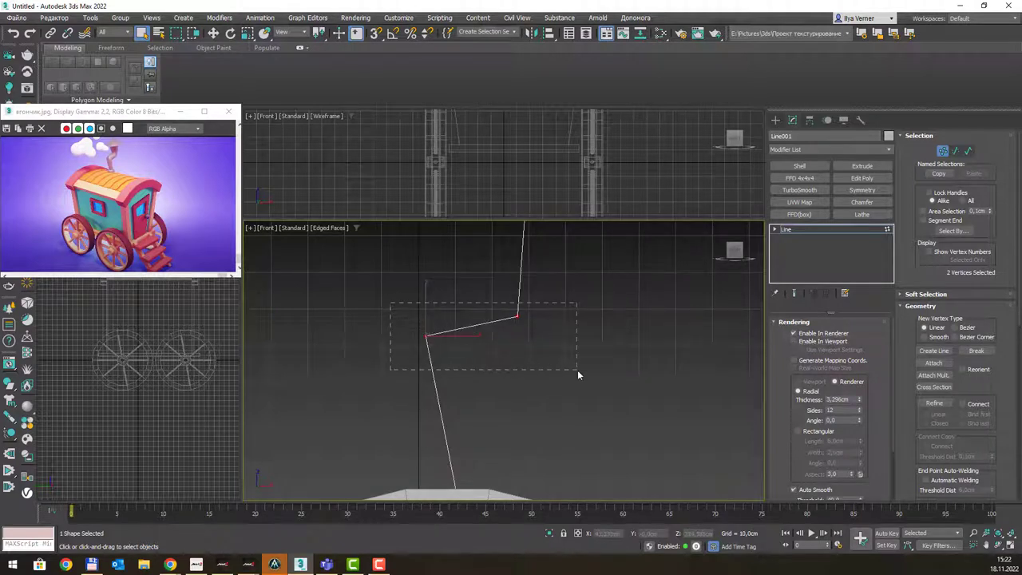
Fillet the two bends into smooth curves and show the line as a thick tube again.
scroll(970, 357, "down", 3)
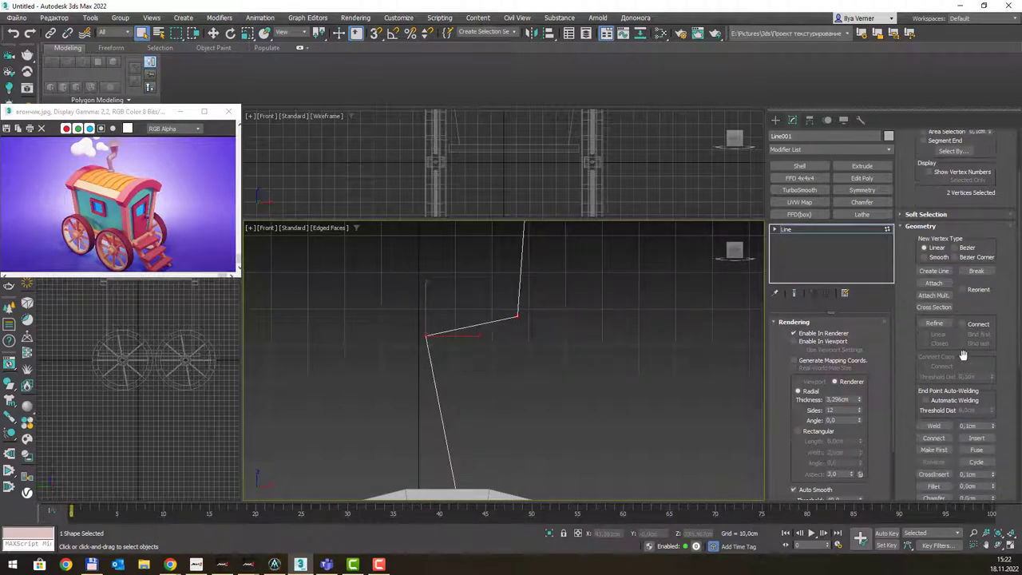
scroll(971, 357, "down", 2)
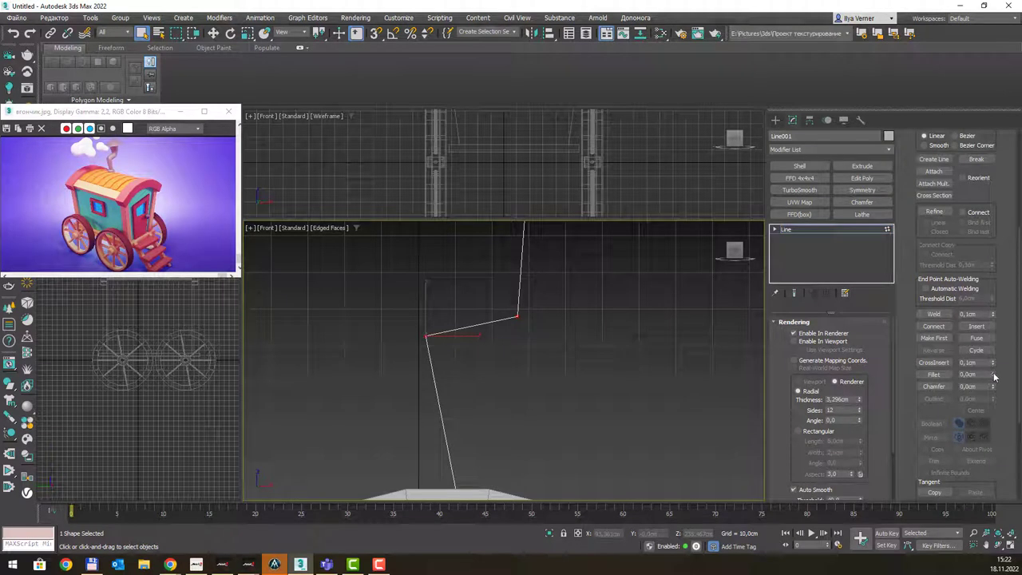
left_click_drag(994, 375, 994, 370)
left_click(794, 341)
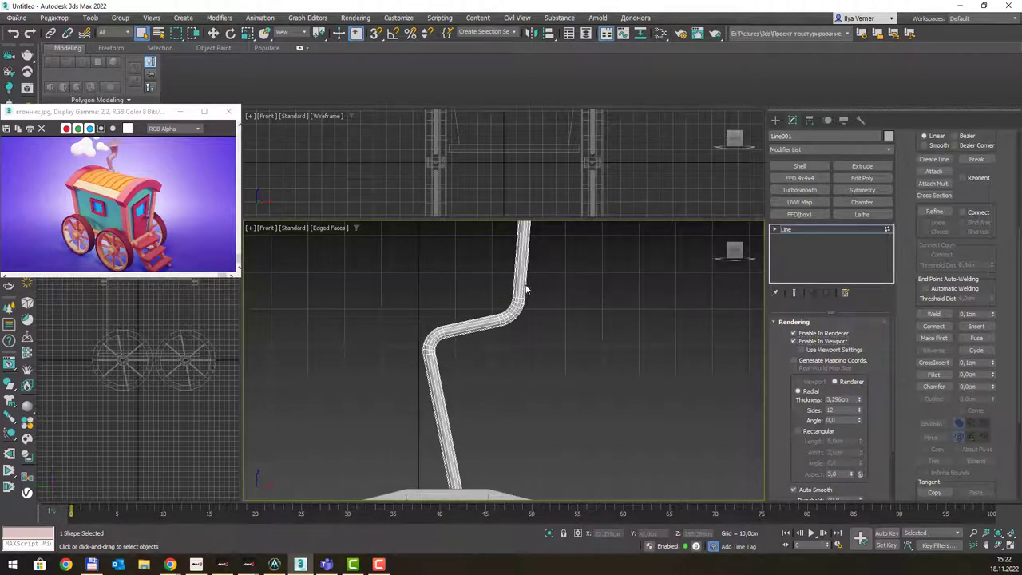
scroll(529, 291, "down", 3)
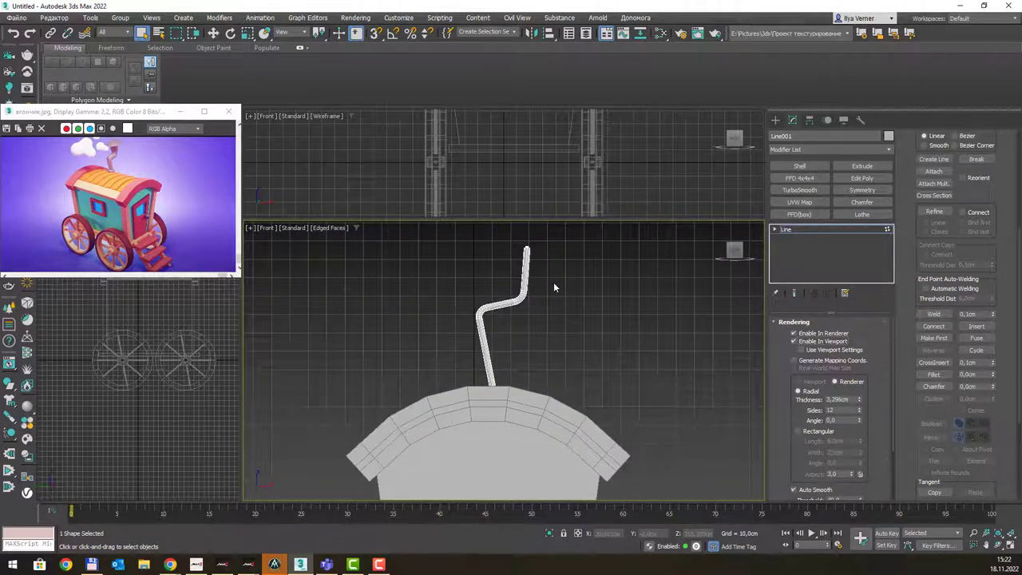
left_click(814, 229)
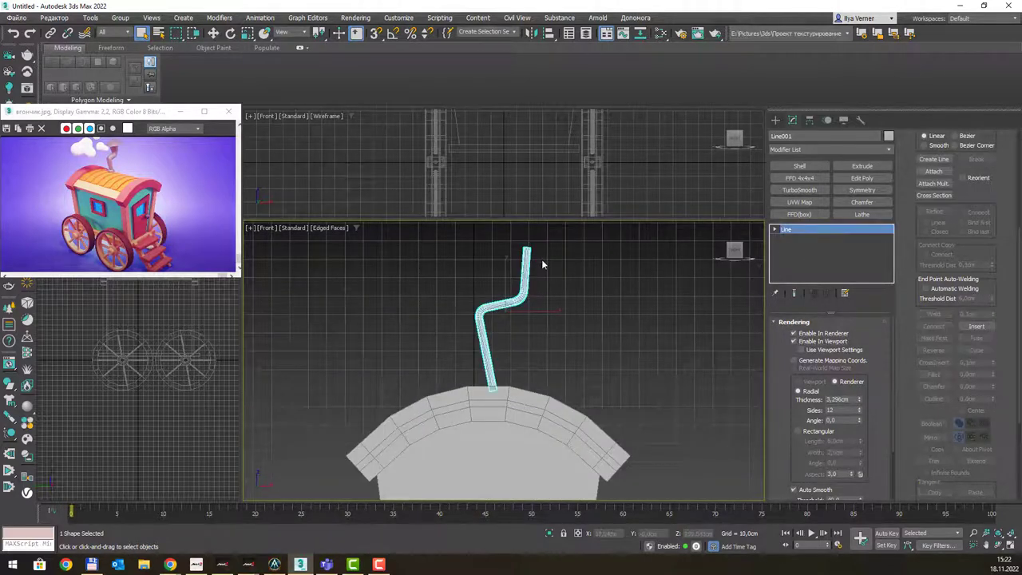
middle_click_drag(541, 259, 525, 322)
Convert the chimney tube to an Editable Poly and enter Vertex mode.
right_click(516, 313)
mouse_move(538, 421)
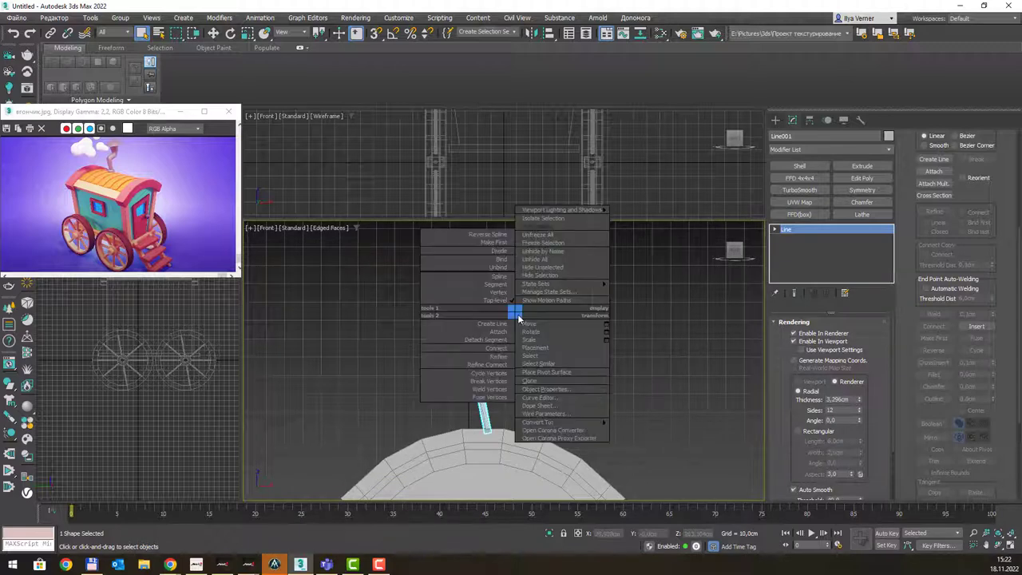
left_click(633, 438)
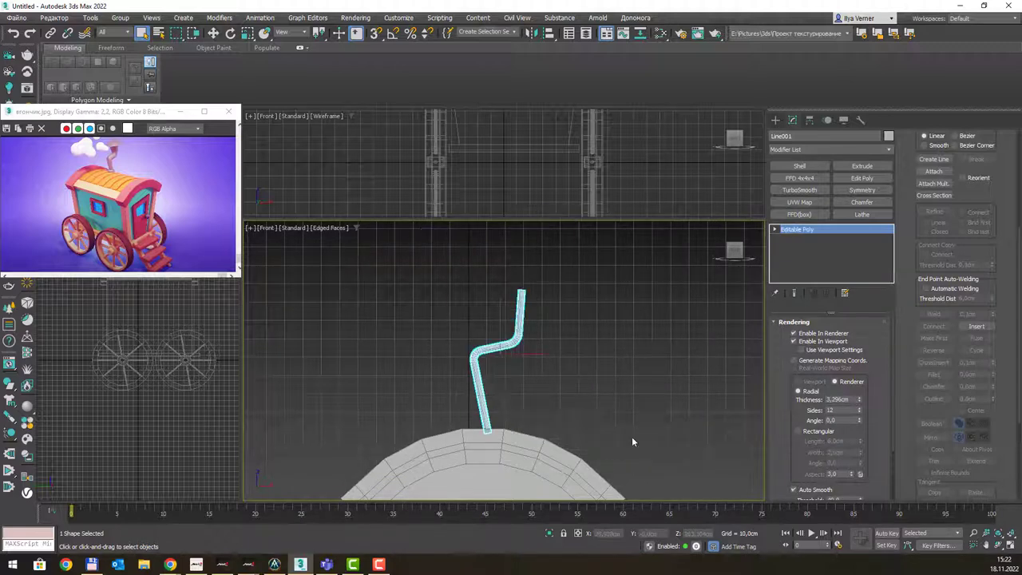
key("1")
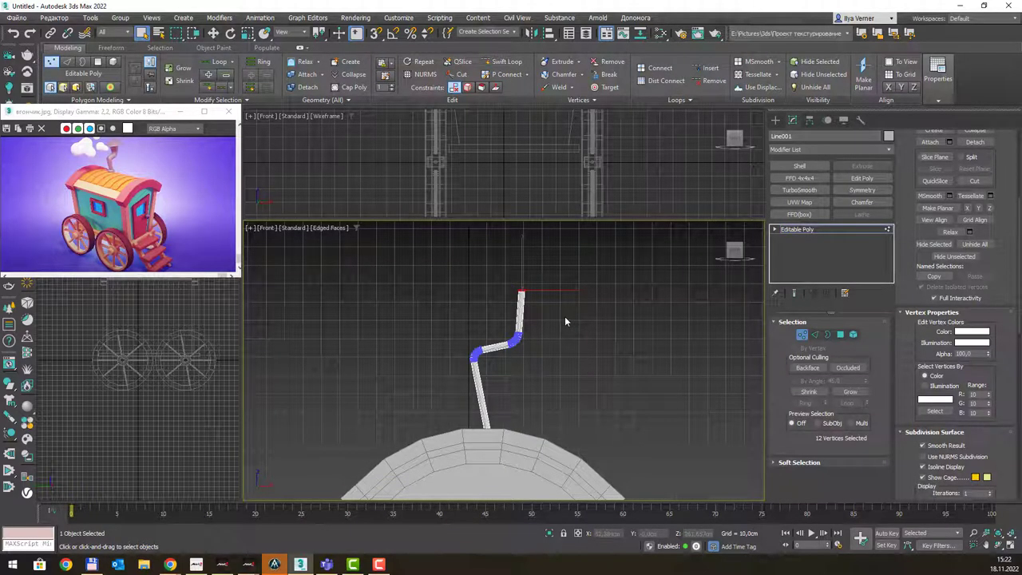
Switch to the Perspective view, framing the chimney top with Scale active on its vertices.
key("p")
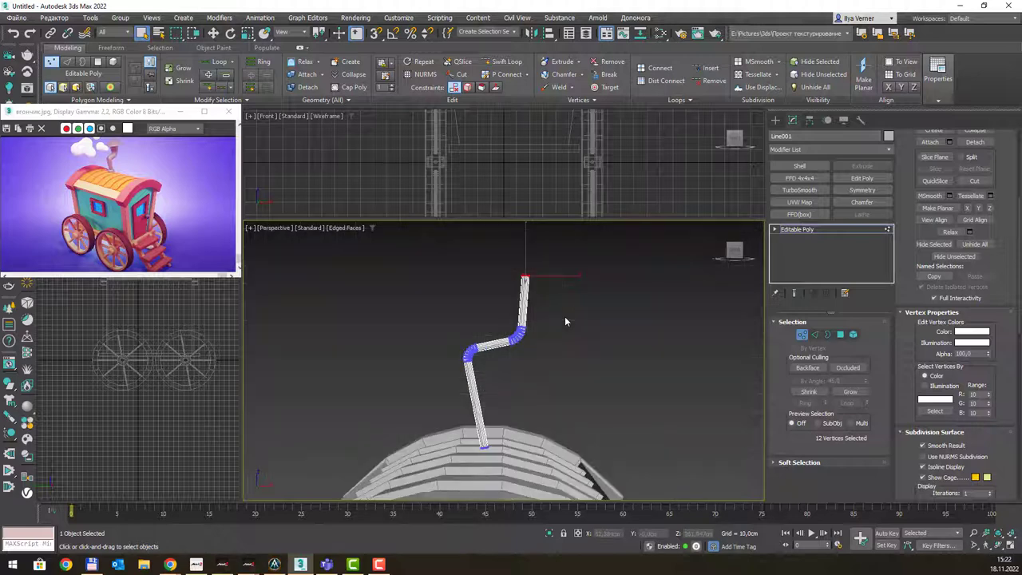
middle_click_drag(569, 290, 564, 342)
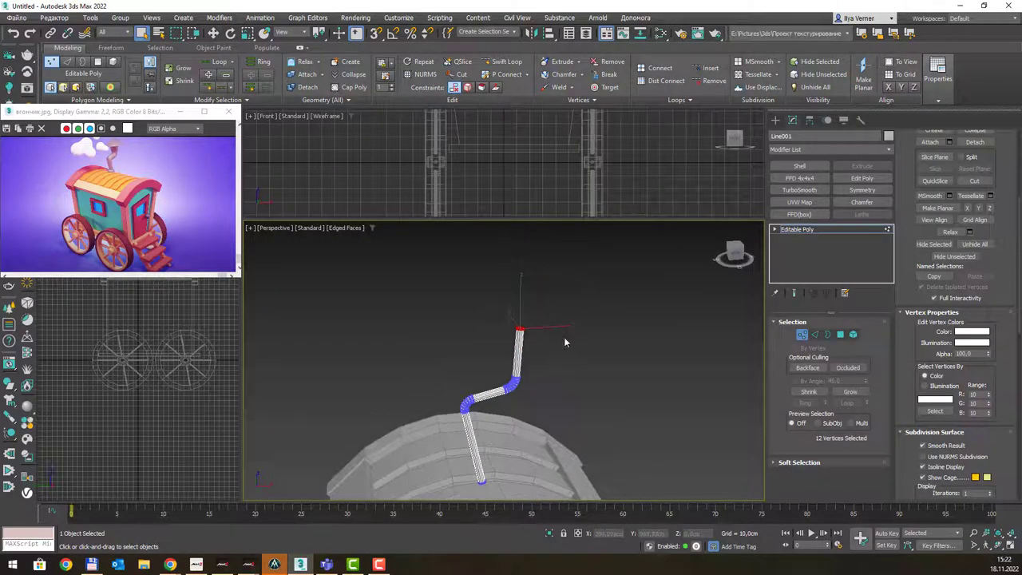
middle_click_drag(558, 383, 563, 393, "alt")
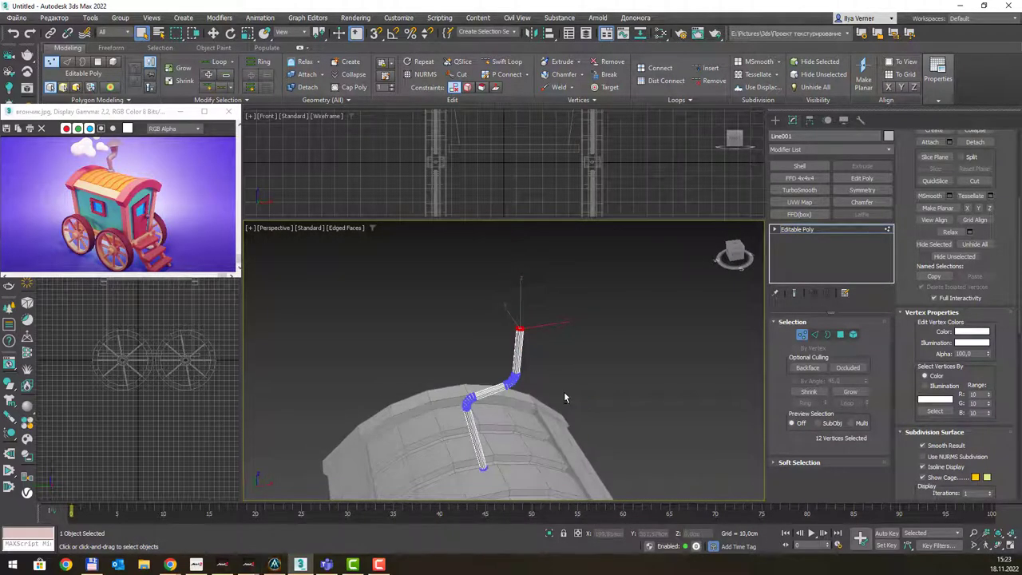
key("r")
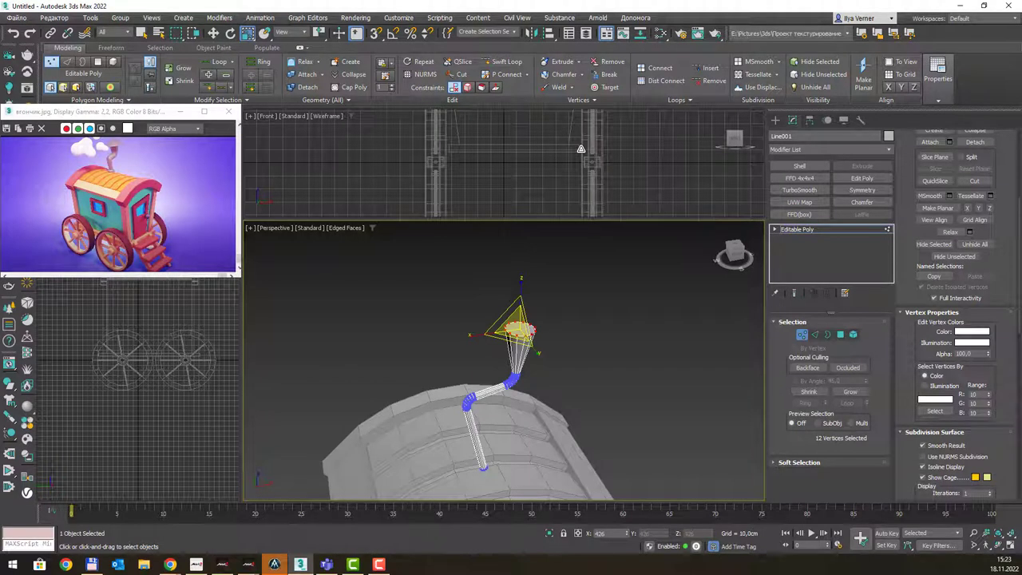
middle_click_drag(558, 362, 492, 316)
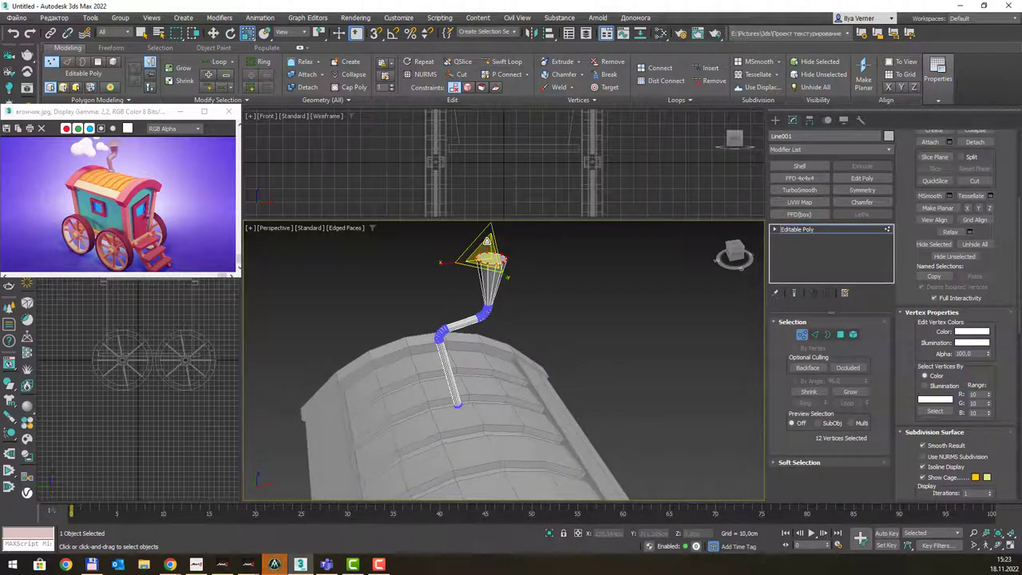
In Edge mode, select the edge loop at the chimney's neck below the cone.
key("w")
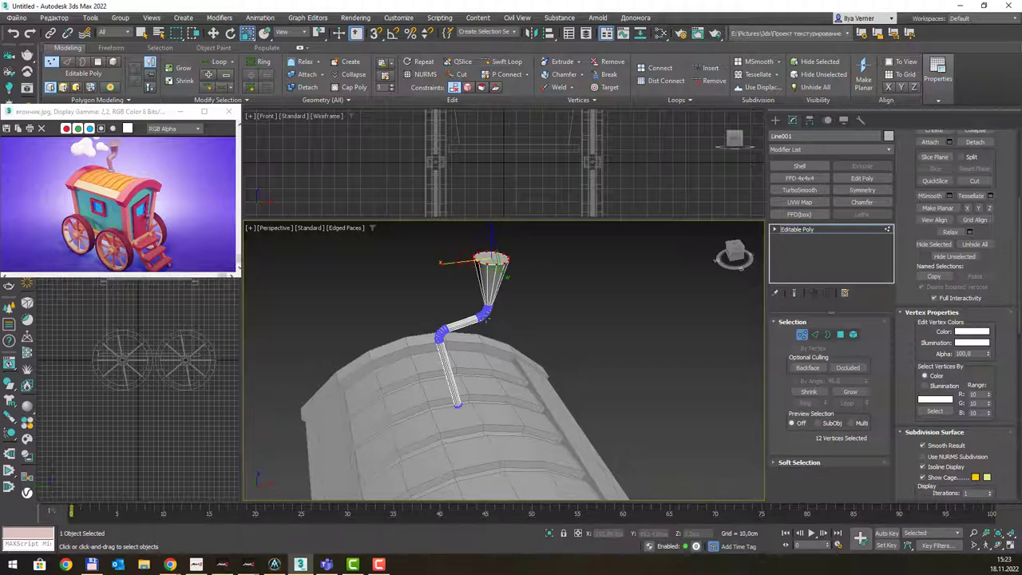
scroll(487, 319, "up", 5)
mouse_move(515, 300)
middle_mouse_down()
mouse_move(498, 348)
mouse_move(543, 308)
mouse_move(494, 300)
mouse_move(548, 317)
mouse_move(532, 324)
mouse_move(532, 347)
middle_mouse_up()
key("2")
double_click(493, 345)
key("q")
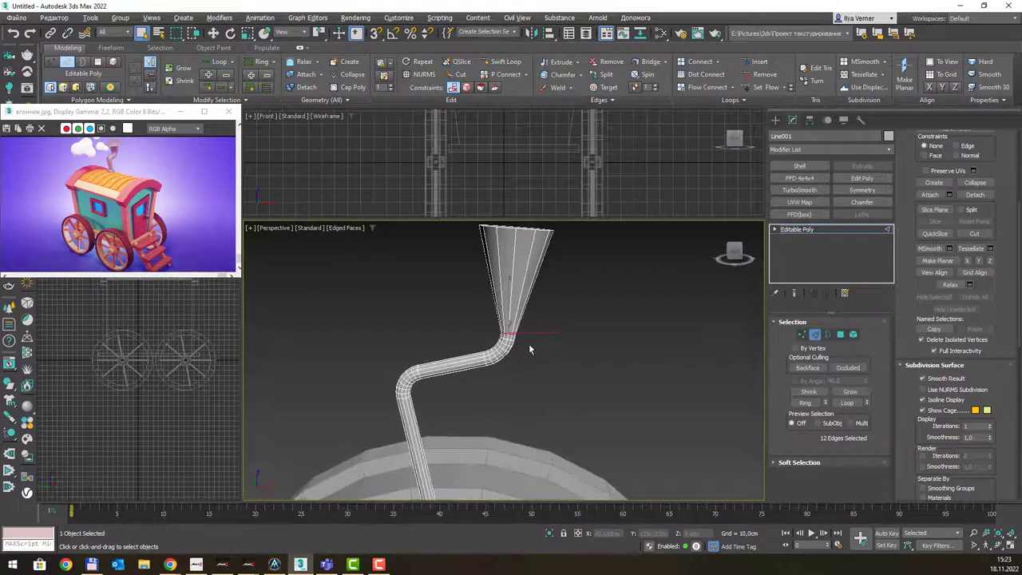
With Soft Selection on, scale the chimney neck edges to about 147%, then return to object level.
left_click(784, 463)
scroll(958, 184, "down", 3)
scroll(954, 207, "down", 3)
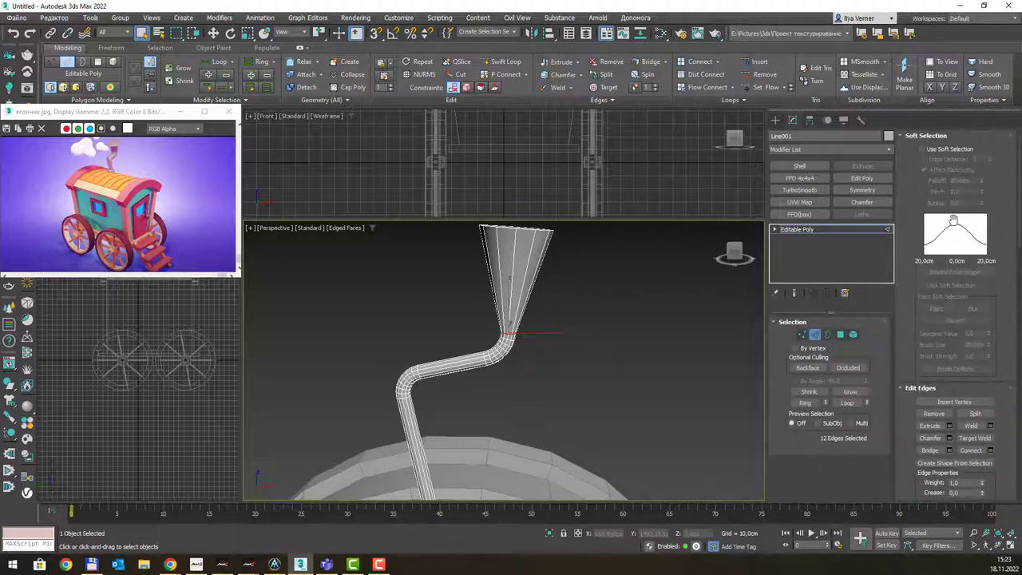
left_click(922, 150)
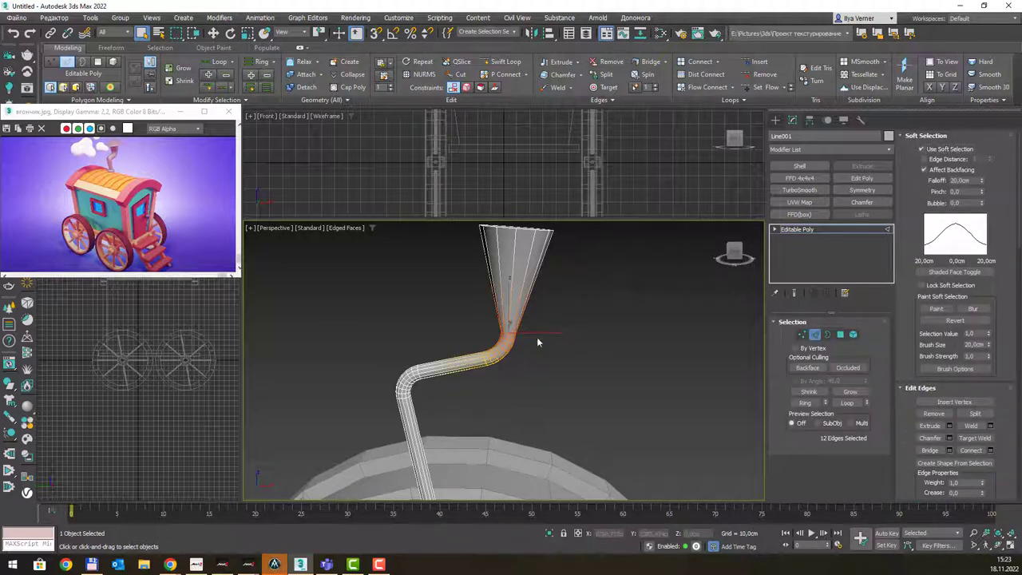
middle_click_drag(556, 331, 517, 333, "alt")
key("r")
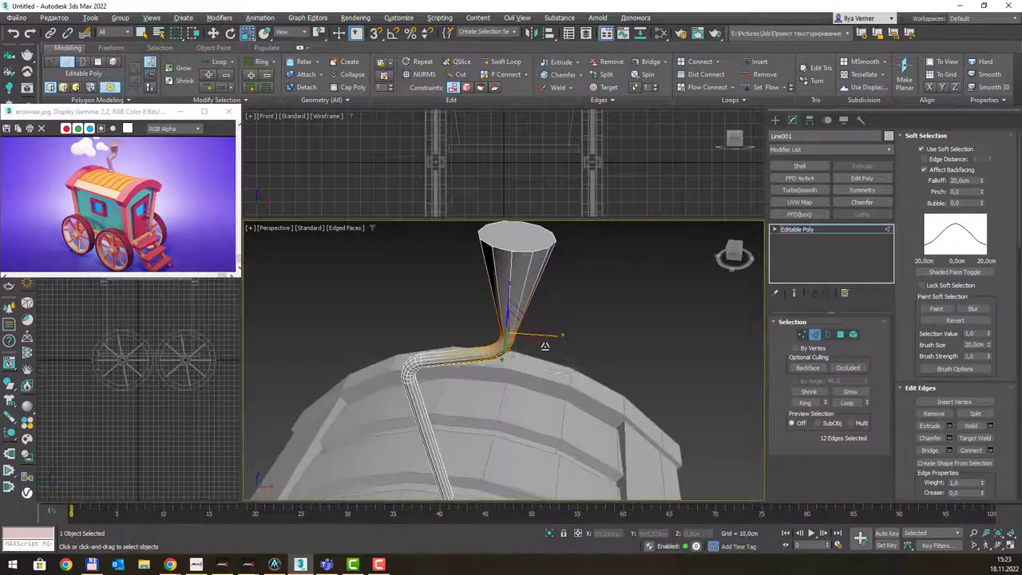
left_click_drag(515, 329, 521, 297)
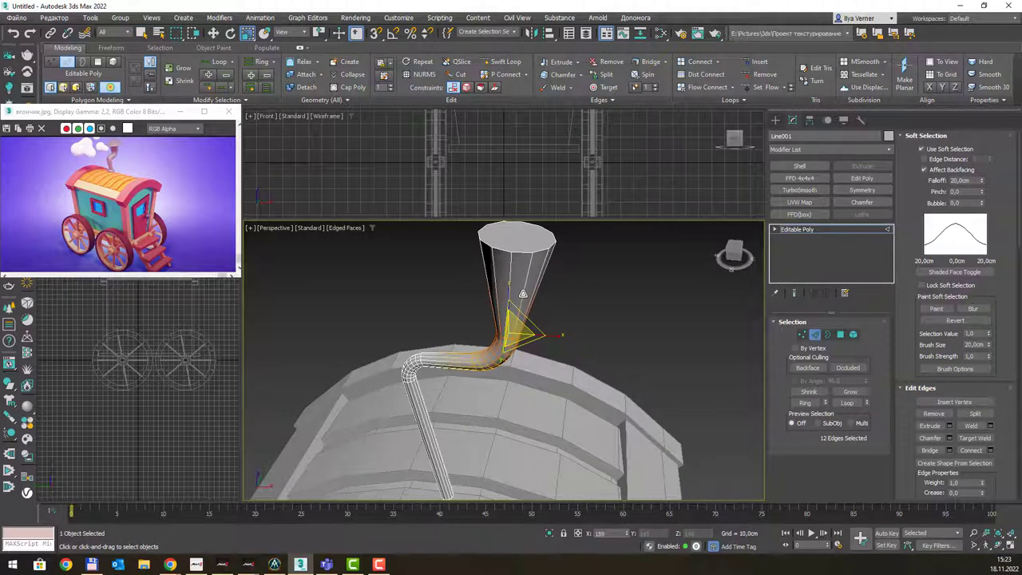
left_click_drag(521, 297, 529, 319)
middle_click_drag(528, 320, 456, 330, "alt")
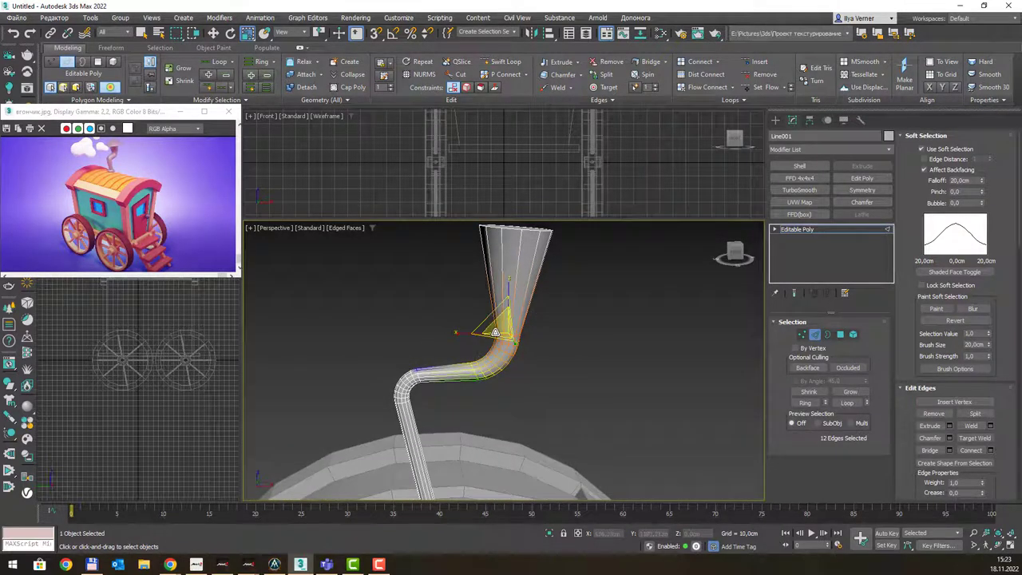
mouse_move(523, 328)
middle_mouse_down("alt")
mouse_move(534, 342)
mouse_move(558, 306)
middle_mouse_up("alt")
scroll(550, 343, "down", 4)
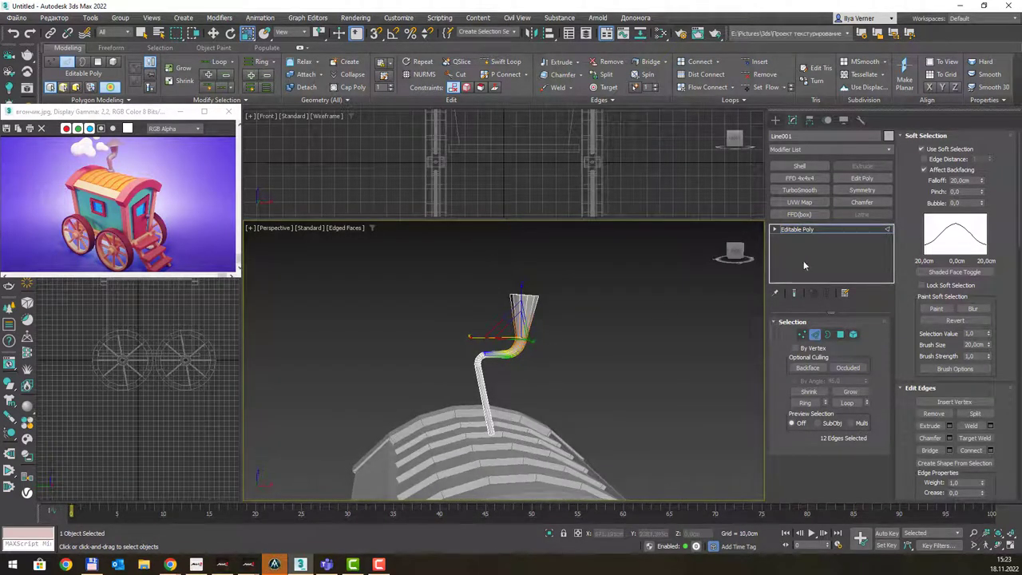
left_click(860, 231)
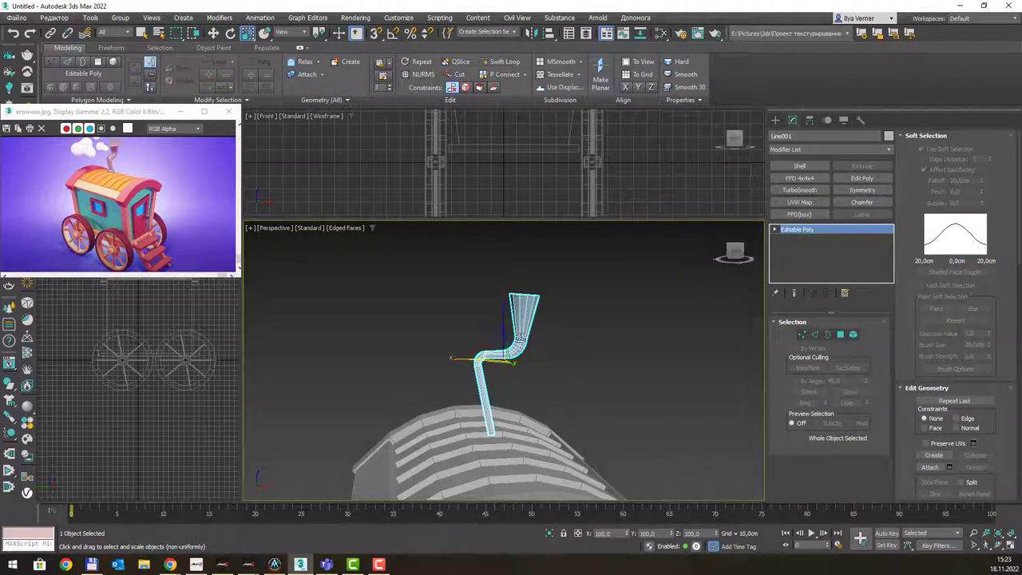
Slide the chimney along the roof's length so its base sits among the planks.
mouse_move(699, 270)
middle_mouse_down("alt")
mouse_move(655, 275)
mouse_move(564, 354)
mouse_move(657, 380)
mouse_move(581, 367)
middle_mouse_up("alt")
key("w")
left_click_drag(477, 345, 491, 345)
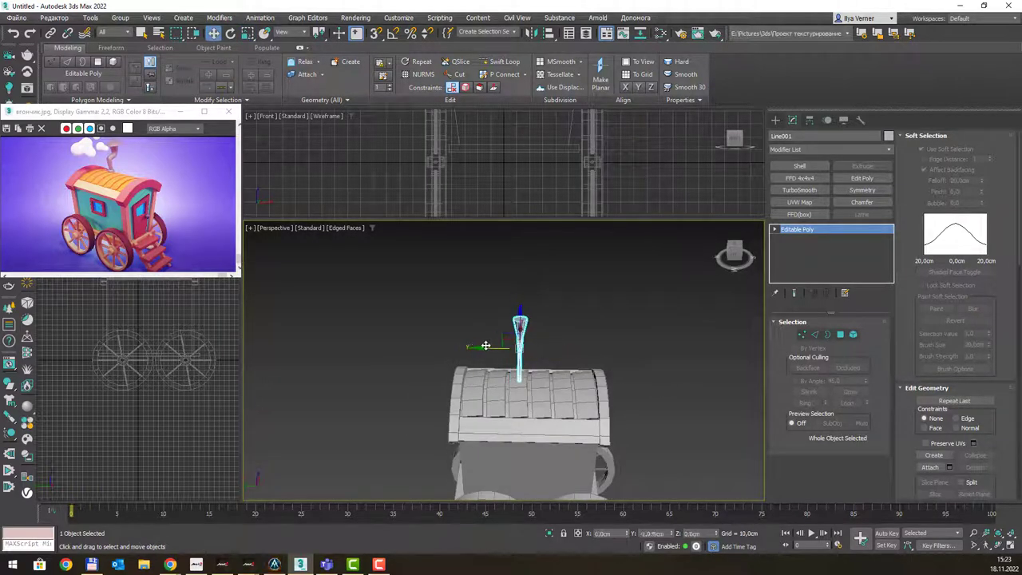
mouse_move(653, 336)
middle_mouse_down("alt")
mouse_move(502, 334)
mouse_move(633, 343)
middle_mouse_up("alt")
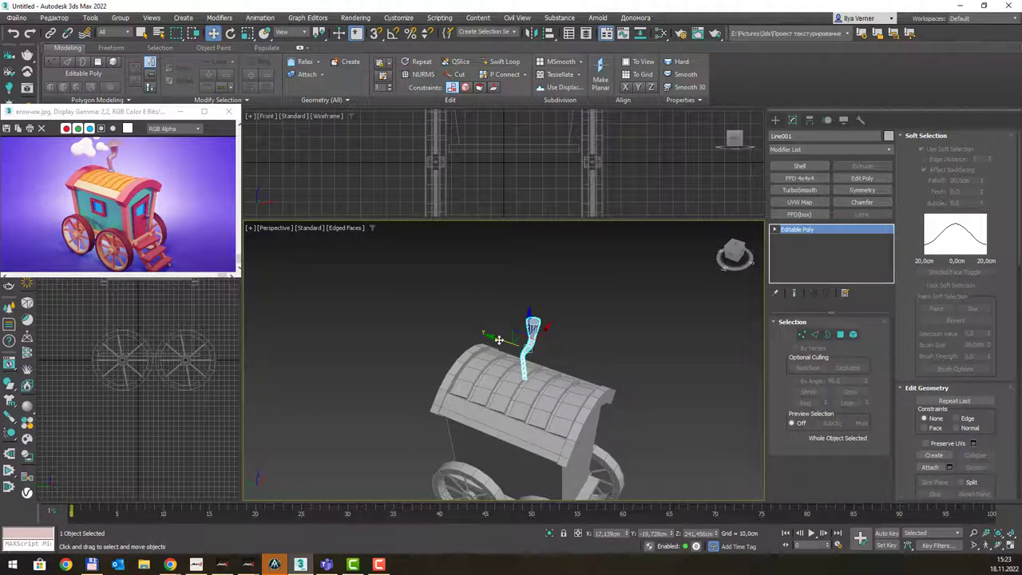
left_click_drag(501, 342, 479, 331)
mouse_move(600, 354)
middle_mouse_down("alt")
mouse_move(542, 348)
mouse_move(573, 350)
middle_mouse_up("alt")
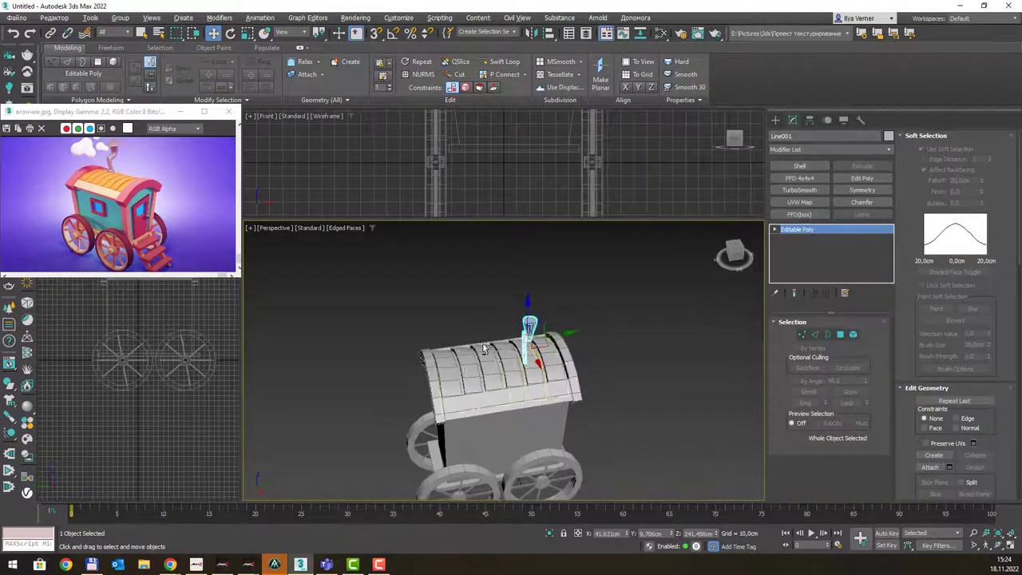
left_click_drag(566, 335, 571, 335)
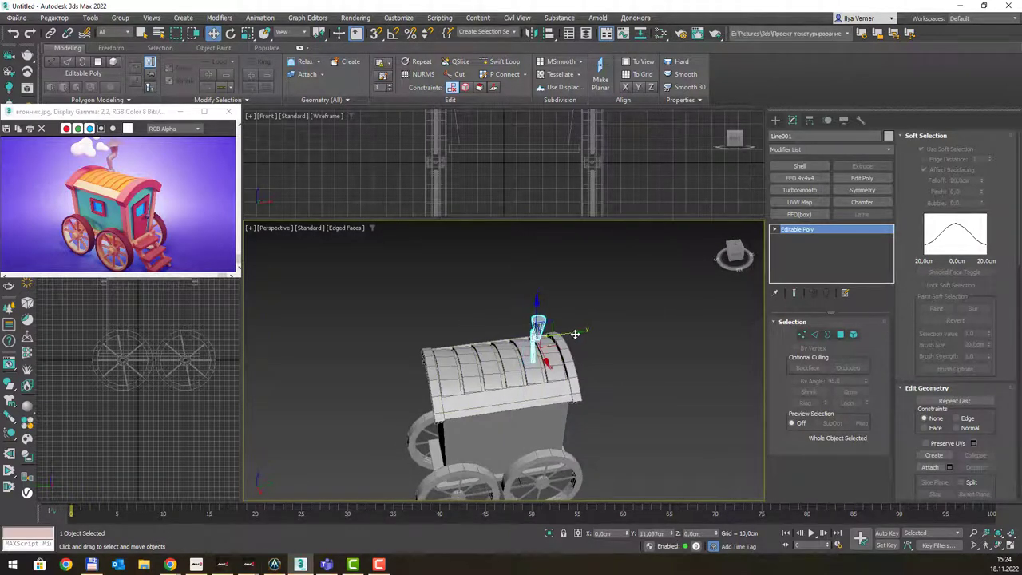
mouse_move(572, 336)
middle_mouse_down("alt")
mouse_move(621, 337)
mouse_move(607, 333)
middle_mouse_up("alt")
scroll(611, 336, "up", 3)
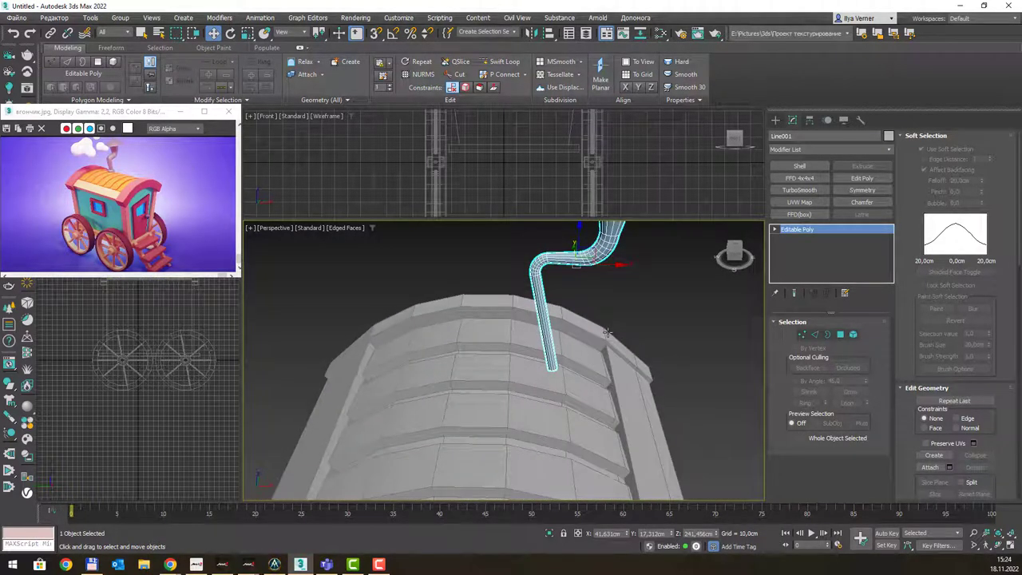
Enter Edge mode and pick an edge loop on the chimney.
key("2")
scroll(559, 361, "up", 3)
double_click(557, 361)
mouse_move(556, 361)
middle_mouse_down("alt")
mouse_move(576, 359)
mouse_move(587, 386)
middle_mouse_up("alt")
Box-select the ring of vertices at the chimney's bottom end.
key("1")
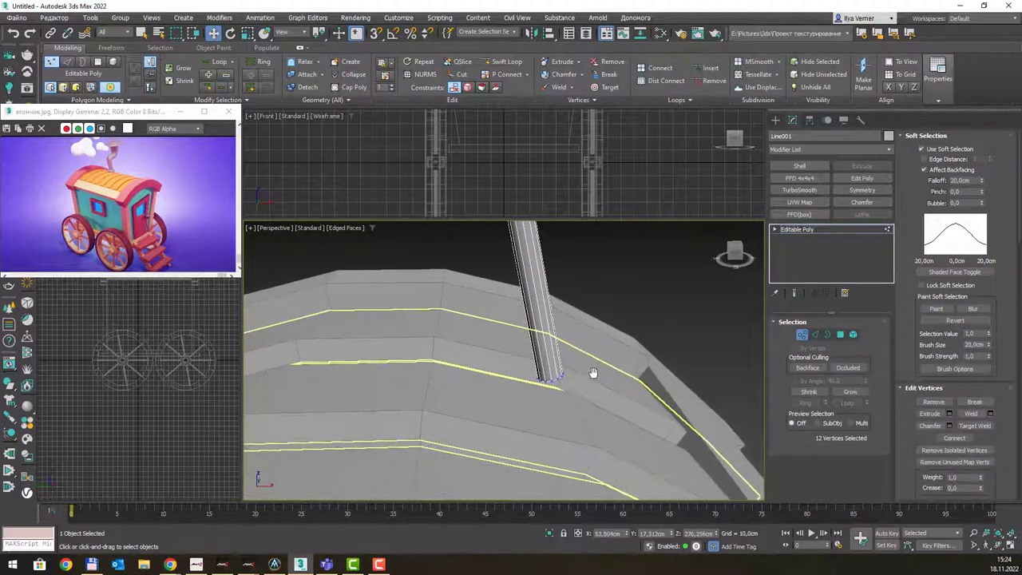
scroll(594, 339, "down", 5)
scroll(622, 318, "down", 5)
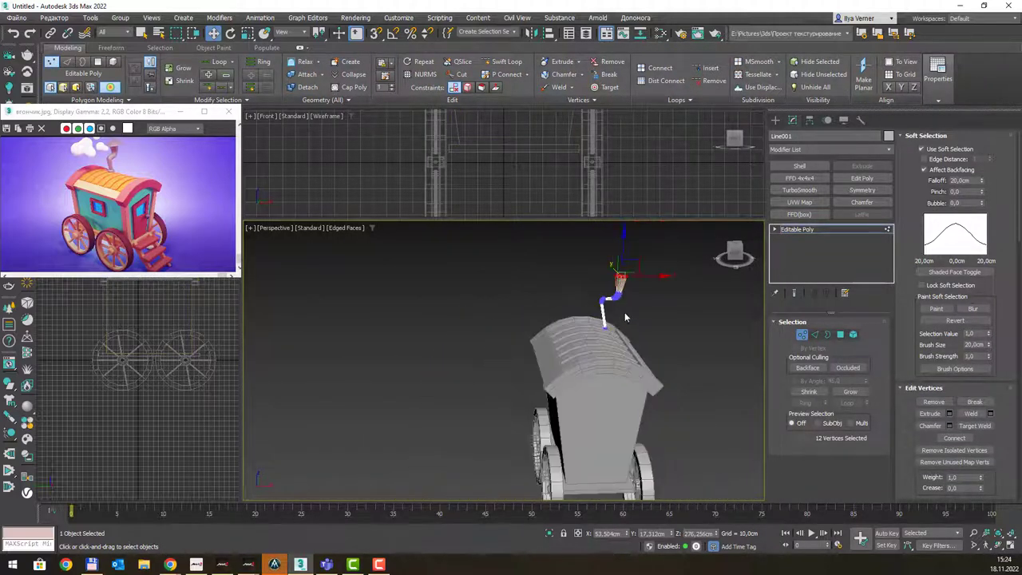
middle_click_drag(624, 312, 559, 323, "alt")
scroll(549, 331, "up", 5)
scroll(535, 403, "up", 2)
left_click_drag(535, 403, 450, 326)
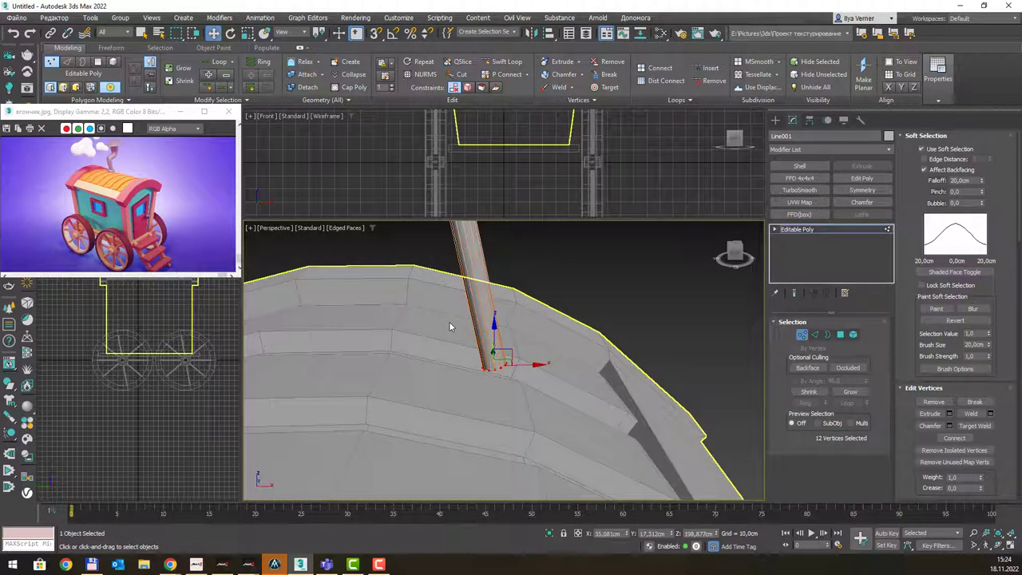
With Constrain to Face on, scale the base vertices on Z to 49% onto the roof.
left_click(467, 87)
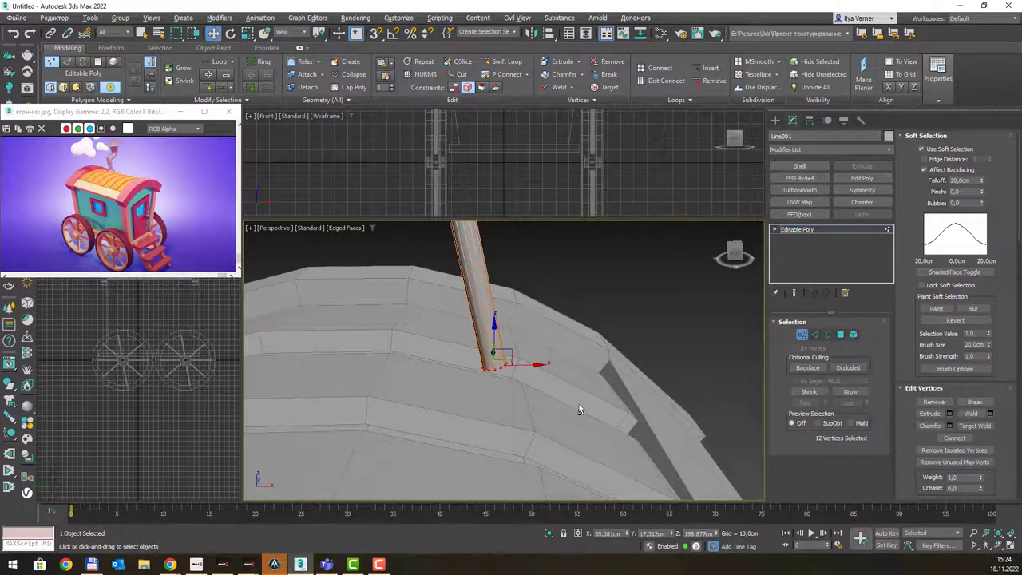
middle_click_drag(579, 404, 587, 395, "alt")
key("r")
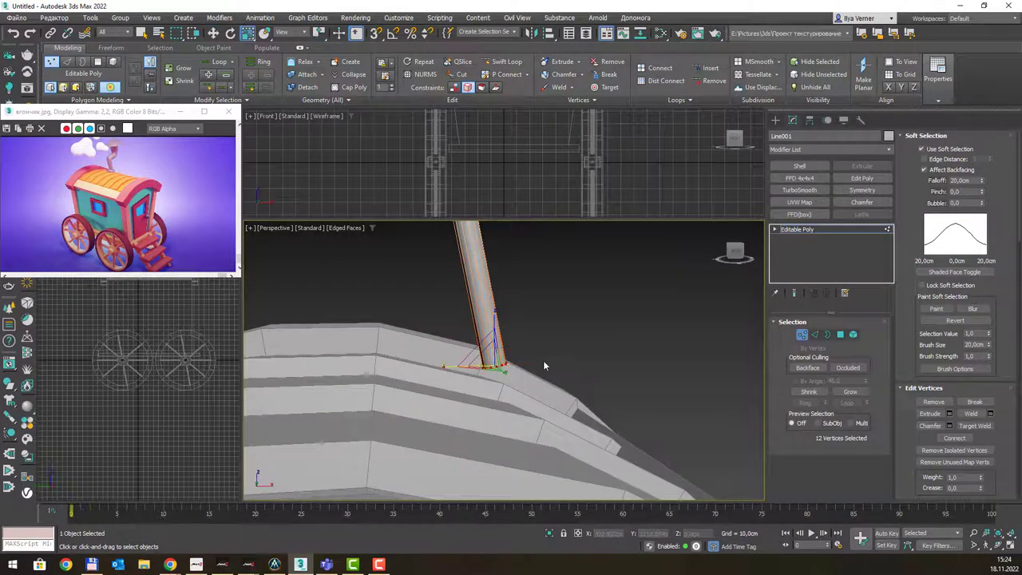
left_click_drag(497, 314, 500, 353)
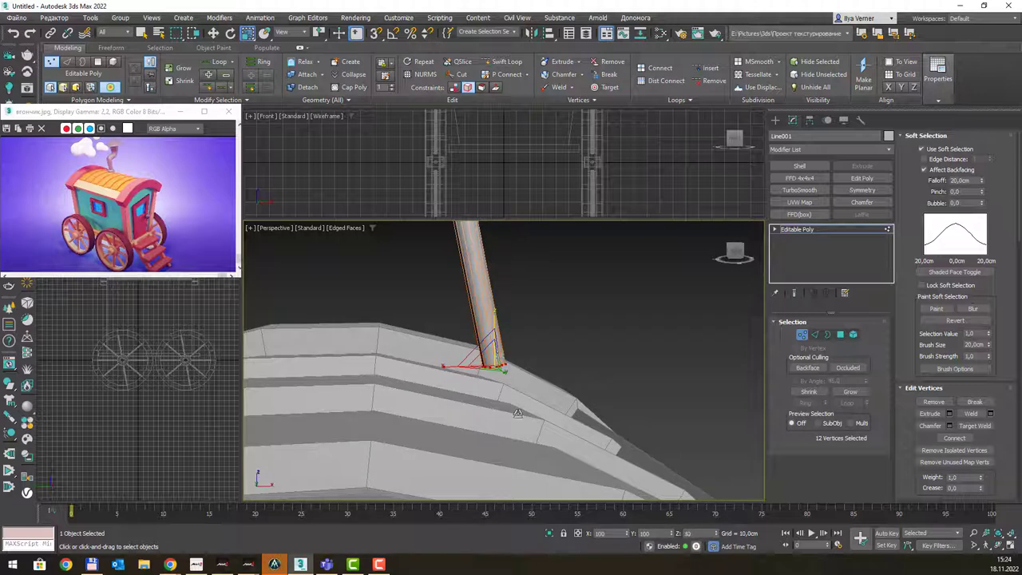
left_click_drag(518, 413, 529, 447)
mouse_move(568, 333)
middle_mouse_down("alt")
mouse_move(539, 334)
mouse_move(564, 340)
mouse_move(522, 359)
mouse_move(528, 394)
mouse_move(536, 372)
middle_mouse_up("alt")
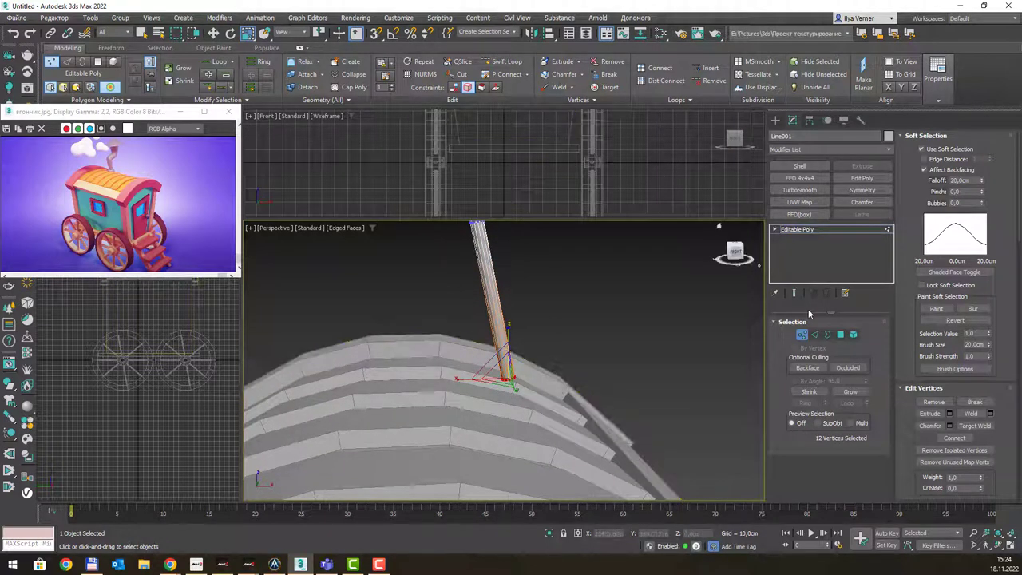
Turn off Use Soft Selection and switch to Polygon level with the Move tool.
left_click(943, 150)
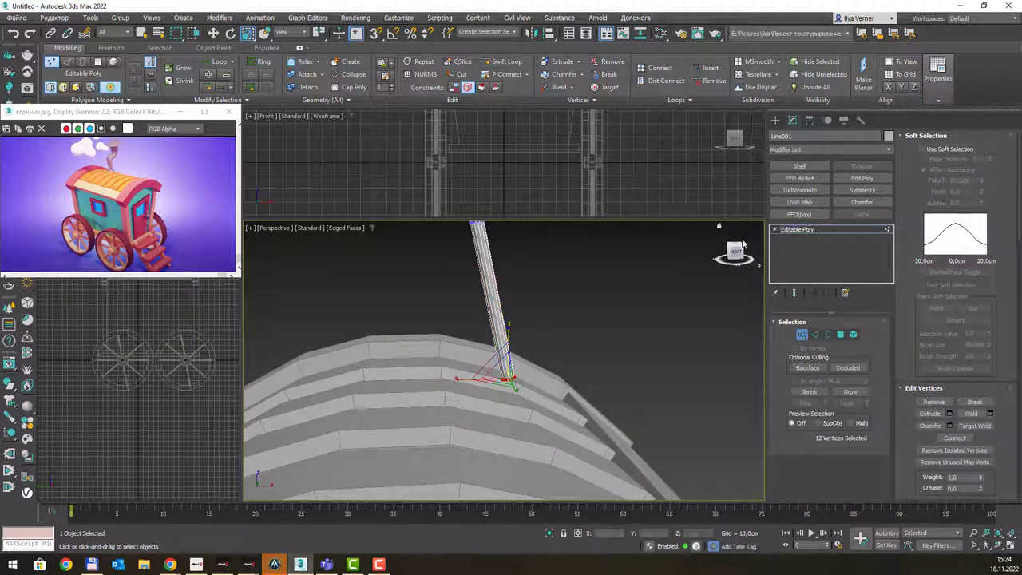
middle_click_drag(571, 336, 494, 341)
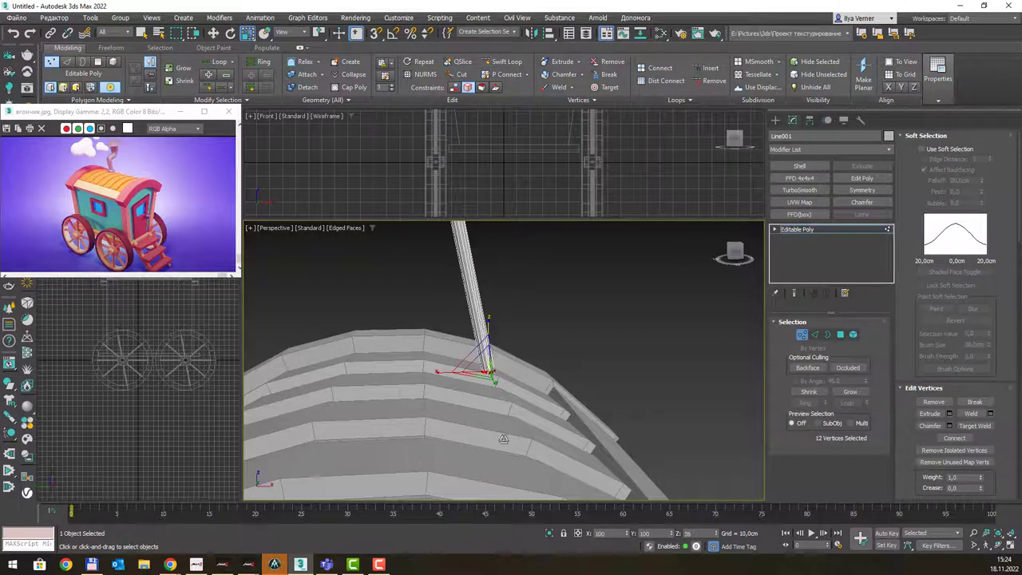
middle_click_drag(507, 317, 505, 259, "alt")
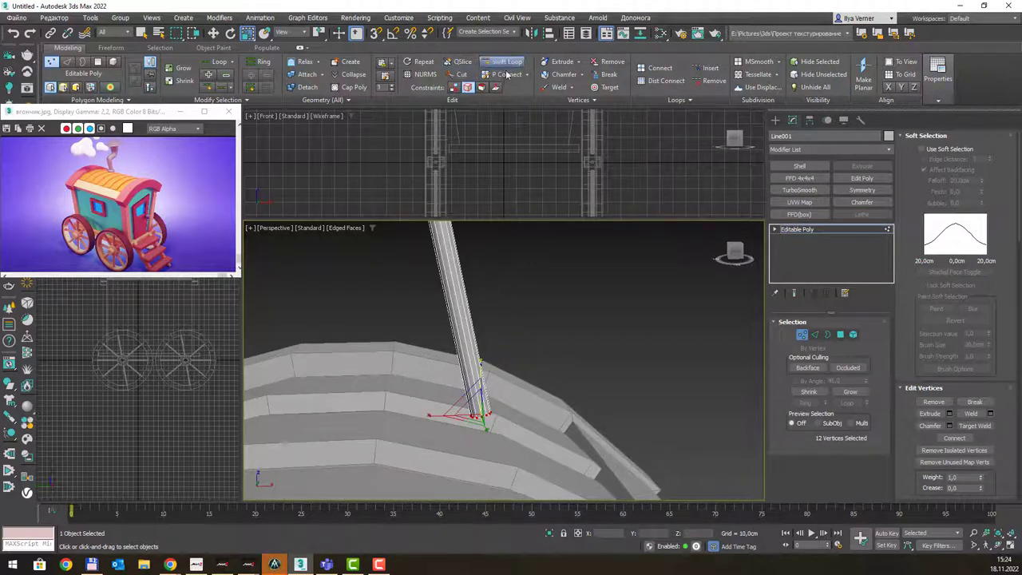
key("shift+z")
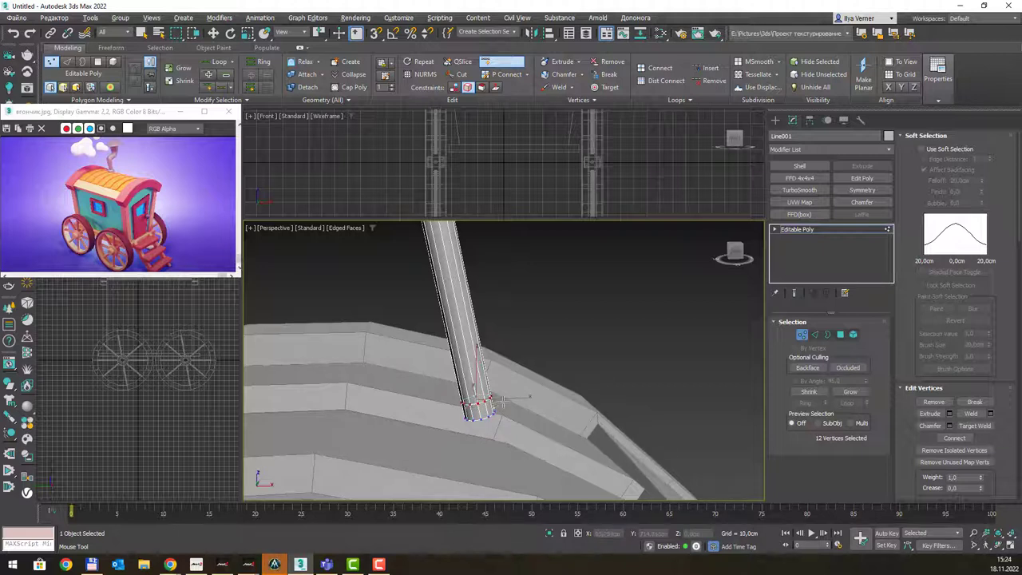
middle_click_drag(530, 396, 507, 397, "alt")
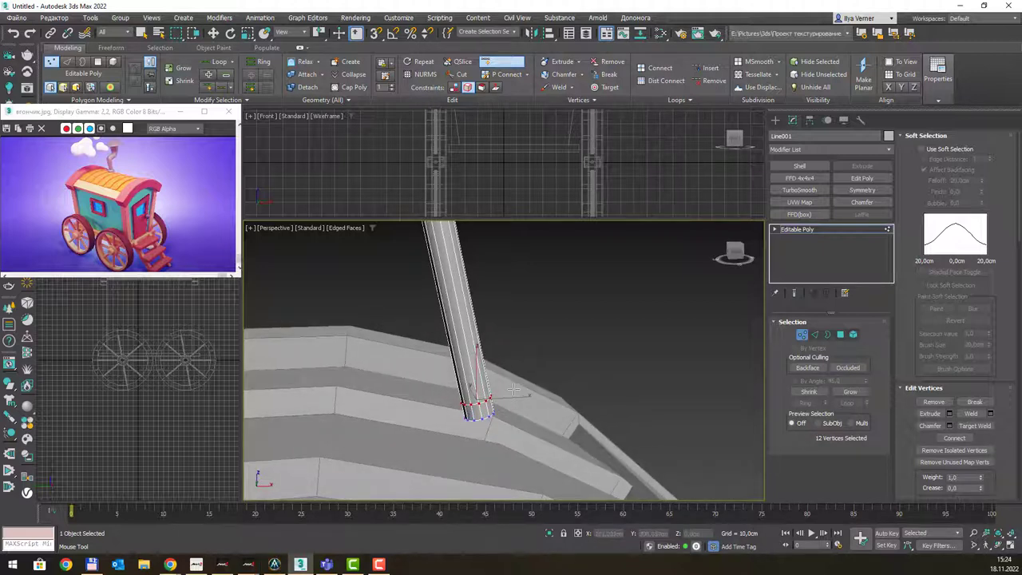
left_click(840, 335)
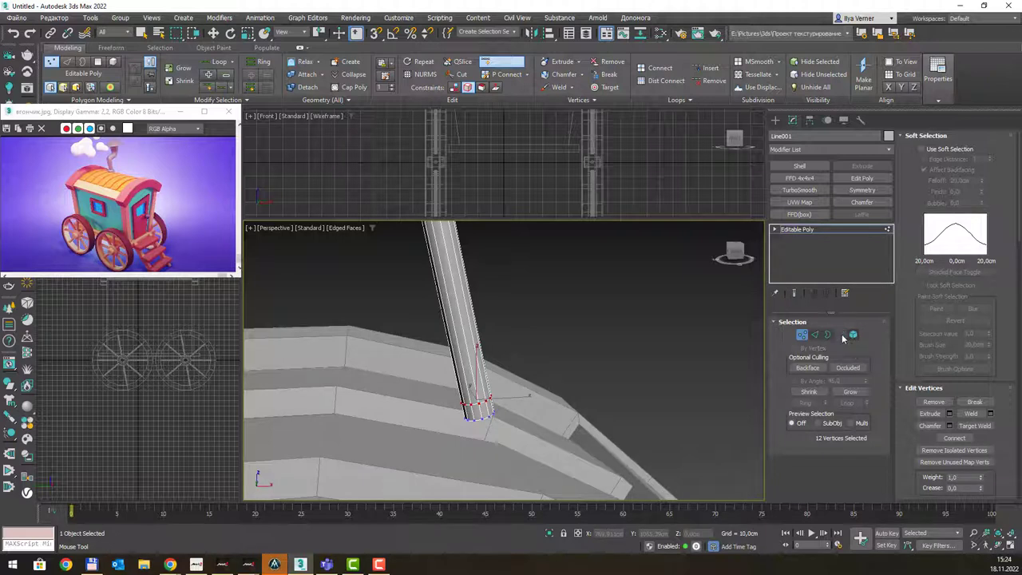
key("w")
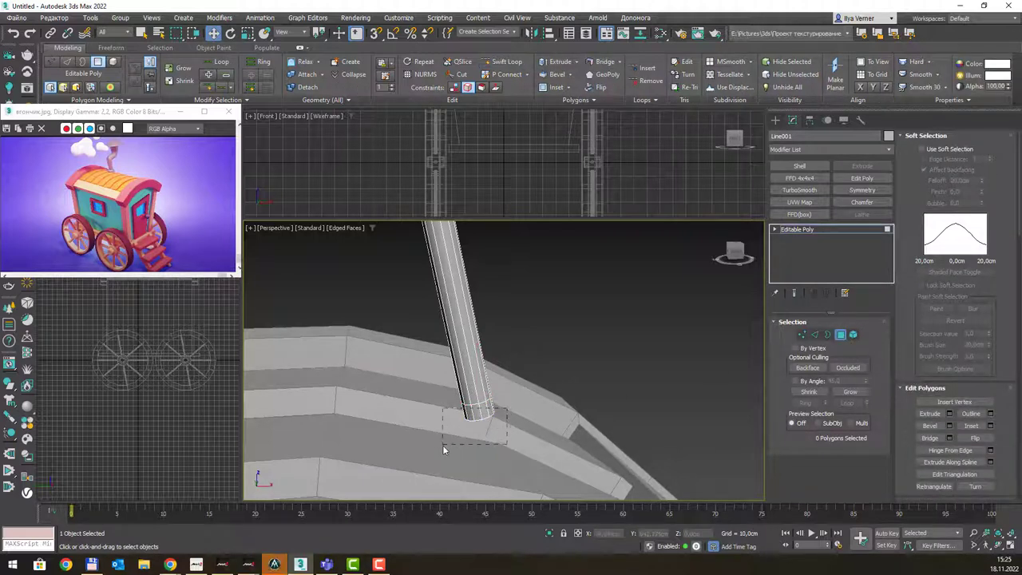
Select the pipe's lowest ring of faces, leaving out the bottom cap.
left_click_drag(480, 432, 443, 445)
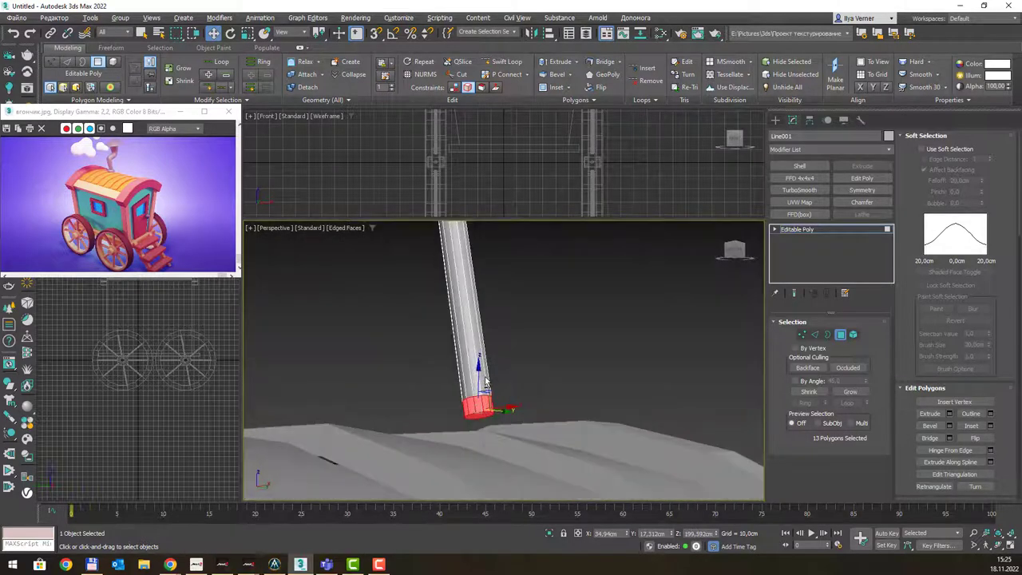
key("z")
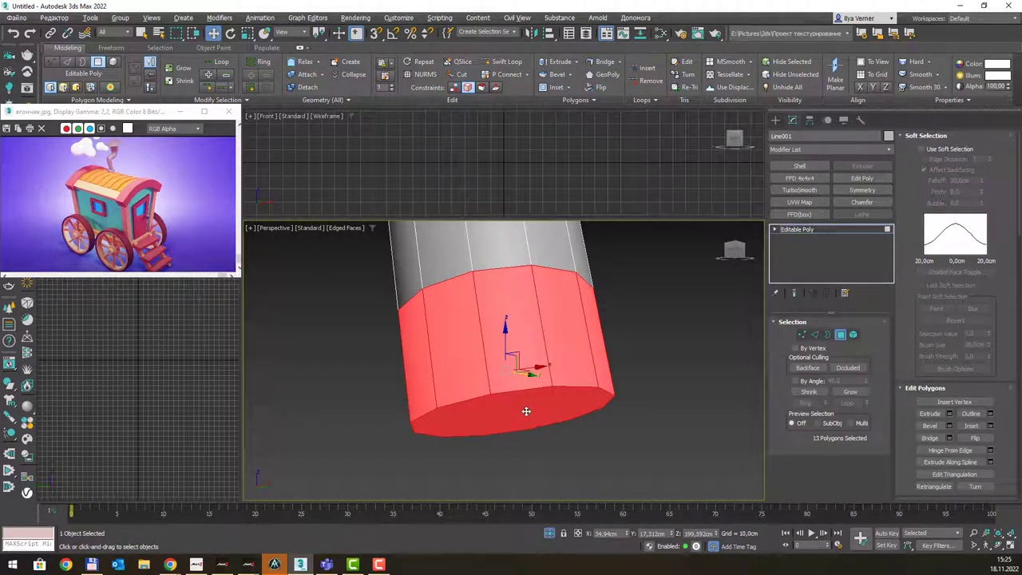
key("q")
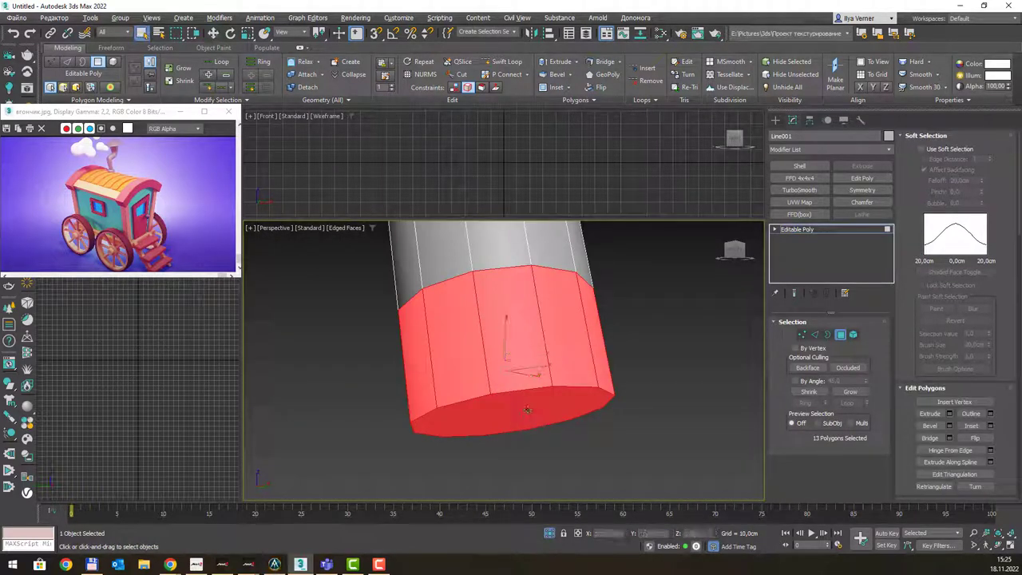
left_click(527, 410, "alt")
middle_click_drag(527, 411, 551, 375, "alt")
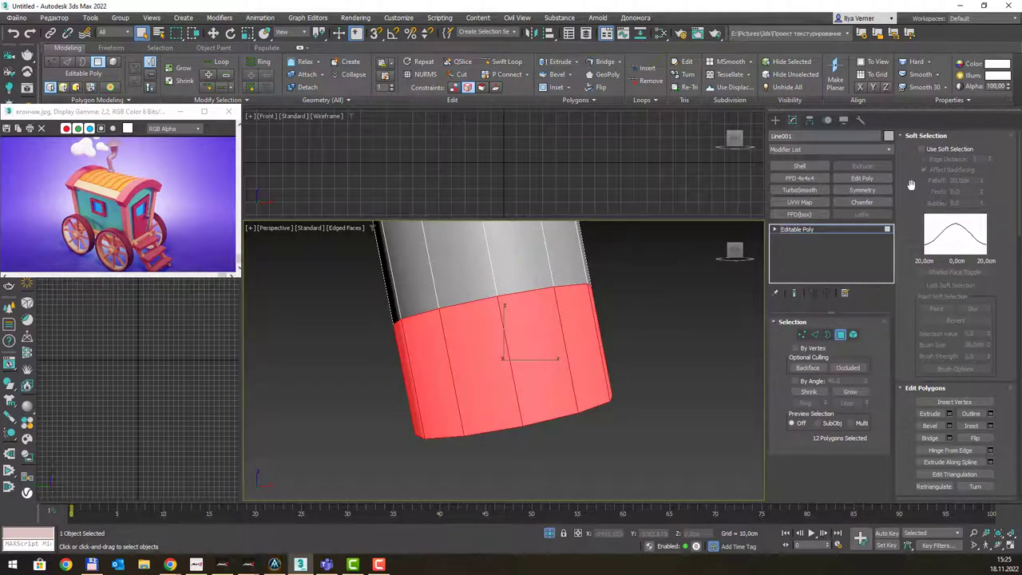
Extrude the lower faces by Local Normal about 2.9 cm into a band.
left_click(577, 62)
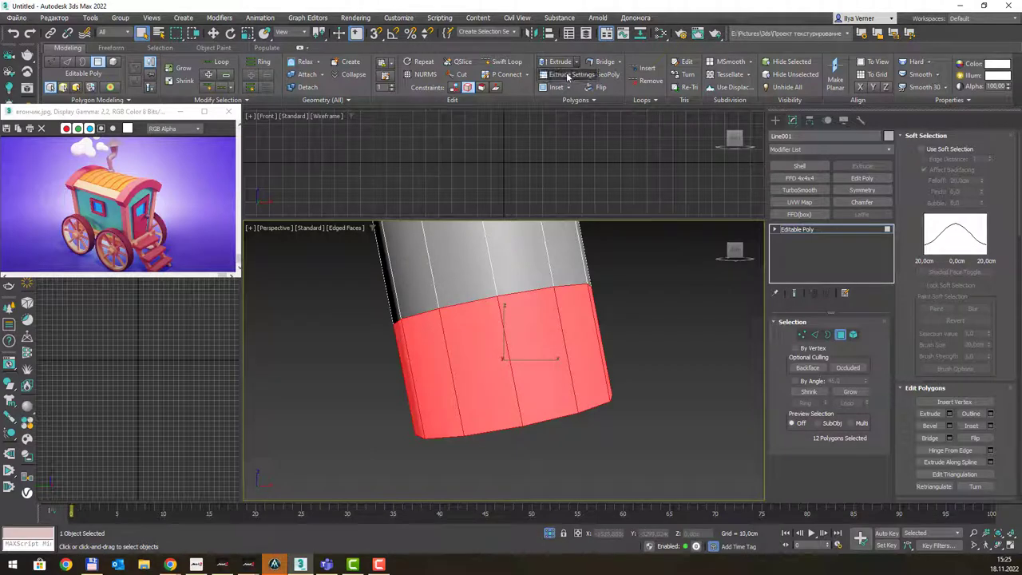
left_click(570, 78)
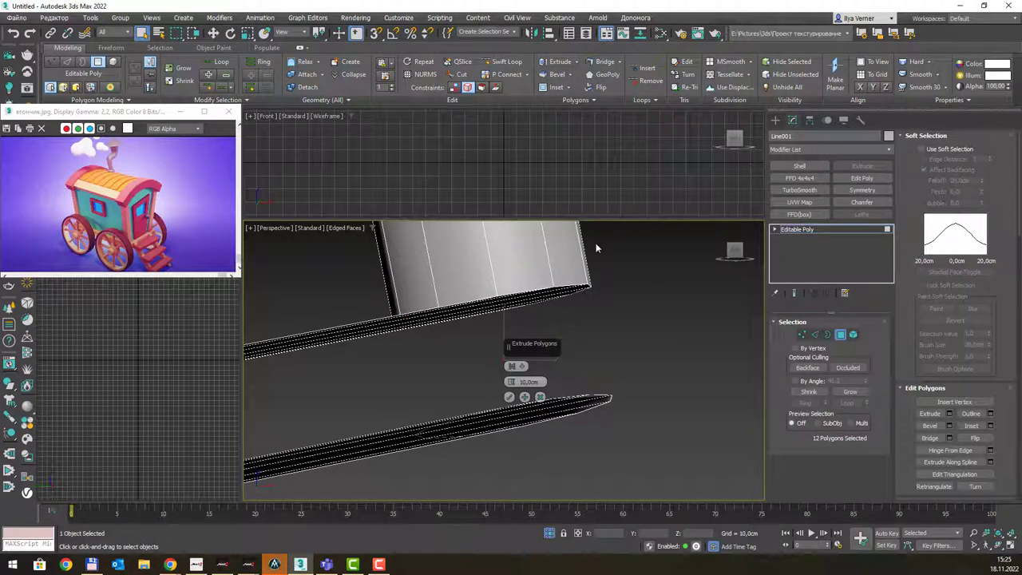
left_click(514, 365)
left_click(537, 382)
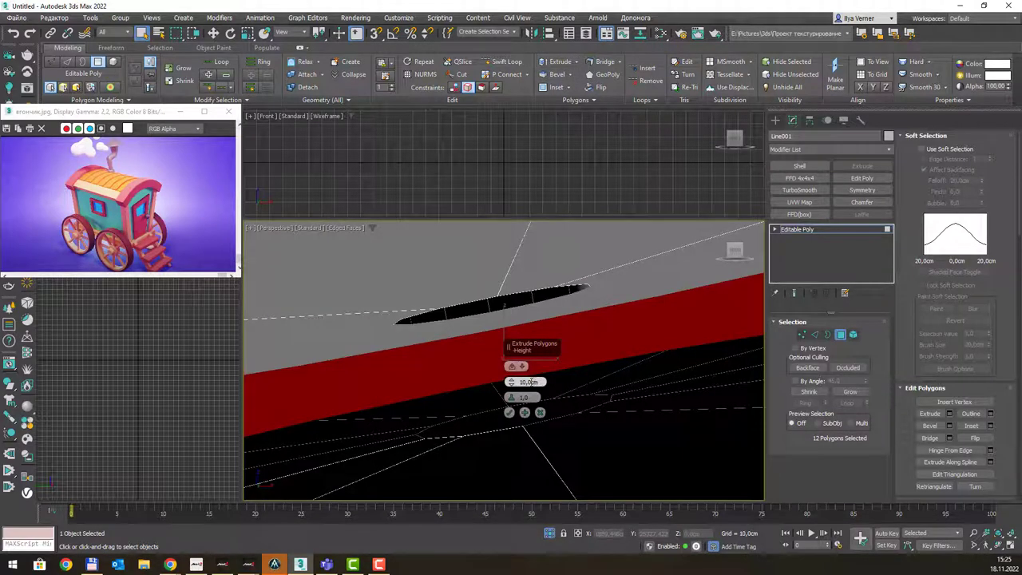
right_click(512, 383)
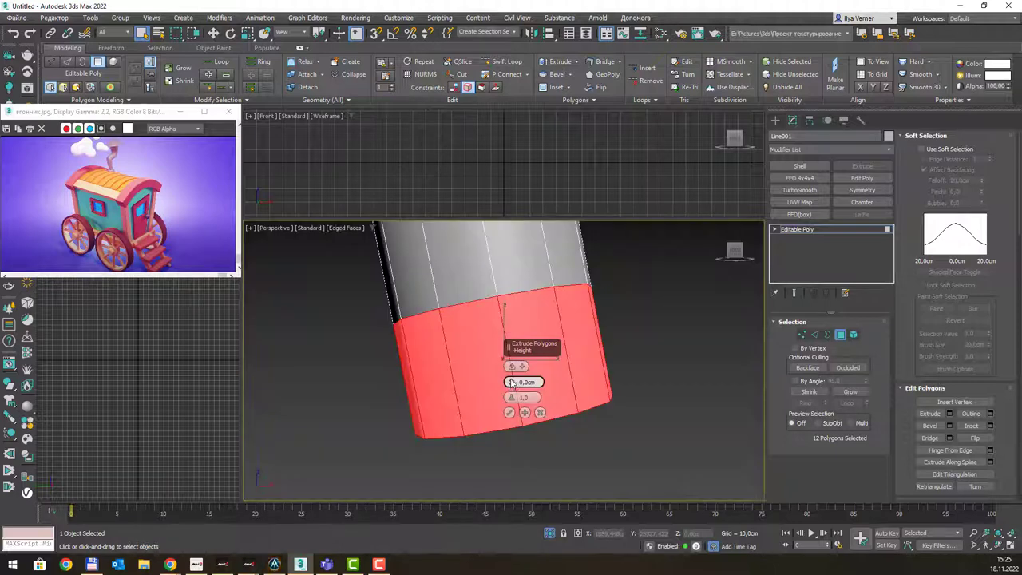
scroll(522, 369, "down", 3)
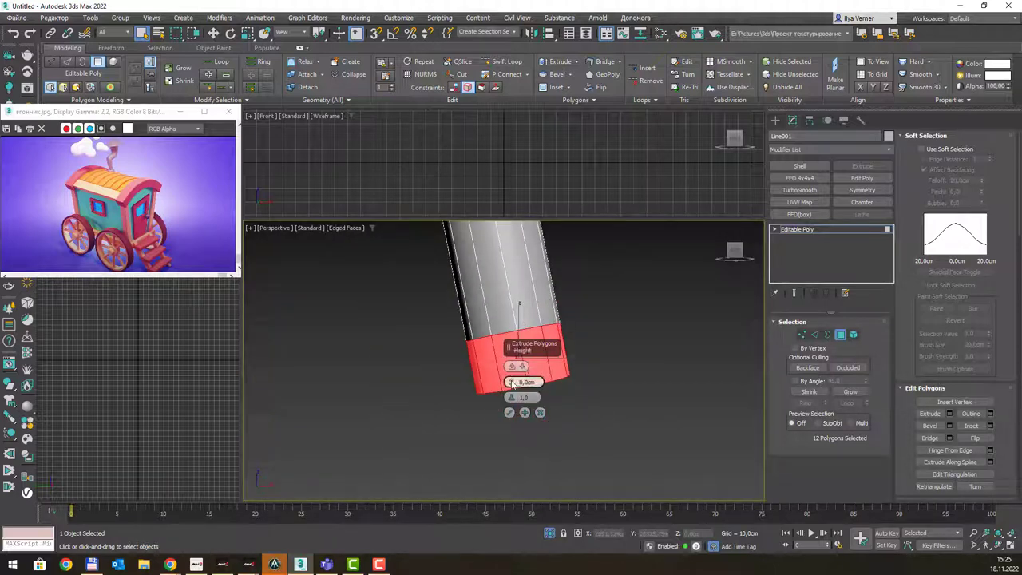
mouse_move(512, 383)
left_mouse_down()
mouse_move(511, 367)
mouse_move(511, 377)
left_mouse_up()
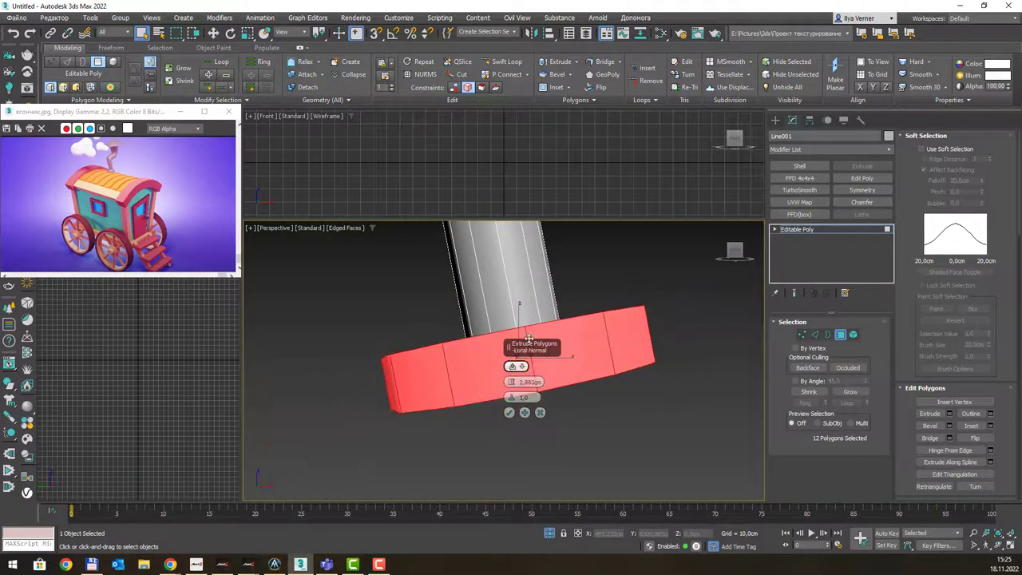
middle_click_drag(564, 287, 567, 288, "alt")
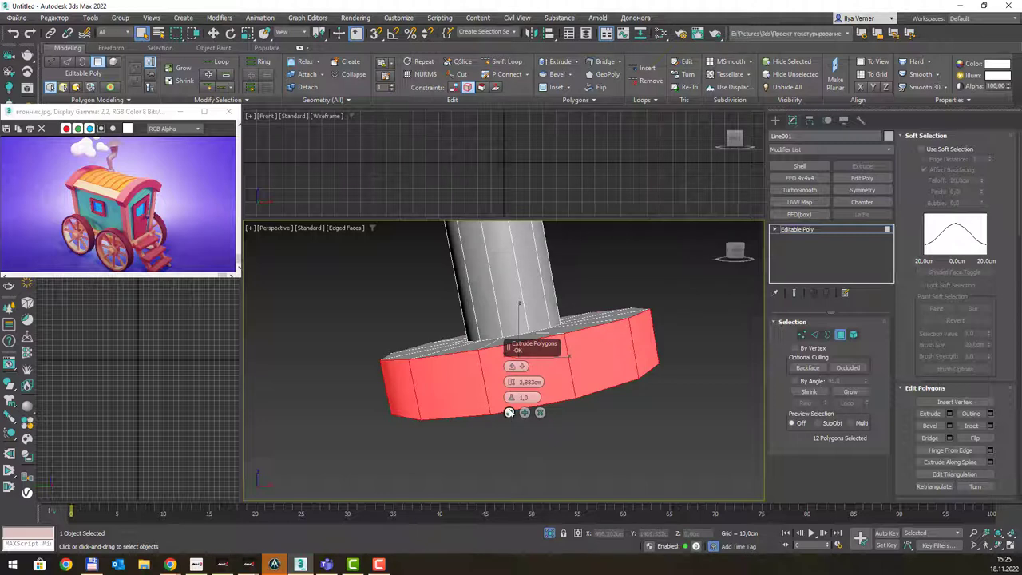
left_click(510, 412)
Move the extruded band down to flare the chimney's base.
key("w")
left_click_drag(528, 344, 518, 152)
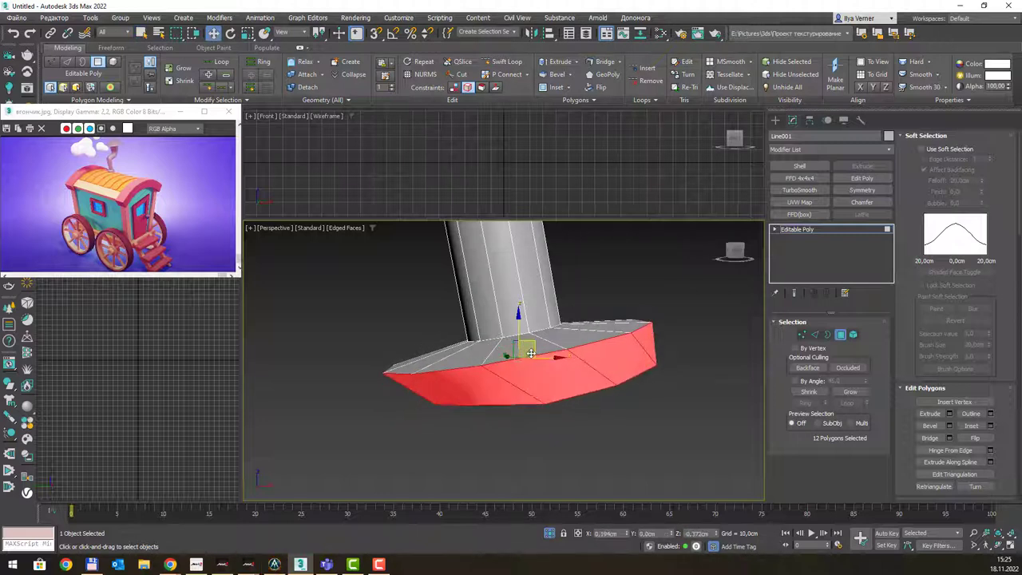
right_click(517, 152)
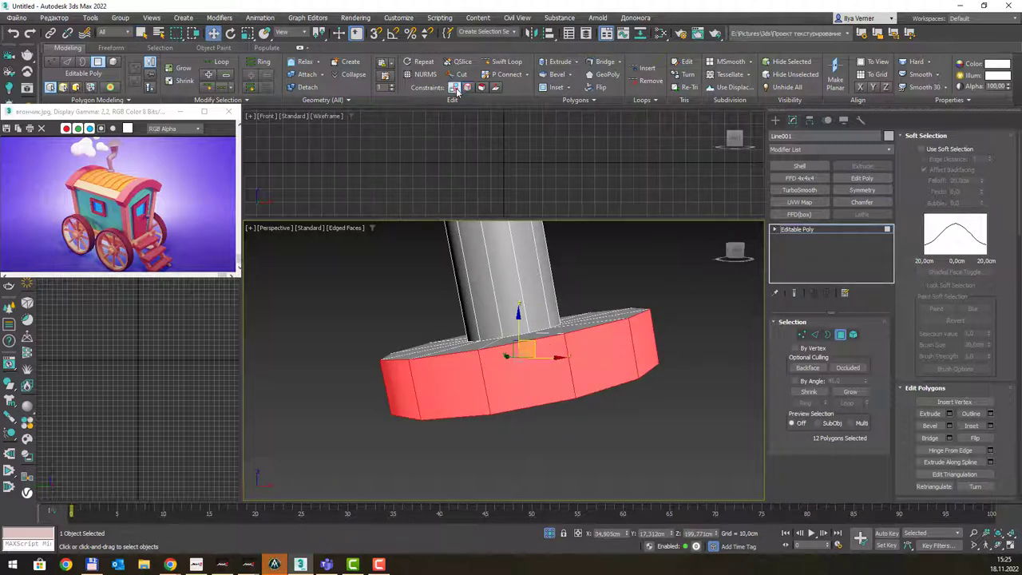
middle_click_drag(593, 340, 611, 349, "alt")
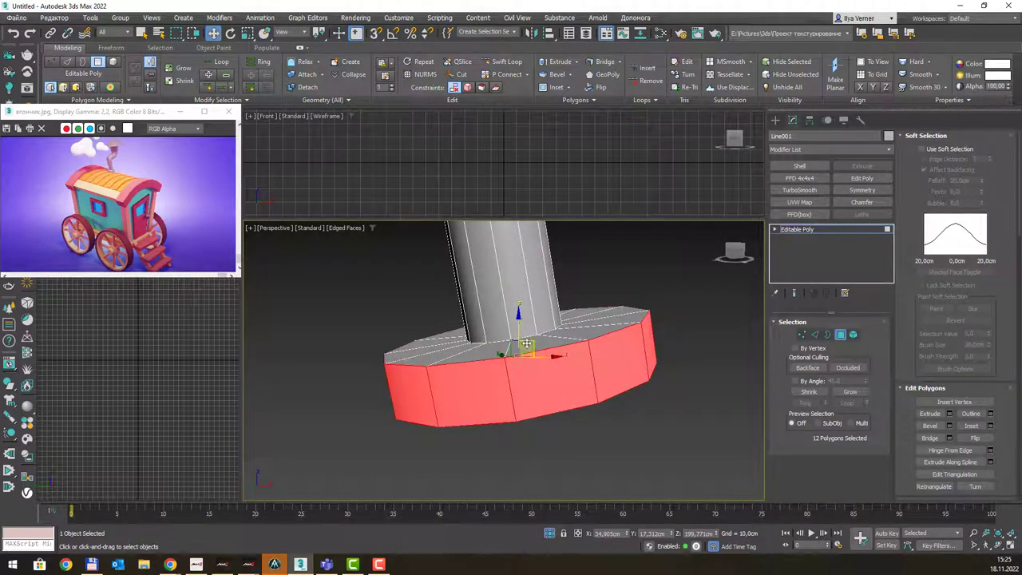
left_click_drag(526, 341, 531, 365)
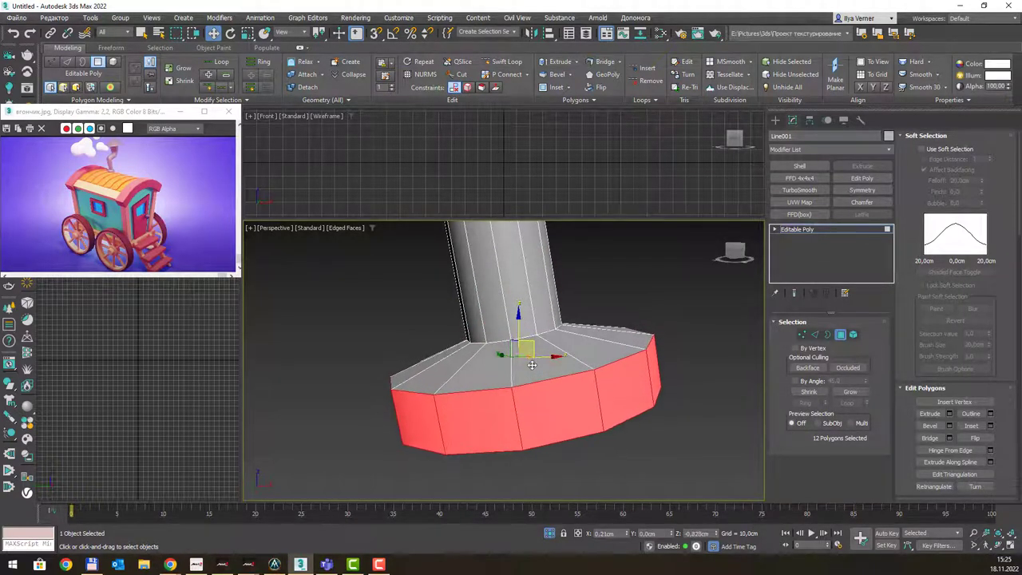
middle_click_drag(569, 348, 571, 347, "alt")
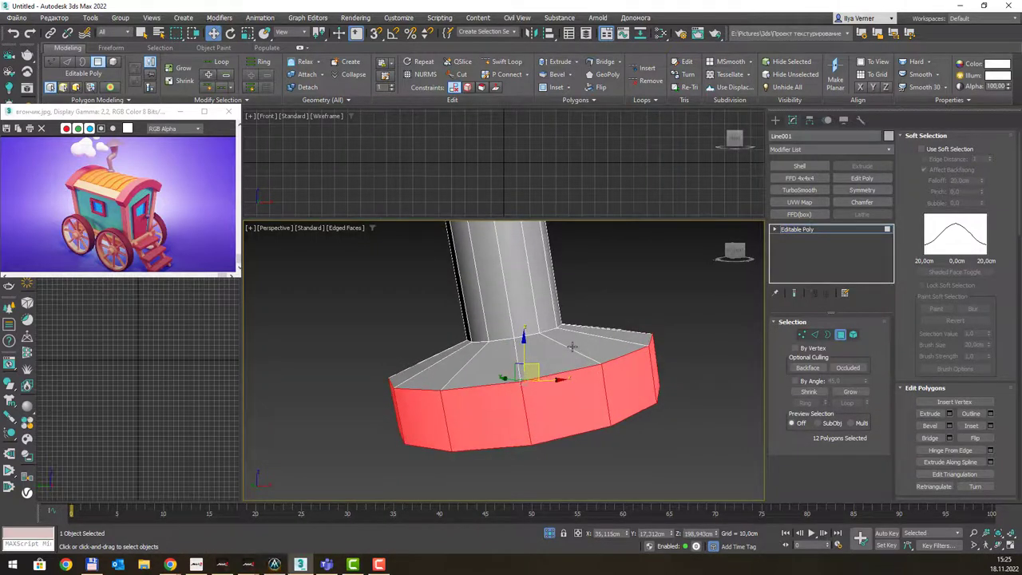
key("e")
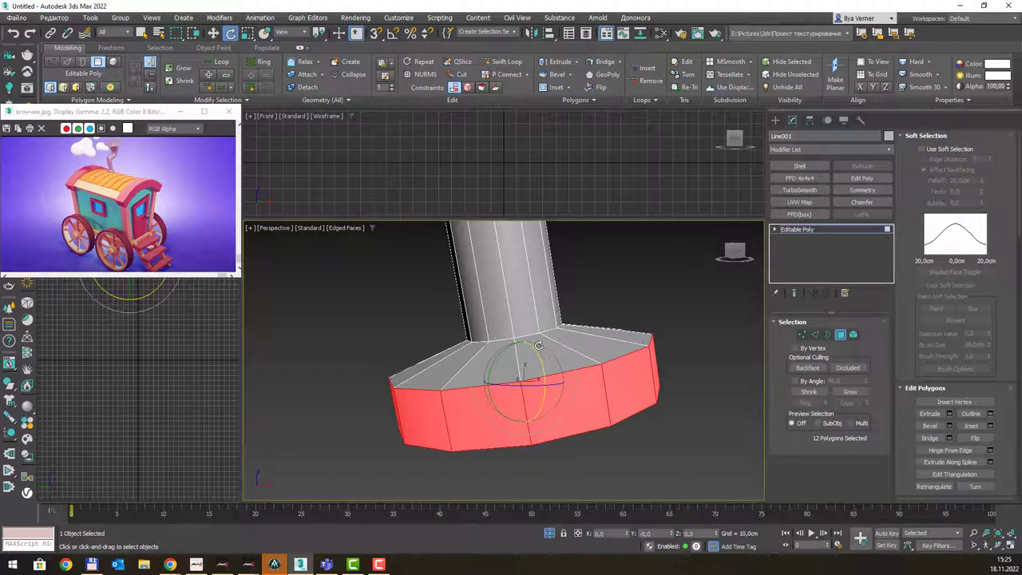
Exit isolation and frame the chimney base in Front view.
middle_click_drag(573, 348, 607, 348, "alt")
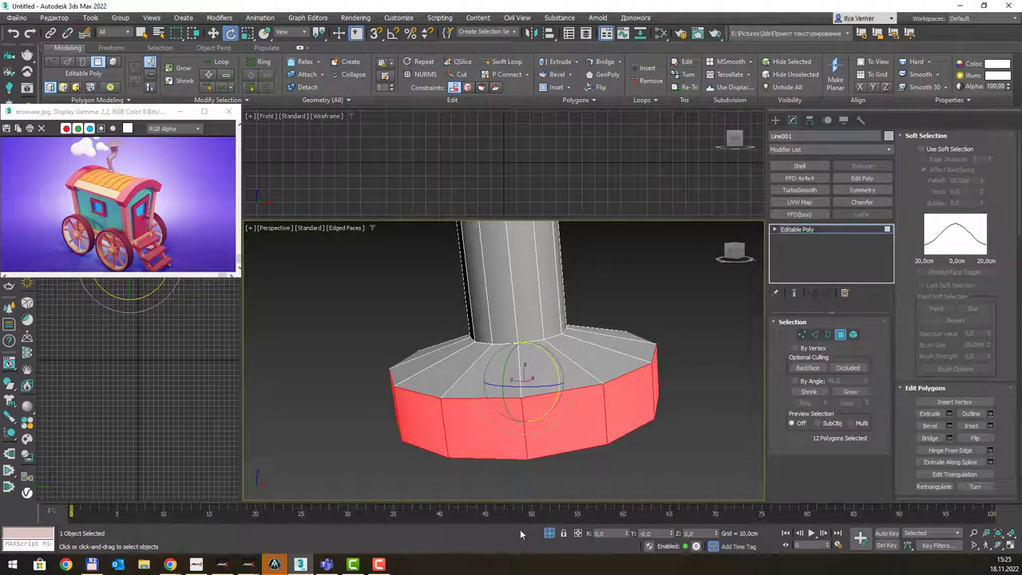
left_click(544, 533)
mouse_move(530, 393)
middle_mouse_down("alt")
mouse_move(479, 384)
mouse_move(583, 392)
mouse_move(581, 365)
mouse_move(667, 334)
mouse_move(589, 300)
middle_mouse_up("alt")
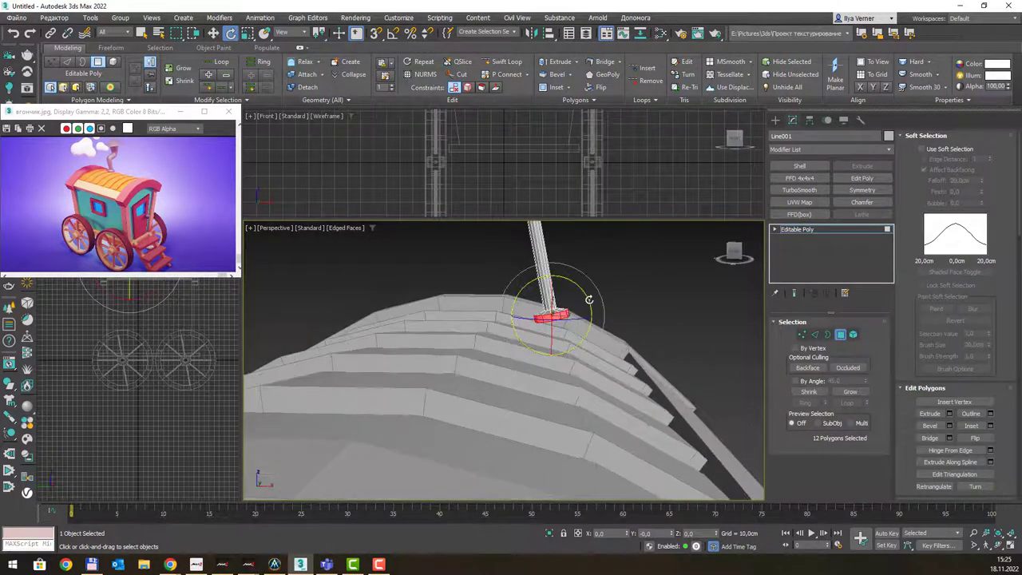
scroll(589, 301, "down", 3)
key("f")
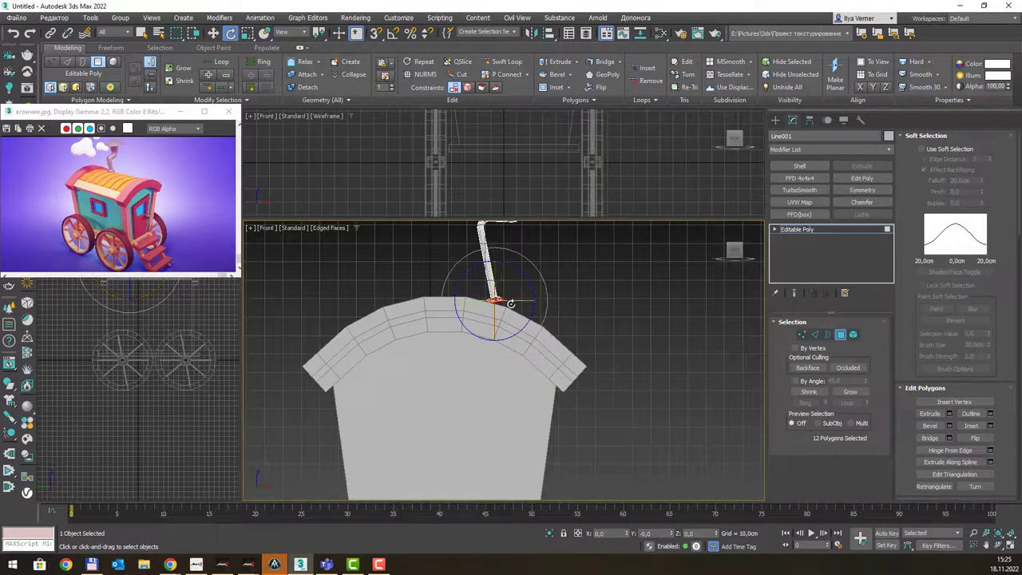
scroll(500, 293, "up", 5)
middle_click_drag(500, 294, 503, 361)
scroll(479, 367, "up", 2)
scroll(471, 372, "up", 2)
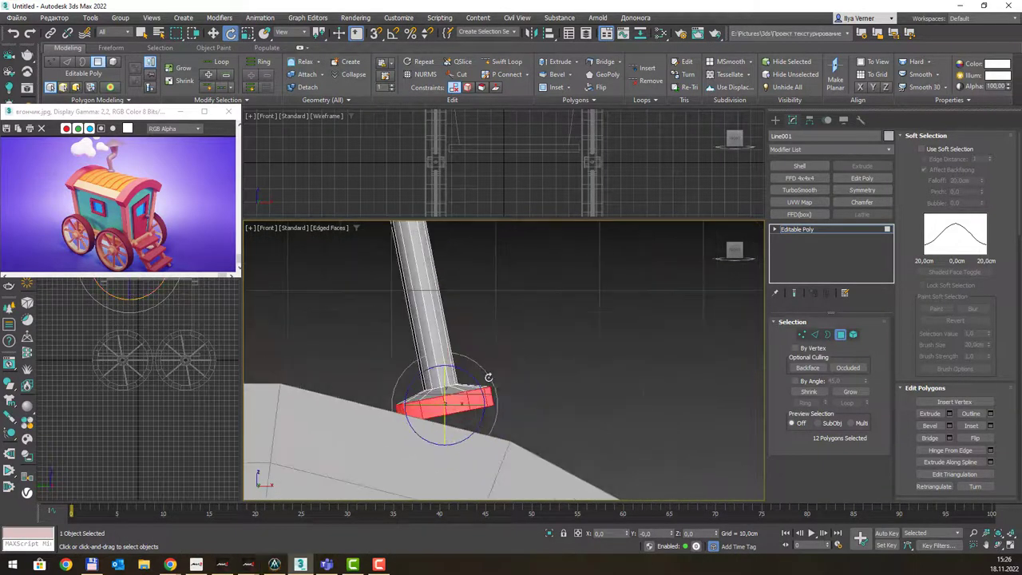
Rotate the base collar level, lower it onto the roof, and exit Polygon mode.
left_click_drag(468, 375, 477, 382)
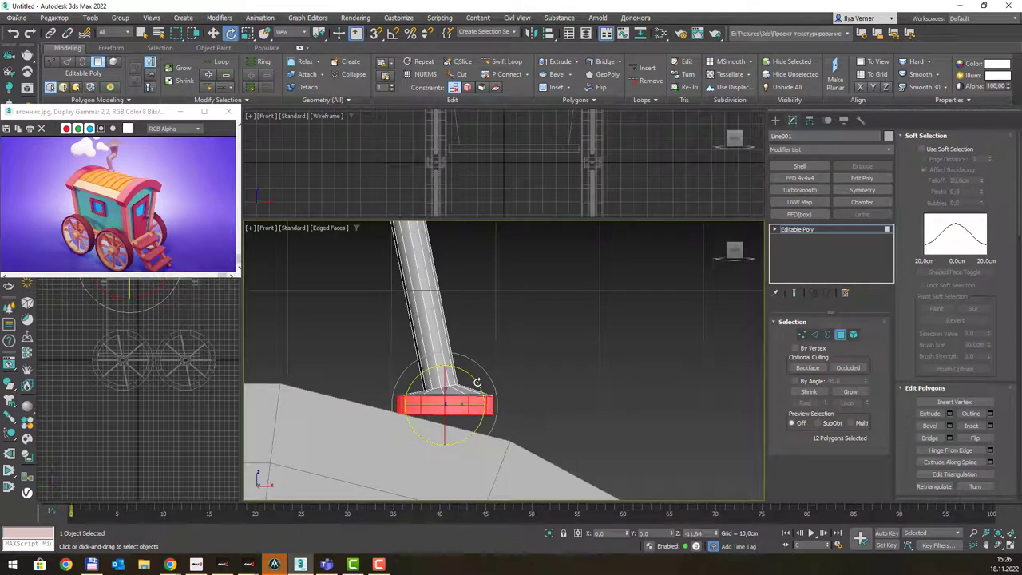
key("w")
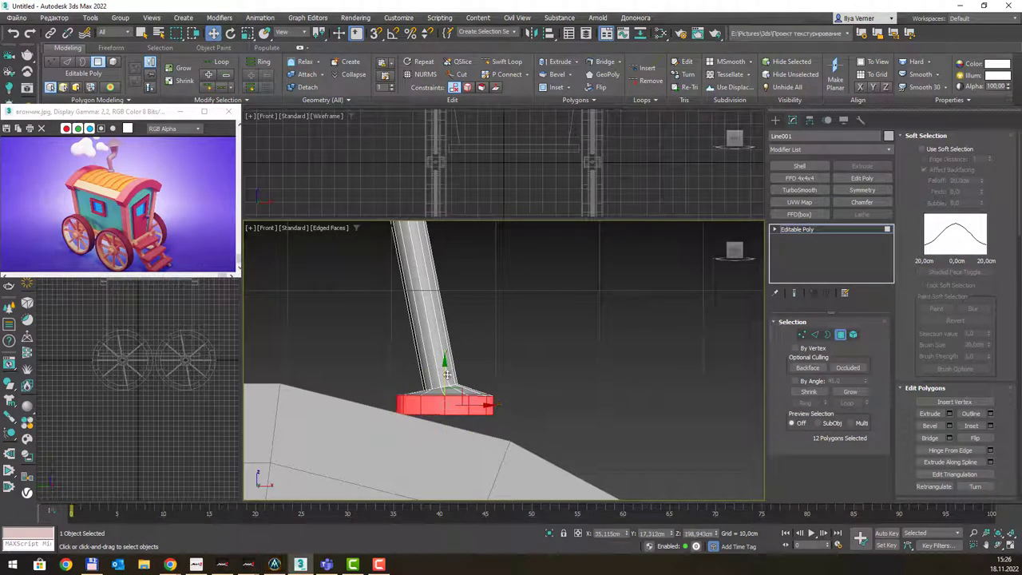
left_click_drag(448, 374, 447, 386)
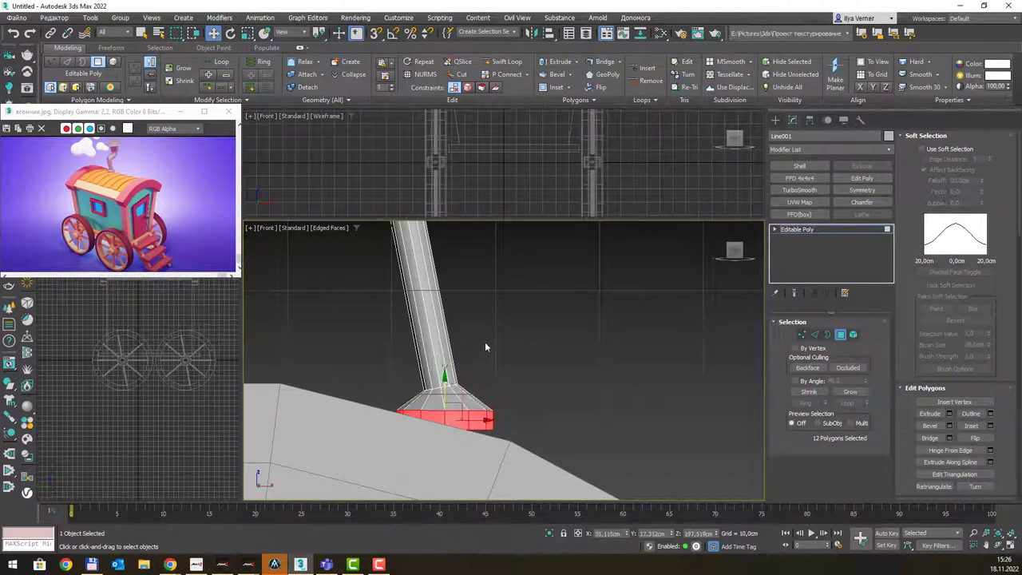
scroll(485, 346, "down", 3)
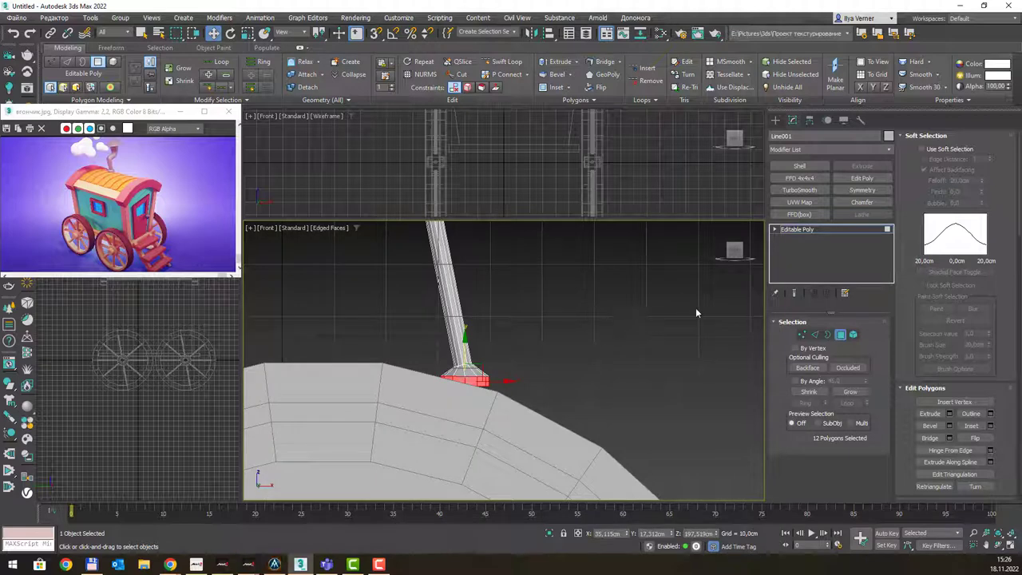
left_click(843, 230)
In Perspective view, move the whole chimney slightly down on the roof.
scroll(518, 289, "down", 2)
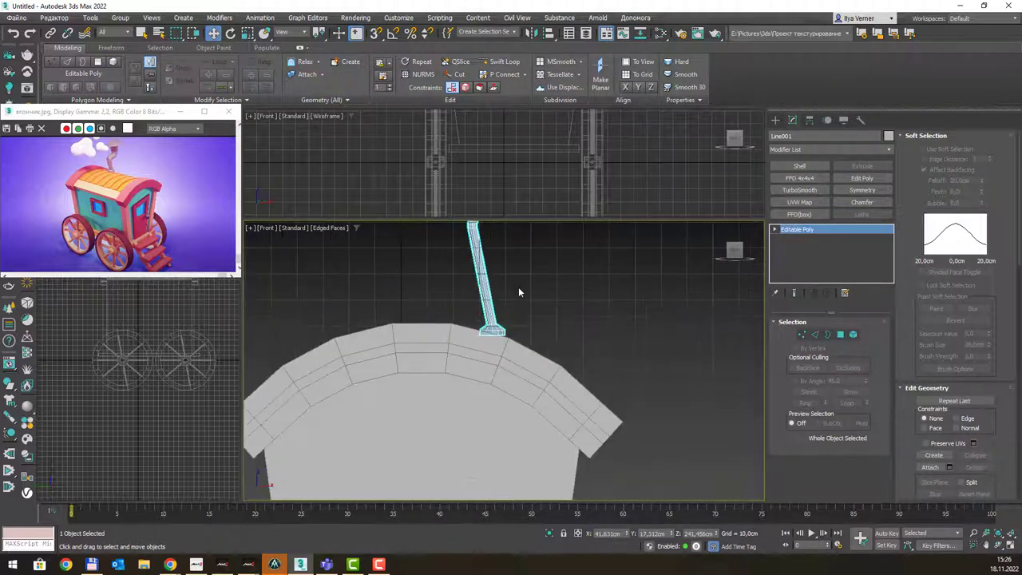
key("p")
scroll(518, 292, "down", 2)
mouse_move(518, 292)
middle_mouse_down("alt")
mouse_move(514, 350)
mouse_move(524, 341)
mouse_move(505, 323)
middle_mouse_up("alt")
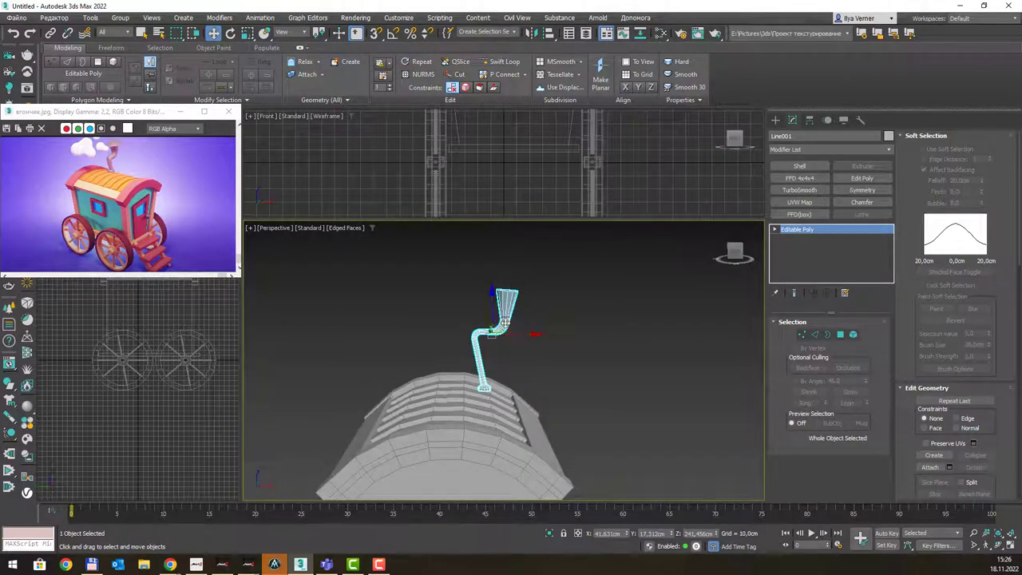
left_click_drag(505, 322, 505, 326)
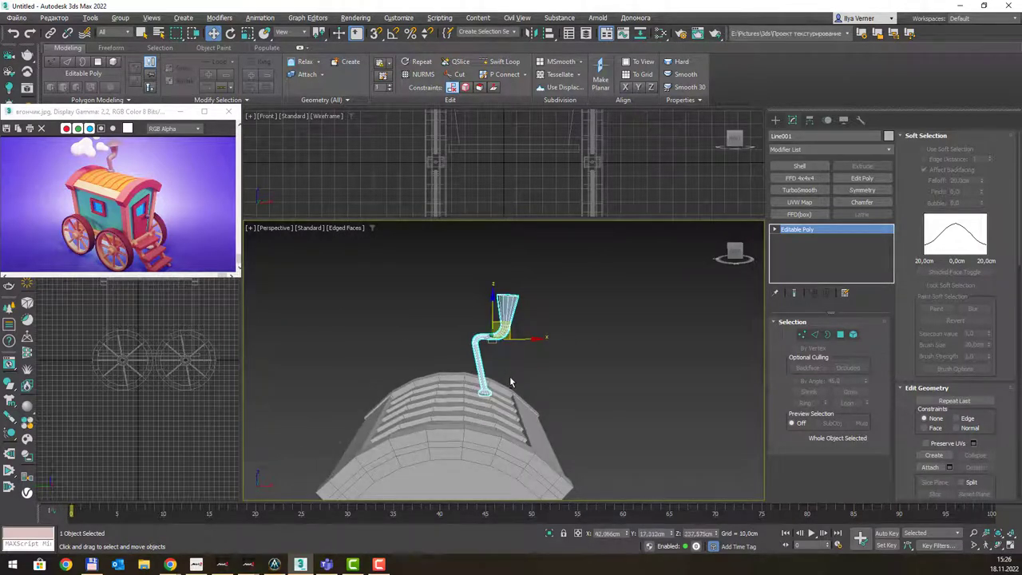
mouse_move(511, 382)
middle_mouse_down("alt")
mouse_move(549, 367)
mouse_move(500, 382)
mouse_move(542, 352)
mouse_move(506, 263)
mouse_move(548, 420)
middle_mouse_up("alt")
Select a single vertex at the chimney's bend and nudge it slightly.
left_click(580, 363)
scroll(500, 376, "up", 5)
left_click(507, 264)
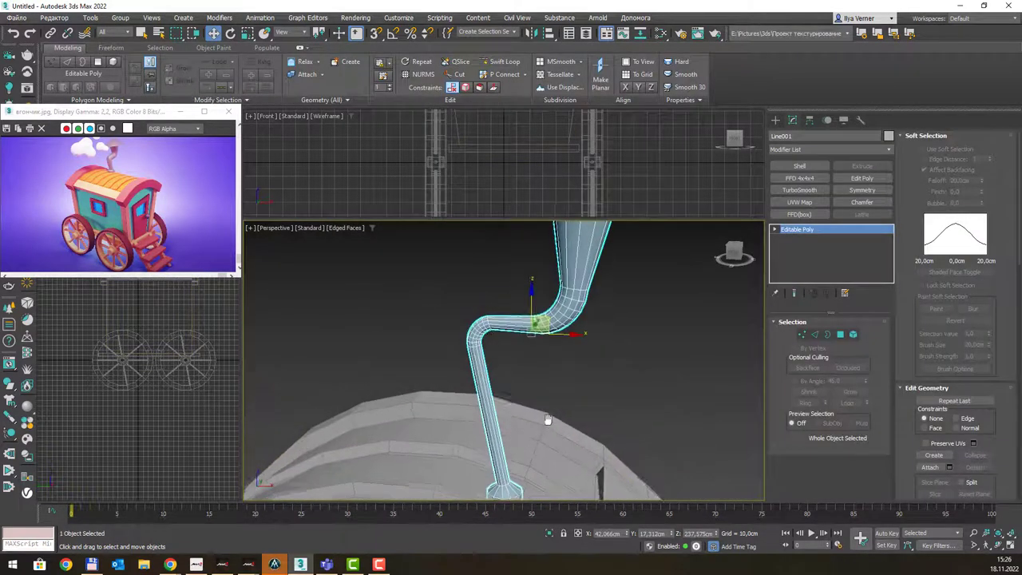
left_click(532, 314)
left_click_drag(532, 310, 529, 292)
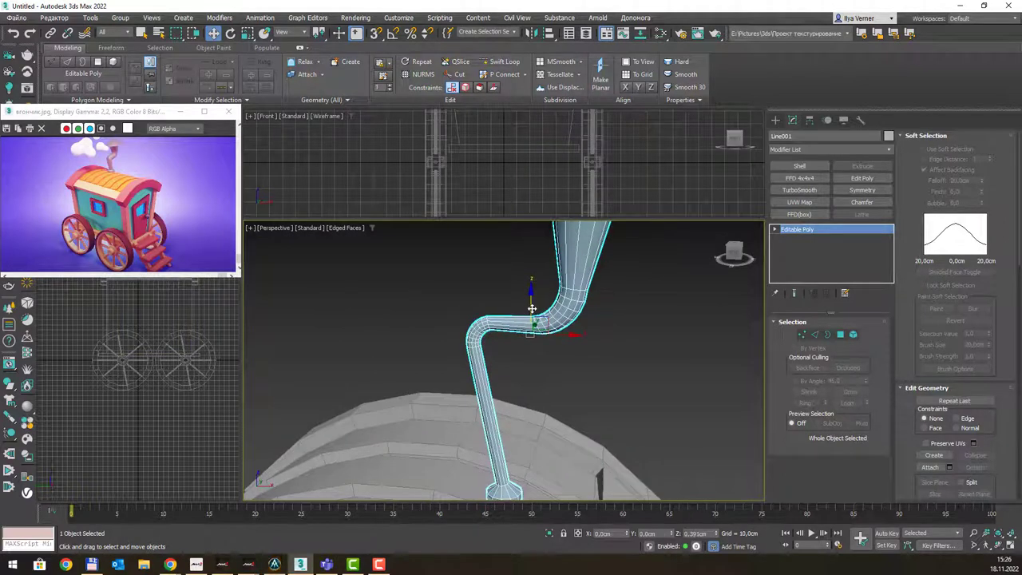
key("ctrl+d")
Reselect the whole chimney pipe and inspect it around the roof.
mouse_move(591, 425)
middle_mouse_down()
mouse_move(599, 339)
mouse_move(657, 326)
mouse_move(592, 339)
mouse_move(630, 274)
middle_mouse_up()
scroll(599, 339, "down", 5)
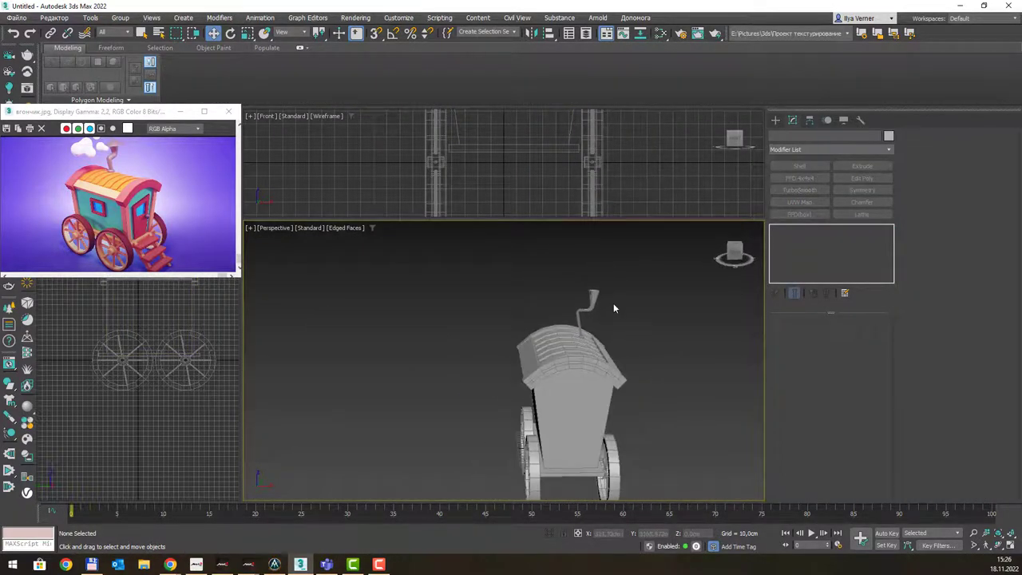
scroll(578, 331, "up", 3)
scroll(593, 351, "up", 3)
mouse_move(609, 344)
middle_mouse_down("alt")
mouse_move(615, 349)
mouse_move(526, 287)
mouse_move(588, 327)
mouse_move(563, 342)
middle_mouse_up("alt")
left_click(574, 341)
middle_click_drag(643, 321, 644, 327, "alt")
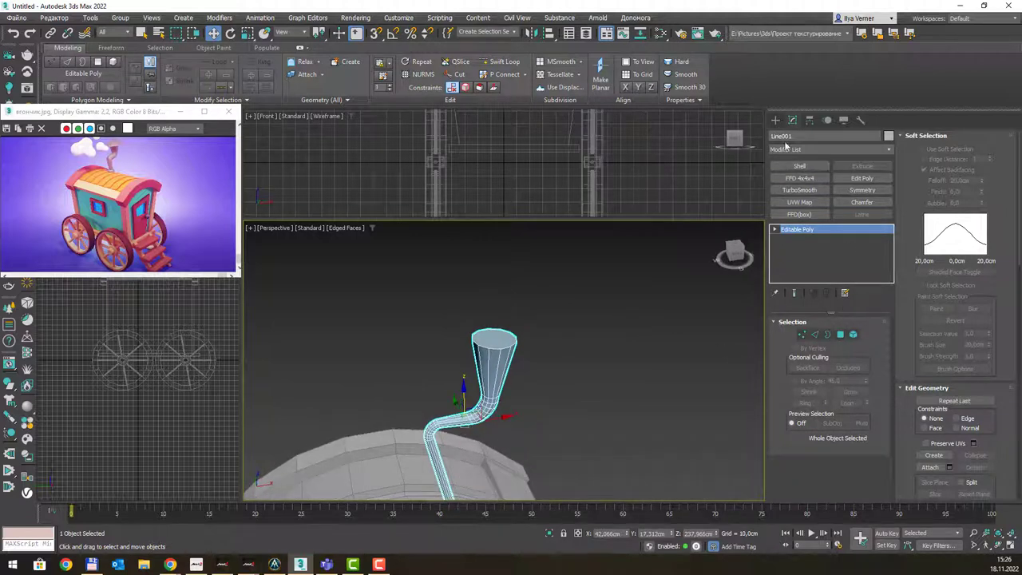
Create a cylinder on top of the chimney pipe using AutoGrid.
left_click(775, 121)
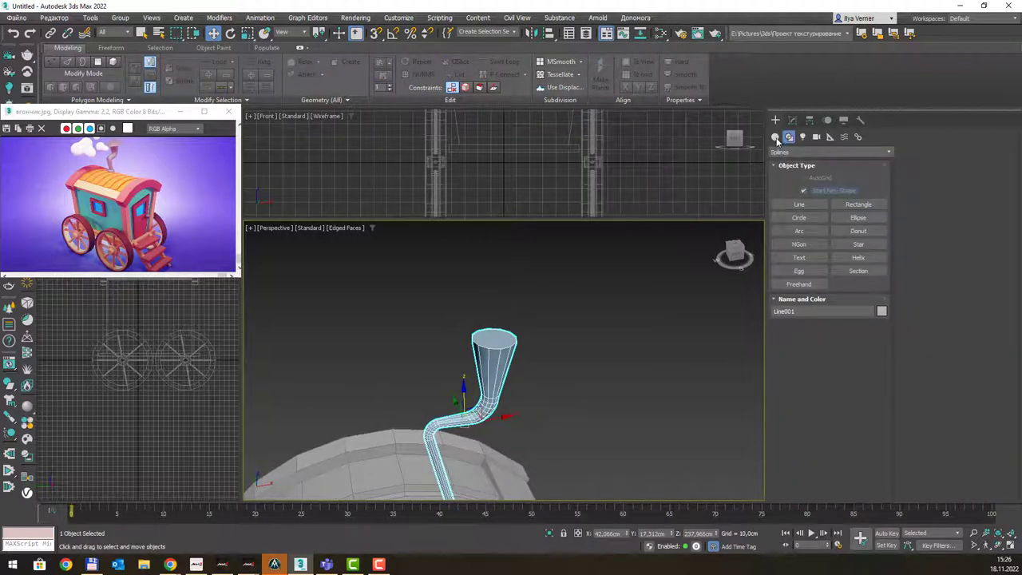
left_click(775, 137)
left_click(798, 217)
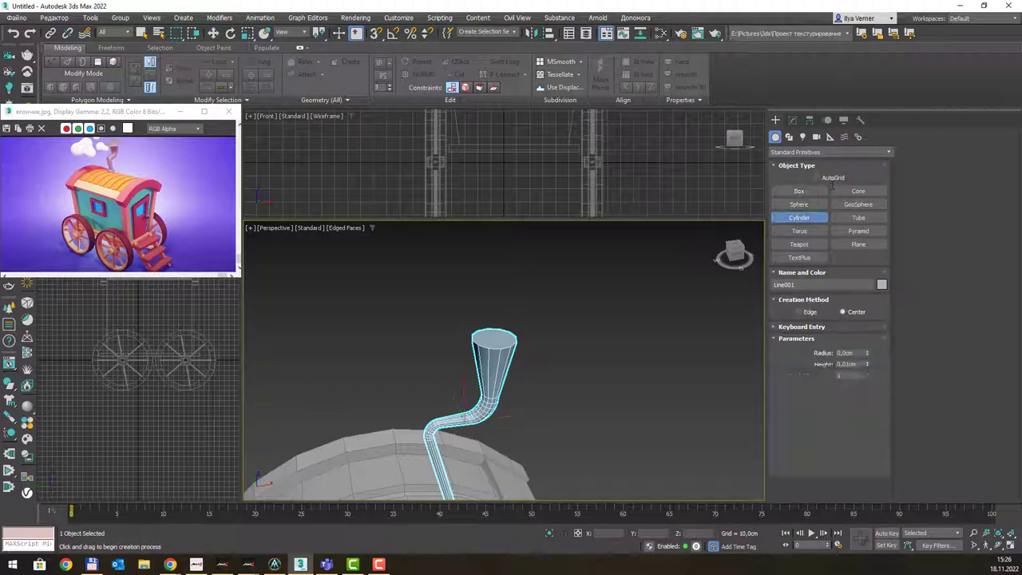
left_click(831, 181)
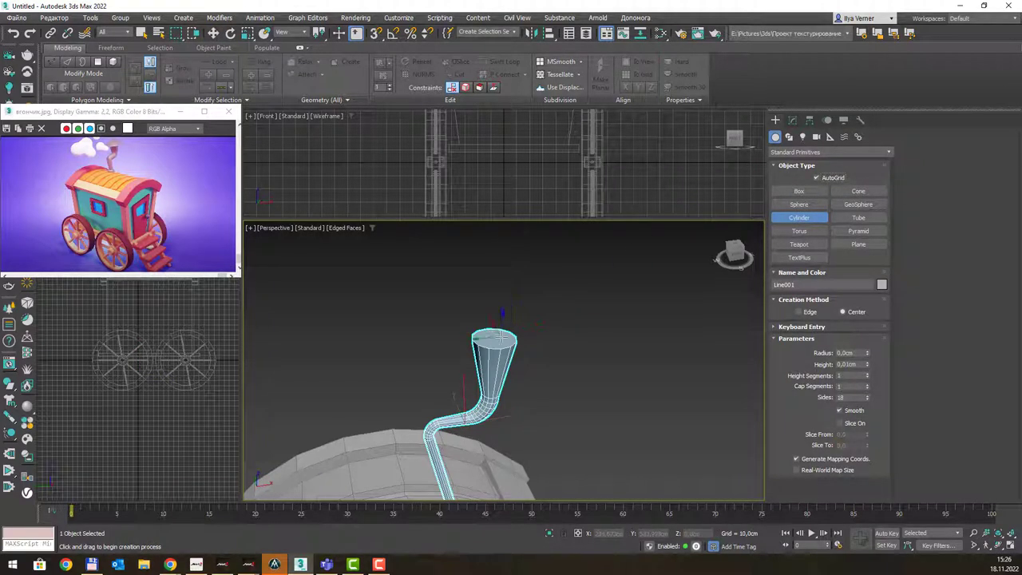
left_click_drag(492, 337, 532, 339)
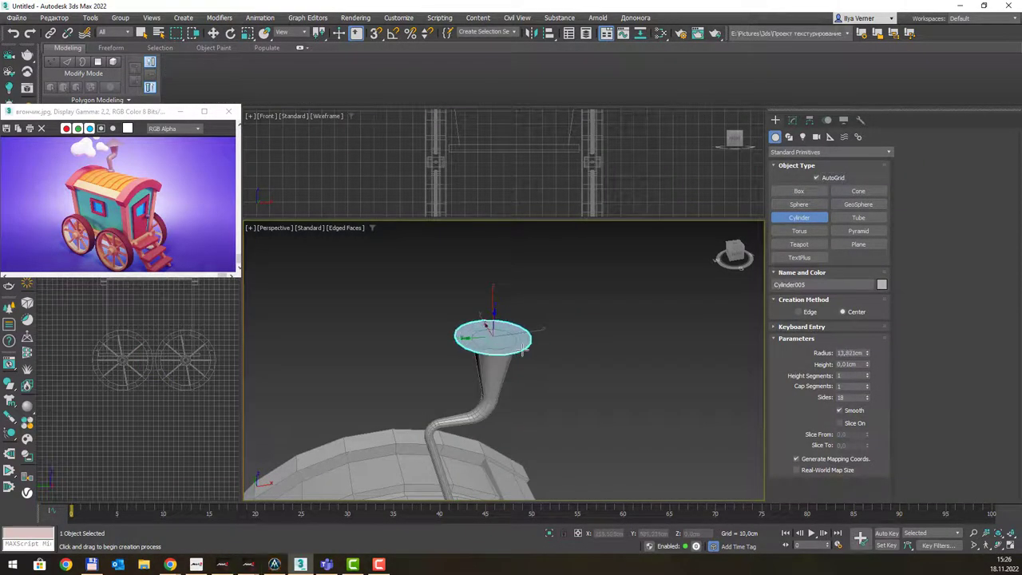
left_click(525, 287)
right_click(525, 286)
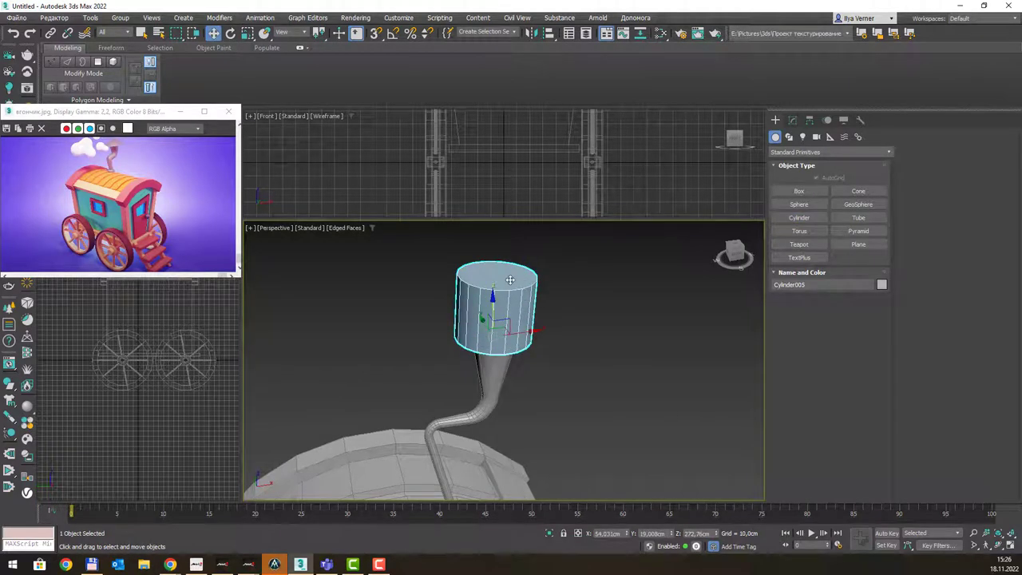
Convert the cylinder to Editable Poly and scale its top vertex ring to a point.
right_click(510, 279)
left_click(614, 392)
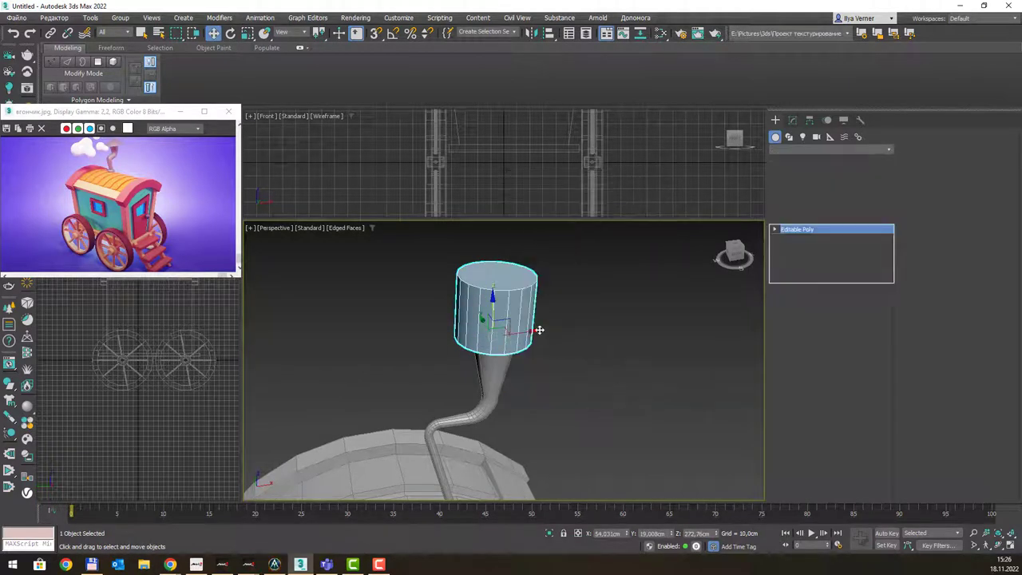
key("1")
left_click_drag(452, 260, 575, 310)
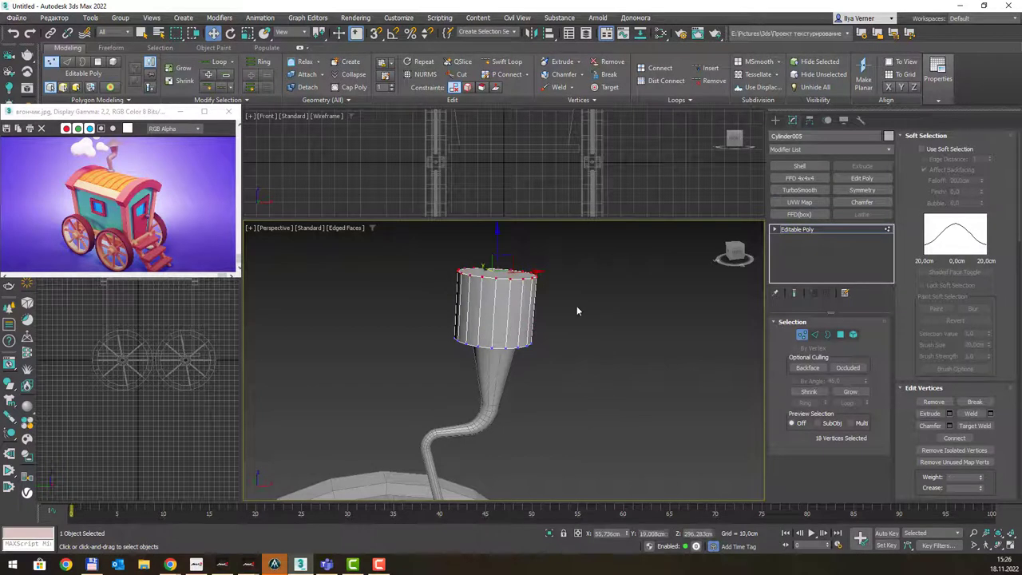
middle_click_drag(575, 310, 514, 297, "alt")
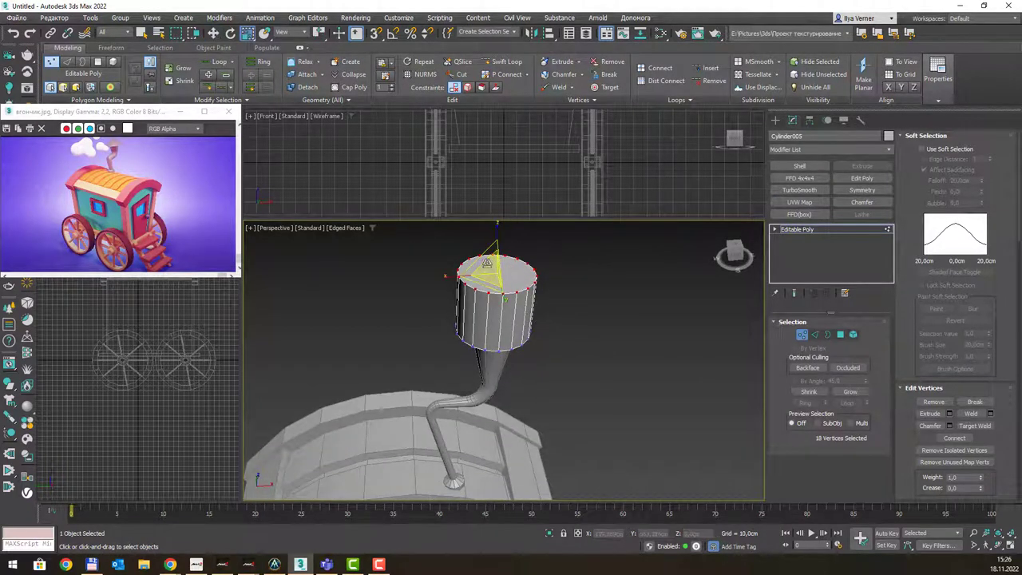
left_click_drag(487, 262, 916, 317)
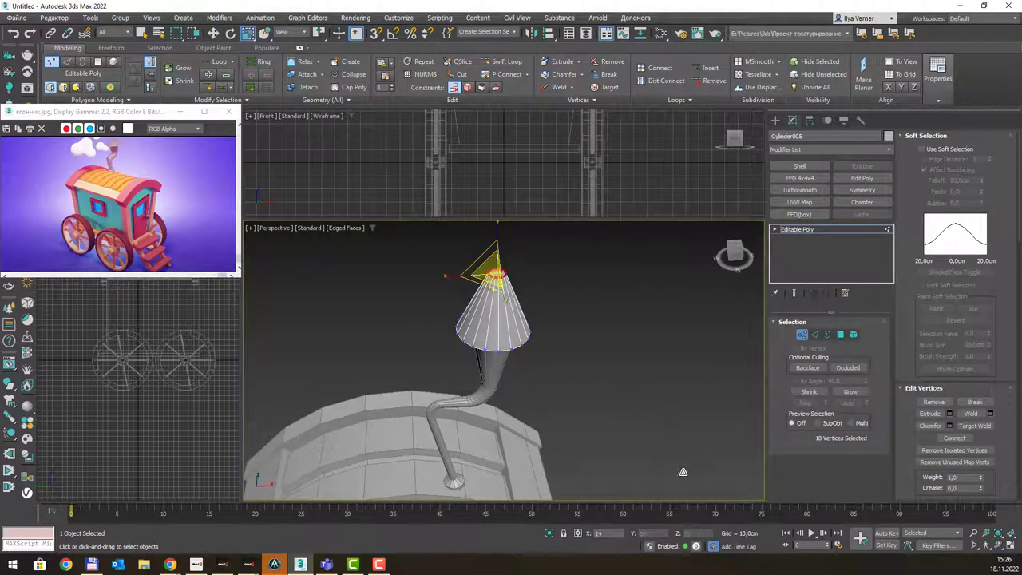
Lower the cone's apex for a shallower peak and leave vertex level.
middle_click_drag(627, 344, 627, 312, "alt")
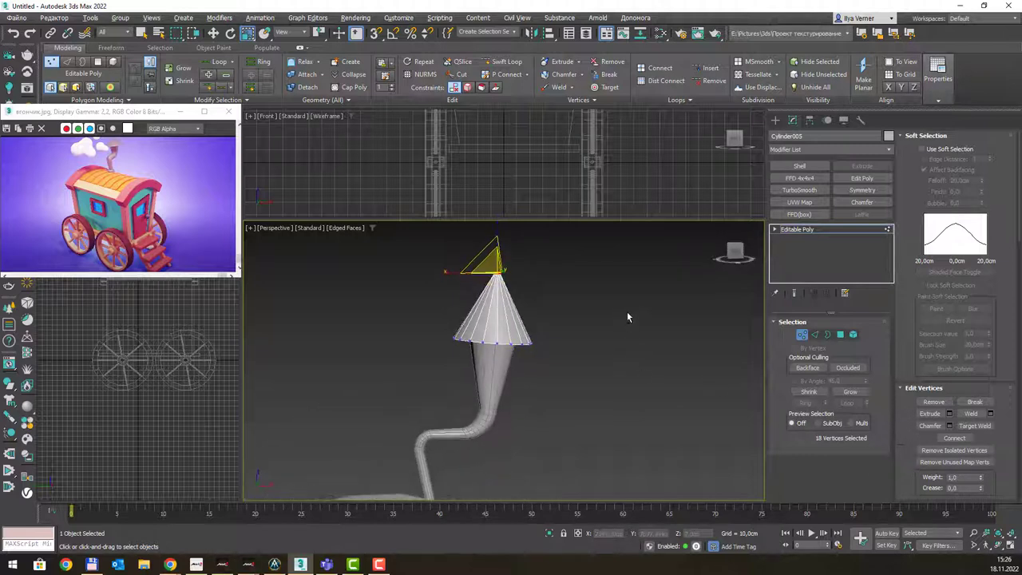
key("w")
left_click_drag(498, 243, 497, 273)
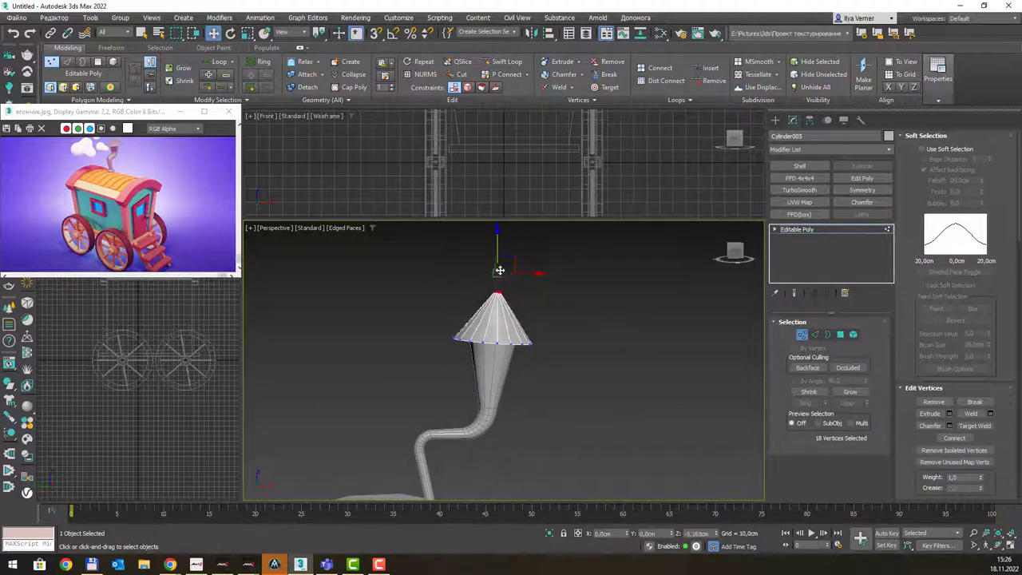
middle_click_drag(511, 287, 506, 282, "alt")
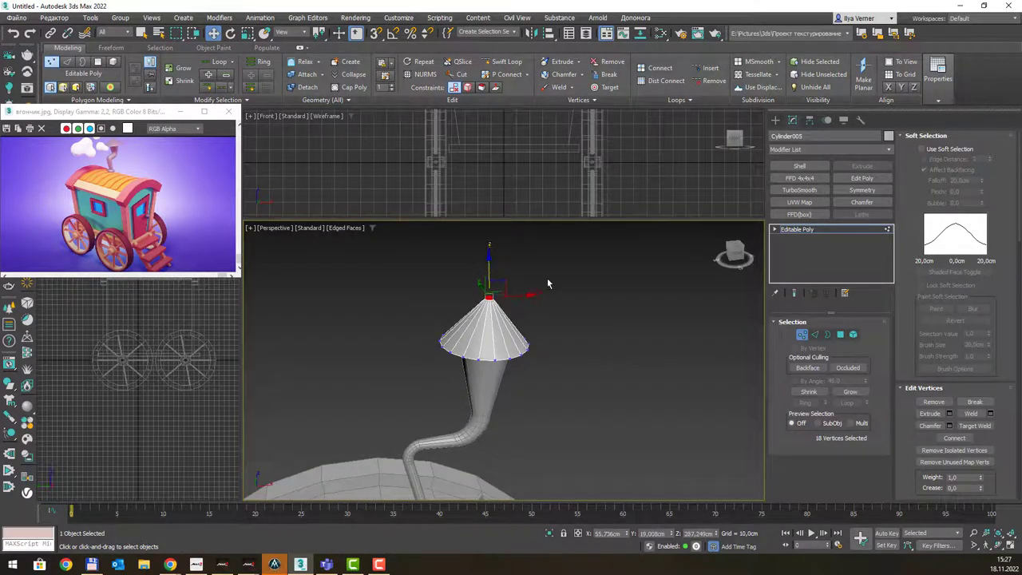
middle_click_drag(547, 278, 556, 274, "alt")
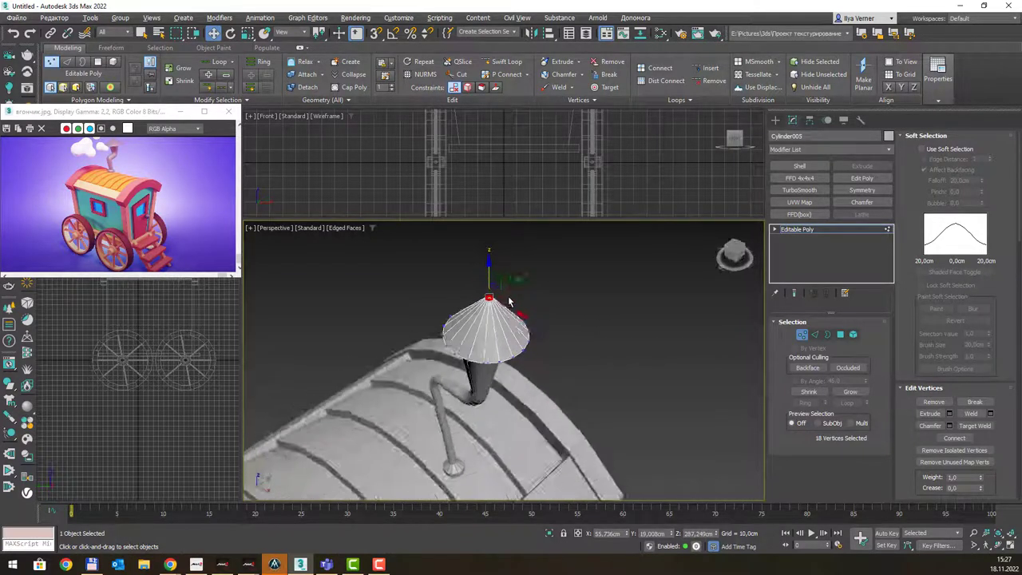
left_click(801, 333)
scroll(589, 299, "down", 2)
mouse_move(589, 299)
middle_mouse_down("alt")
mouse_move(595, 279)
mouse_move(614, 307)
mouse_move(638, 309)
mouse_move(606, 310)
mouse_move(611, 302)
mouse_move(536, 319)
middle_mouse_up("alt")
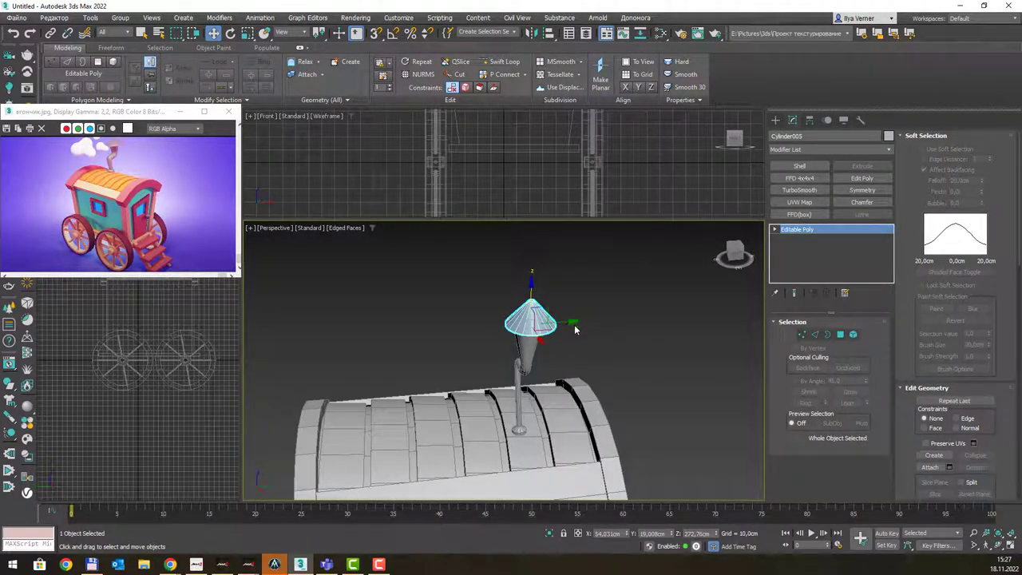
Nudge the cone cap slightly sideways into place on the pipe.
left_click(573, 323)
left_click(531, 319)
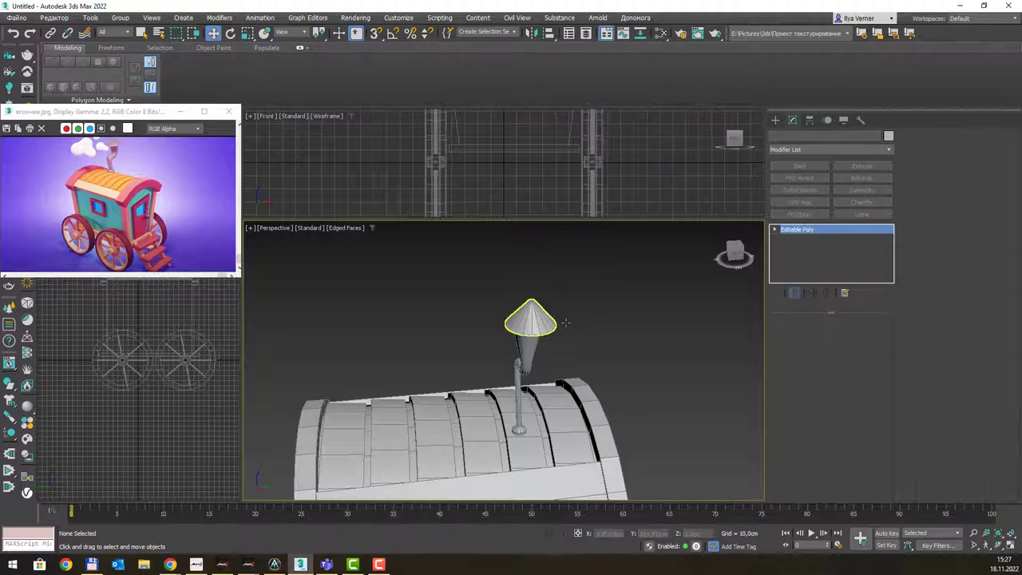
left_click_drag(569, 323, 563, 322)
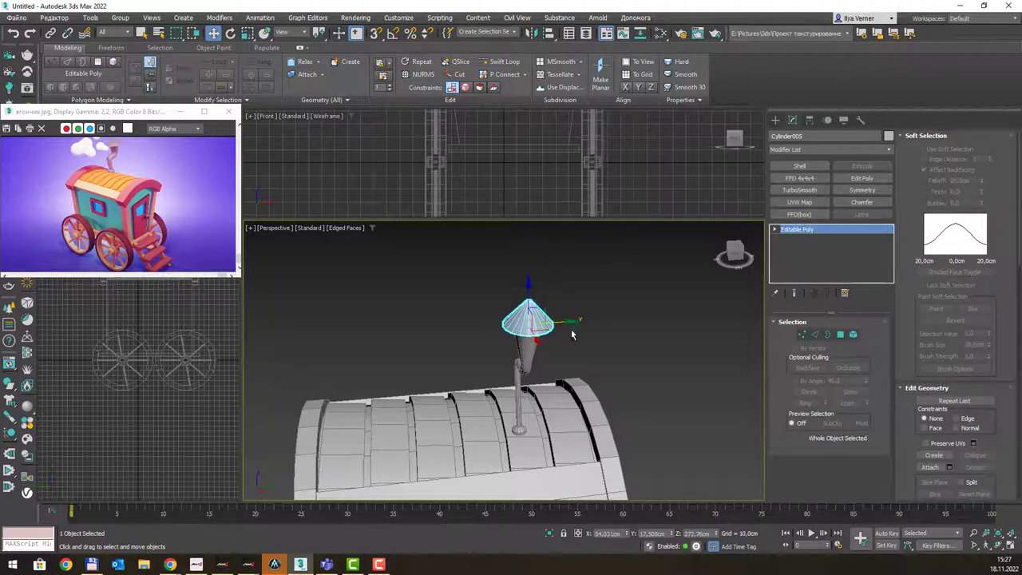
mouse_move(575, 319)
middle_mouse_down("alt")
mouse_move(659, 285)
mouse_move(680, 305)
mouse_move(589, 330)
mouse_move(615, 336)
middle_mouse_up("alt")
left_click(616, 335)
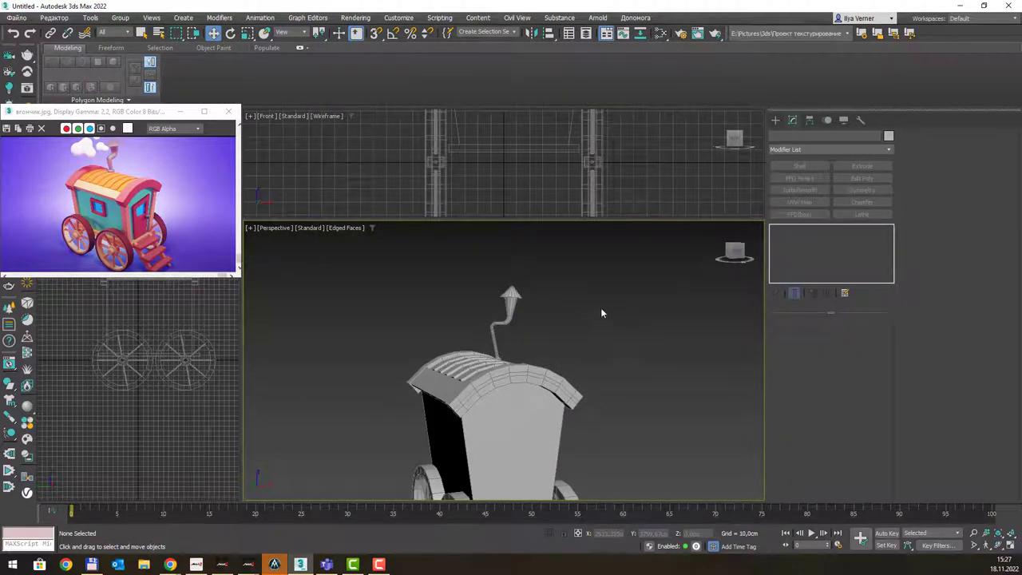
middle_click_drag(583, 299, 574, 319, "alt")
scroll(559, 312, "up", 3)
scroll(533, 296, "up", 3)
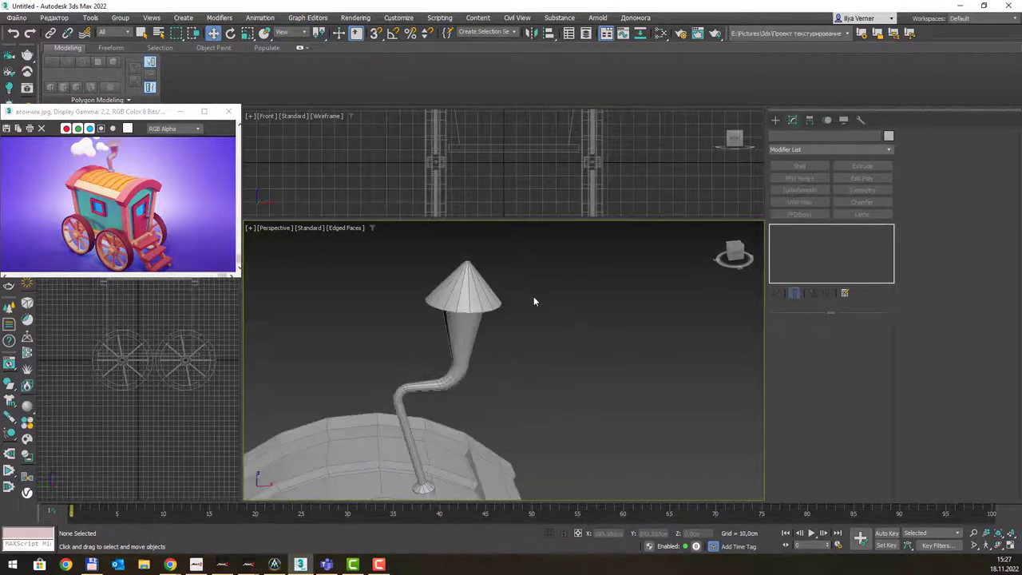
mouse_move(527, 296)
middle_mouse_down("alt")
mouse_move(540, 255)
mouse_move(520, 275)
middle_mouse_up("alt")
Select the cap's flat underside face at Polygon level.
left_click(505, 278)
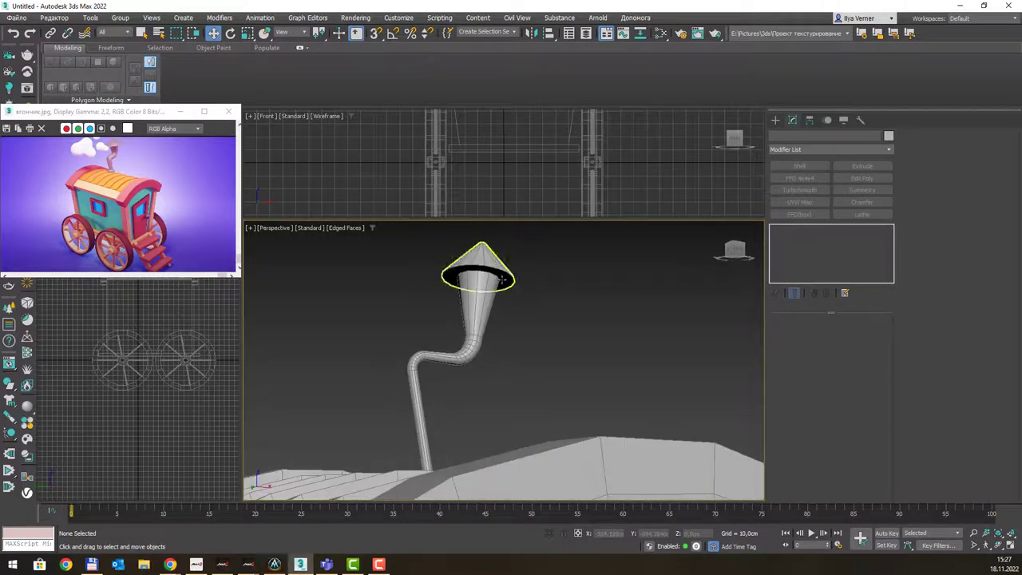
left_click(502, 278)
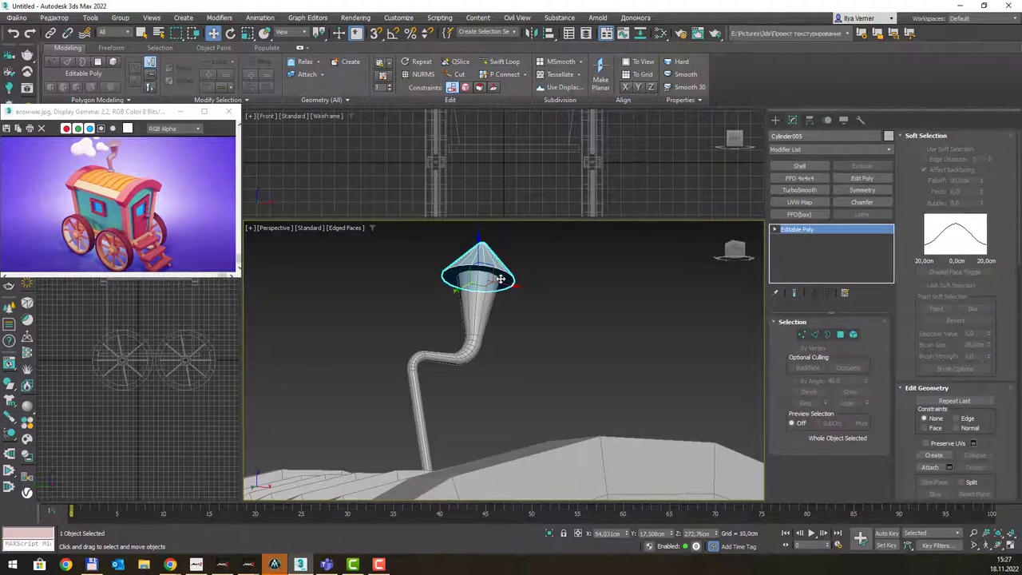
key("4")
scroll(500, 278, "up", 5)
left_click(504, 273)
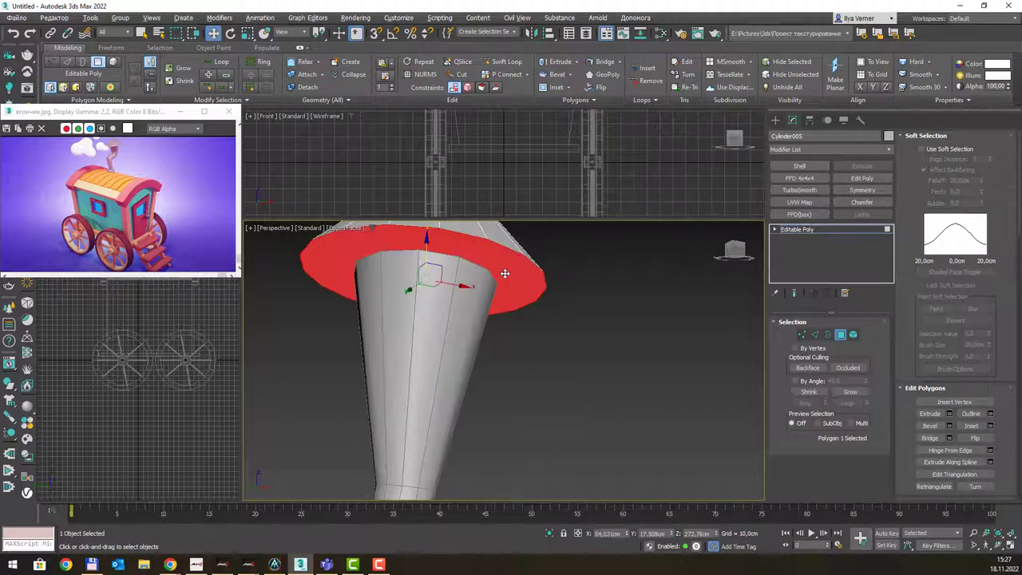
scroll(504, 273, "down", 3)
middle_click_drag(505, 273, 514, 342, "alt")
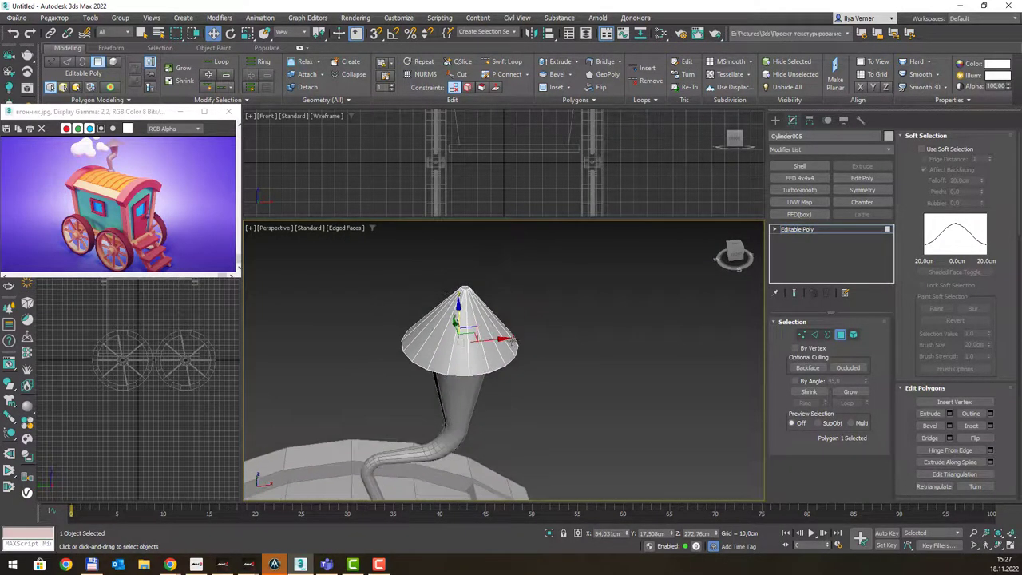
Scale up the underside face to broaden the brim, then exit Polygon mode.
key("r")
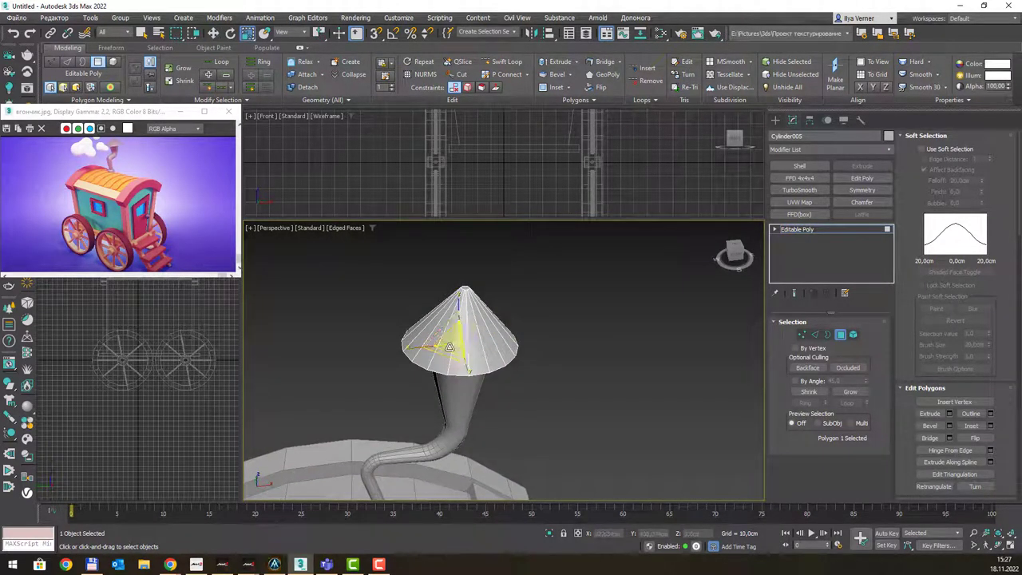
left_click_drag(449, 347, 454, 333)
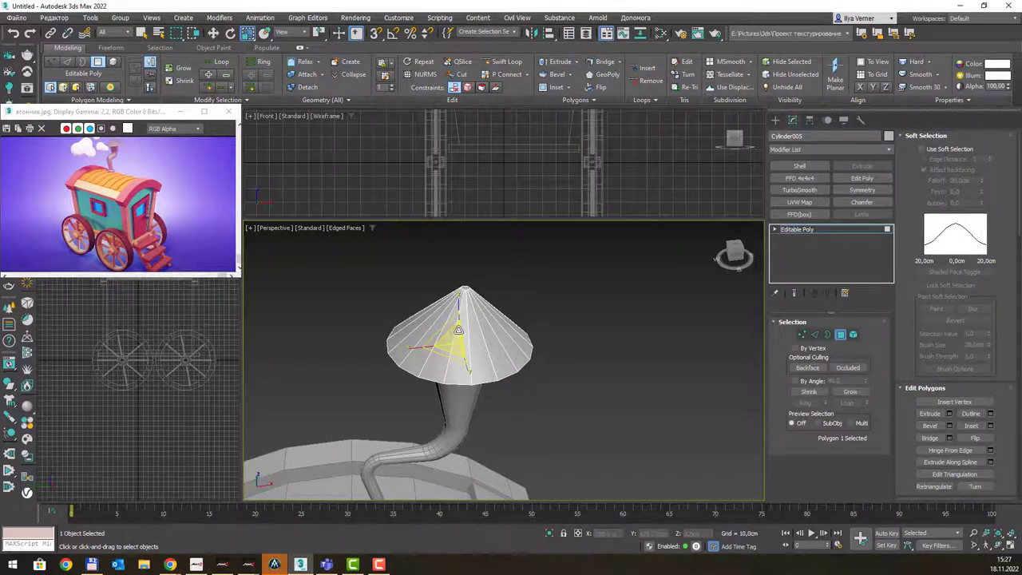
mouse_move(459, 329)
middle_mouse_down("alt")
mouse_move(519, 354)
mouse_move(540, 301)
mouse_move(546, 331)
mouse_move(533, 318)
mouse_move(563, 312)
mouse_move(542, 327)
mouse_move(595, 302)
middle_mouse_up("alt")
scroll(545, 297, "up", 3)
left_click(820, 228)
scroll(528, 329, "down", 3)
left_click(595, 301)
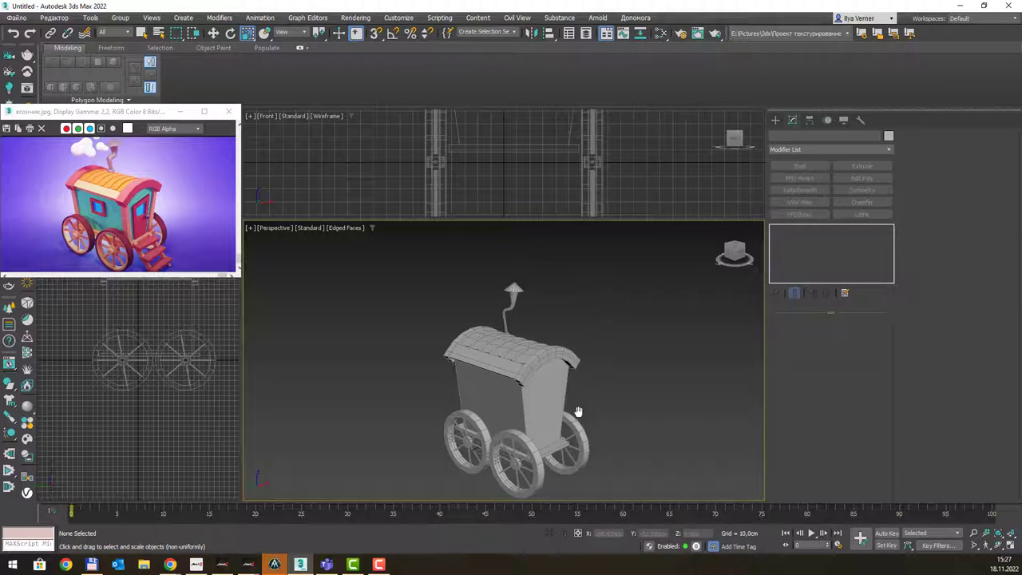
Draw a thin Box about 159 cm tall at the wagon body's front-left corner.
middle_click_drag(578, 411, 562, 381)
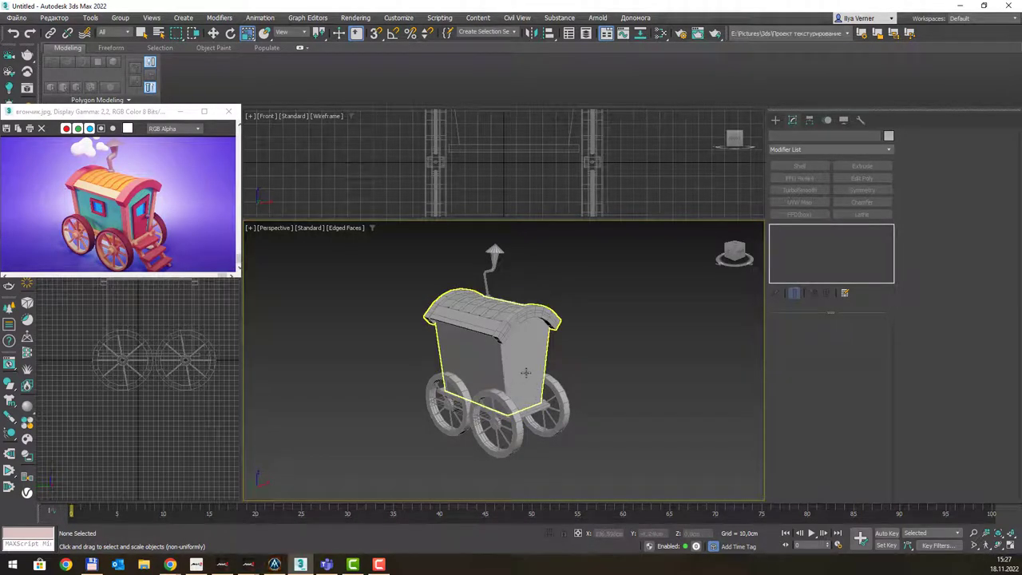
mouse_move(526, 372)
middle_mouse_down("alt")
mouse_move(525, 358)
mouse_move(490, 369)
middle_mouse_up("alt")
scroll(489, 396, "up", 3)
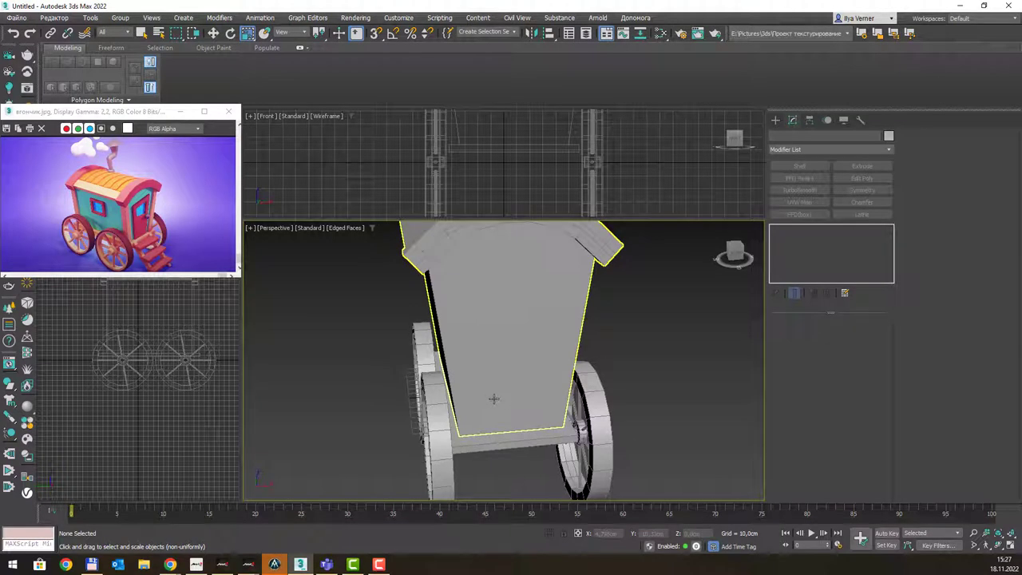
left_click(774, 120)
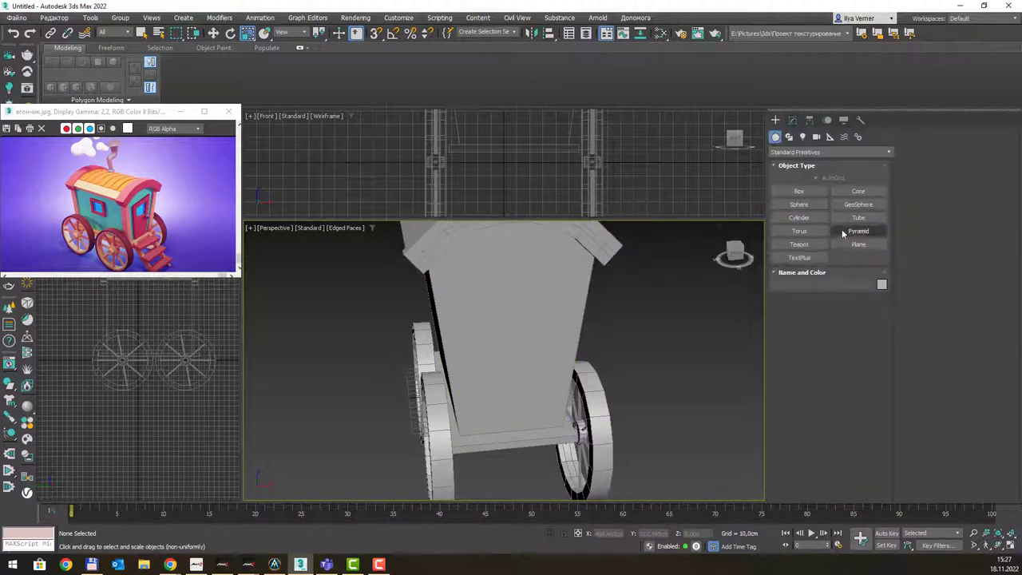
left_click(798, 192)
middle_click_drag(548, 365, 452, 447, "alt")
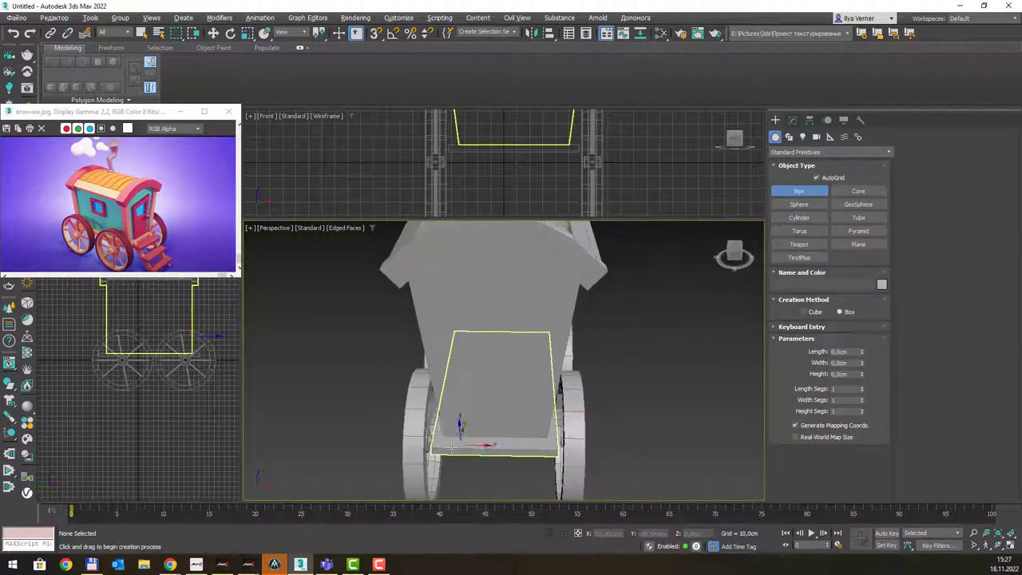
left_click_drag(436, 441, 450, 434)
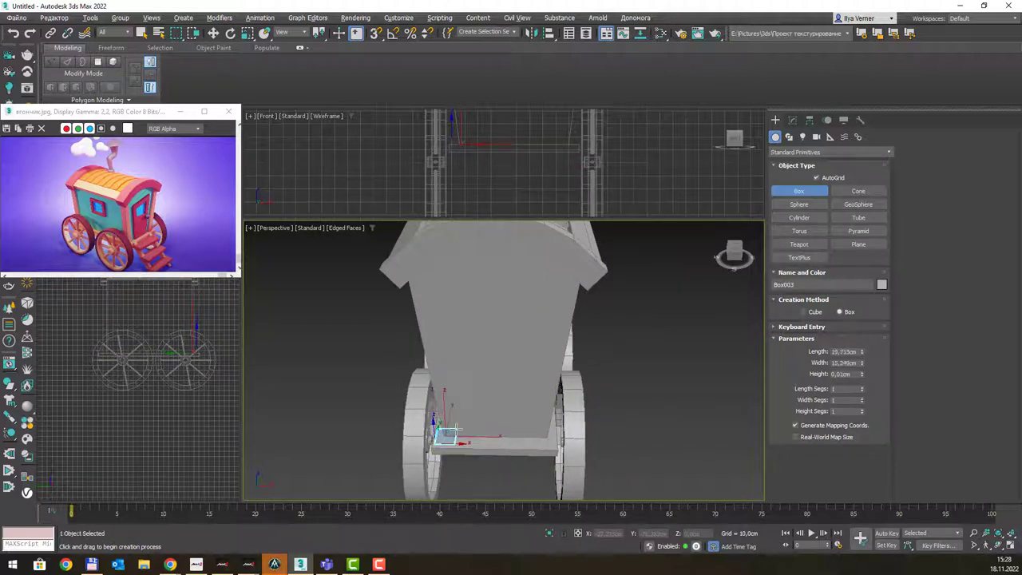
left_click(399, 229)
middle_click_drag(400, 229, 532, 328, "alt")
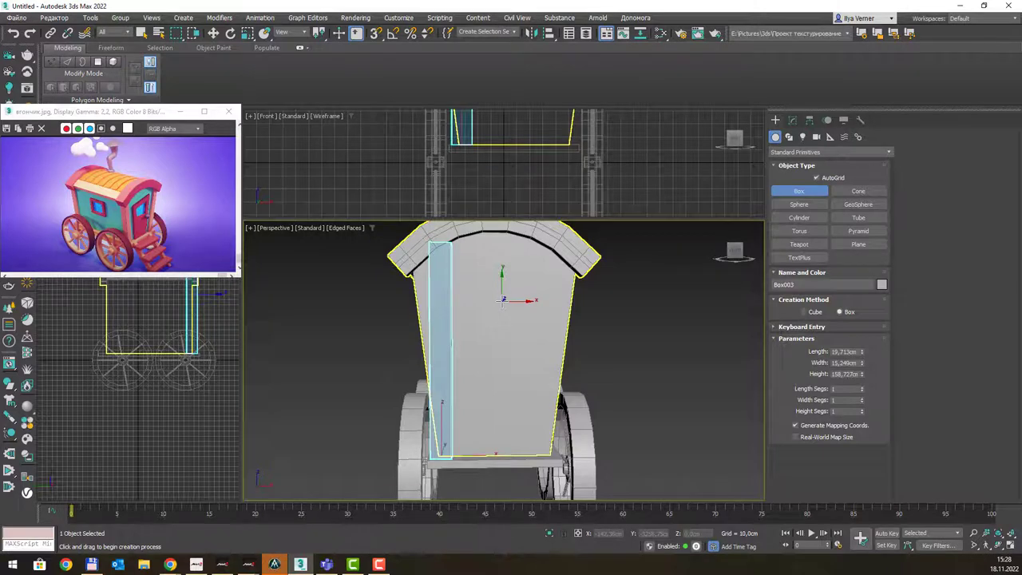
mouse_move(503, 301)
middle_mouse_down("alt")
mouse_move(490, 336)
mouse_move(467, 332)
middle_mouse_up("alt")
key("r")
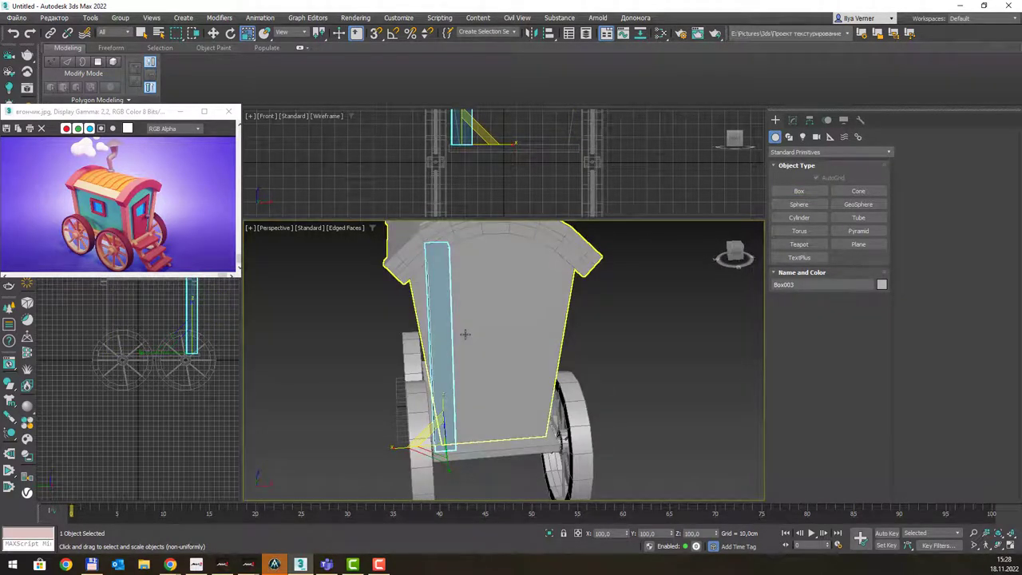
In the front view, rotate Box003 to follow the wagon body's slanted left edge.
key("f")
scroll(456, 359, "down", 2)
scroll(448, 320, "down", 2)
scroll(439, 384, "down", 2)
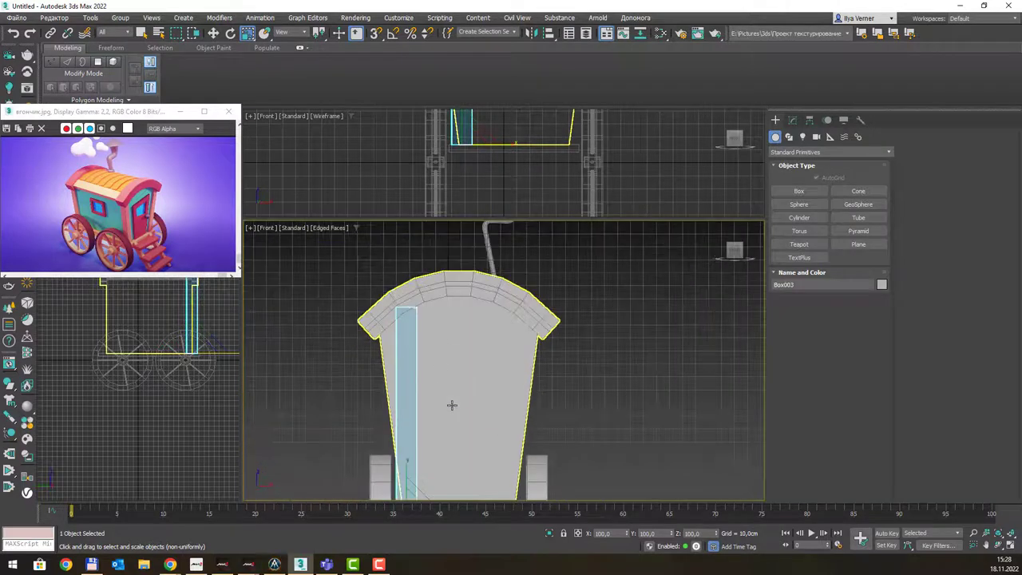
scroll(451, 404, "down", 2)
scroll(449, 391, "down", 1)
middle_click_drag(447, 415, 446, 356)
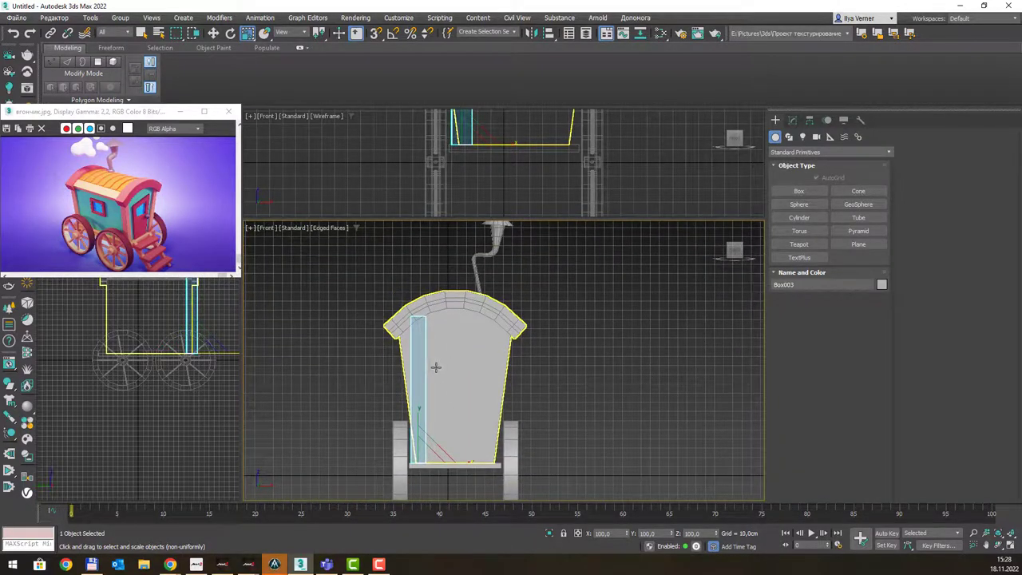
key("e")
scroll(439, 365, "up", 2)
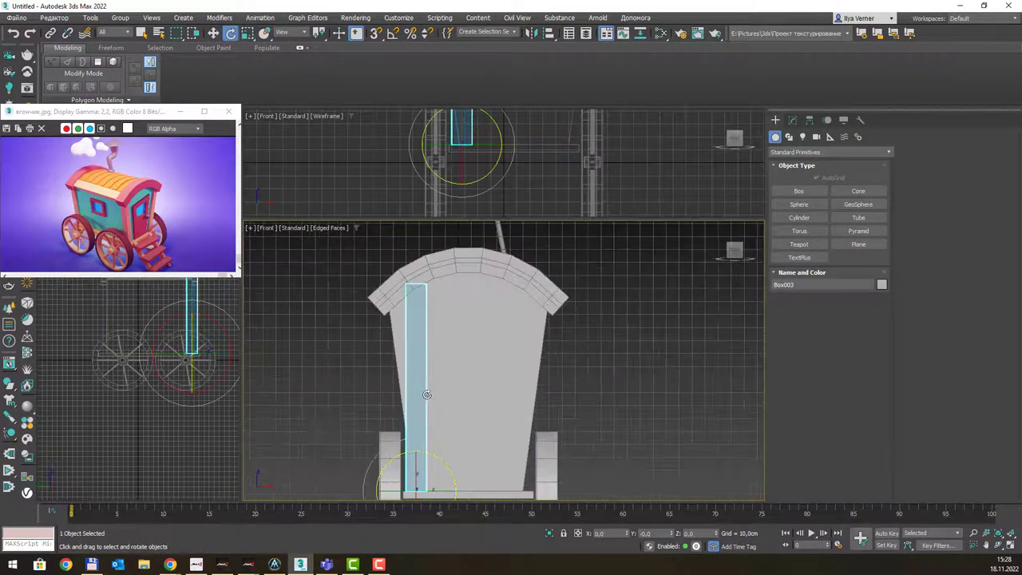
middle_click_drag(441, 375, 443, 335)
left_click_drag(436, 404, 435, 391)
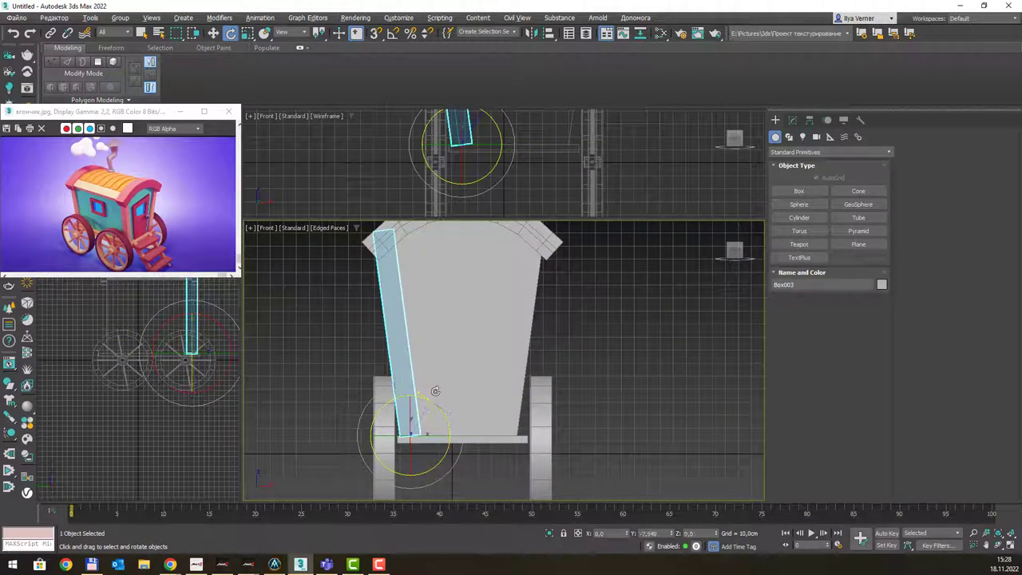
Lower the tilted post down onto the wagon base.
middle_click_drag(448, 360, 448, 394)
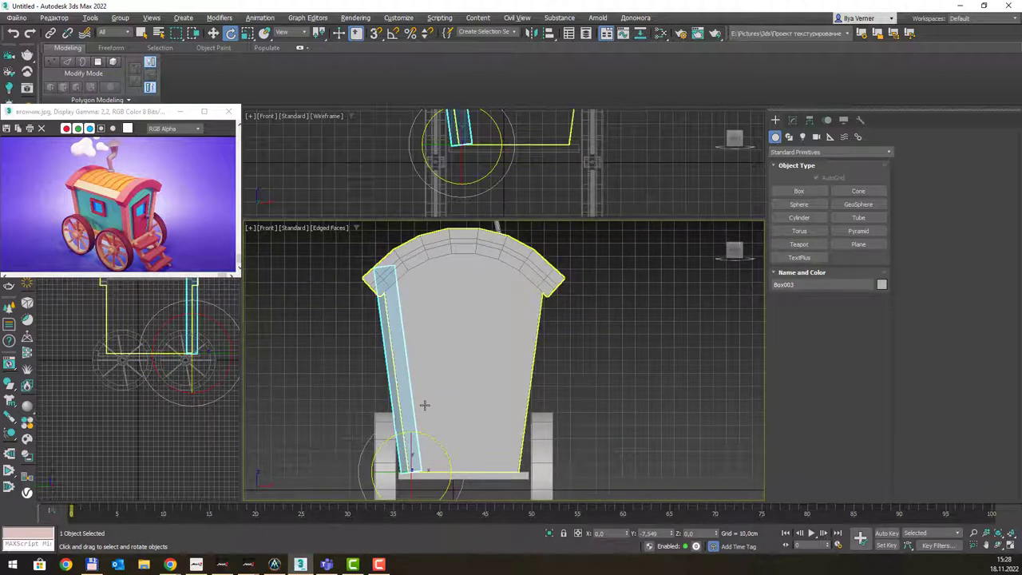
key("w")
left_click_drag(429, 456, 429, 460)
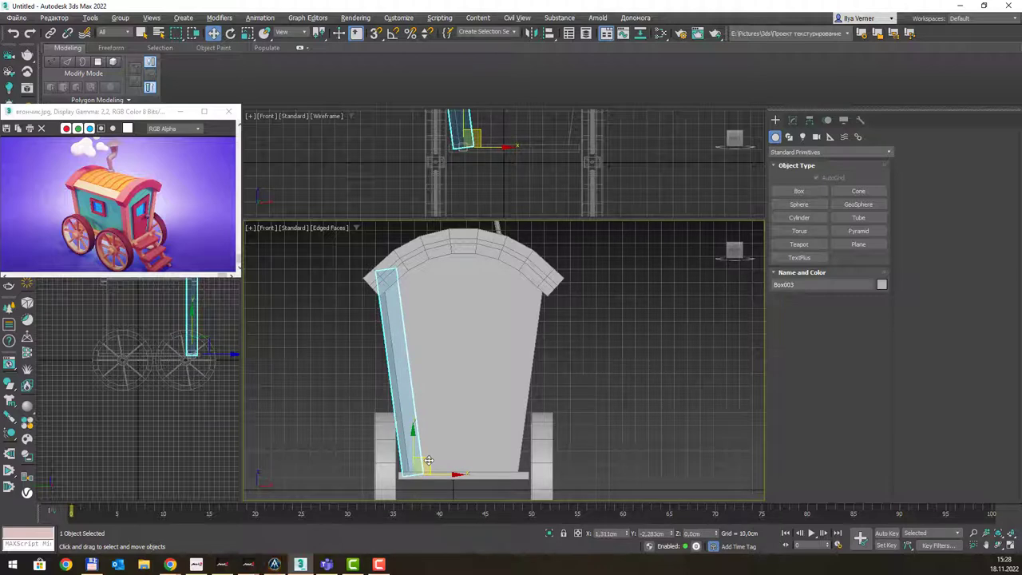
Orbit the perspective view around the cart to check the post's placement.
key("p")
scroll(420, 388, "down", 3)
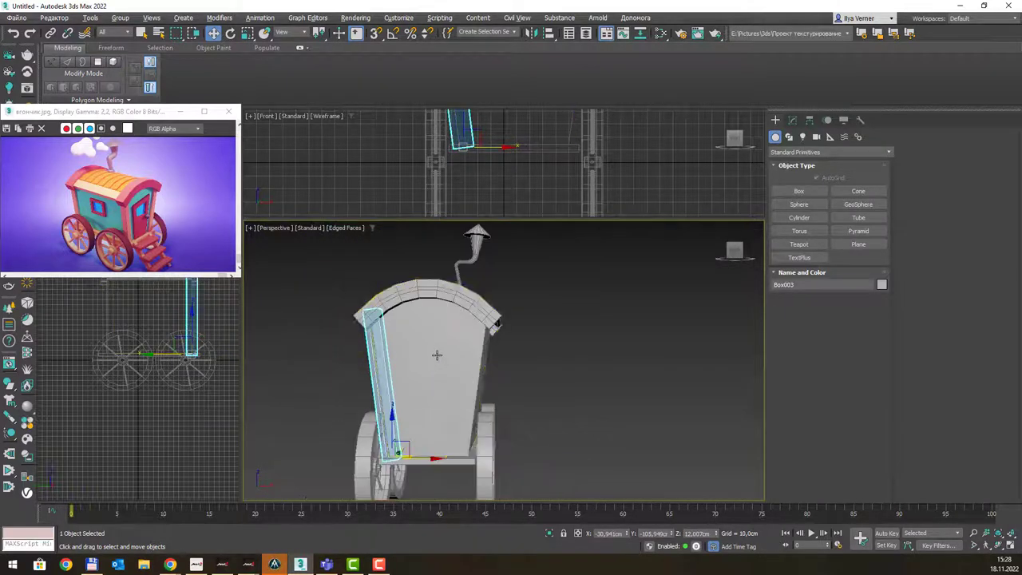
mouse_move(431, 359)
middle_mouse_down("alt")
mouse_move(512, 366)
mouse_move(531, 383)
middle_mouse_up("alt")
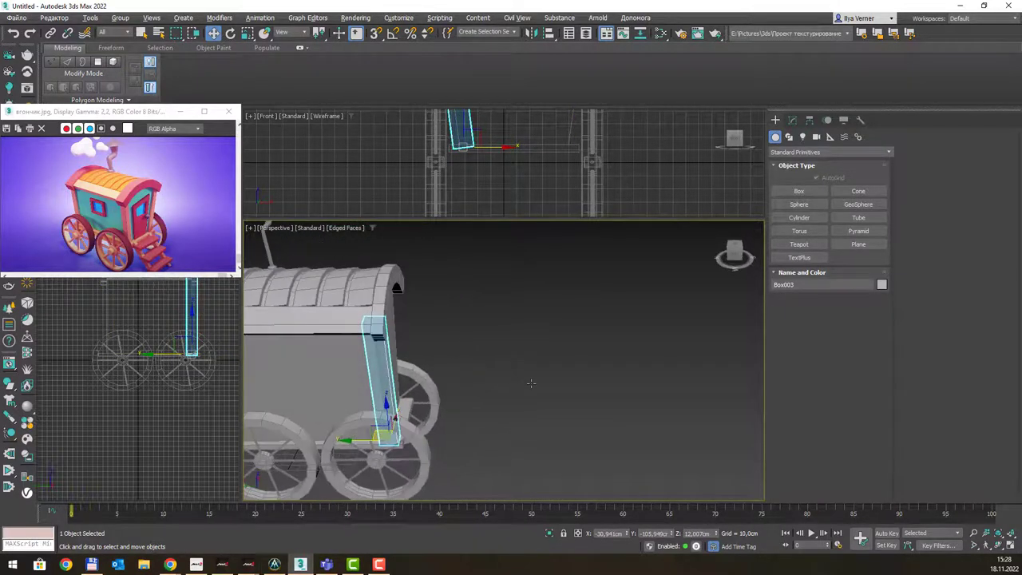
left_click(492, 355)
mouse_move(500, 337)
middle_mouse_down("alt")
mouse_move(416, 319)
mouse_move(424, 392)
middle_mouse_up("alt")
scroll(416, 320, "up", 4)
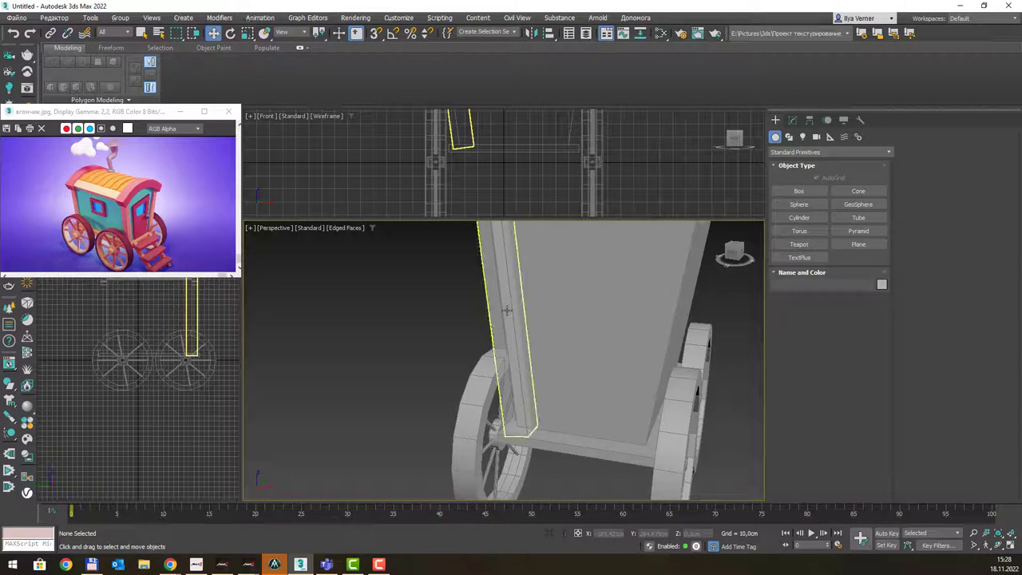
left_click(495, 289)
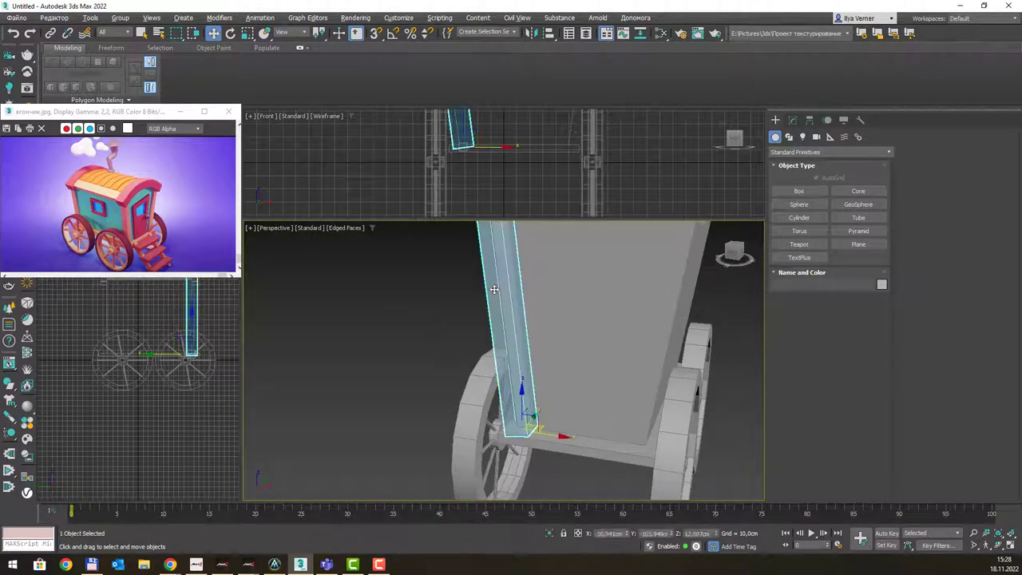
left_click(370, 349)
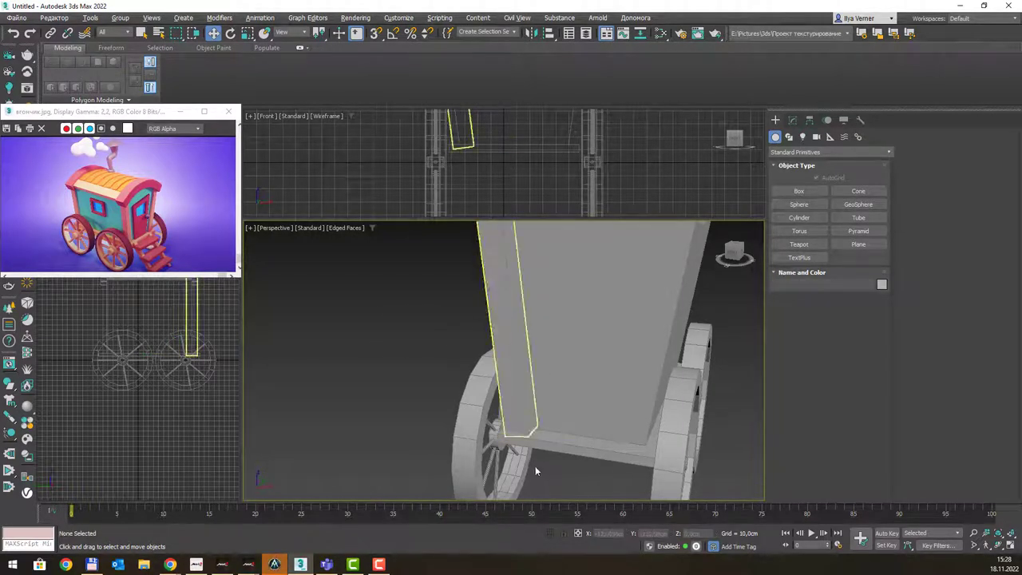
mouse_move(560, 392)
middle_mouse_down("alt")
mouse_move(456, 333)
mouse_move(548, 368)
mouse_move(620, 353)
middle_mouse_up("alt")
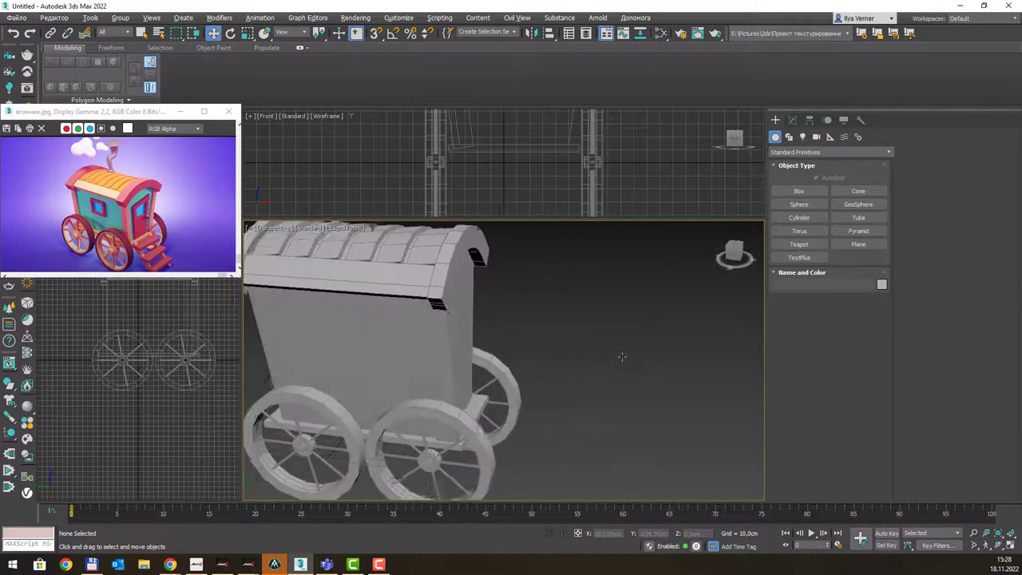
In the Left view, select the corner post and nudge it slightly along the side.
key("l")
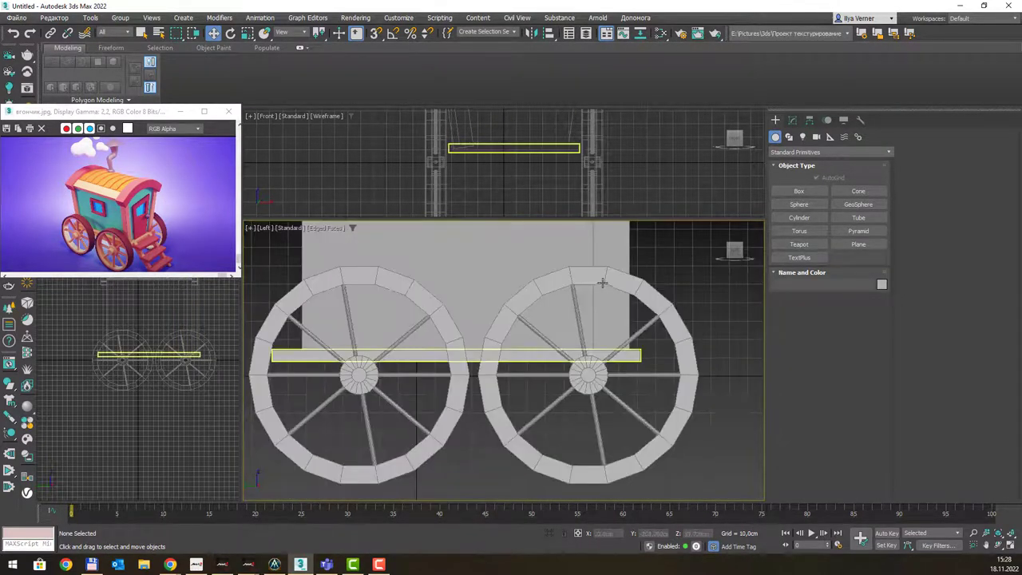
scroll(623, 335, "up", 3)
middle_click_drag(624, 388, 623, 312)
left_click(620, 308)
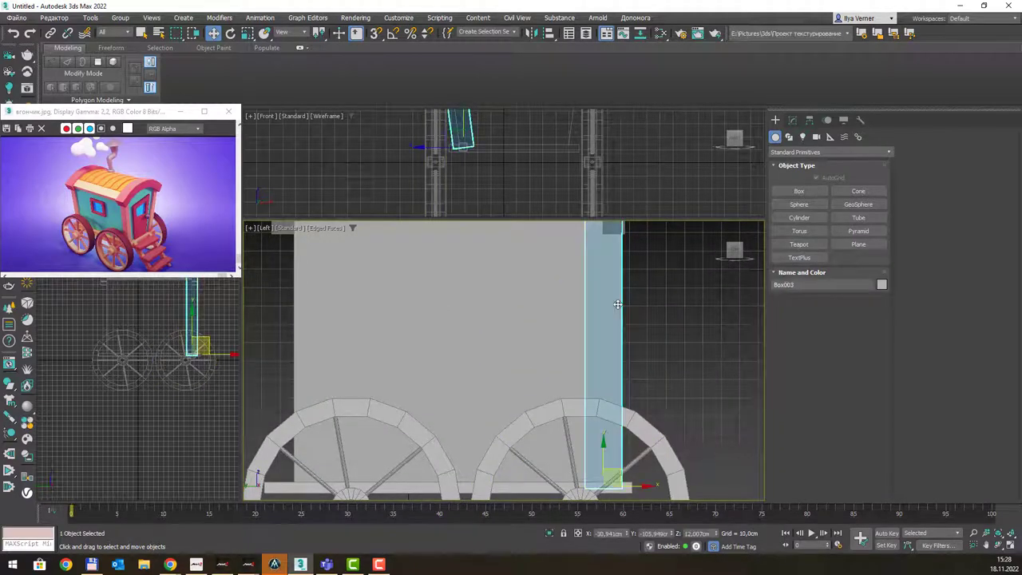
left_click_drag(640, 487, 643, 487)
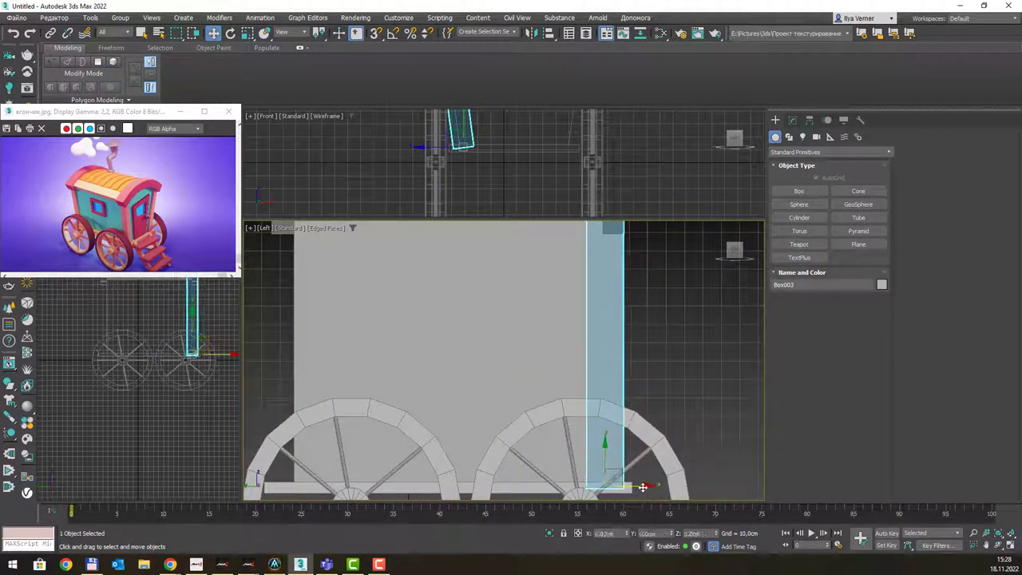
Copy the post to the other end of the side as Box004, then select both posts.
scroll(613, 469, "down", 2)
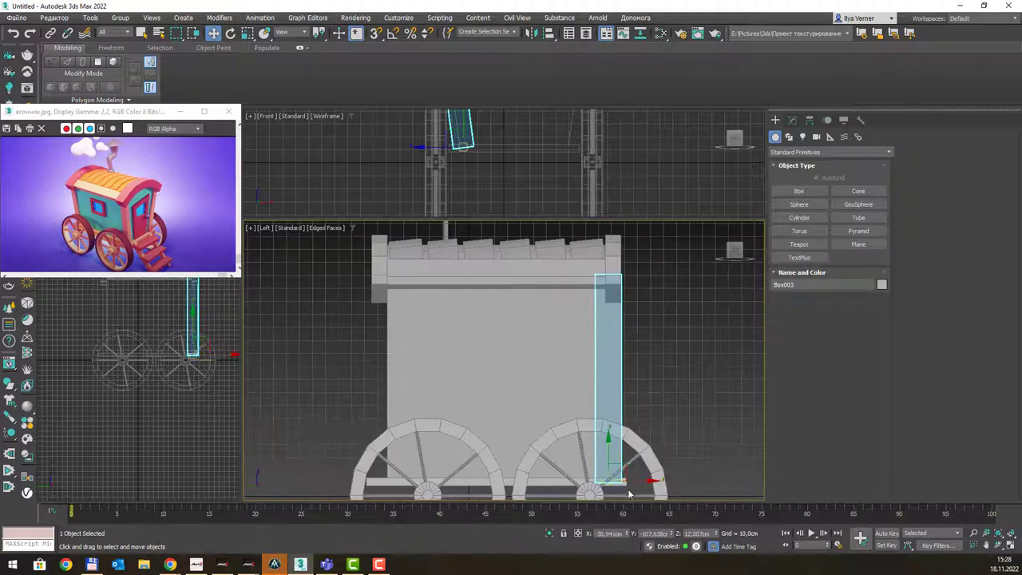
left_click_drag(637, 483, 415, 470, "shift")
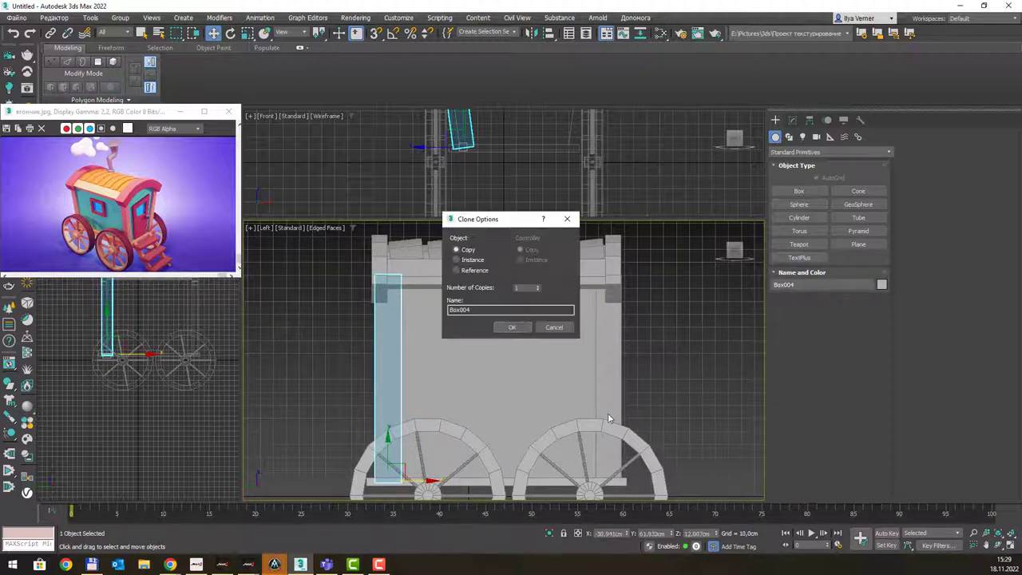
left_click(549, 326)
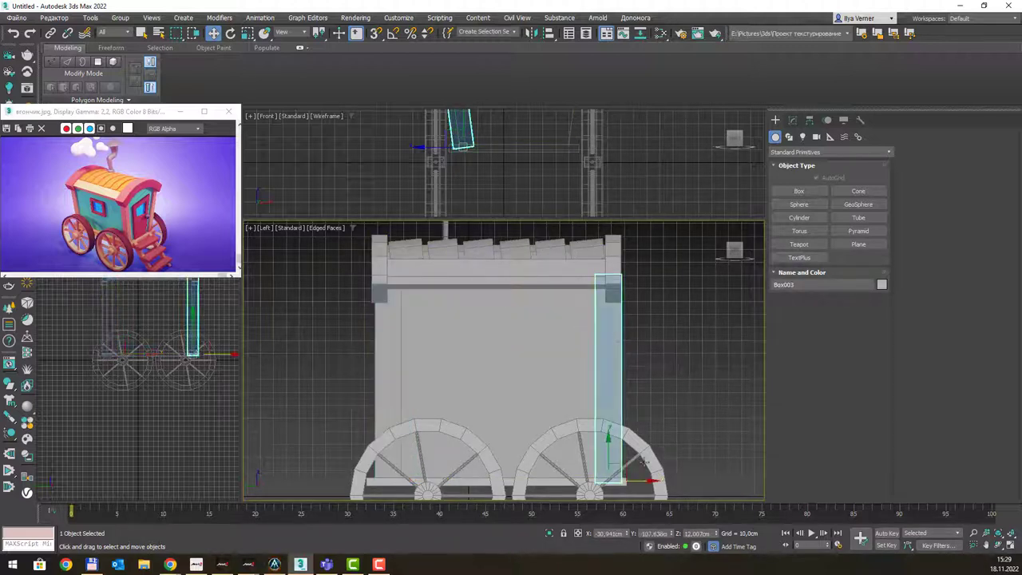
left_click_drag(640, 481, 636, 480)
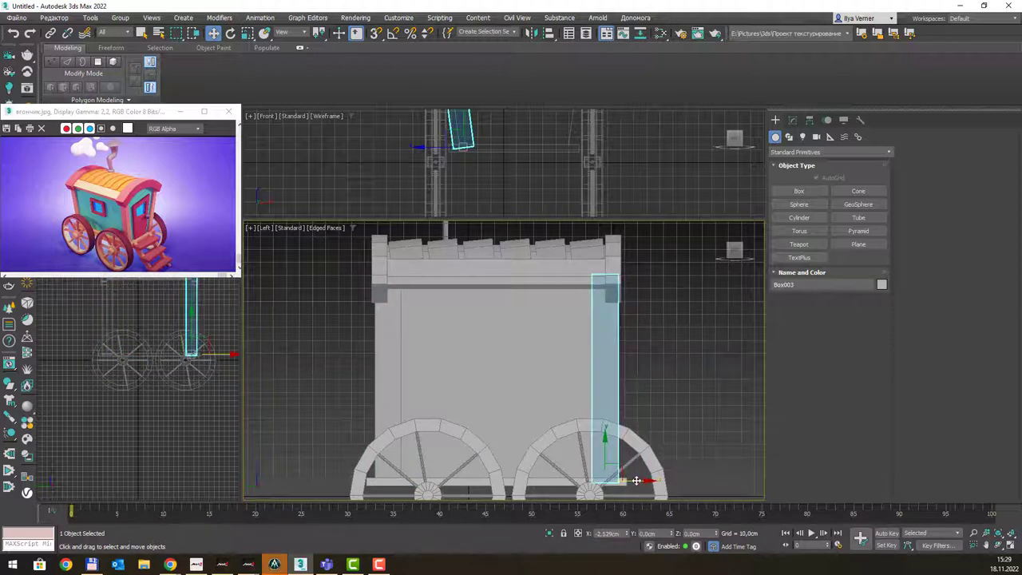
left_click(398, 336, "ctrl")
In the front view, make copies of both posts out to the right.
key("f")
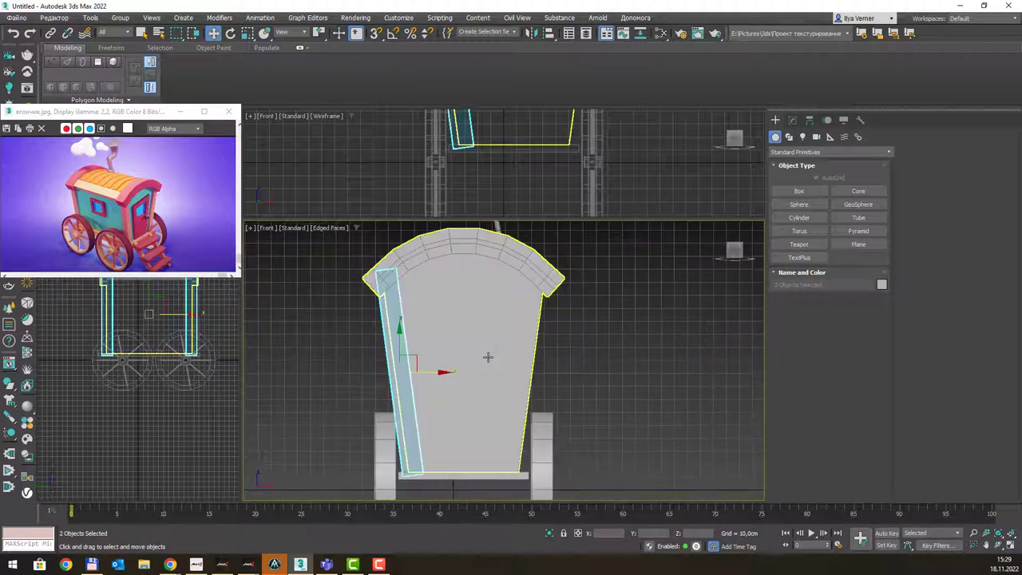
left_click_drag(436, 375, 645, 390)
left_click(515, 327)
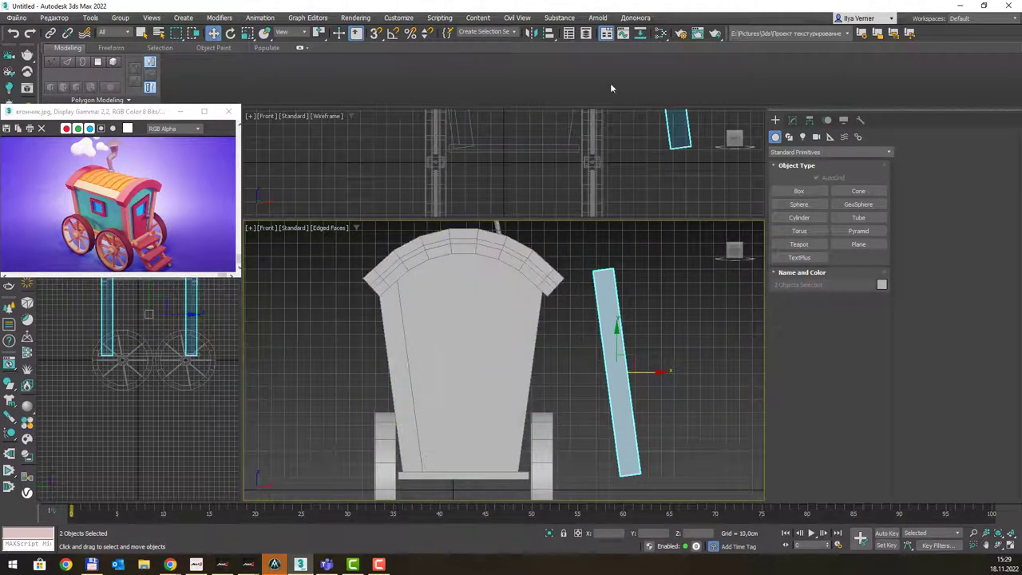
Mirror the copied posts and slide them onto the body's right slanted edge.
left_click(531, 35)
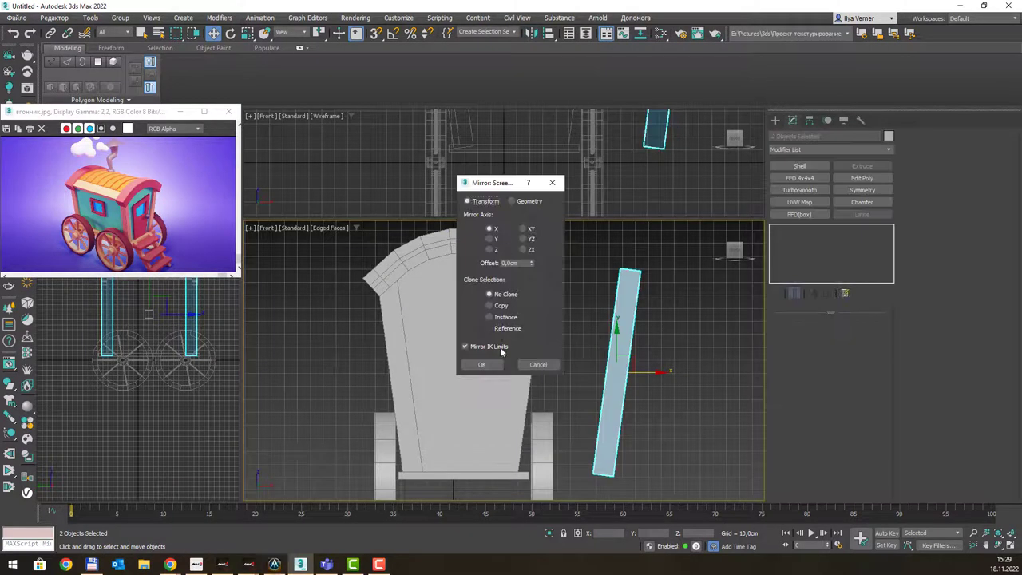
left_click(481, 364)
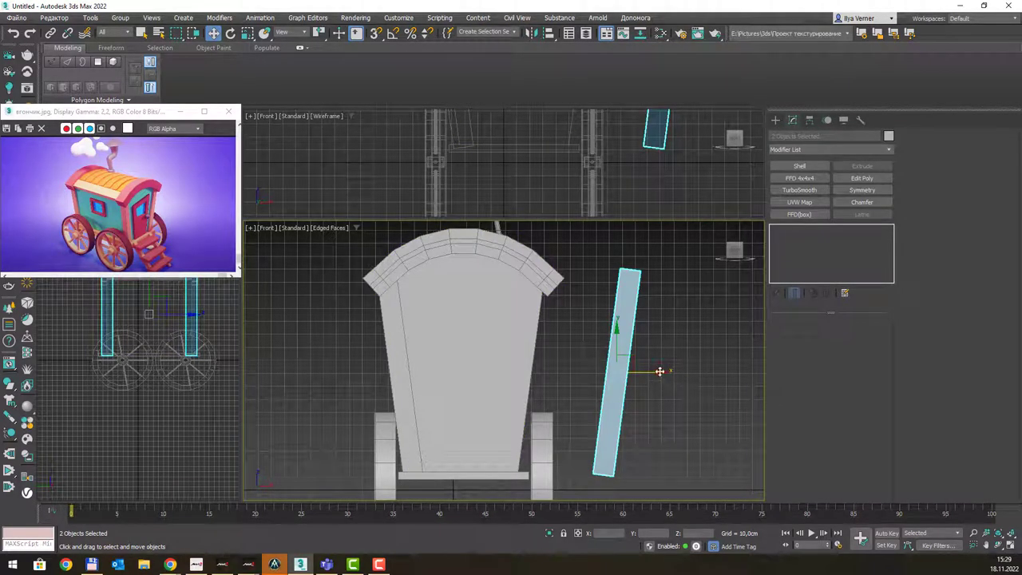
left_click_drag(647, 373, 569, 371)
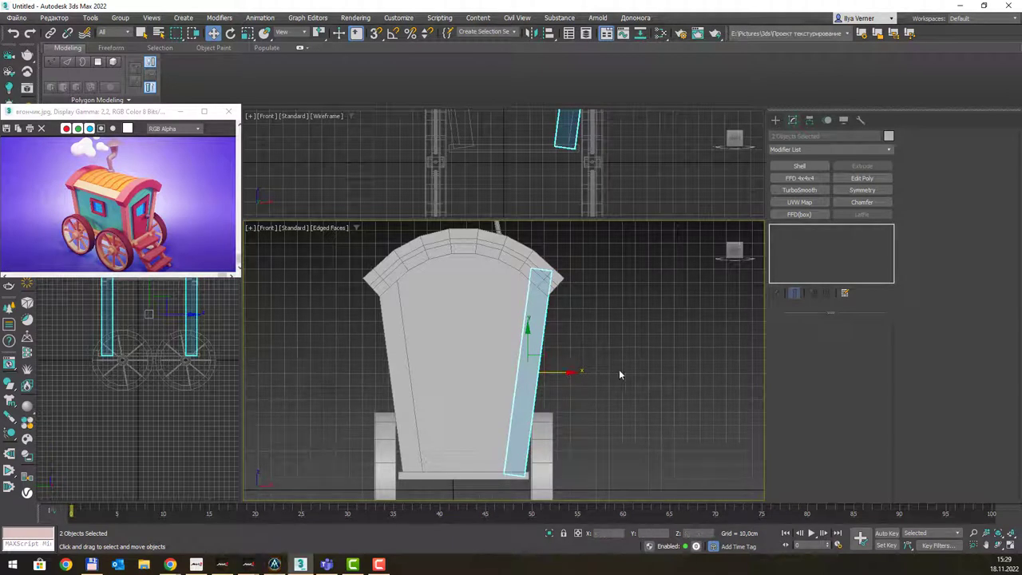
key("l")
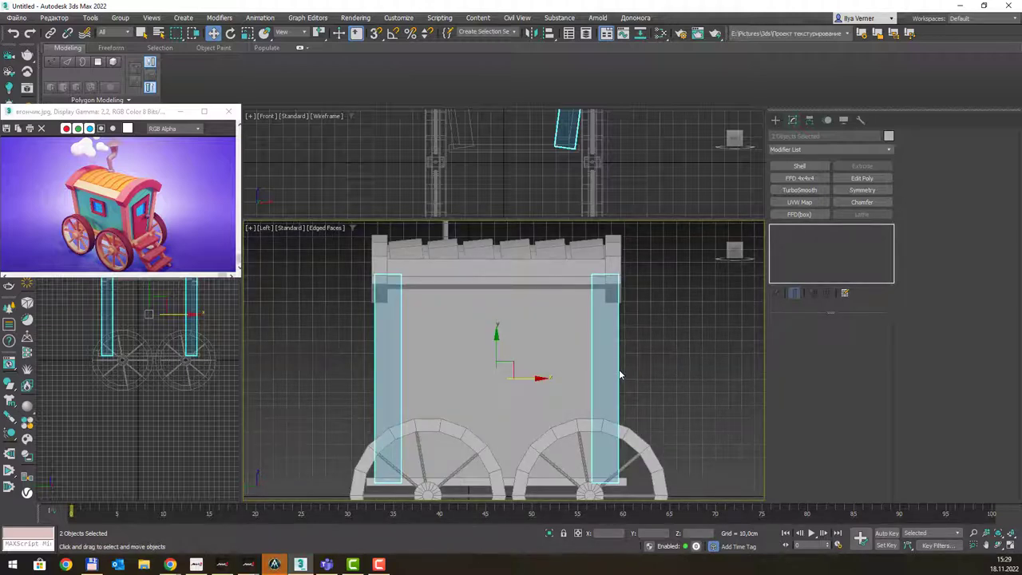
key("p")
scroll(620, 374, "down", 3)
mouse_move(620, 374)
middle_mouse_down("alt")
mouse_move(617, 333)
mouse_move(492, 325)
mouse_move(639, 263)
middle_mouse_up("alt")
left_click(627, 333)
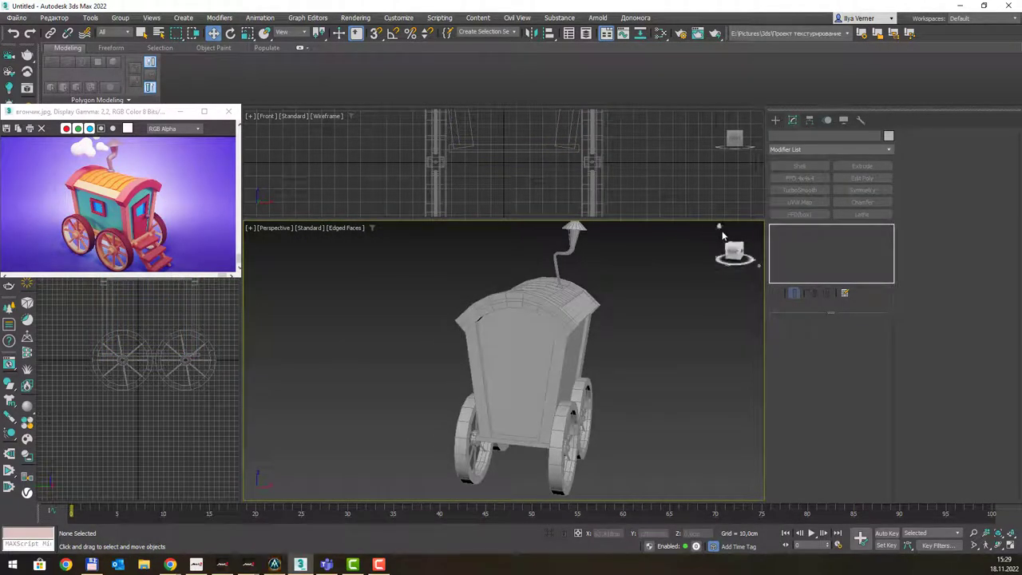
left_click_drag(719, 230, 602, 293)
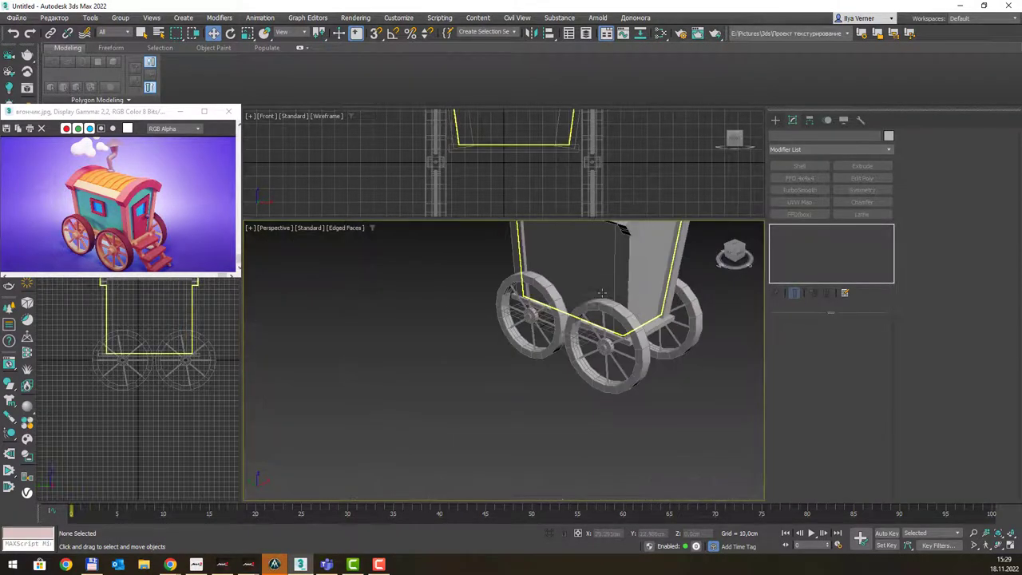
scroll(602, 293, "down", 1)
scroll(602, 293, "down", 4)
middle_click_drag(548, 394, 563, 329, "alt")
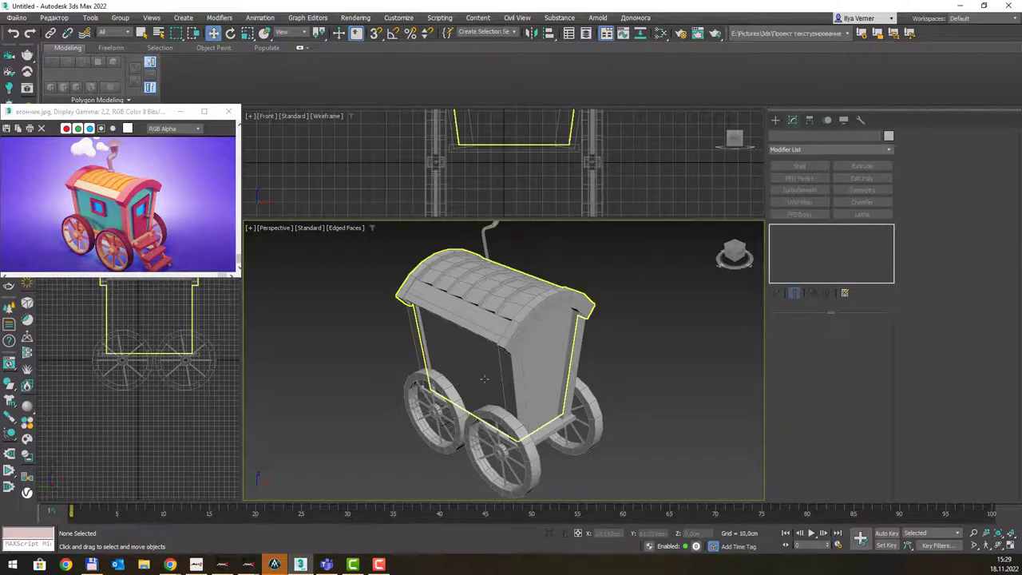
Select the wagon body and return from its Bend settings to the Edit Poly level.
middle_click_drag(377, 353, 479, 343, "alt")
left_click(502, 338)
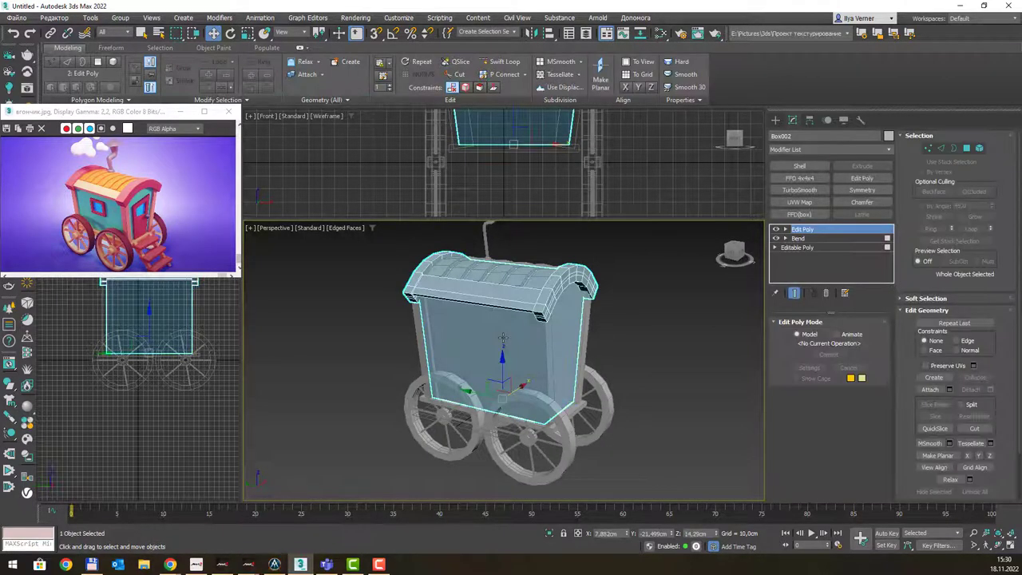
key("q")
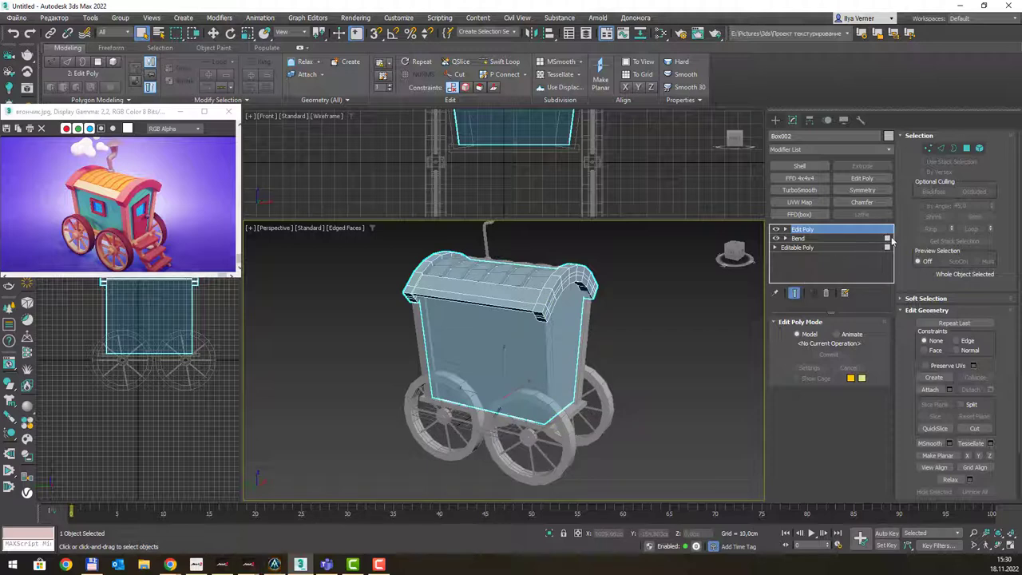
left_click(878, 238)
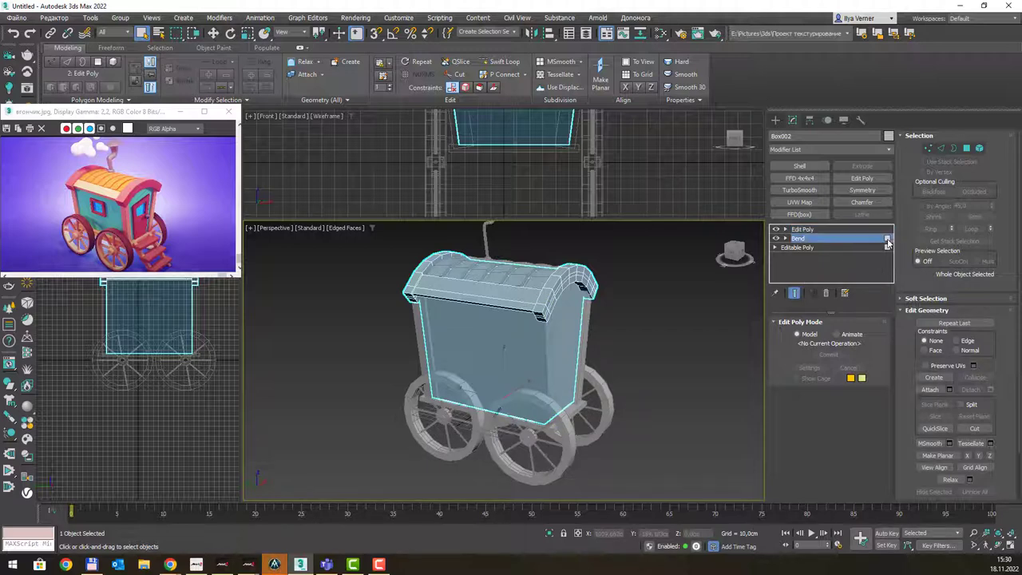
left_click(848, 230)
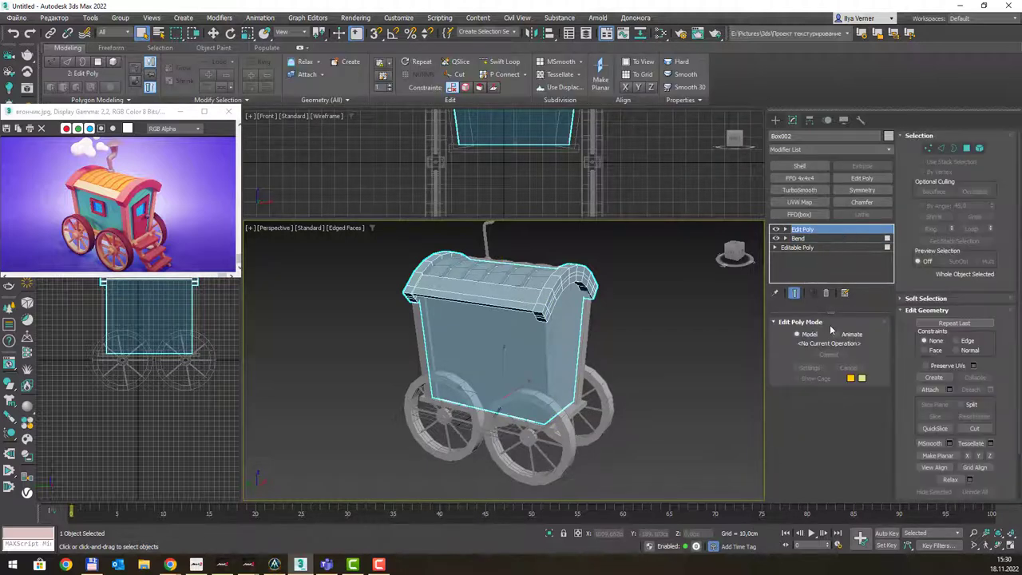
Inset the front wall face into a small central panel with Edge constraint.
key("4")
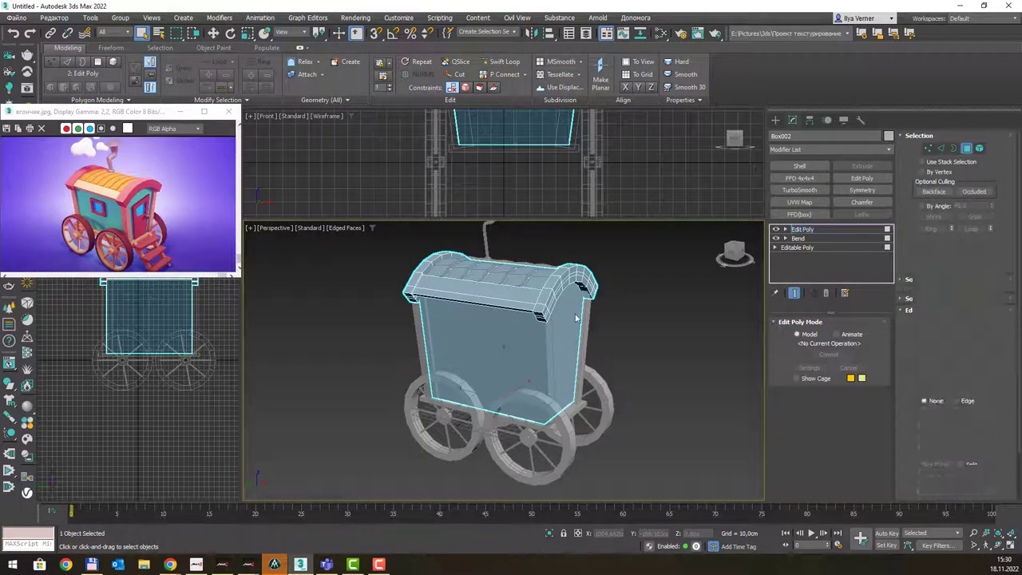
left_click(495, 329)
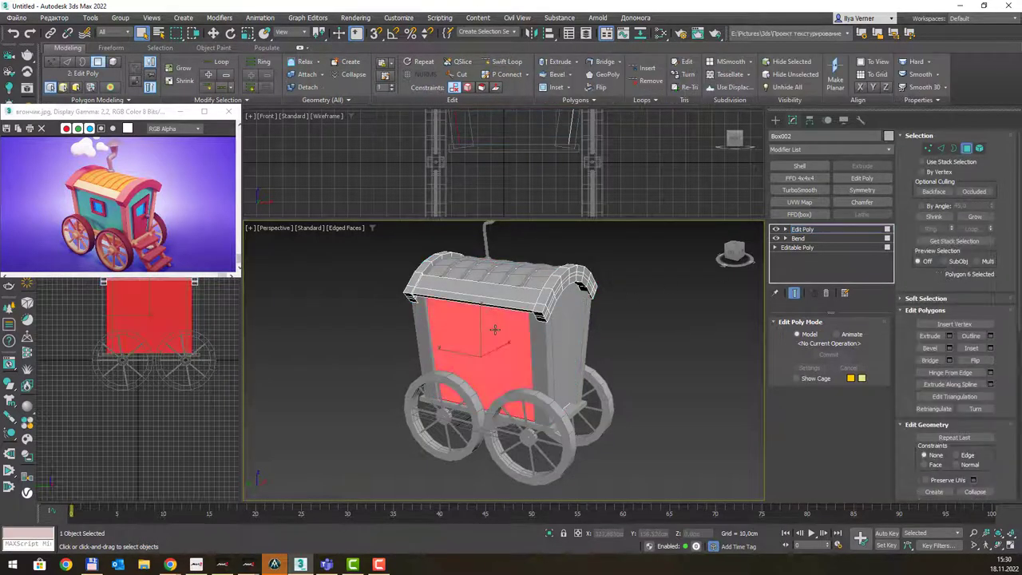
left_click(558, 88)
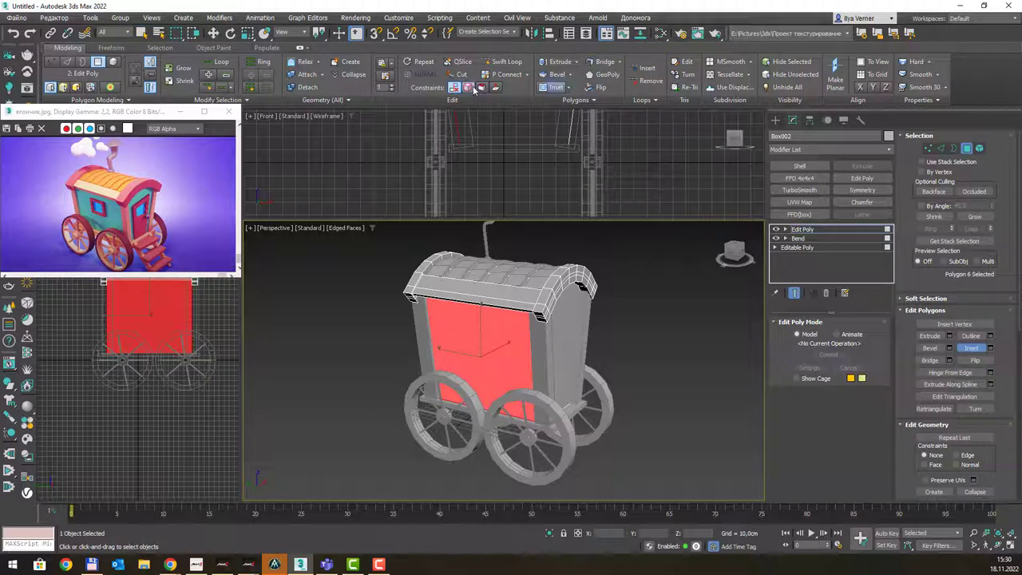
left_click(467, 88)
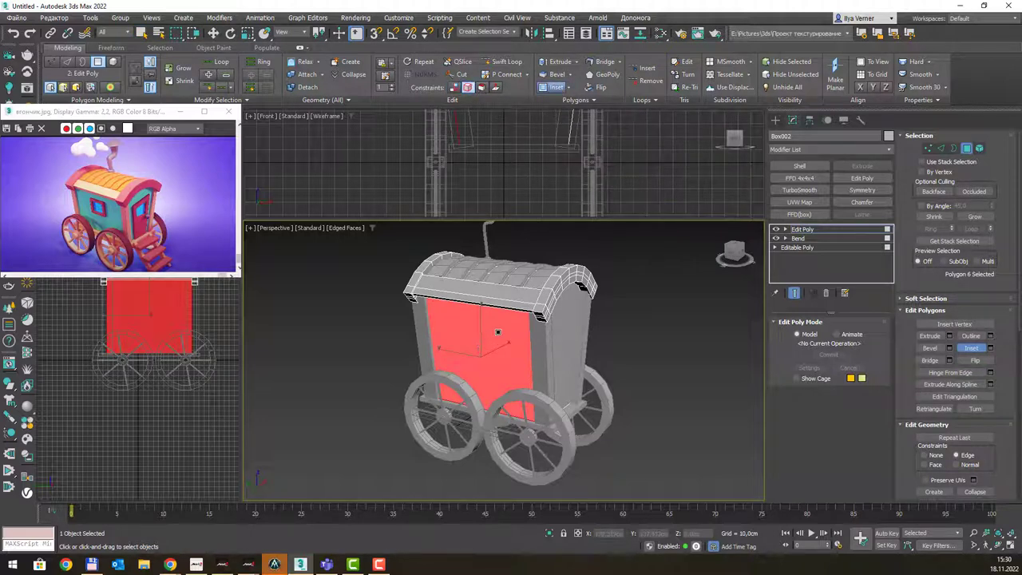
left_click_drag(497, 331, 476, 488)
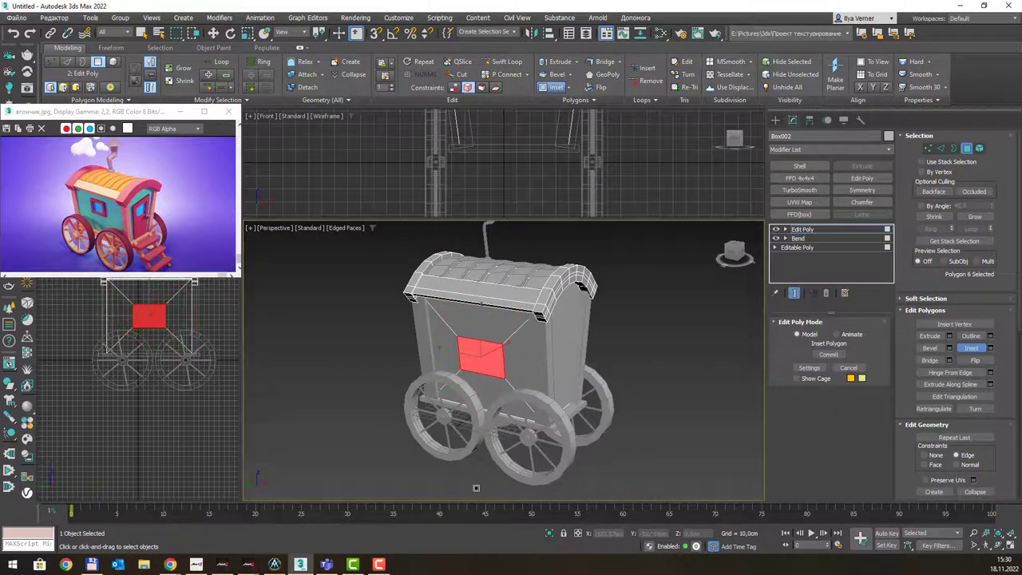
Slide the inset front panel up the wall into a trapezoid wider at the top.
key("w")
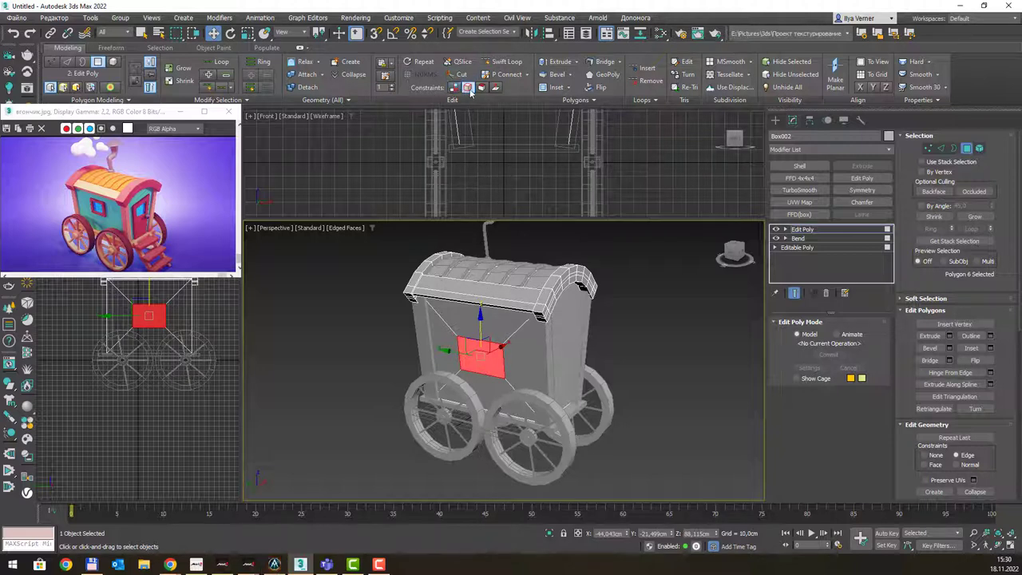
scroll(453, 349, "up", 2)
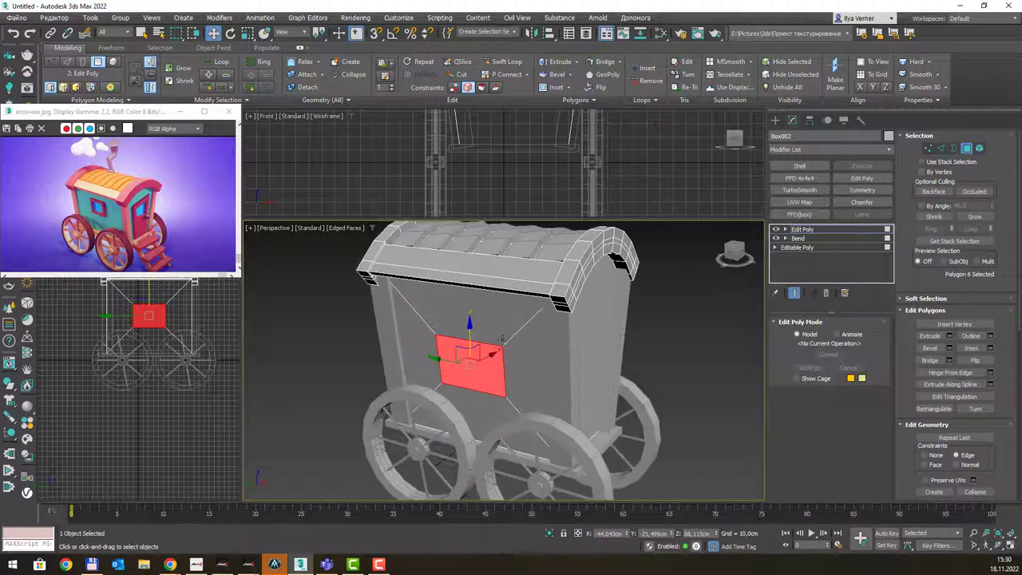
scroll(453, 349, "up", 2)
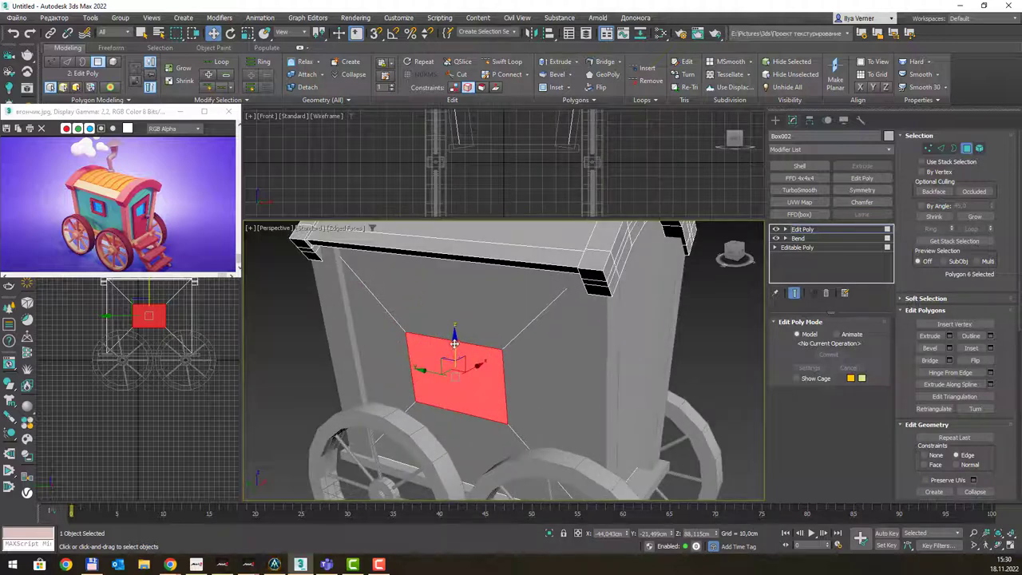
left_click_drag(454, 344, 454, 317)
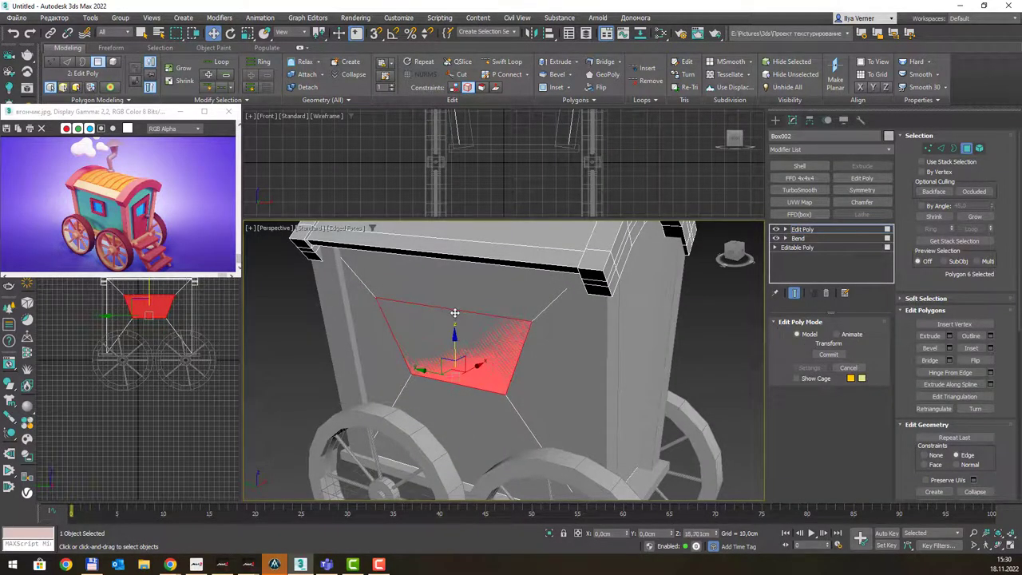
middle_click_drag(455, 317, 550, 342, "alt")
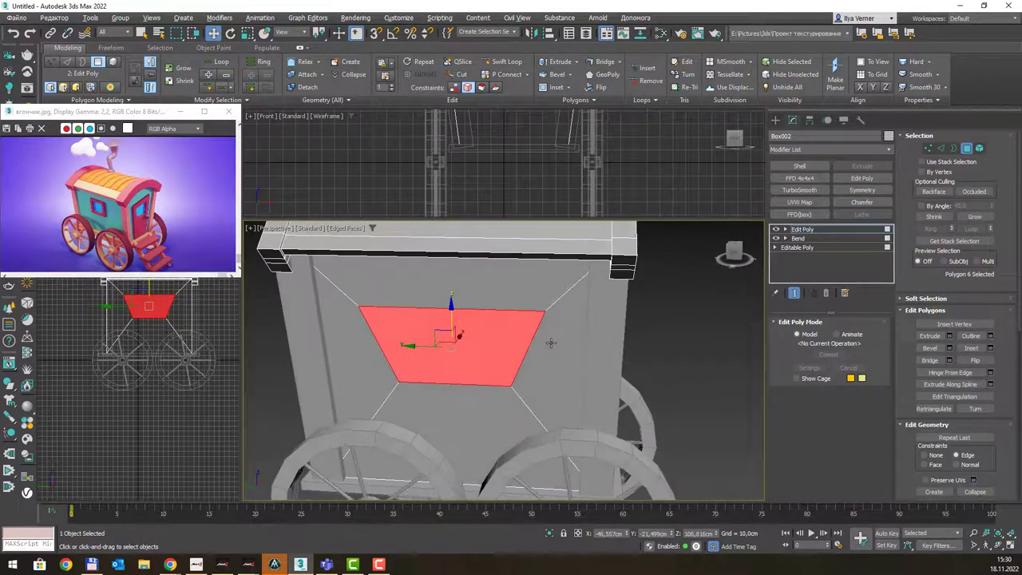
Move the panel's four corner vertices inward and upward toward a rectangle.
key("1")
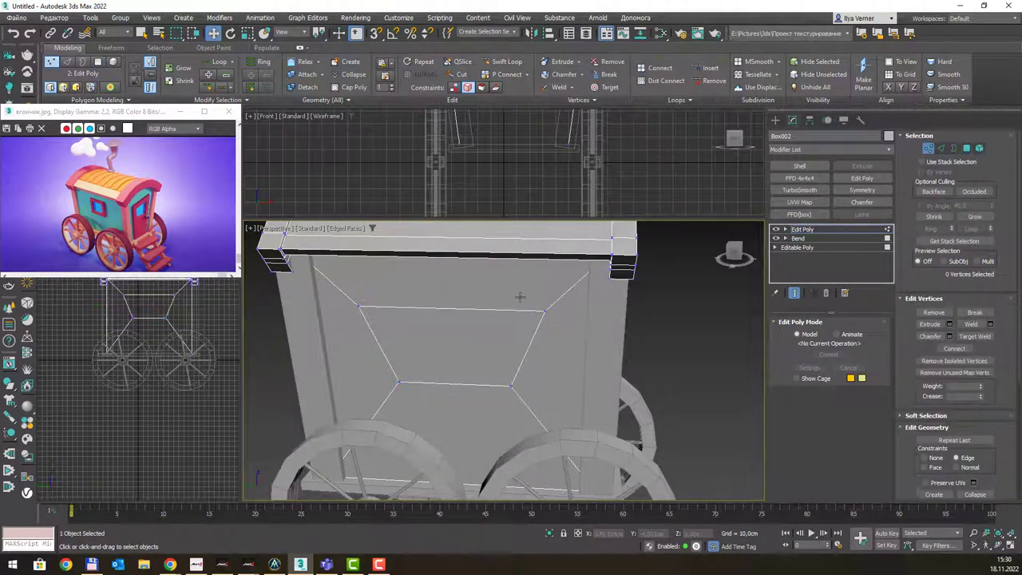
left_click(350, 298)
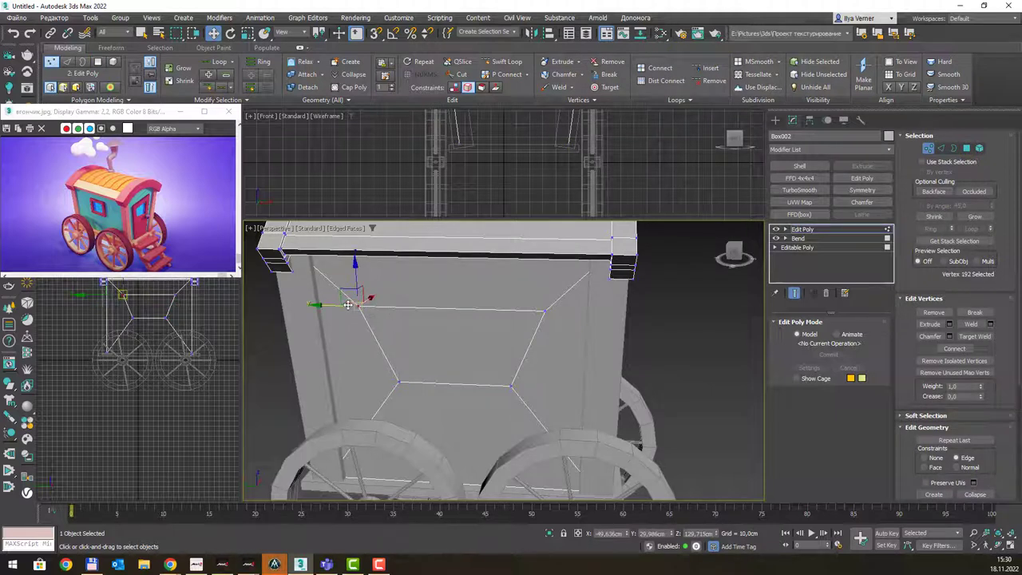
left_click_drag(355, 308, 392, 309)
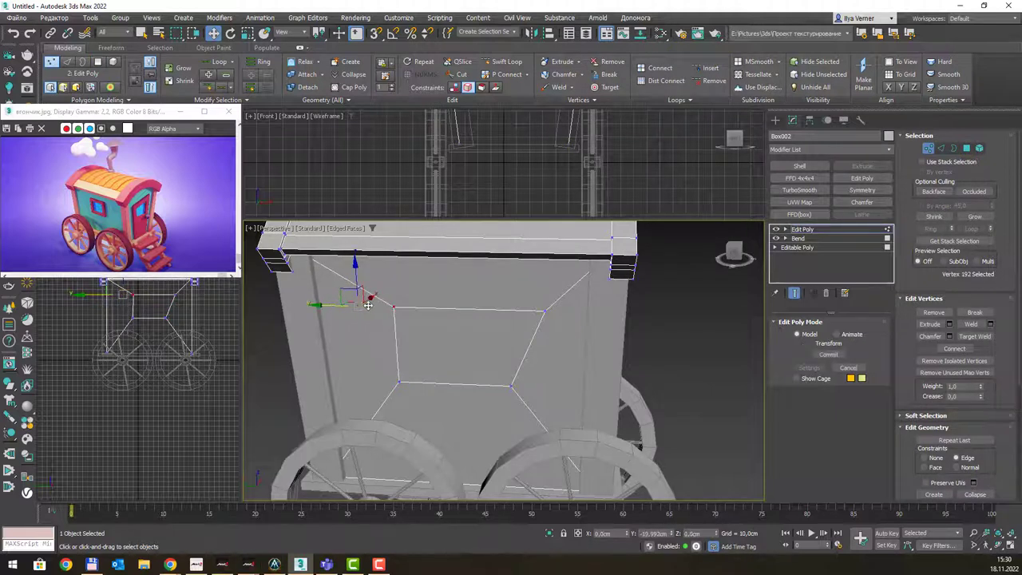
left_click(546, 312)
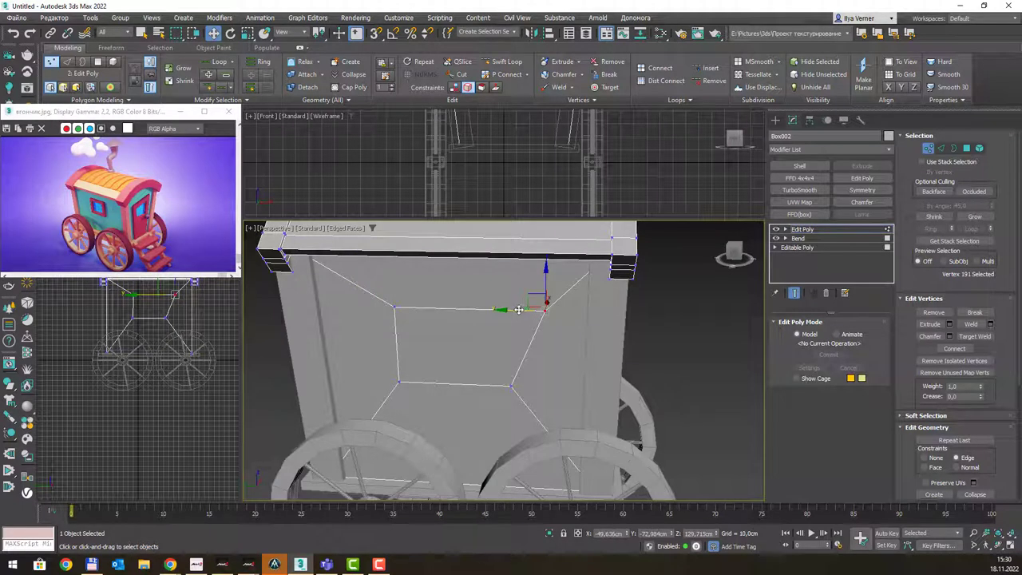
left_click_drag(523, 310, 480, 311)
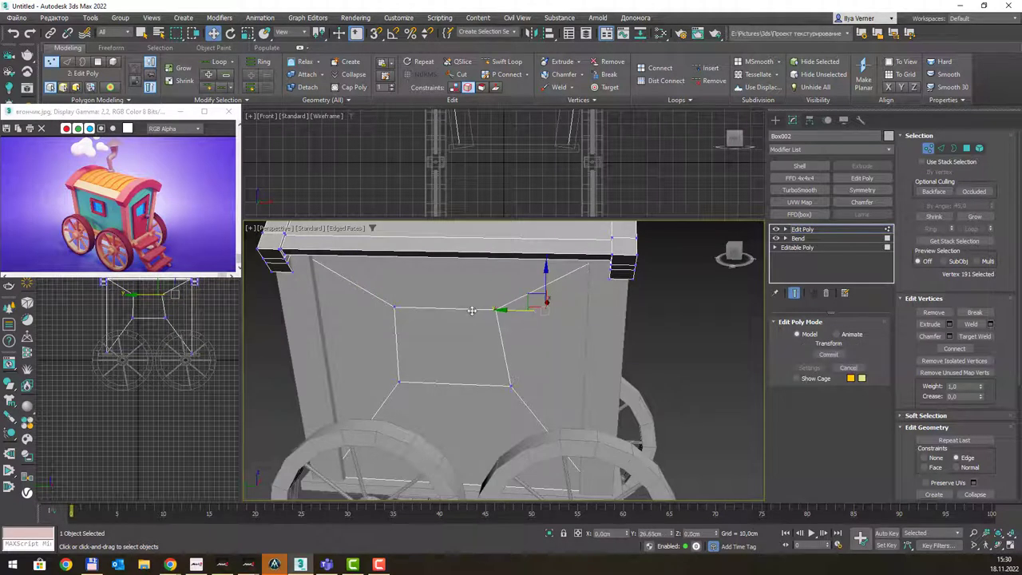
left_click(399, 384)
left_click_drag(396, 349, 395, 334)
left_click(511, 385)
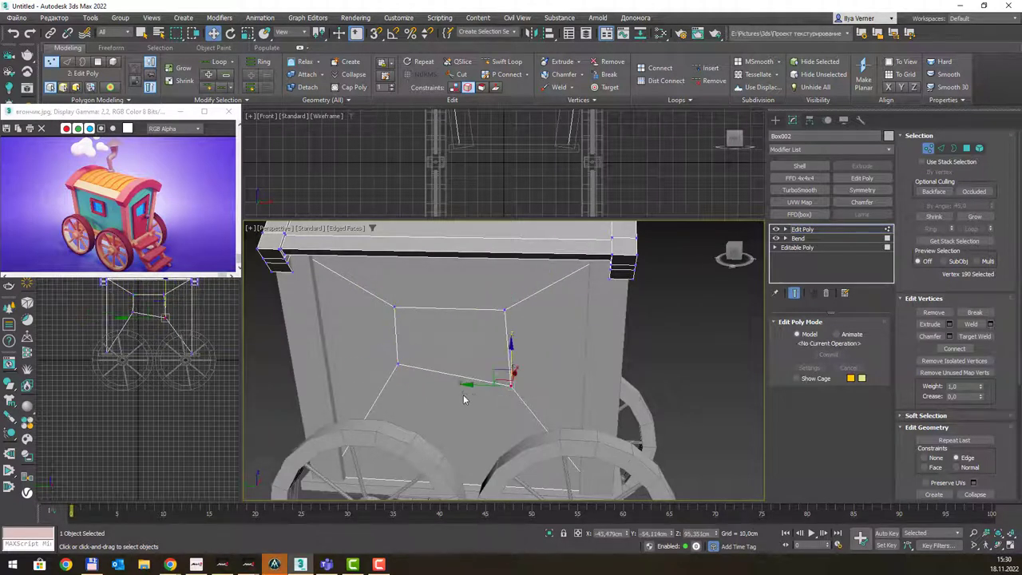
left_click_drag(513, 361, 514, 338)
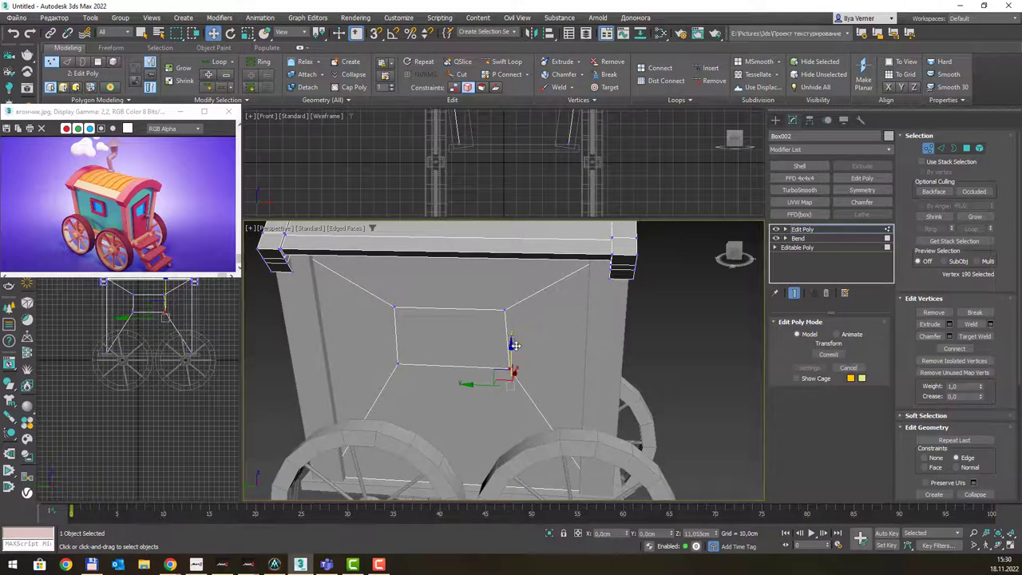
Realign the lower corner vertices so the panel forms an even rectangle.
left_click(404, 327)
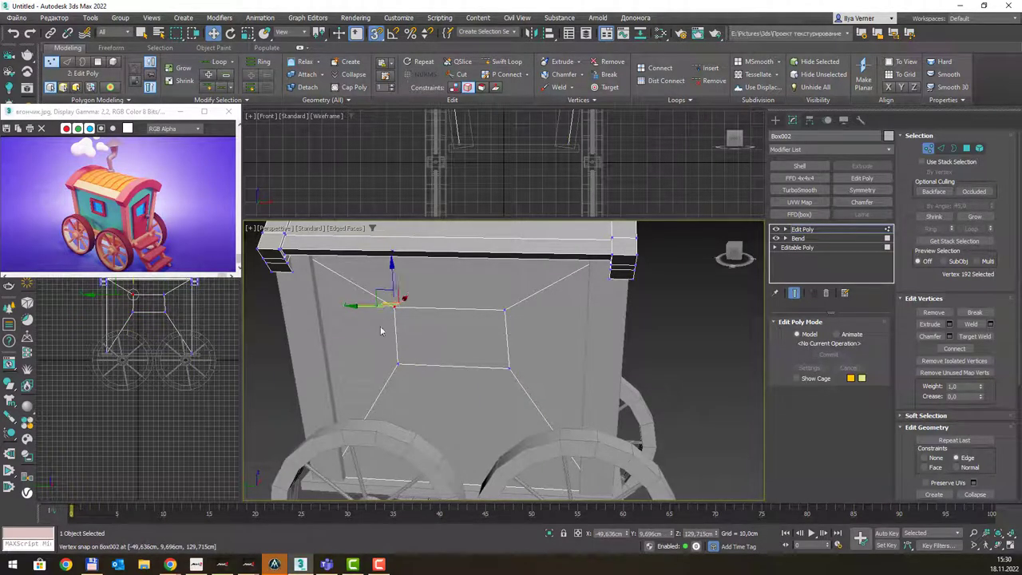
left_click(400, 386)
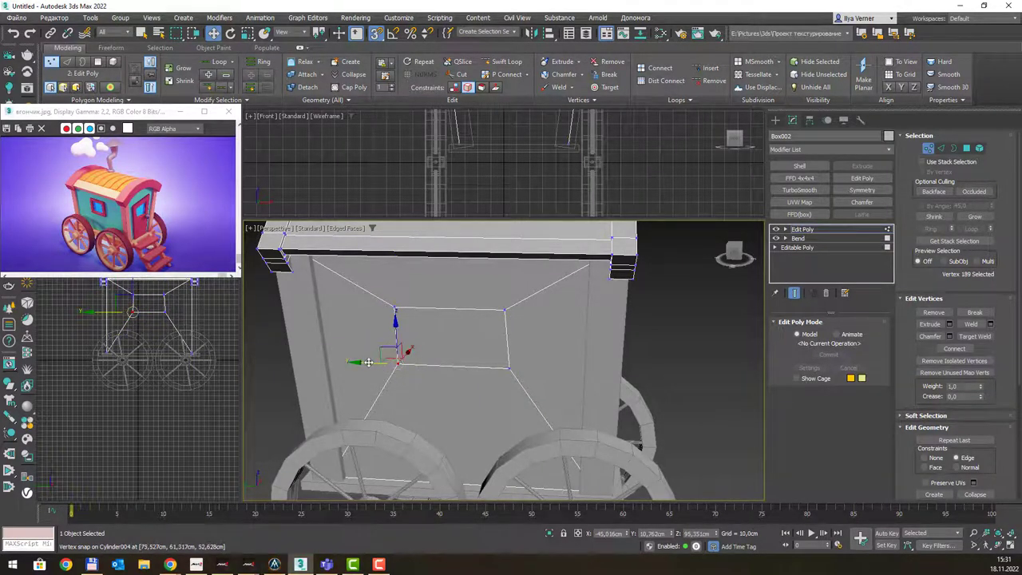
mouse_move(397, 362)
left_mouse_down()
mouse_move(474, 374)
mouse_move(492, 330)
left_mouse_up()
left_click(507, 368)
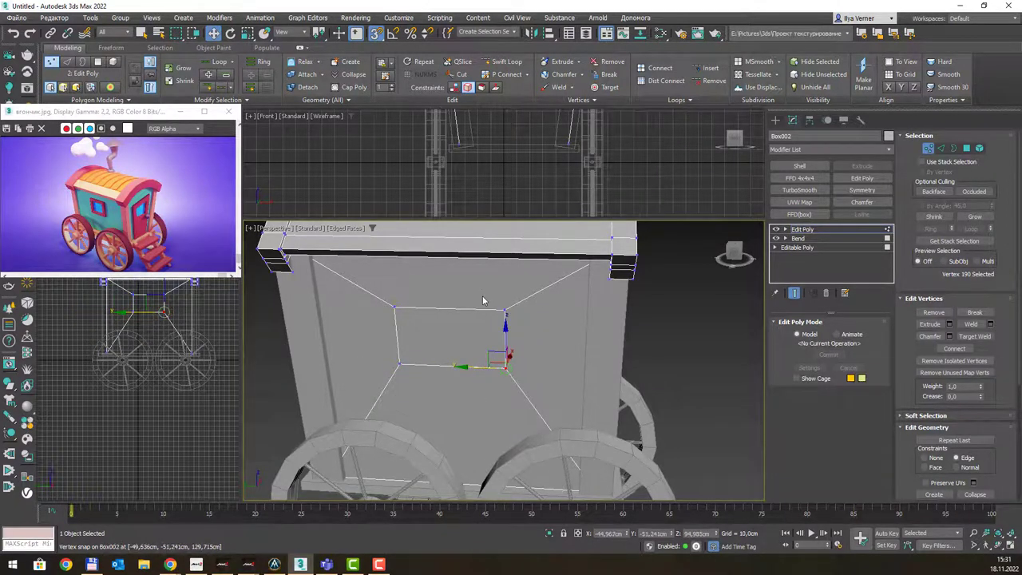
left_click(506, 309)
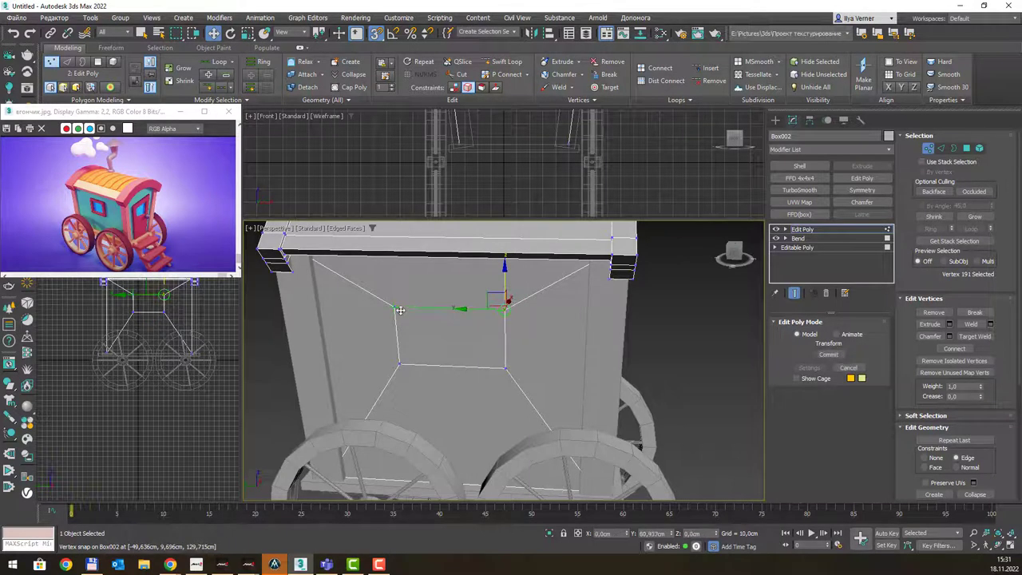
mouse_move(533, 390)
left_mouse_down()
mouse_move(484, 357)
mouse_move(399, 365)
left_mouse_up()
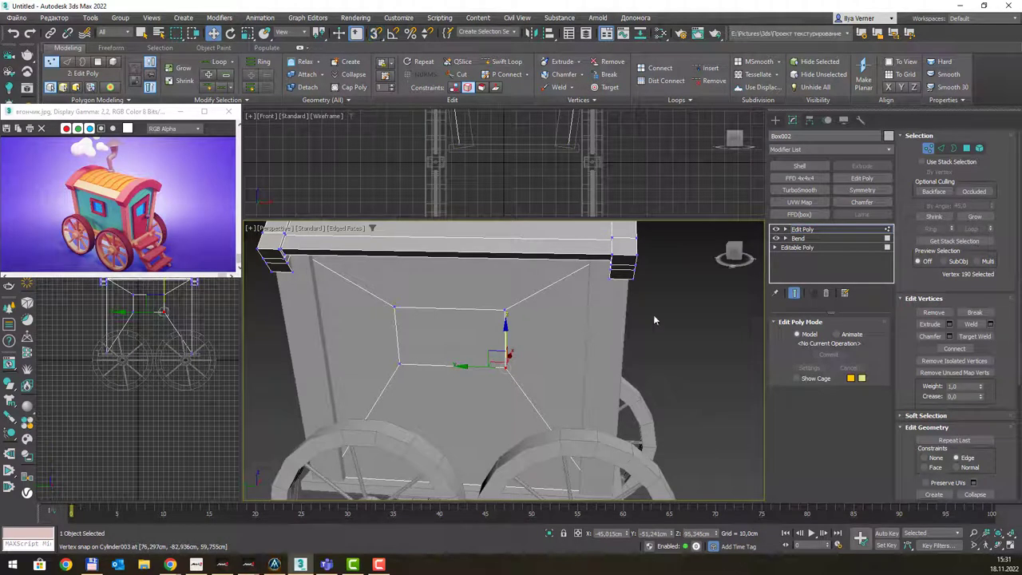
key("q")
middle_click_drag(604, 330, 623, 333, "alt")
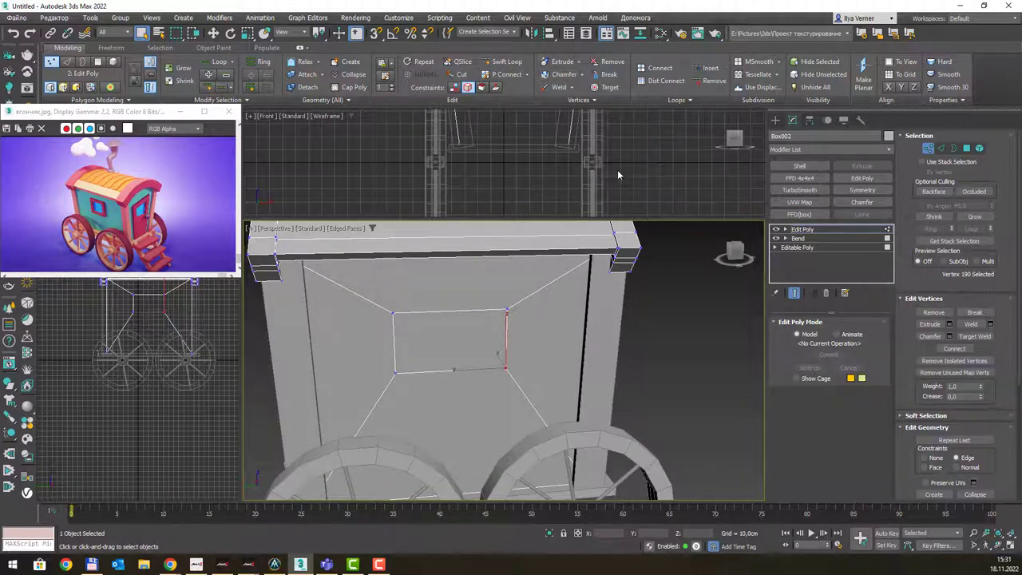
Inset the central panel face to leave a frame and extrude it inward into a recess.
key("4")
left_click(464, 342)
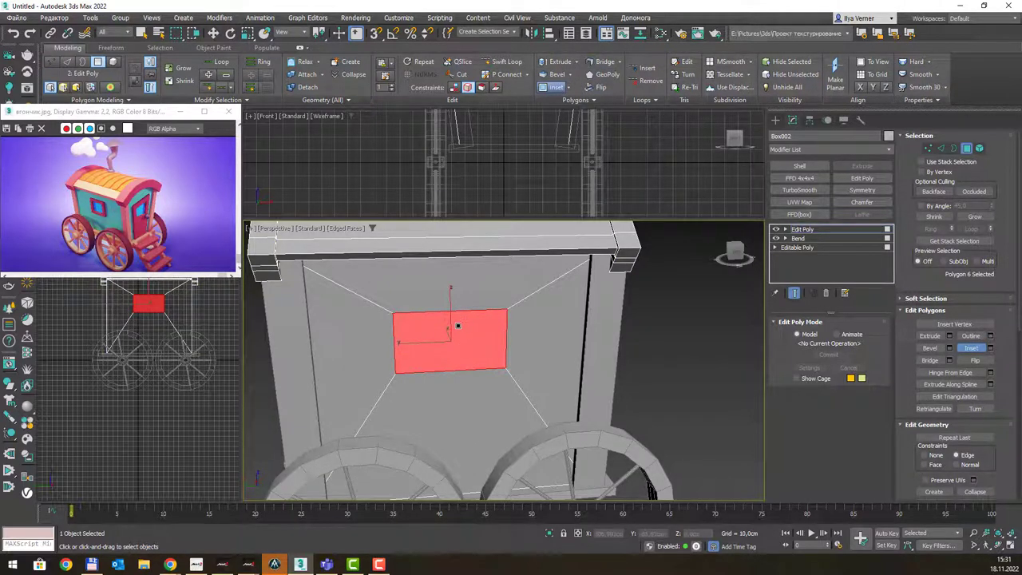
left_click_drag(455, 326, 458, 341)
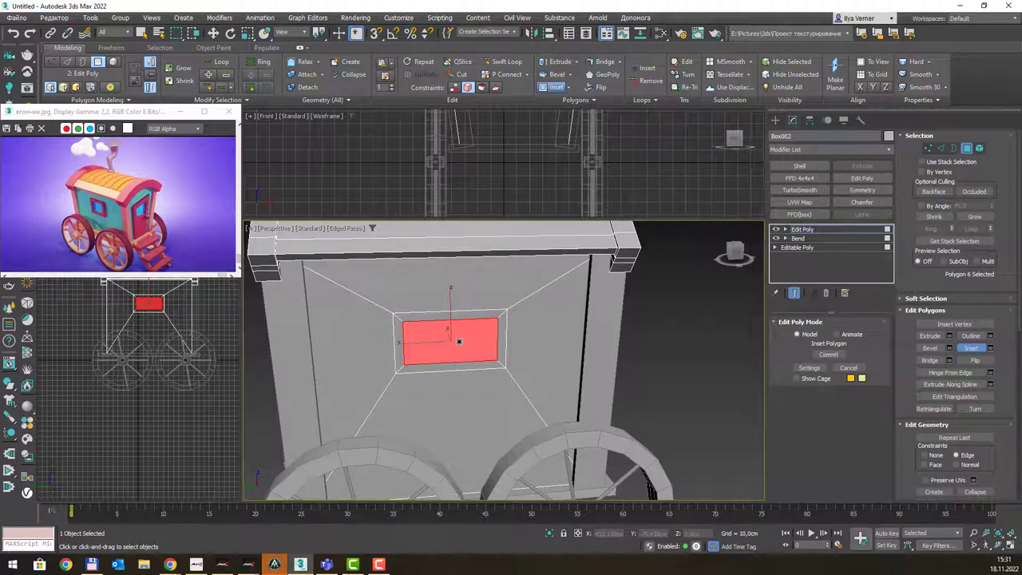
left_click_drag(459, 342, 460, 340)
right_click(460, 340)
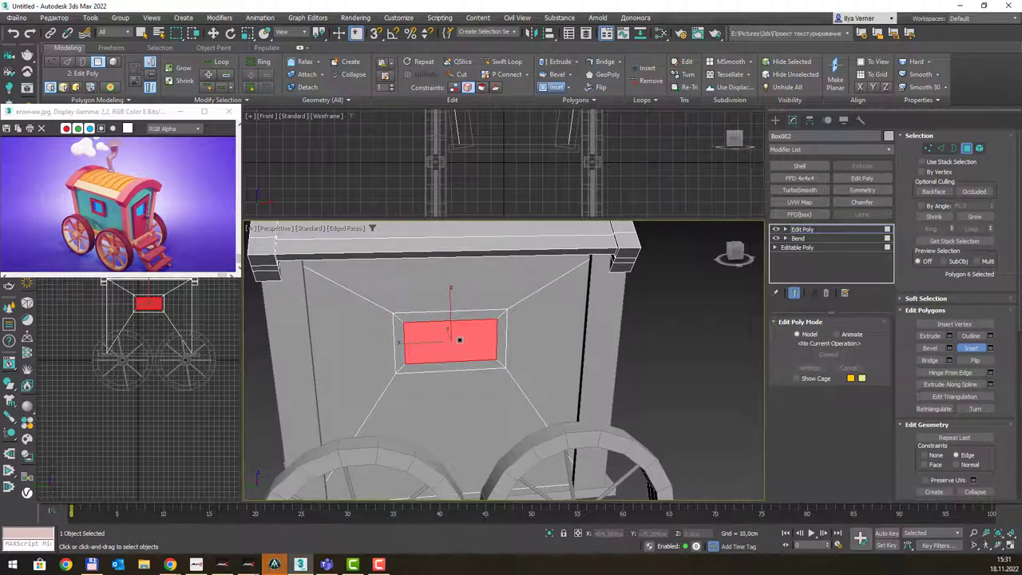
left_click(559, 61)
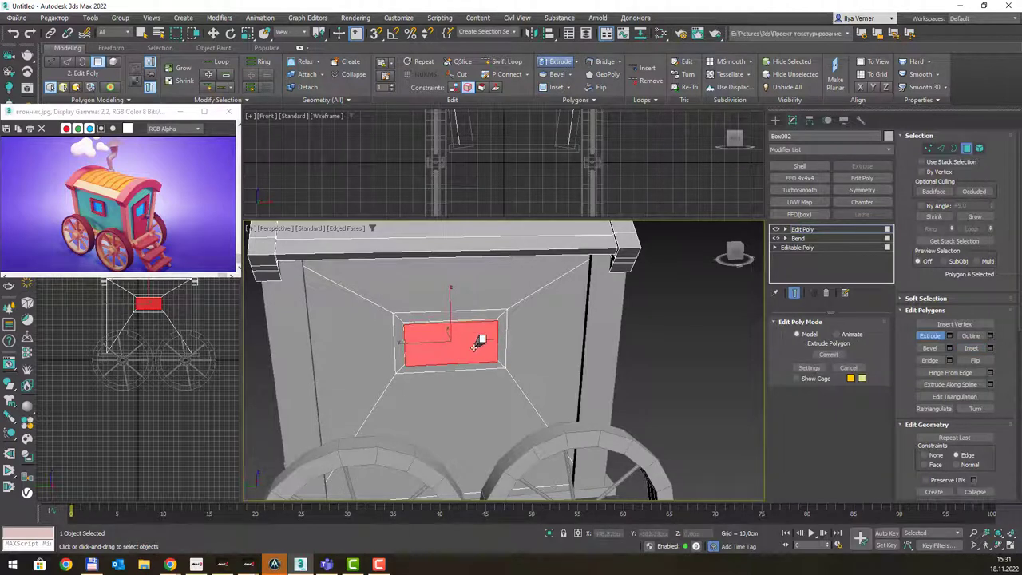
left_click_drag(479, 341, 471, 367)
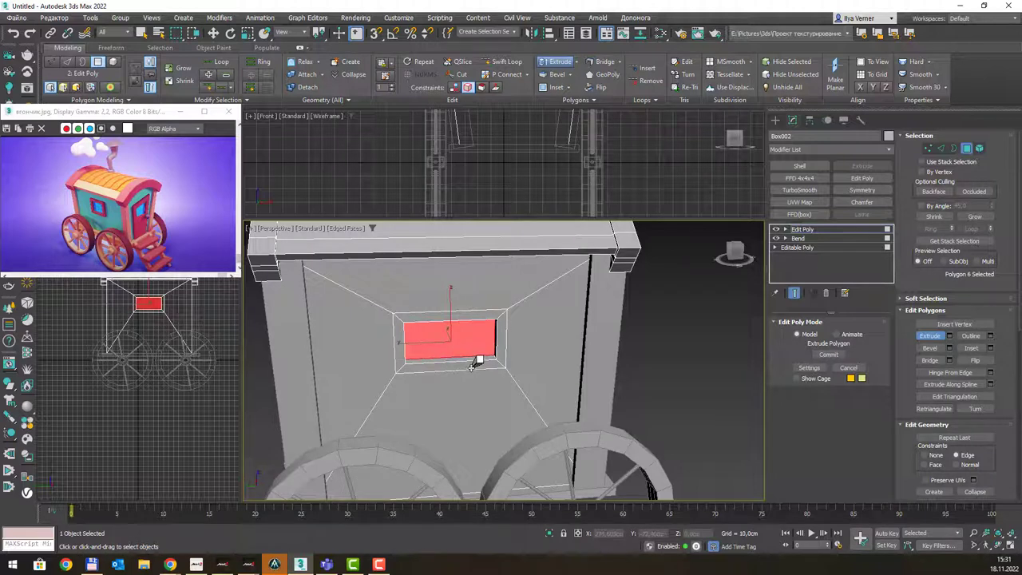
right_click(475, 363)
Extrude the four inner recess faces slightly.
left_click(427, 315)
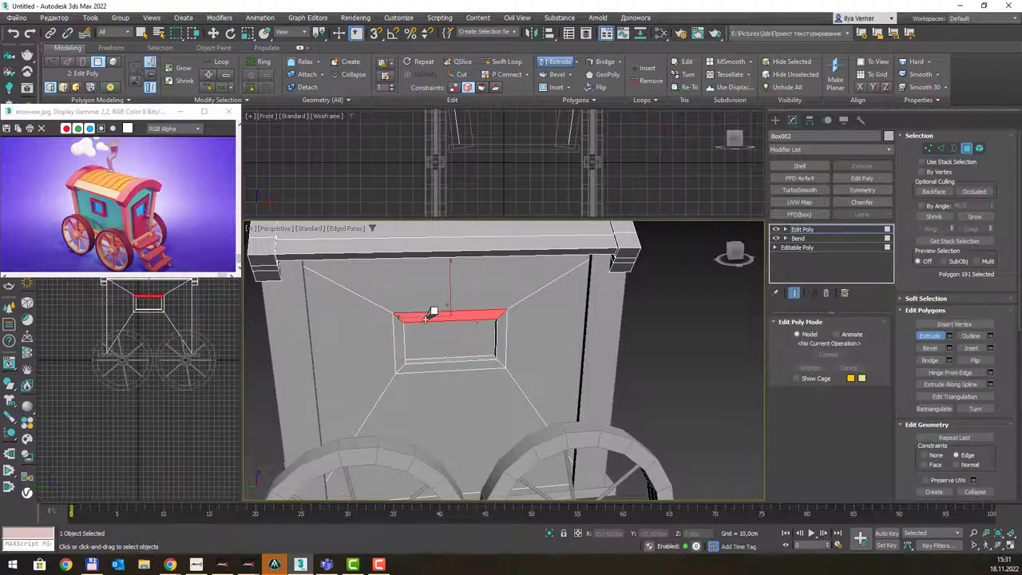
left_click(502, 335, "ctrl")
left_click(446, 361, "ctrl")
left_click(403, 343, "ctrl")
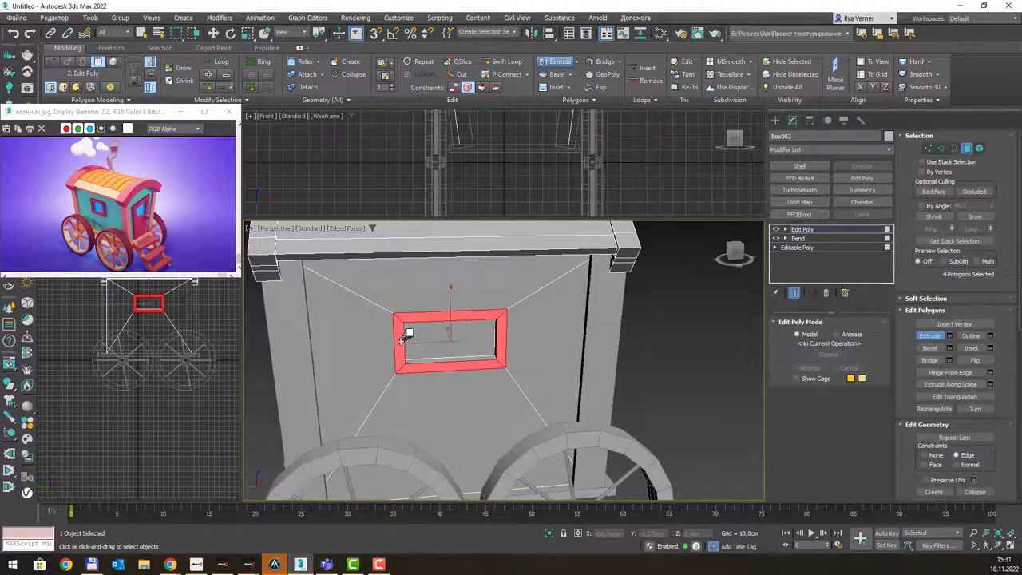
key("shift+e")
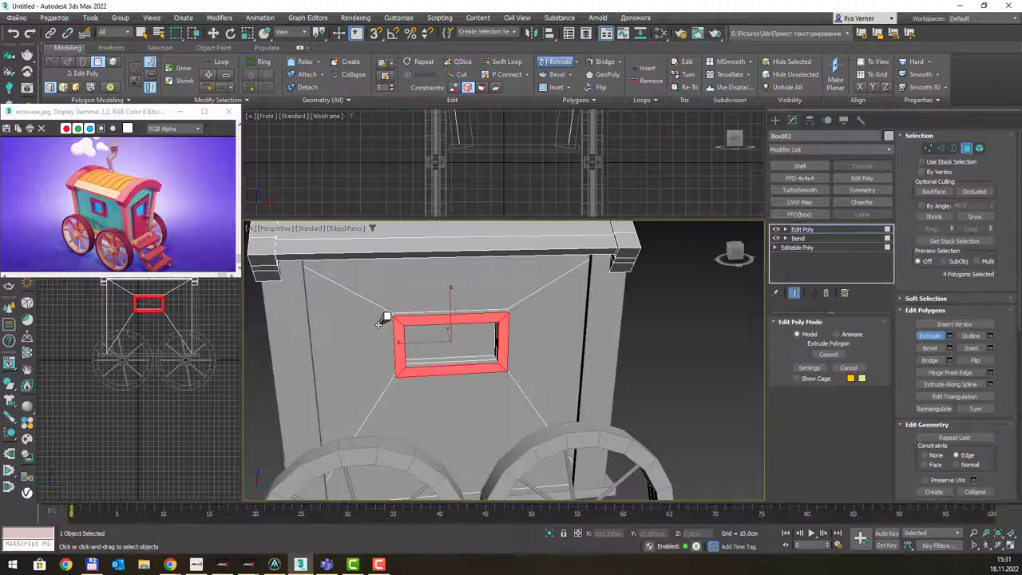
left_click_drag(381, 325, 377, 321)
right_click(381, 317)
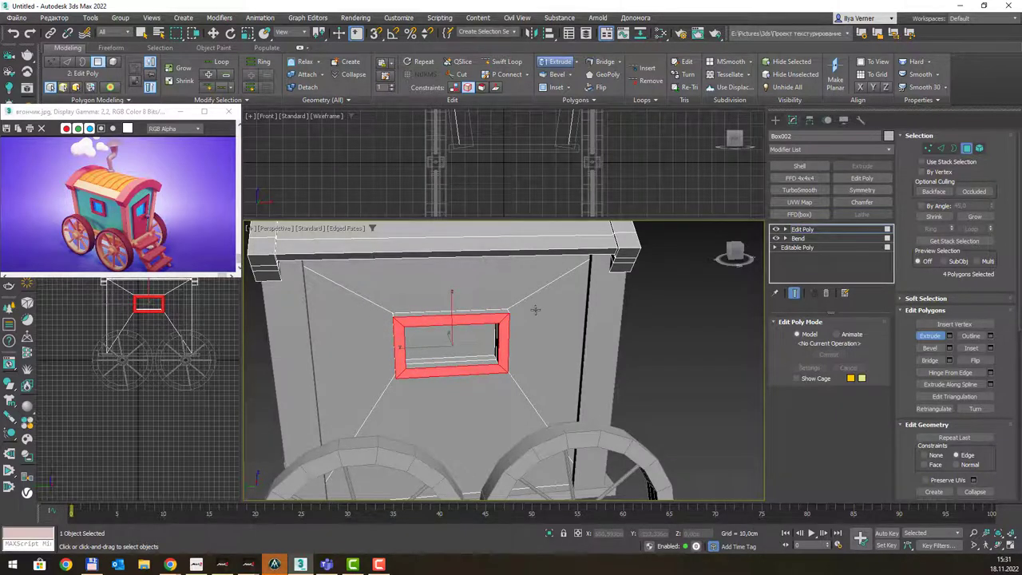
mouse_move(381, 317)
middle_mouse_down("alt")
mouse_move(520, 291)
mouse_move(540, 308)
mouse_move(523, 327)
mouse_move(550, 320)
middle_mouse_up("alt")
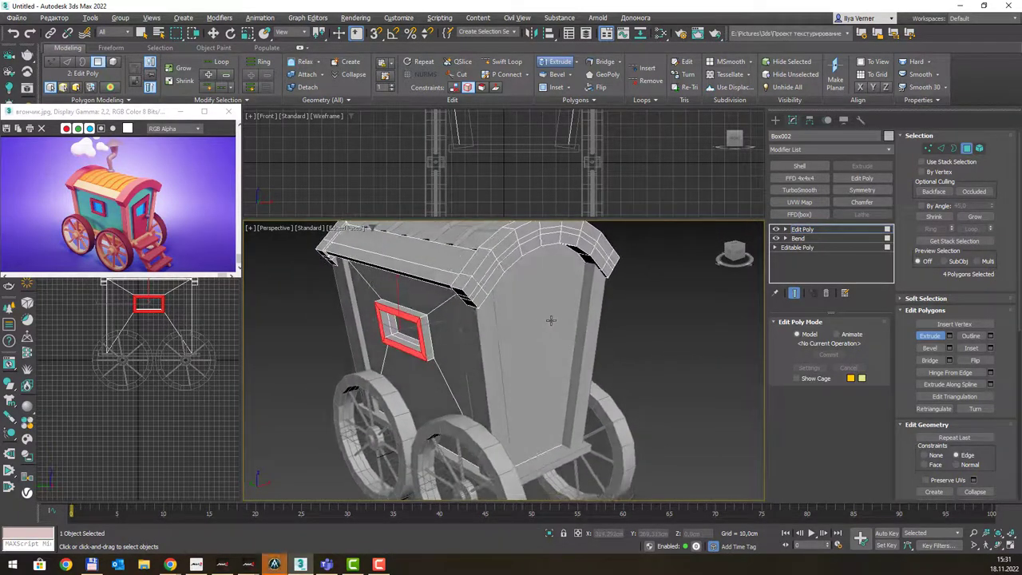
Exit polygon level and draw a door-sized Rectangle on the wagon front in Front view.
left_click(828, 231)
scroll(570, 297, "down", 2)
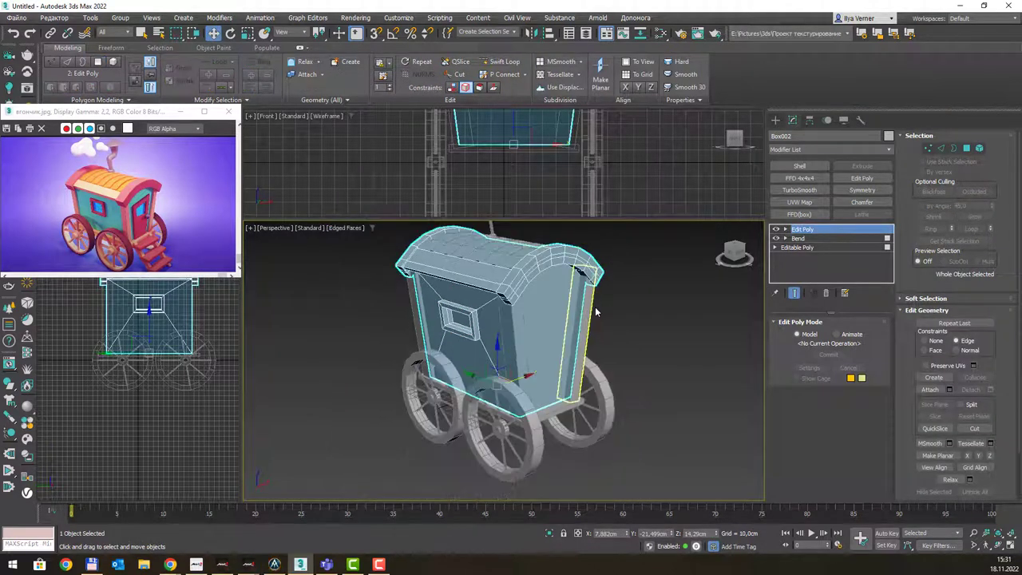
middle_click_drag(575, 304, 586, 317, "alt")
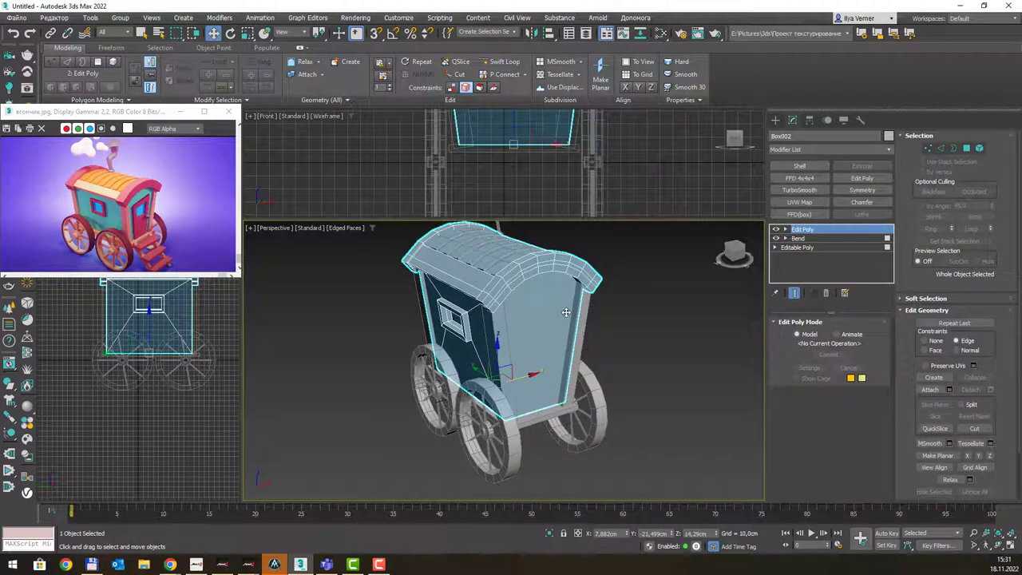
key("f")
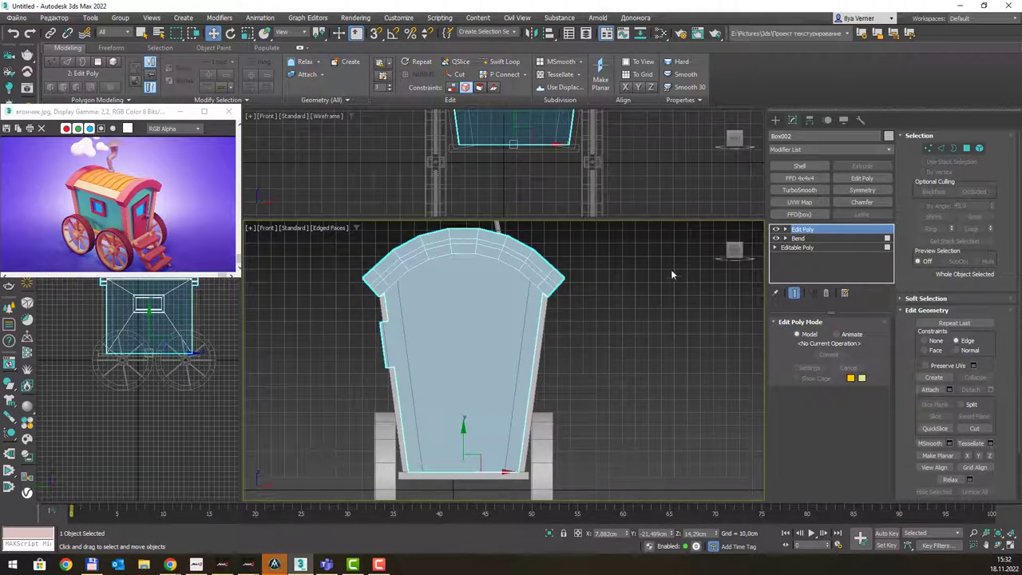
left_click(775, 119)
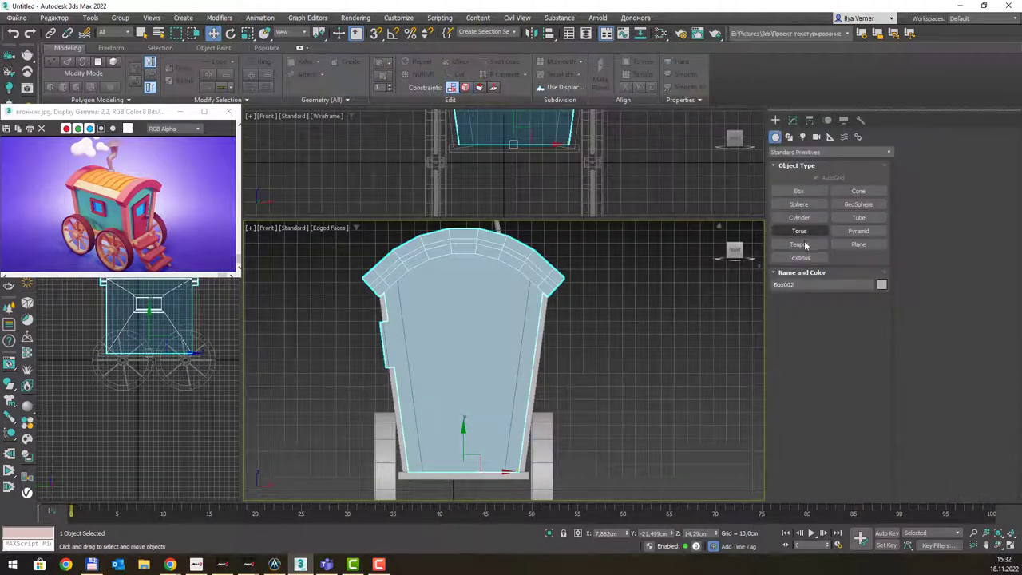
left_click(788, 136)
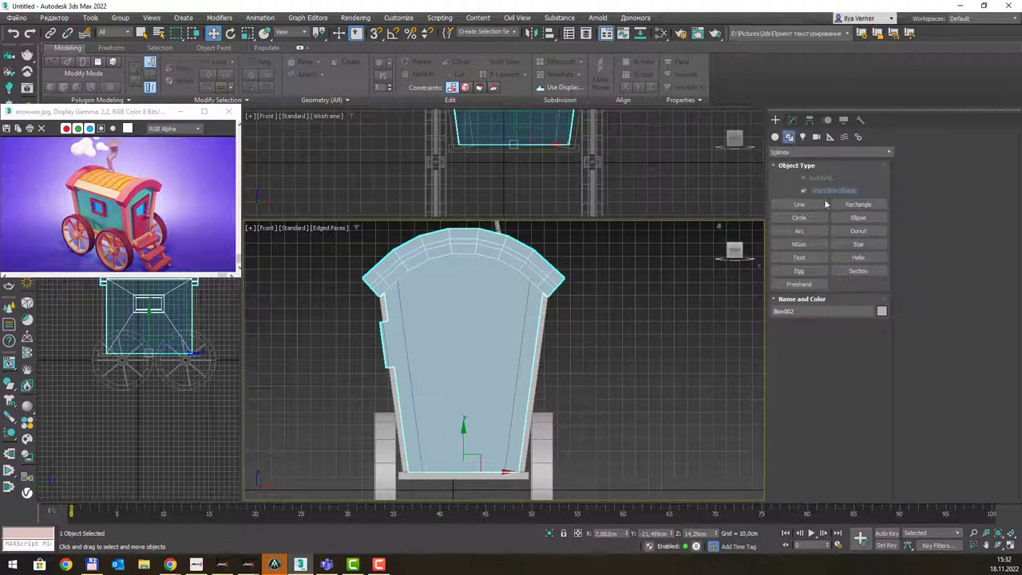
left_click(854, 205)
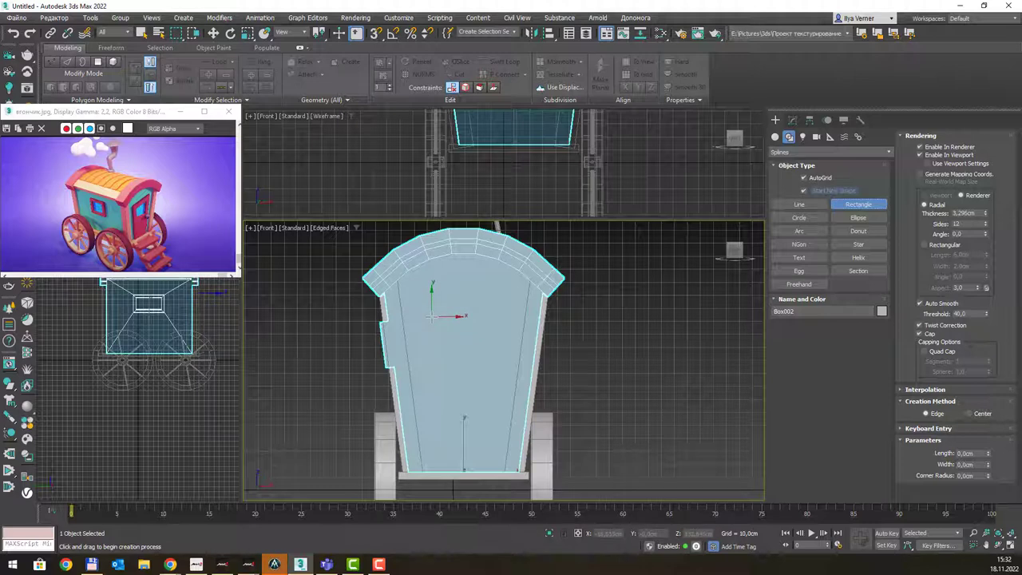
left_click_drag(432, 316, 497, 455)
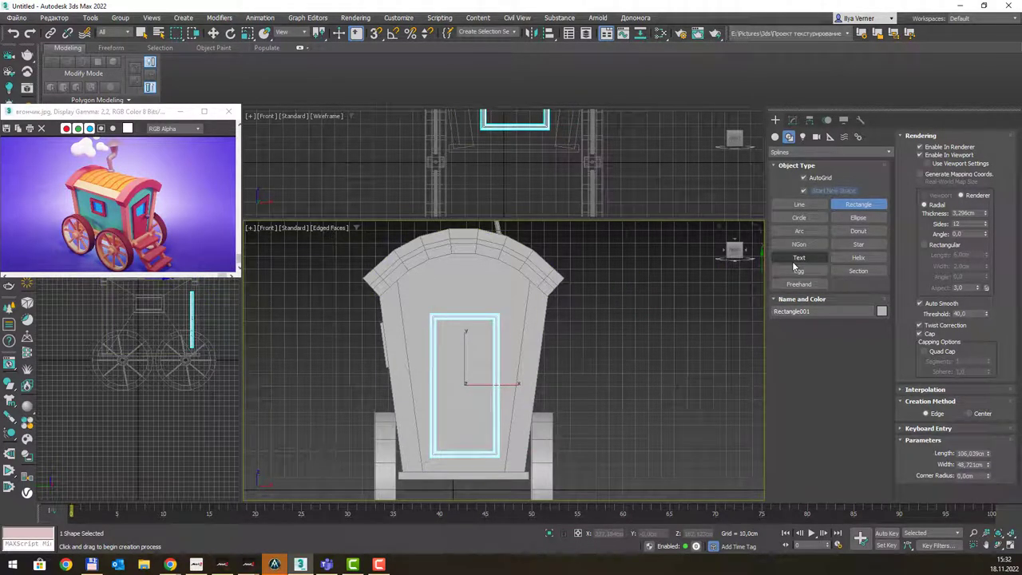
Turn off Enable In Renderer and Enable In Viewport for Rectangle001 and move it slightly up.
left_click(920, 155)
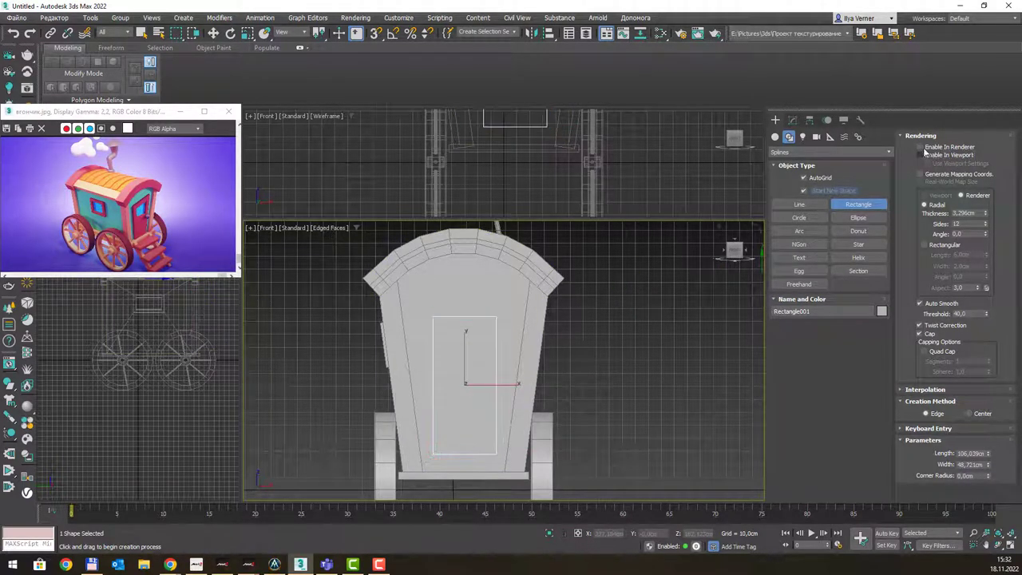
left_click(907, 136)
key("w")
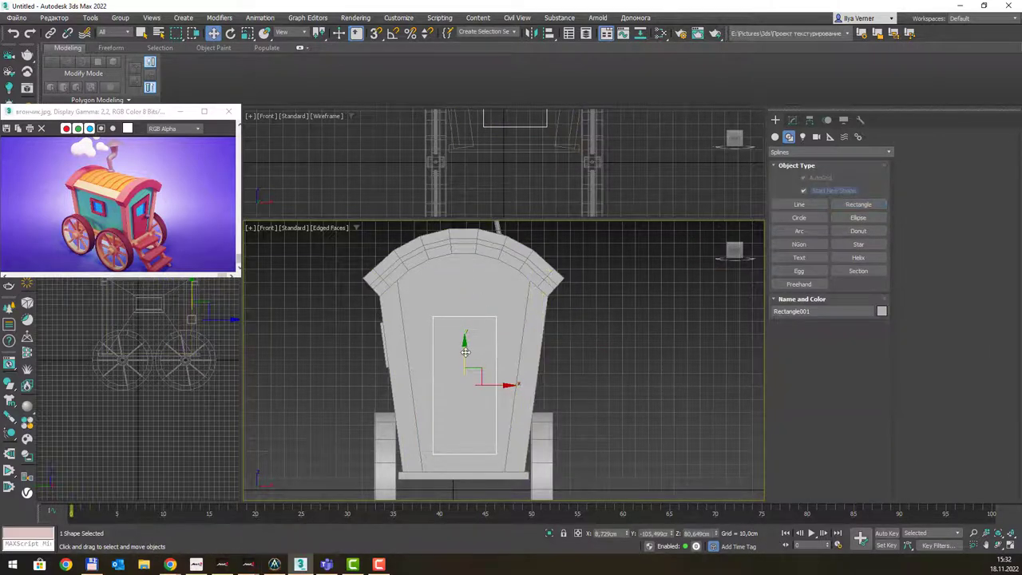
left_click_drag(467, 352, 465, 348)
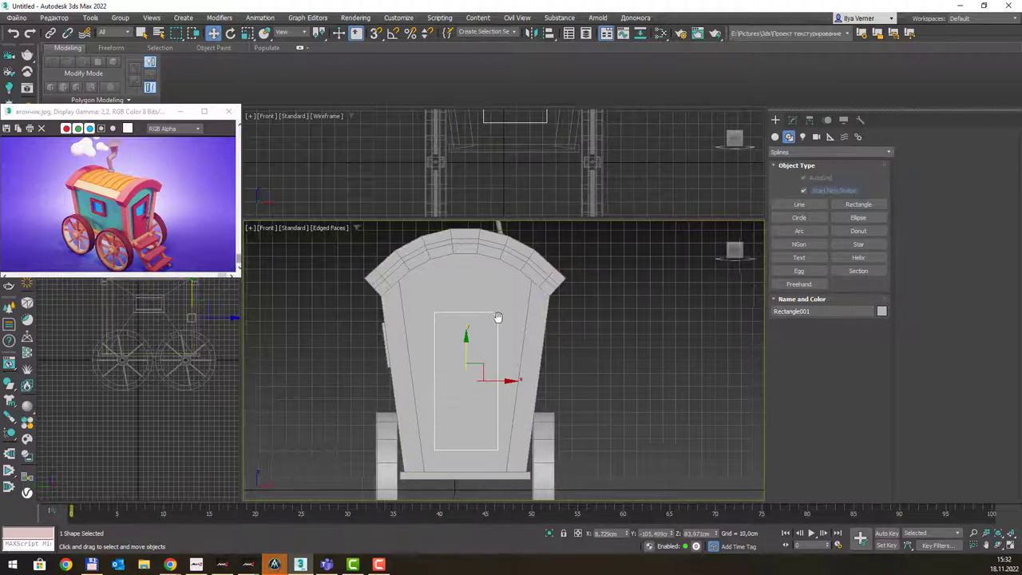
middle_click_drag(543, 325, 553, 337)
key("p")
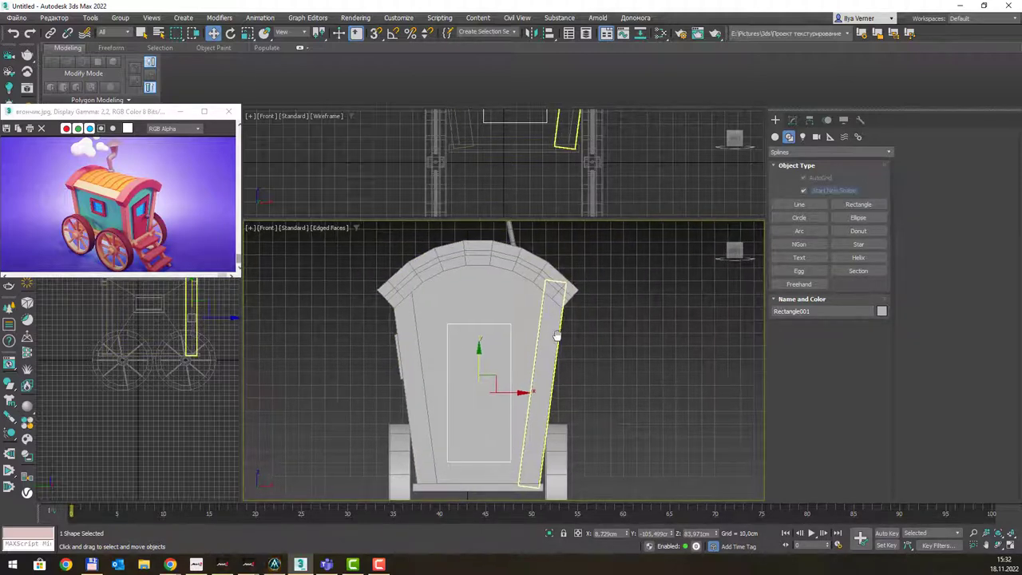
scroll(559, 336, "up", 3)
scroll(563, 336, "down", 4)
middle_click_drag(563, 335, 596, 354, "alt")
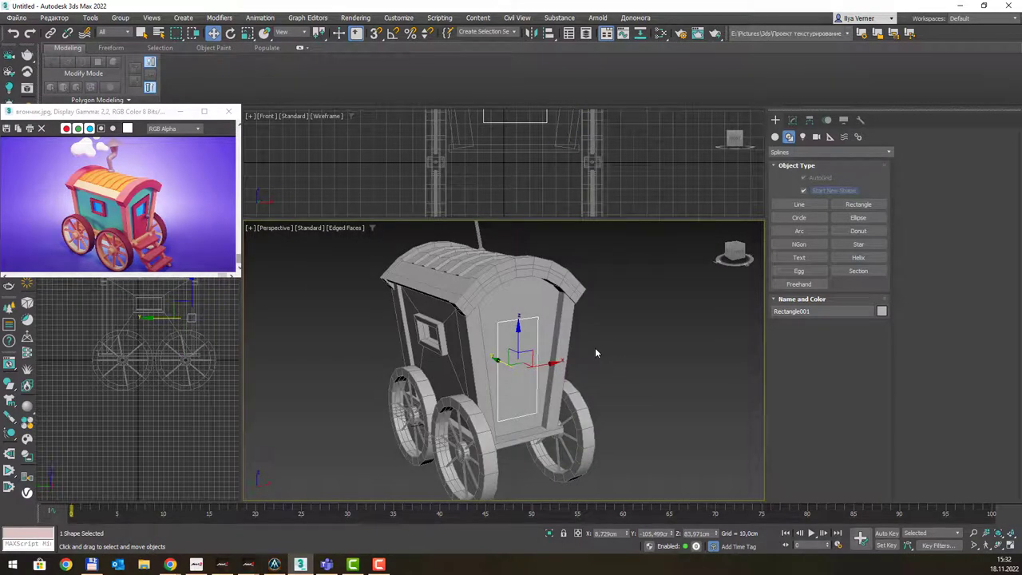
key("l")
key("f")
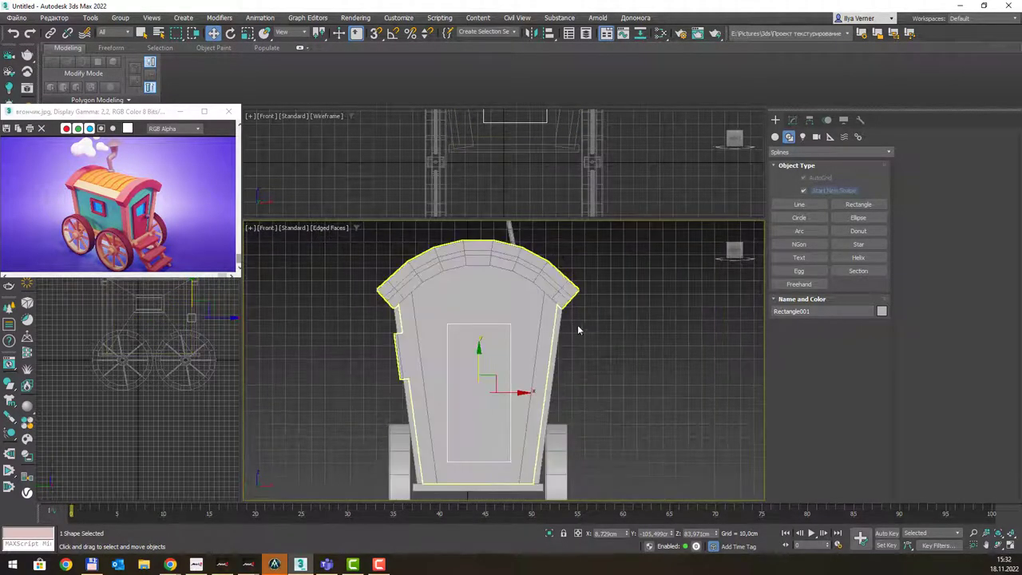
Convert Rectangle001 to an Editable Spline and raise its top-right vertex for a slanted top.
right_click(517, 321)
mouse_move(551, 431)
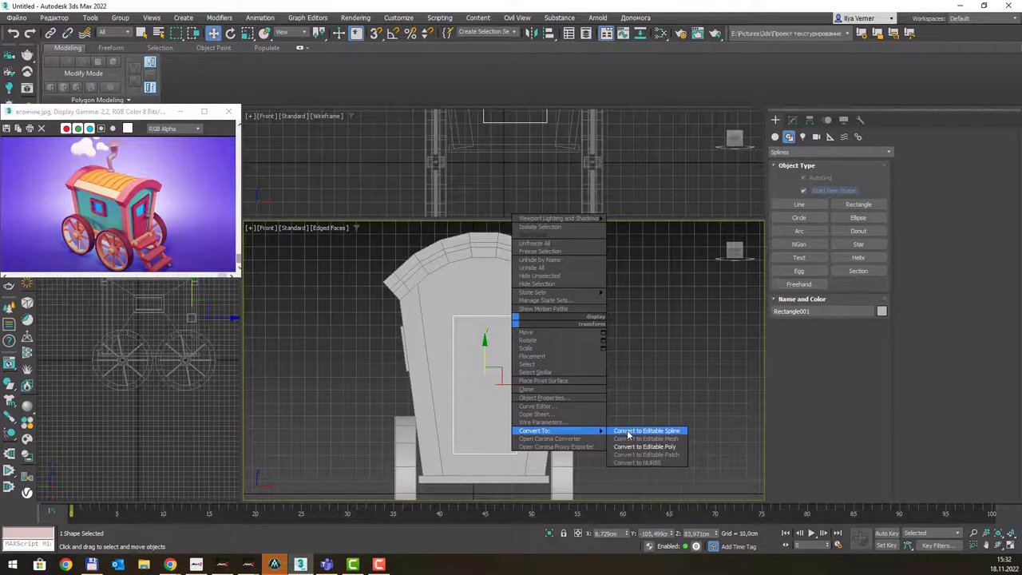
left_click(629, 432)
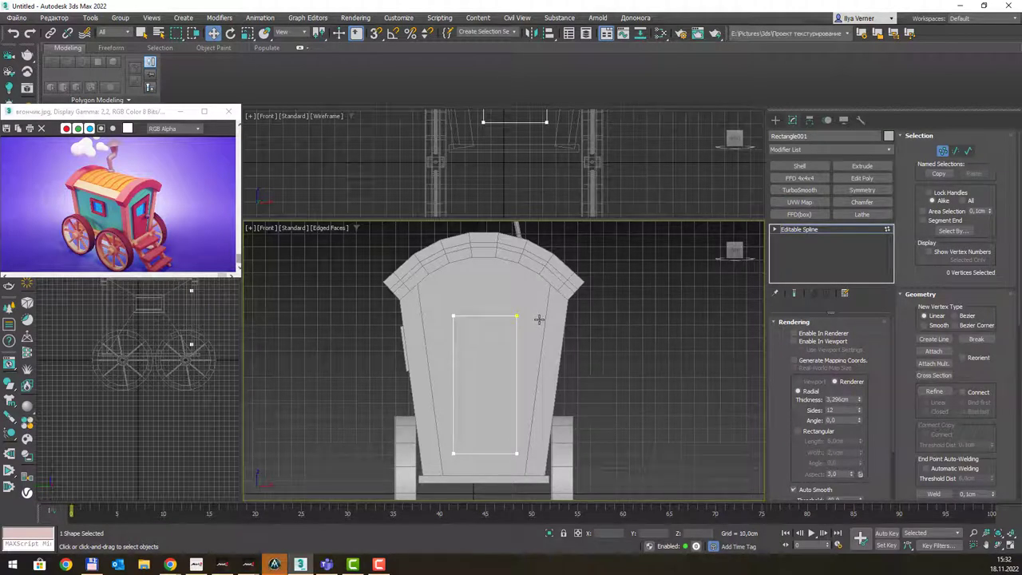
mouse_move(446, 302)
left_mouse_down()
mouse_move(539, 336)
mouse_move(539, 315)
left_mouse_up()
key("r")
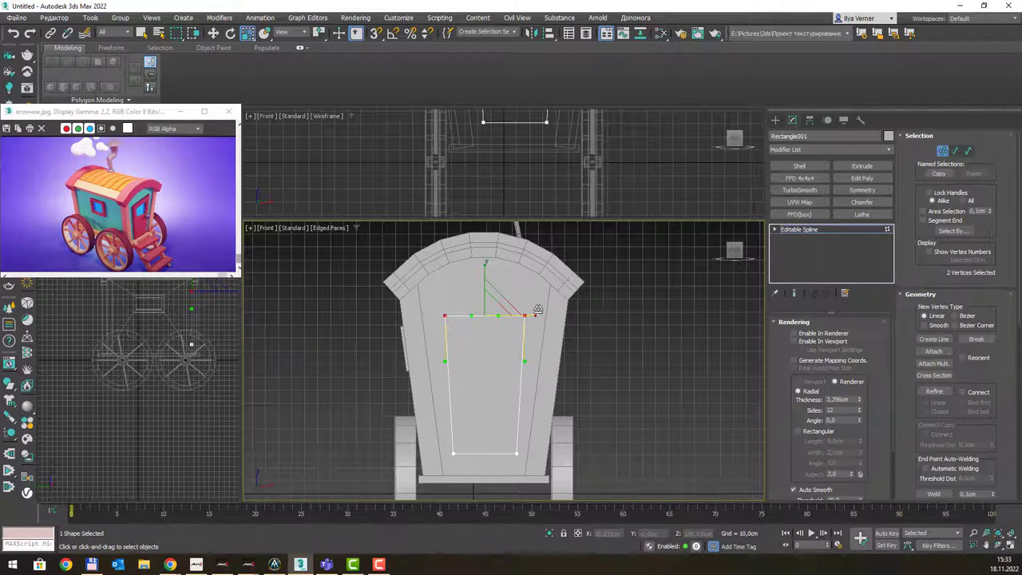
left_click_drag(538, 309, 510, 338)
key("w")
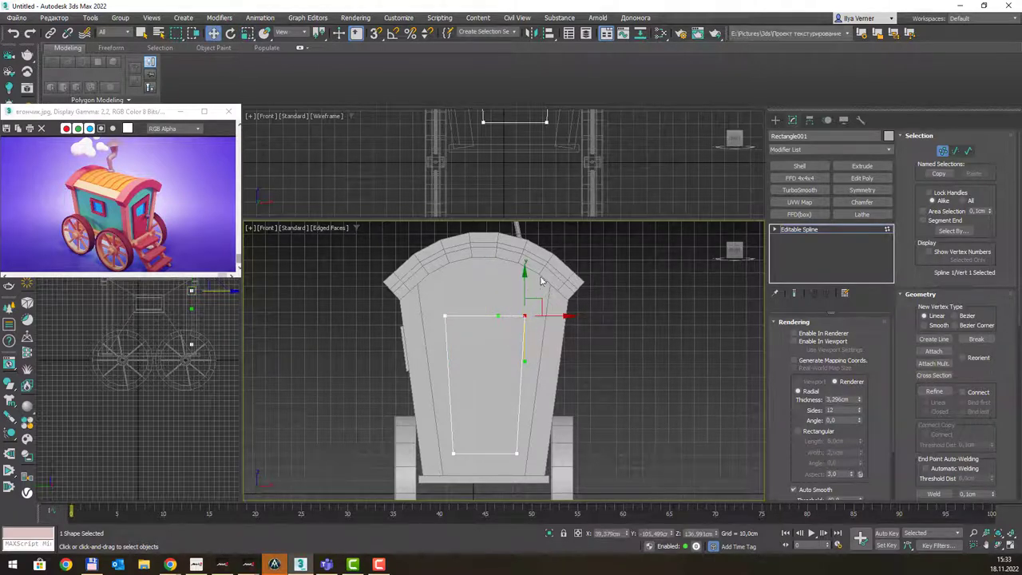
left_click_drag(525, 283, 524, 270)
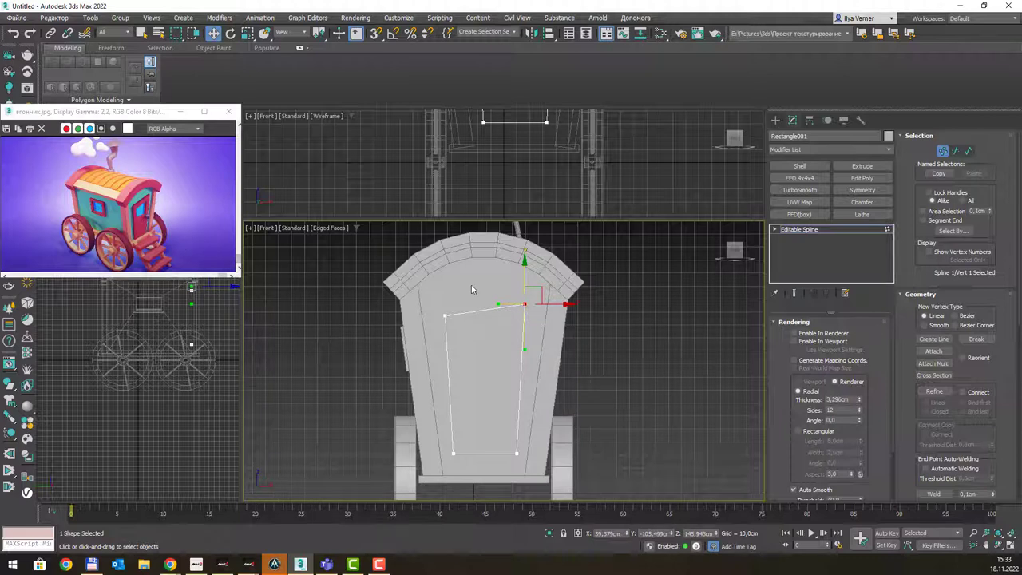
middle_click_drag(536, 313, 541, 309)
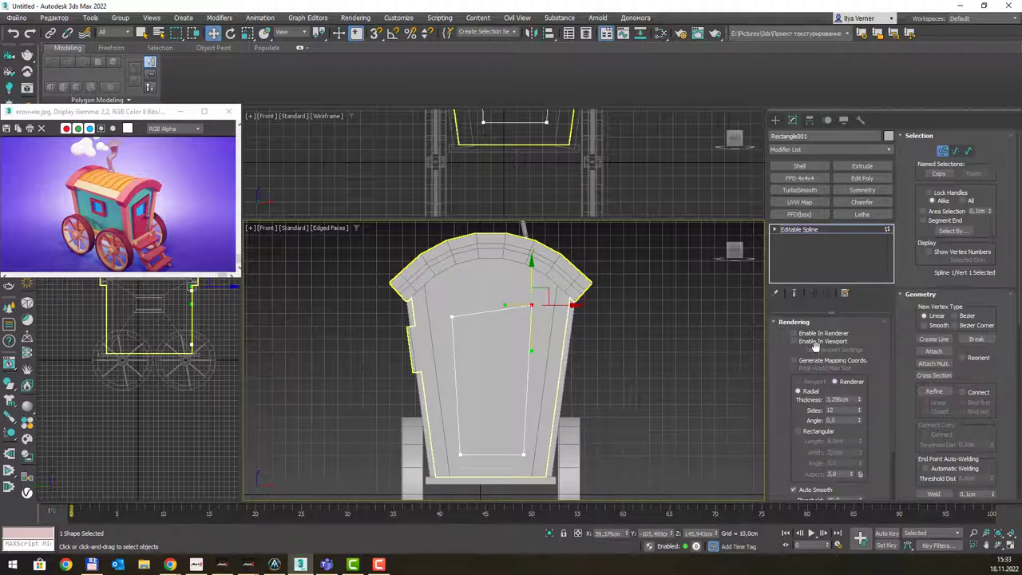
Shift-scale the door spline to create a smaller inner copy inside it.
key("3")
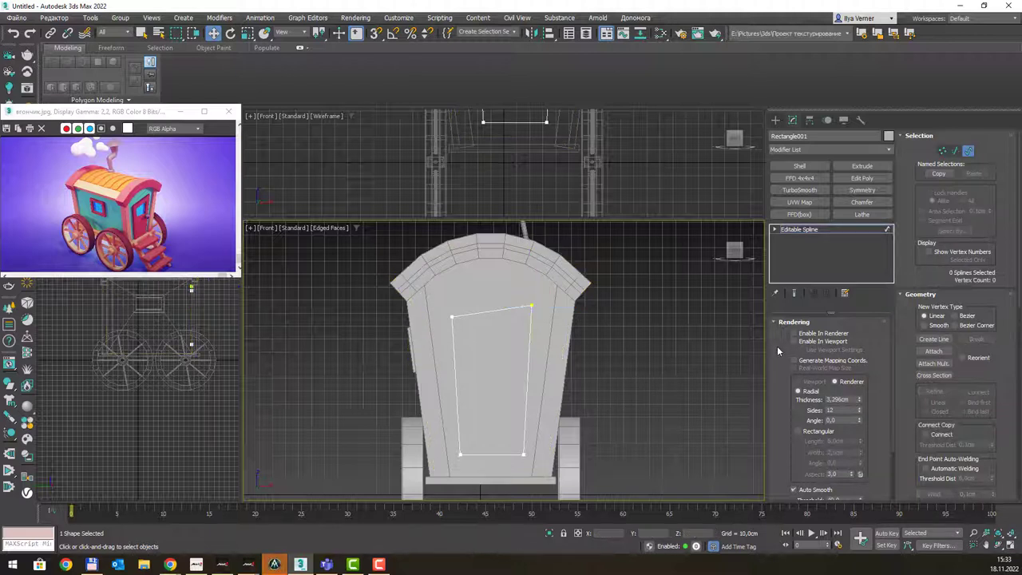
left_click(467, 316)
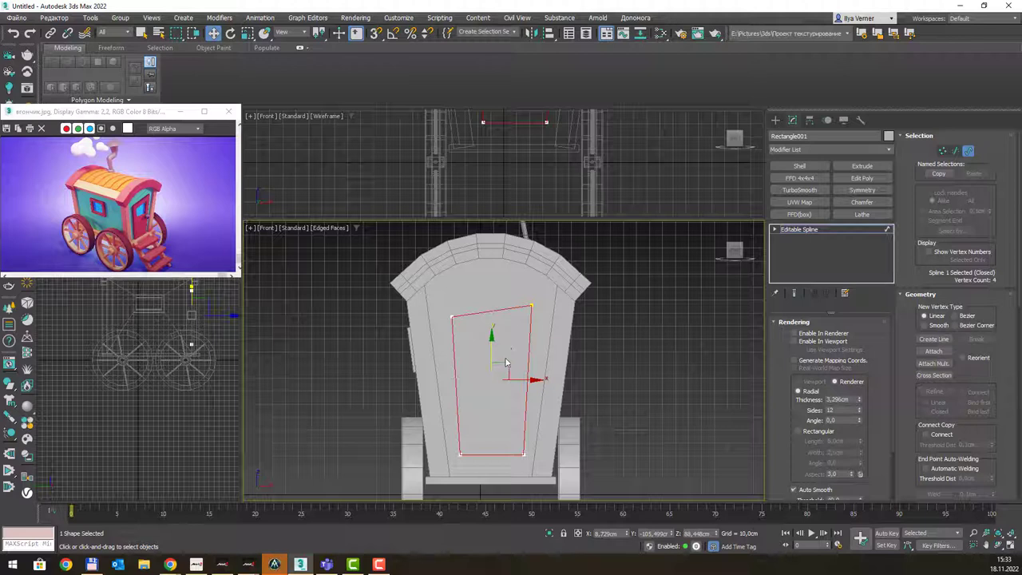
key("r")
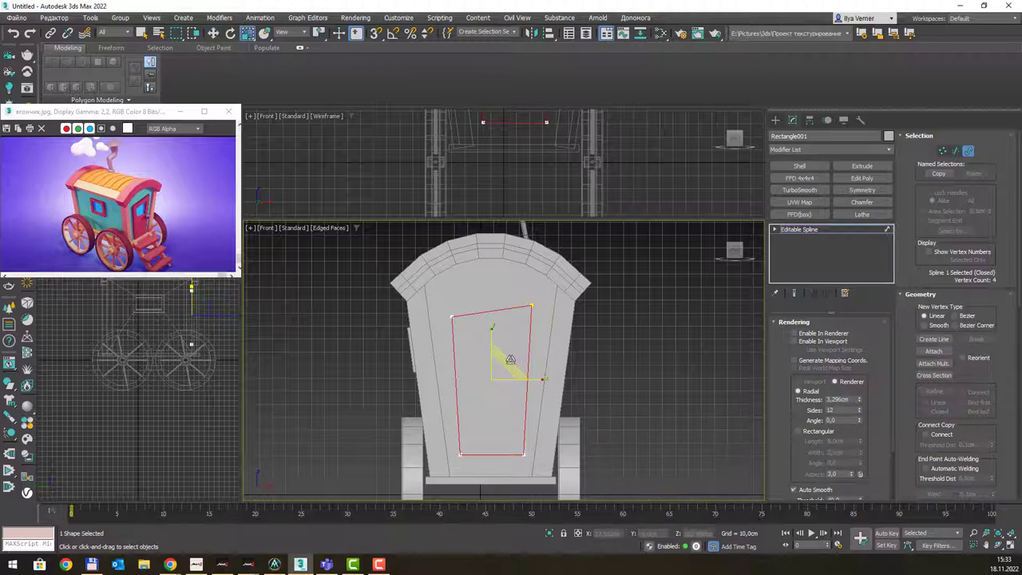
left_click_drag(507, 359, 496, 368, "shift")
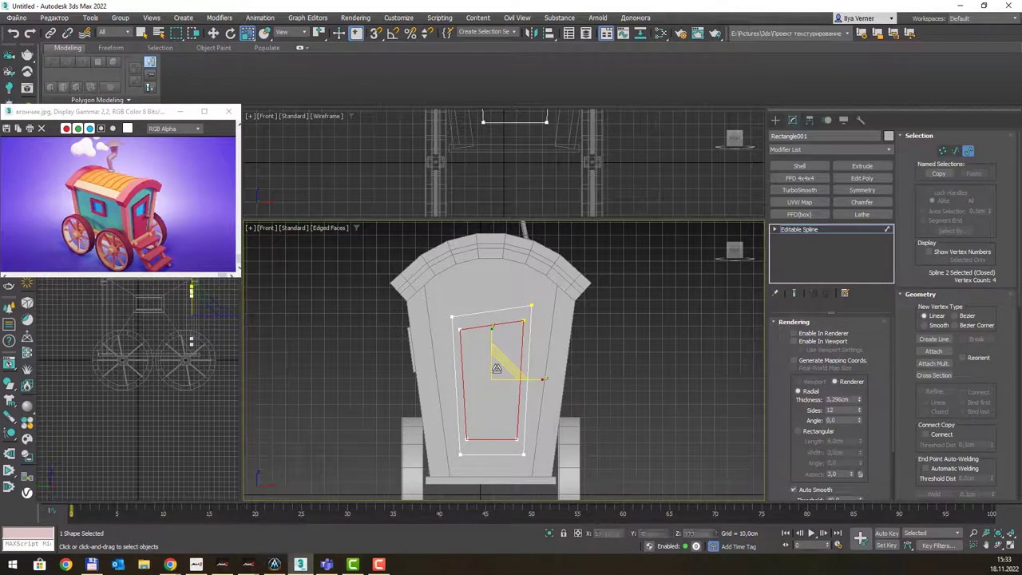
Raise the inner outline's bottom edge and set its vertices to Corner type.
key("1")
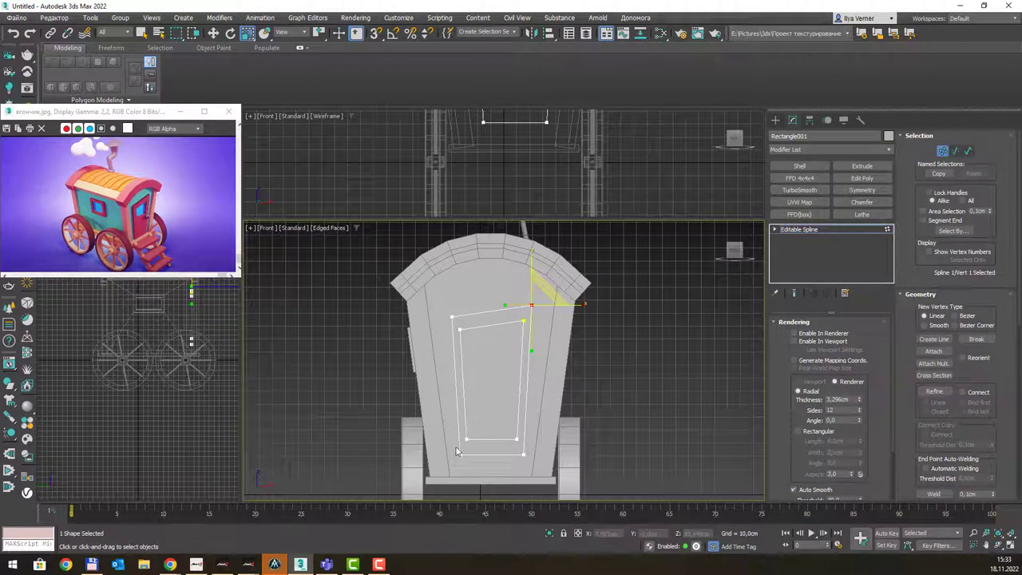
left_click_drag(454, 450, 531, 421)
key("w")
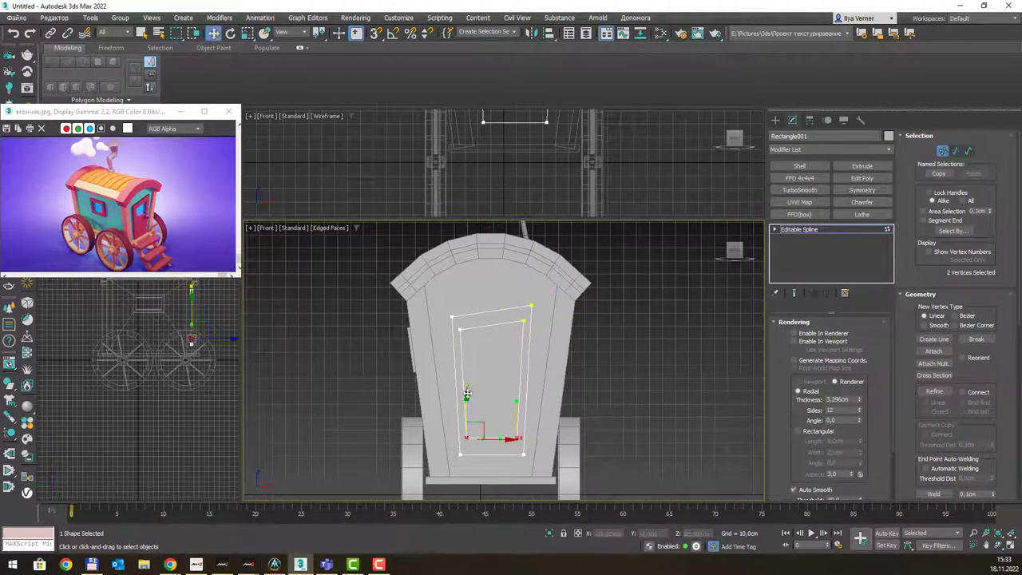
left_click_drag(467, 410, 470, 352)
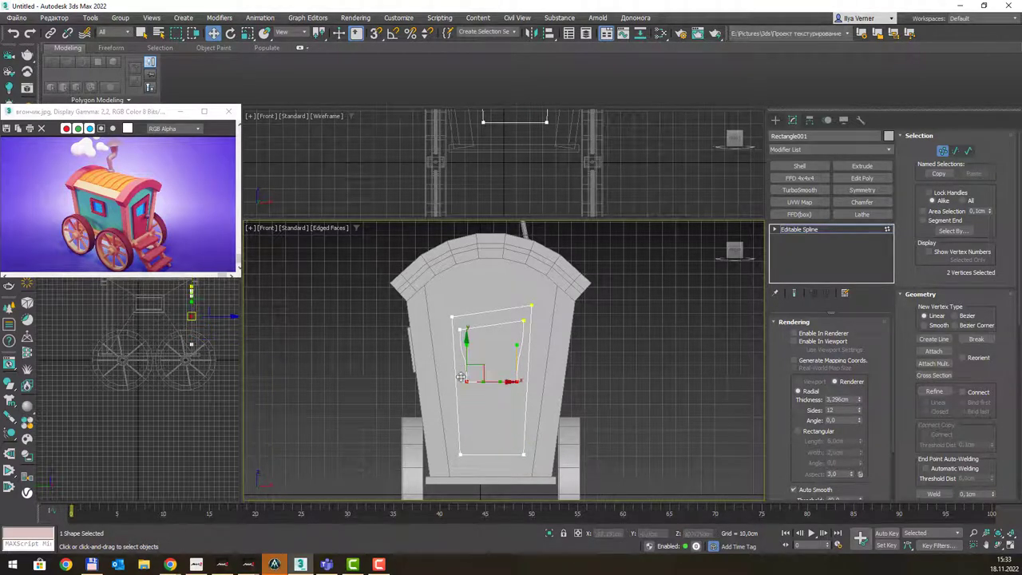
left_click_drag(446, 323, 563, 396)
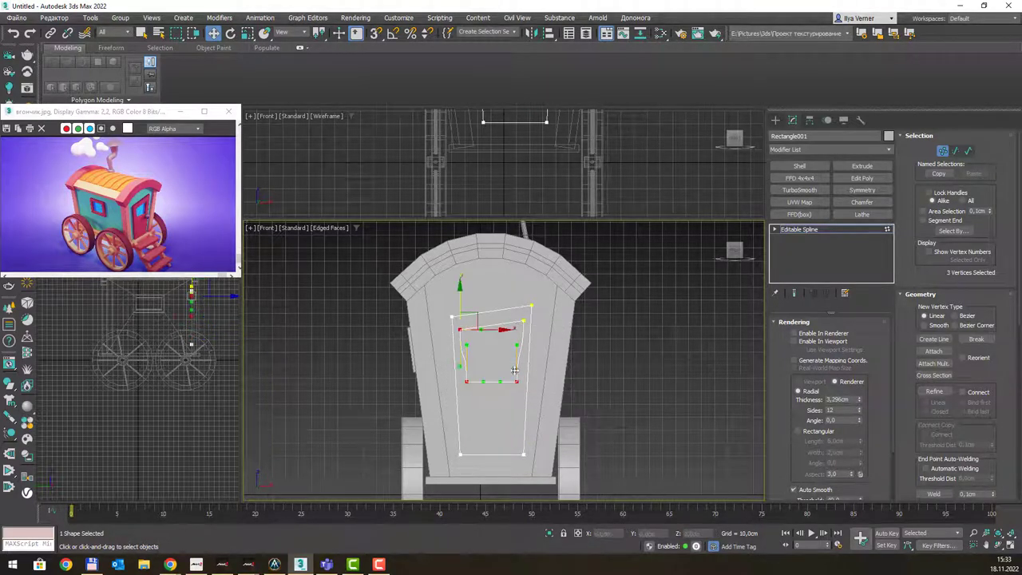
left_click(460, 329, "ctrl")
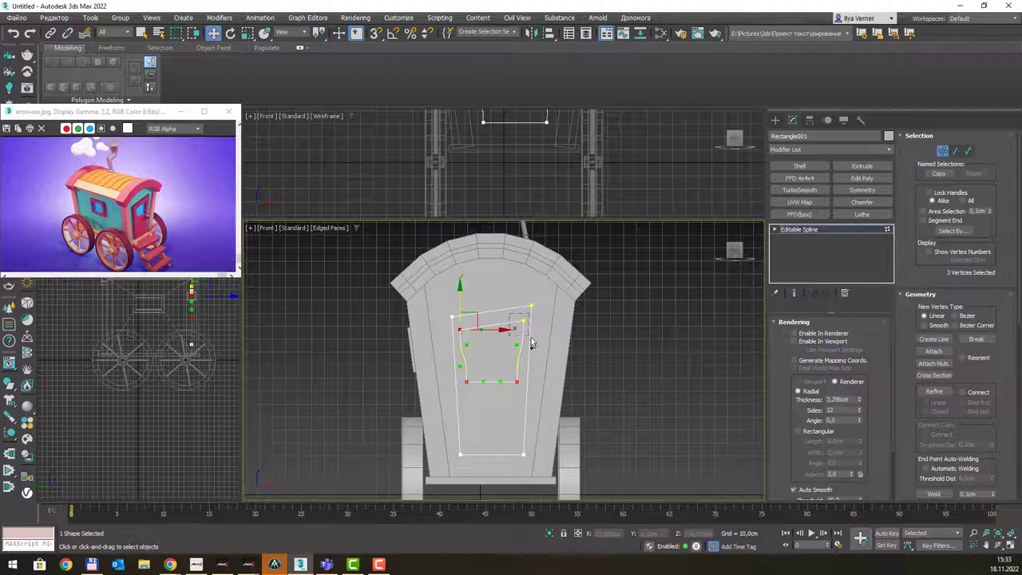
left_click(523, 322, "ctrl")
right_click(523, 318)
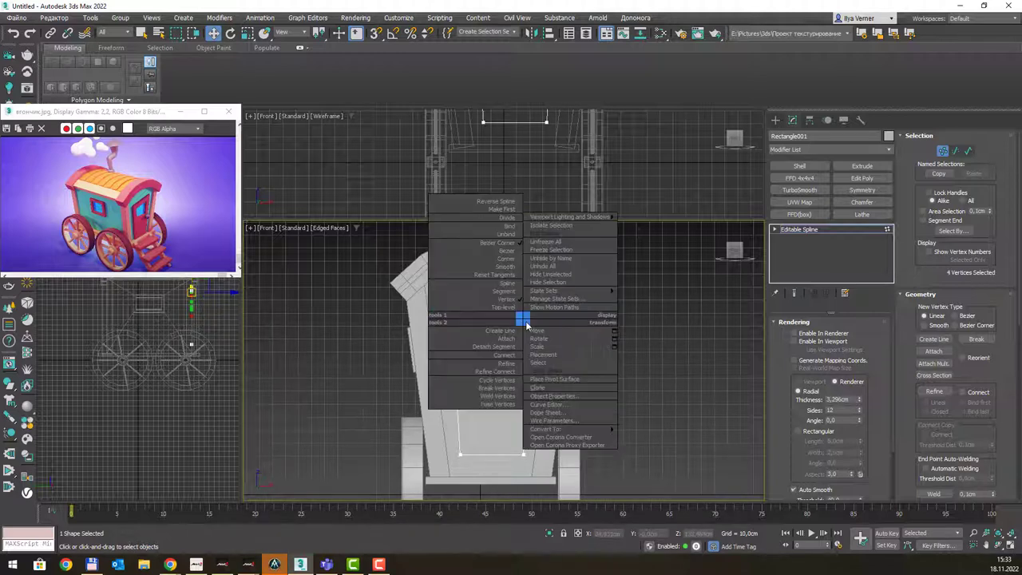
left_click(508, 260)
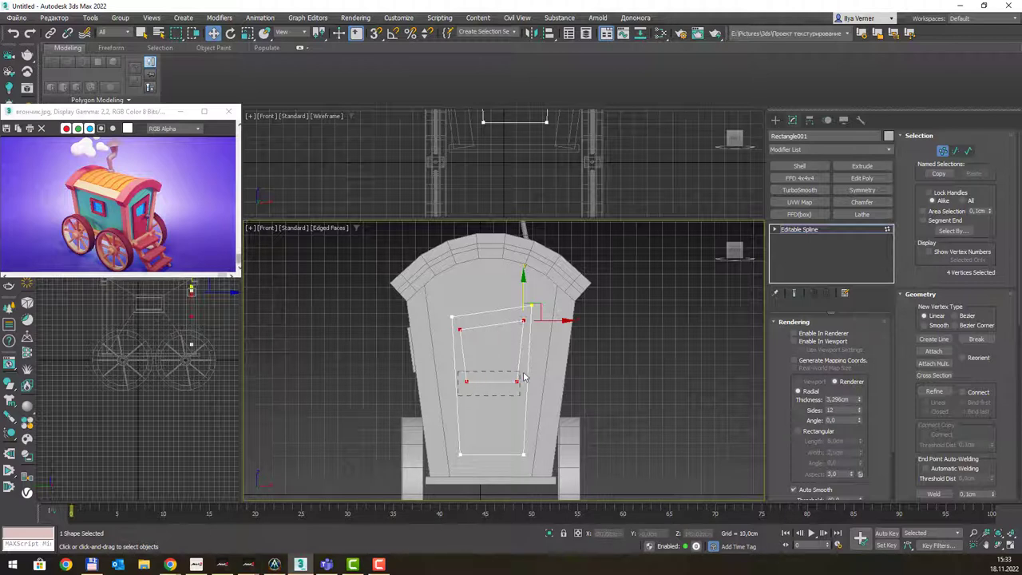
Nudge the inner outline's upper-left, upper-right and lower-right vertices inward.
mouse_move(462, 402)
left_mouse_down()
mouse_move(527, 375)
mouse_move(512, 341)
left_mouse_up()
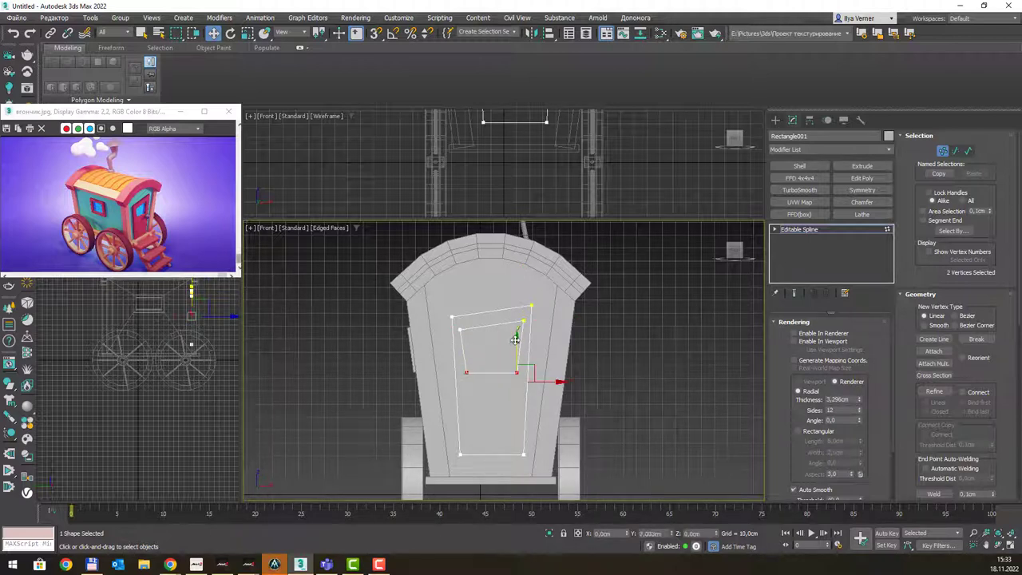
left_click(460, 329)
left_click_drag(484, 328, 492, 328)
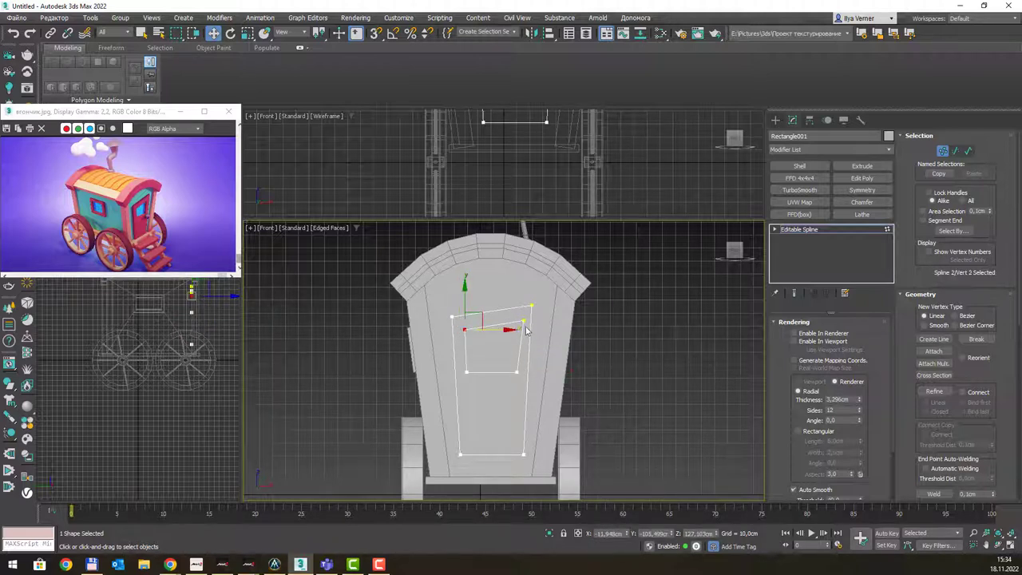
left_click(523, 321)
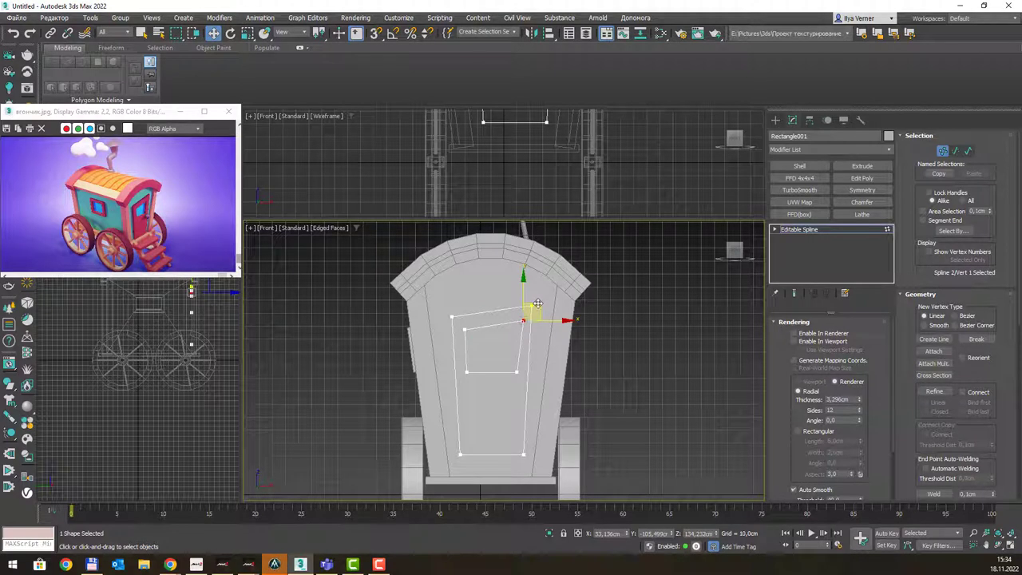
left_click_drag(538, 302, 533, 305)
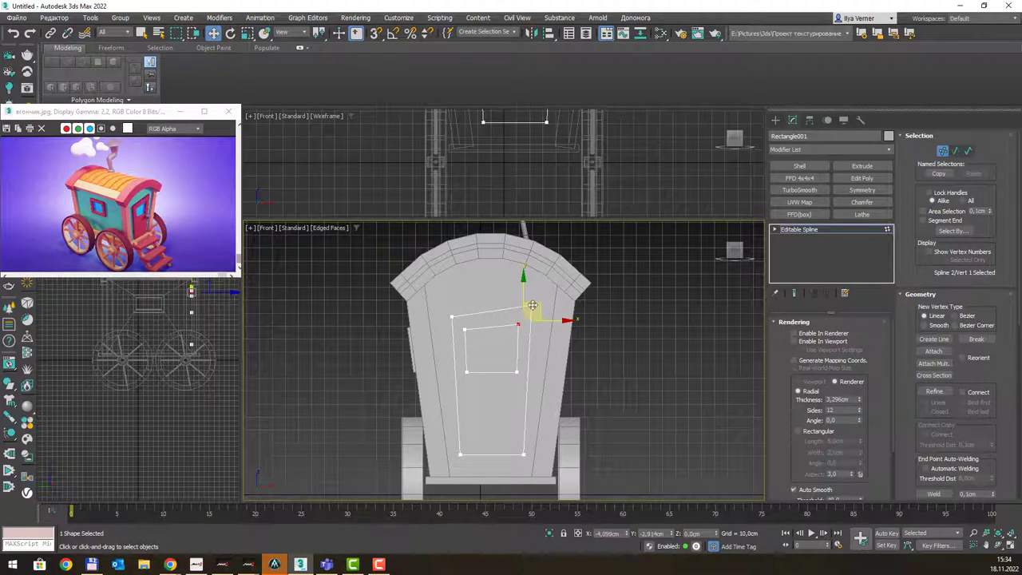
left_click(516, 371)
left_click_drag(542, 374, 537, 374)
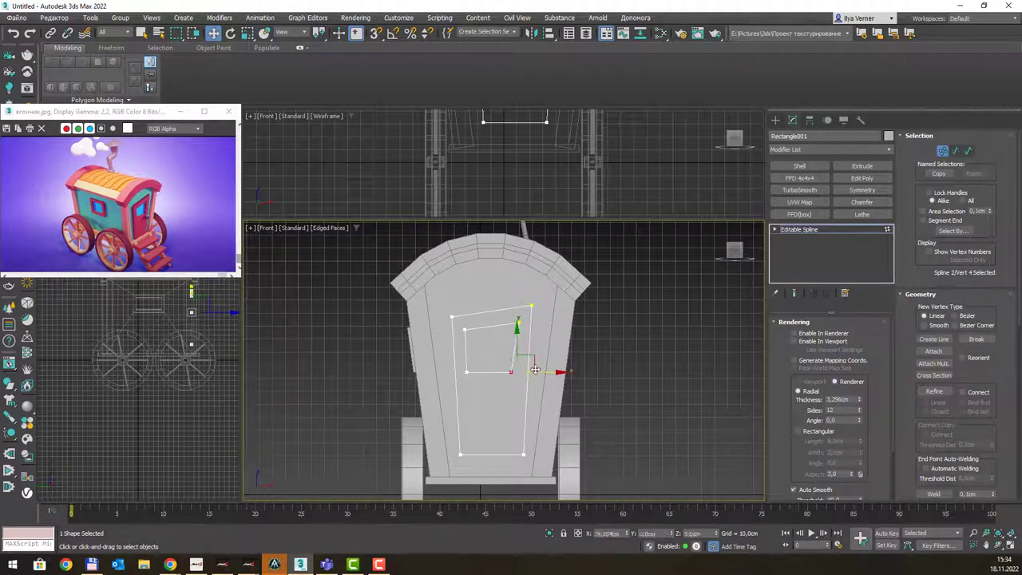
Readjust the right-side vertices and raise the upper-left one to finish the slanted window.
left_click(519, 322)
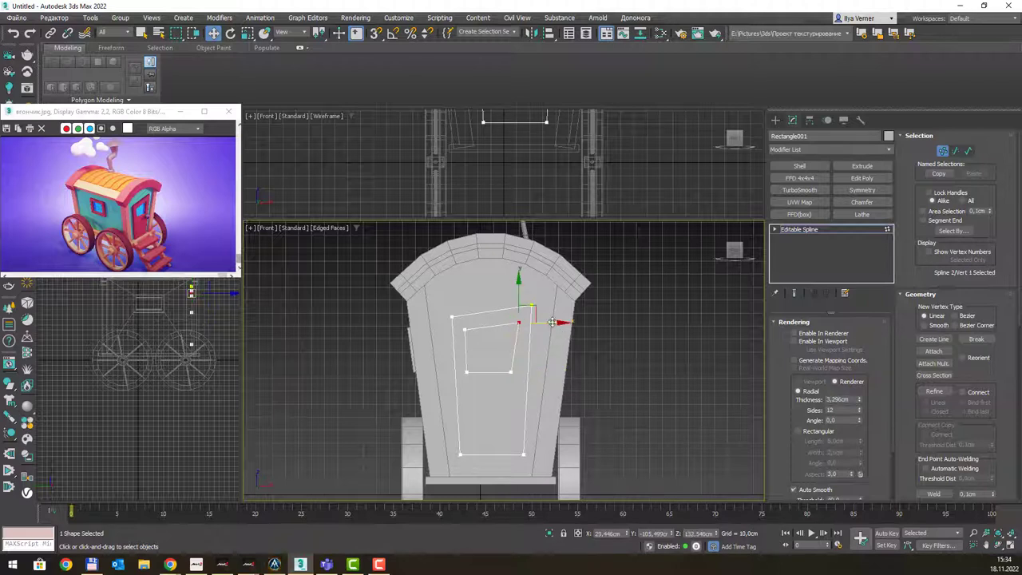
left_click_drag(550, 323, 553, 321)
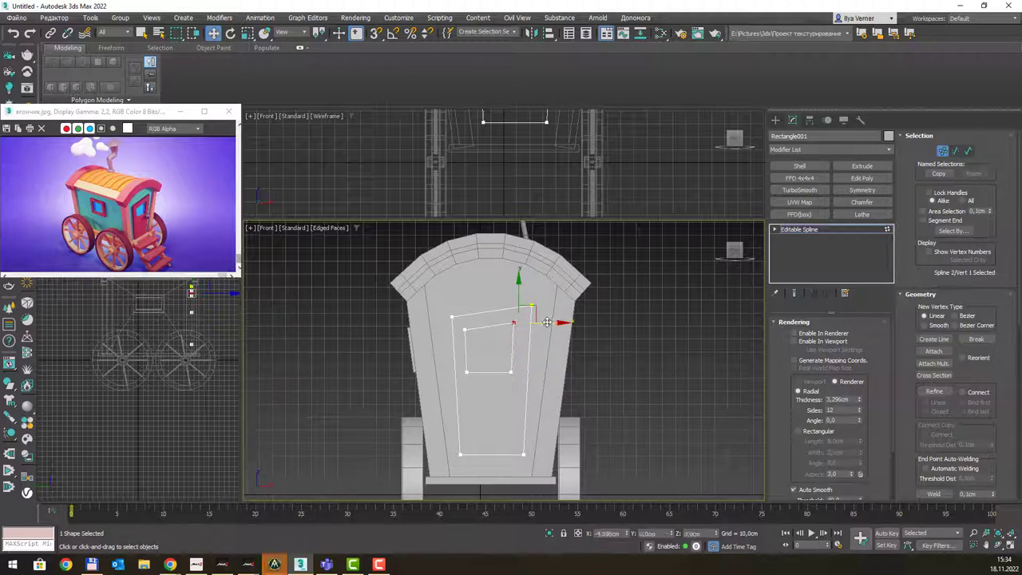
left_click(511, 372)
left_click_drag(542, 374, 547, 374)
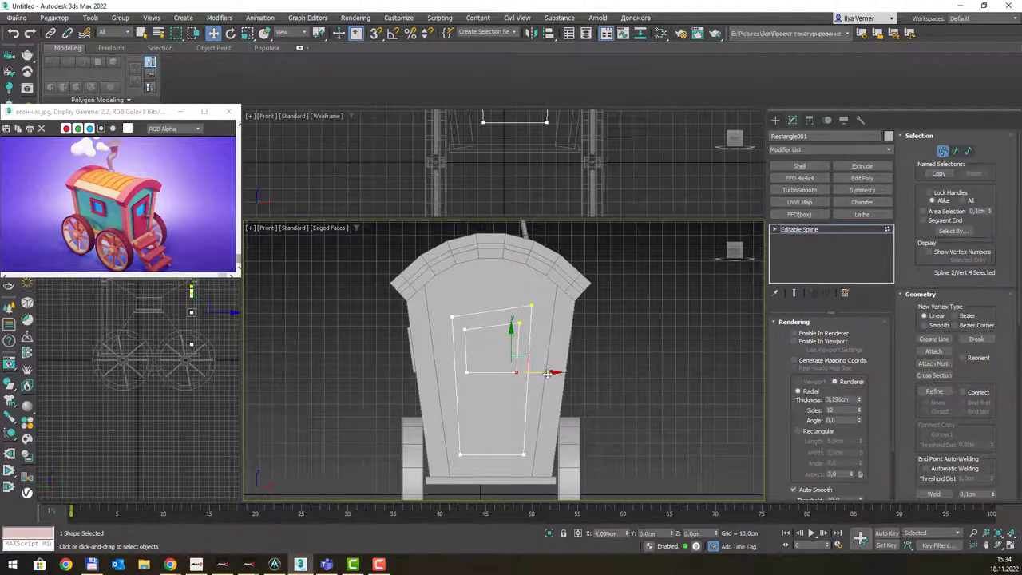
left_click(519, 322)
left_click(465, 329)
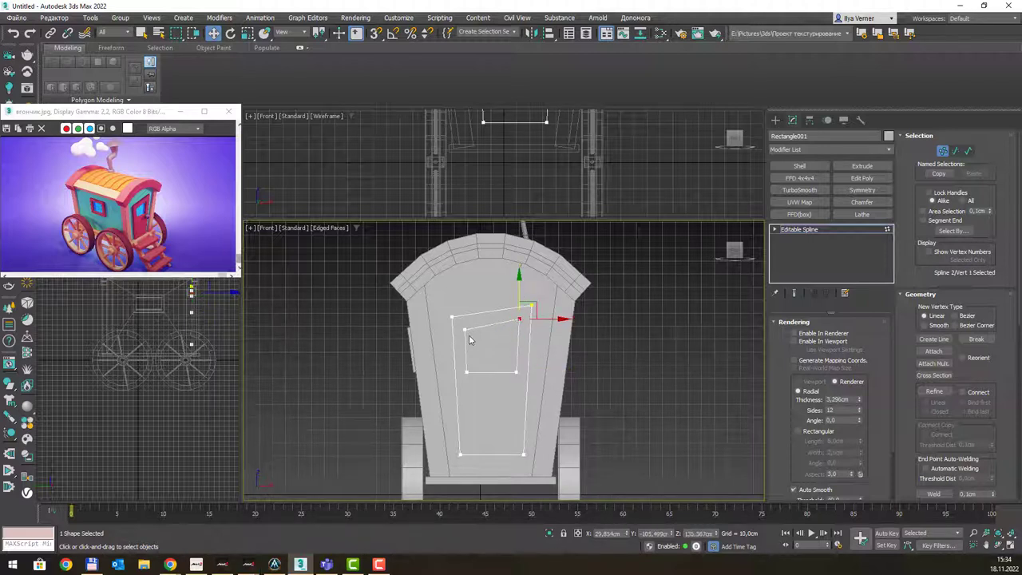
left_click_drag(465, 306, 471, 309)
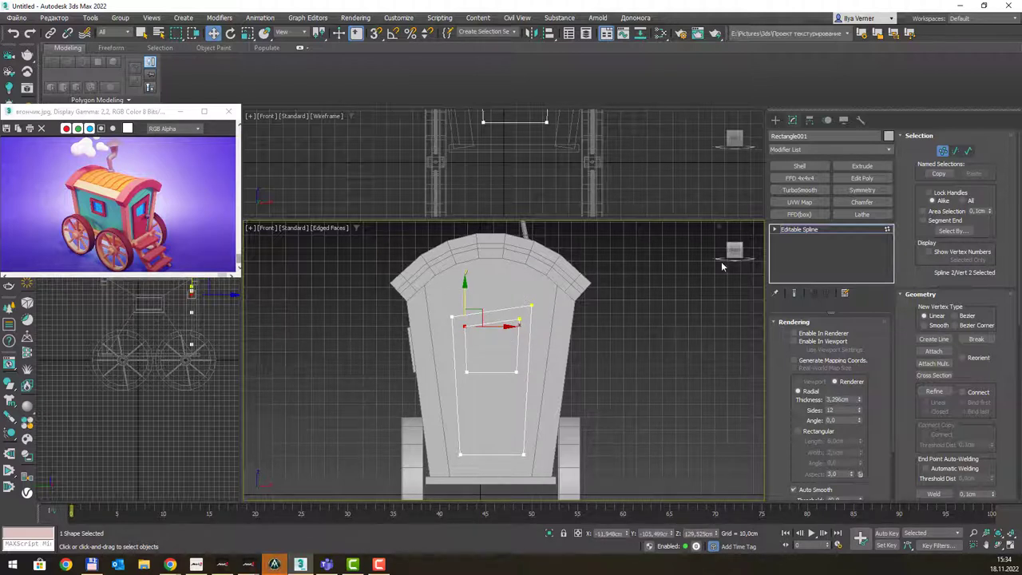
left_click(790, 232)
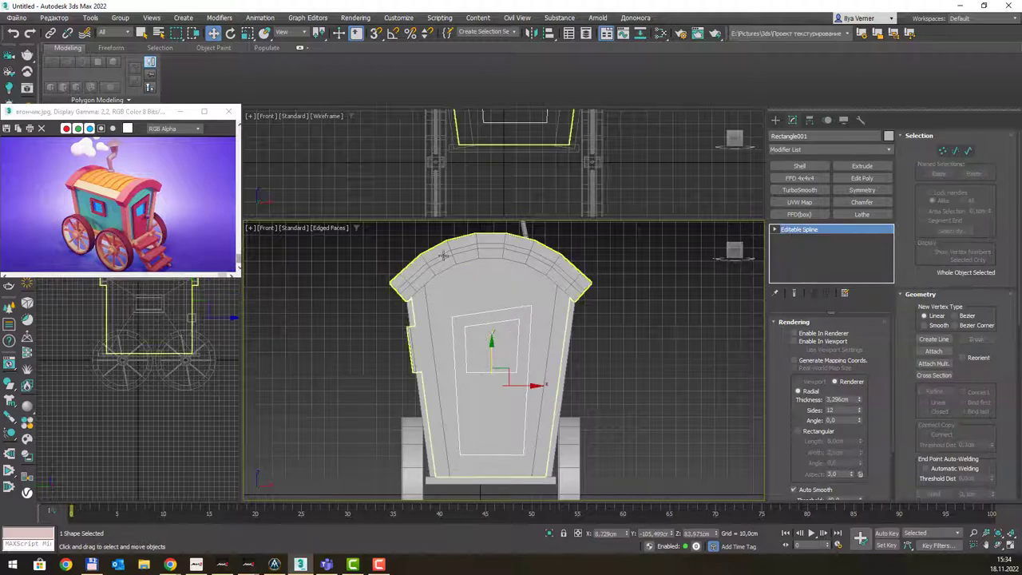
Move the door spline forward off the wagon's front wall in the Perspective view.
middle_click_drag(511, 320, 530, 326, "alt")
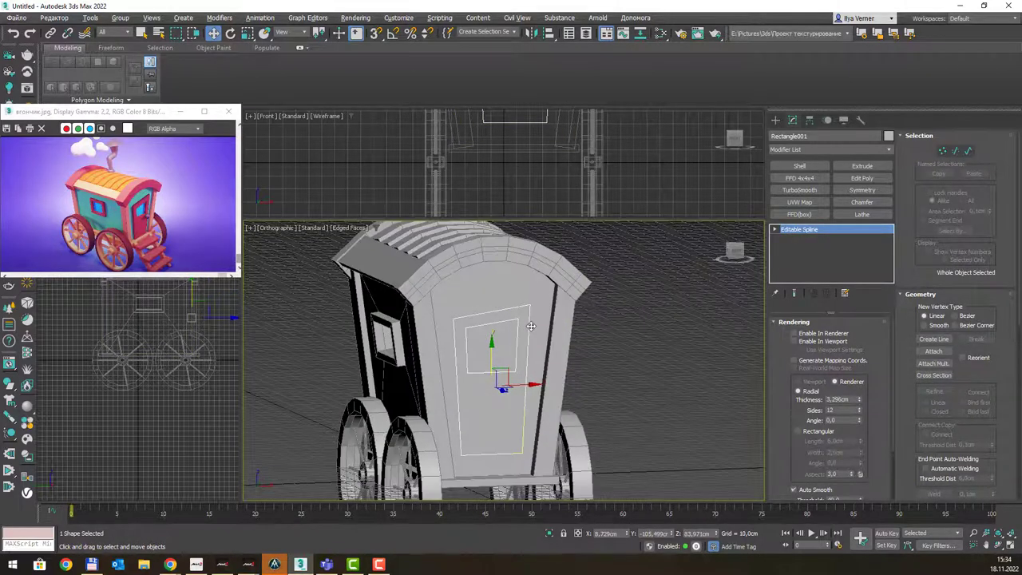
key("z")
key("p")
scroll(531, 326, "down", 4)
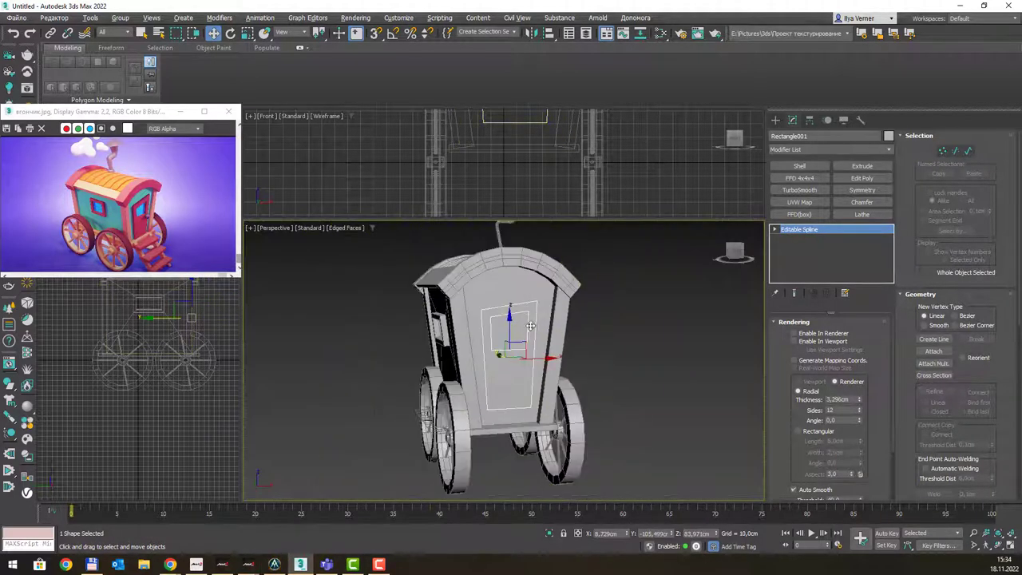
middle_click_drag(531, 325, 491, 352, "alt")
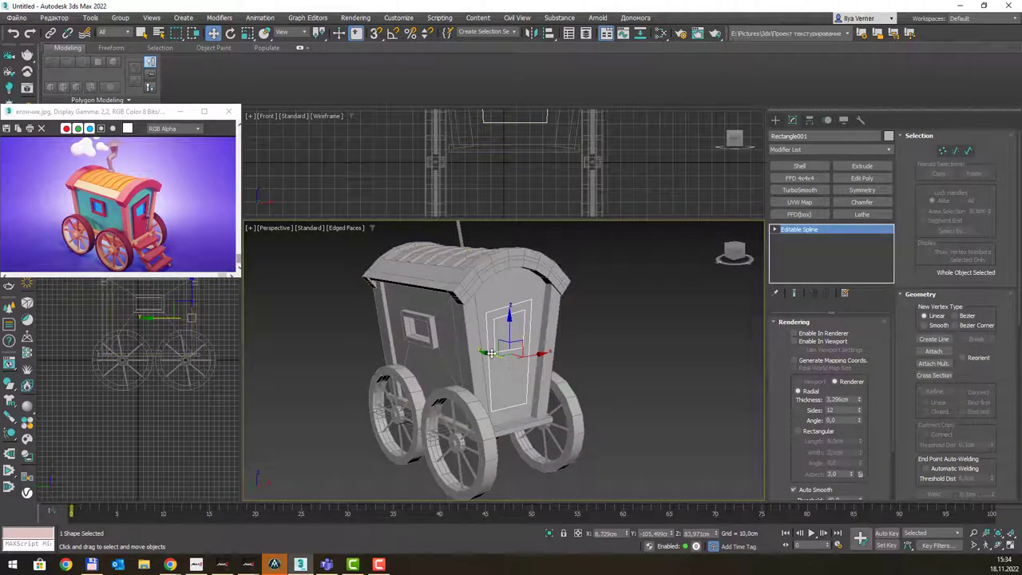
left_click_drag(491, 352, 550, 372)
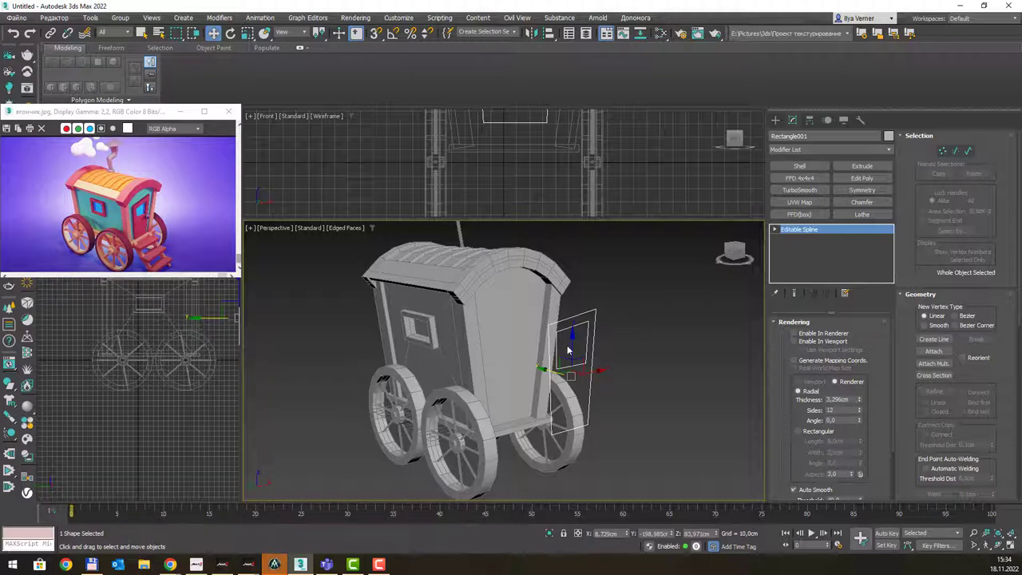
scroll(578, 346, "up", 2)
scroll(598, 325, "up", 1)
scroll(598, 326, "down", 1)
scroll(598, 326, "down", 1)
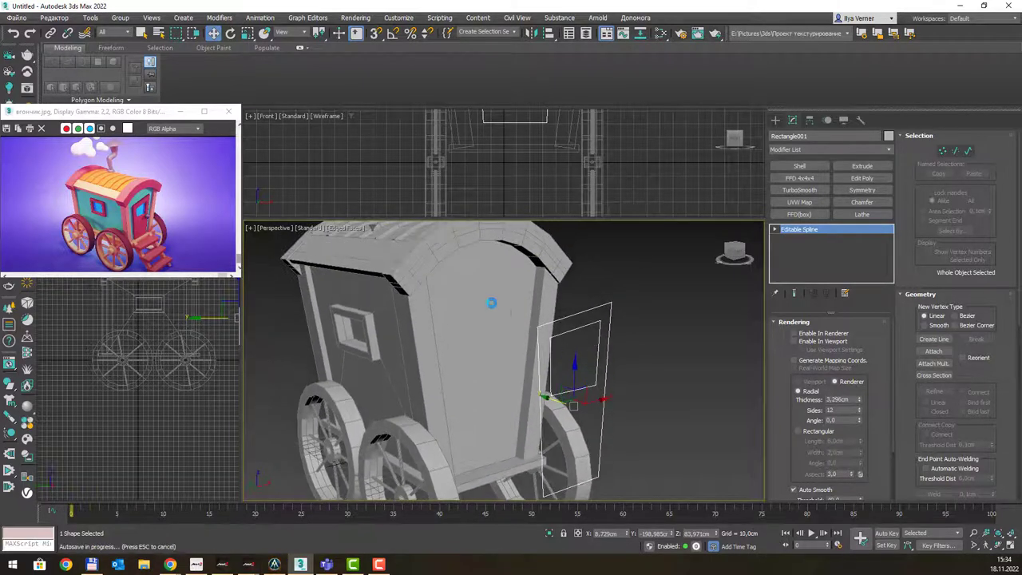
Make Box002 a ShapeMerge compound, picking Rectangle001 as the merged door shape.
left_click(489, 298)
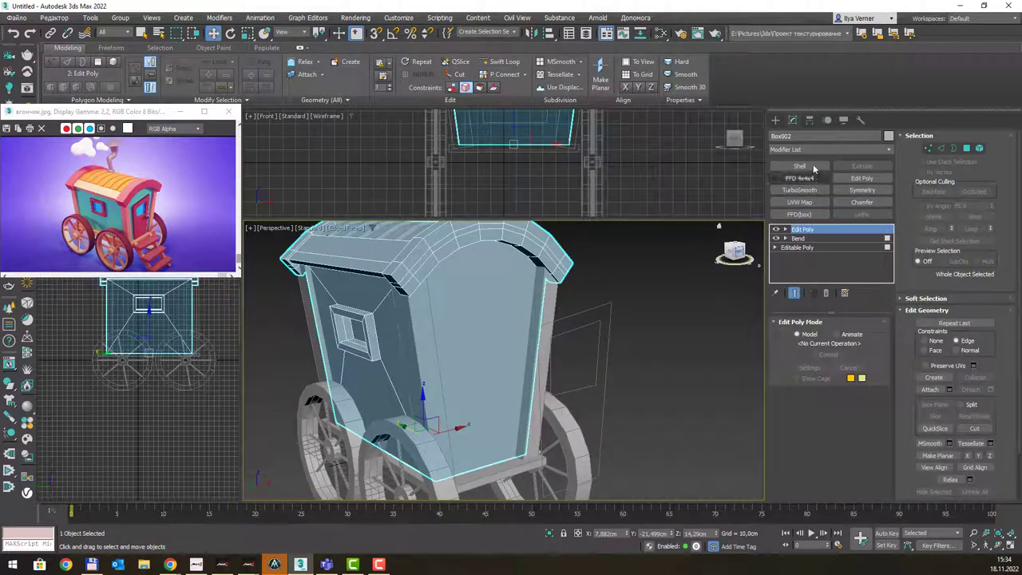
left_click(774, 120)
left_click(793, 151)
left_click(794, 152)
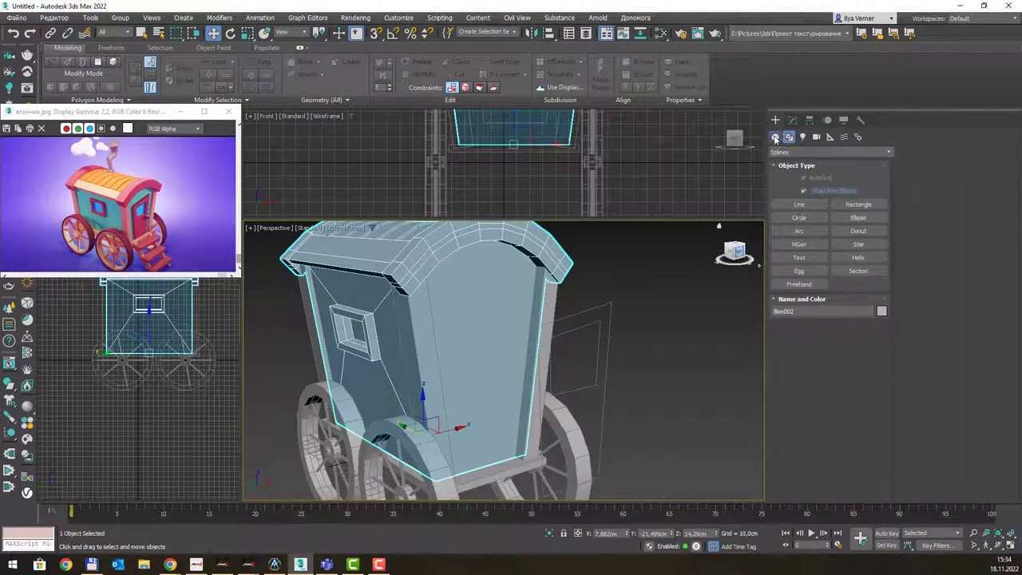
left_click(774, 136)
left_click(782, 152)
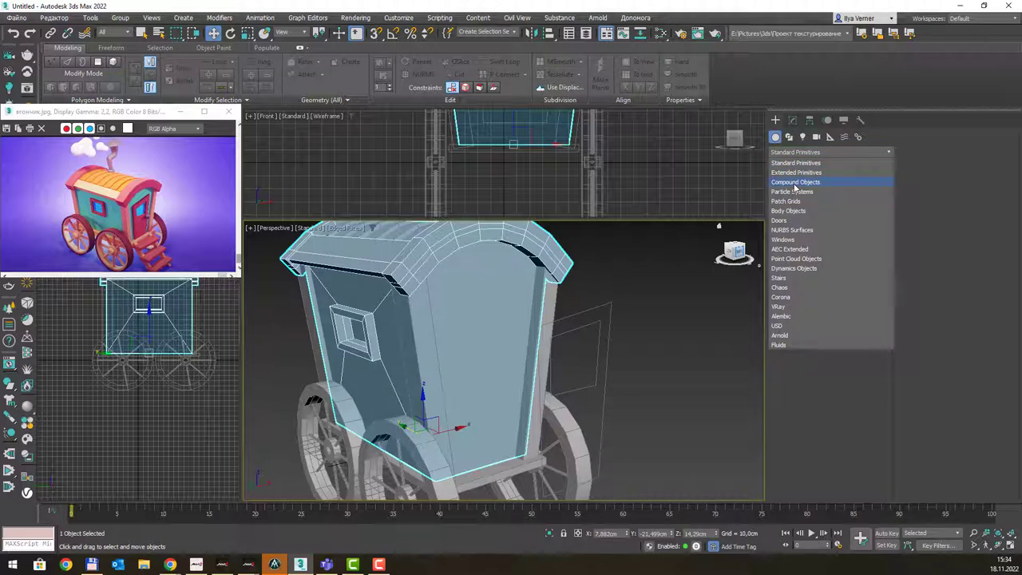
left_click(795, 182)
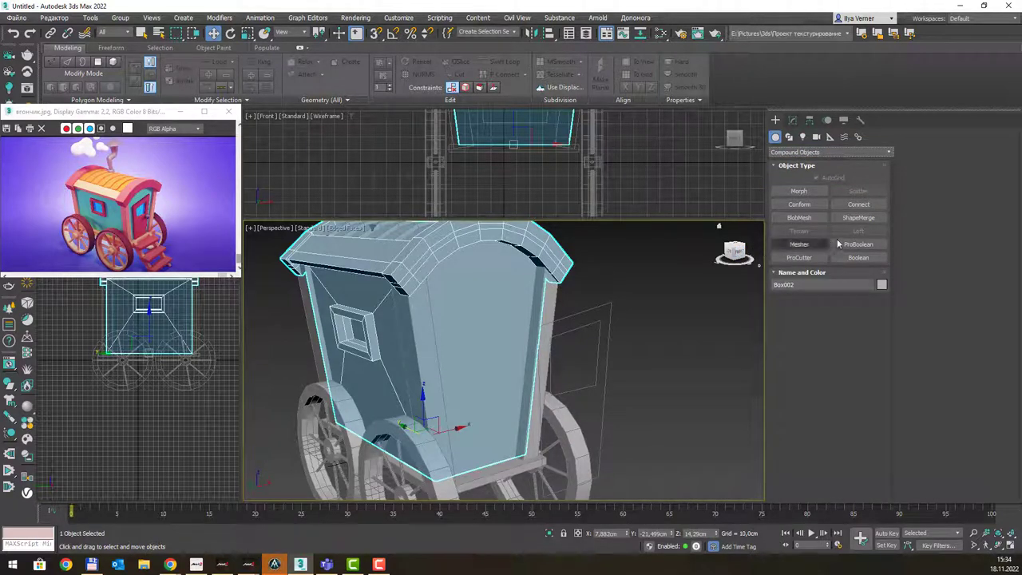
left_click(859, 218)
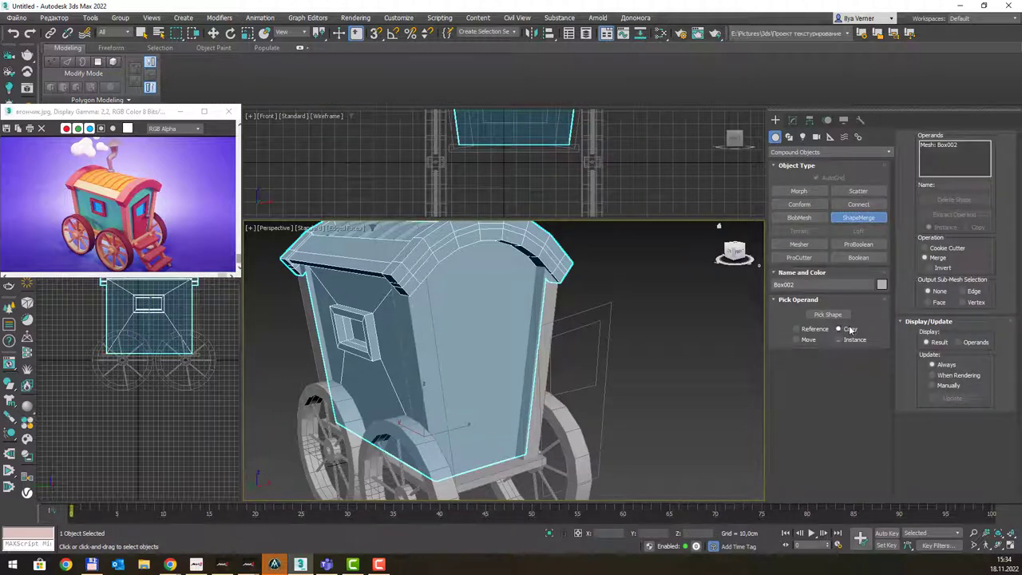
left_click(822, 315)
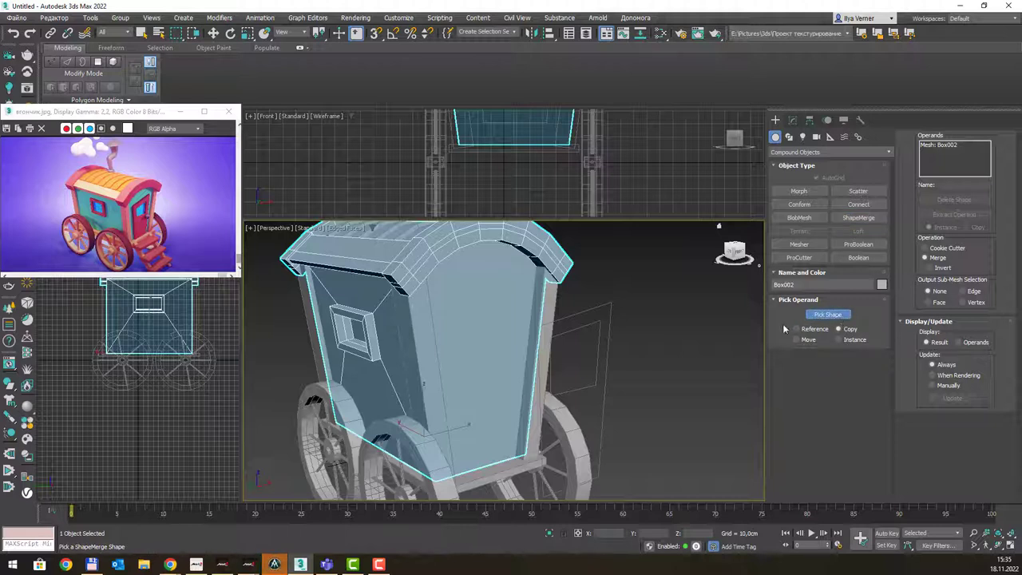
left_click(593, 307)
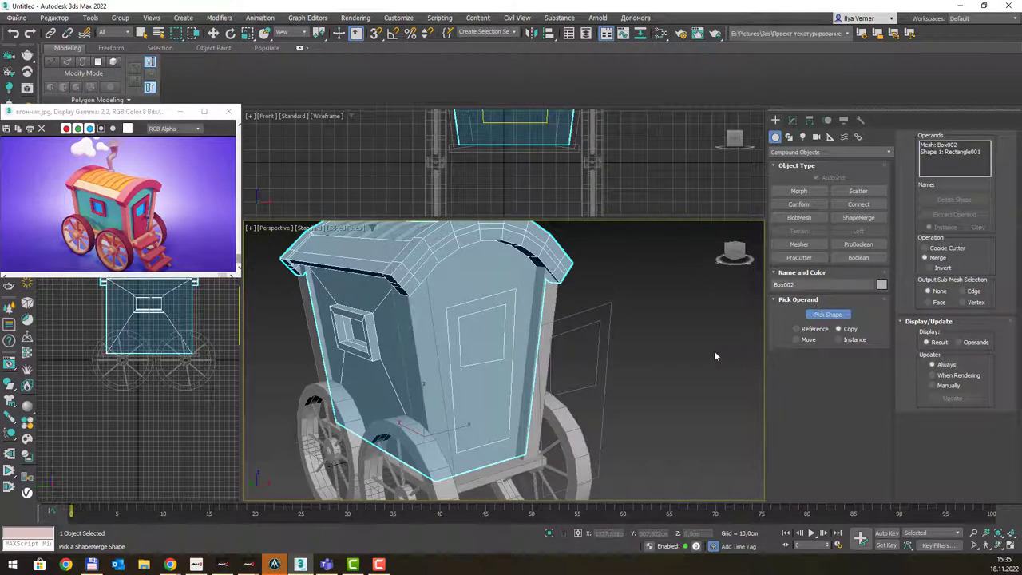
right_click(693, 337)
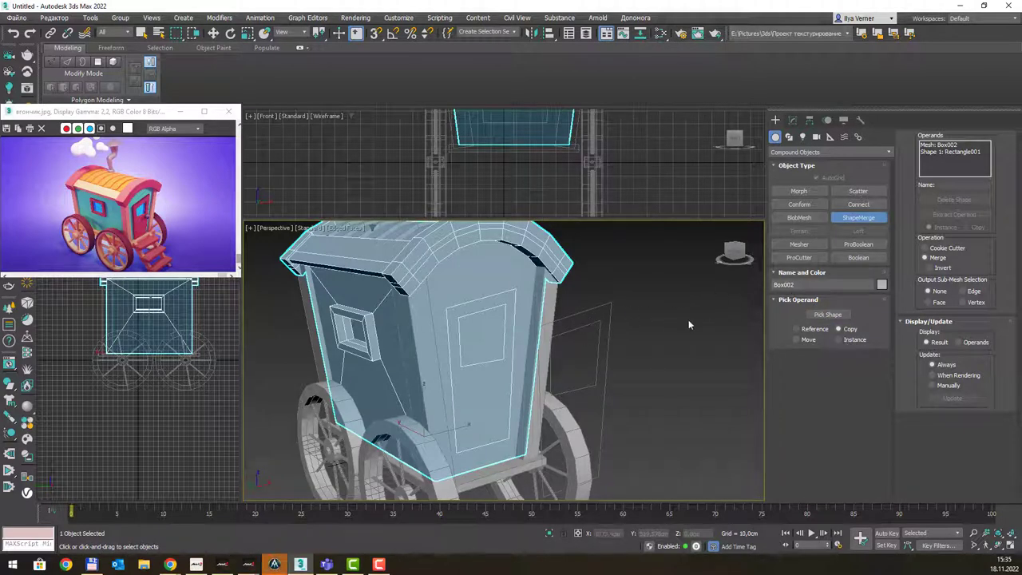
Delete the leftover Rectangle001 shape.
key("w")
left_click(587, 310)
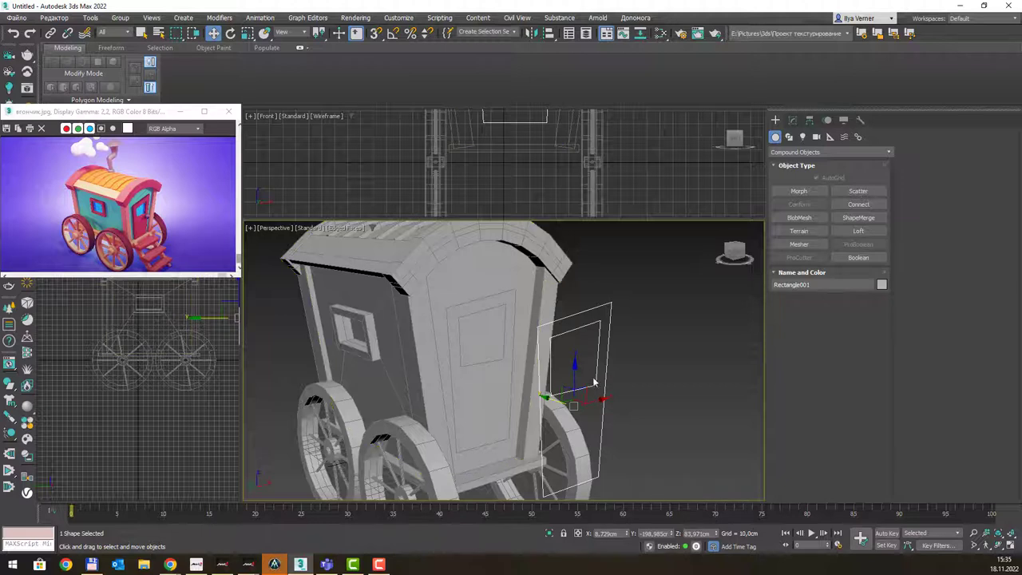
key("Delete")
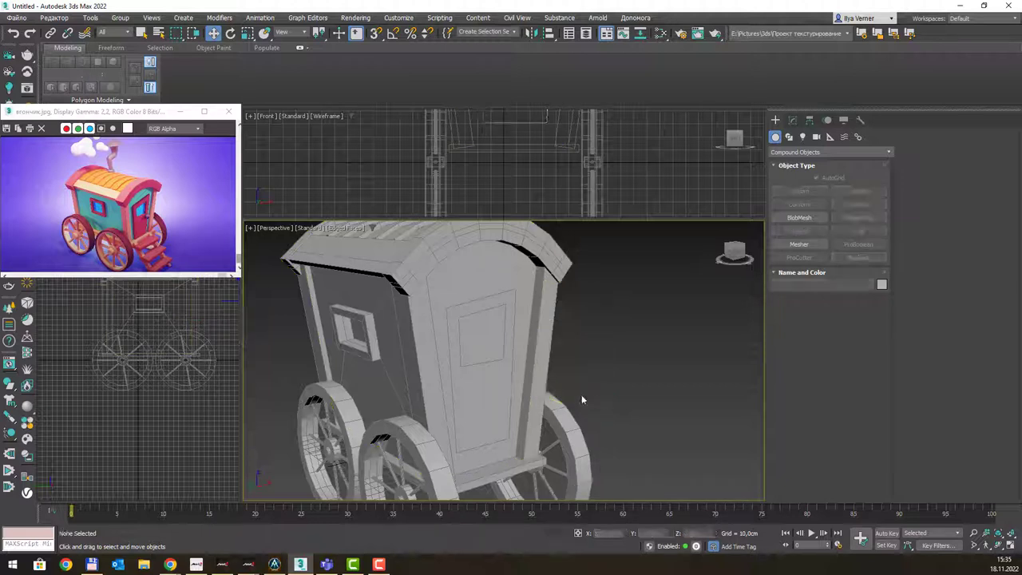
Reselect the wagon body and inspect the ShapeMerge Operands level in the Modify panel.
left_click(488, 372)
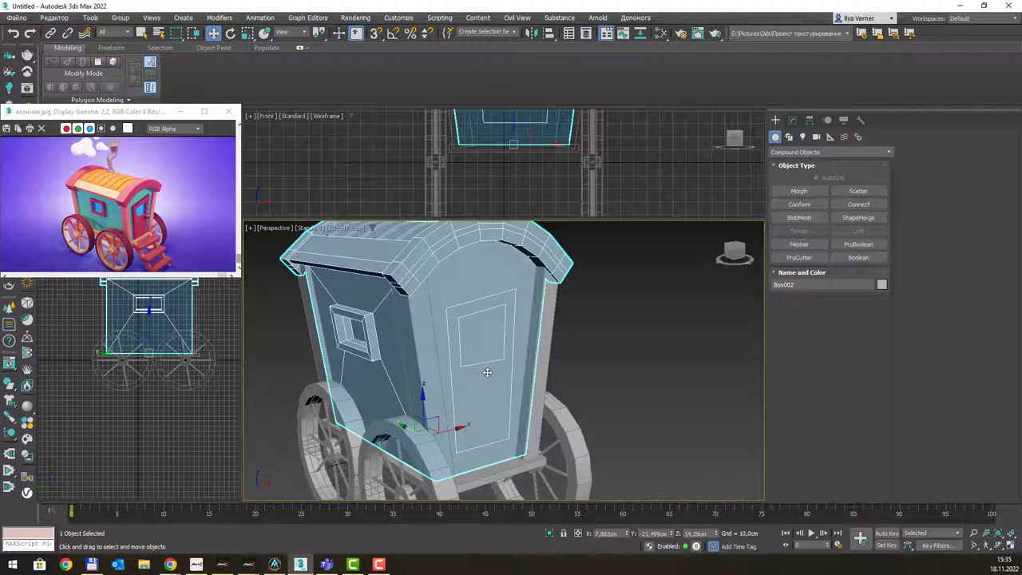
left_click(792, 119)
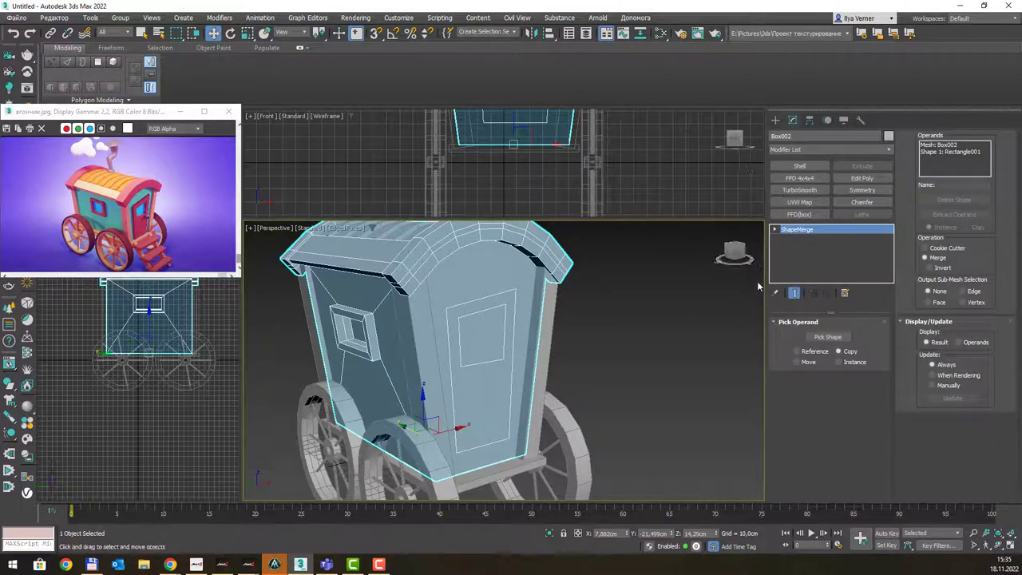
left_click(774, 230)
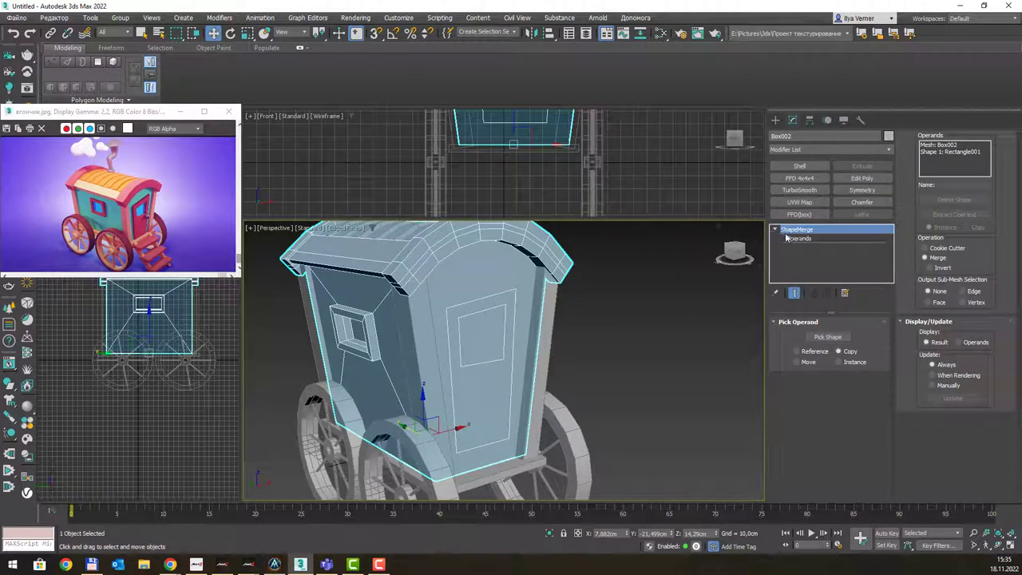
left_click(788, 239)
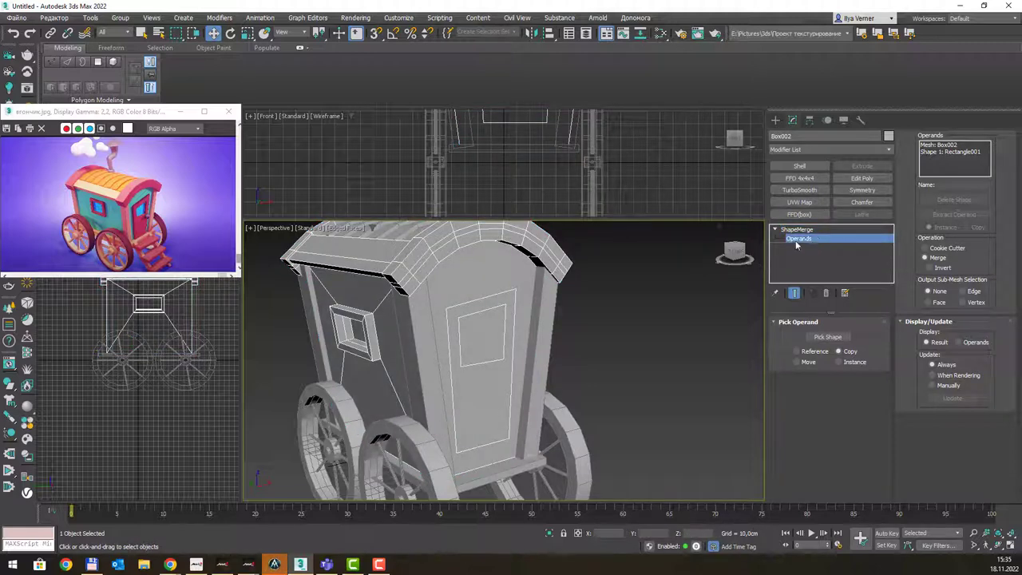
left_click(788, 232)
left_click(774, 230)
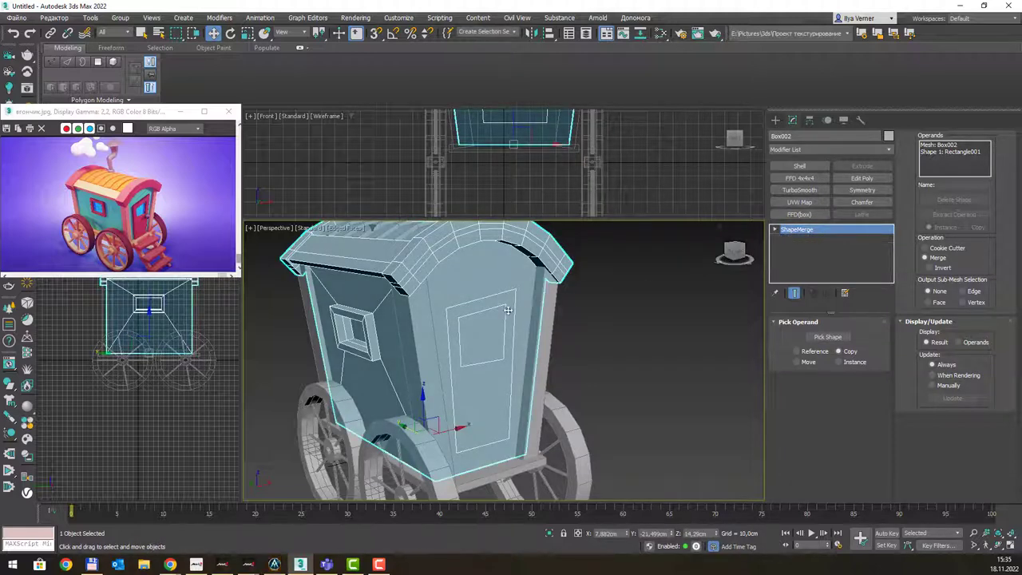
Convert the wagon body Box002 to an Editable Poly and enter Vertex mode.
right_click(490, 282)
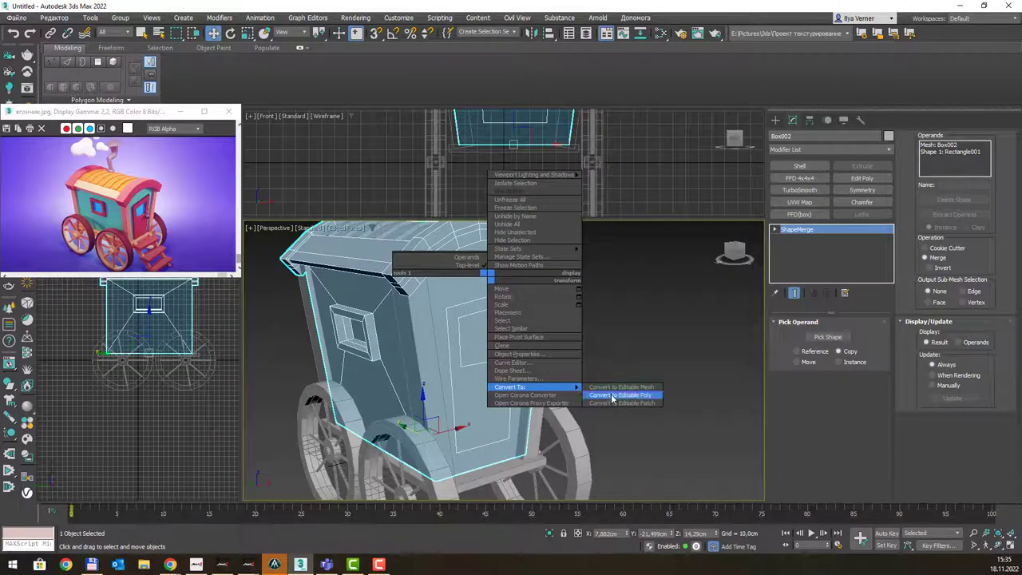
left_click(612, 394)
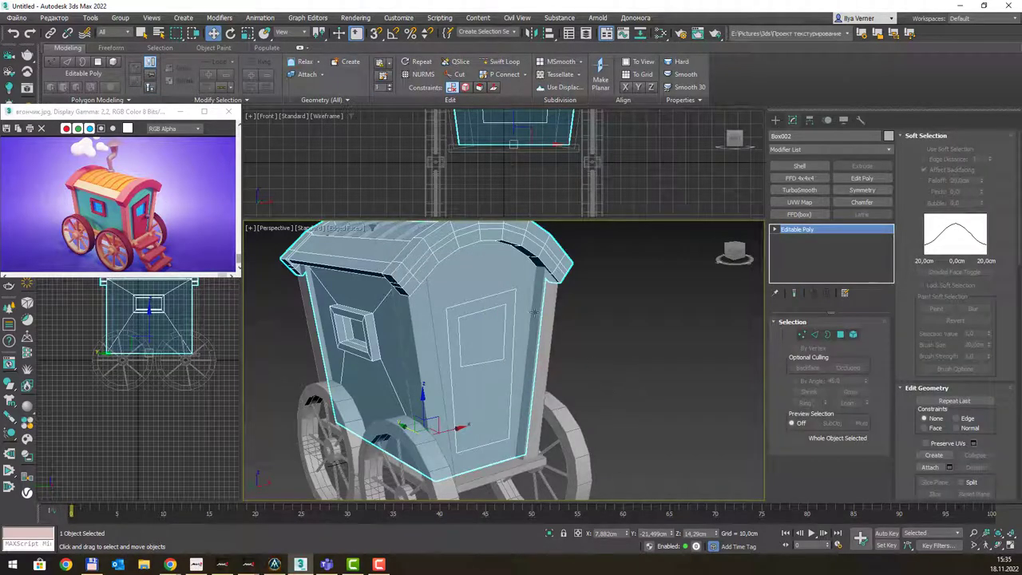
key("1")
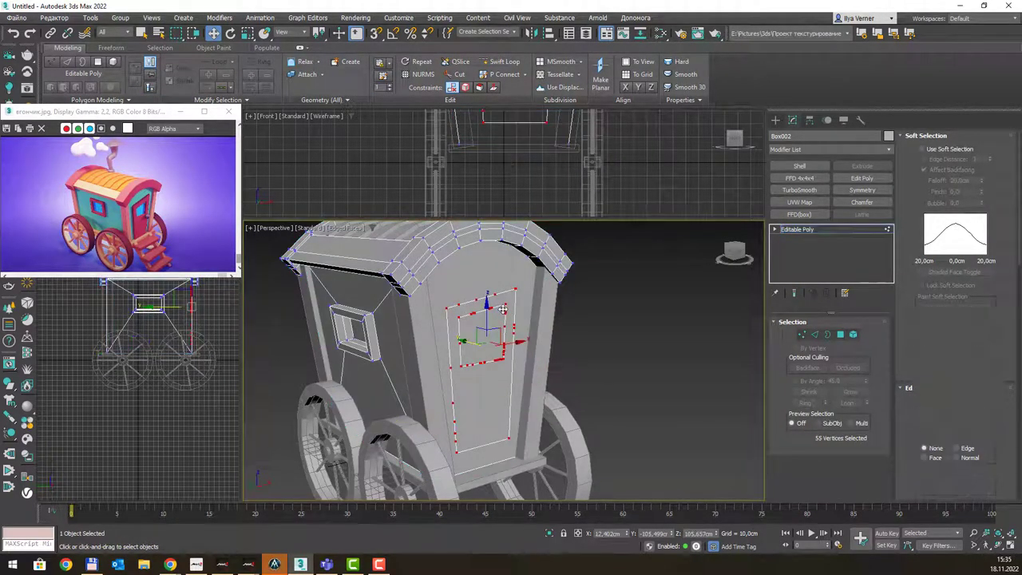
scroll(506, 329, "up", 5)
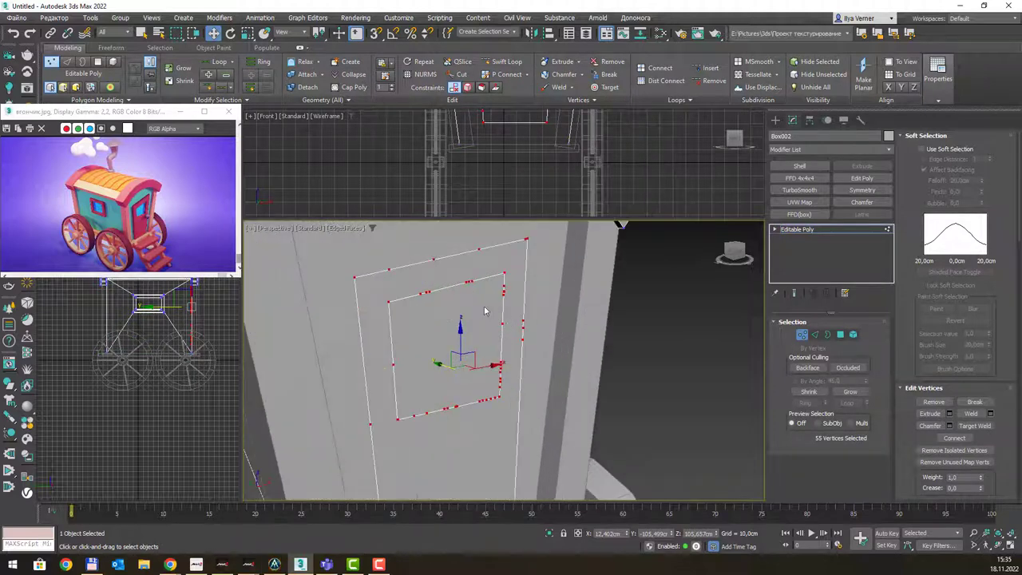
scroll(428, 262, "down", 5)
scroll(449, 295, "up", 2)
scroll(449, 295, "up", 3)
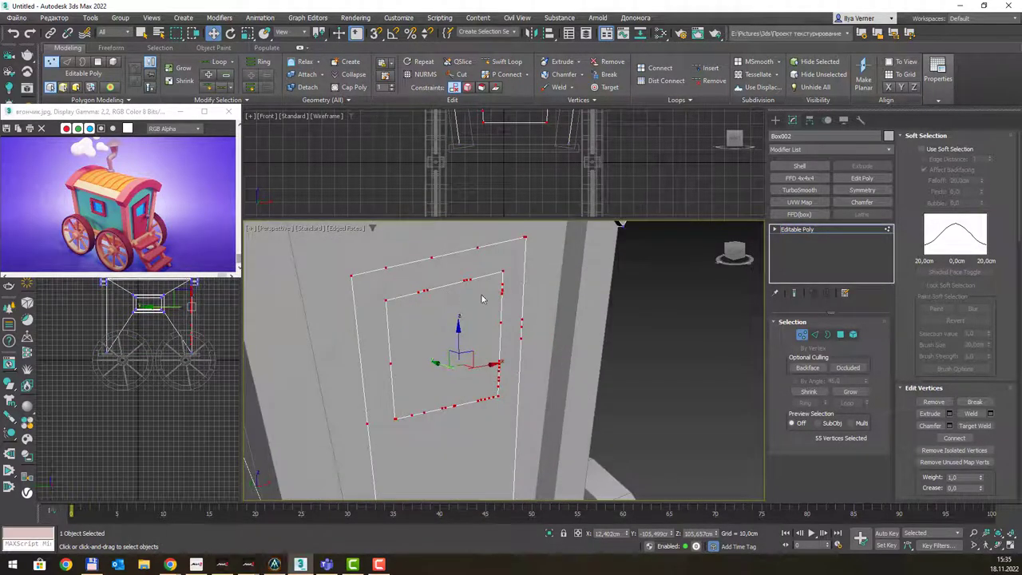
scroll(449, 295, "down", 5)
Enable Backface culling so vertex selection ignores back-facing geometry.
mouse_move(472, 287)
middle_mouse_down("alt")
mouse_move(493, 271)
mouse_move(567, 289)
mouse_move(648, 342)
middle_mouse_up("alt")
left_click(808, 368)
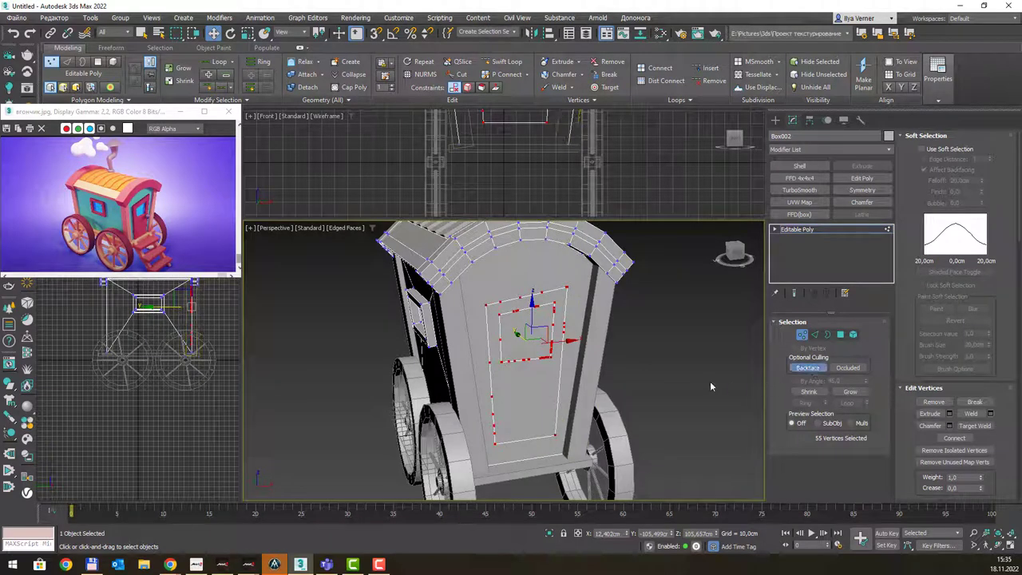
scroll(570, 322, "up", 5)
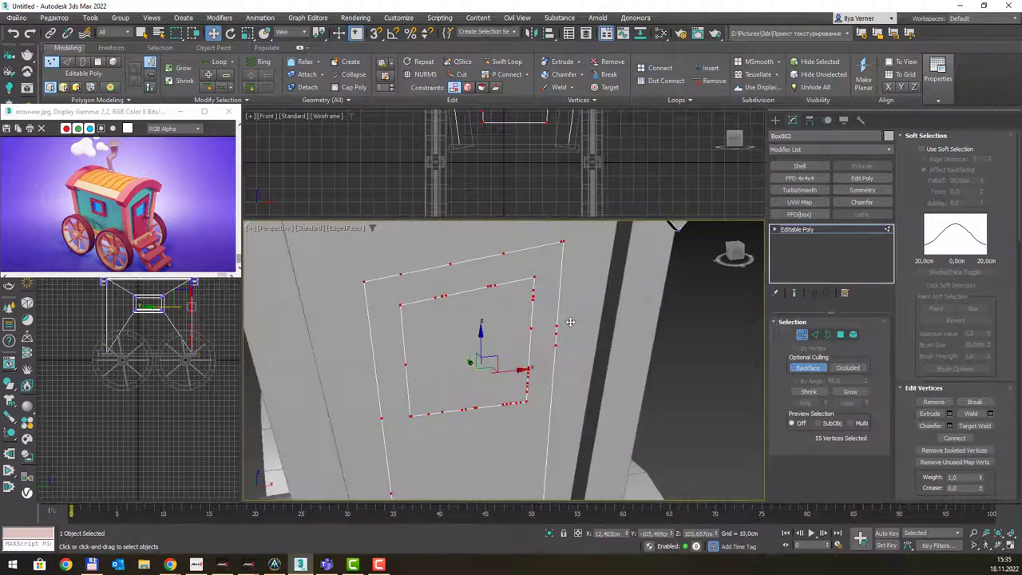
scroll(570, 322, "down", 5)
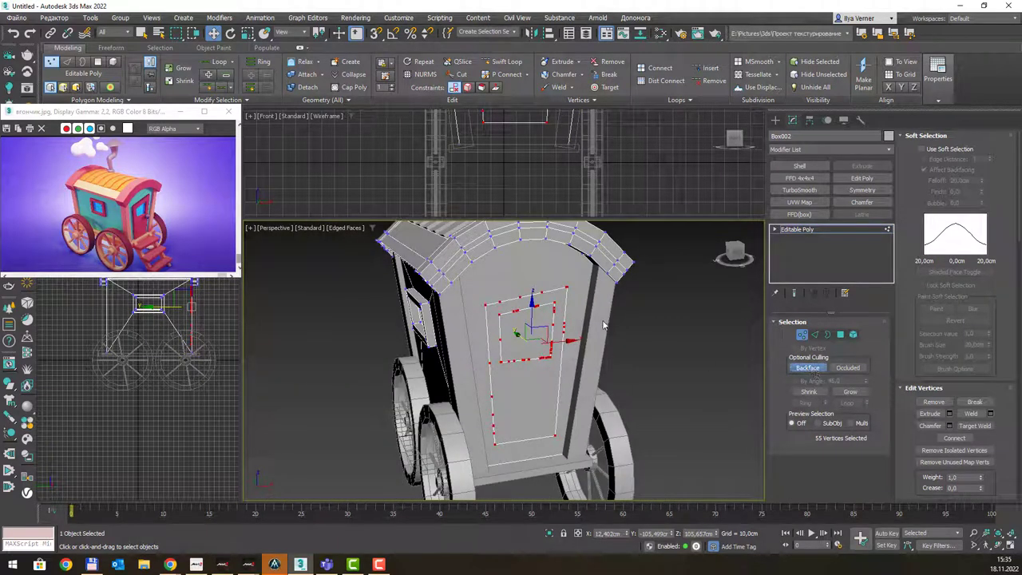
middle_click_drag(605, 322, 512, 301, "alt")
left_click(505, 298)
scroll(505, 299, "up", 4)
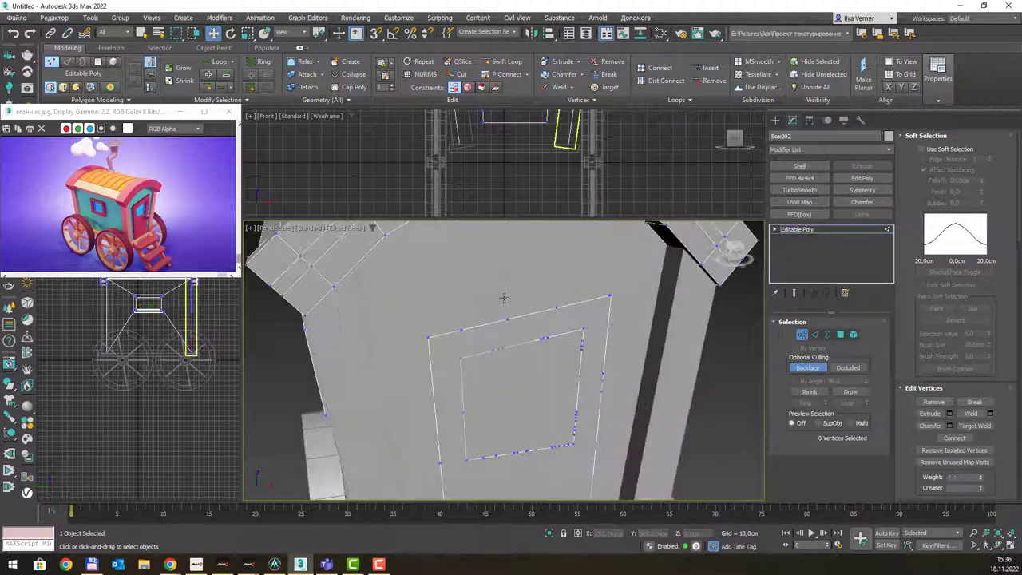
scroll(505, 298, "up", 2)
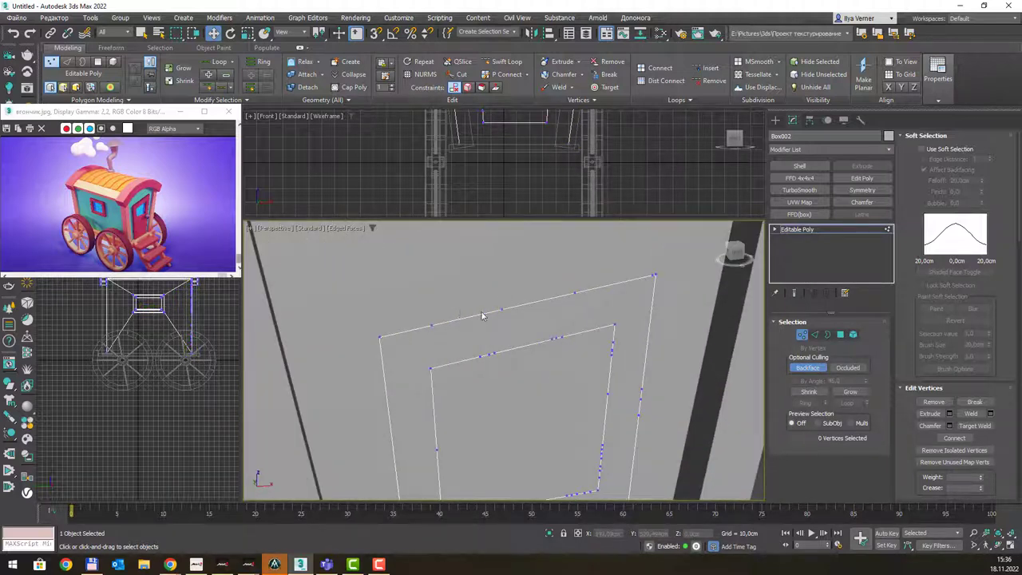
Save the scene under the name Vagon_01, producing Vagon_01.max in the project folder.
key("ctrl+s")
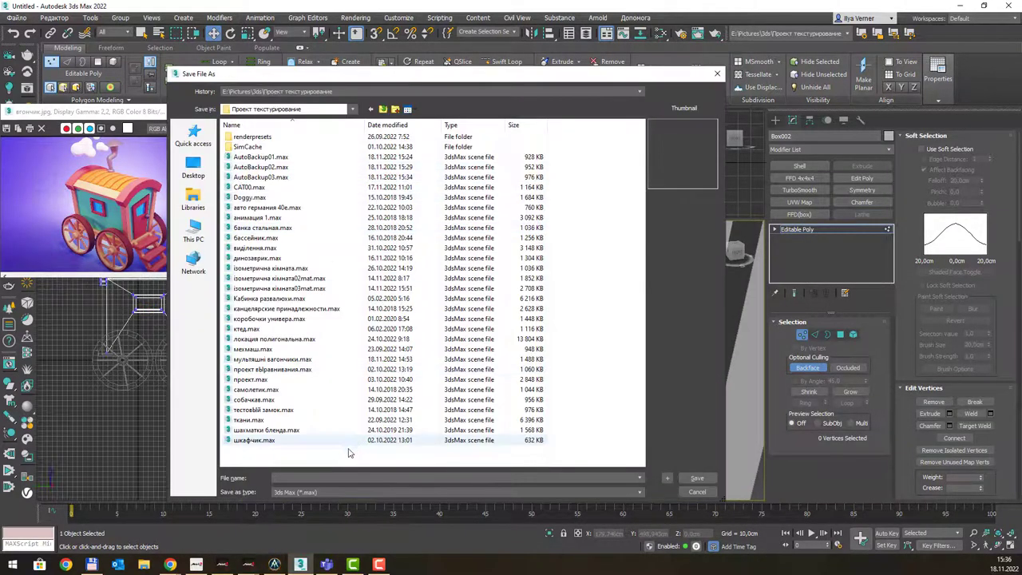
left_click(345, 479)
type("d")
left_click(346, 479)
left_click(346, 479)
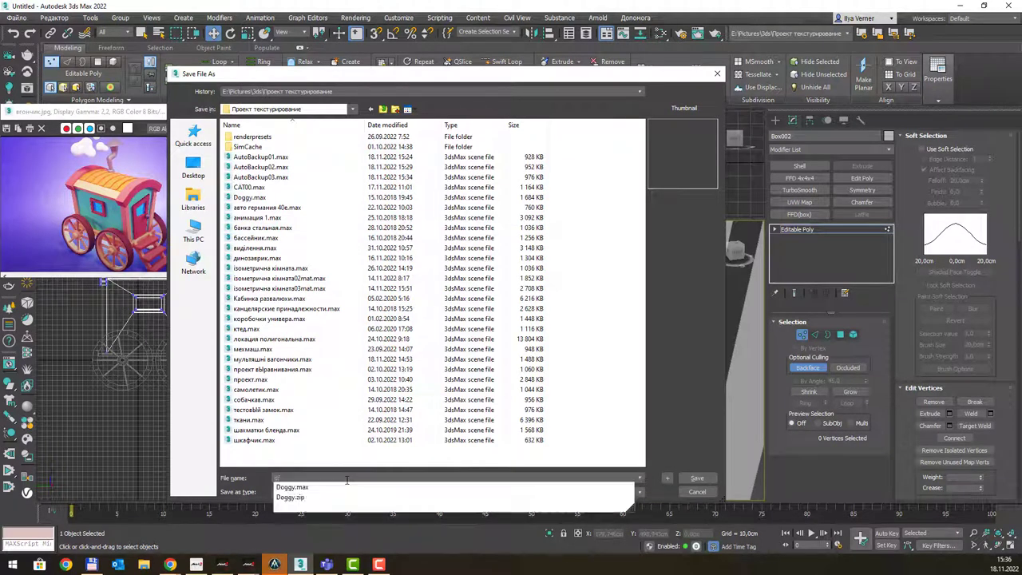
left_click(347, 479)
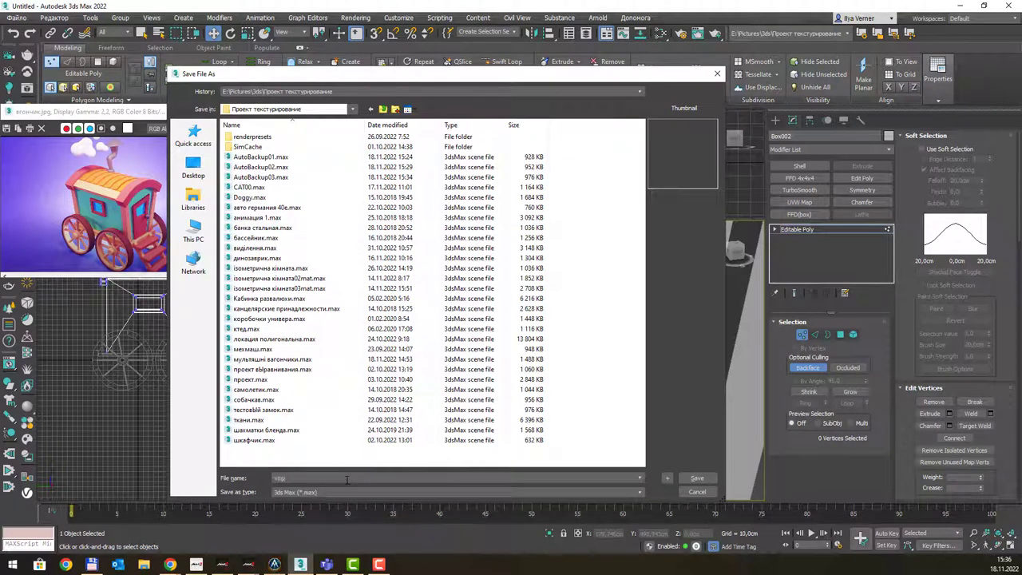
type("Vagon_01")
key("Return")
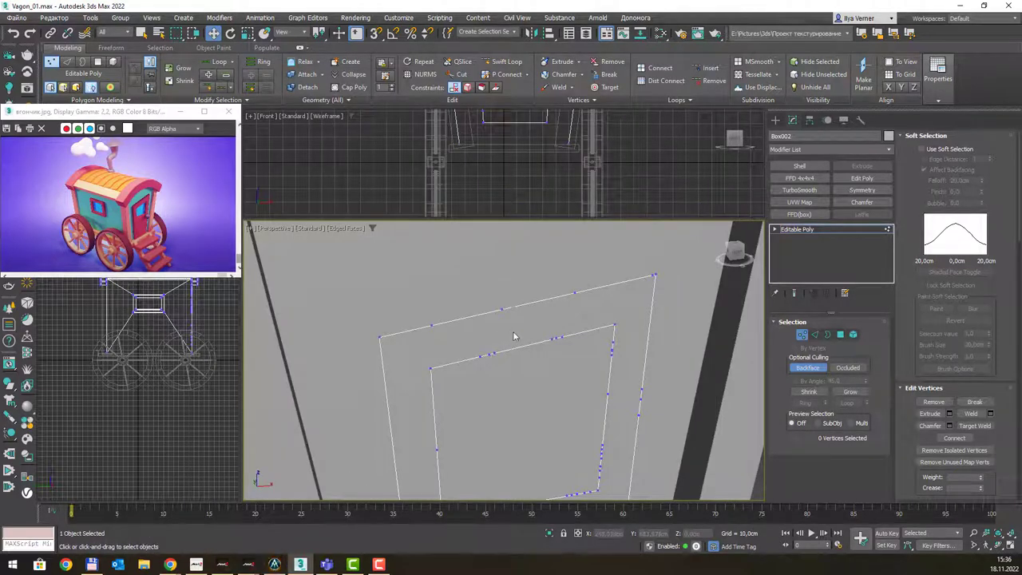
Frame the door window and test-select vertices along its top edge and corner.
middle_click_drag(470, 331, 428, 323)
mouse_move(383, 296)
left_mouse_down()
mouse_move(538, 325)
mouse_move(526, 329)
left_mouse_up()
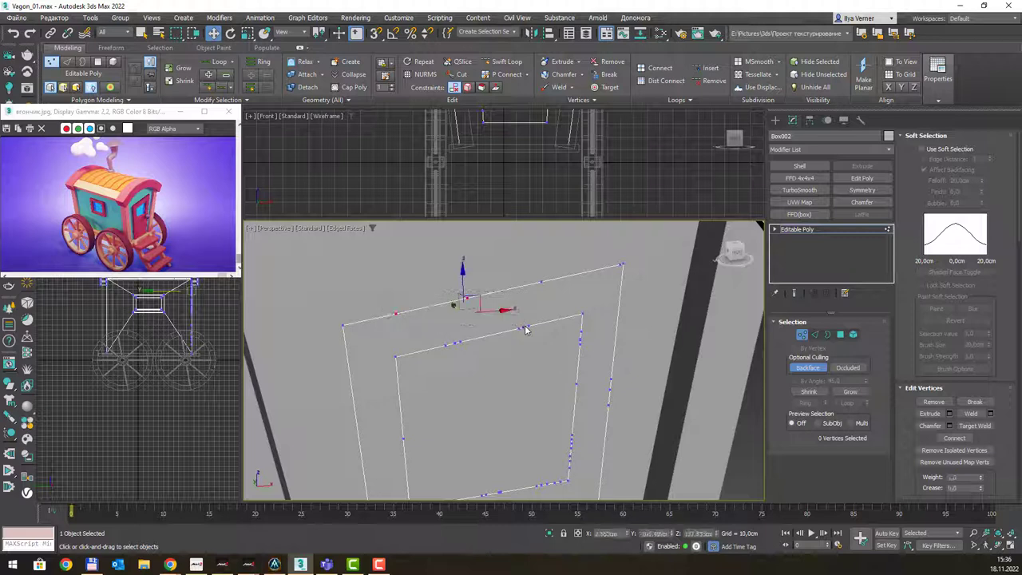
key("ctrl+z")
left_click(541, 281)
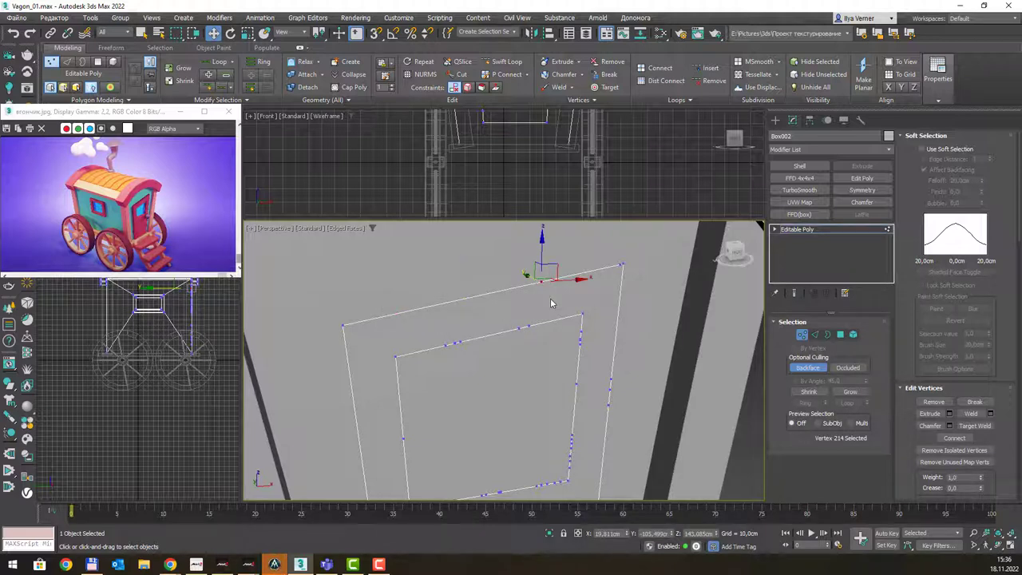
left_click(551, 304)
scroll(631, 263, "up", 2)
scroll(639, 267, "up", 2)
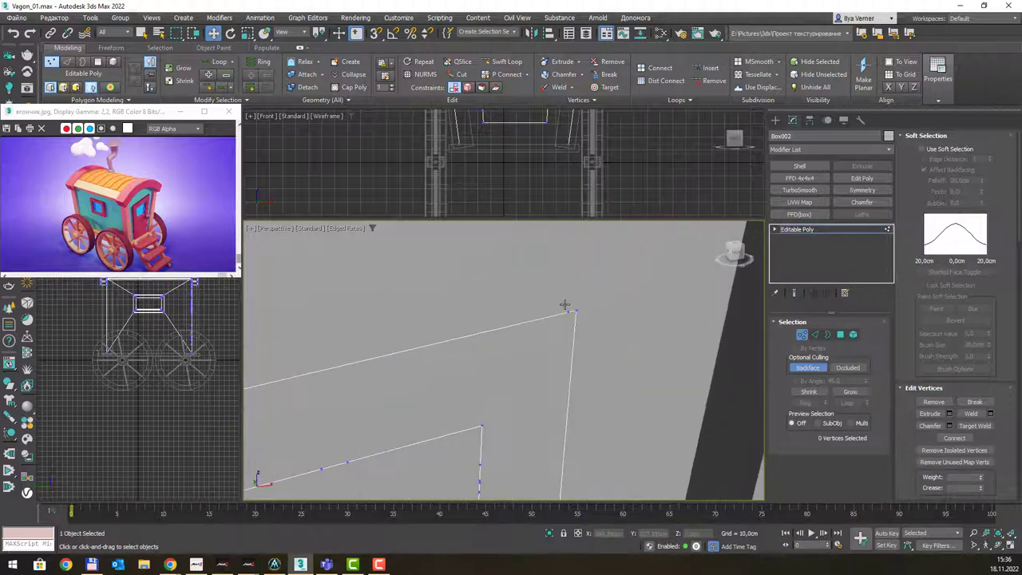
left_click(570, 311)
left_click(580, 345)
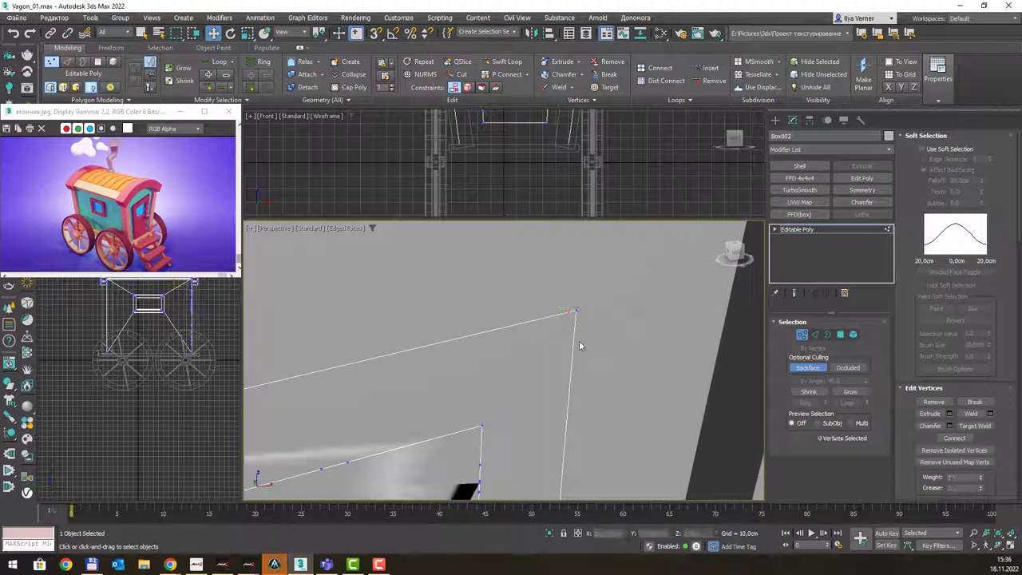
scroll(572, 345, "down", 5)
scroll(572, 345, "down", 2)
mouse_move(604, 319)
middle_mouse_down("alt")
mouse_move(564, 315)
mouse_move(534, 333)
middle_mouse_up("alt")
scroll(534, 333, "up", 3)
scroll(534, 335, "up", 2)
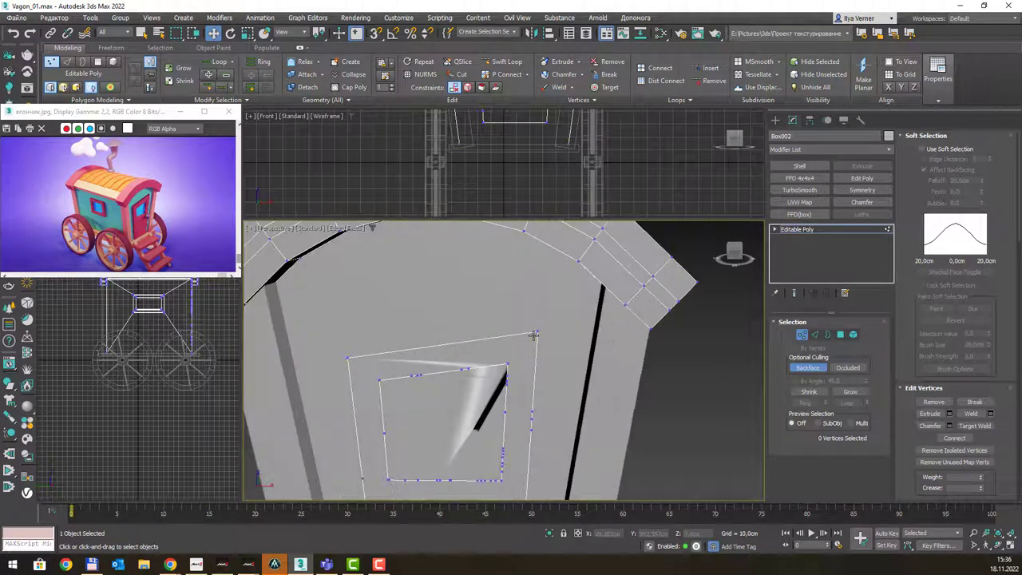
Select the extra vertices on the window's inner top edge and delete them.
right_click(413, 369)
left_click_drag(472, 399, 473, 400)
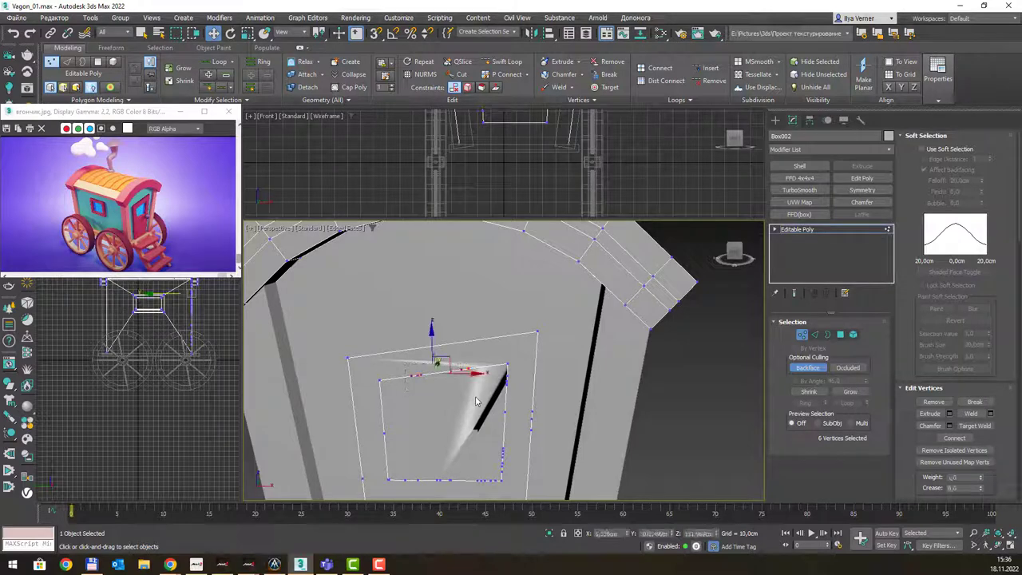
key("BackSpace")
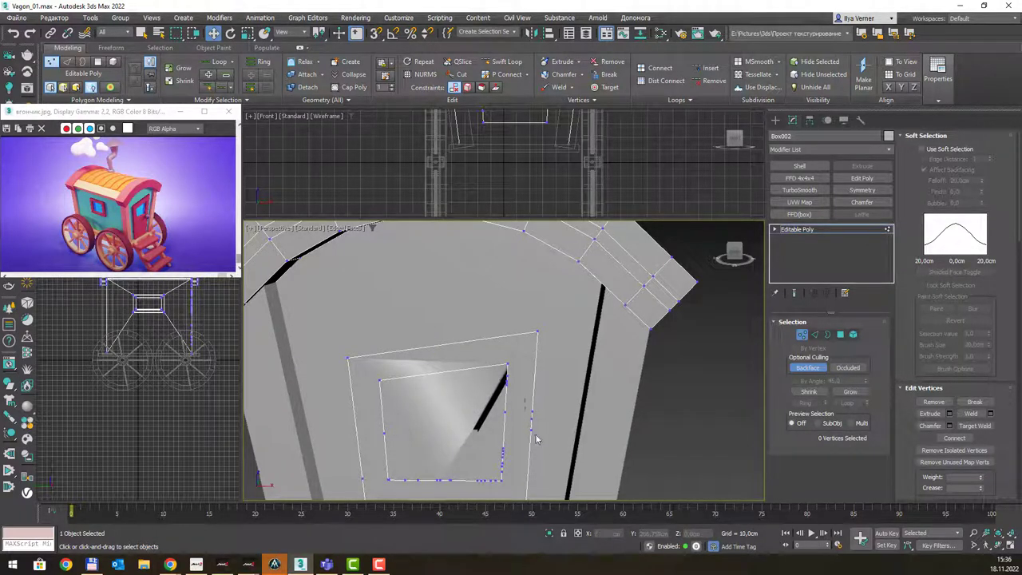
left_click_drag(526, 399, 540, 444)
Switch to the front view and toggle wireframe to inspect the door window.
scroll(540, 448, "down", 5)
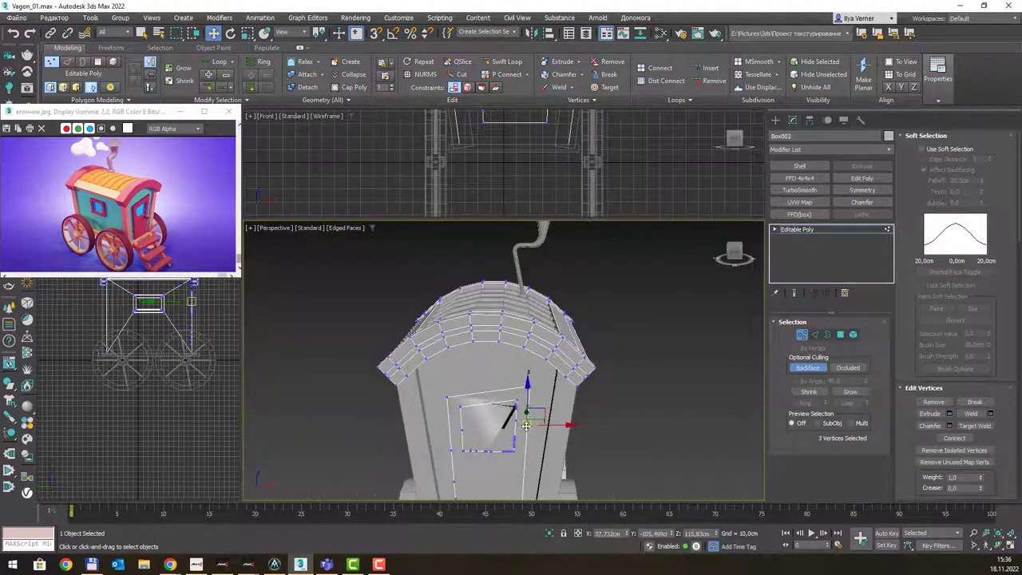
scroll(538, 400, "down", 3)
key("f")
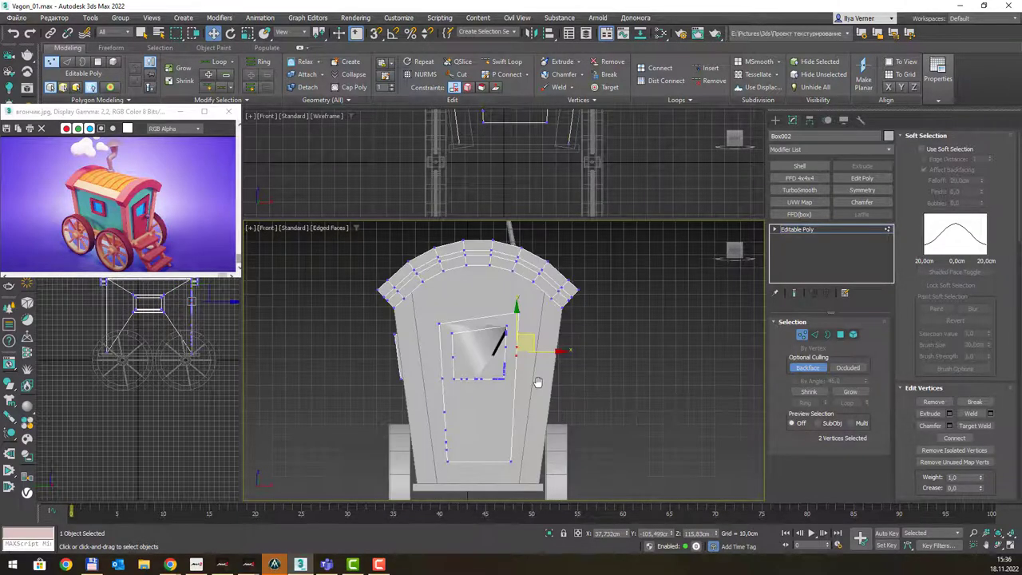
key("F3")
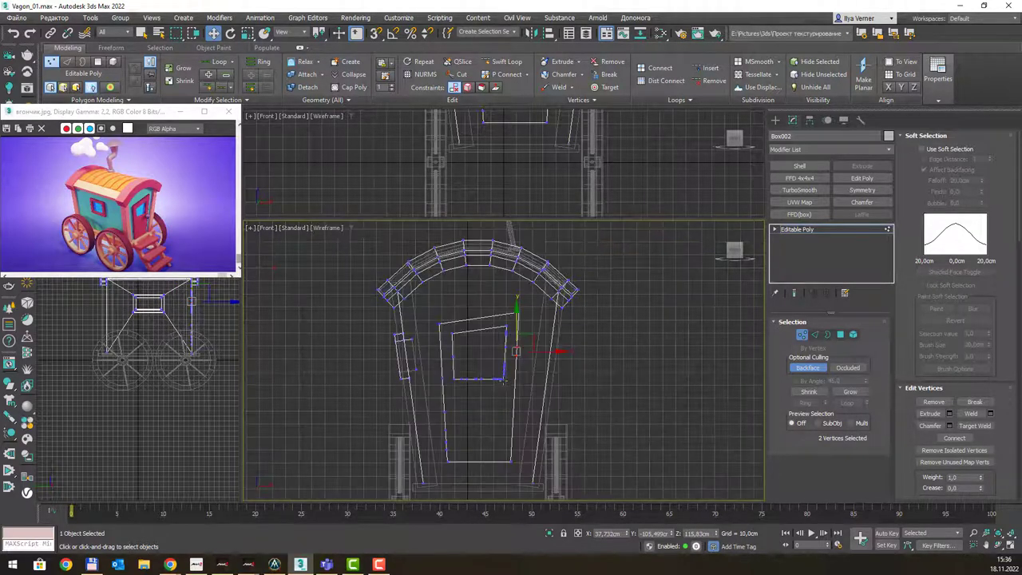
scroll(504, 400, "up", 3)
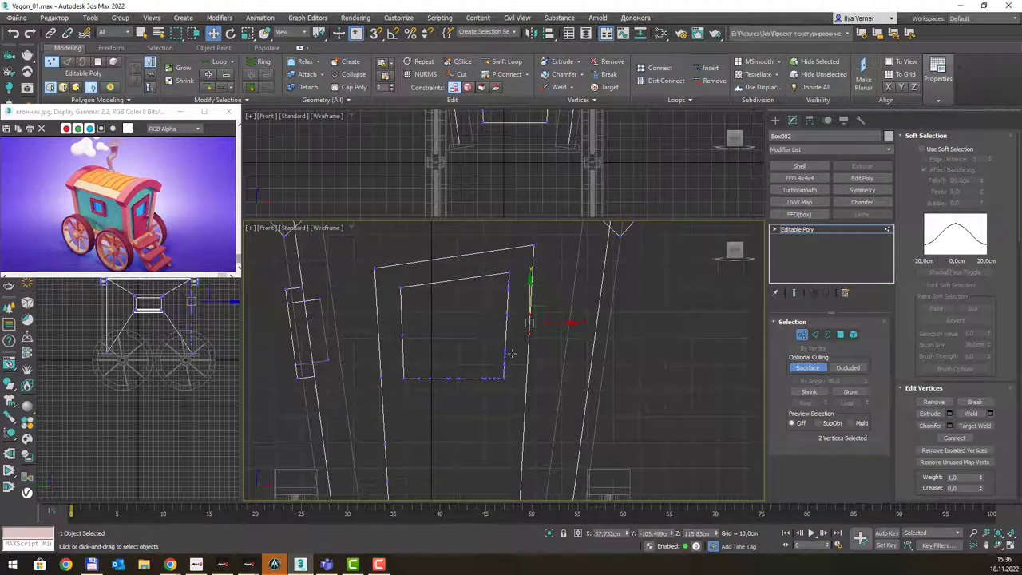
key("F3")
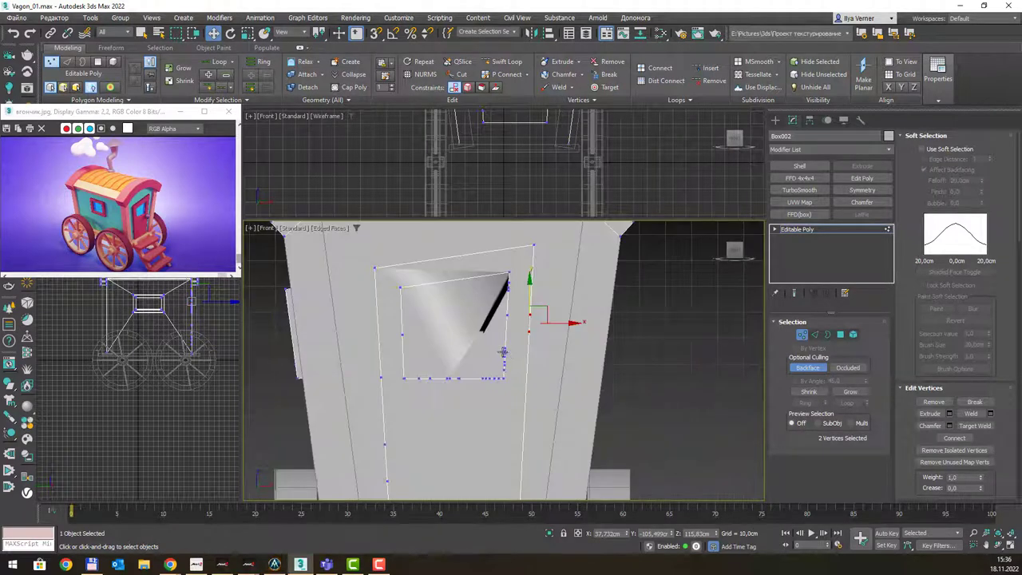
scroll(512, 352, "down", 2)
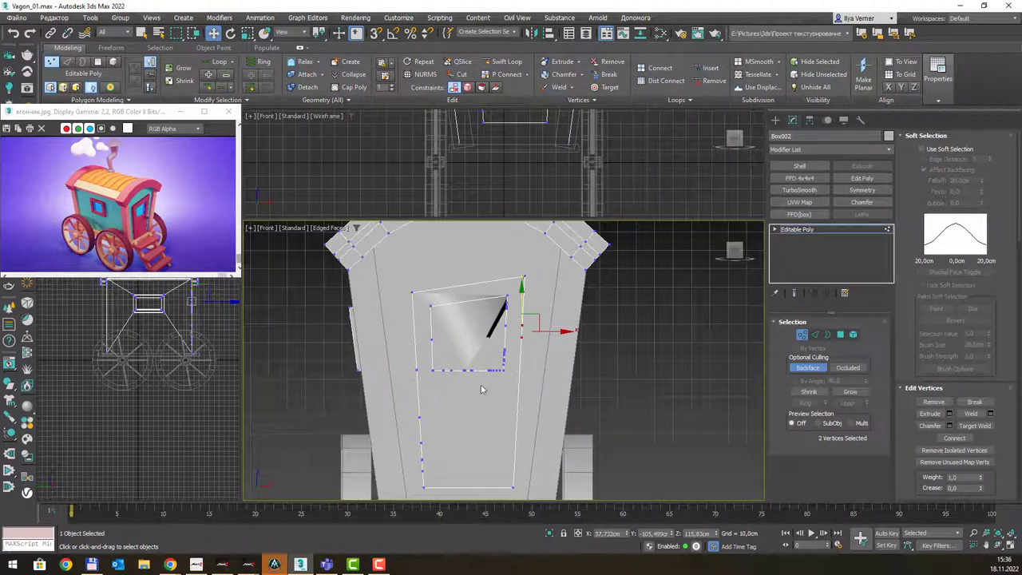
Remove the extra vertices along the window's bottom edge.
left_click_drag(445, 480, 445, 480)
left_click(445, 481)
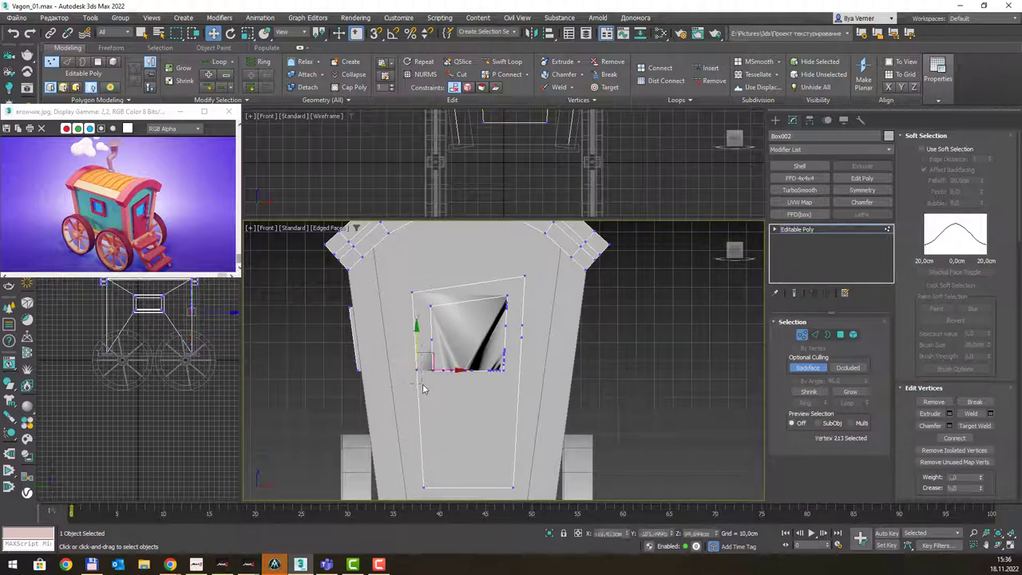
left_click_drag(423, 389, 423, 389)
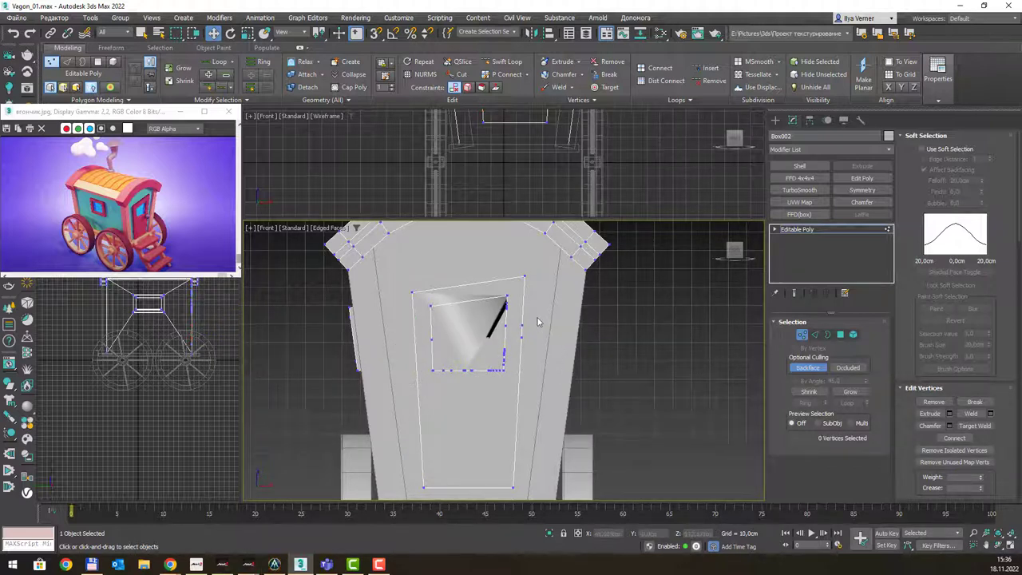
left_click_drag(536, 317, 513, 367)
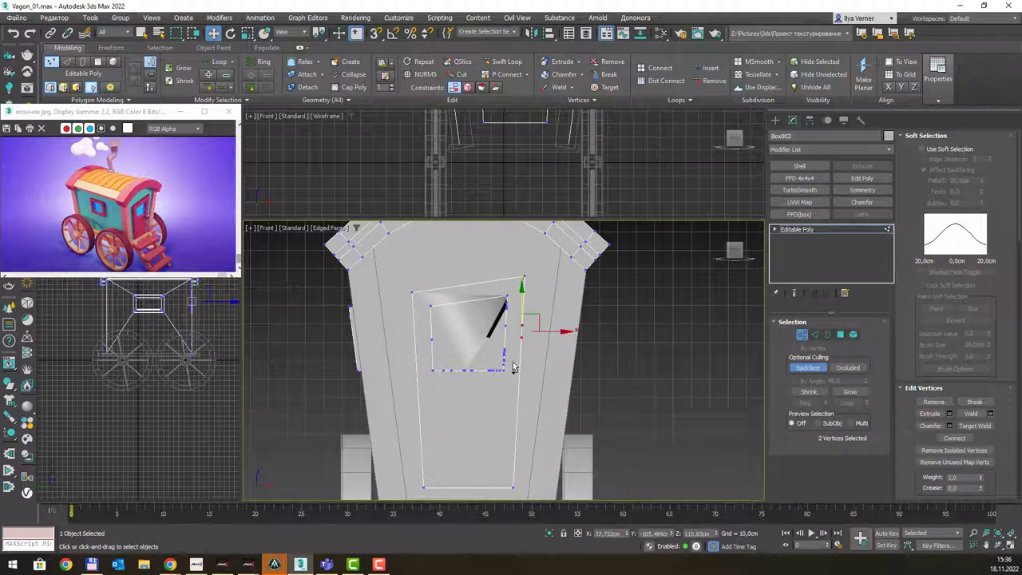
scroll(484, 327, "up", 2)
left_click_drag(421, 366, 421, 366)
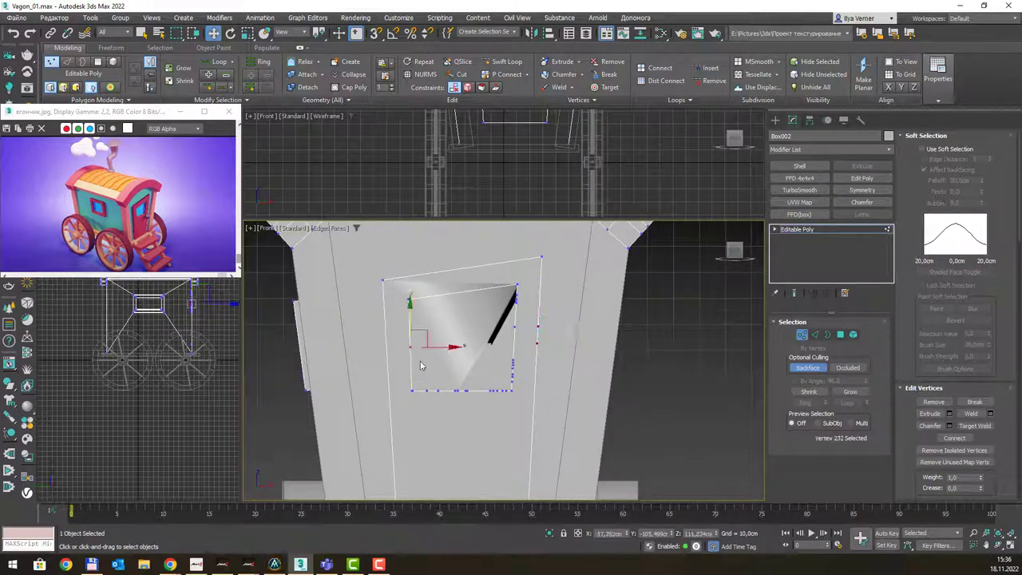
scroll(533, 303, "up", 2)
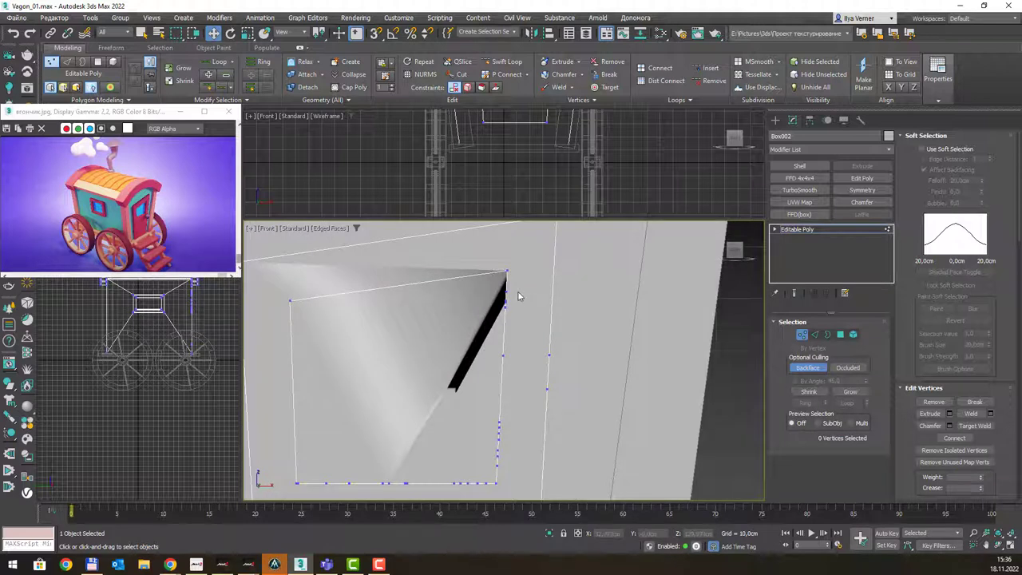
left_click_drag(493, 323, 515, 473)
left_click(487, 331)
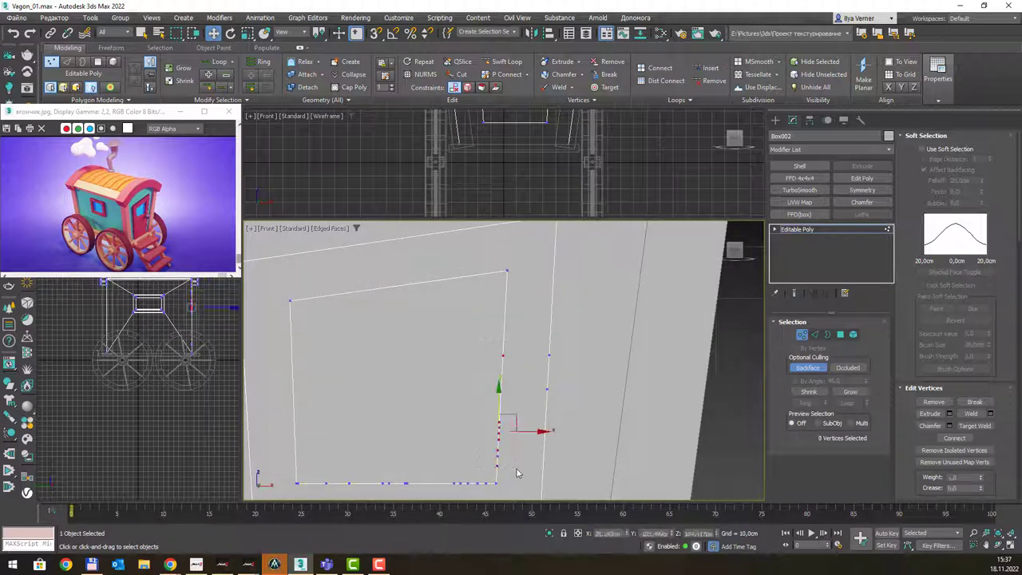
middle_click_drag(374, 383, 395, 355)
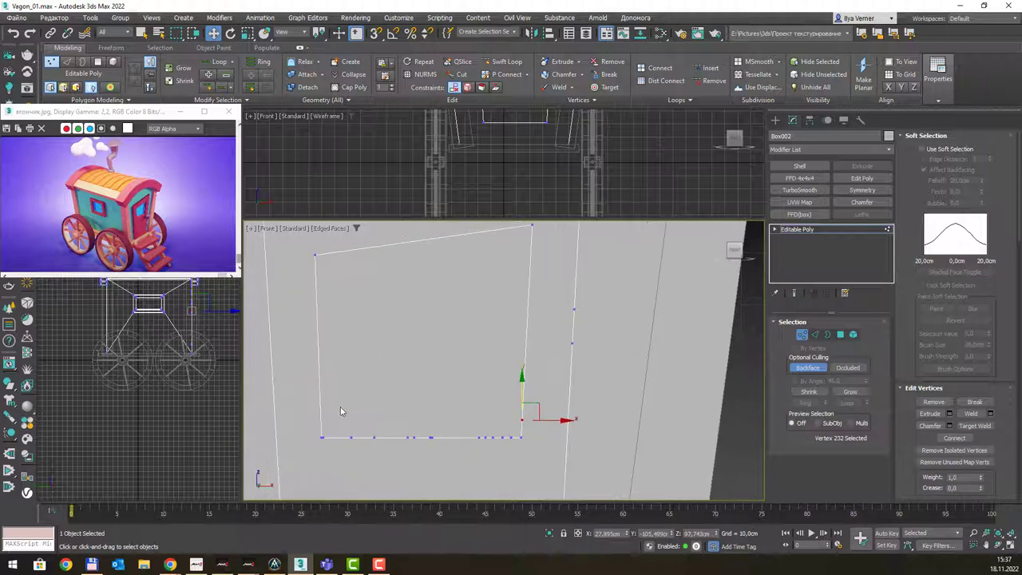
left_click_drag(338, 403, 518, 486)
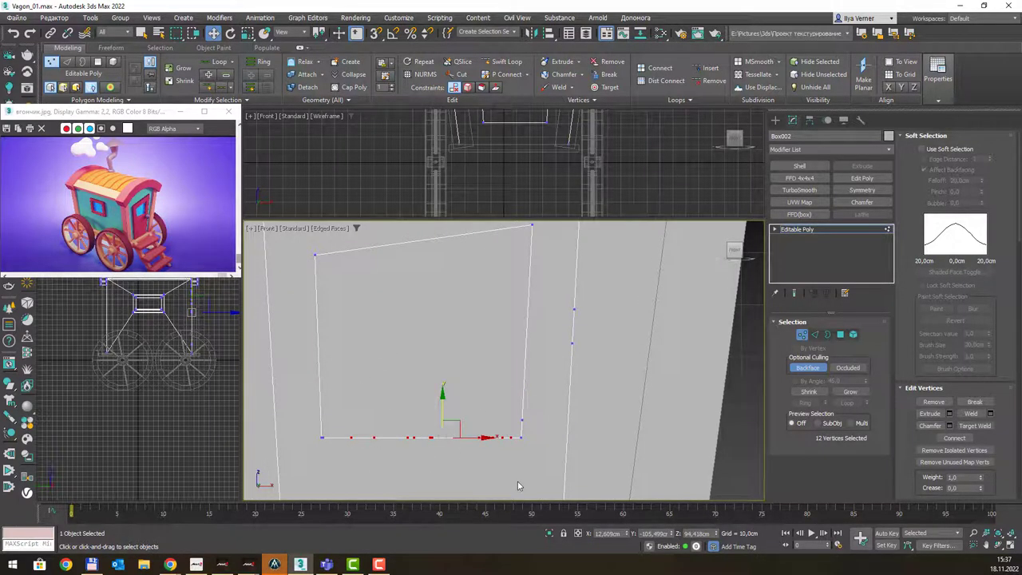
key("BackSpace")
Reframe the whole window opening and check its bottom corner vertices.
left_click_drag(515, 405, 535, 425)
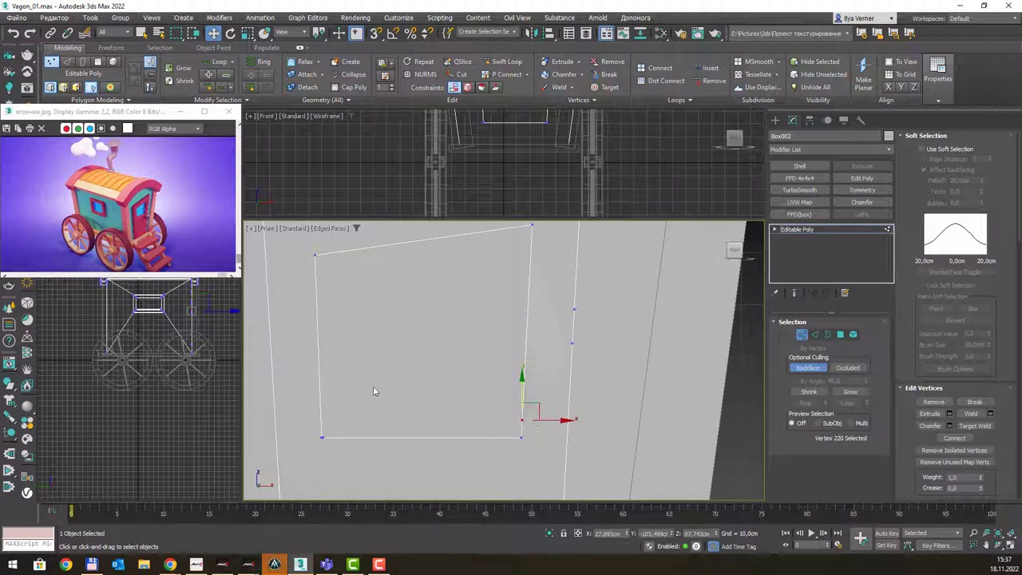
scroll(415, 367, "down", 2)
middle_click_drag(406, 354, 501, 365)
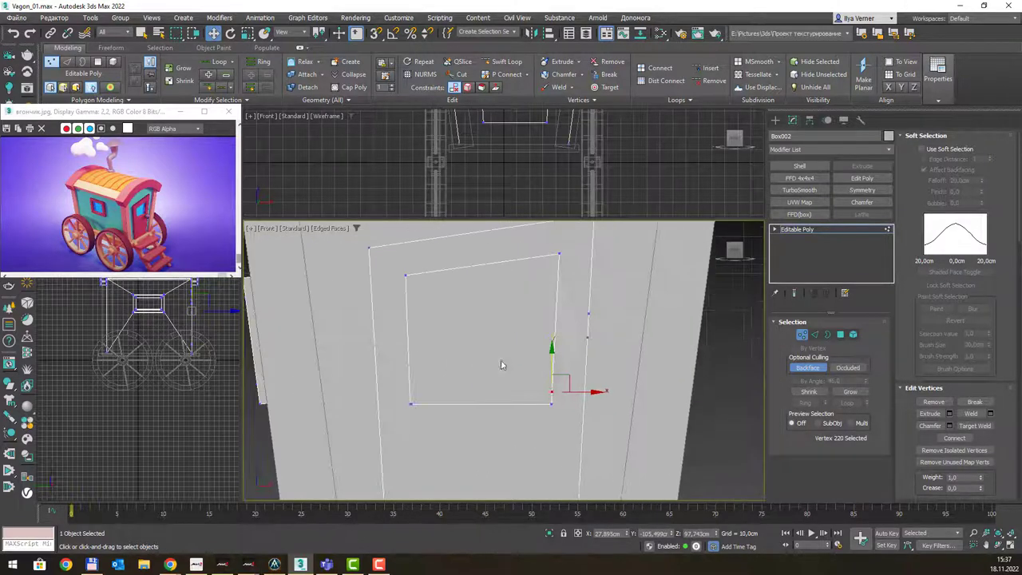
scroll(427, 383, "up", 4)
scroll(429, 409, "up", 2)
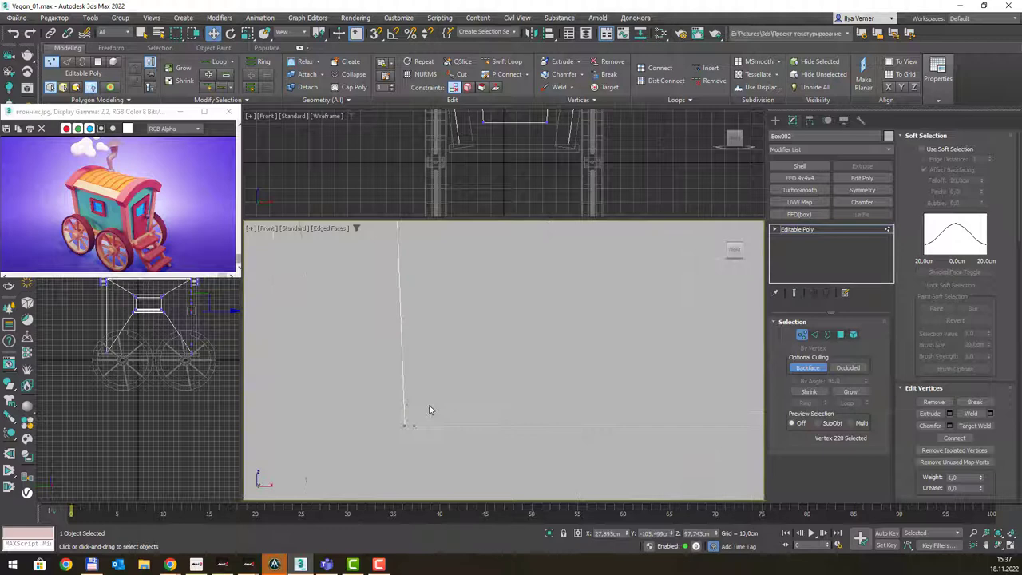
left_click_drag(419, 444, 414, 449)
left_click(415, 449)
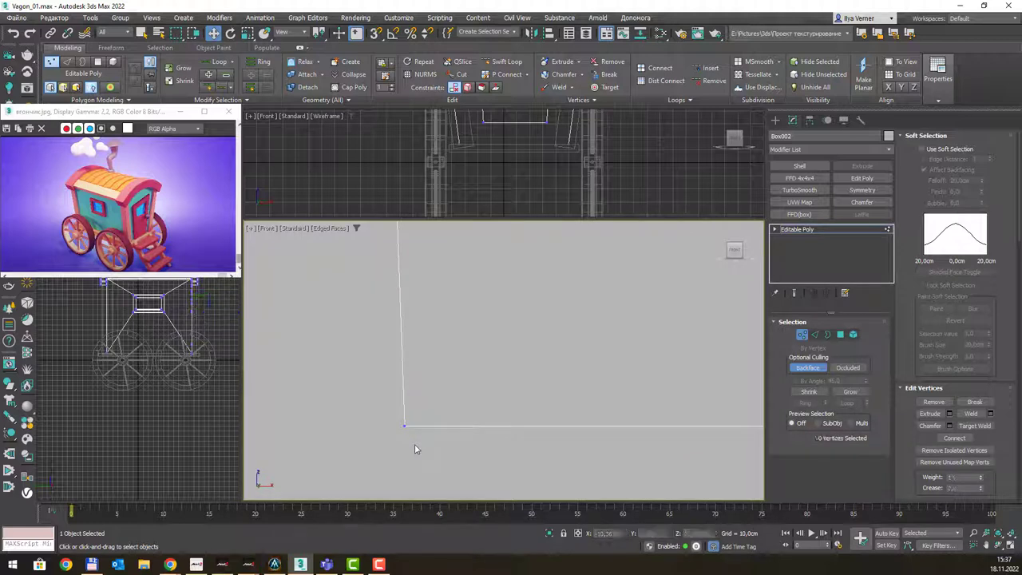
scroll(444, 299, "down", 2)
scroll(496, 281, "down", 4)
scroll(471, 351, "up", 2)
scroll(422, 354, "up", 1)
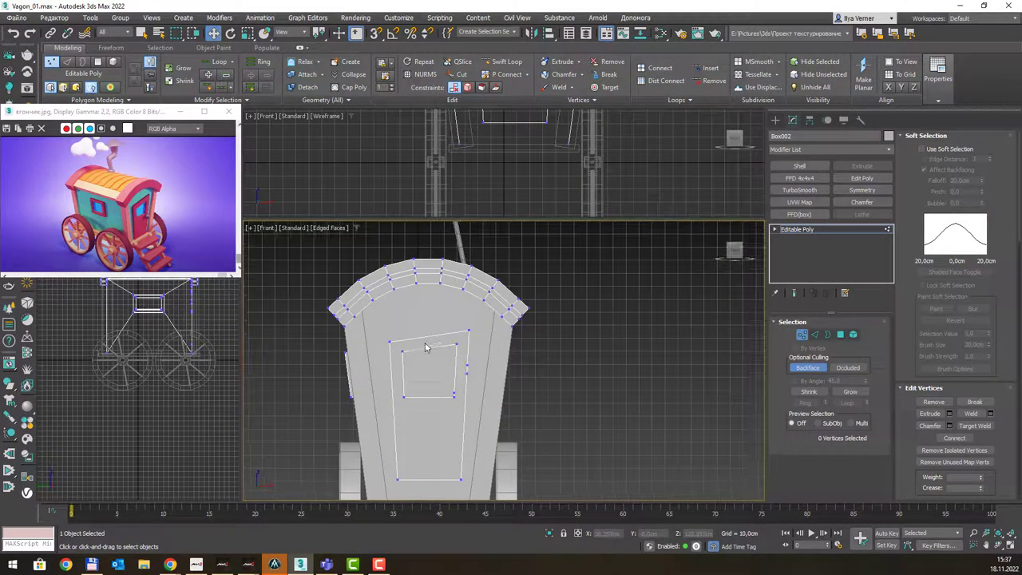
scroll(416, 348, "up", 1)
scroll(414, 346, "up", 1)
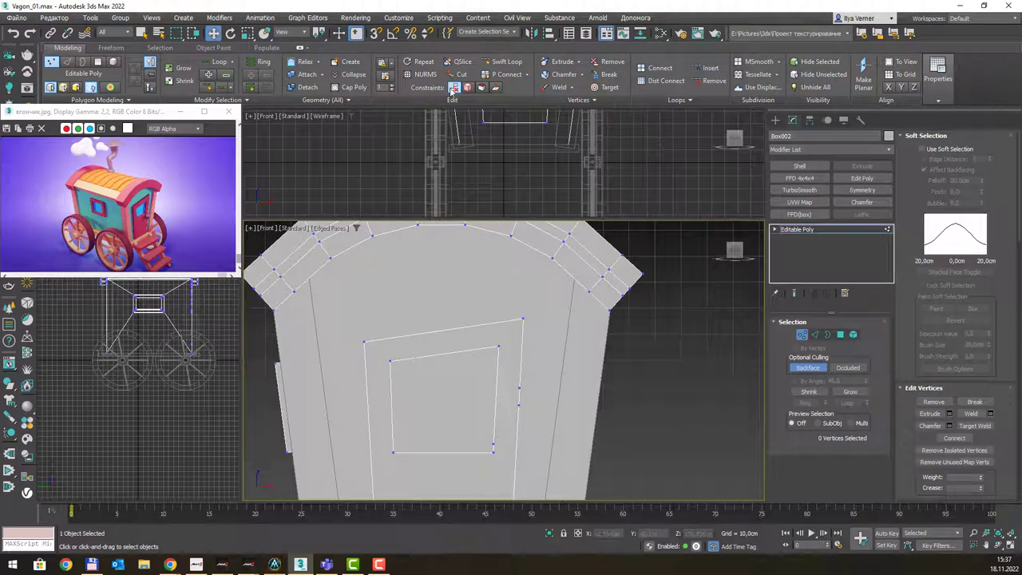
Cut snapped edges linking the door's corners to the window corners and door bottom.
left_click(460, 74)
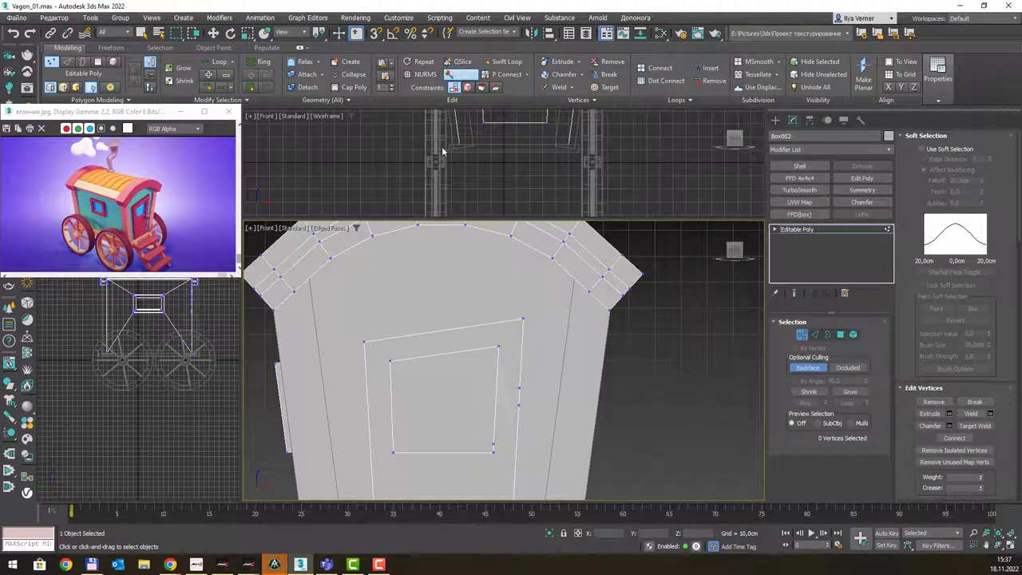
key("s")
left_click(364, 343)
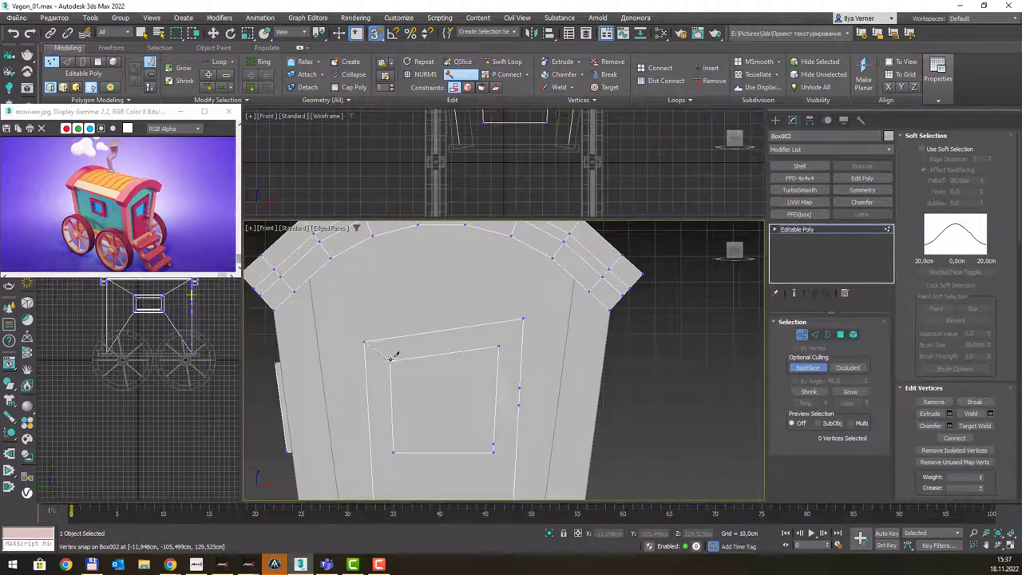
left_click(498, 347)
left_click(523, 322)
middle_click_drag(524, 322, 511, 183)
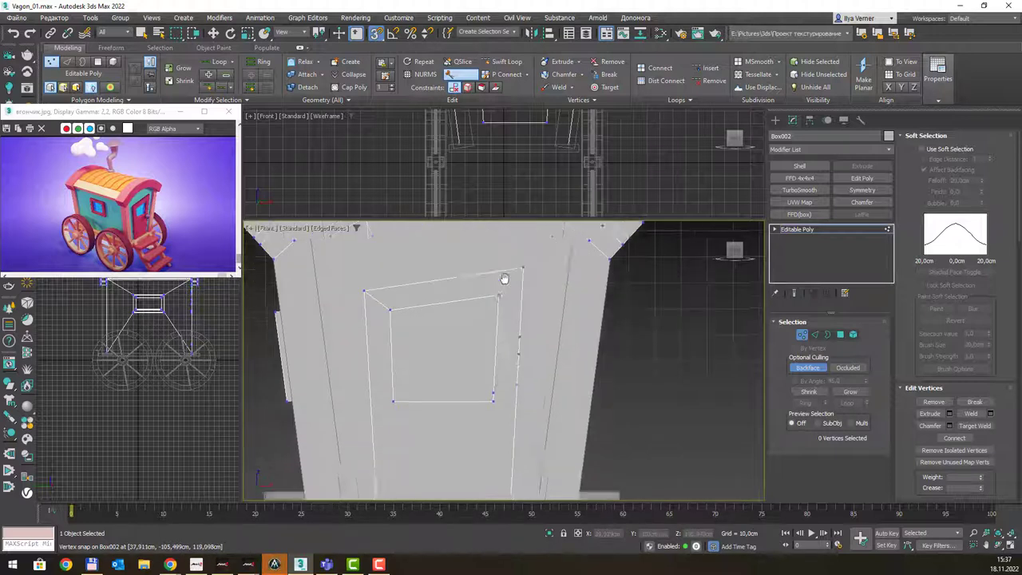
left_click(381, 474)
left_click(395, 309)
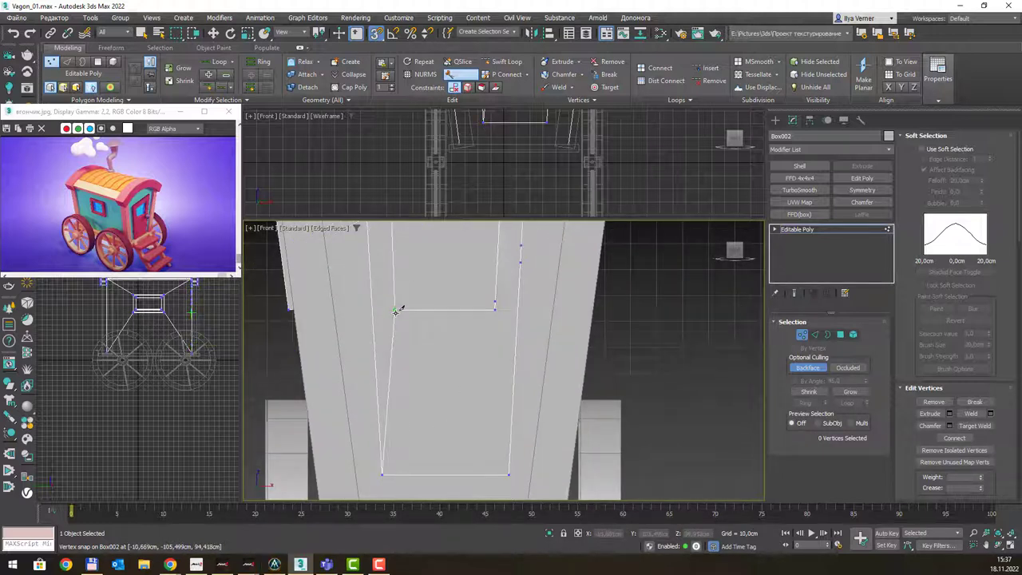
left_click(494, 309)
left_click(508, 474)
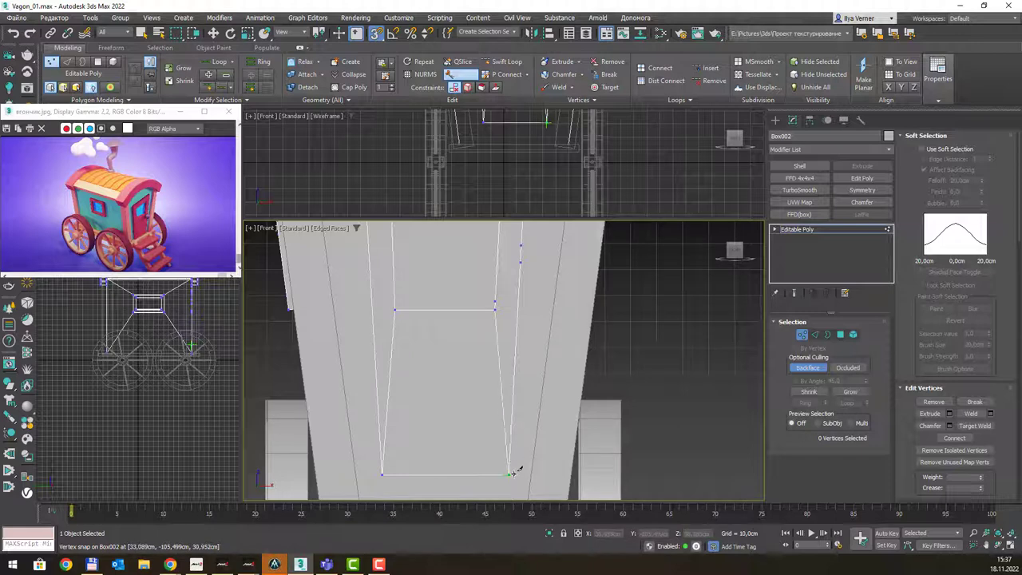
Cut edges from the door's two bottom corners down to the cabin's bottom edge.
mouse_move(533, 444)
middle_mouse_down()
mouse_move(540, 423)
mouse_move(484, 335)
middle_mouse_up()
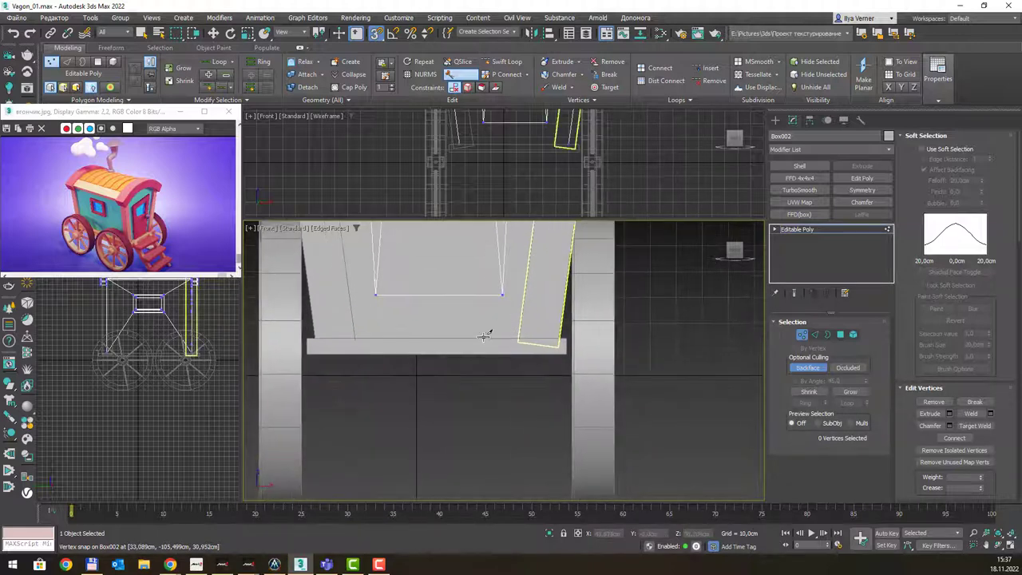
middle_click_drag(392, 312, 397, 383)
left_click(379, 365)
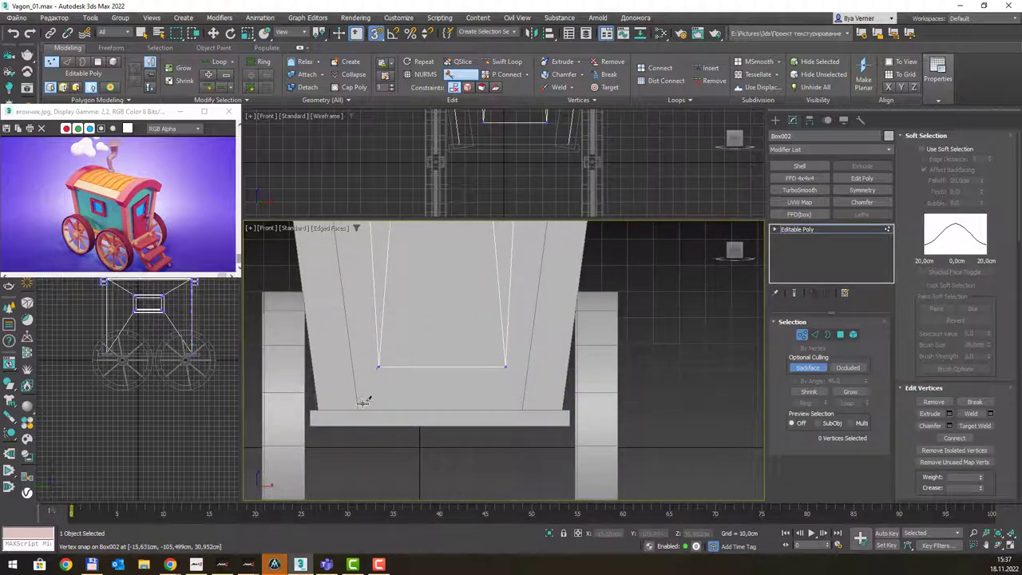
left_click(359, 409)
left_click(506, 366)
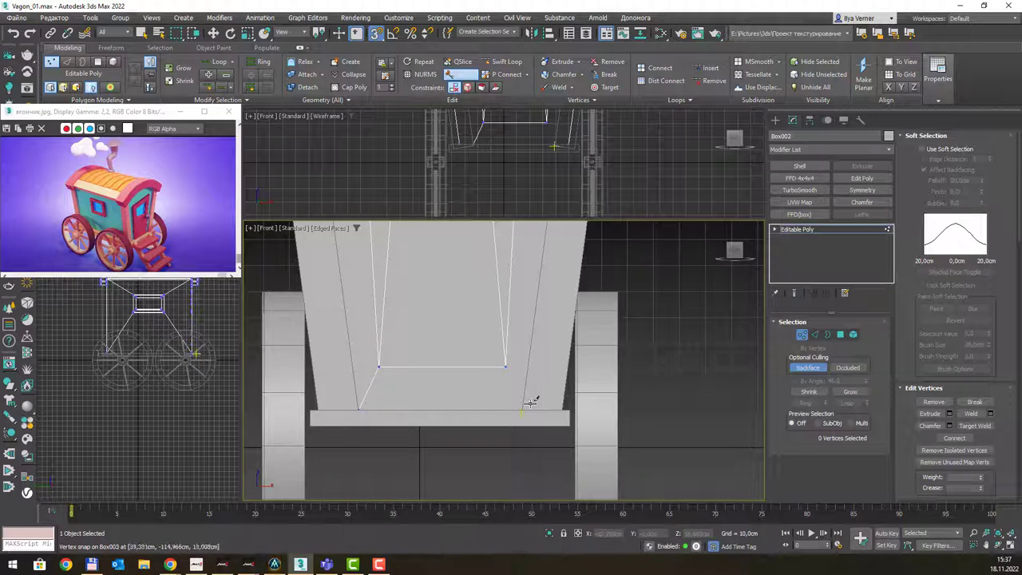
left_click(523, 412)
scroll(511, 319, "down", 2)
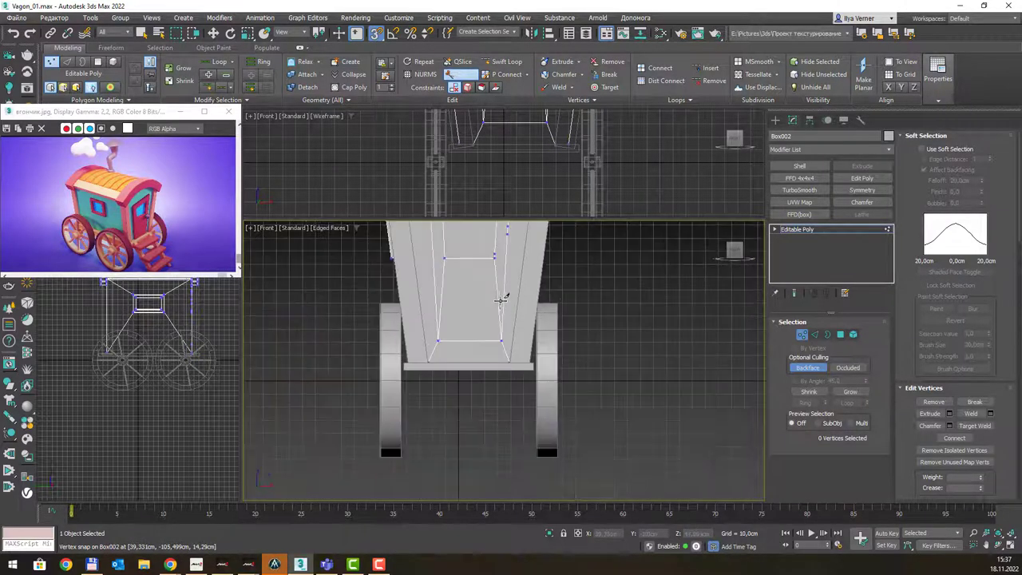
scroll(495, 367, "down", 2)
middle_click_drag(488, 376, 477, 339)
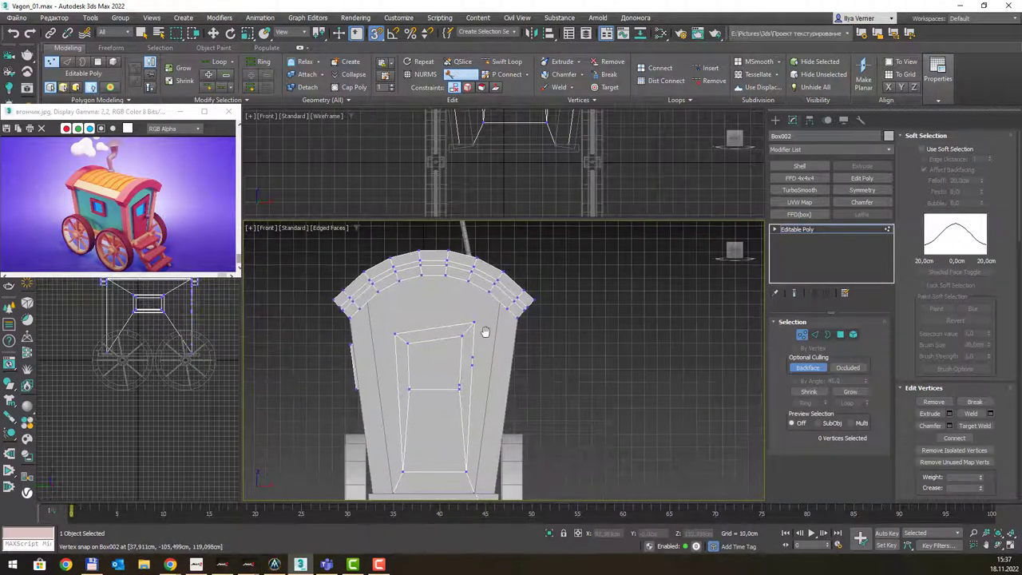
right_click(550, 359)
right_click(551, 352)
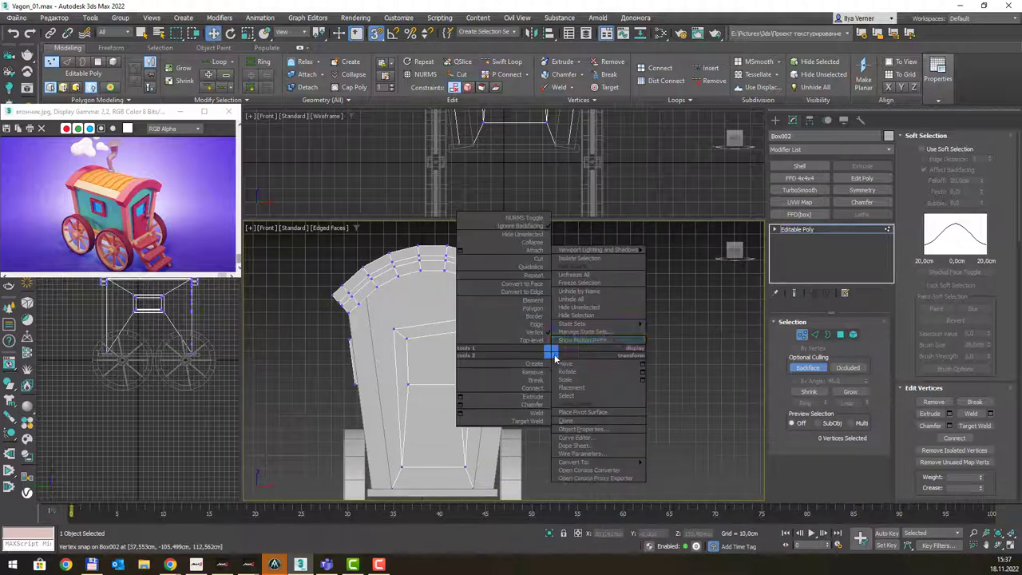
left_click(681, 329)
Delete the stray vertices and their edges beside the door.
scroll(479, 365, "up", 4)
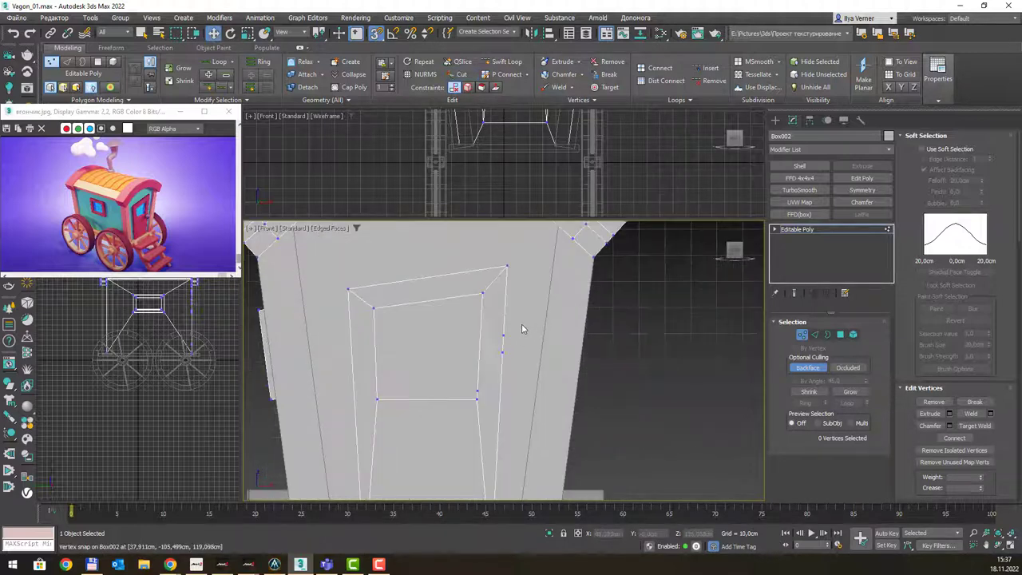
left_click_drag(497, 387, 496, 387)
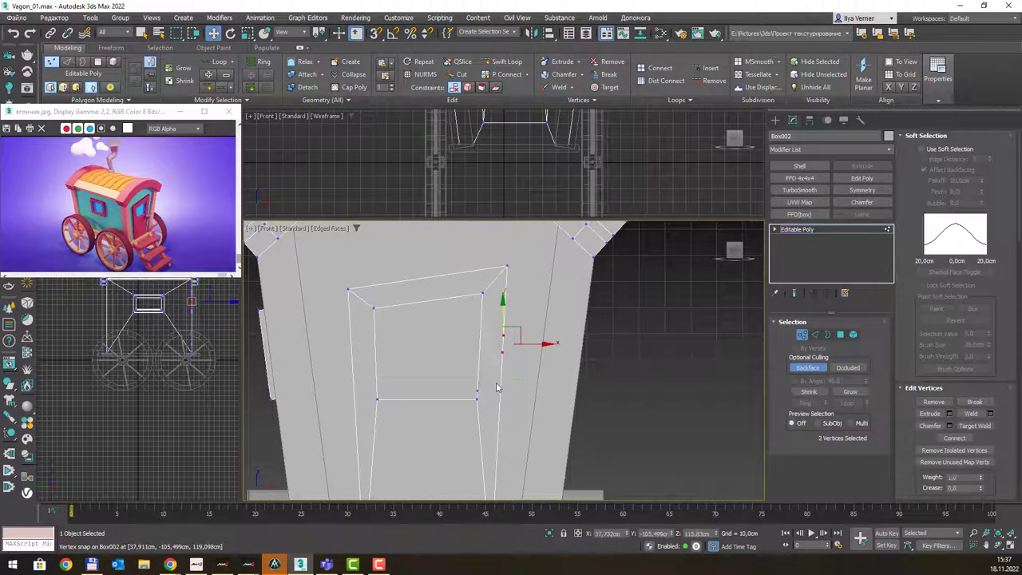
key("BackSpace")
key("alt+c")
left_click(501, 348)
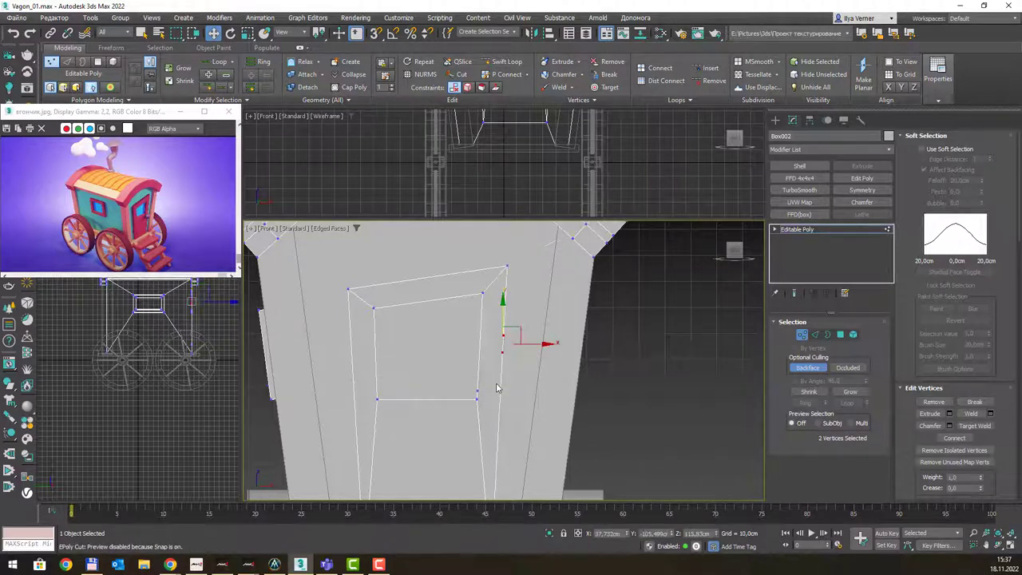
left_click_drag(502, 349, 498, 361)
key("ctrl+z")
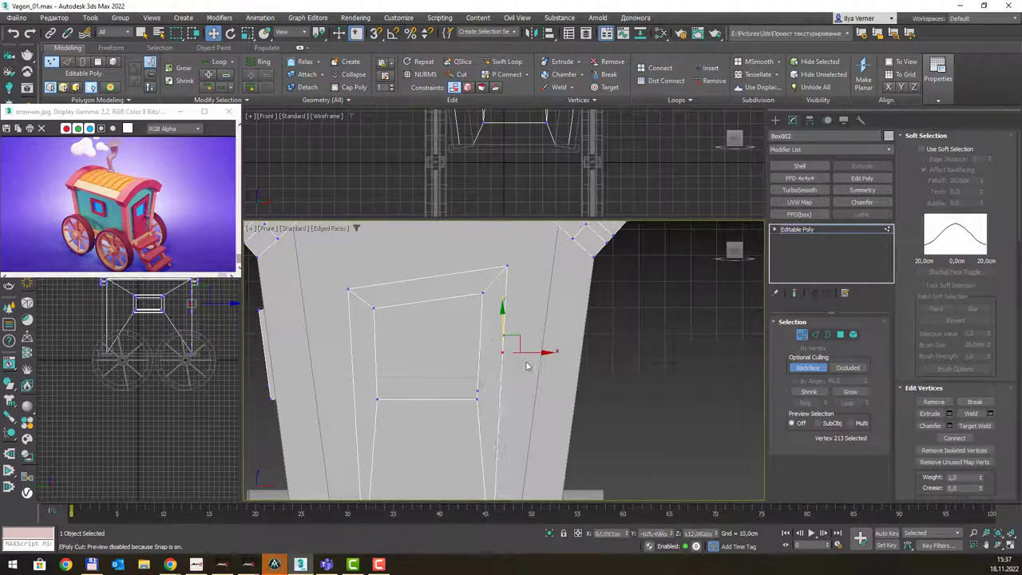
key("q")
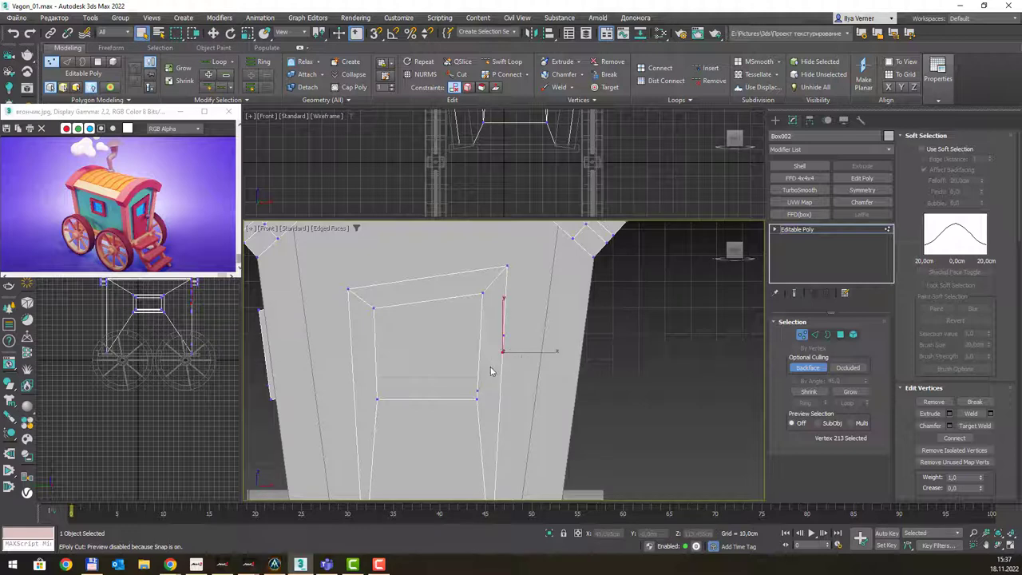
key("BackSpace")
Cut an edge from the cabin's top edge down to a door top corner.
middle_click_drag(491, 371, 479, 336, "alt")
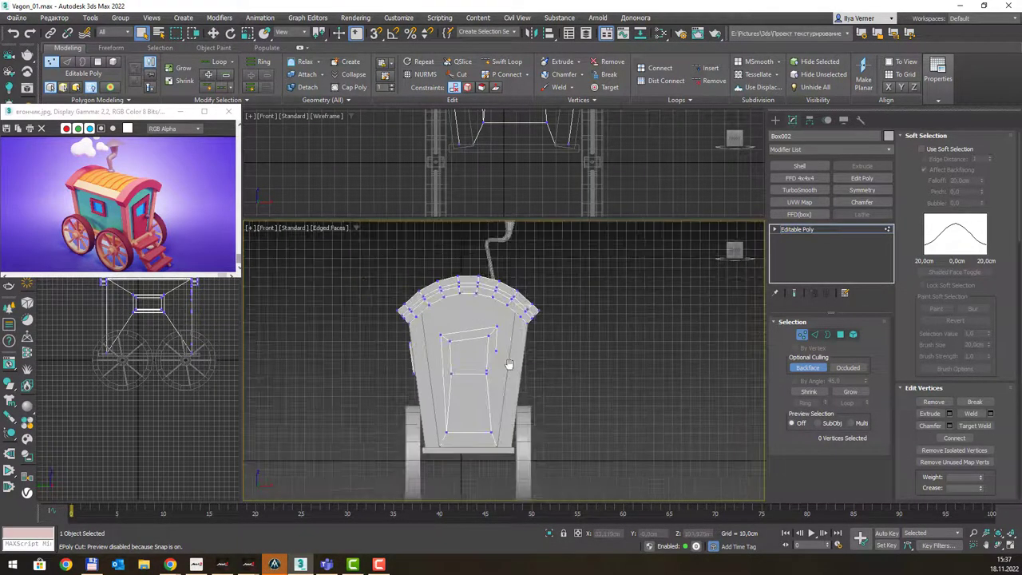
scroll(473, 329, "up", 2)
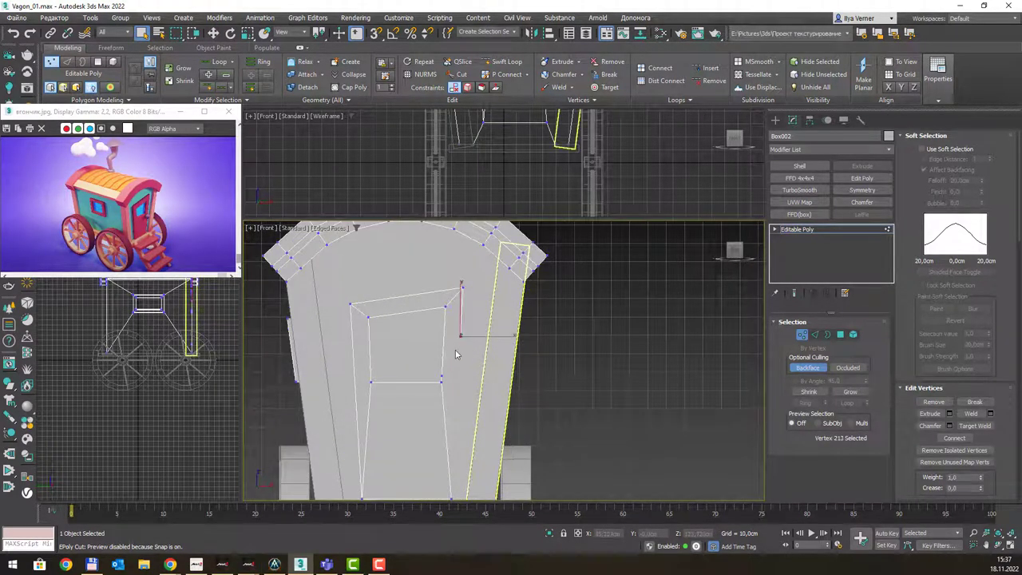
left_click(456, 354)
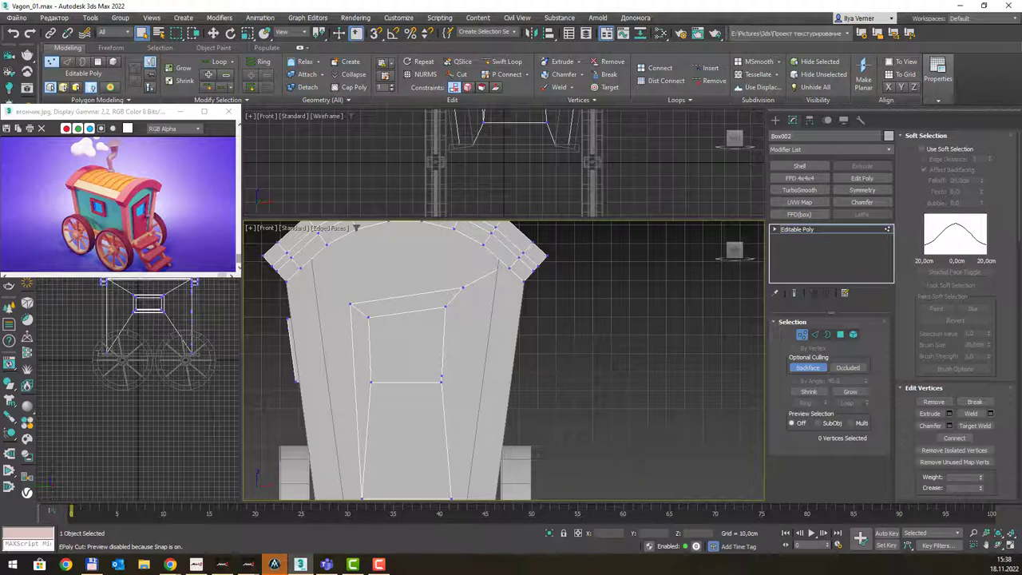
left_click(461, 74)
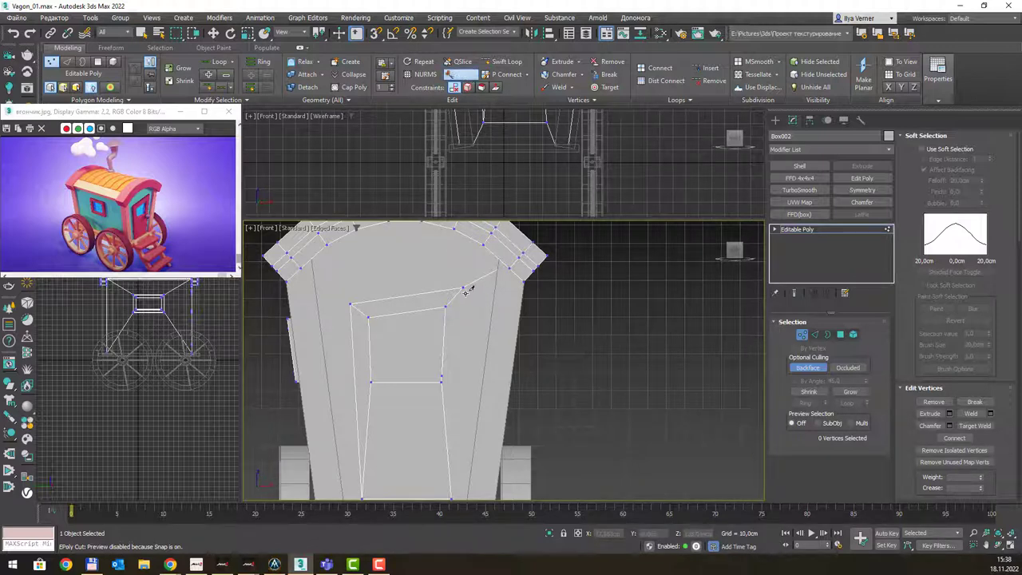
middle_click_drag(483, 425, 476, 259)
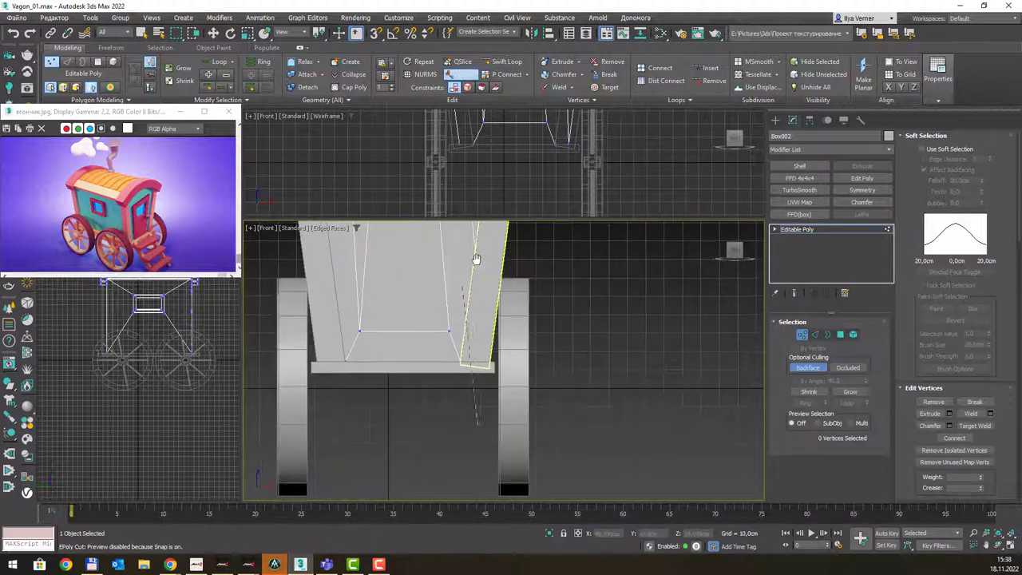
left_click(453, 224)
left_click(449, 330)
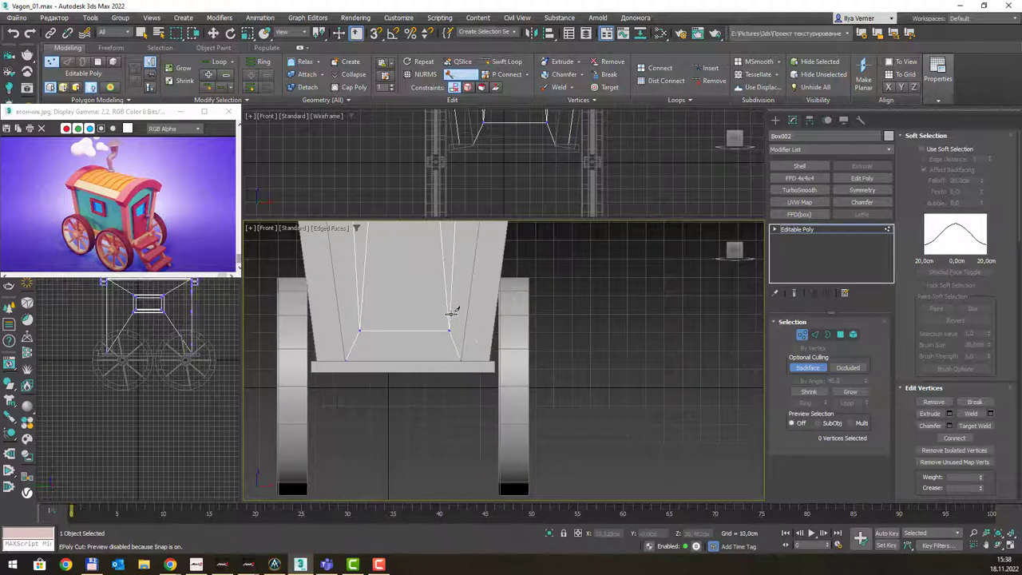
right_click(451, 313)
scroll(451, 313, "down", 2)
scroll(452, 361, "up", 3)
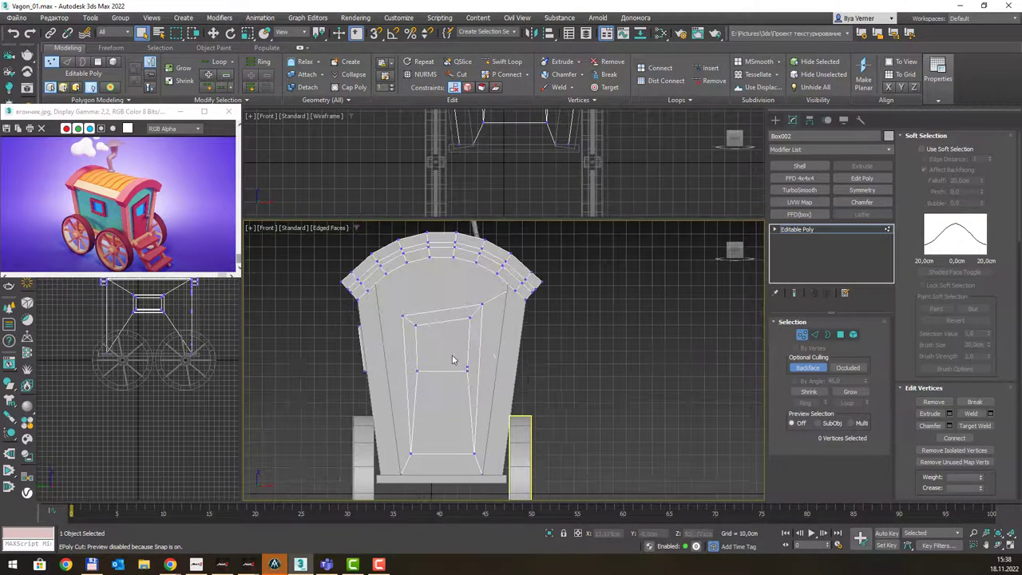
scroll(452, 361, "up", 4)
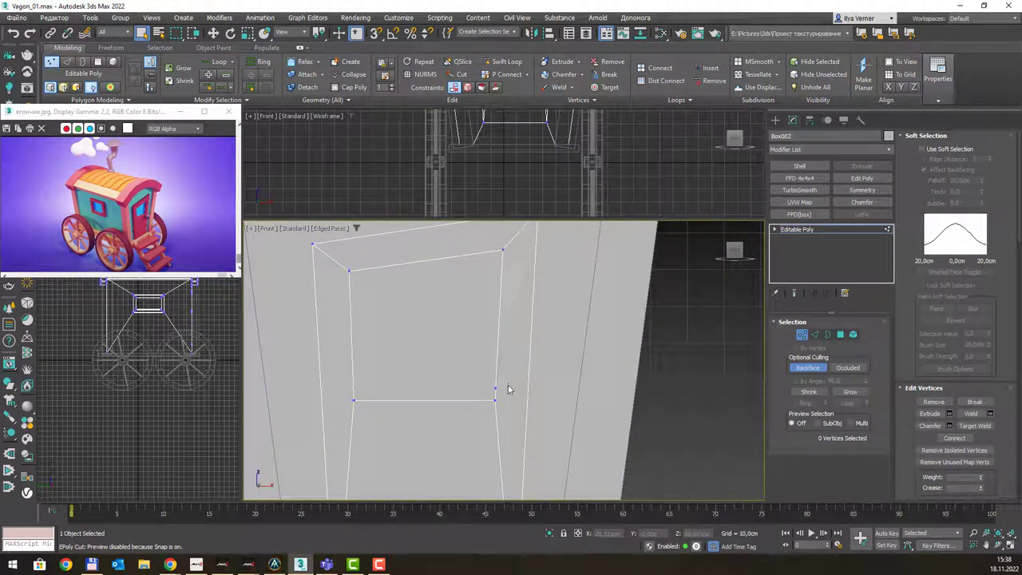
Check a vertex on the door's right side and recenter the cabin's upper part.
left_click(495, 389)
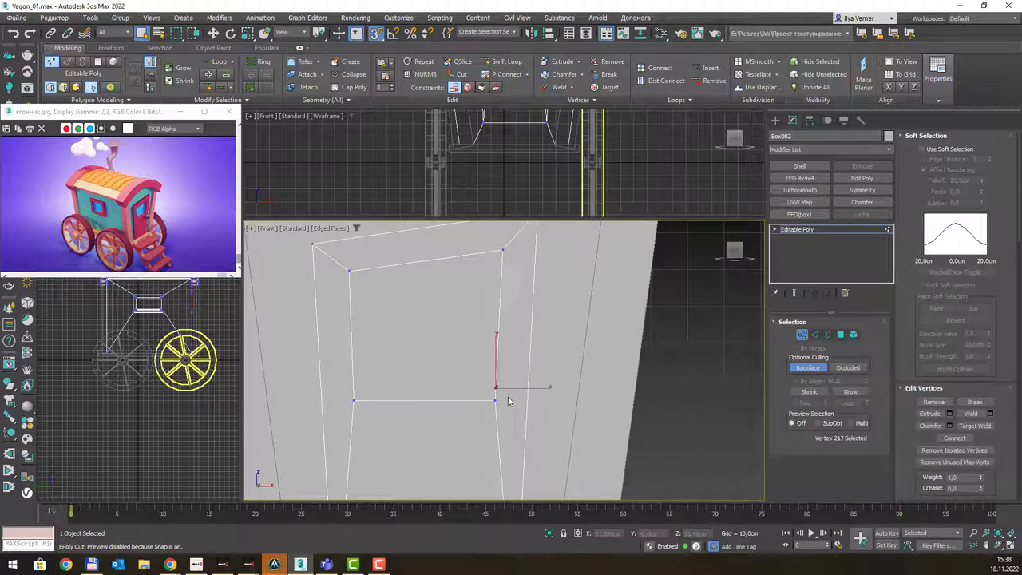
left_click(508, 401)
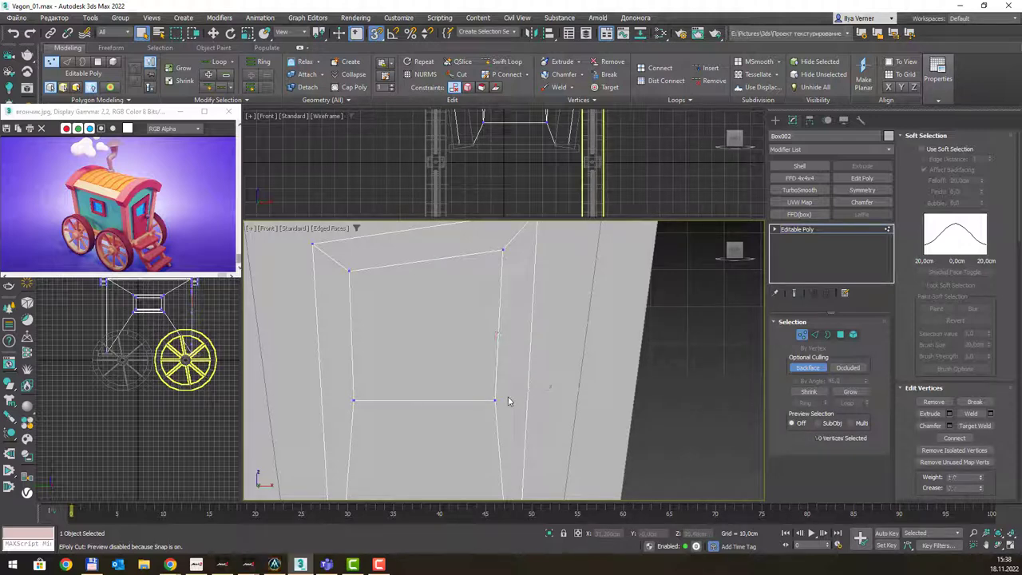
scroll(432, 365, "down", 2)
scroll(448, 397, "down", 3)
middle_click_drag(433, 334, 438, 357)
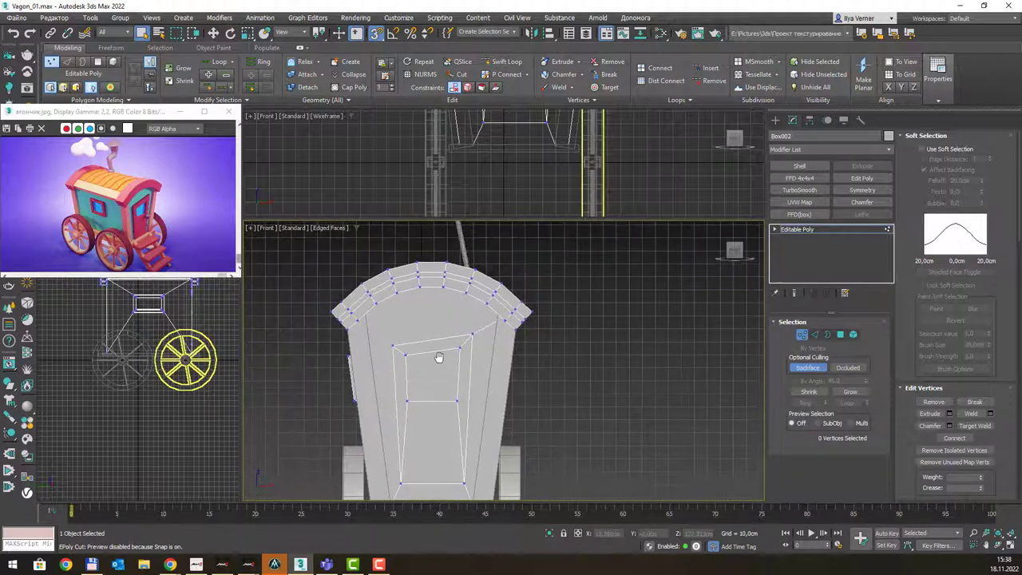
scroll(406, 343, "up", 3)
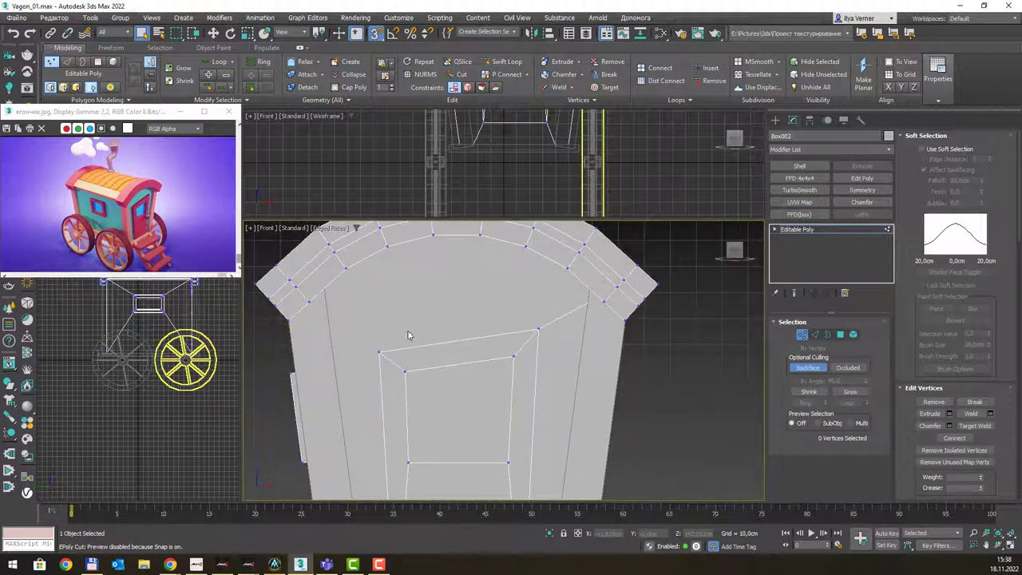
middle_click_drag(415, 309, 430, 309)
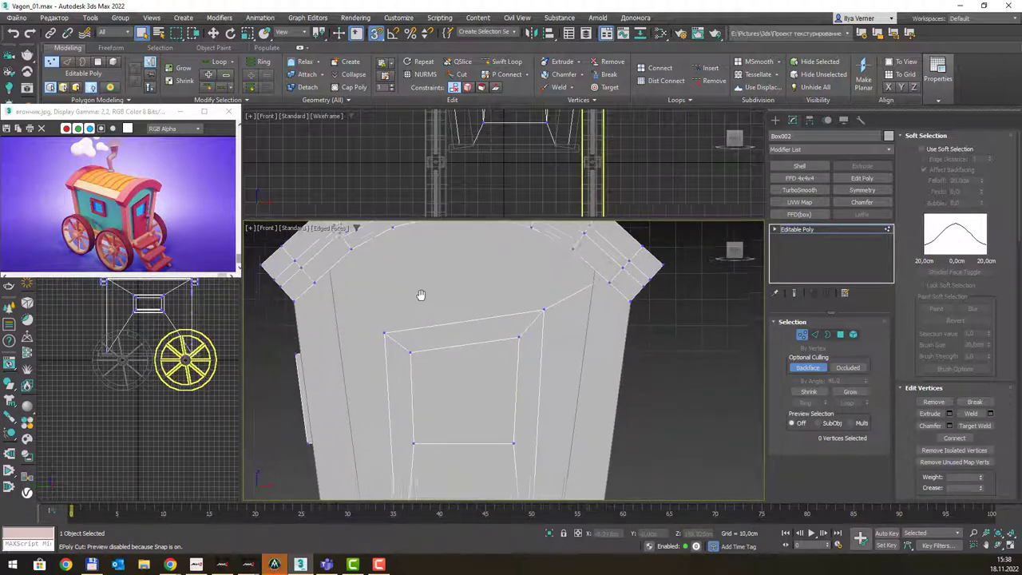
Start a vertex-snapped cut from the door's top-left corner, then view in Perspective.
left_click(456, 74)
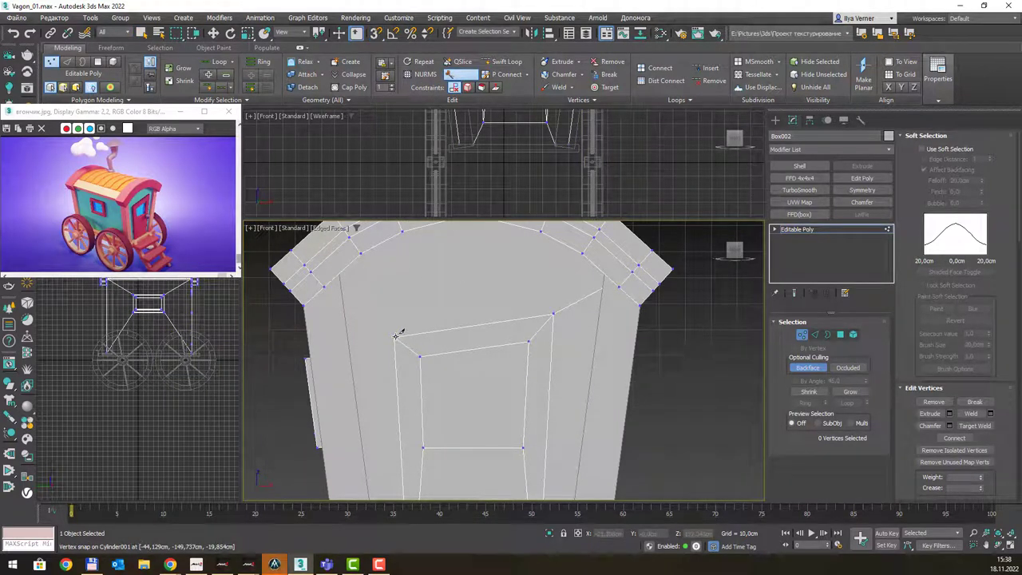
key("s")
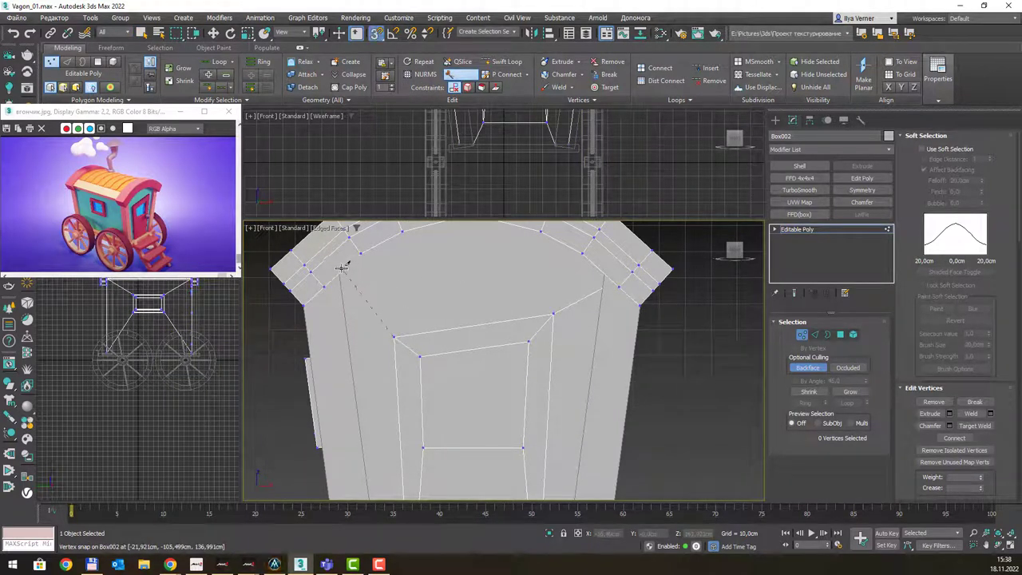
left_click(339, 262)
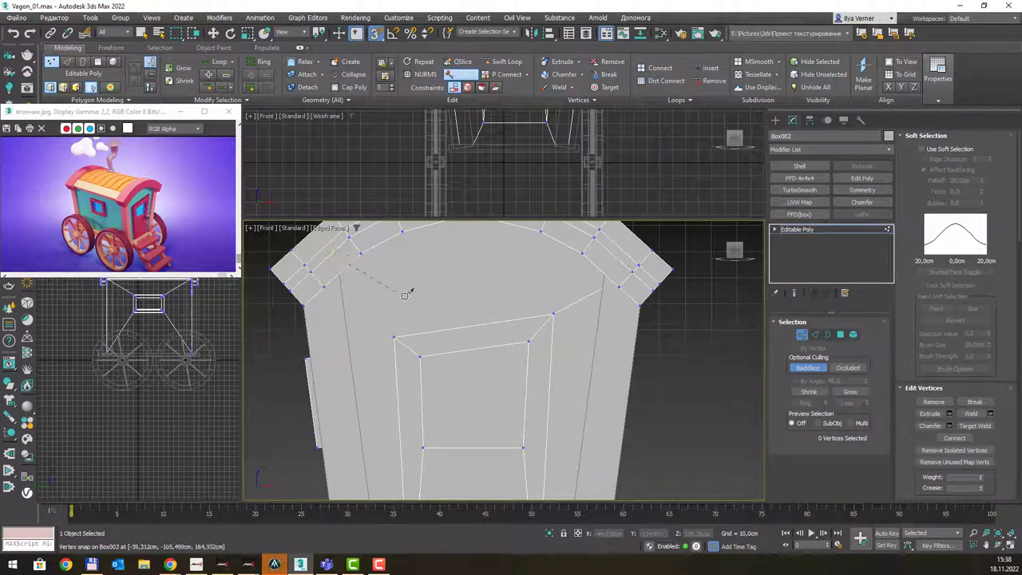
scroll(436, 304, "down", 3)
middle_click_drag(435, 304, 529, 331, "alt")
key("p")
scroll(498, 322, "down", 5)
scroll(527, 331, "up", 3)
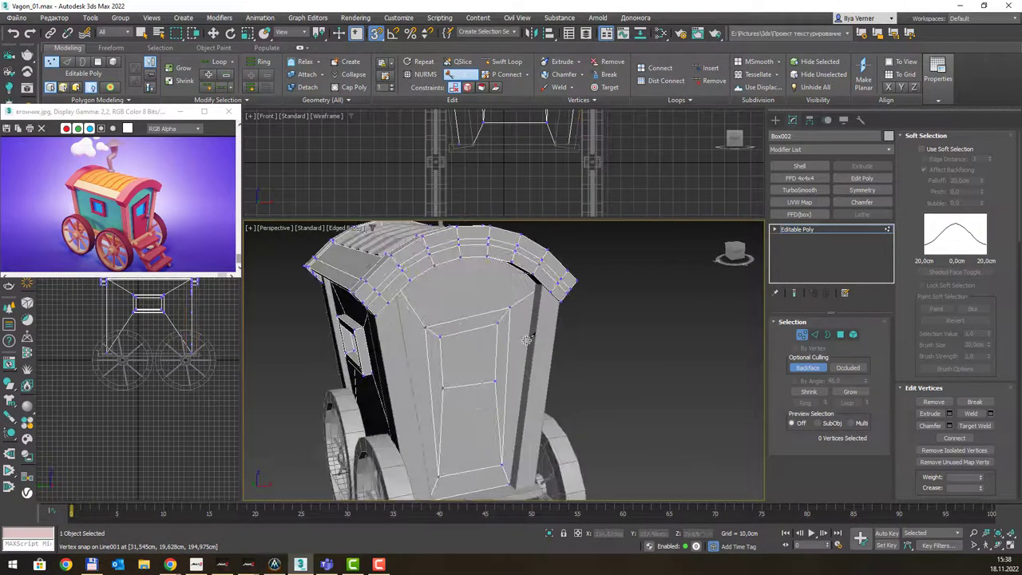
In Polygon mode, deselect the side polygon so only the four door faces remain selected.
left_click(840, 335)
right_click(506, 349)
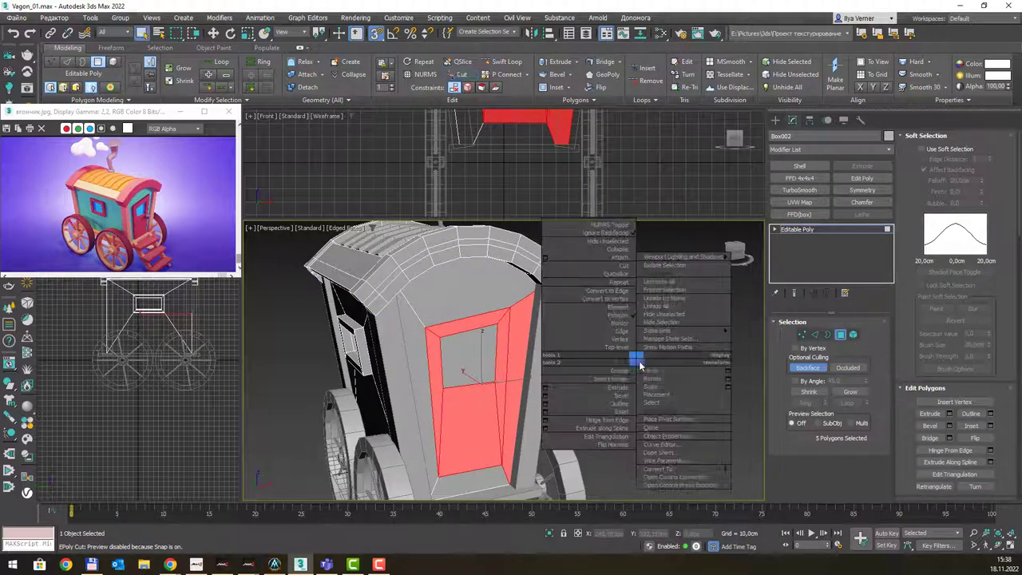
left_click(471, 316)
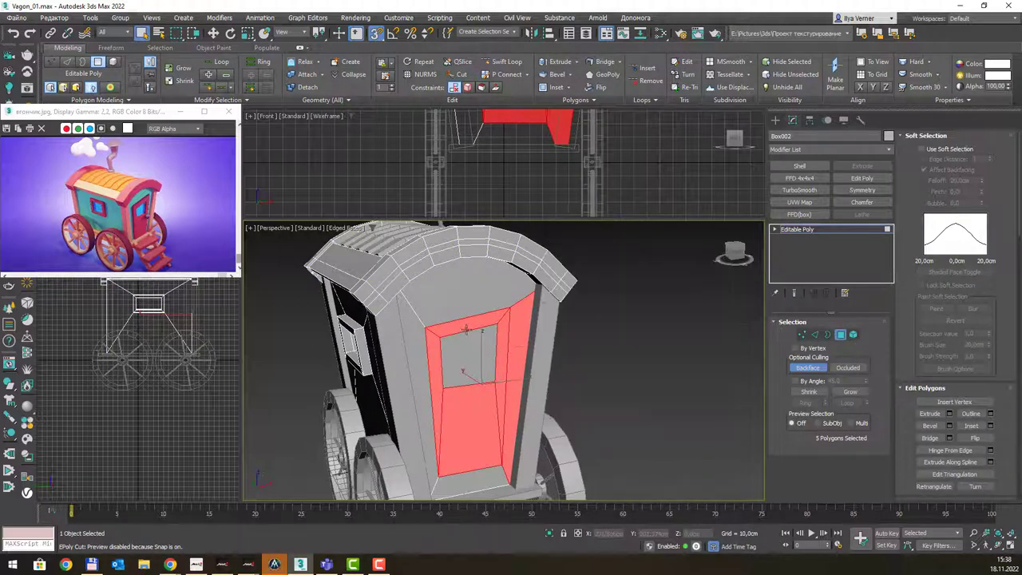
left_click(515, 358, "alt")
mouse_move(514, 359)
middle_mouse_down("alt")
mouse_move(452, 342)
mouse_move(477, 344)
mouse_move(513, 314)
middle_mouse_up("alt")
scroll(452, 342, "down", 5)
scroll(477, 341, "up", 4)
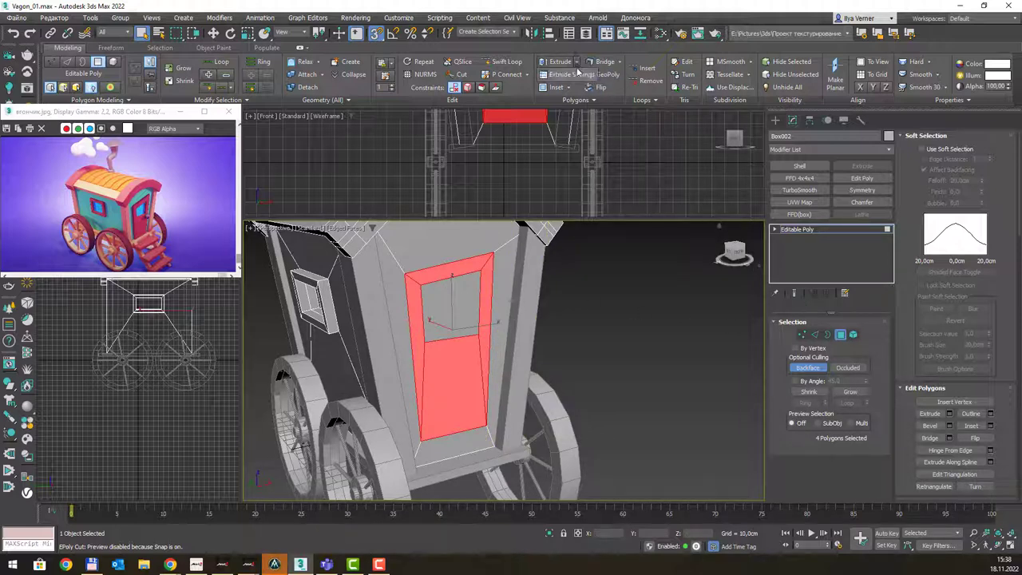
Extrude the four door polygons by about 7.3 cm, then leave Polygon mode.
left_click(576, 63)
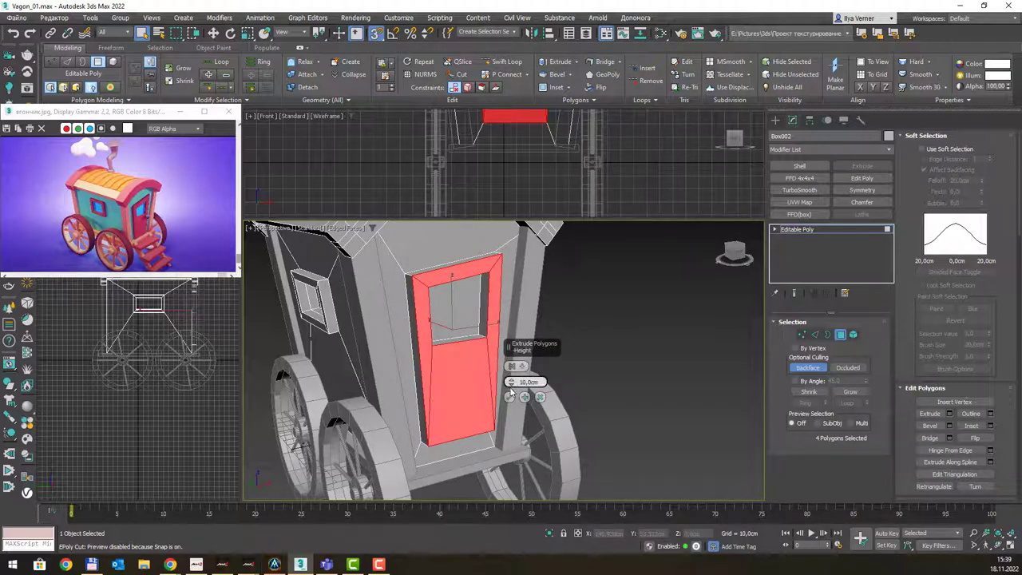
left_click_drag(511, 389, 513, 392)
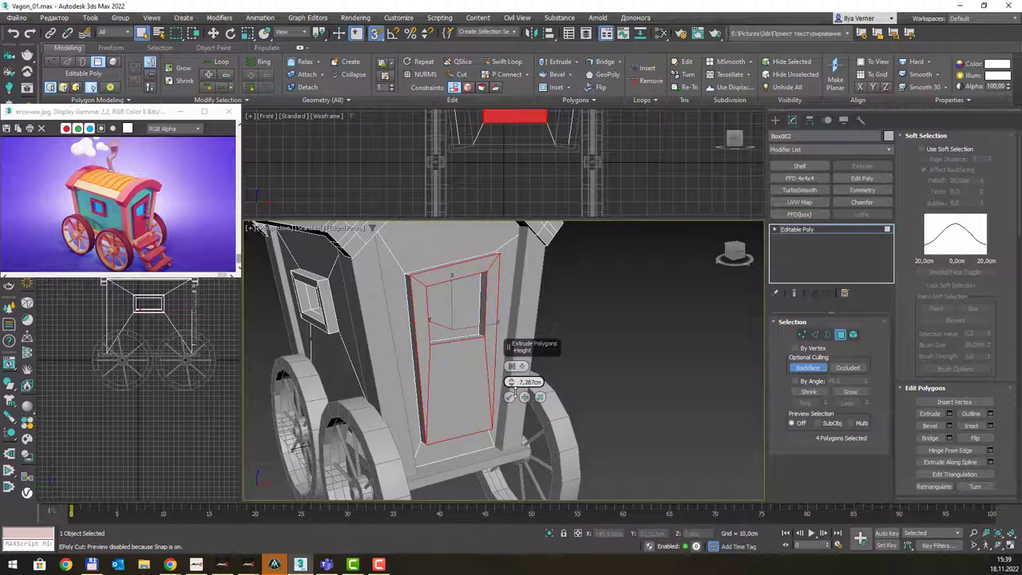
left_click(511, 397)
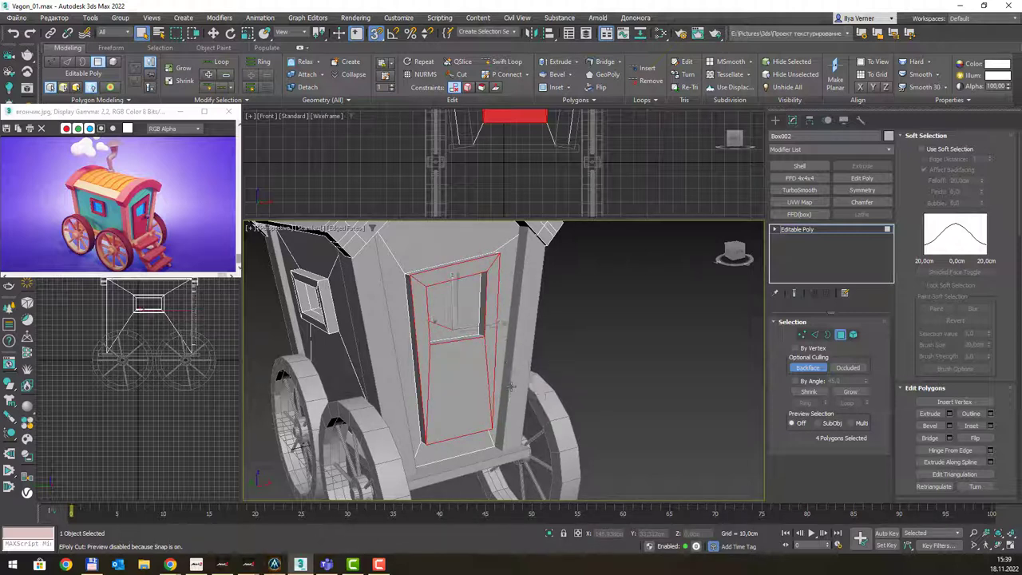
left_click(840, 336)
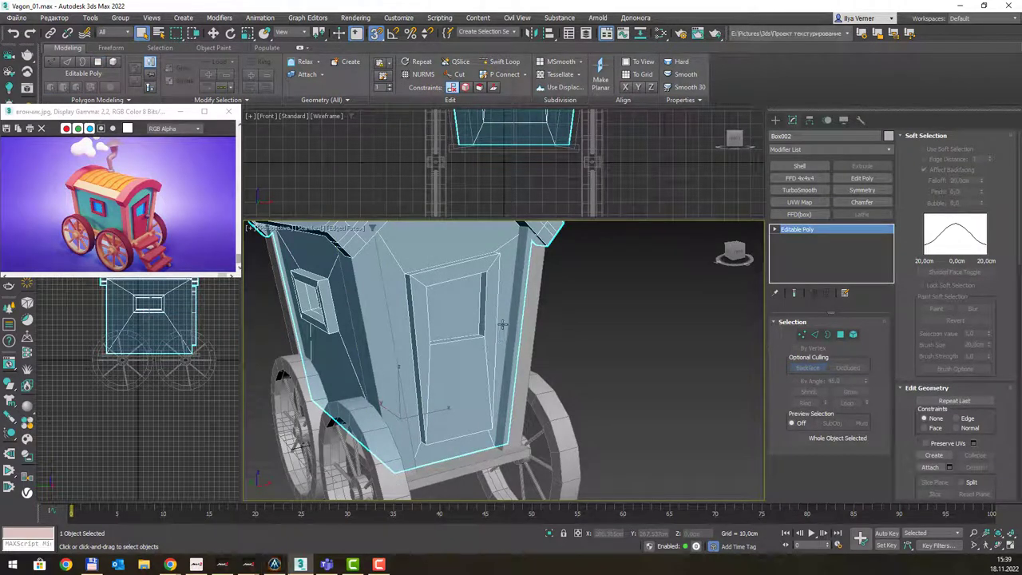
Create a small Standard Primitives sphere, about 4.78 cm radius, on the door as the knob.
left_click(775, 121)
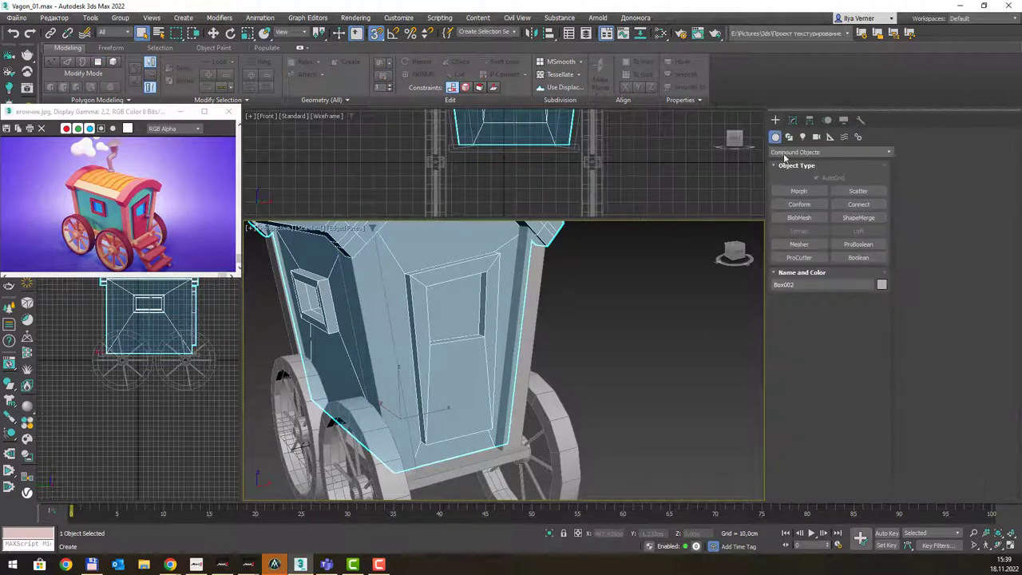
left_click(790, 153)
left_click(791, 163)
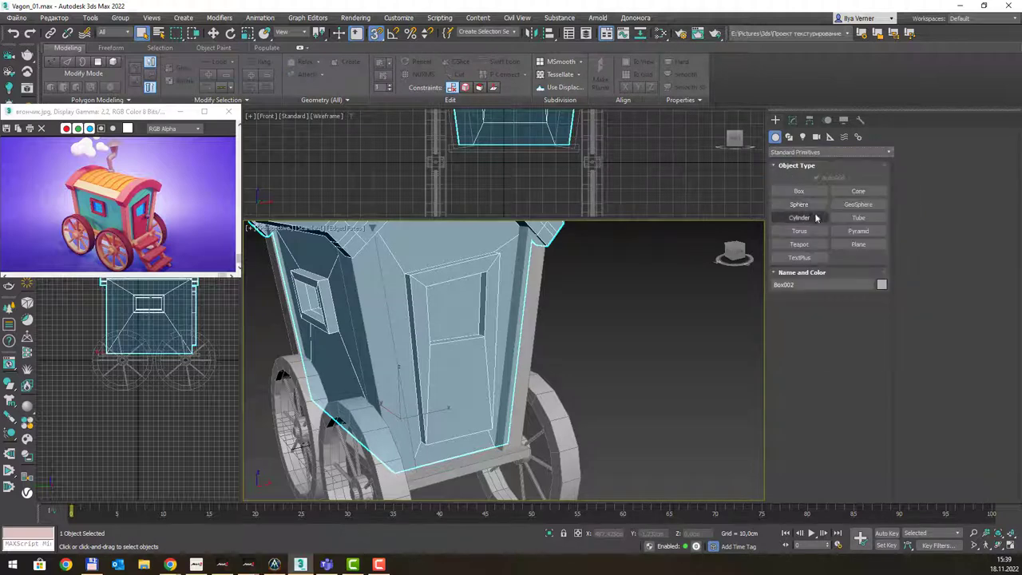
left_click(799, 205)
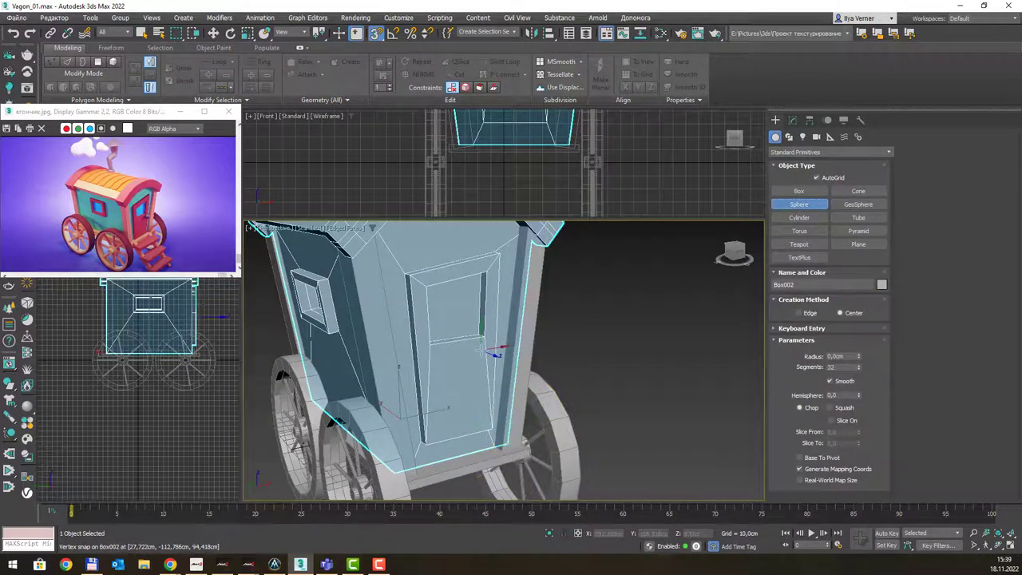
left_click_drag(482, 349, 484, 349)
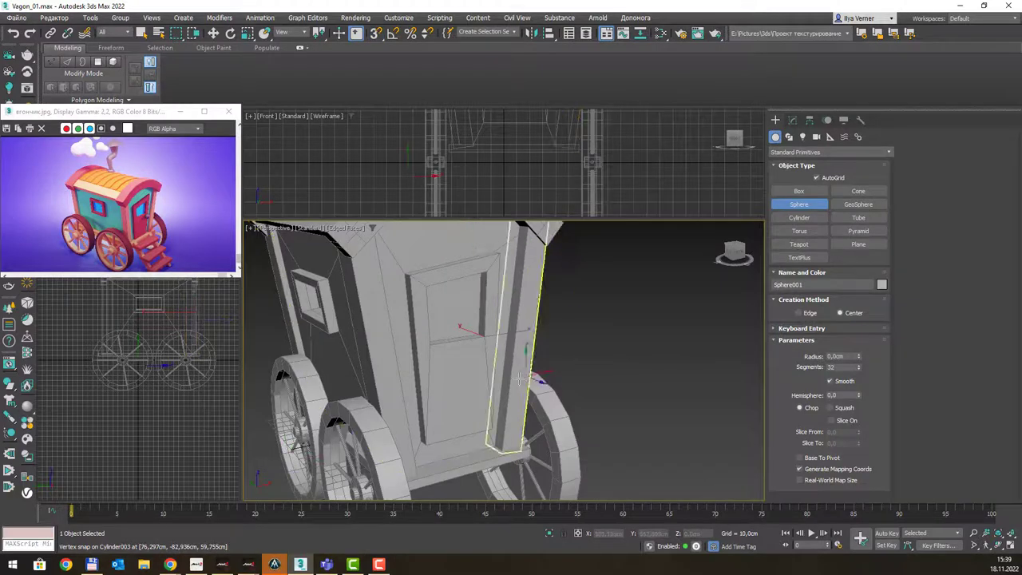
left_click(486, 358)
left_click_drag(485, 358, 482, 353)
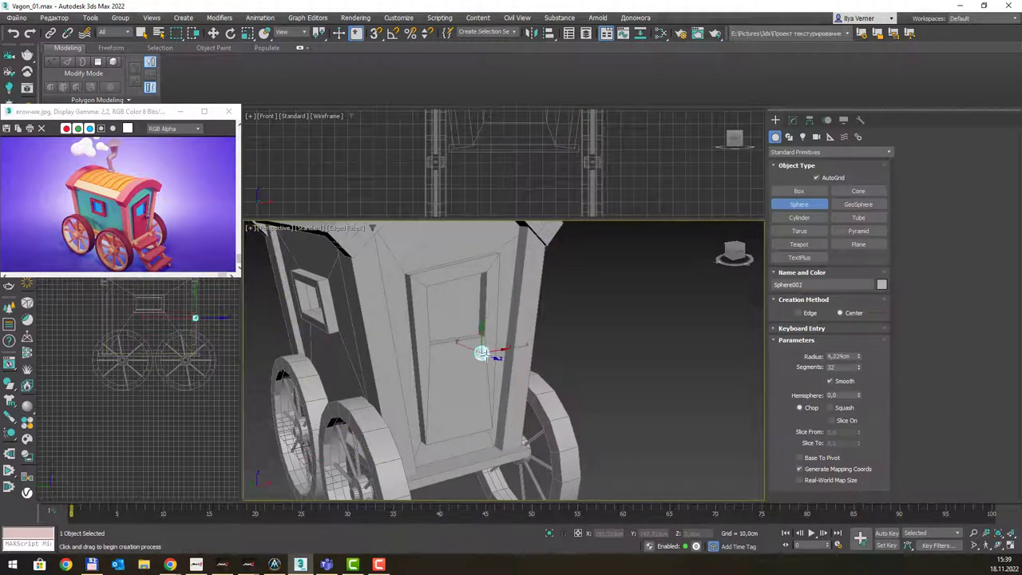
right_click(483, 353)
Set the knob's Hemisphere to 0.5, check it in isolation, then deselect it.
scroll(483, 355, "up", 3)
scroll(483, 355, "up", 3)
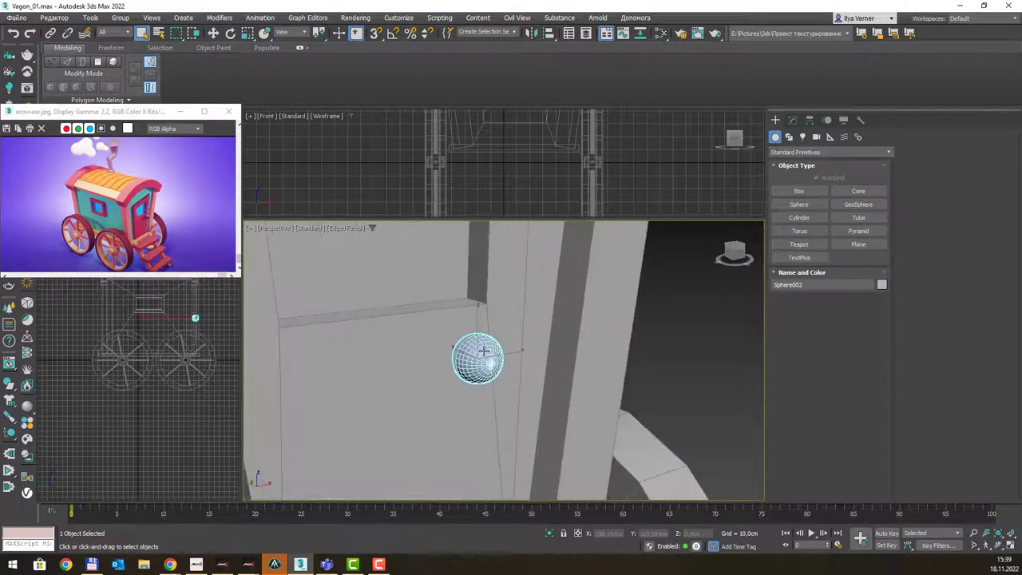
left_click(792, 120)
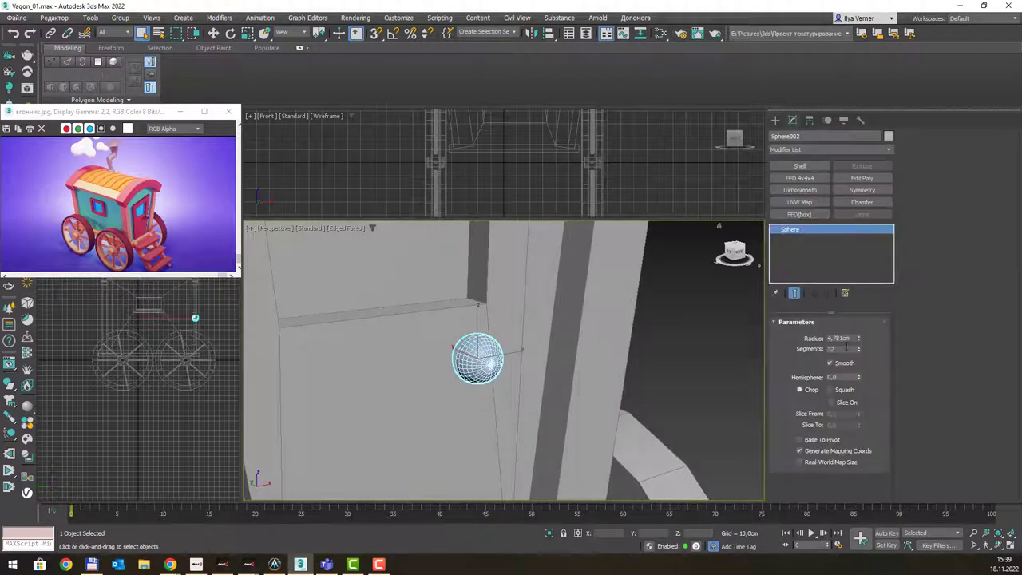
double_click(843, 377)
type("0,5")
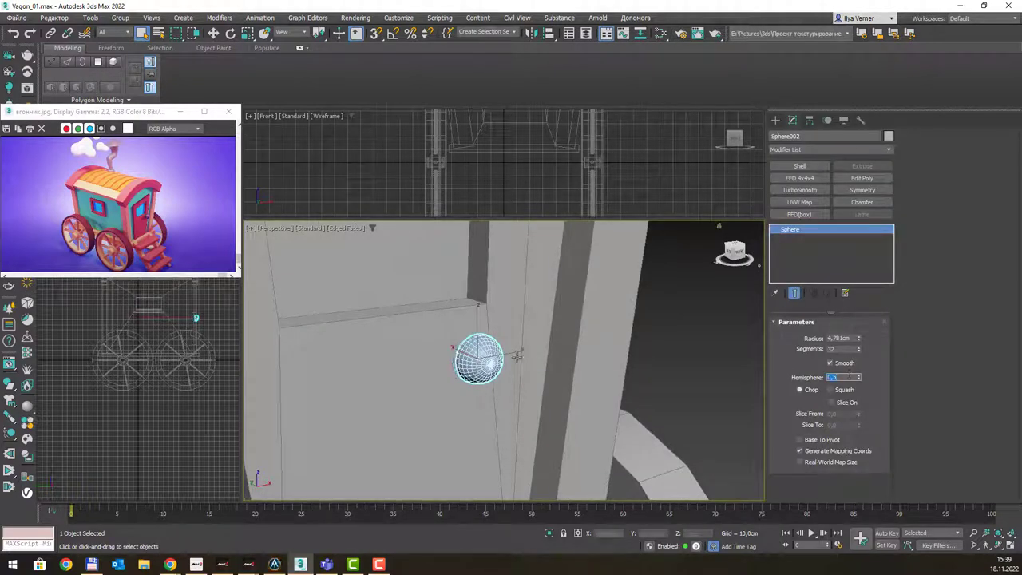
key("alt+q")
middle_click_drag(516, 342, 652, 356, "alt")
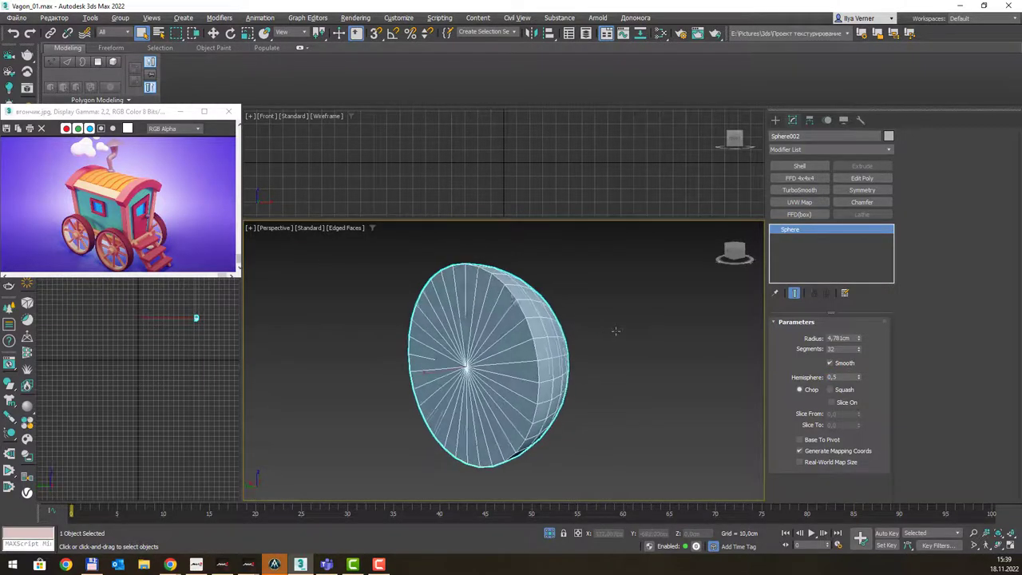
left_click(550, 533)
scroll(516, 364, "down", 3)
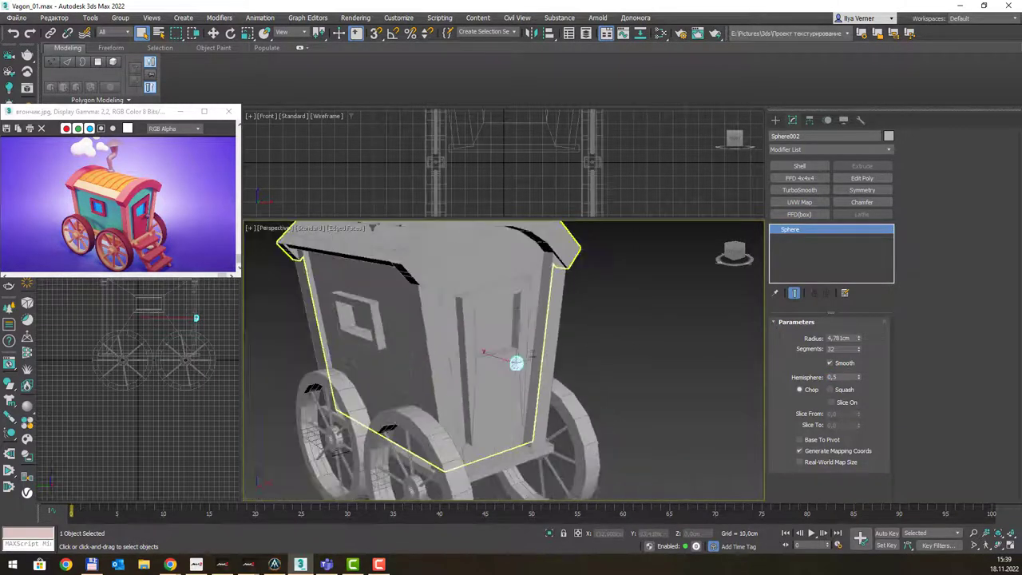
middle_click_drag(511, 343, 555, 323, "alt")
left_click(612, 321)
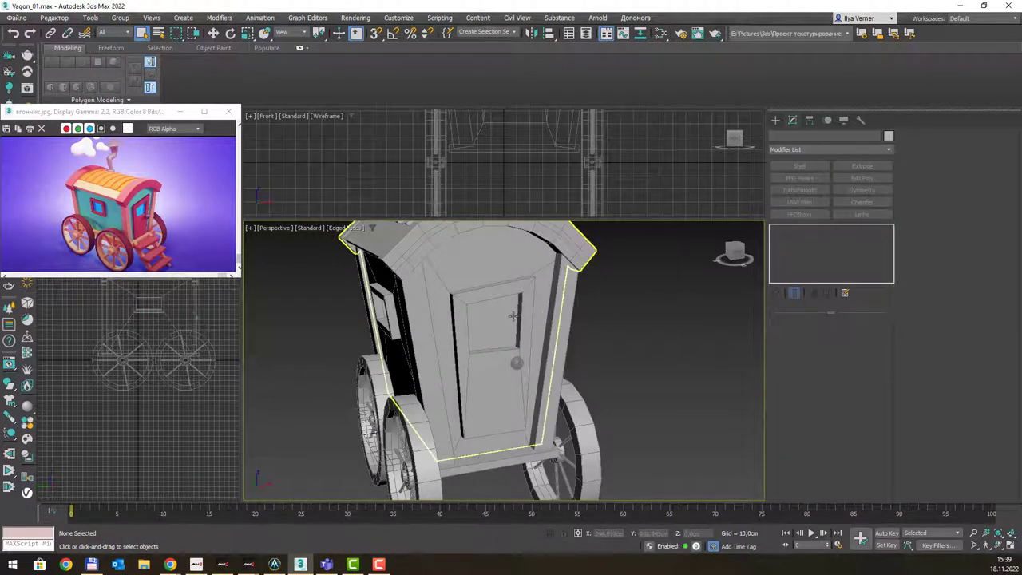
scroll(513, 317, "down", 2)
mouse_move(513, 317)
middle_mouse_down("alt")
mouse_move(539, 322)
mouse_move(504, 322)
middle_mouse_up("alt")
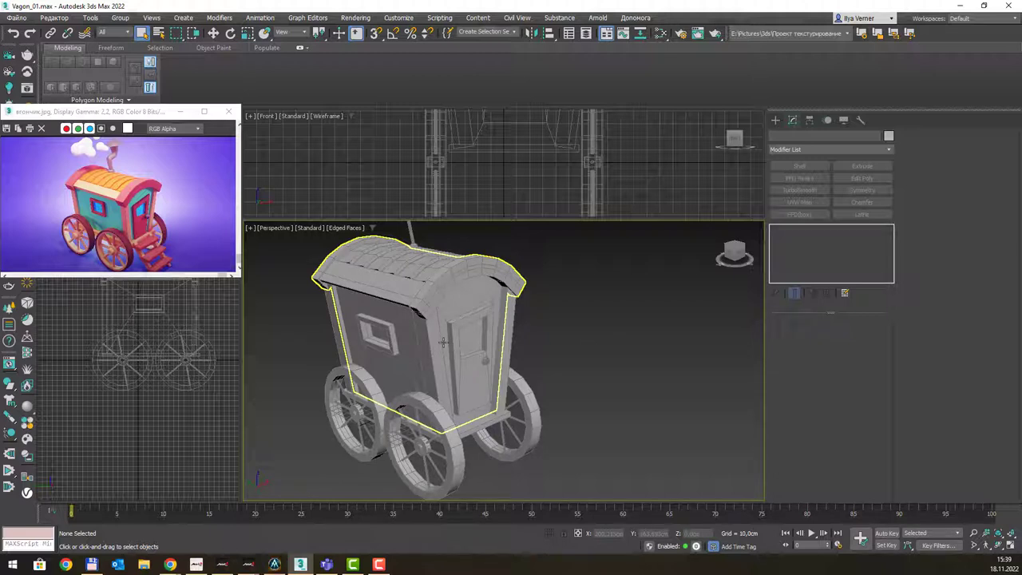
middle_click_drag(443, 342, 444, 317)
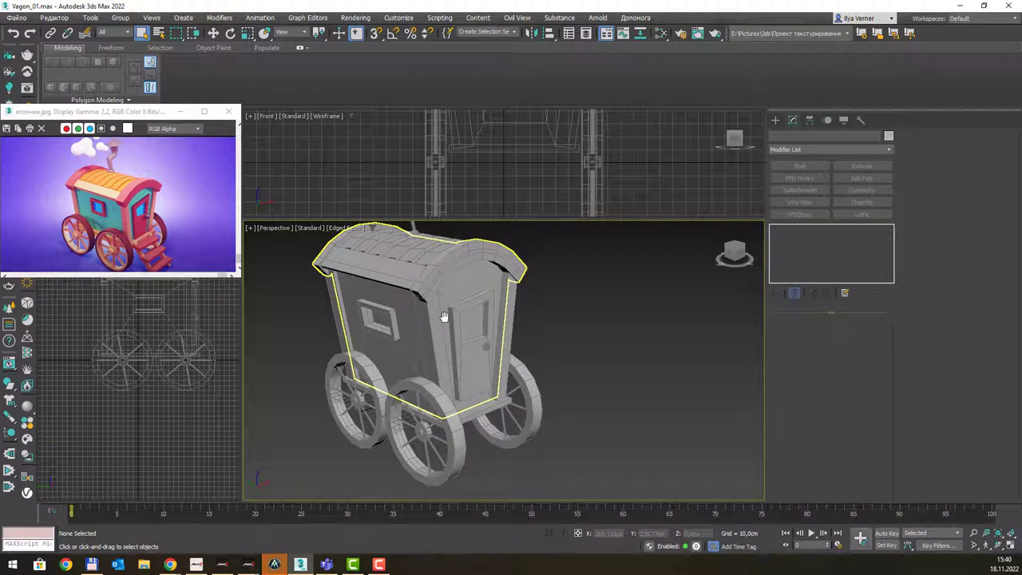
middle_click_drag(533, 363, 497, 360, "alt")
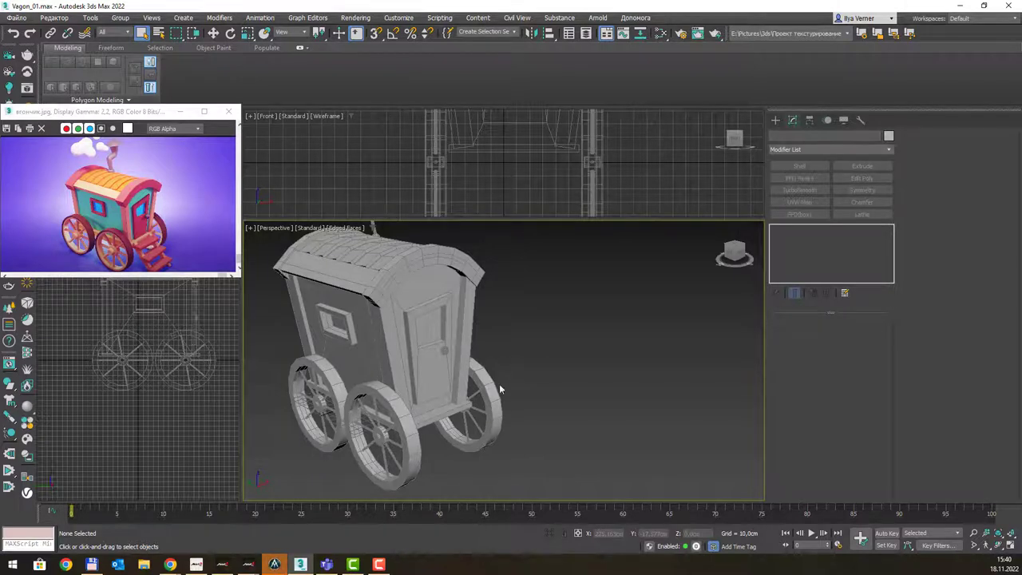
middle_click_drag(499, 383, 449, 421, "alt")
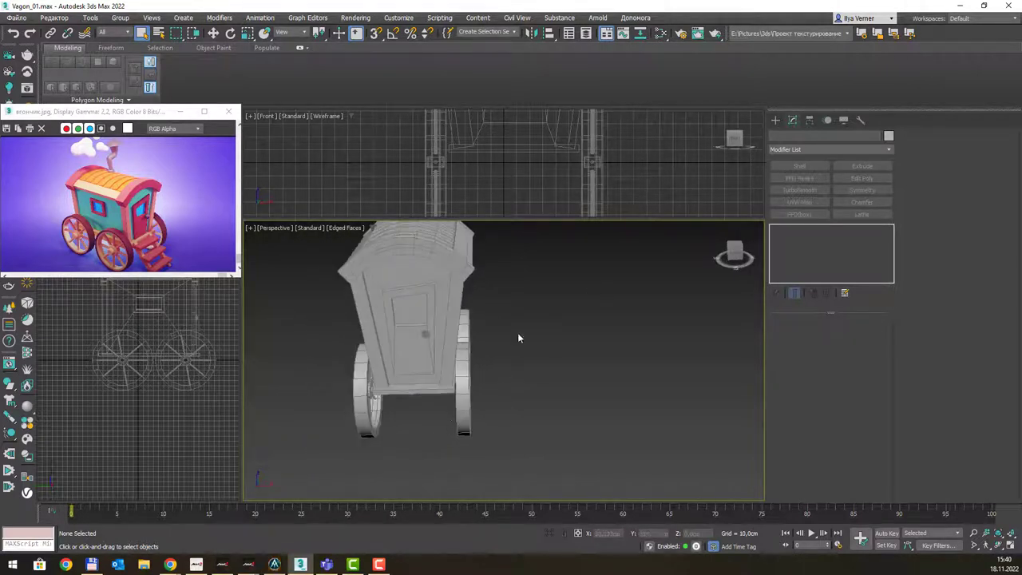
Create a thin upright box below the wagon front, about 14.7 cm wide and 59.6 cm tall.
left_click(775, 119)
left_click(830, 151)
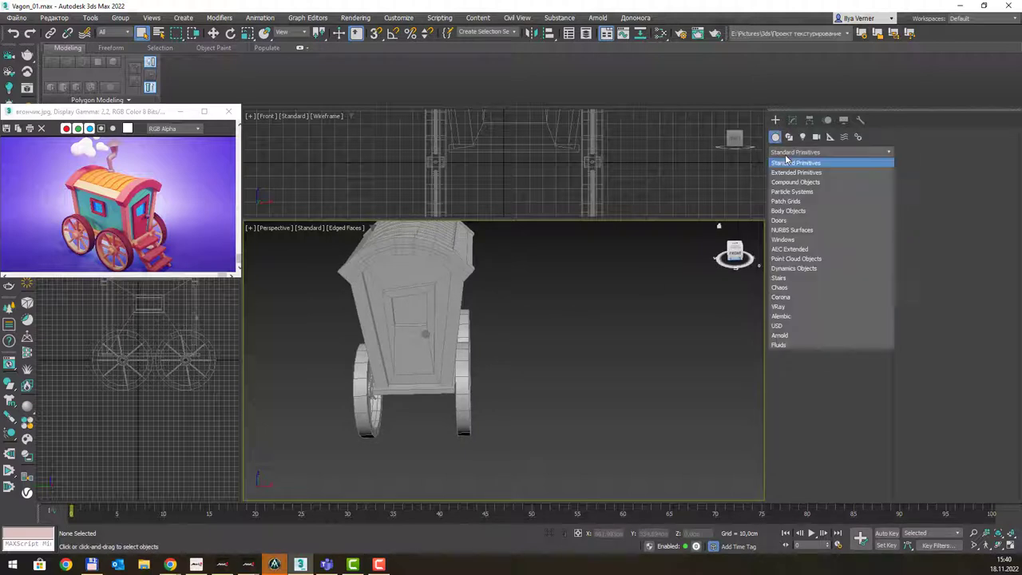
left_click(798, 159)
left_click(798, 191)
middle_click_drag(442, 412, 438, 439, "alt")
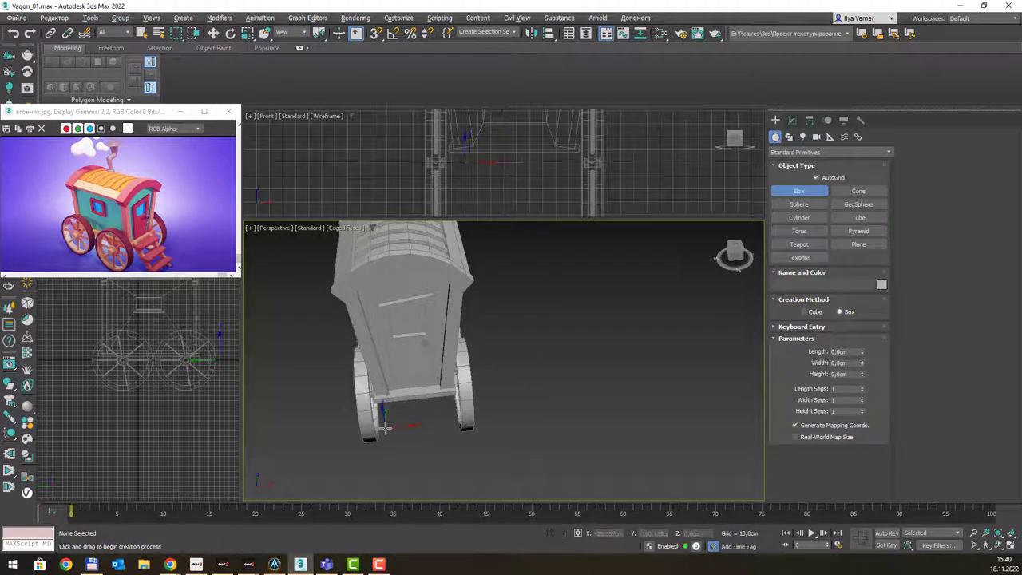
left_click_drag(386, 428, 397, 442)
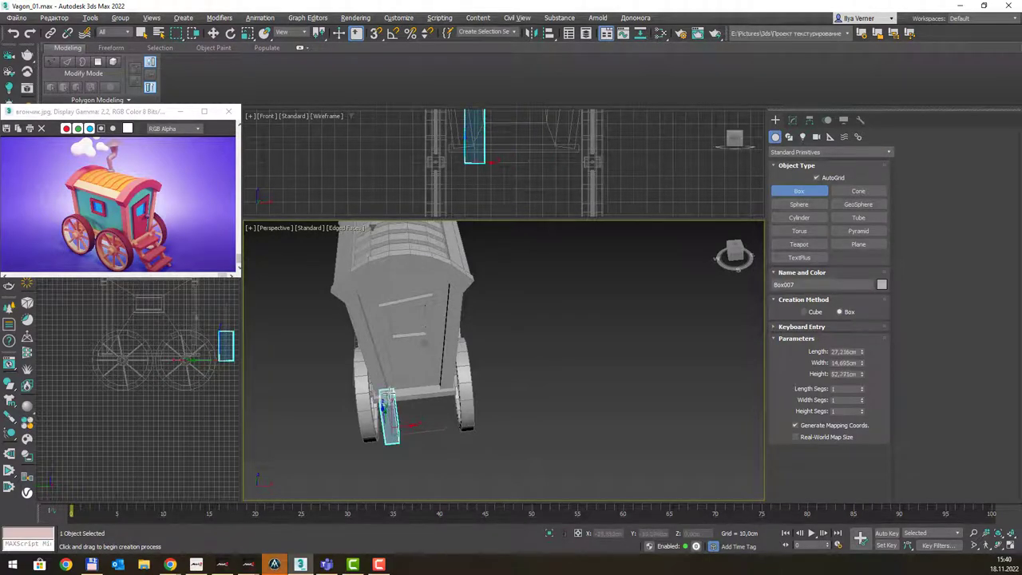
left_click(392, 388)
right_click(424, 389)
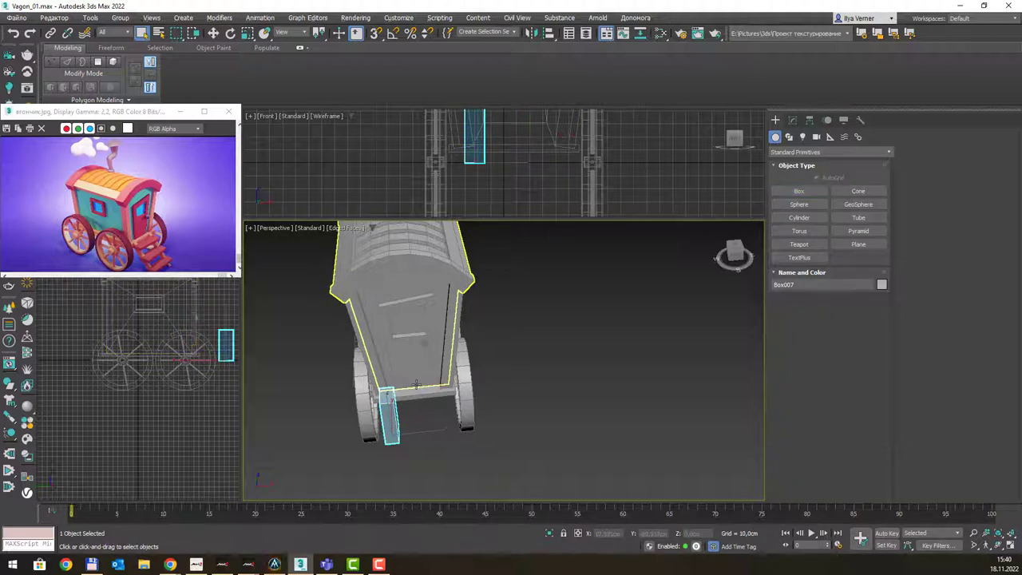
From the side view, set the box Length to about 12.8 cm.
scroll(416, 385, "up", 5)
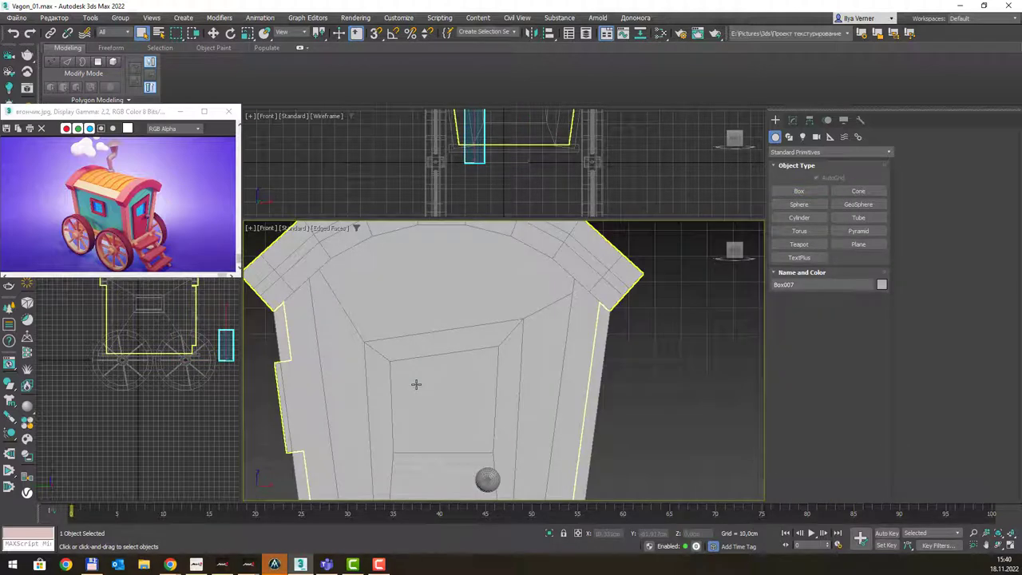
key("l")
middle_click_drag(684, 396, 498, 343)
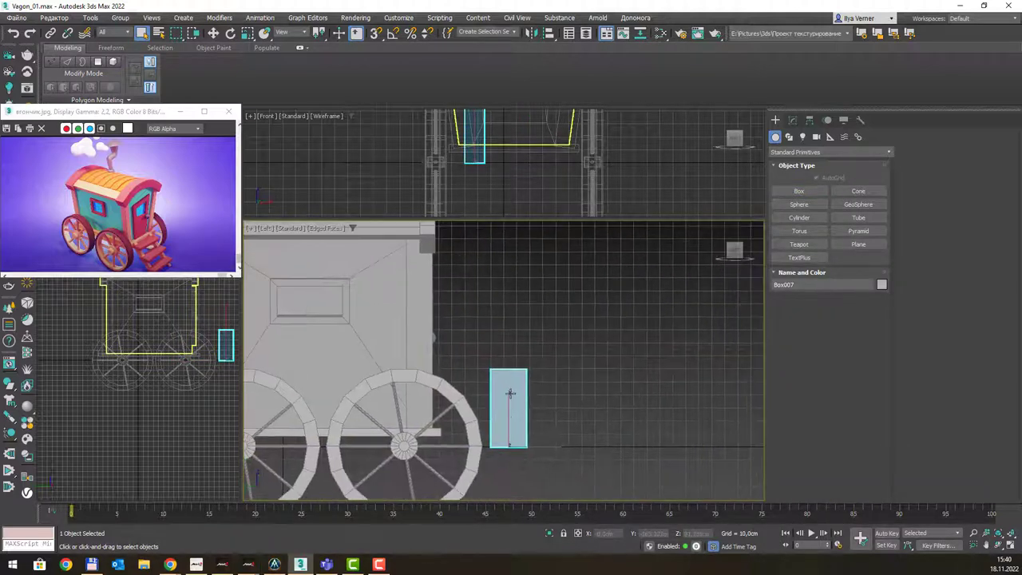
scroll(511, 393, "up", 2)
left_click(792, 120)
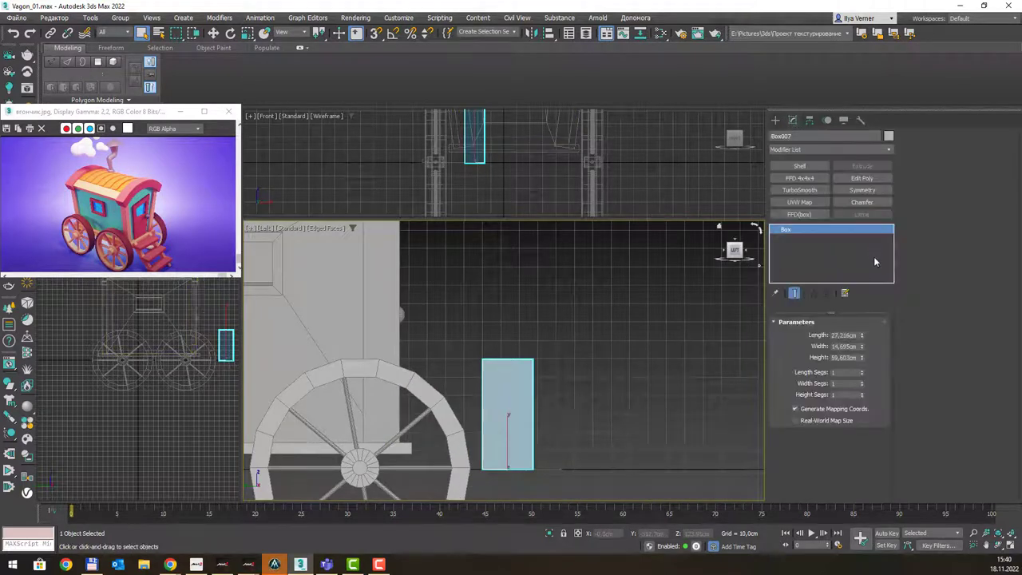
left_click_drag(861, 336, 863, 359)
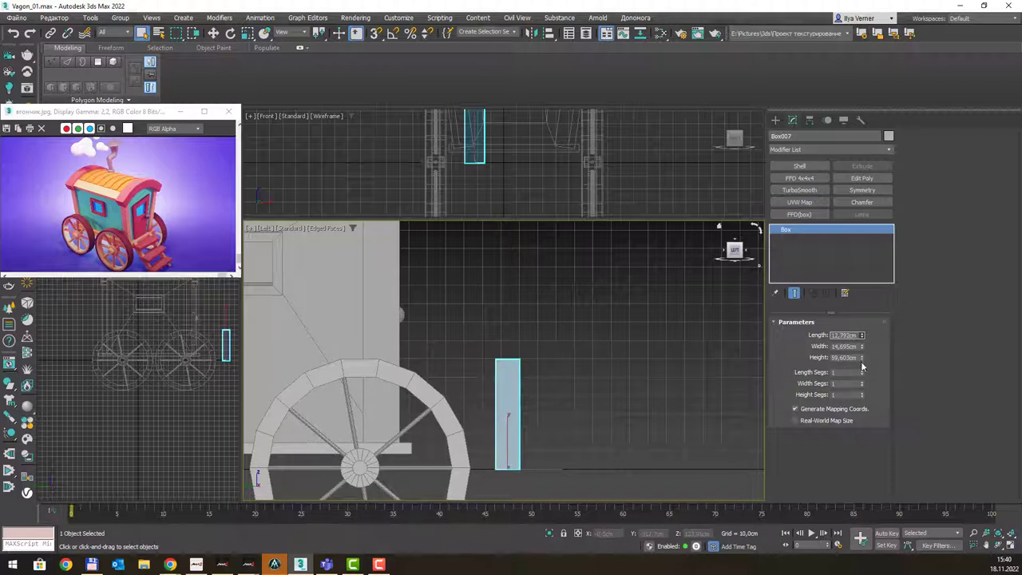
Tilt the box about 51° and shift it slightly left and lower.
key("e")
left_click_drag(540, 450, 519, 397)
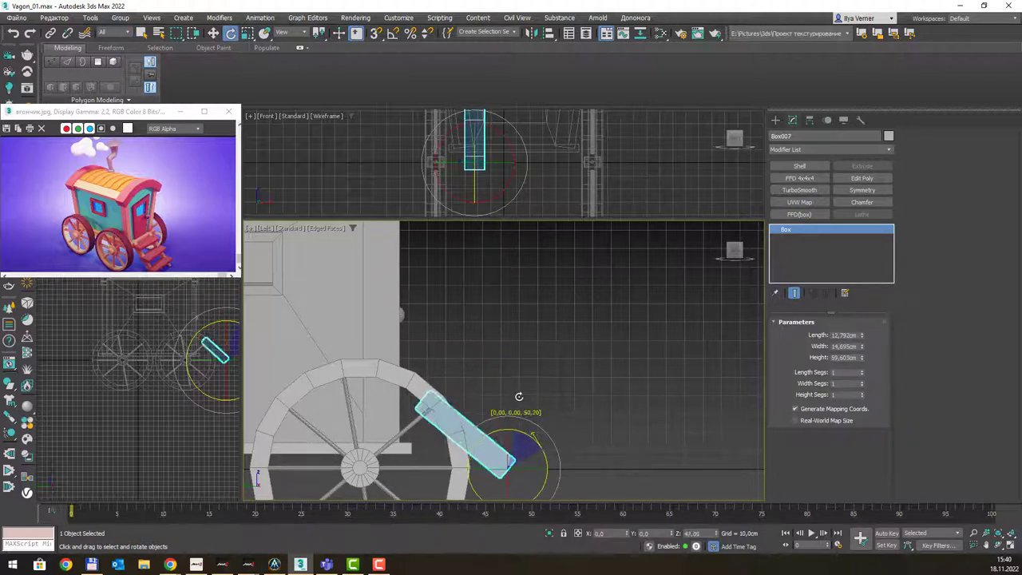
key("w")
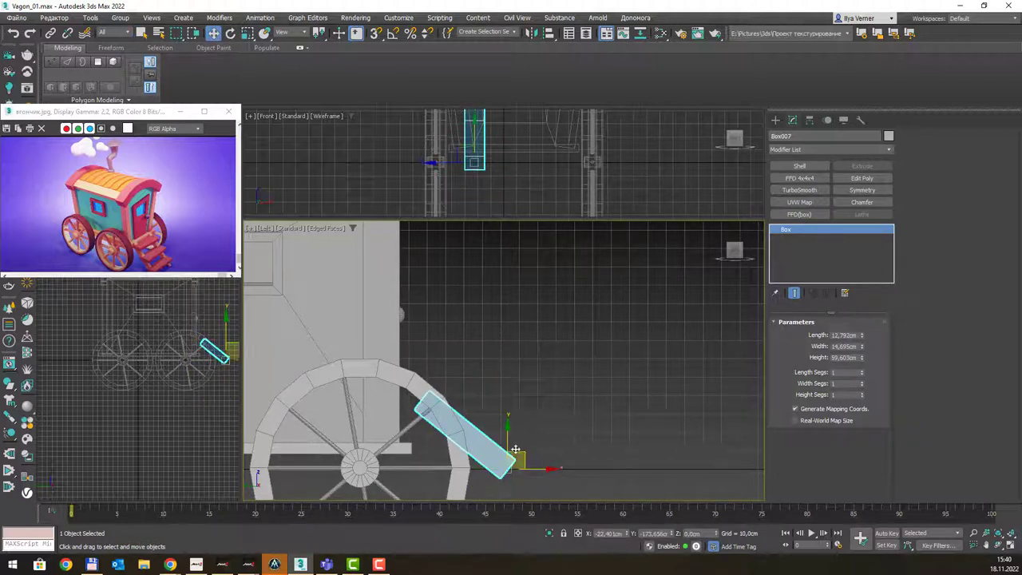
left_click_drag(516, 451, 499, 463)
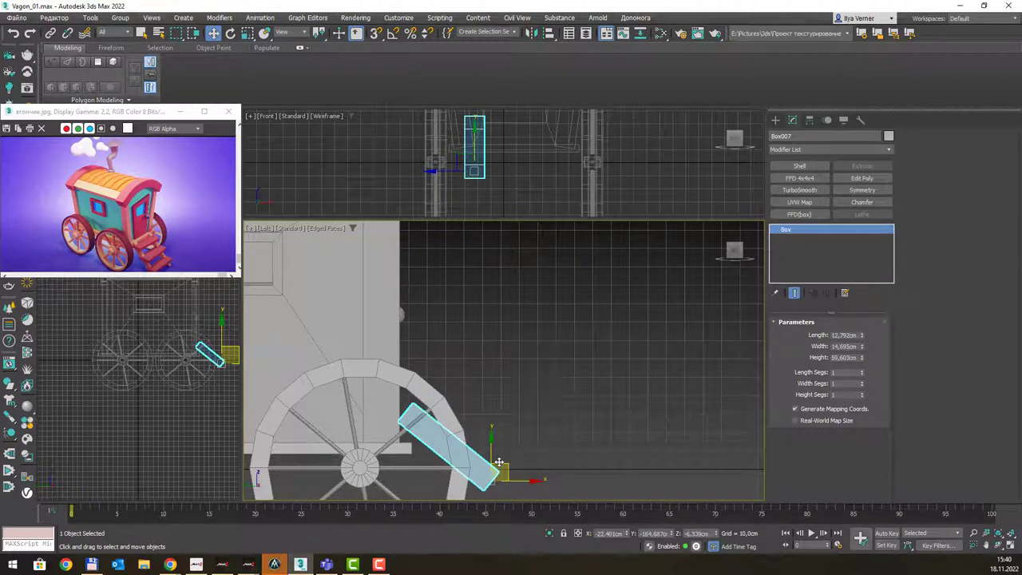
key("f")
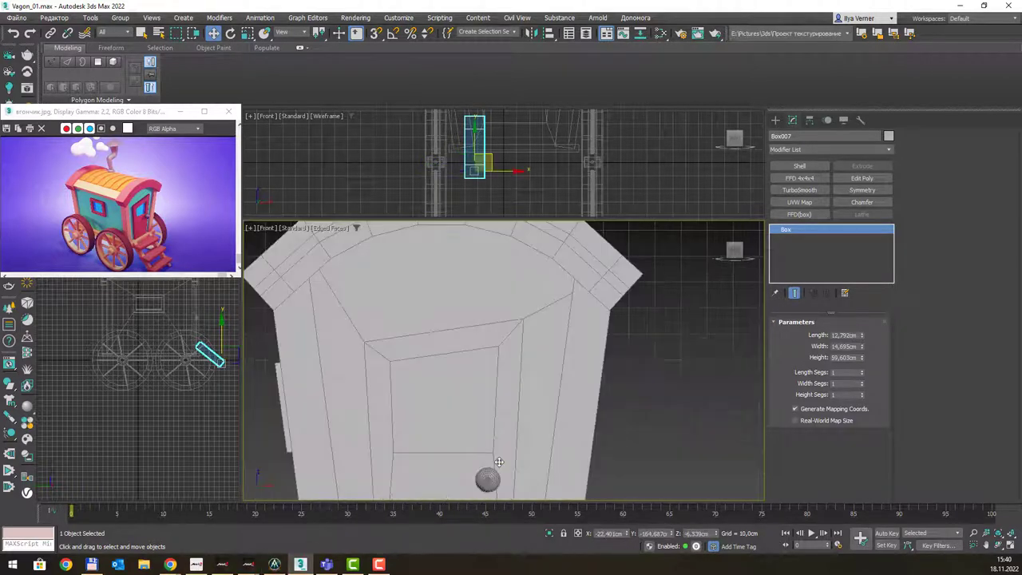
scroll(463, 376, "down", 4)
middle_click_drag(490, 240, 506, 313)
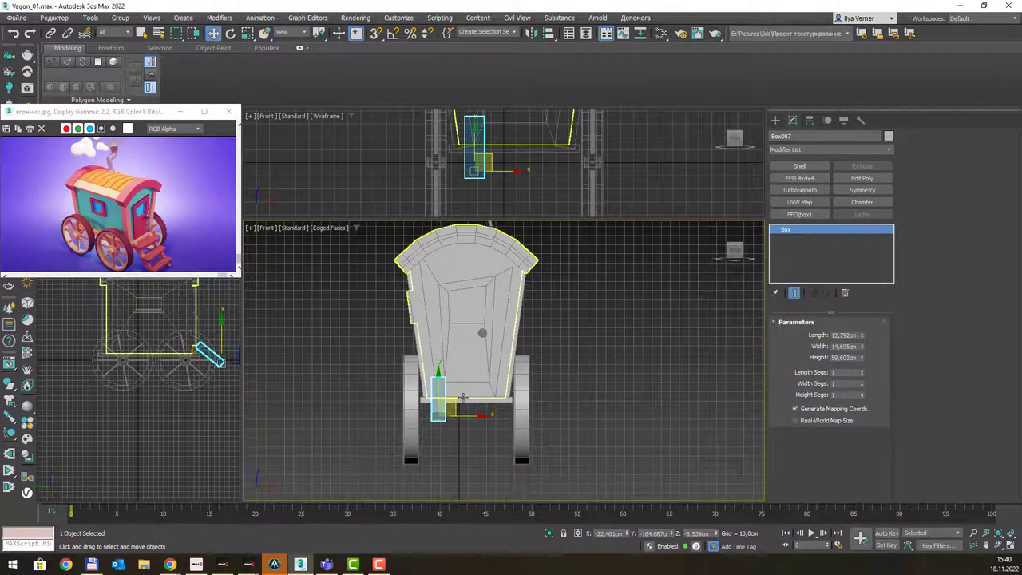
mouse_move(439, 385)
left_mouse_down()
mouse_move(438, 422)
mouse_move(439, 397)
mouse_move(473, 431)
left_mouse_up()
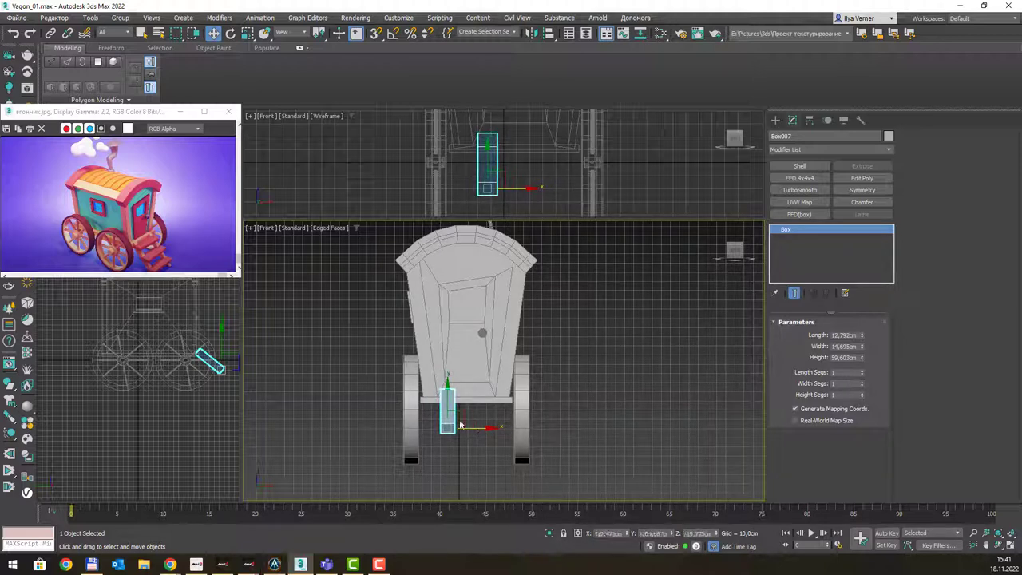
Raise the box Height to about 118.4 cm and place it beside the front wheel.
key("l")
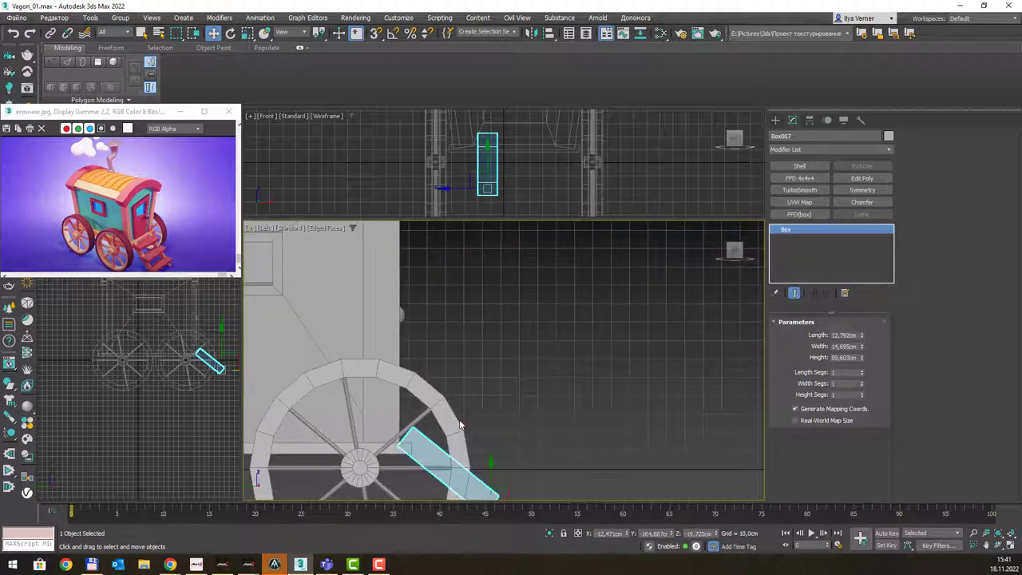
middle_click_drag(461, 423, 487, 338)
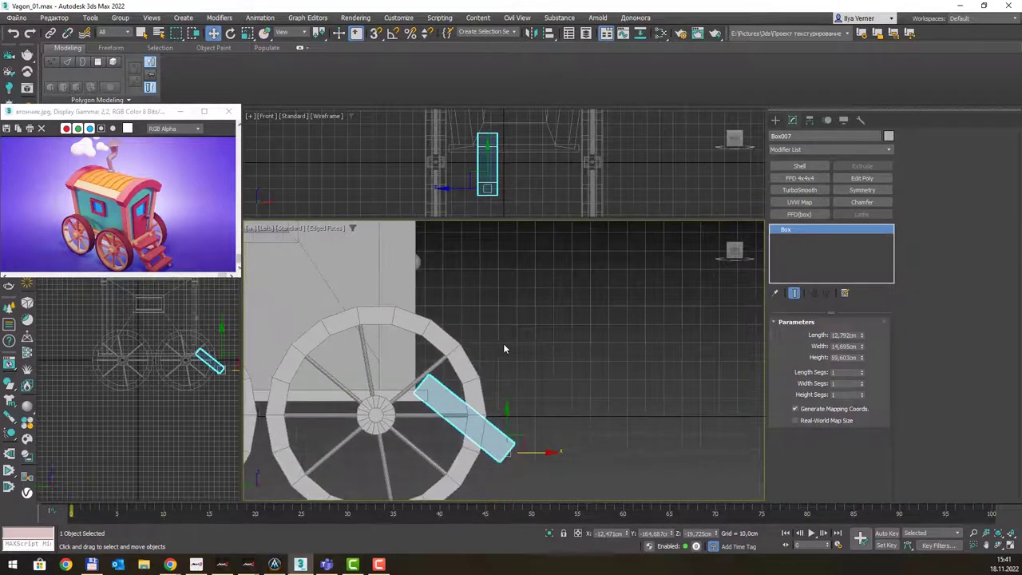
scroll(505, 349, "up", 1)
scroll(508, 350, "up", 1)
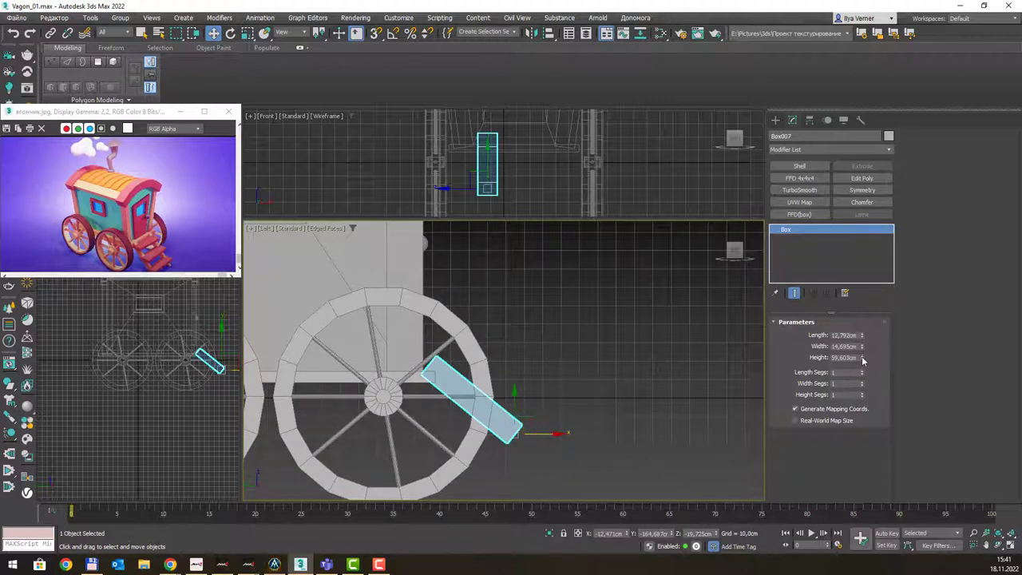
left_click_drag(861, 357, 861, 335)
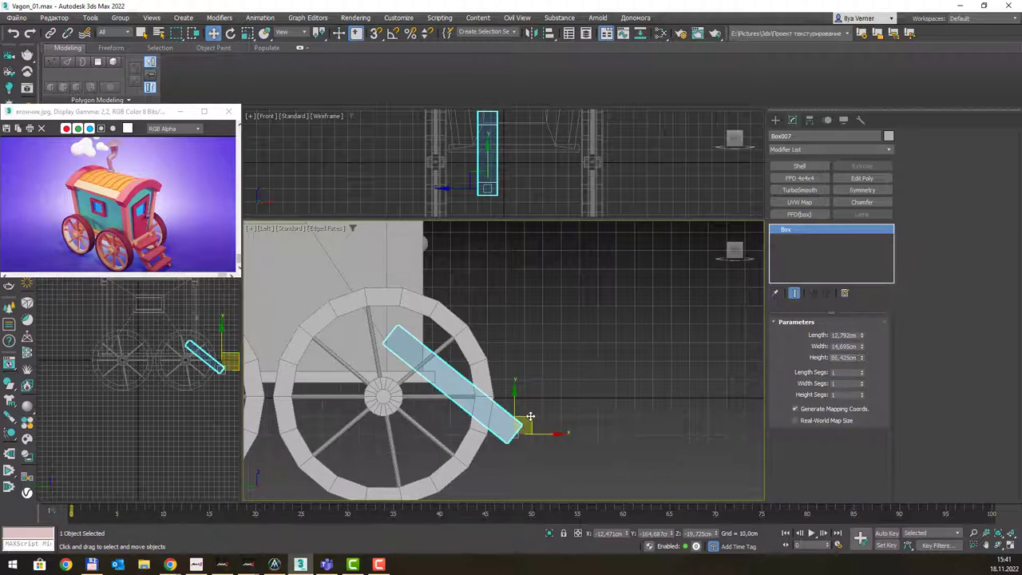
left_click_drag(527, 423, 602, 461)
left_click_drag(862, 361, 860, 335)
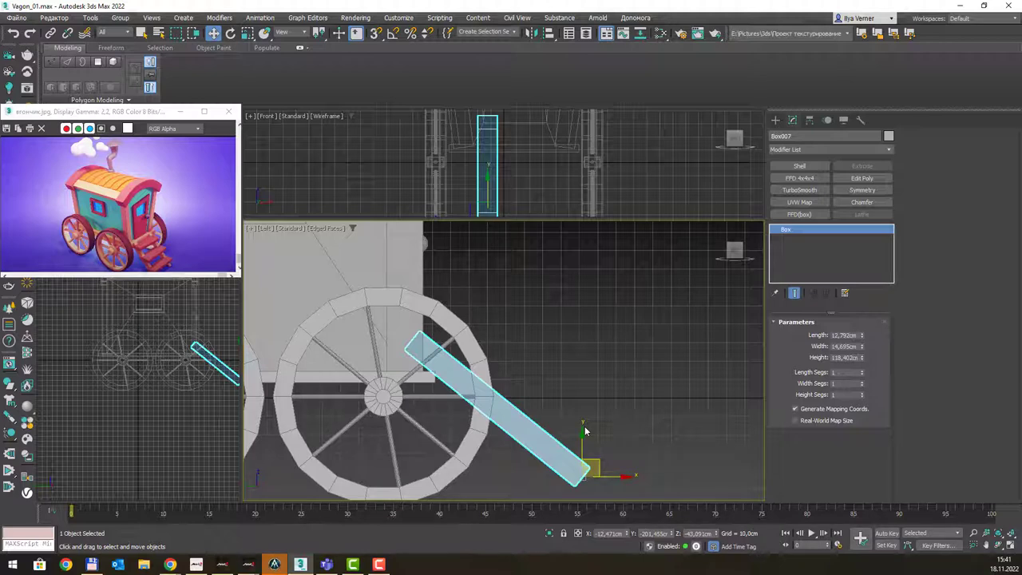
Lower the shaft slightly from the front view, then right-click it in the side view.
key("f")
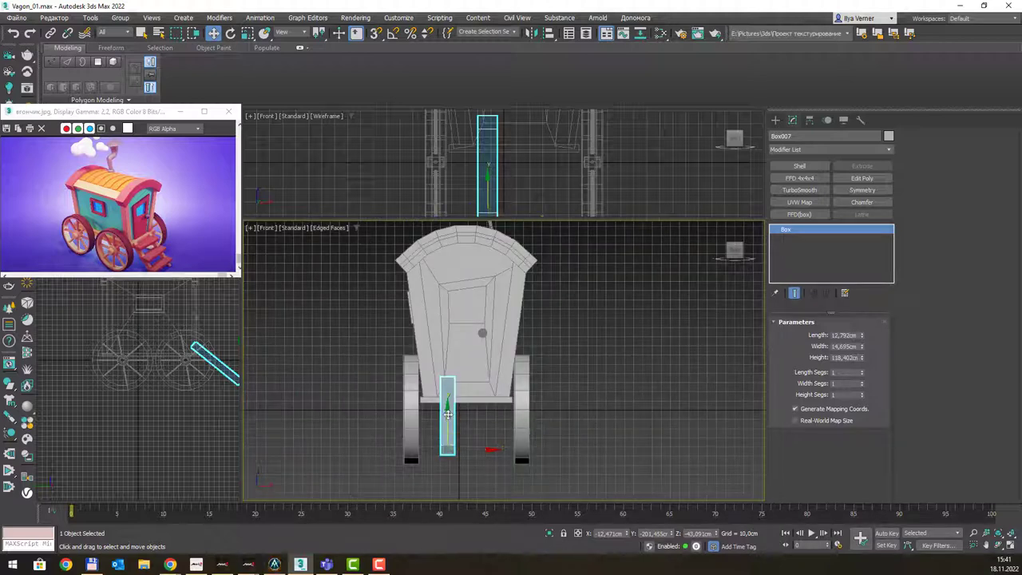
left_click_drag(448, 415, 449, 421)
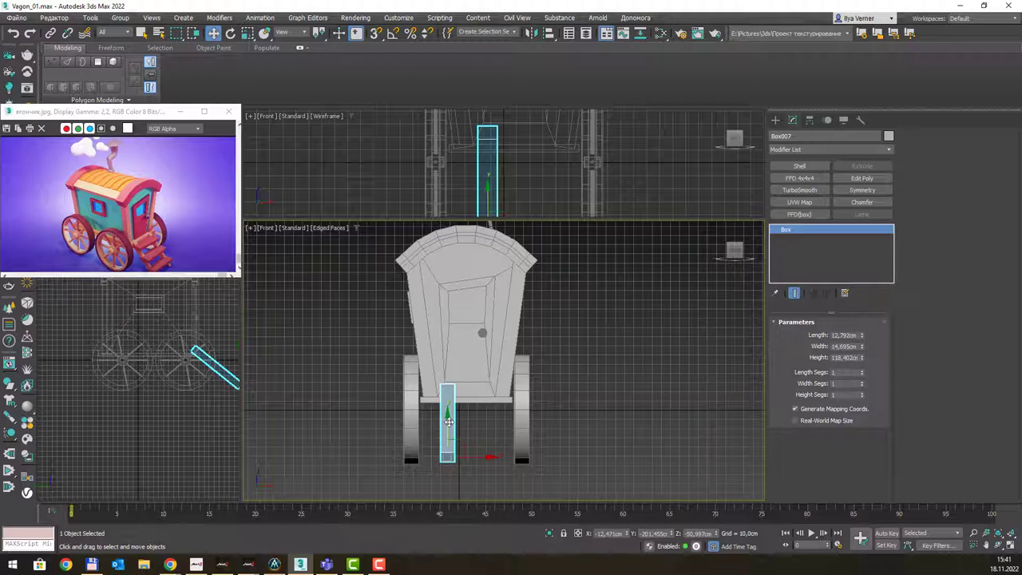
key("l")
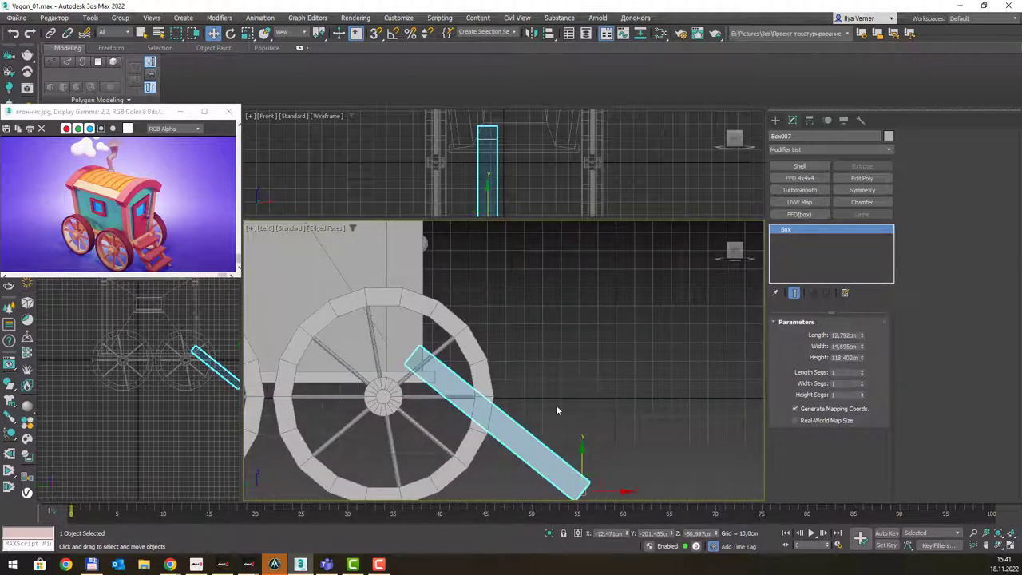
scroll(551, 399, "down", 3)
right_click(519, 407)
mouse_move(540, 515)
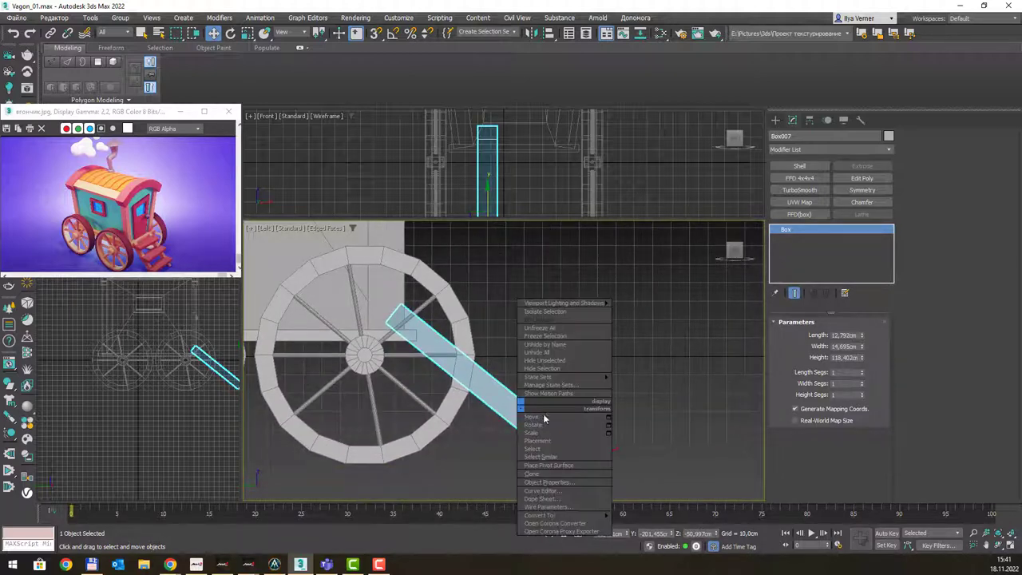
Convert the box to Editable Poly and snap its lower-end vertices into a flat tip.
left_click(650, 523)
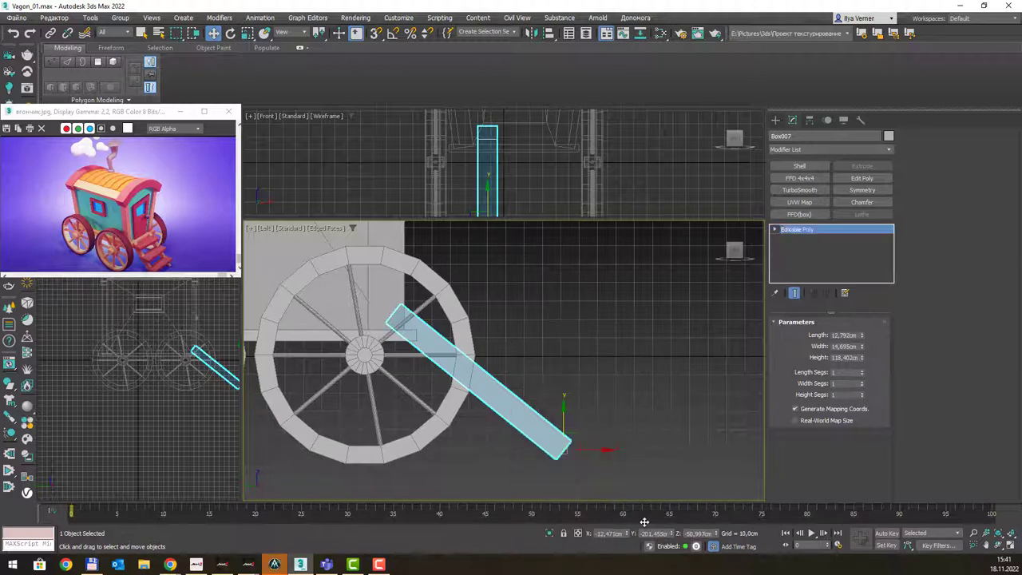
key("1")
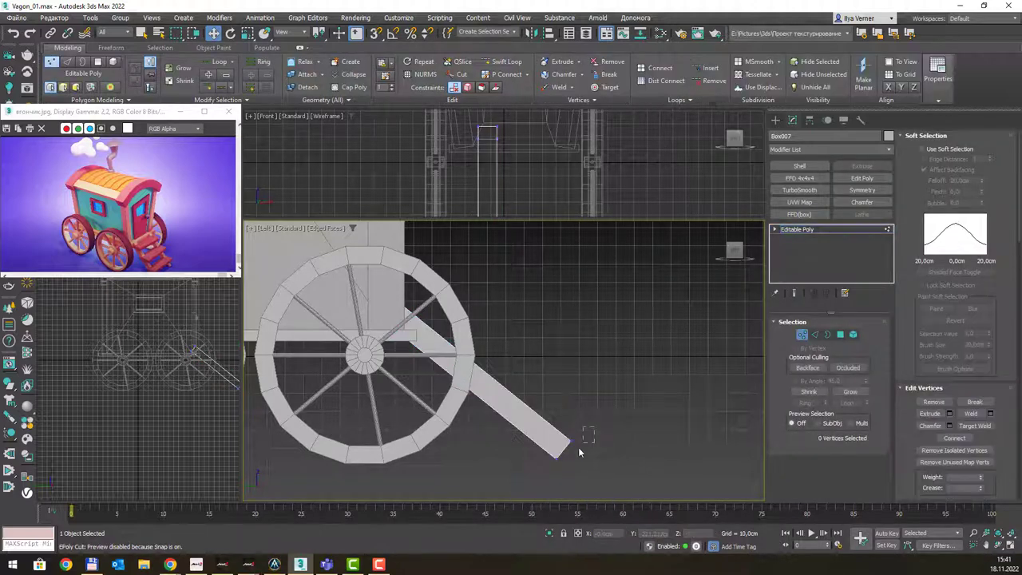
mouse_move(565, 450)
left_mouse_down()
mouse_move(605, 444)
mouse_move(595, 431)
left_mouse_up()
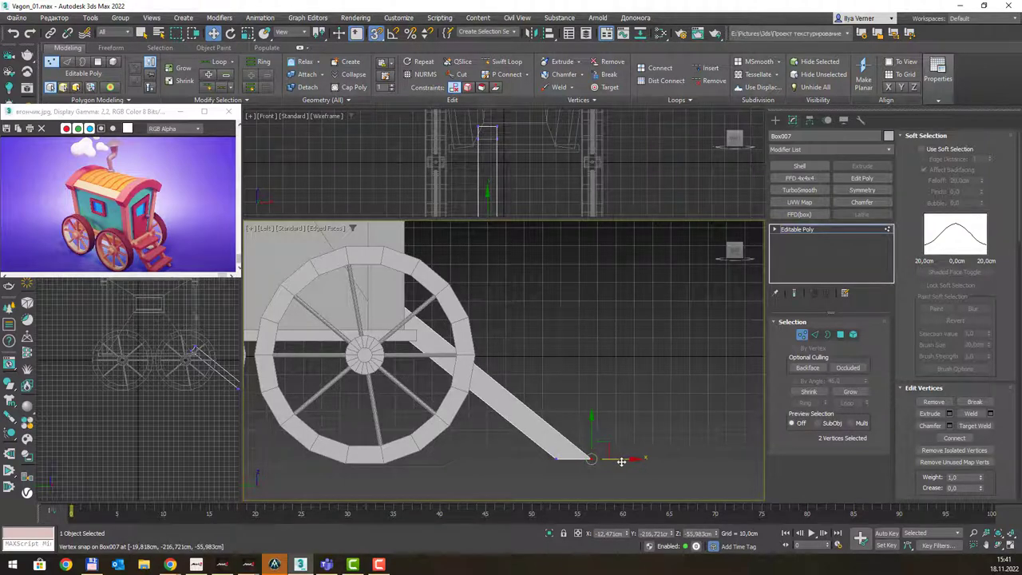
key("alt+c")
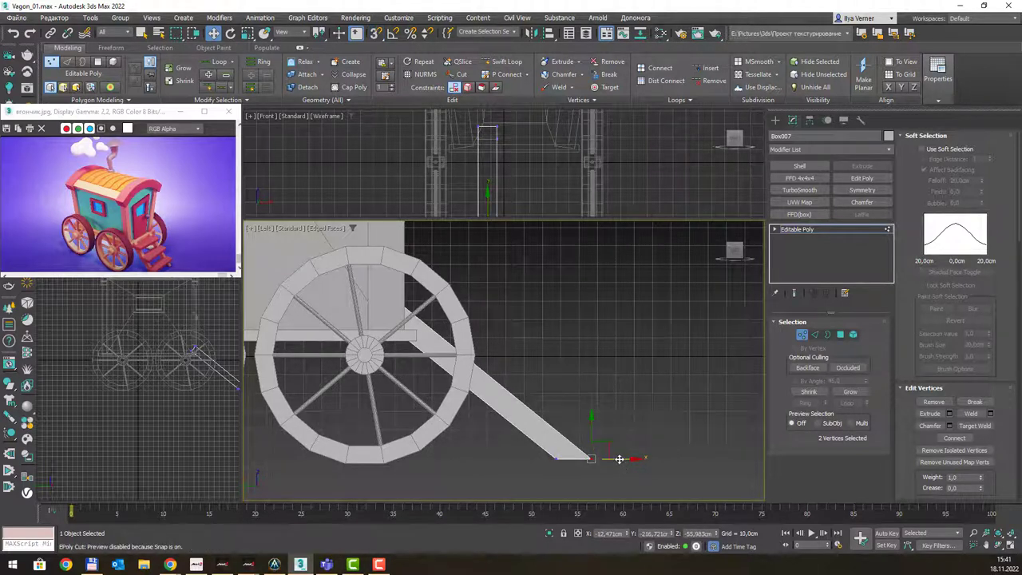
left_click_drag(622, 459, 637, 409)
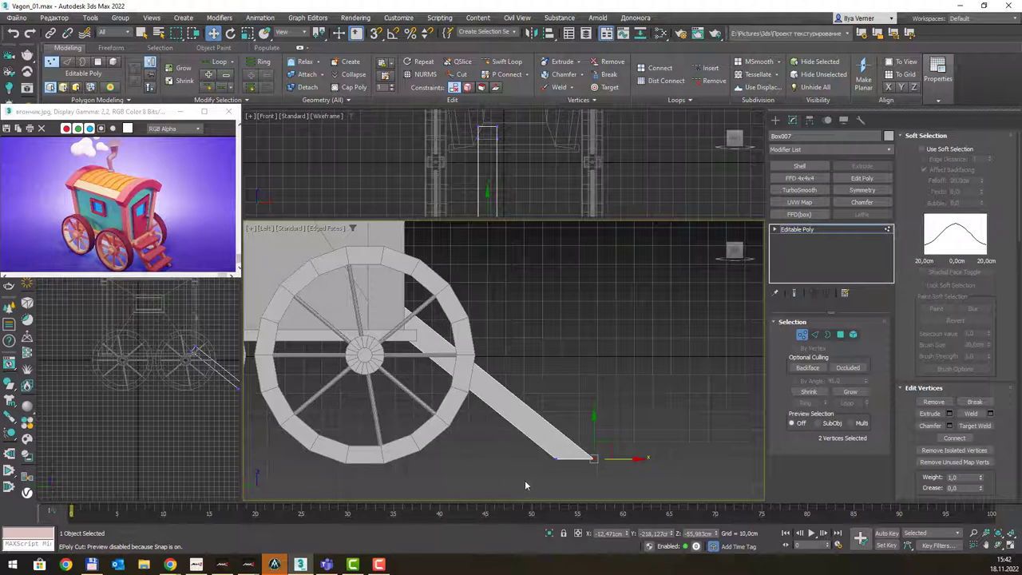
left_click_drag(543, 474, 651, 444)
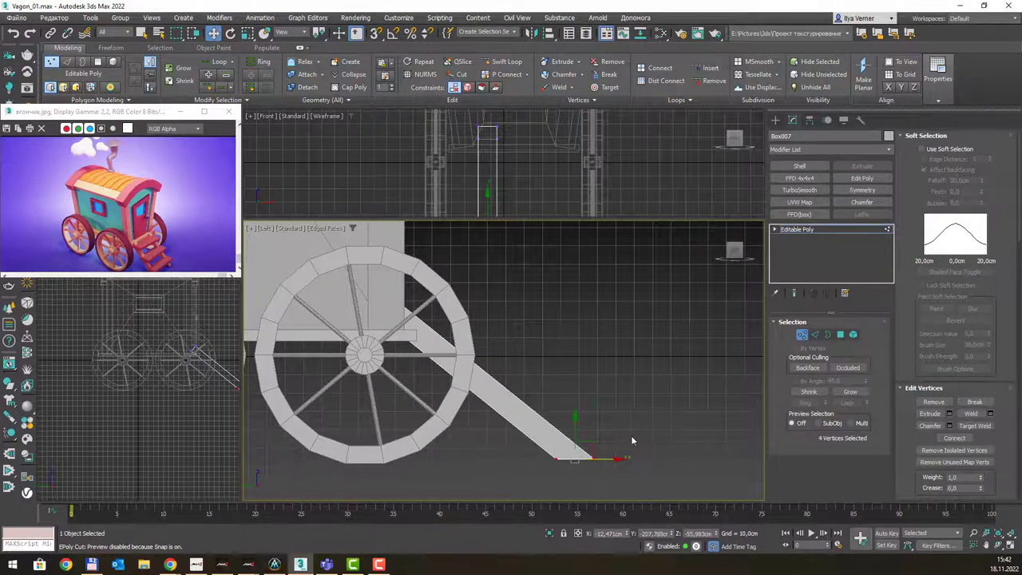
left_click_drag(588, 442, 571, 427)
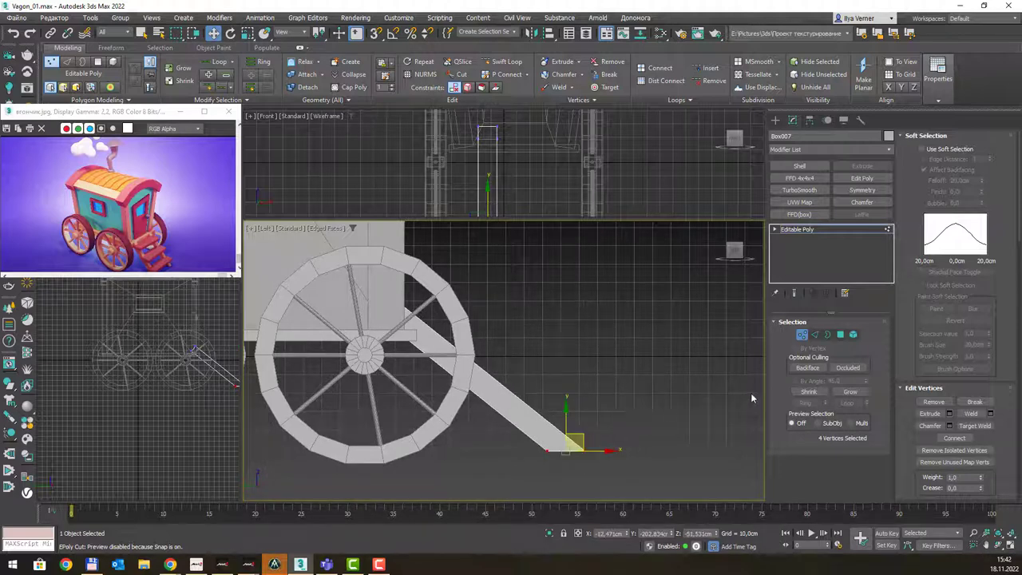
Select the whole shaft in Element mode and view it from the front.
left_click(854, 336)
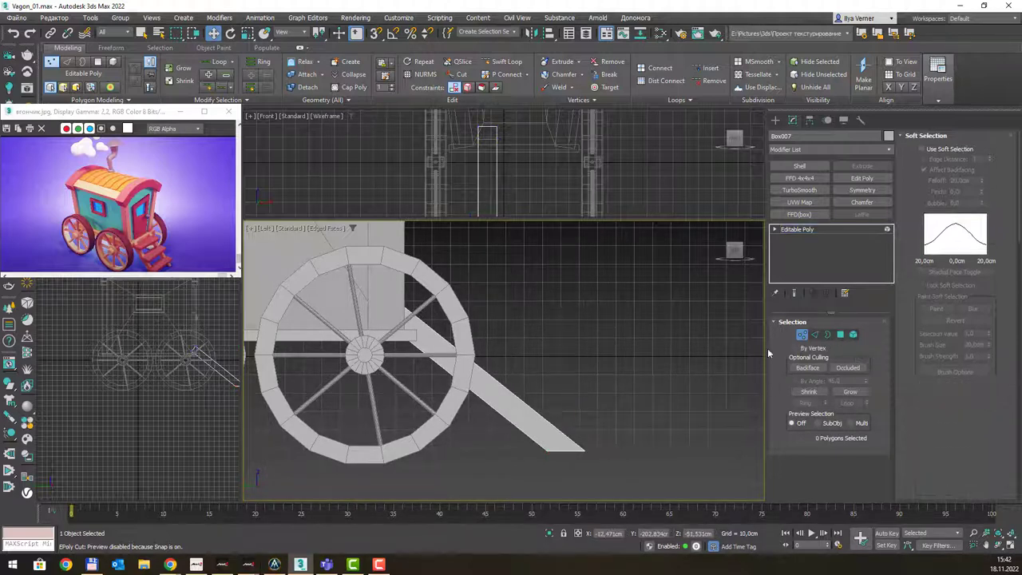
left_click(515, 416)
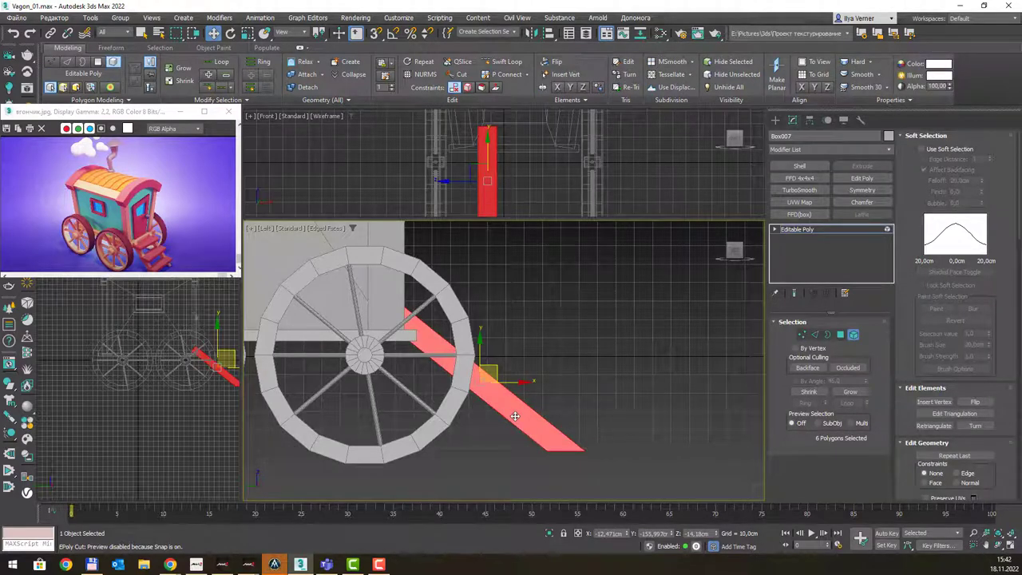
key("f")
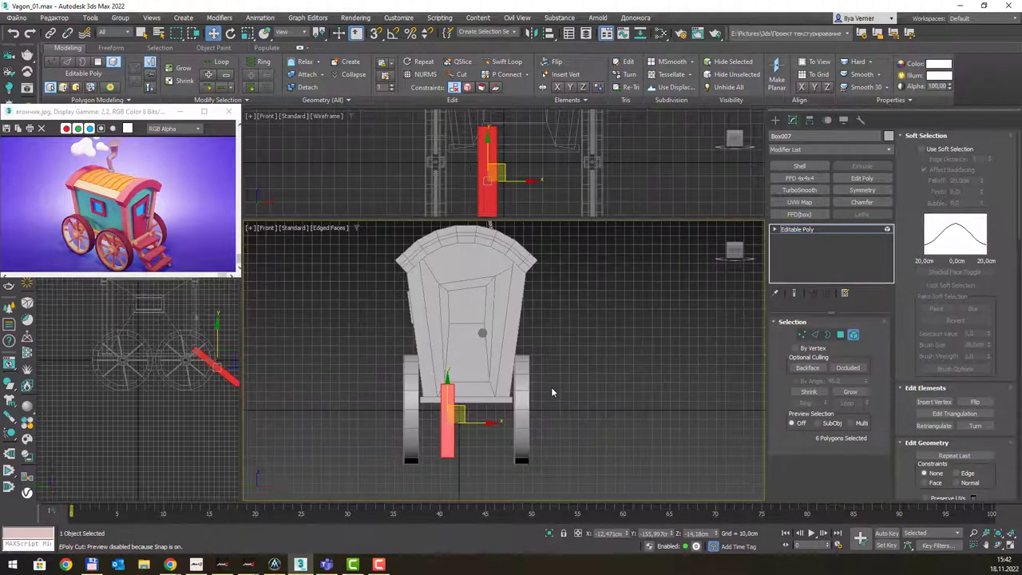
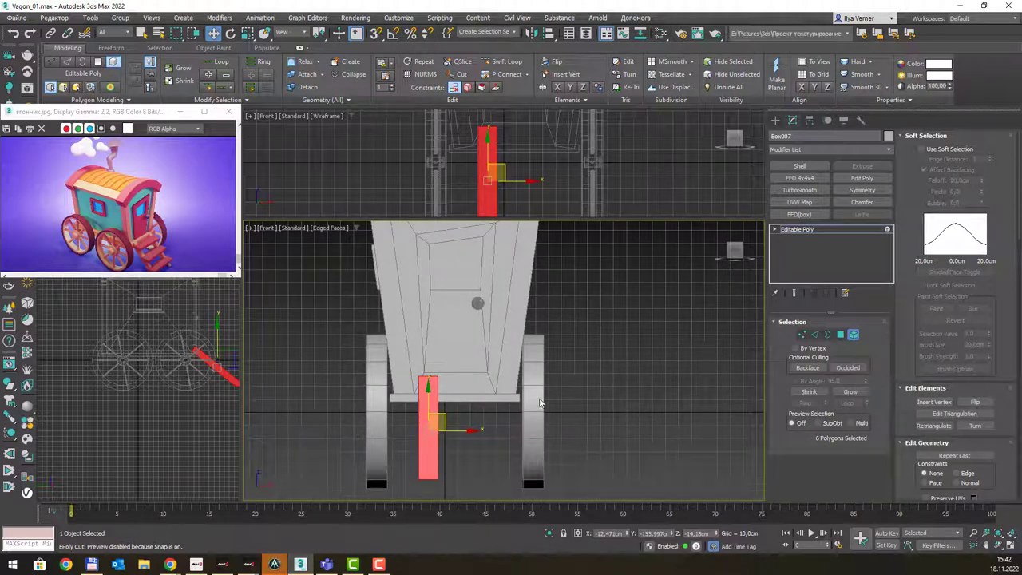
Scale the red ladder rail thinner along X.
key("p")
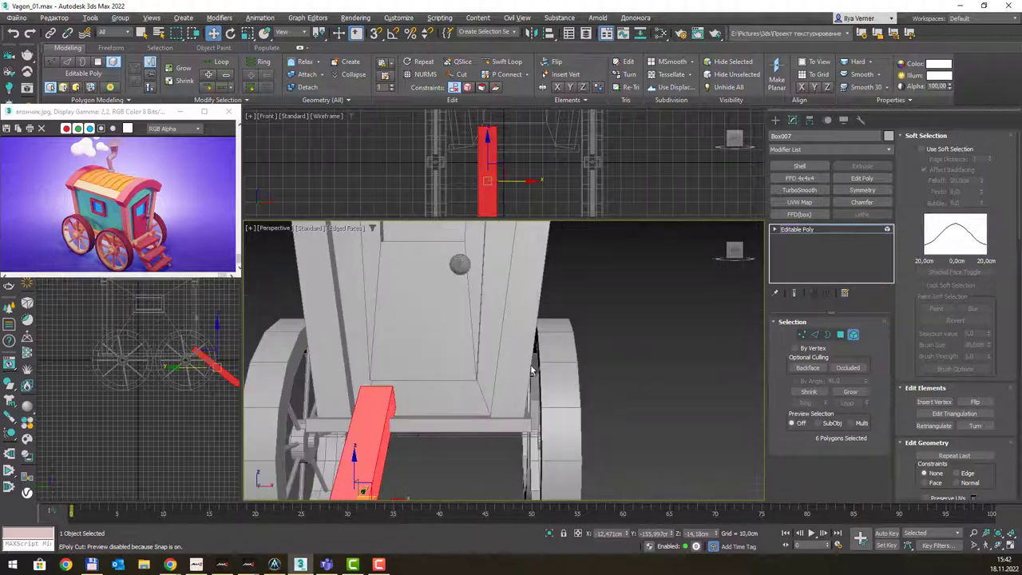
scroll(564, 373, "up", 3)
middle_click_drag(565, 375, 576, 377, "alt")
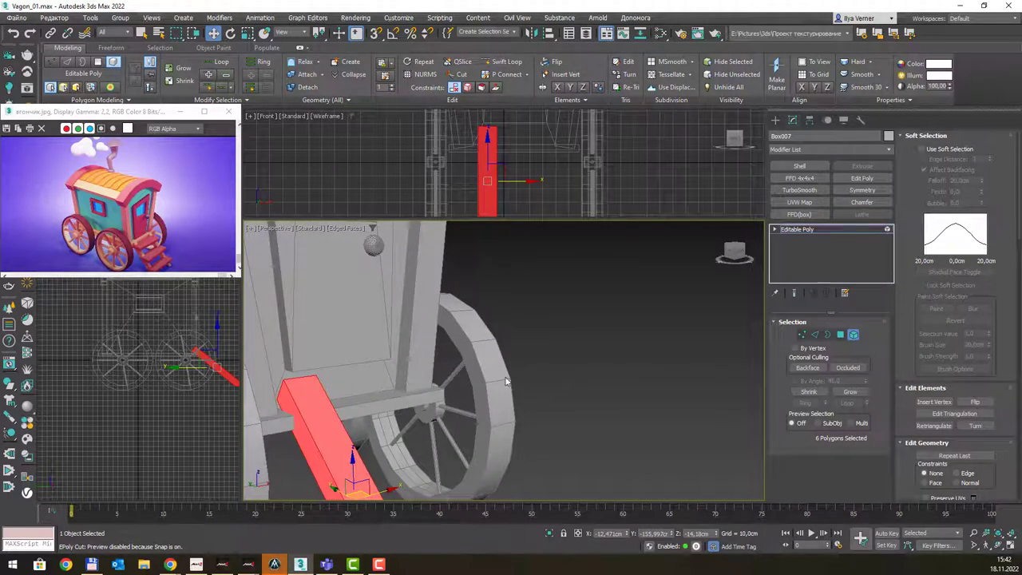
middle_click_drag(508, 381, 478, 421, "alt")
scroll(470, 423, "down", 3)
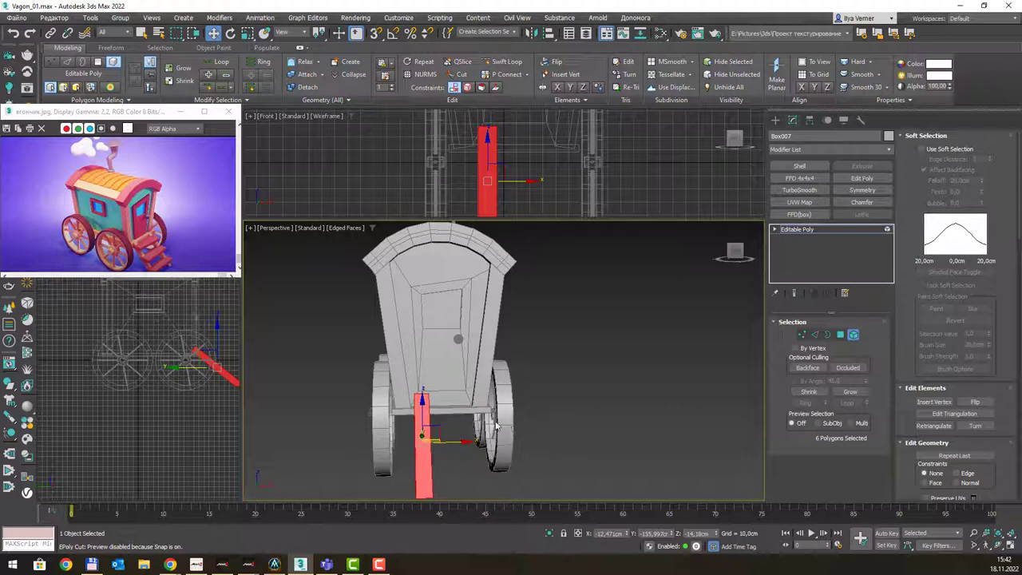
key("r")
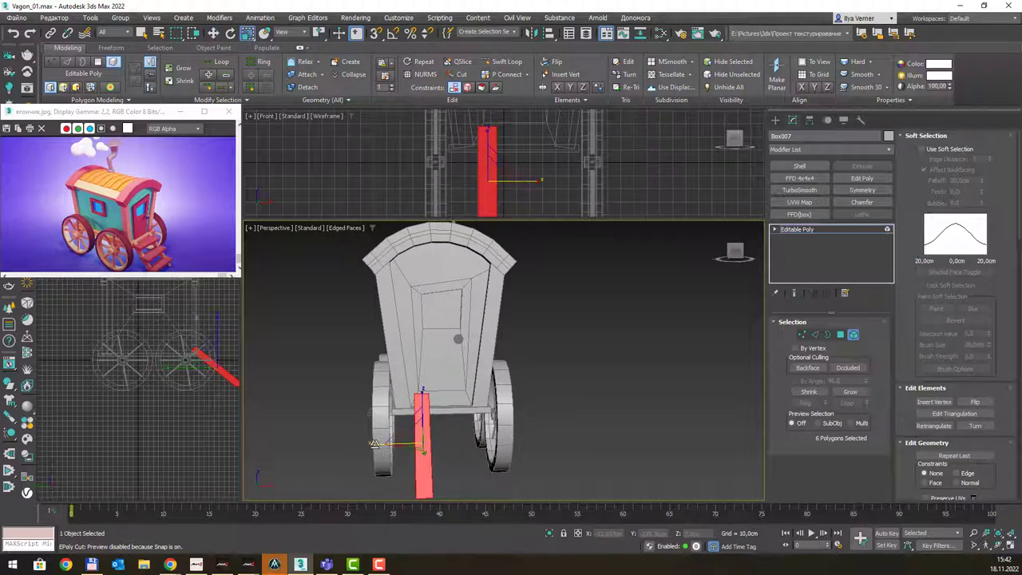
left_click_drag(374, 444, 399, 444)
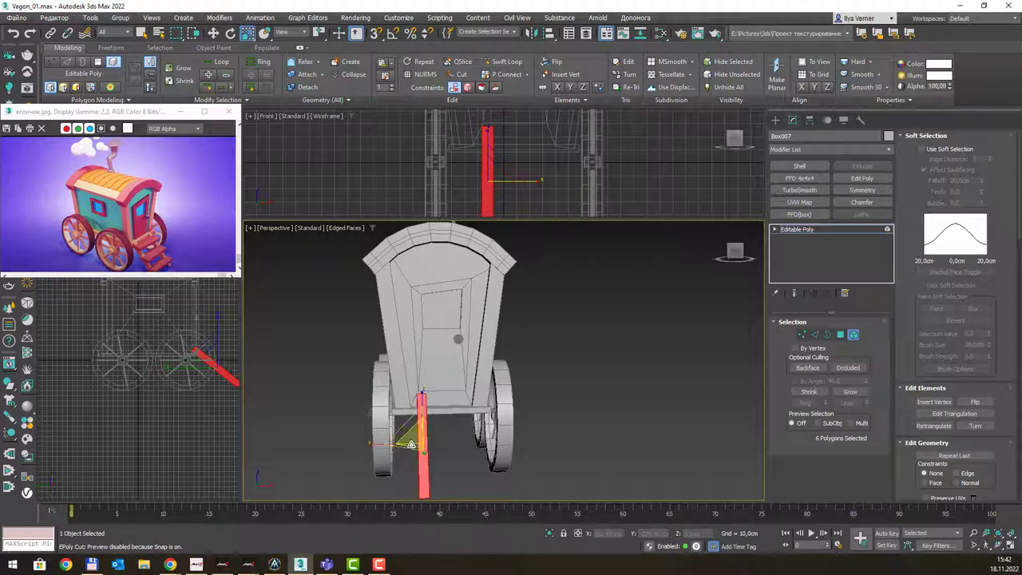
Move the red rail along X so it sits just left of the wagon's centre.
key("w")
scroll(444, 445, "up", 2)
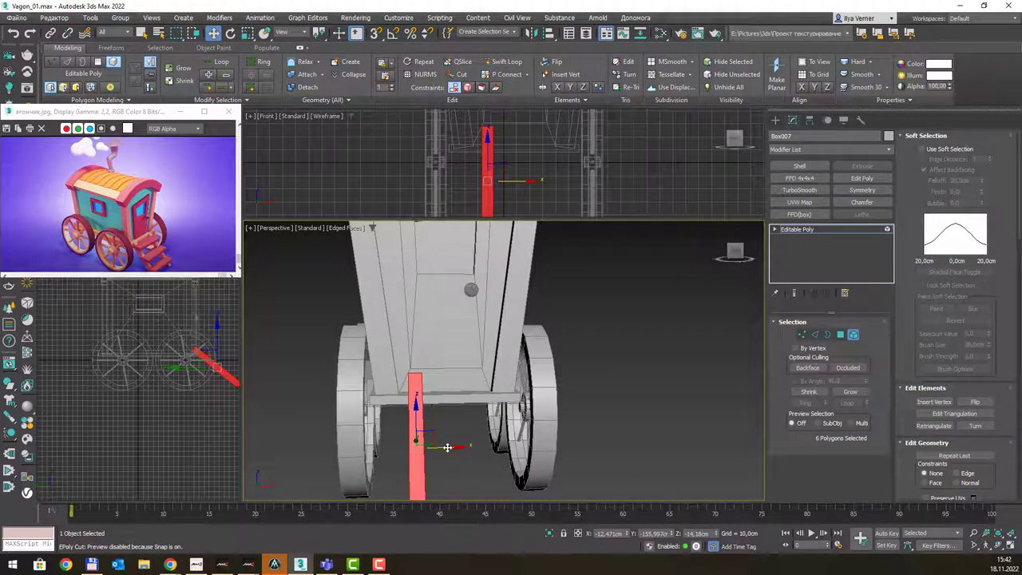
mouse_move(447, 447)
left_mouse_down()
mouse_move(498, 448)
mouse_move(440, 444)
left_mouse_up()
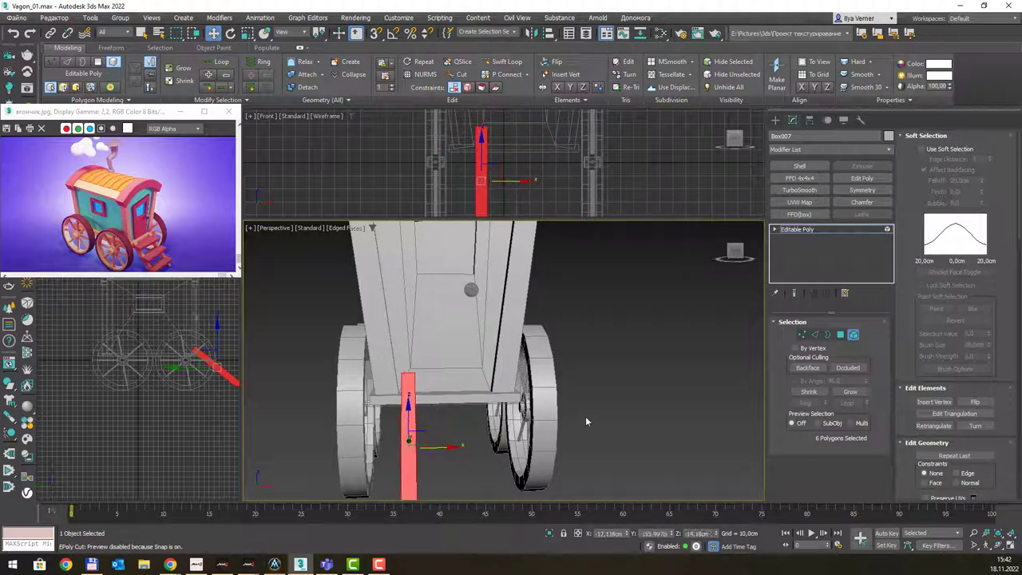
middle_click_drag(585, 416, 584, 364)
left_click_drag(437, 388, 432, 387)
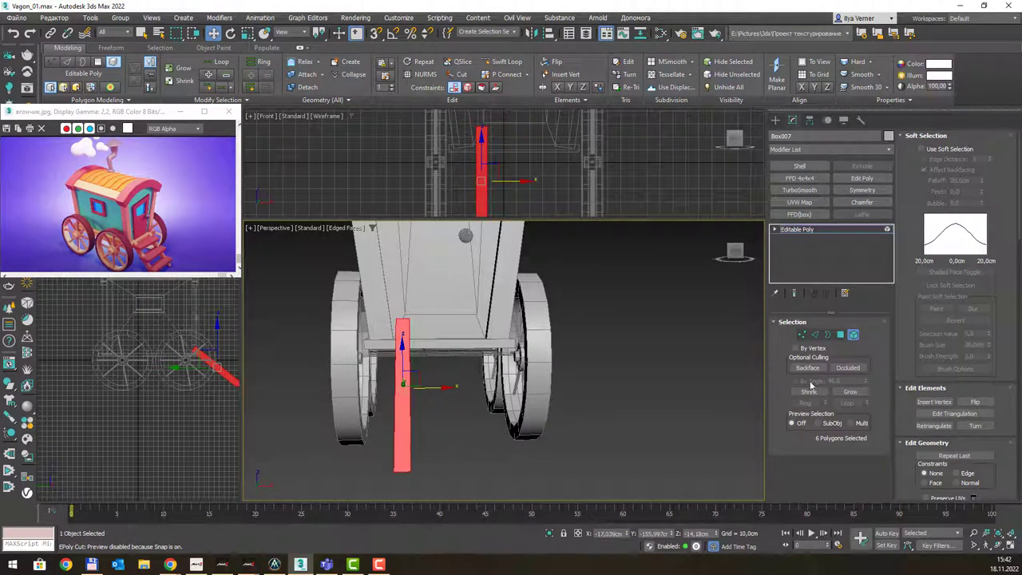
Clone the rail as Box008 and place the copy to the right of the first.
key("5")
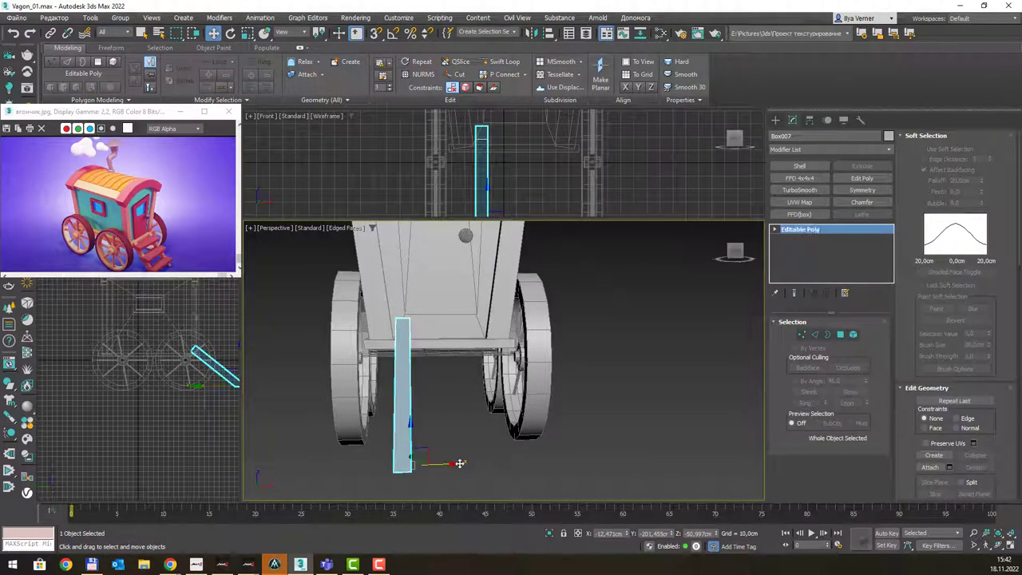
left_click_drag(456, 466, 530, 460, "shift")
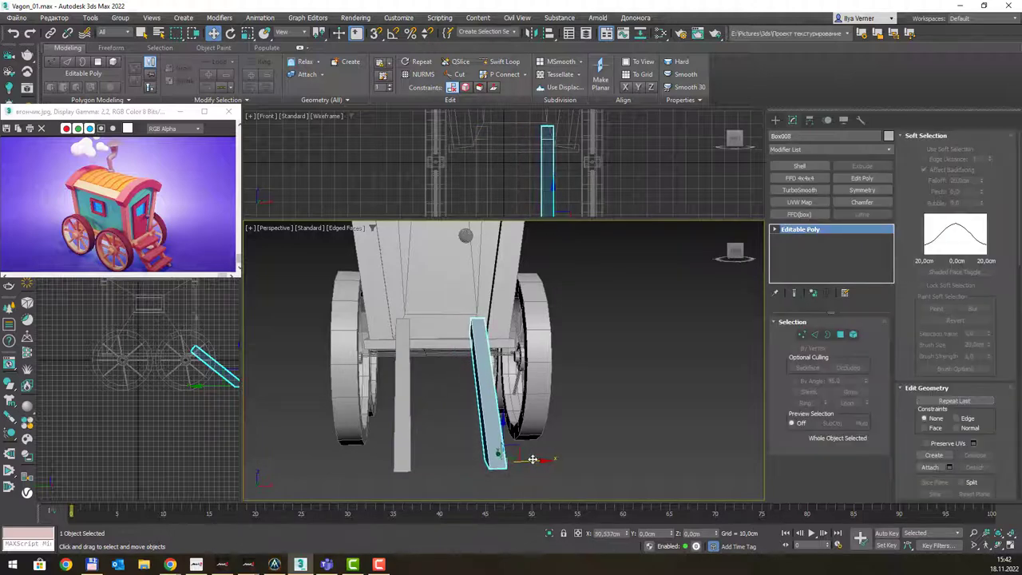
left_click(515, 334)
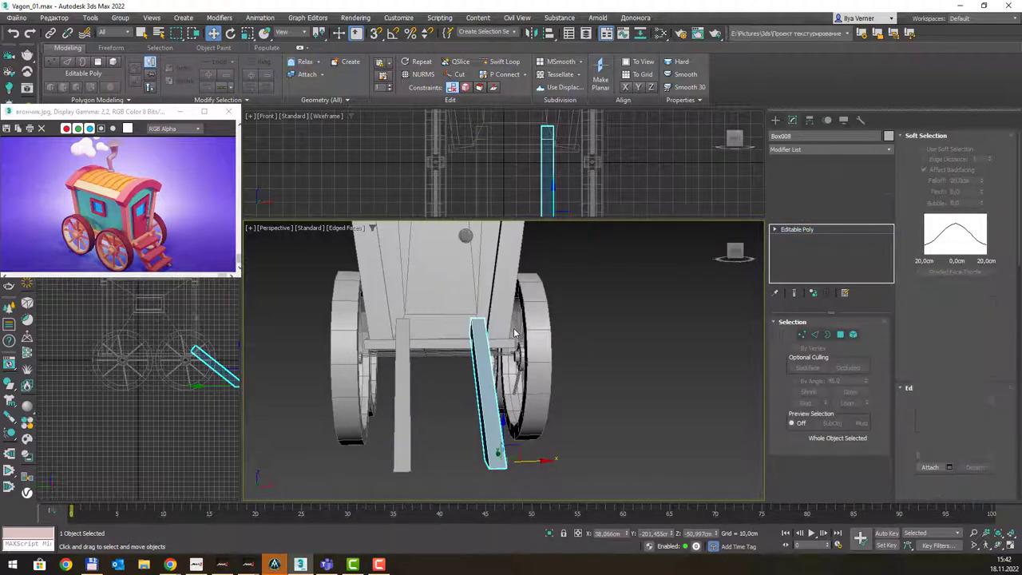
key("f")
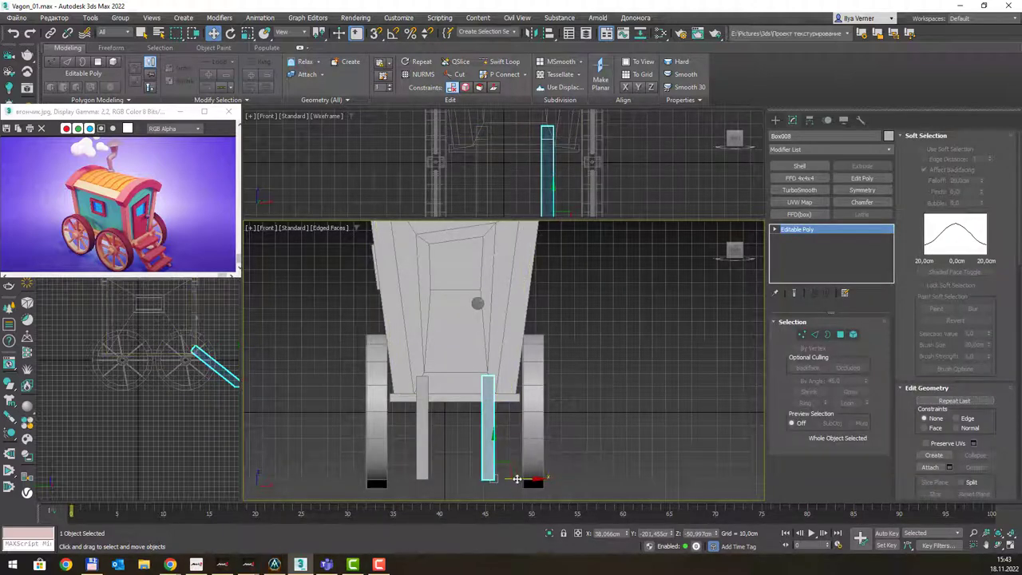
left_click_drag(515, 479, 516, 479)
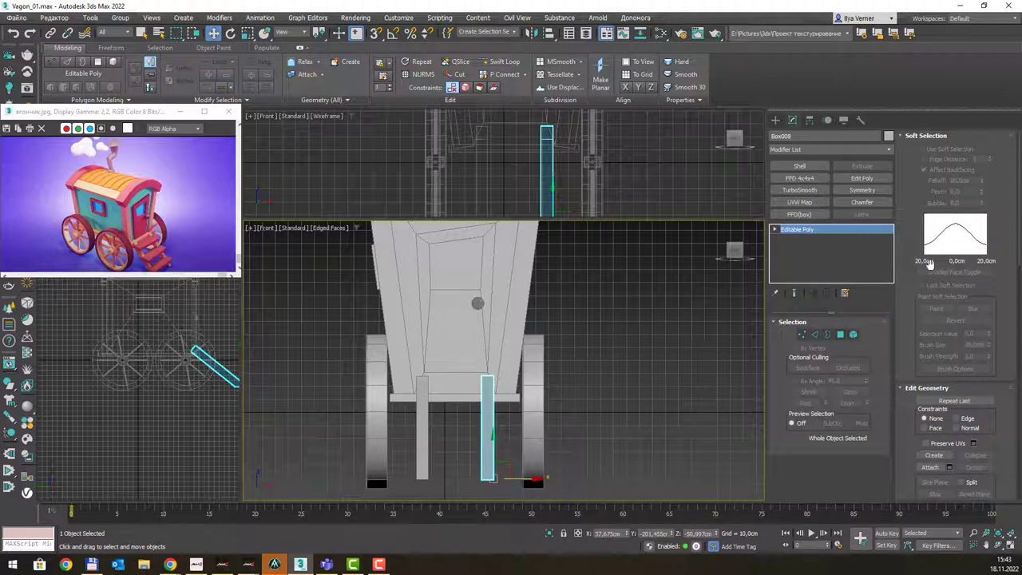
Attach the left rail to Box008 so both rails form one object.
scroll(930, 266, "down", 1)
left_click(929, 436)
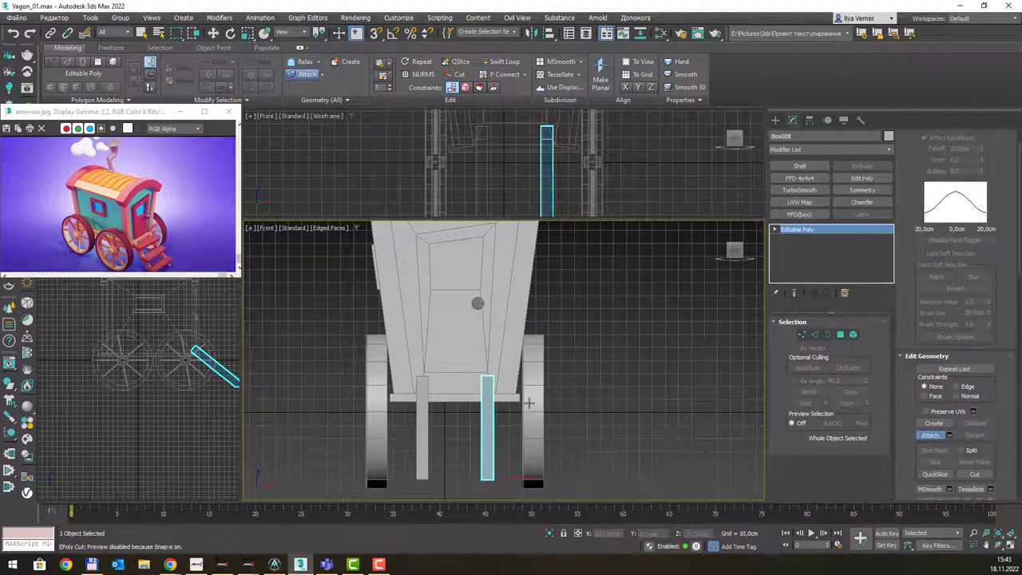
left_click(422, 419)
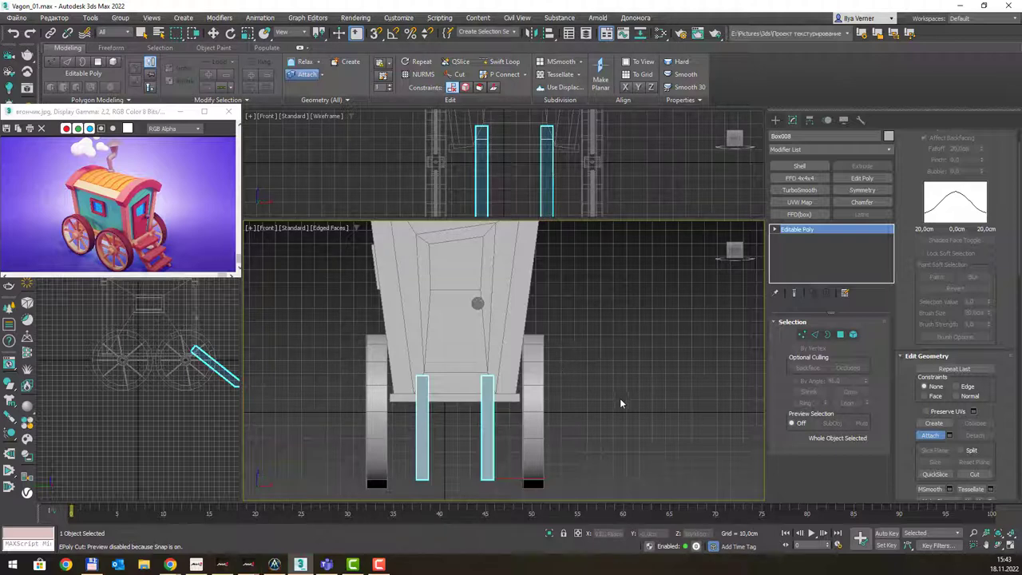
key("w")
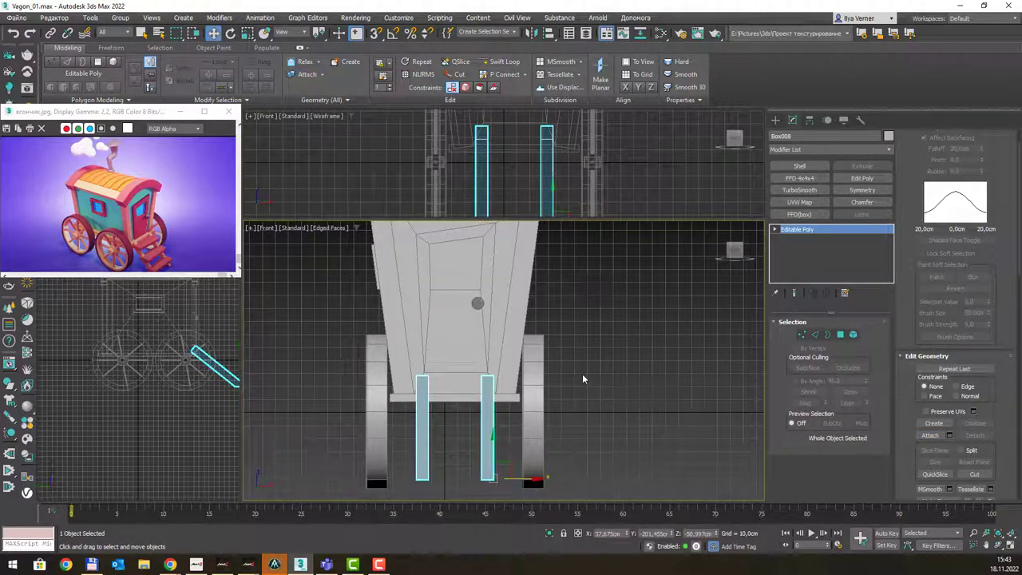
key("p")
scroll(599, 381, "down", 5)
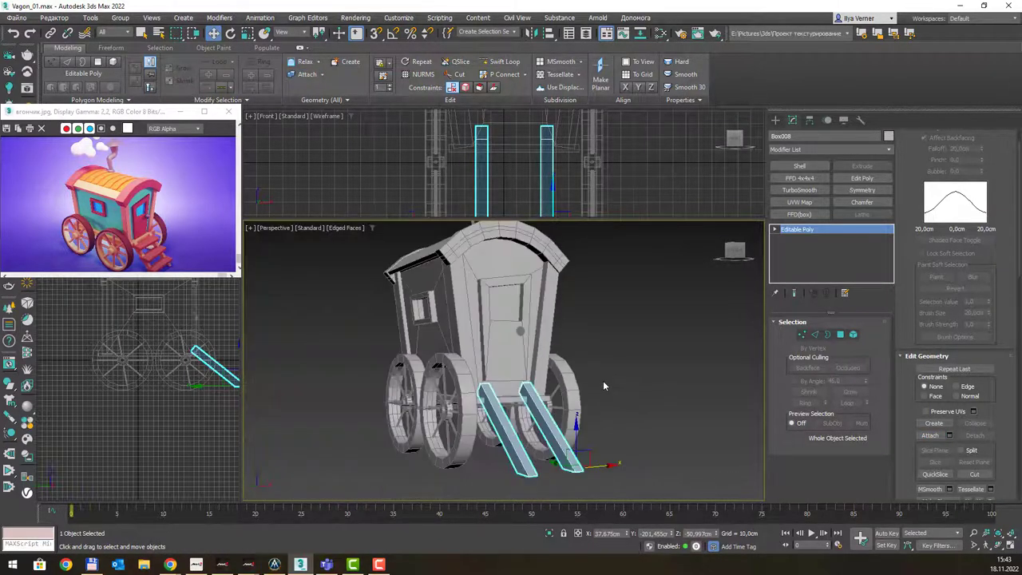
mouse_move(602, 384)
middle_mouse_down("alt")
mouse_move(623, 400)
mouse_move(601, 397)
mouse_move(637, 398)
mouse_move(578, 397)
middle_mouse_up("alt")
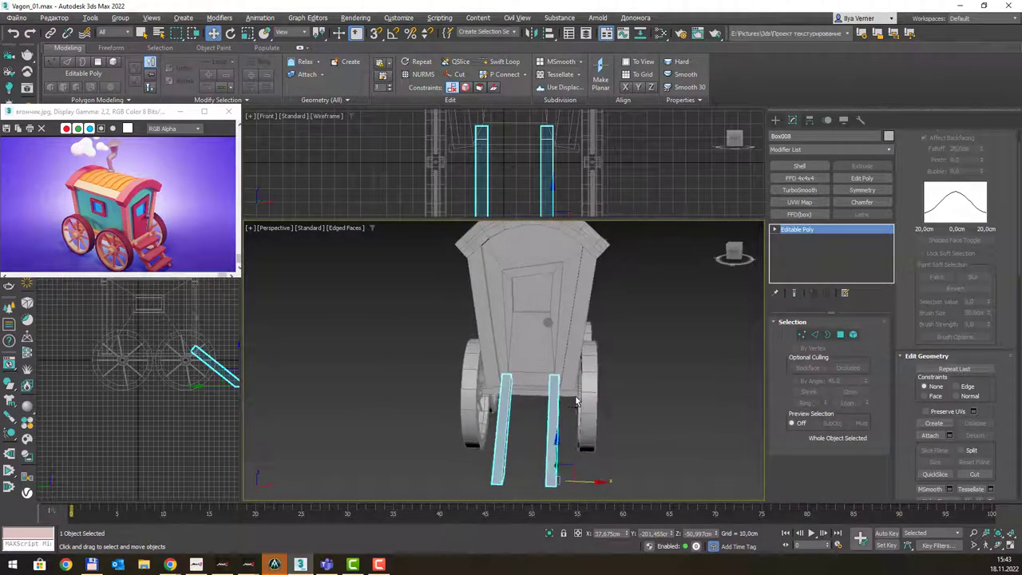
Pick the Box primitive and try drawing a rung in perspective, cancelling both attempts.
left_click(775, 119)
left_click(792, 192)
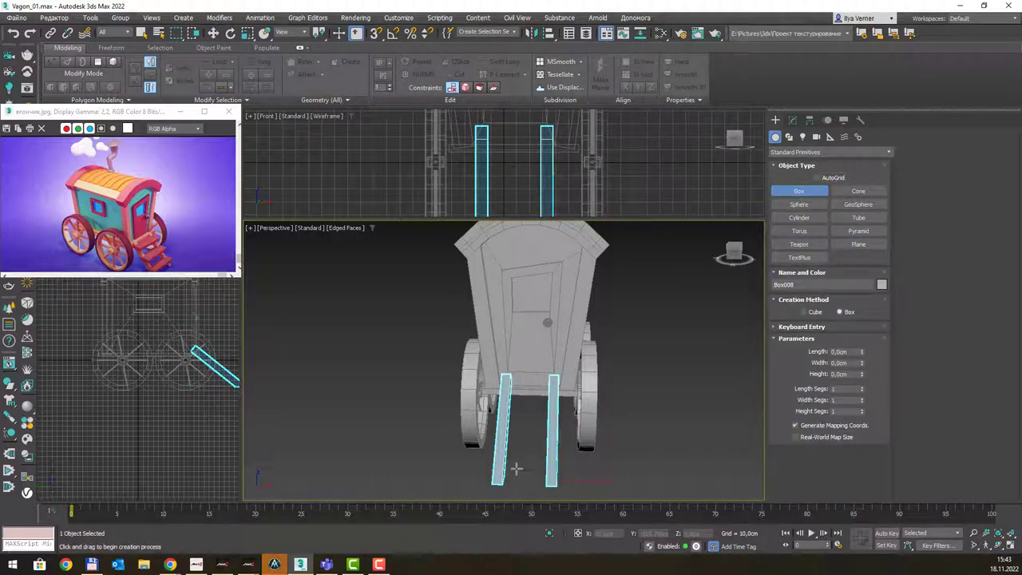
middle_click_drag(533, 421, 528, 399, "alt")
scroll(531, 388, "up", 3)
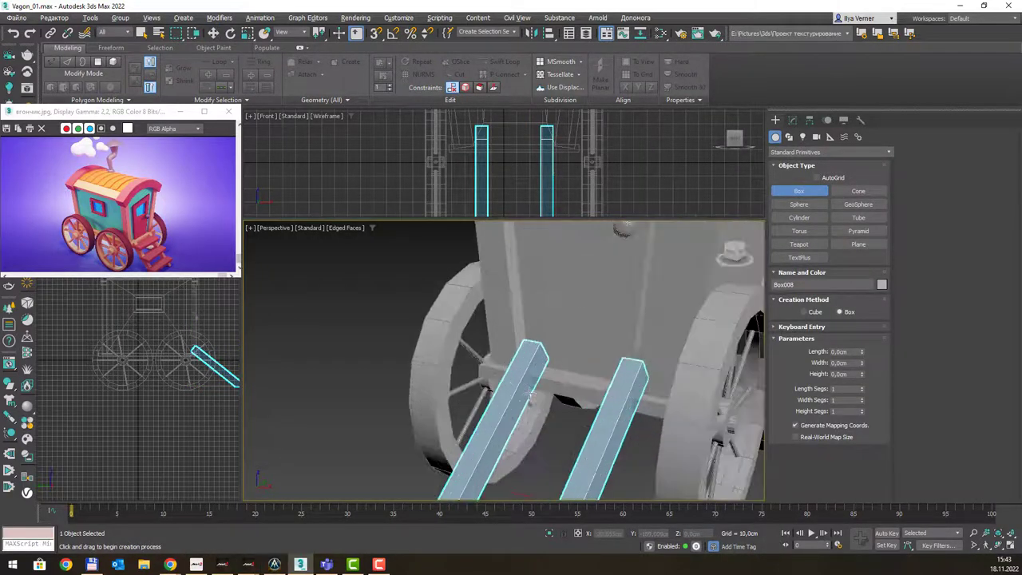
scroll(542, 372, "up", 1)
left_click_drag(540, 366, 533, 381)
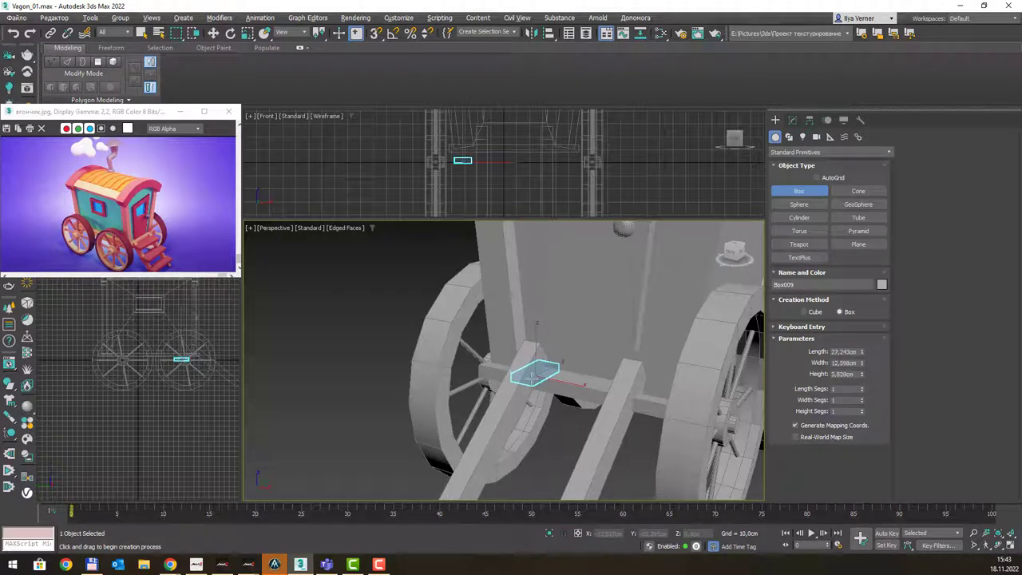
middle_click_drag(534, 381, 579, 391, "alt")
right_click(602, 442)
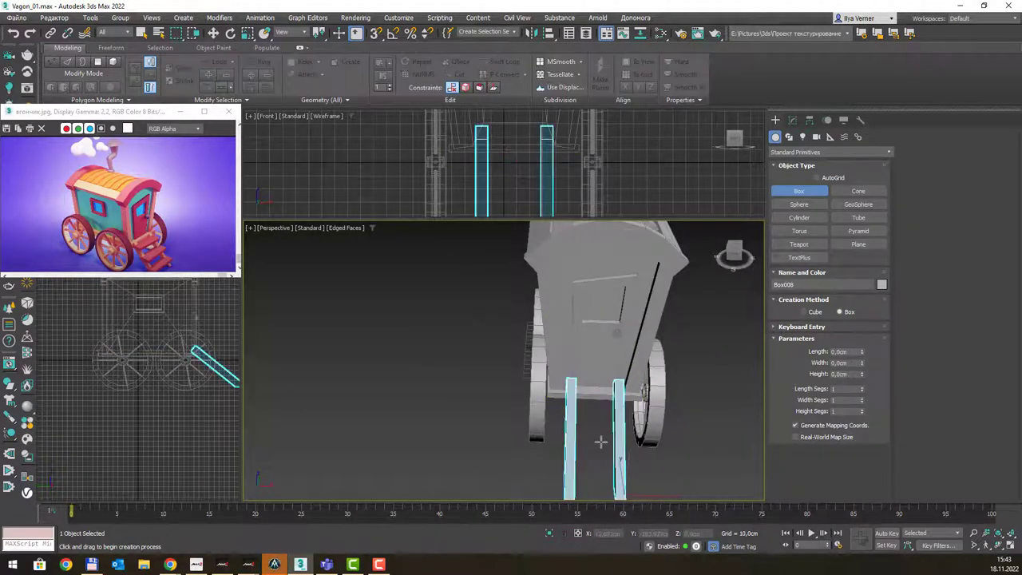
mouse_move(602, 440)
middle_mouse_down("alt")
mouse_move(600, 418)
mouse_move(729, 380)
middle_mouse_up("alt")
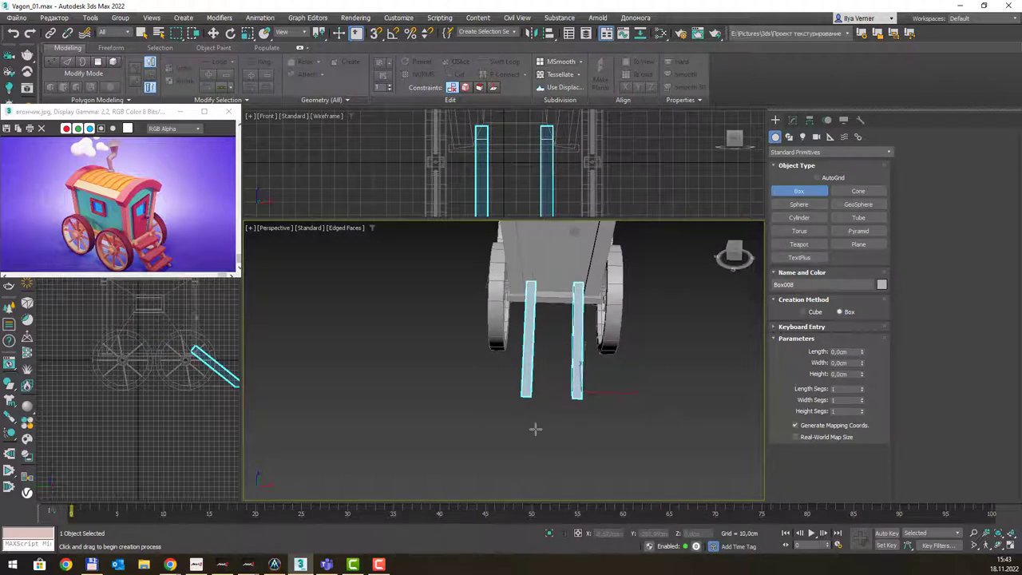
left_click_drag(539, 413, 593, 423)
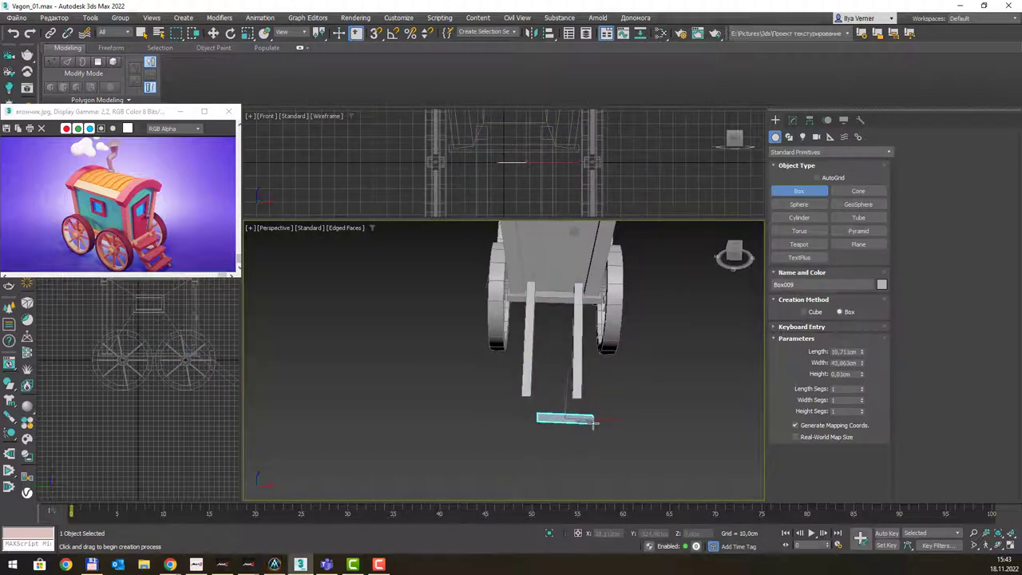
right_click(590, 412)
In the Top view, draw flat Box009 (about 10.7 × 45.3 × 1.16 cm) across both rails.
key("t")
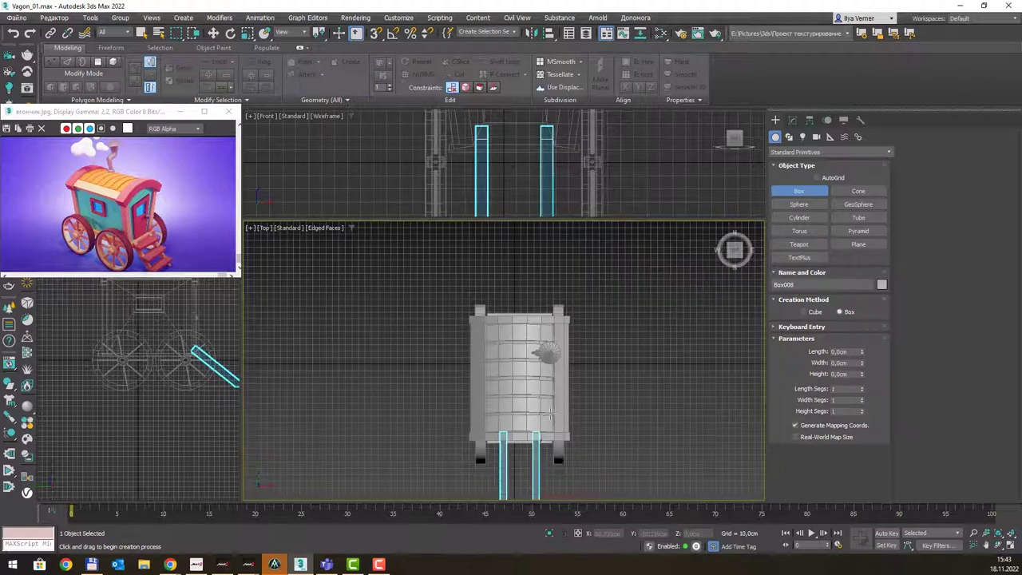
scroll(564, 419, "up", 2)
scroll(502, 359, "up", 3)
scroll(518, 377, "up", 2)
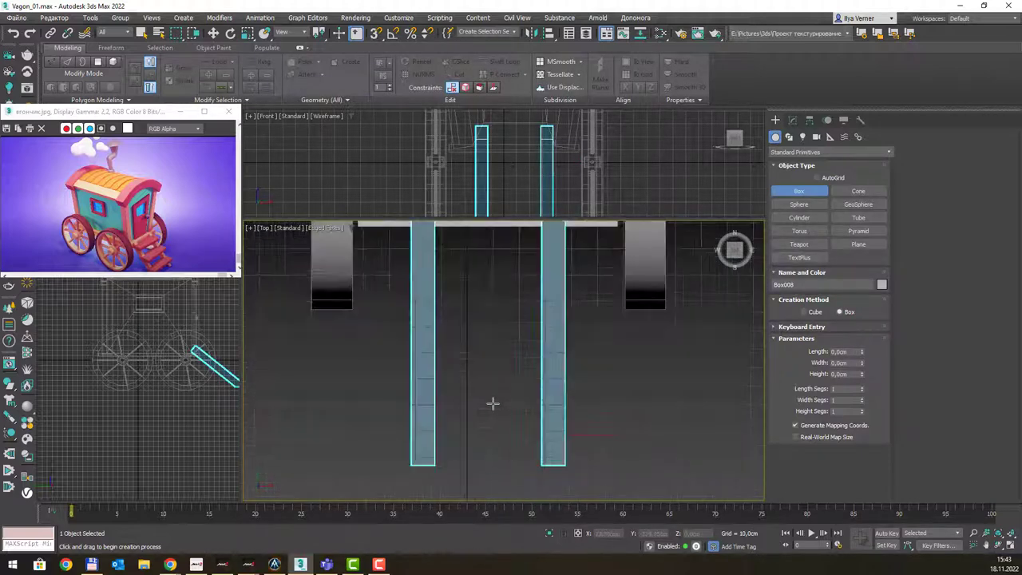
scroll(493, 404, "up", 2)
left_click_drag(395, 416, 562, 456)
left_click(563, 455)
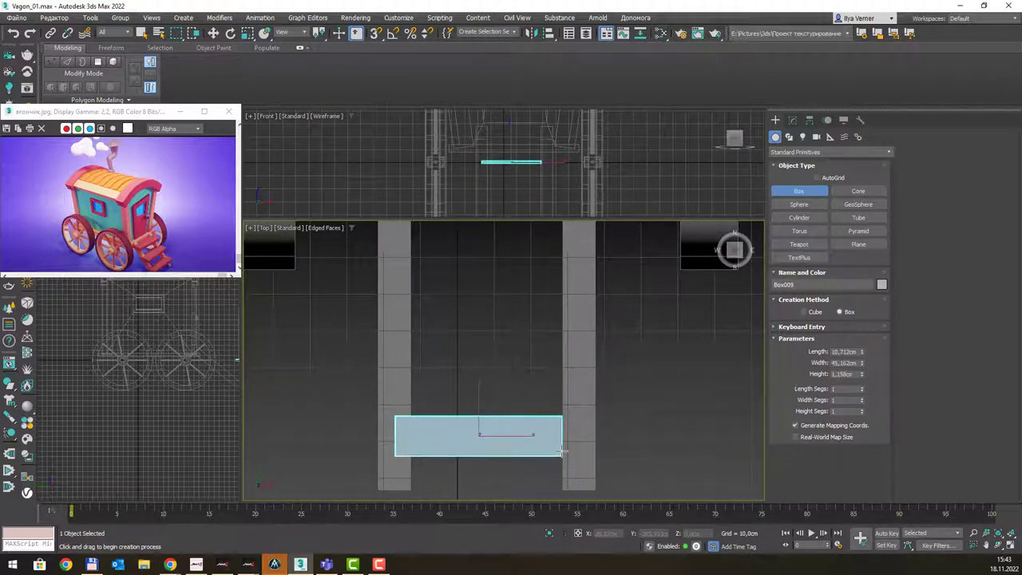
key("w")
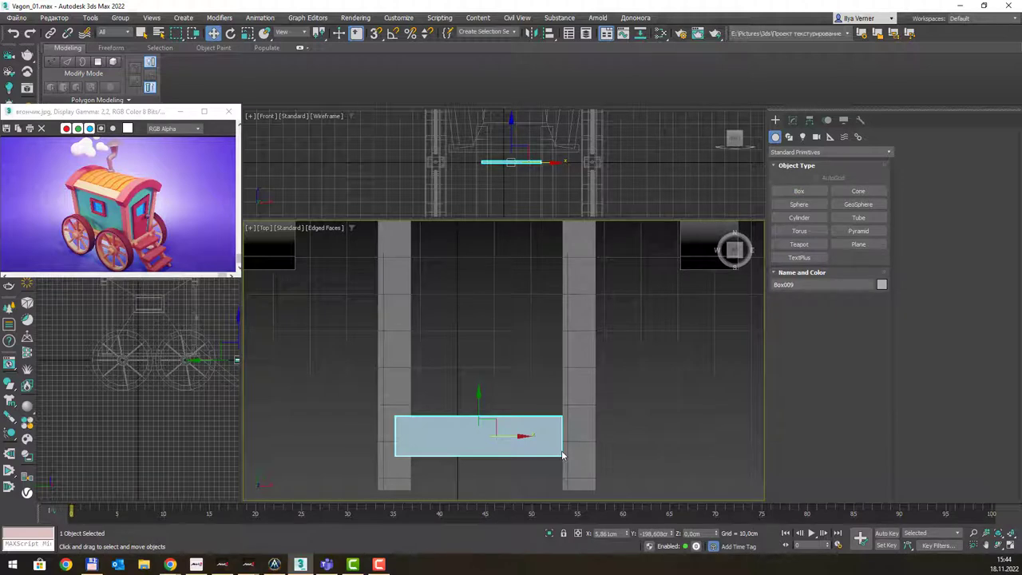
Convert Box009 to Editable Poly and lower its lower vertices in the Front view.
right_click(533, 422)
mouse_move(558, 529)
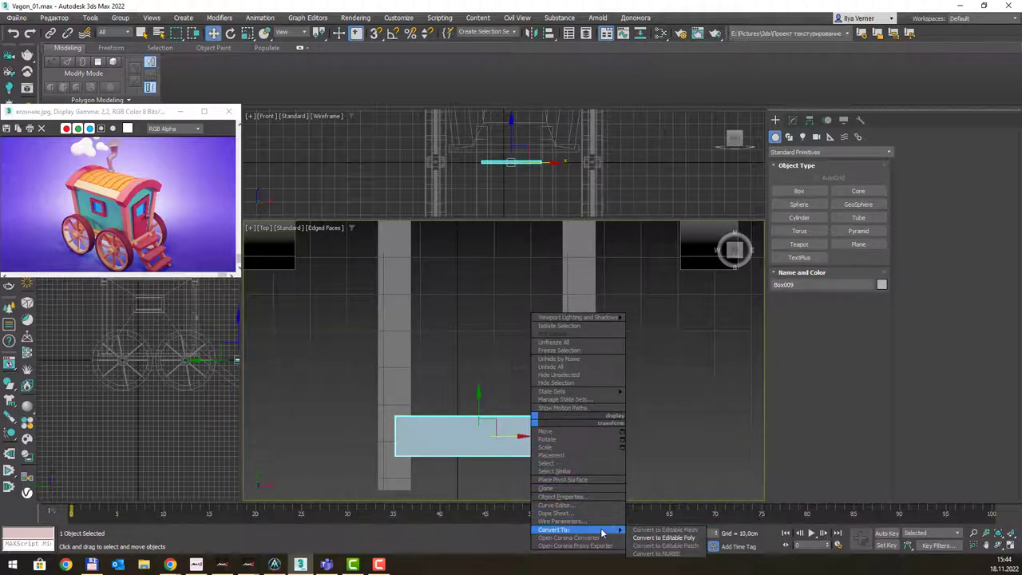
left_click(663, 537)
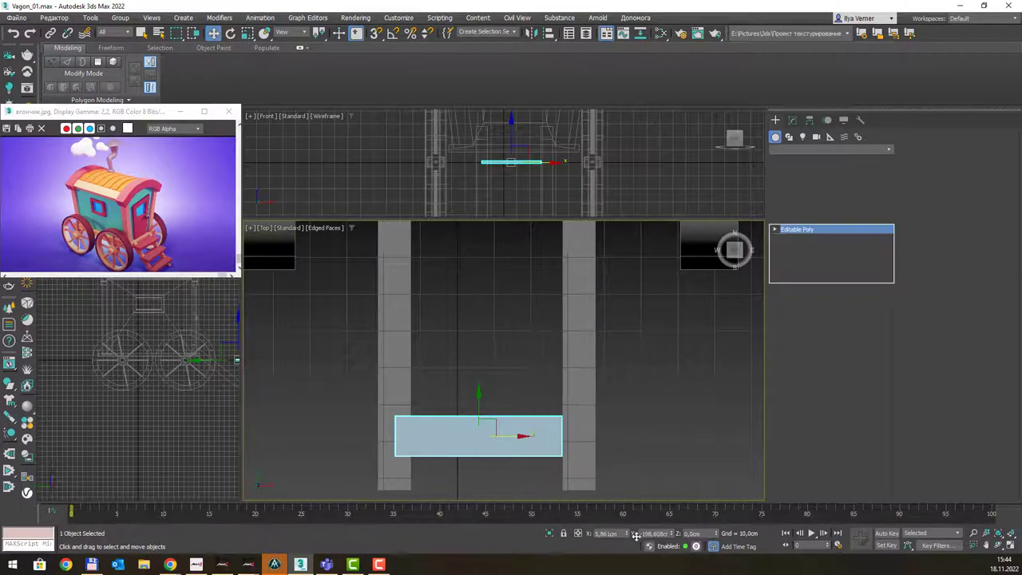
left_click_drag(406, 460, 442, 435)
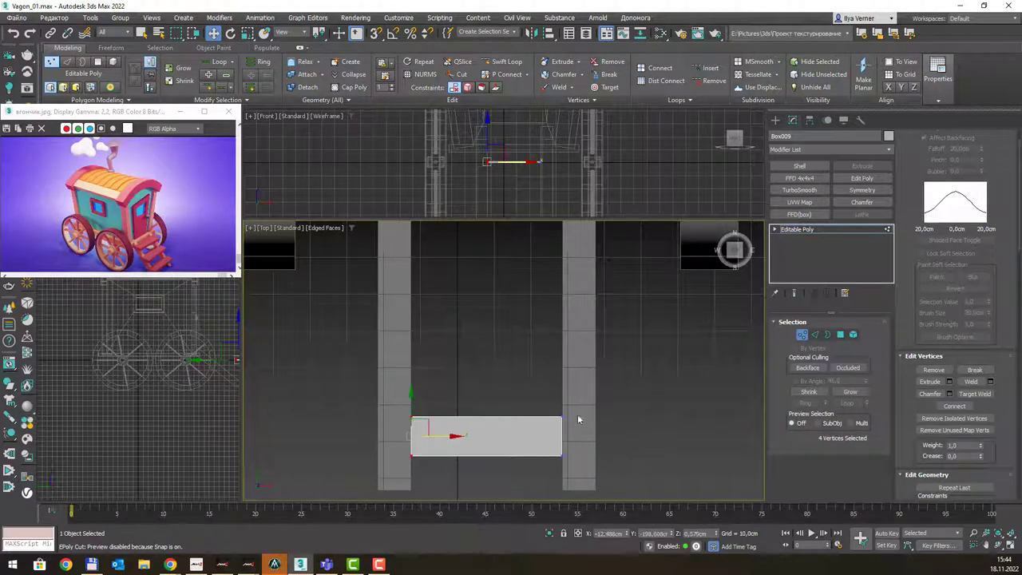
left_click_drag(564, 468, 563, 466)
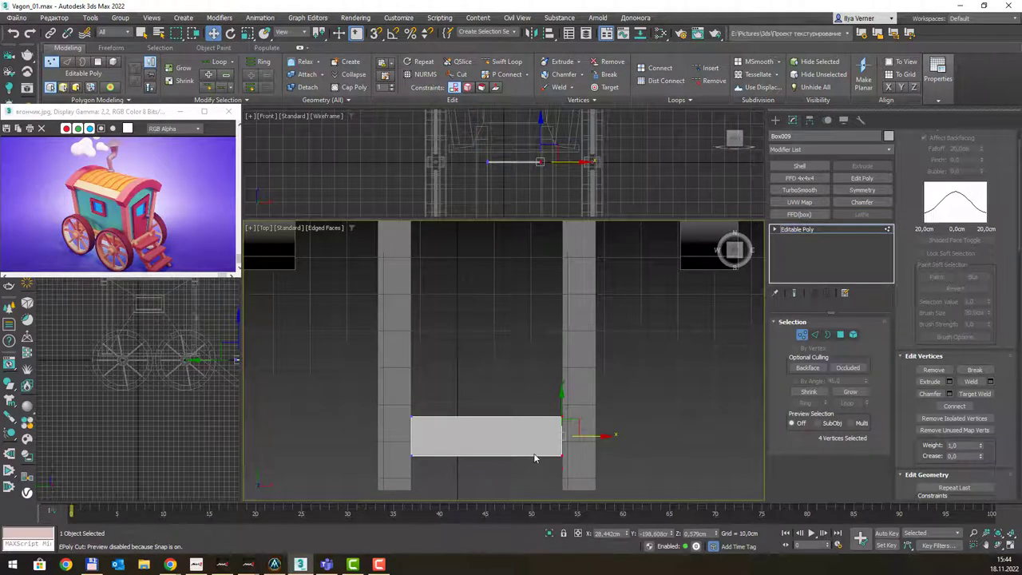
key("f")
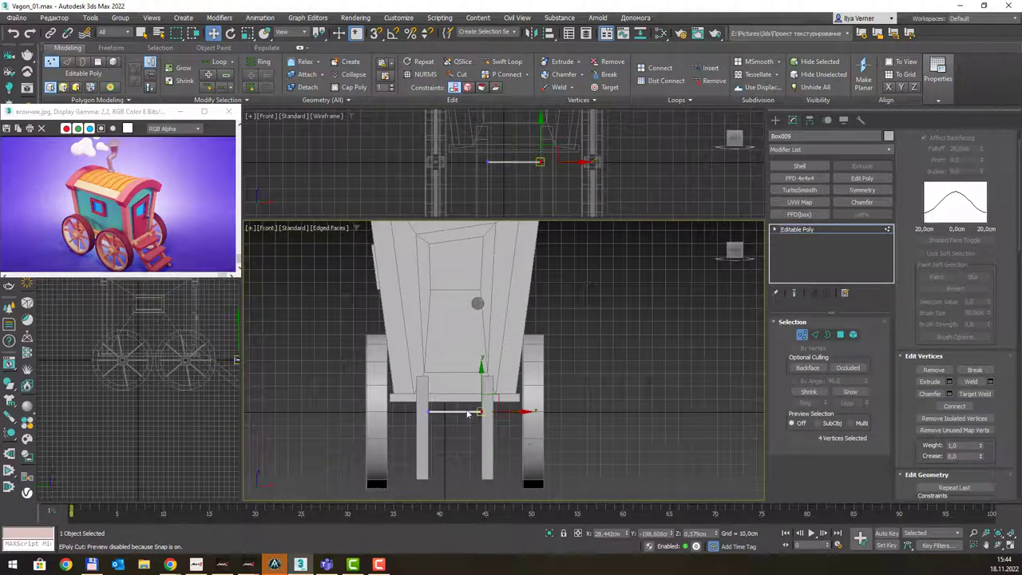
scroll(459, 407, "up", 3)
left_click_drag(504, 437, 515, 428)
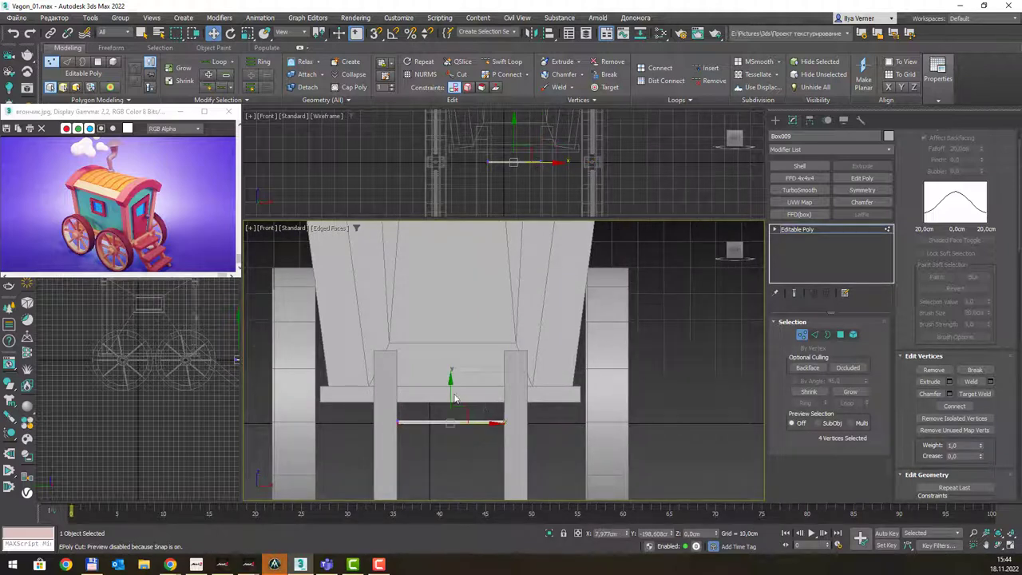
left_click_drag(454, 397, 452, 397)
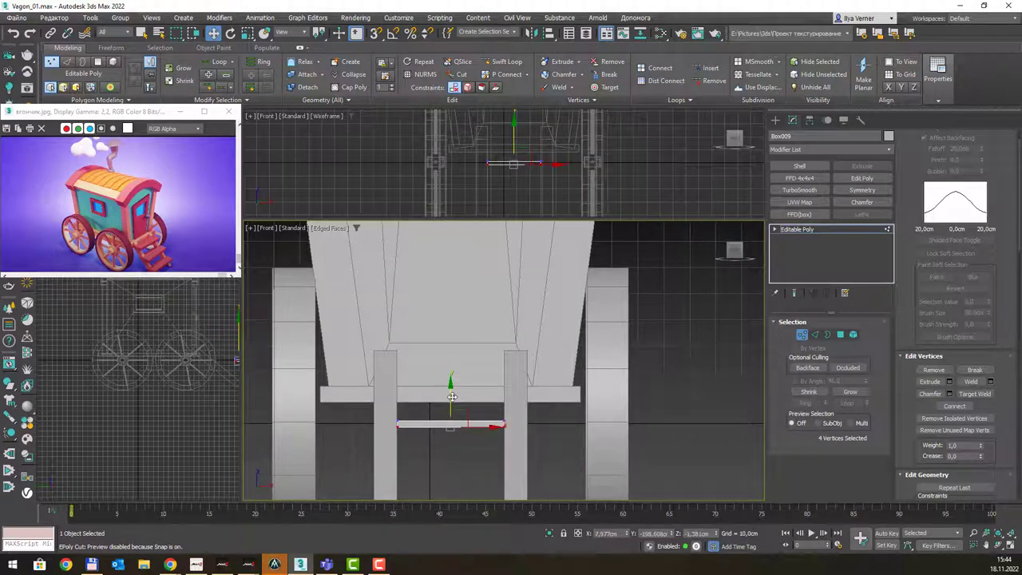
Move the whole rung box up onto the ladder rails in the Left view.
key("p")
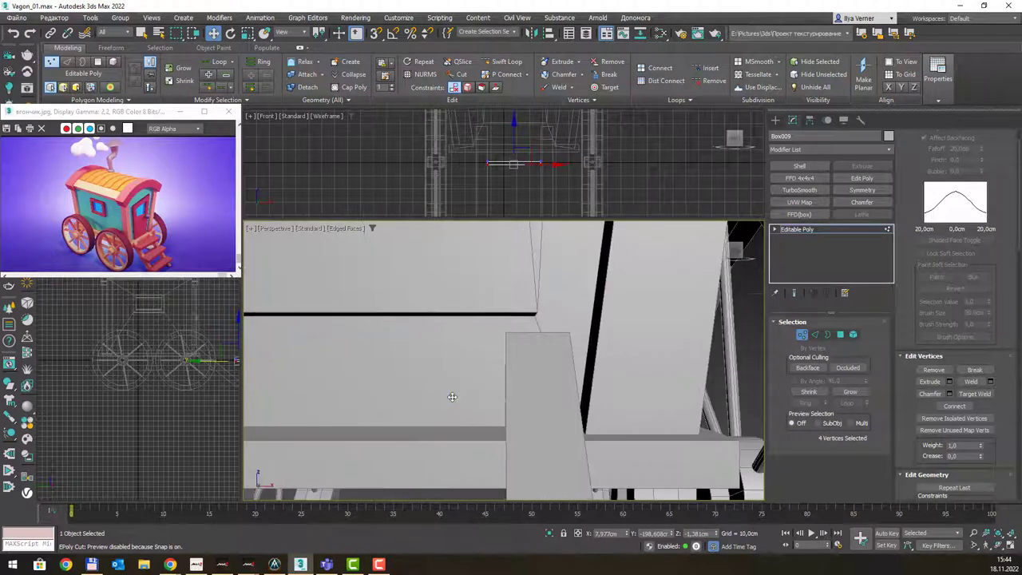
mouse_move(452, 397)
middle_mouse_down("alt")
mouse_move(428, 415)
mouse_move(431, 393)
mouse_move(485, 406)
mouse_move(517, 381)
middle_mouse_up("alt")
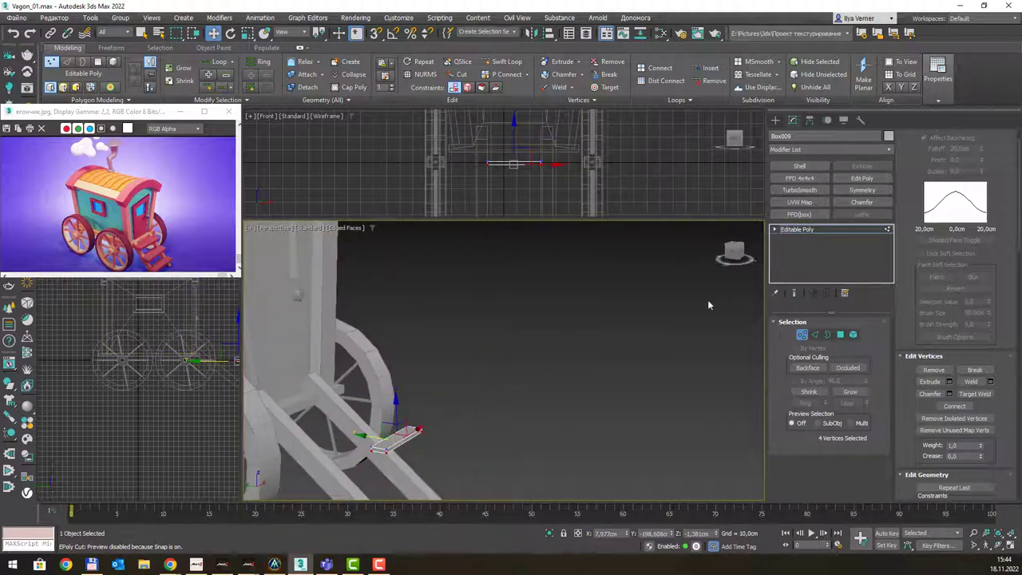
key("l")
left_click(797, 230)
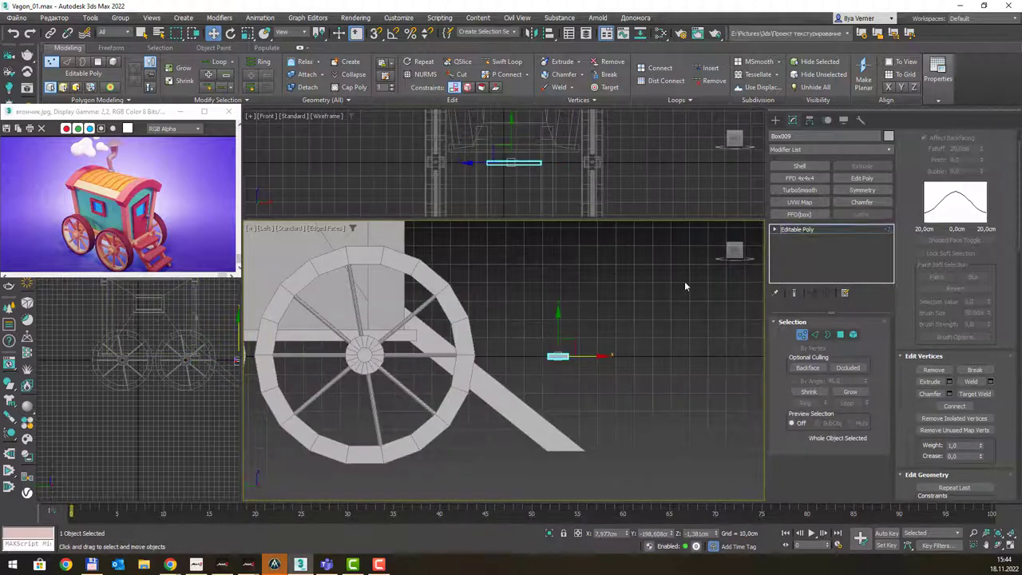
left_click_drag(565, 345, 449, 317)
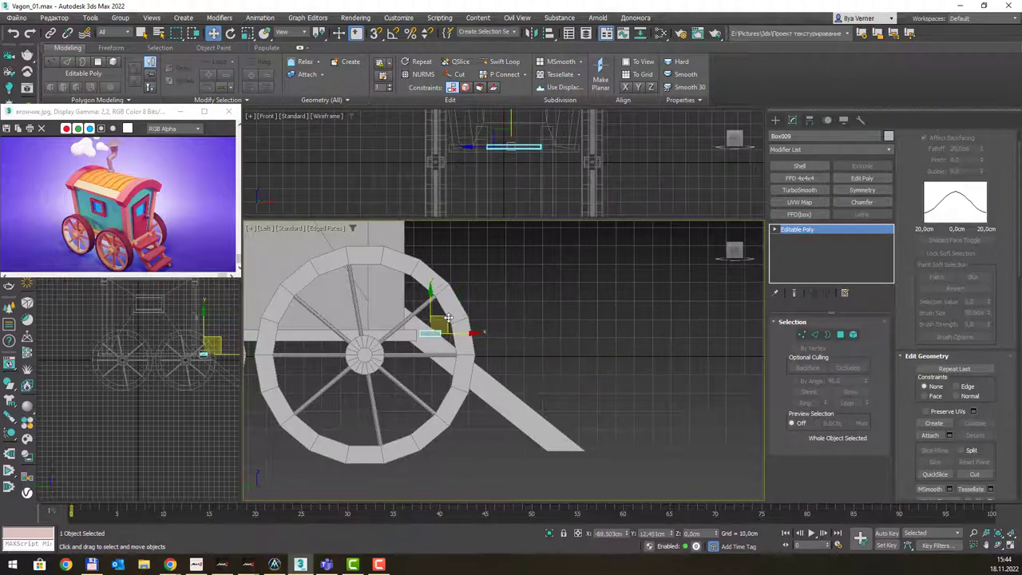
key("p")
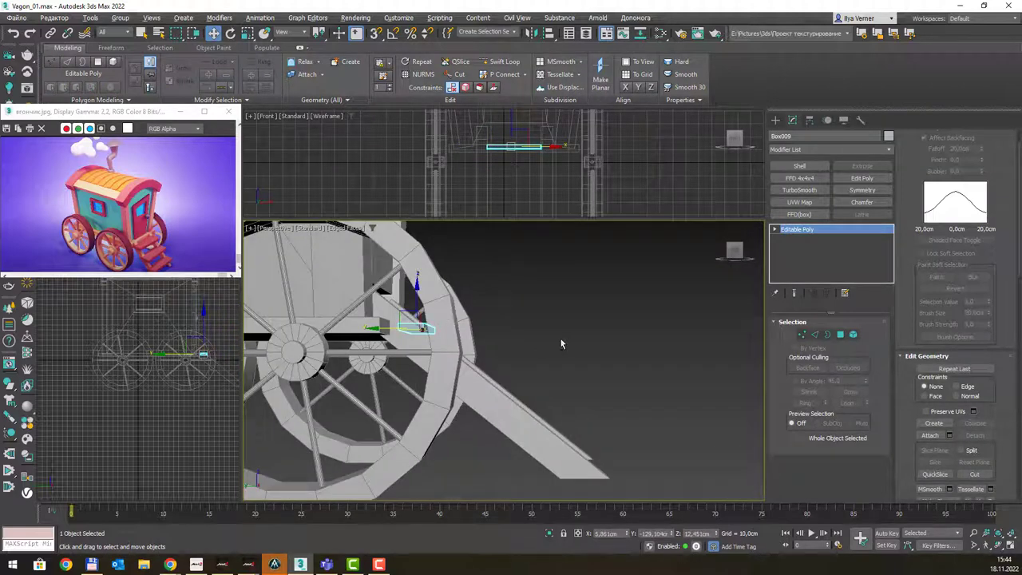
mouse_move(561, 344)
middle_mouse_down("alt")
mouse_move(506, 380)
mouse_move(484, 374)
middle_mouse_up("alt")
Stretch the rung's end vertices along the rail in a wireframe side view.
key("1")
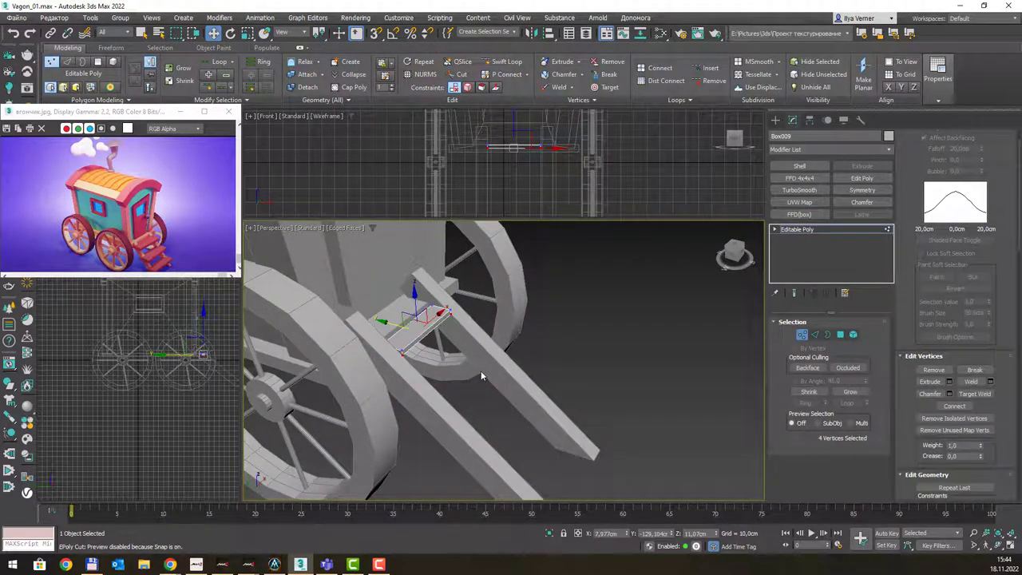
key("f")
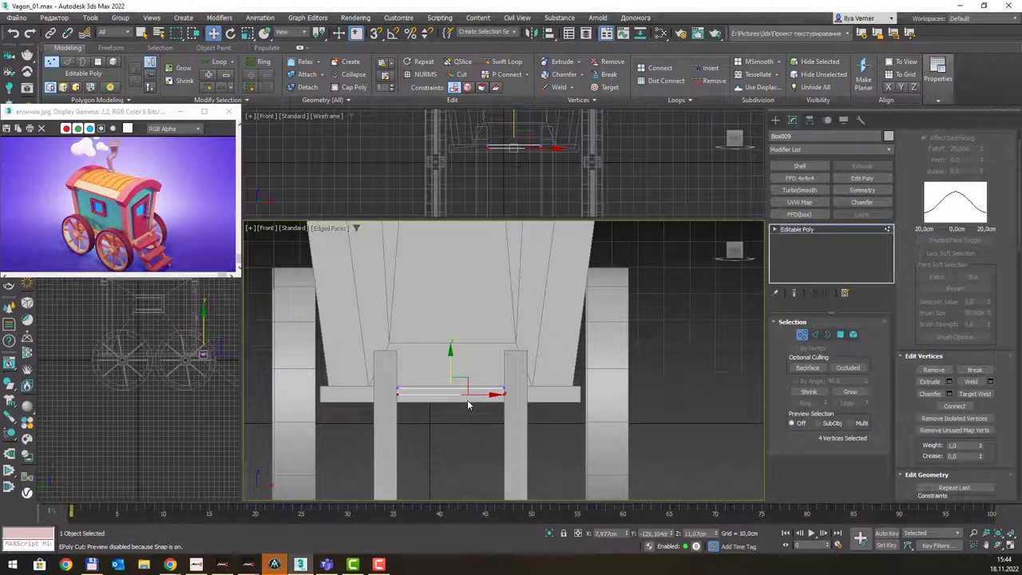
key("l")
scroll(459, 343, "up", 3)
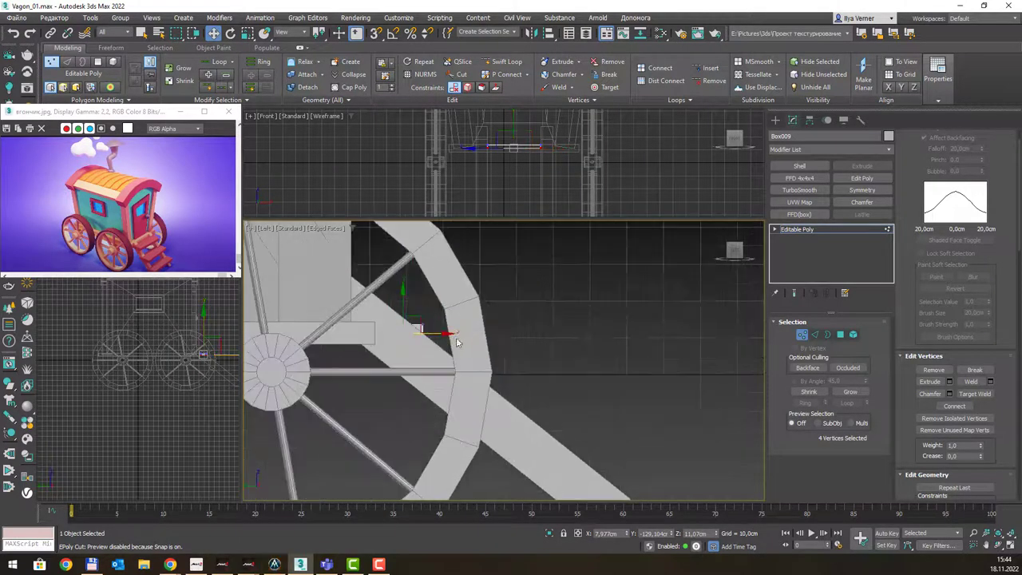
key("F3")
scroll(445, 347, "up", 2)
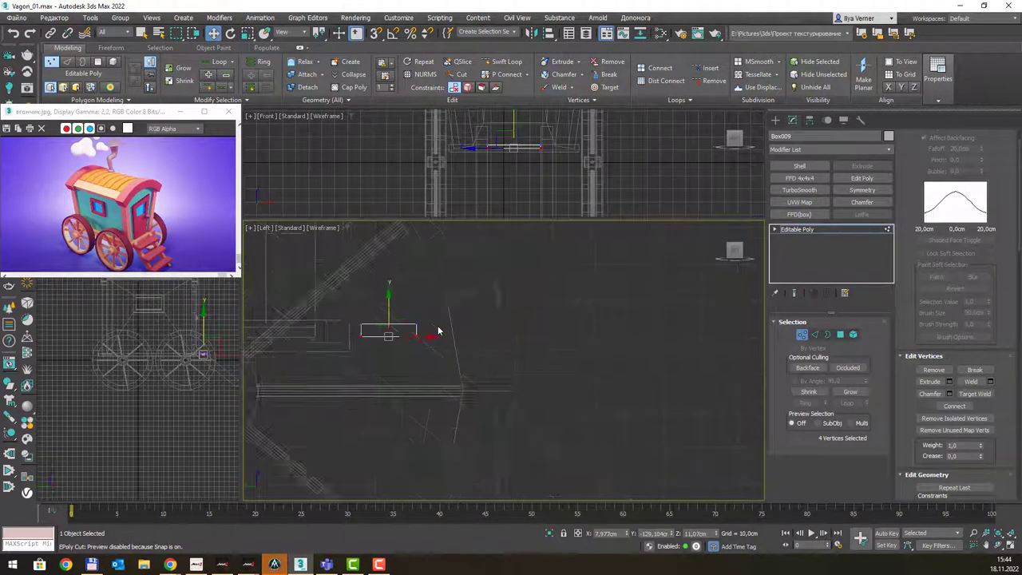
scroll(440, 333, "up", 2)
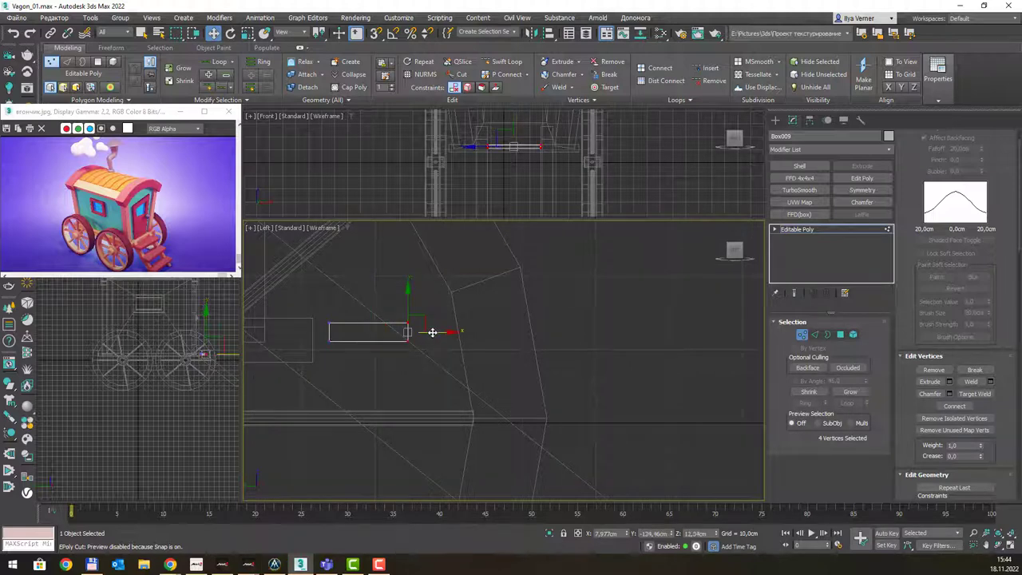
left_click_drag(429, 333, 556, 330)
Shift the selected vertices in perspective so the rung fits between the rails.
key("p")
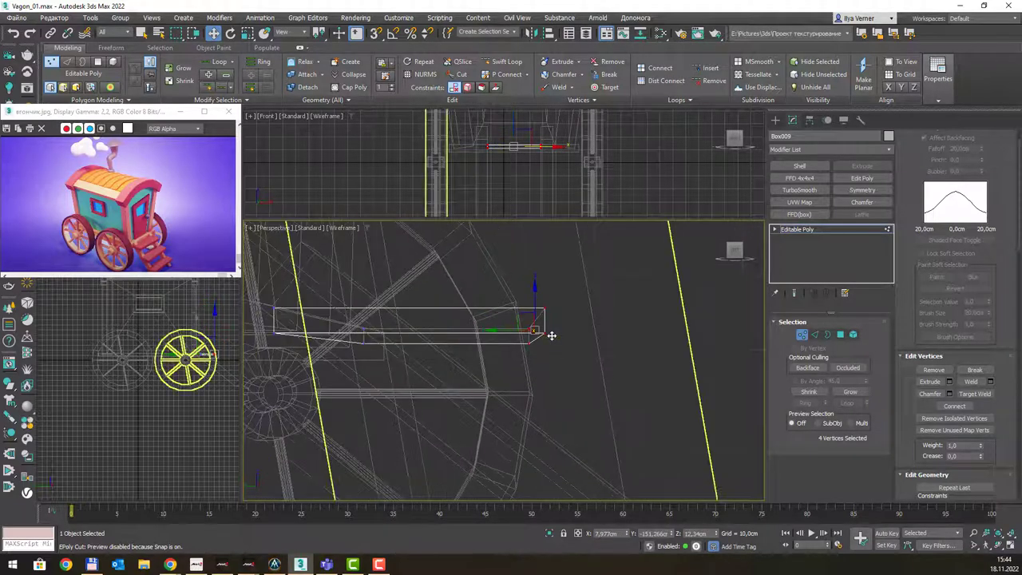
key("F3")
scroll(551, 331, "down", 5)
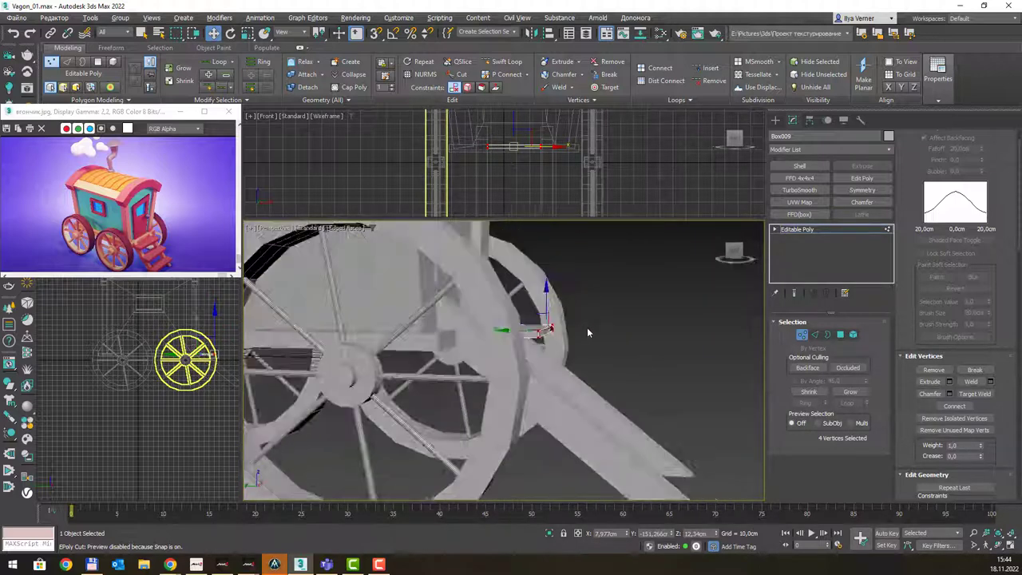
mouse_move(586, 327)
middle_mouse_down("alt")
mouse_move(563, 336)
mouse_move(582, 351)
middle_mouse_up("alt")
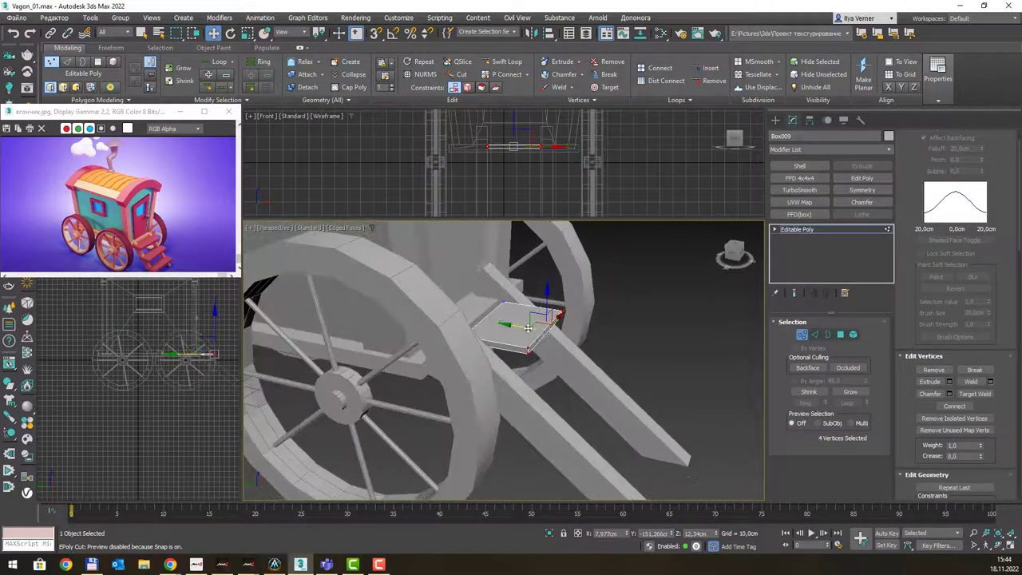
left_click_drag(519, 323, 506, 324)
scroll(506, 324, "down", 5)
mouse_move(506, 324)
middle_mouse_down("alt")
mouse_move(585, 321)
mouse_move(537, 371)
middle_mouse_up("alt")
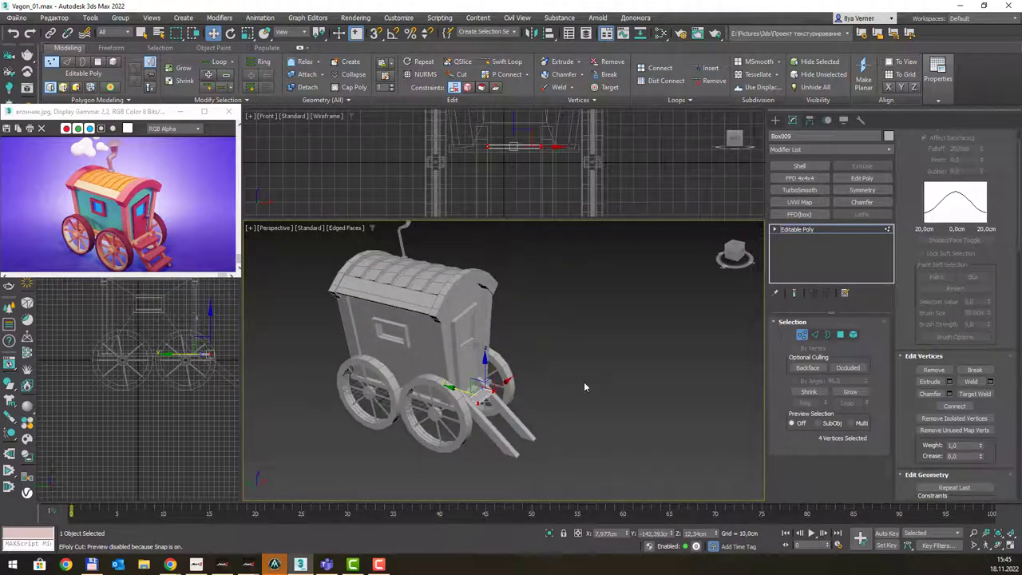
key("q")
mouse_move(574, 386)
middle_mouse_down("alt")
mouse_move(503, 402)
mouse_move(548, 397)
middle_mouse_up("alt")
scroll(560, 386, "up", 3)
scroll(542, 389, "up", 3)
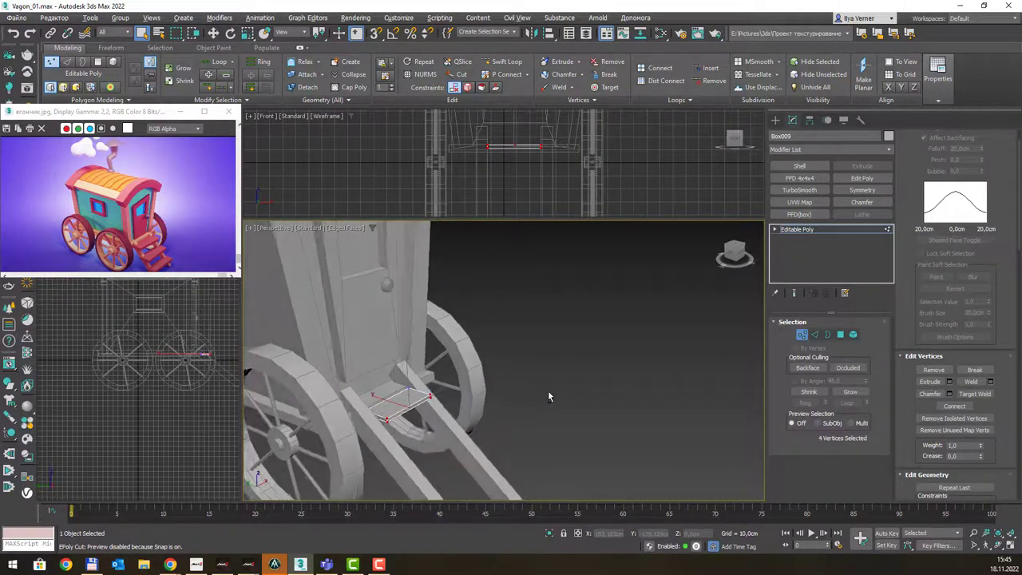
Raise the rung's top face and push its front face out to deepen the step.
left_click(838, 336)
left_click(407, 397)
key("w")
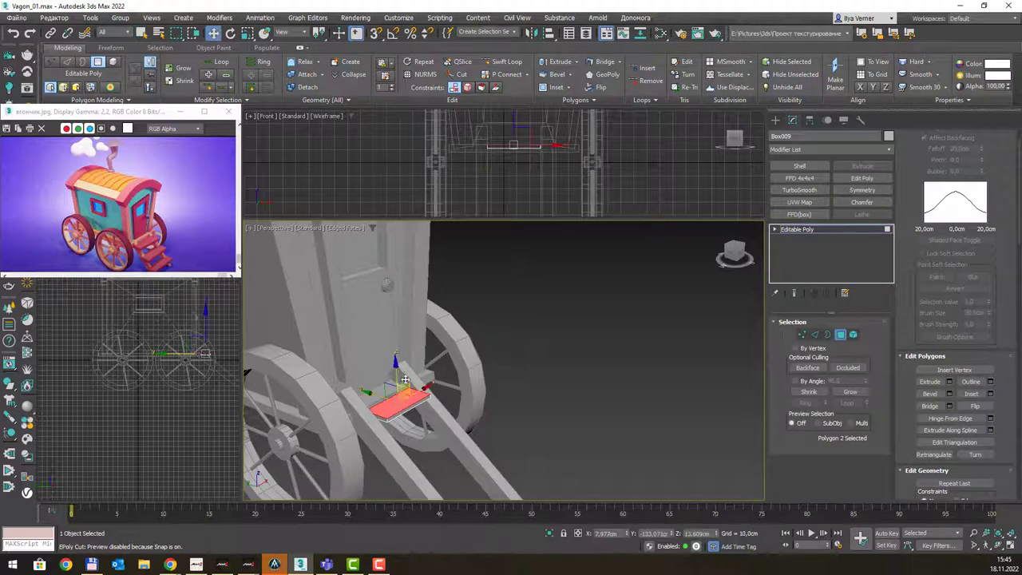
left_click_drag(397, 370, 396, 364)
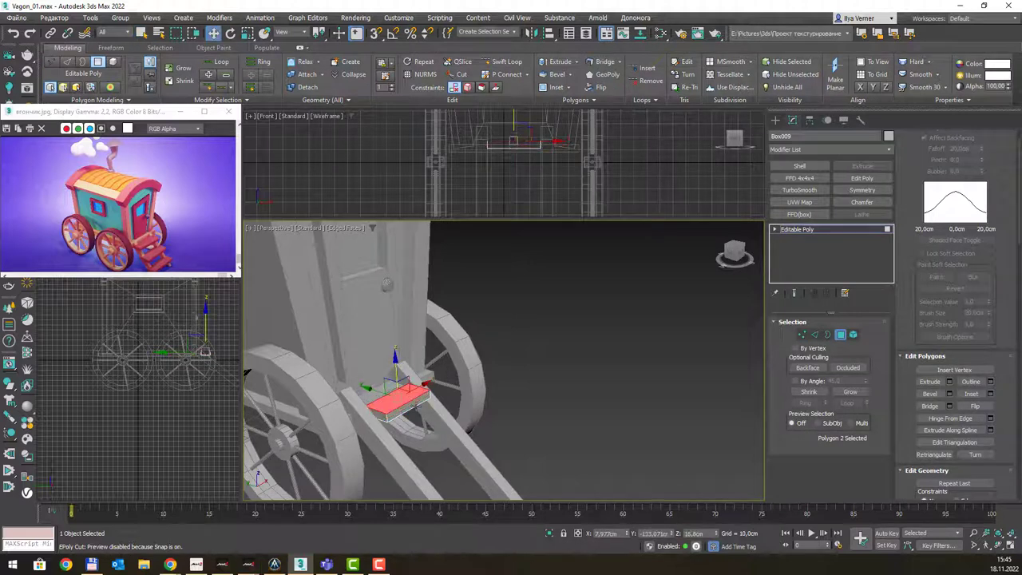
left_click(408, 401)
left_click_drag(389, 398, 400, 408)
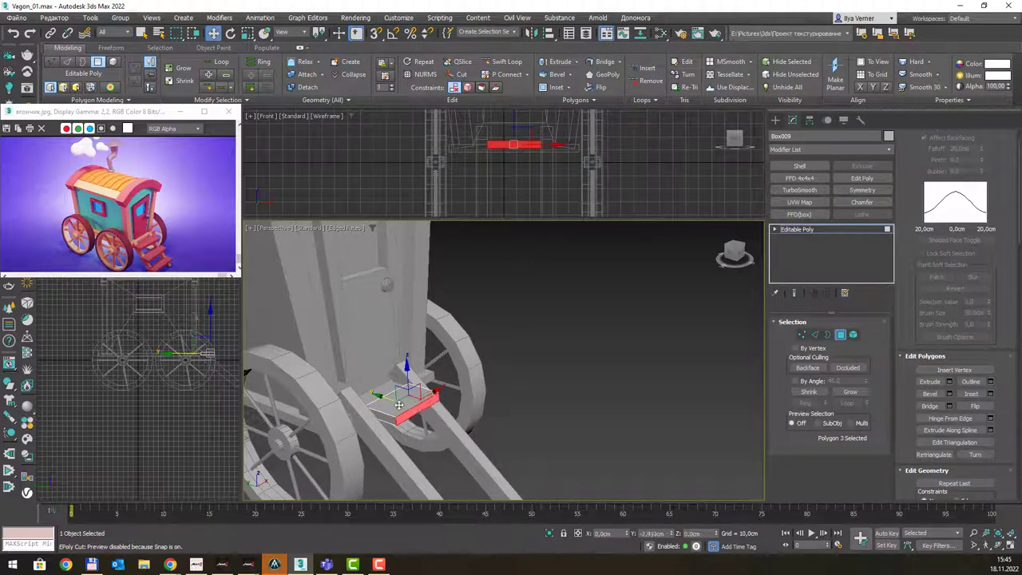
Select all the rung's faces and scale them down vertically to flatten the step.
mouse_move(401, 408)
middle_mouse_down("alt")
mouse_move(507, 392)
mouse_move(485, 391)
mouse_move(485, 378)
mouse_move(484, 389)
mouse_move(444, 394)
middle_mouse_up("alt")
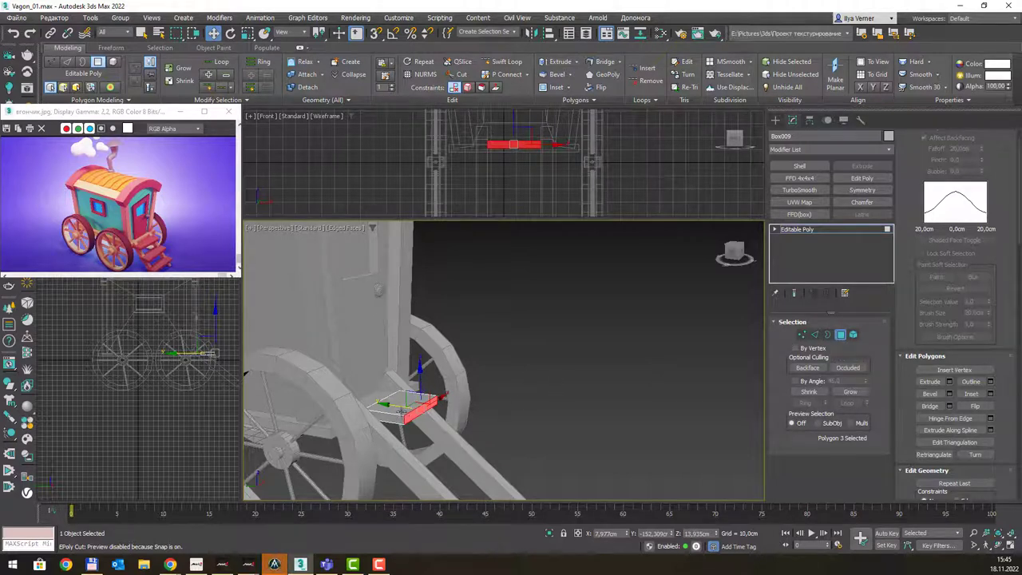
key("ctrl+a")
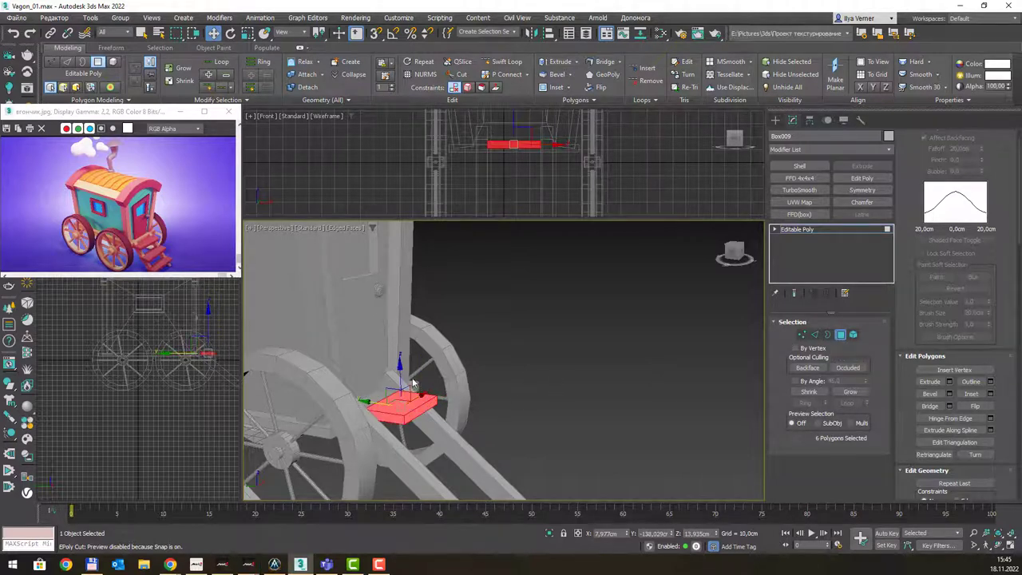
key("r")
left_click_drag(398, 367, 399, 382)
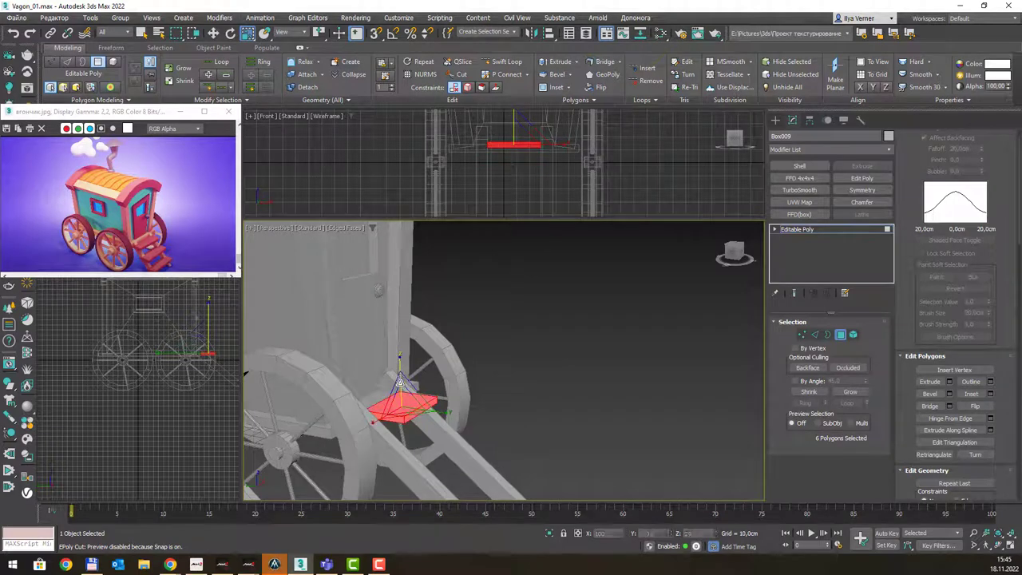
Place the rung across the stringers in Left view and clone a copy lower down.
key("w")
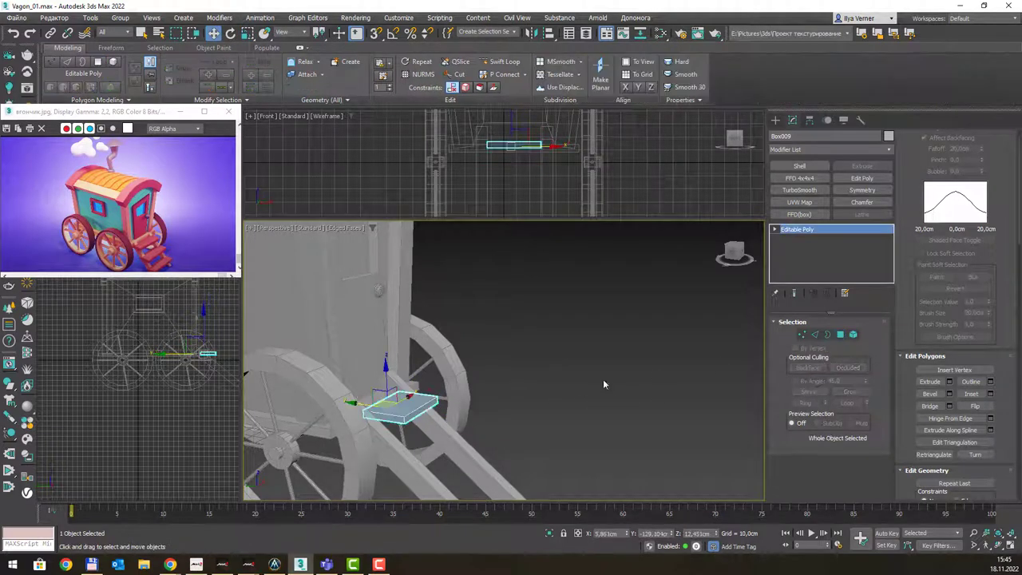
left_click(840, 334)
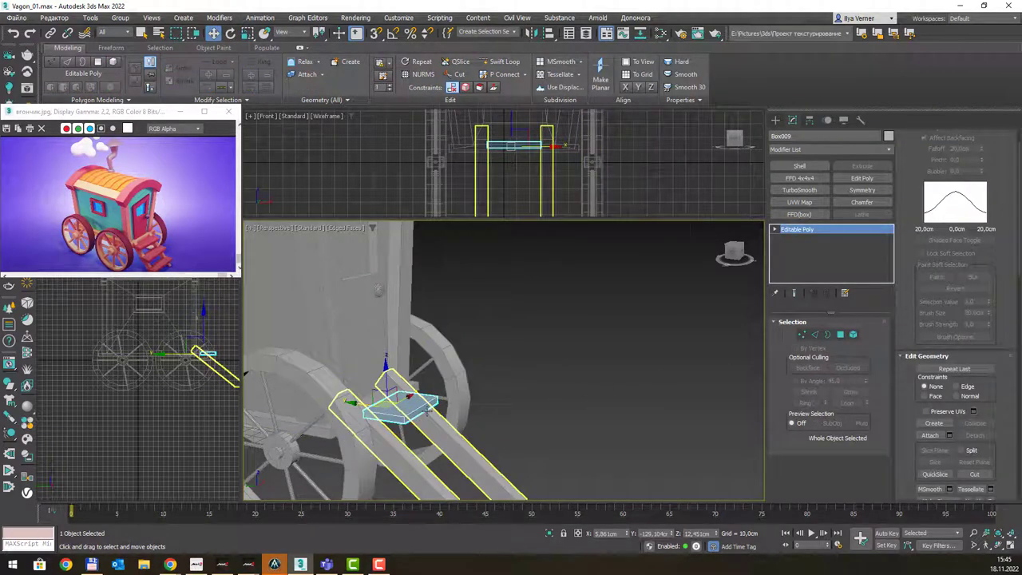
key("f")
key("l")
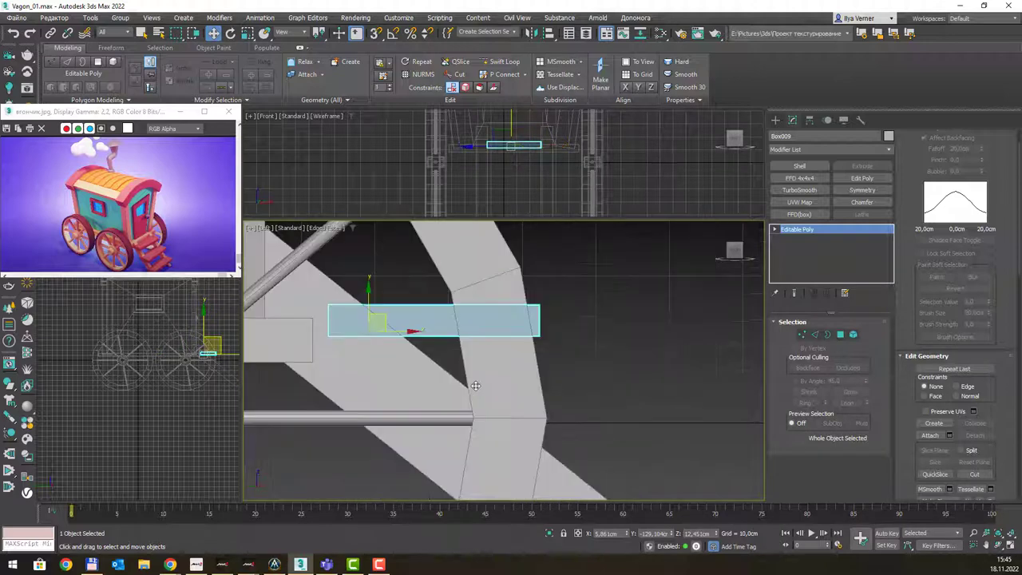
left_click_drag(457, 341, 437, 334)
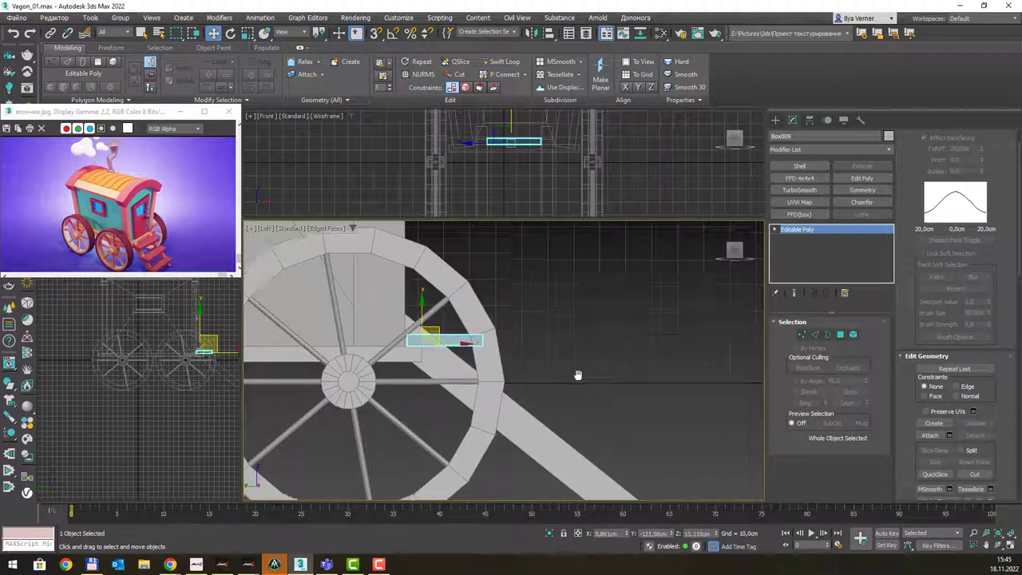
middle_click_drag(577, 372, 535, 348)
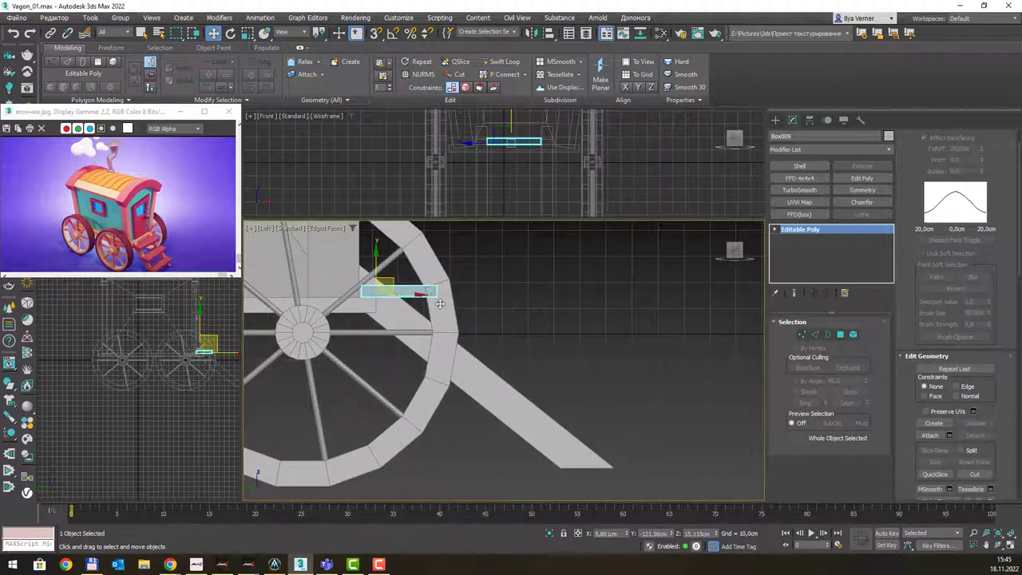
left_click_drag(388, 279, 454, 345, "shift")
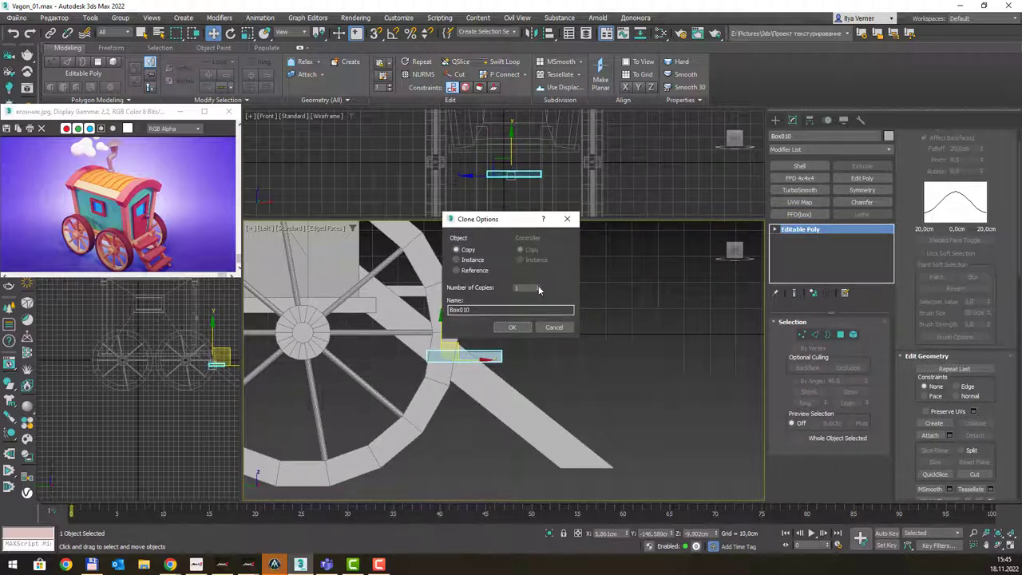
left_click(512, 327)
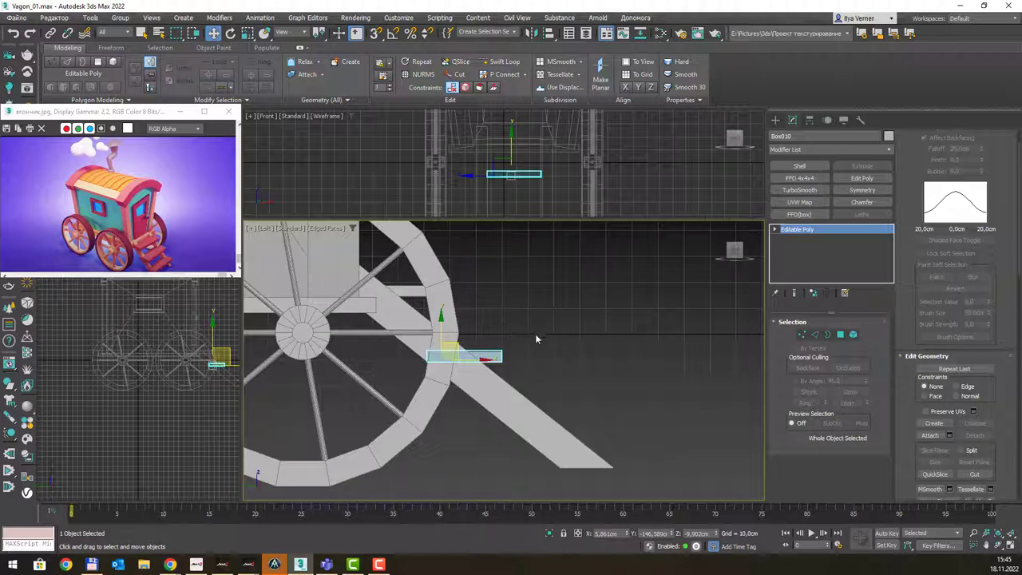
left_click(607, 340)
Select the ladder stringers and move the left stringer's vertices inward toward the rungs.
key("p")
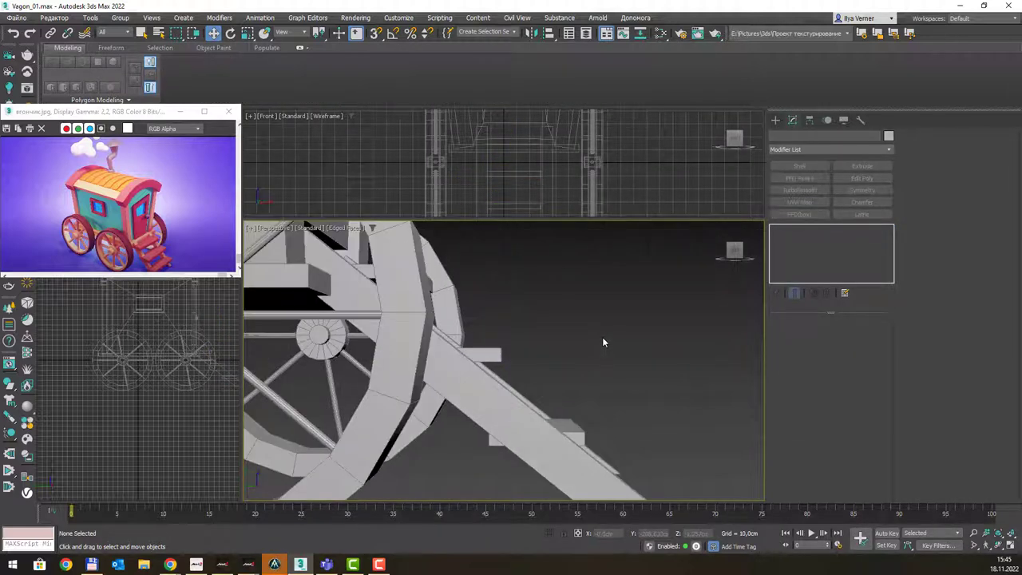
scroll(603, 341, "down", 5)
mouse_move(622, 327)
middle_mouse_down("alt")
mouse_move(559, 329)
mouse_move(562, 376)
middle_mouse_up("alt")
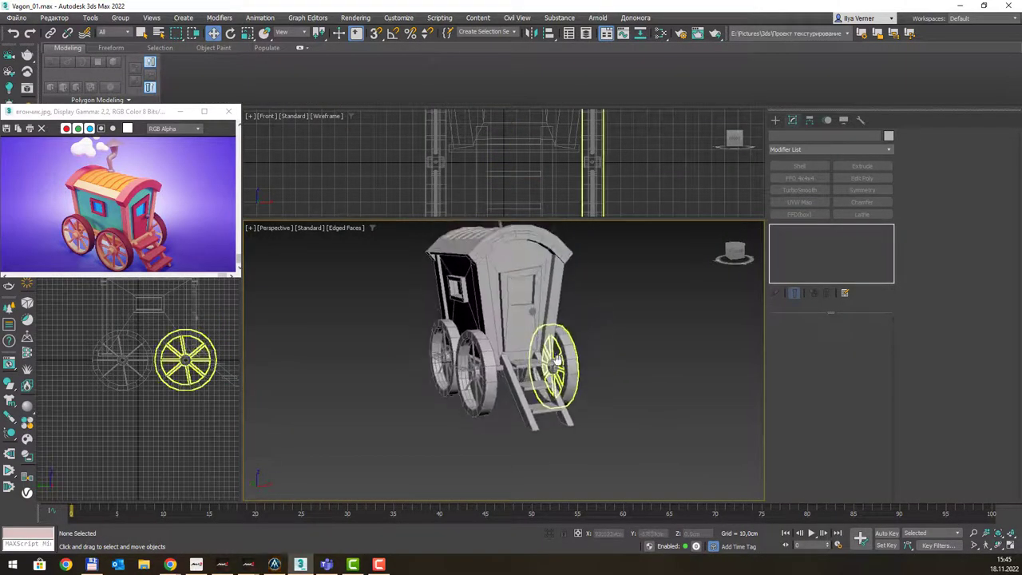
scroll(563, 394, "up", 2)
left_click(492, 402)
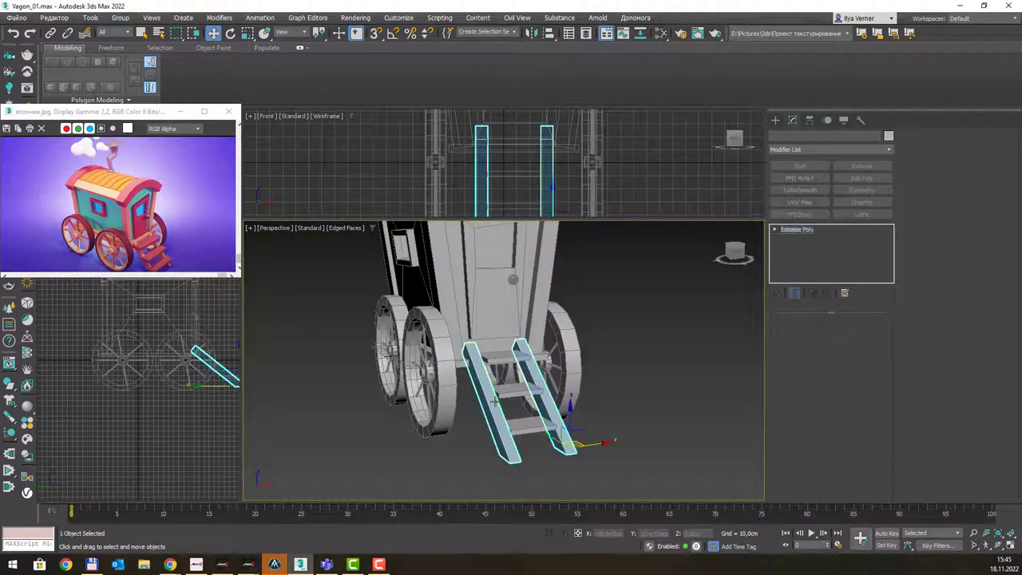
middle_click_drag(542, 398, 572, 392, "alt")
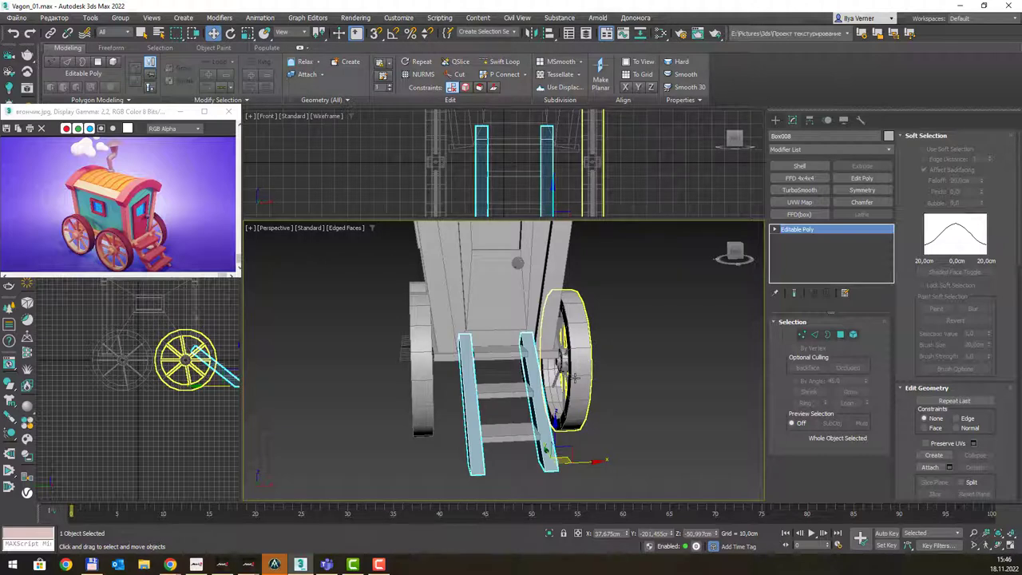
middle_click_drag(573, 377, 755, 349, "alt")
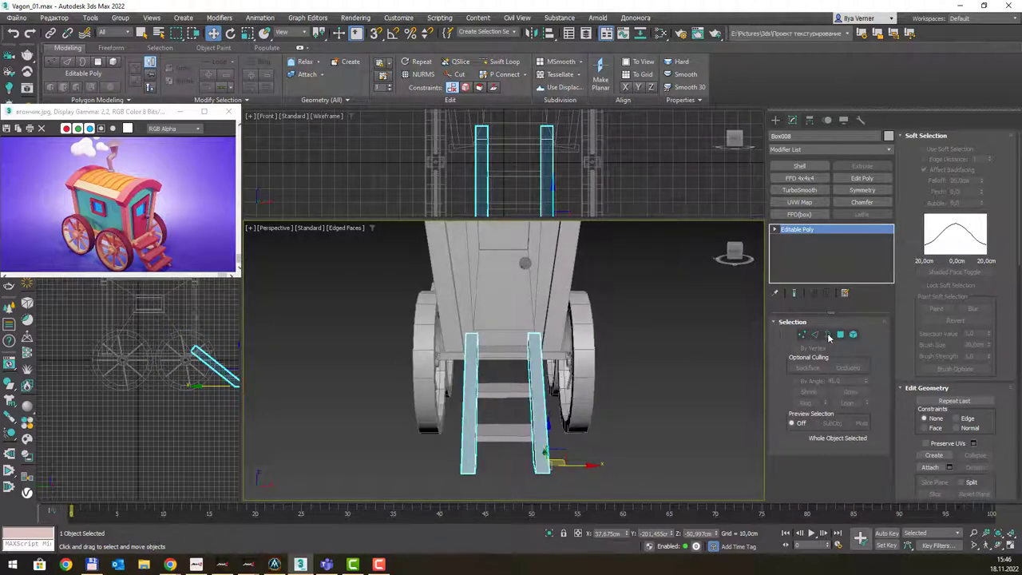
left_click(801, 335)
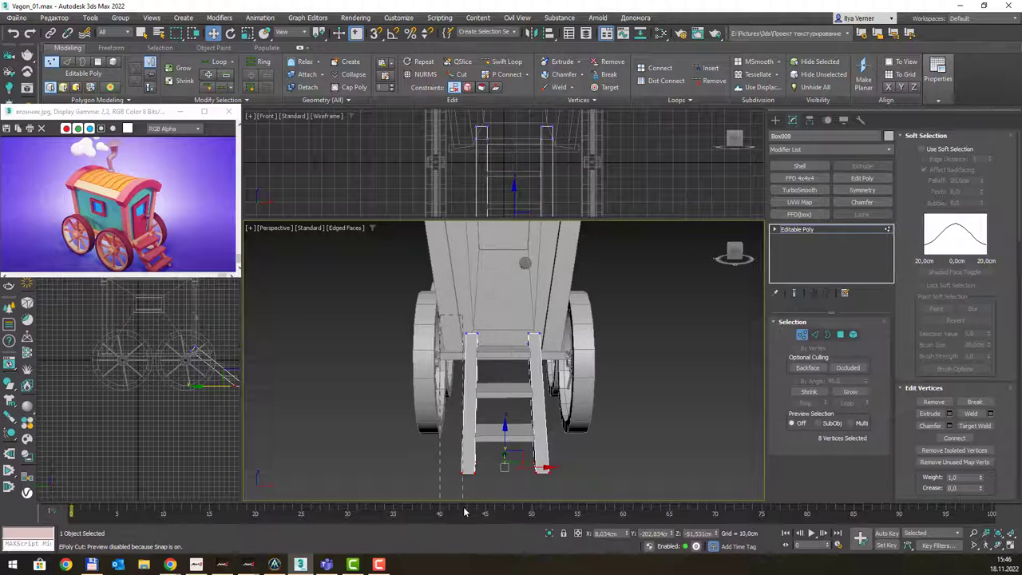
left_click_drag(447, 320, 489, 465)
left_click_drag(497, 397, 504, 397)
middle_click_drag(601, 357, 594, 330, "alt")
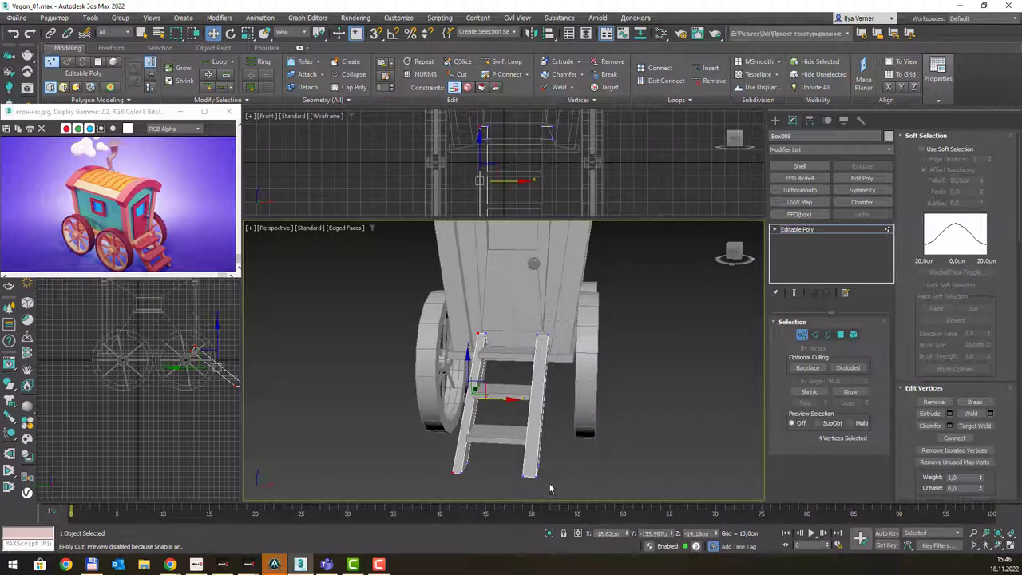
Move the right stringer's vertices 3.184 cm inward and deselect the ladder.
middle_click_drag(549, 488, 570, 452, "alt")
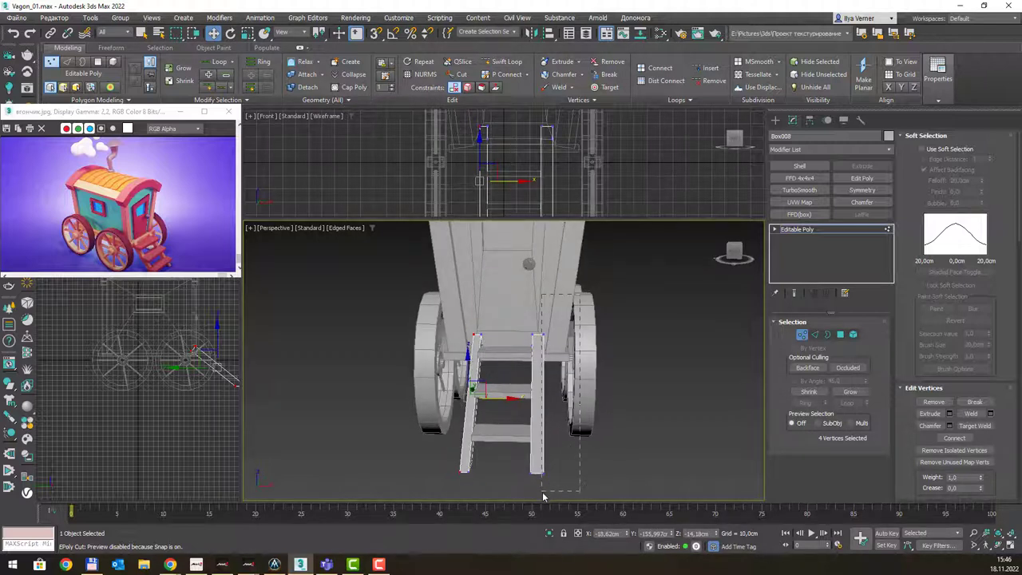
left_click_drag(541, 499, 546, 502)
left_click_drag(571, 399, 567, 399)
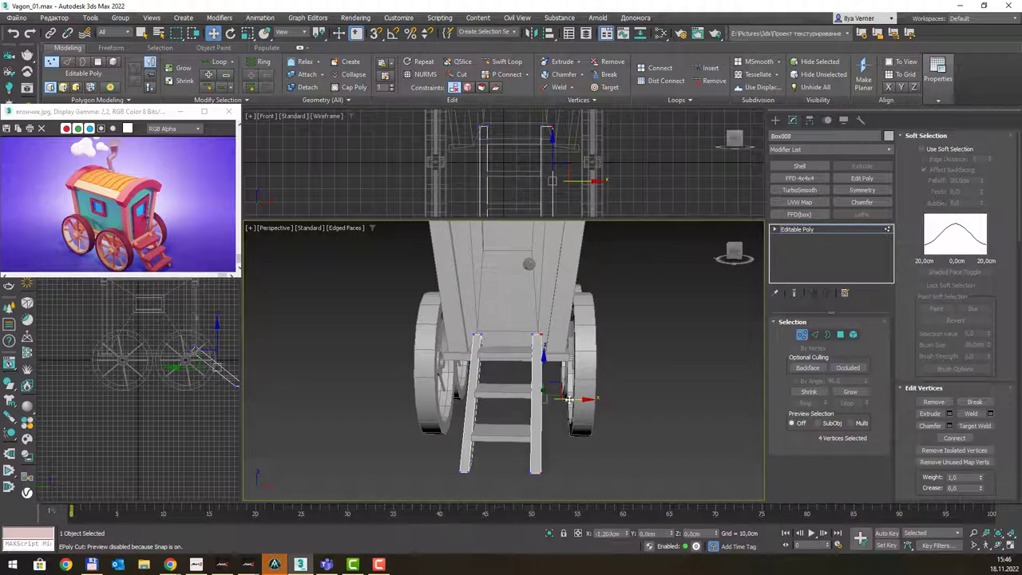
left_click(802, 335)
mouse_move(580, 344)
middle_mouse_down("alt")
mouse_move(611, 350)
mouse_move(602, 392)
mouse_move(561, 343)
mouse_move(568, 358)
mouse_move(574, 344)
mouse_move(554, 357)
mouse_move(575, 349)
middle_mouse_up("alt")
left_click(637, 345)
scroll(575, 347, "down", 3)
scroll(542, 356, "up", 3)
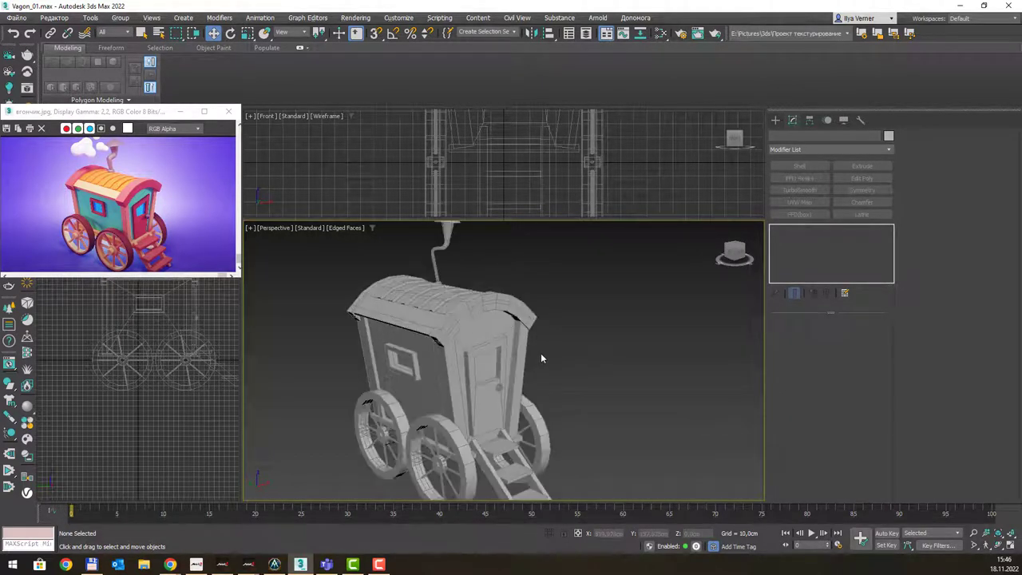
scroll(540, 359, "down", 3)
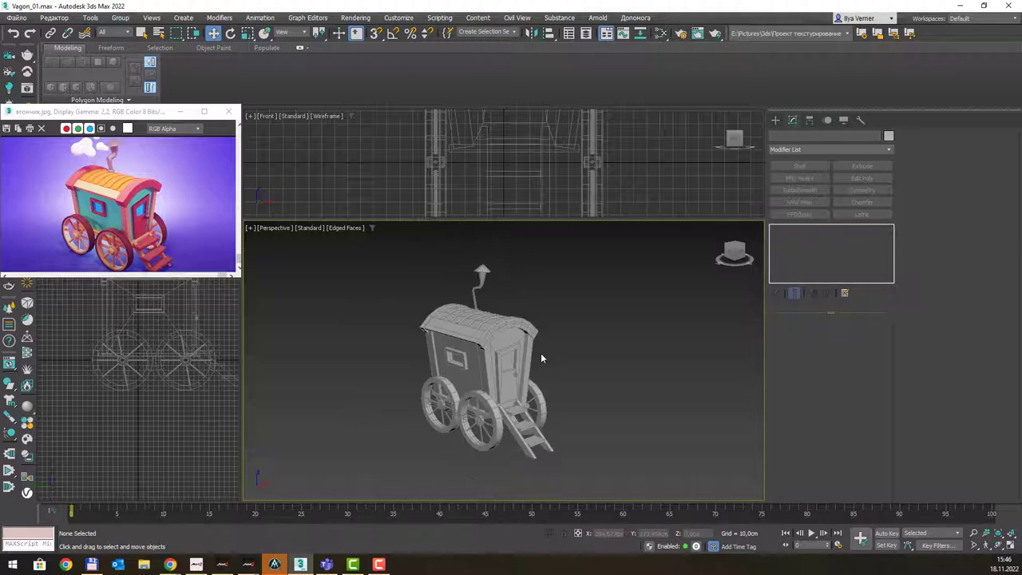
middle_click_drag(511, 380, 480, 411, "alt")
scroll(479, 411, "up", 3)
scroll(479, 419, "up", 4)
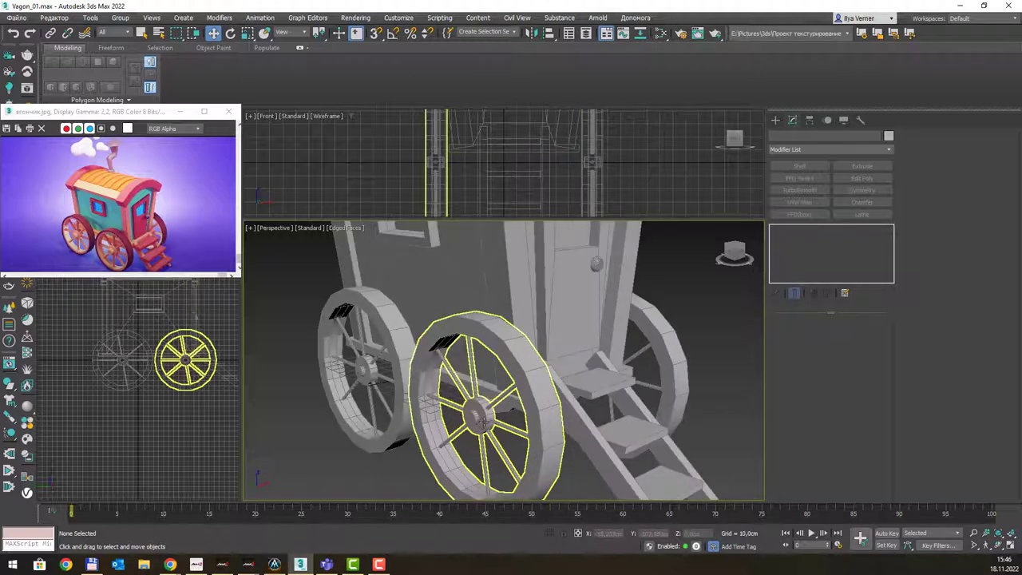
scroll(483, 420, "down", 3)
scroll(482, 420, "down", 3)
mouse_move(486, 403)
middle_mouse_down("alt")
mouse_move(511, 382)
mouse_move(503, 395)
middle_mouse_up("alt")
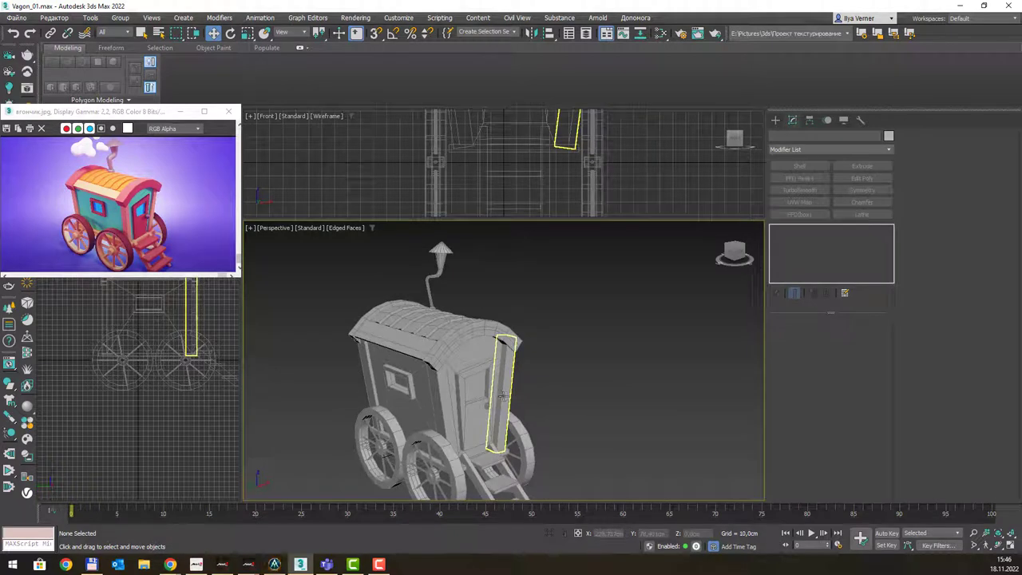
middle_click_drag(475, 387, 515, 341, "alt")
left_click(429, 426)
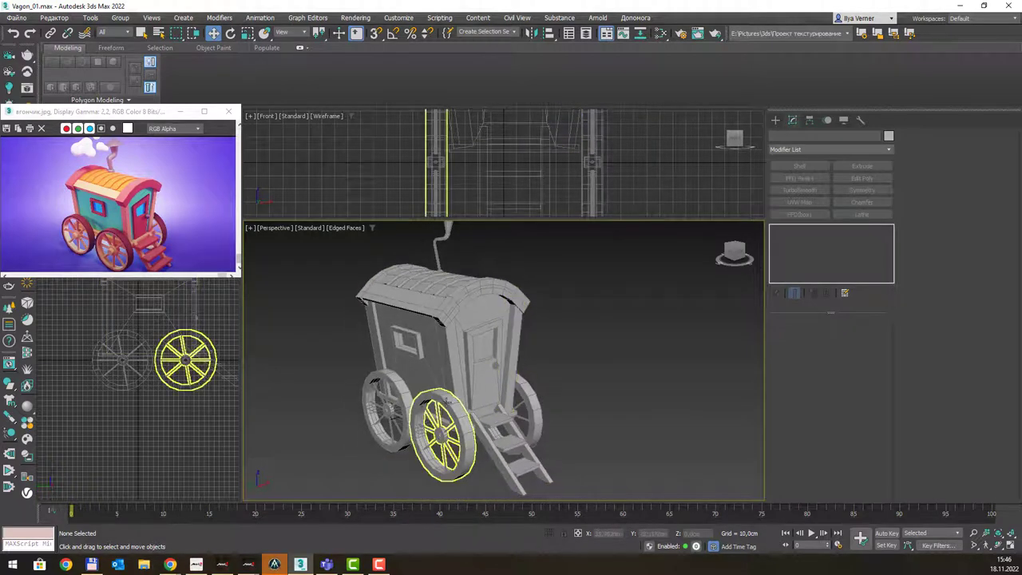
mouse_move(452, 399)
middle_mouse_down("alt")
mouse_move(507, 397)
mouse_move(495, 396)
middle_mouse_up("alt")
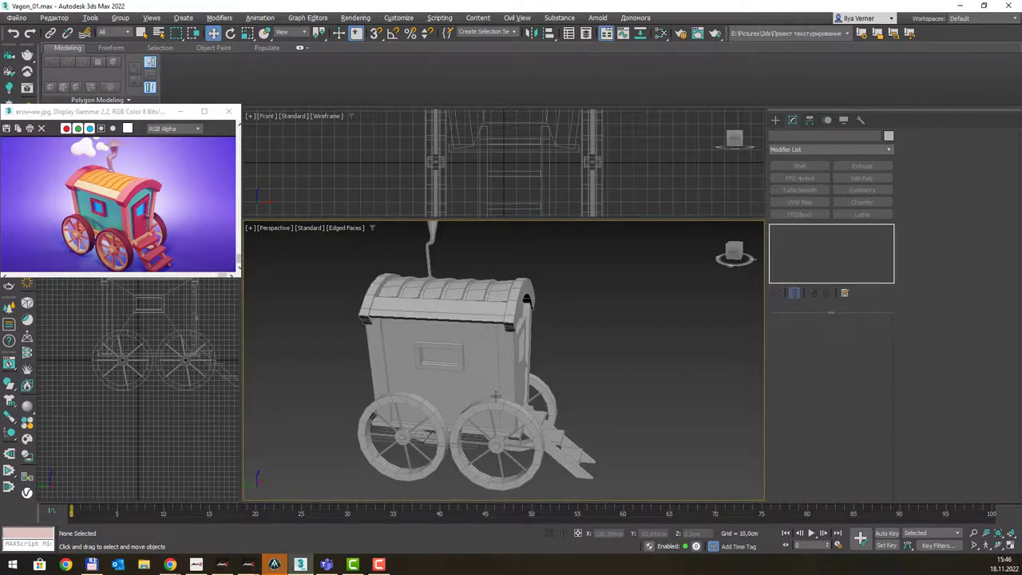
Select the front and back wheels on one side and shift them slightly along the body.
left_click(495, 399)
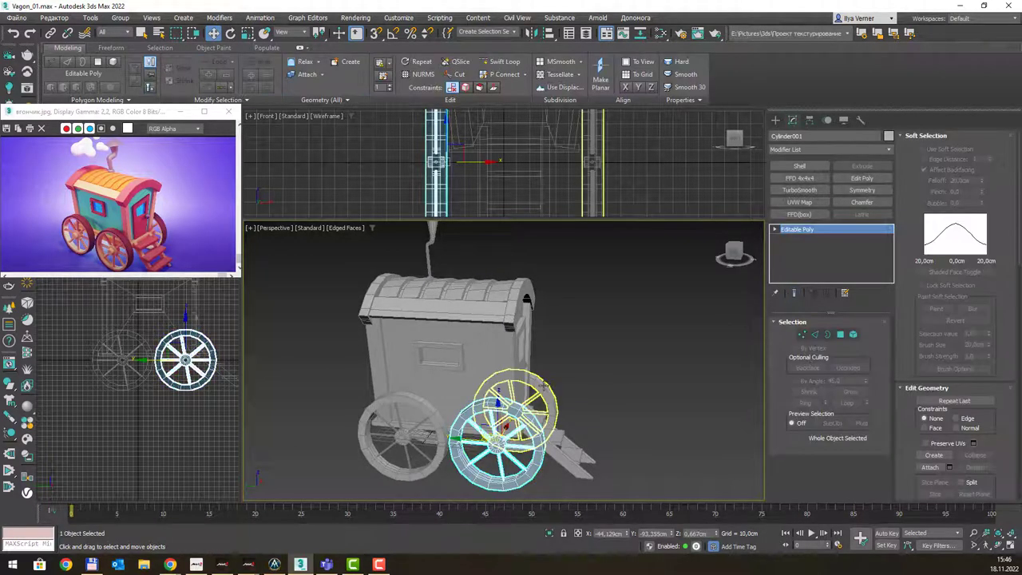
left_click(544, 385, "ctrl")
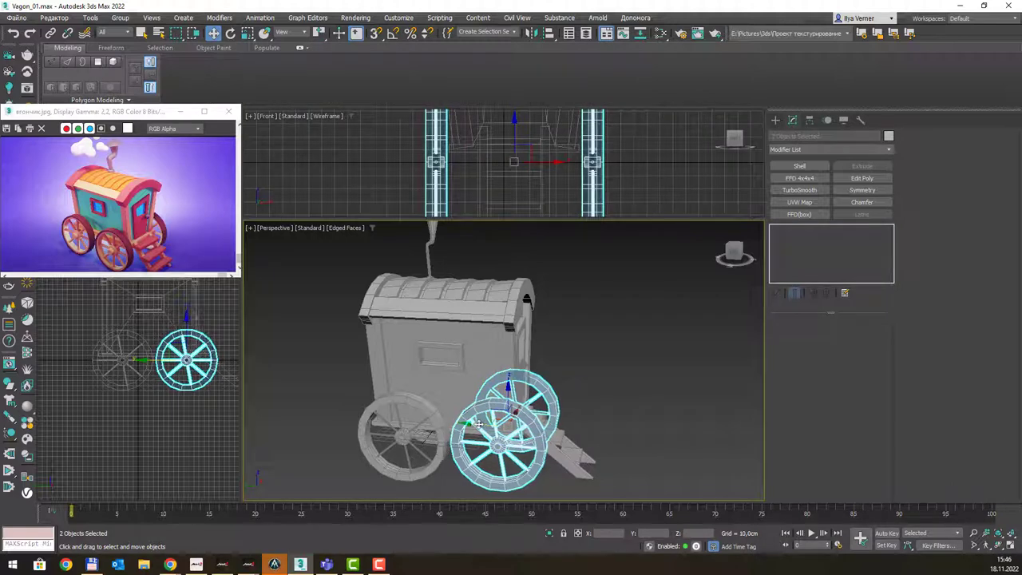
left_click(424, 397)
left_click(423, 398)
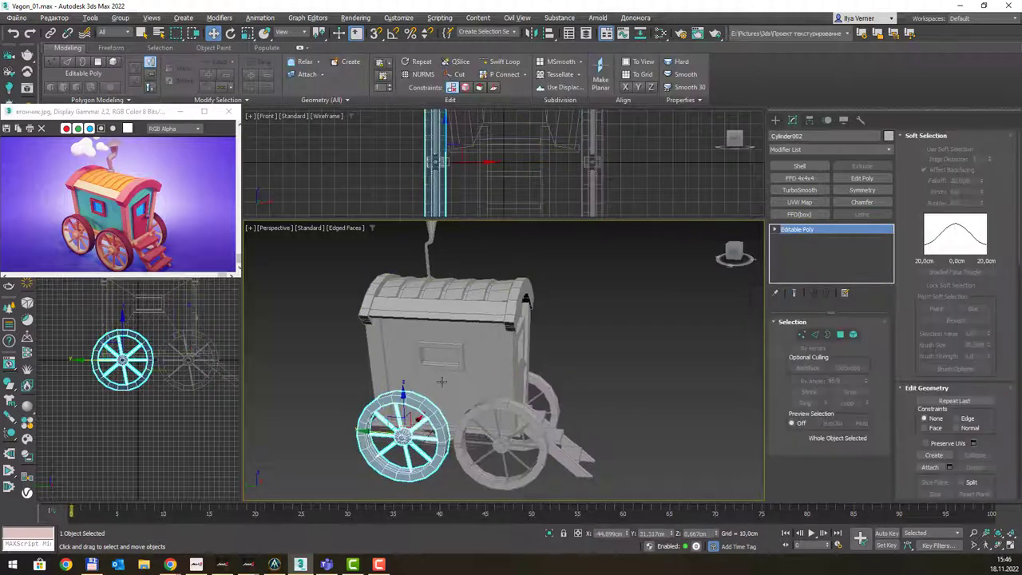
middle_click_drag(424, 397, 336, 400, "alt")
left_click(323, 403, "ctrl")
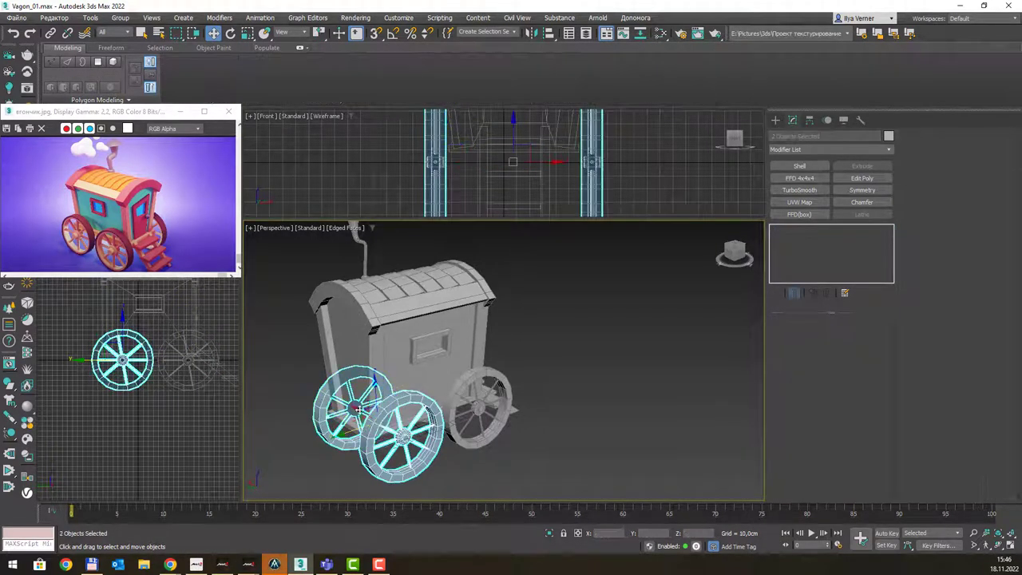
left_click_drag(340, 432, 334, 432)
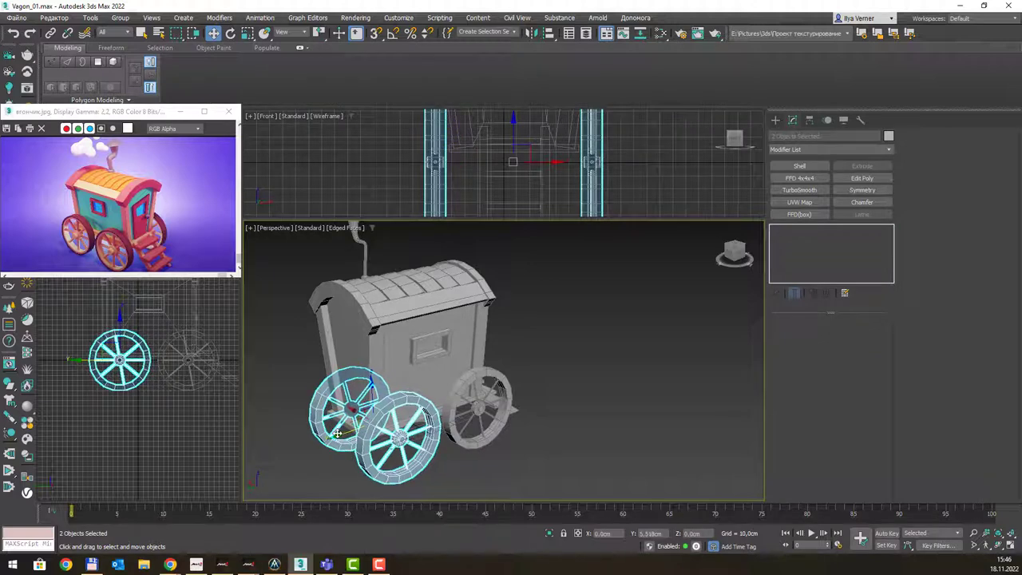
mouse_move(334, 432)
middle_mouse_down("alt")
mouse_move(385, 376)
mouse_move(560, 337)
mouse_move(556, 367)
mouse_move(527, 325)
mouse_move(524, 388)
middle_mouse_up("alt")
left_click(563, 334)
scroll(488, 345, "down", 3)
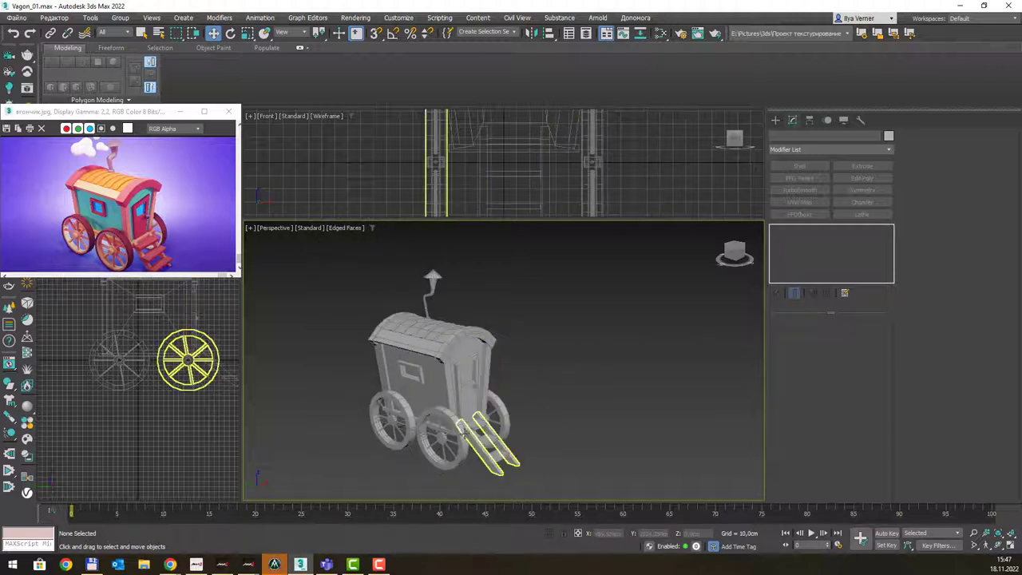
scroll(471, 431, "up", 2)
middle_click_drag(496, 352, 508, 370)
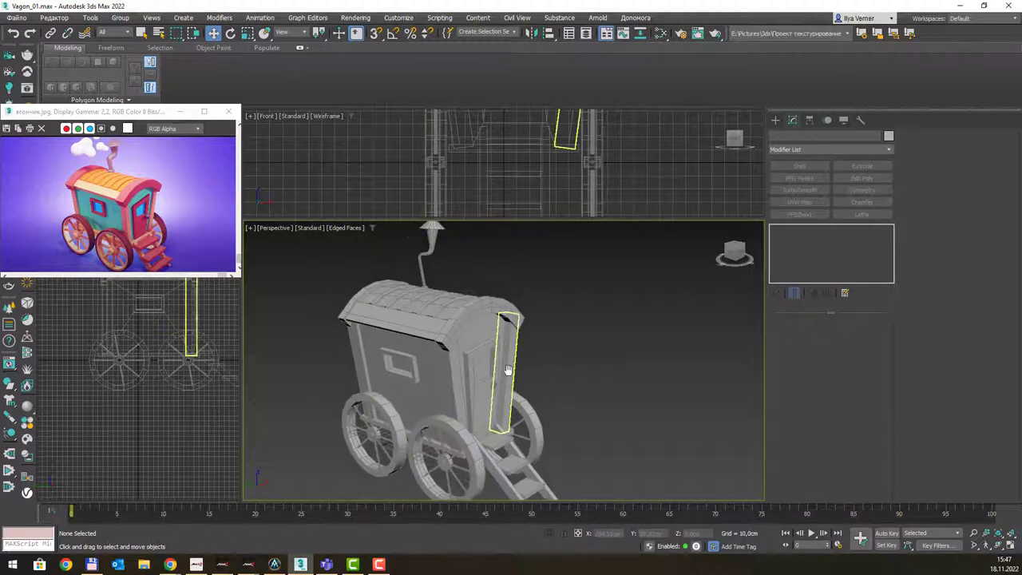